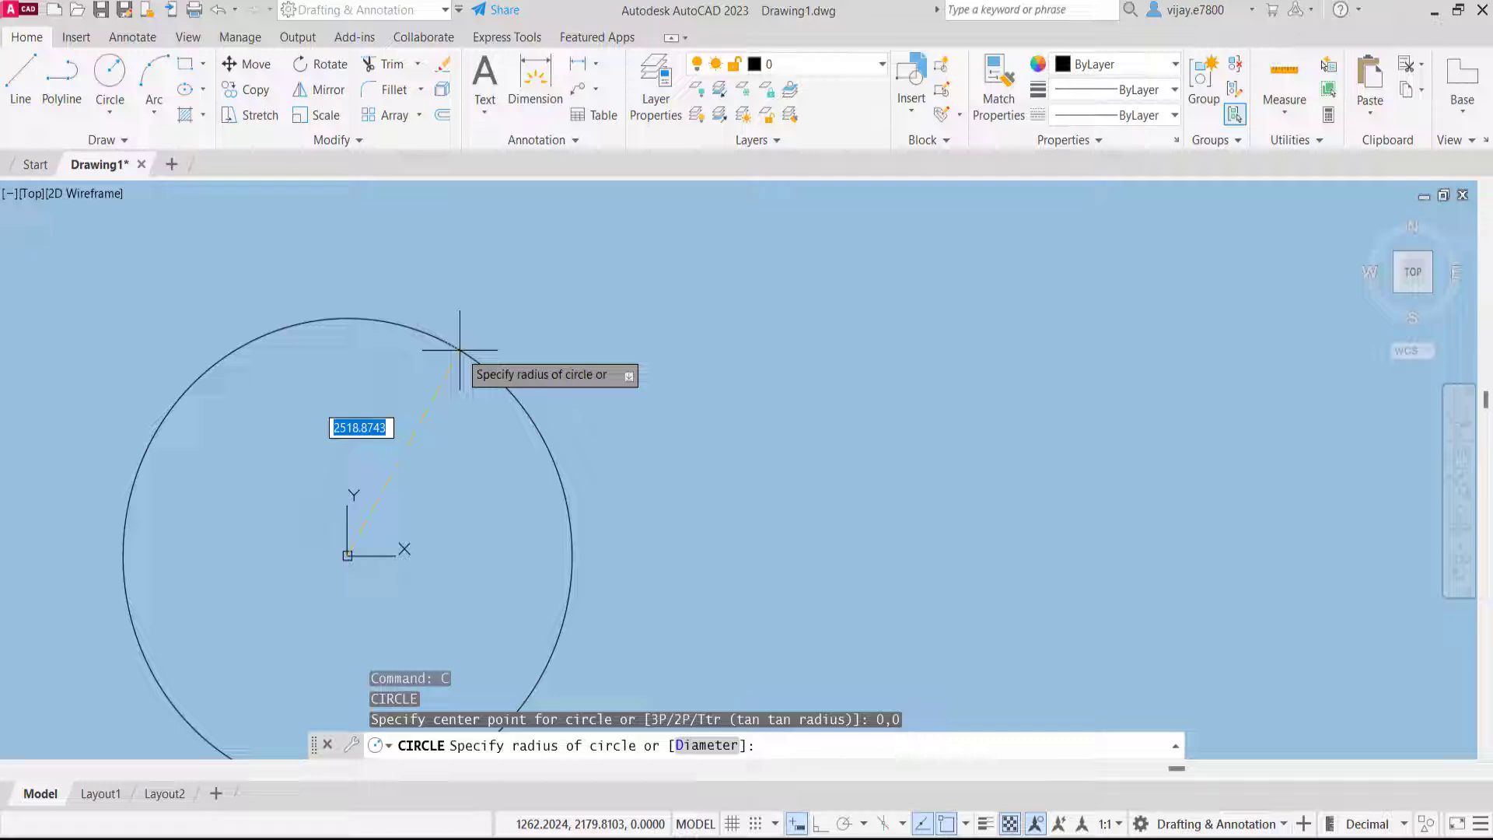
Draw the circle centred at the origin with a radius of 9
text(9)
key(Return)
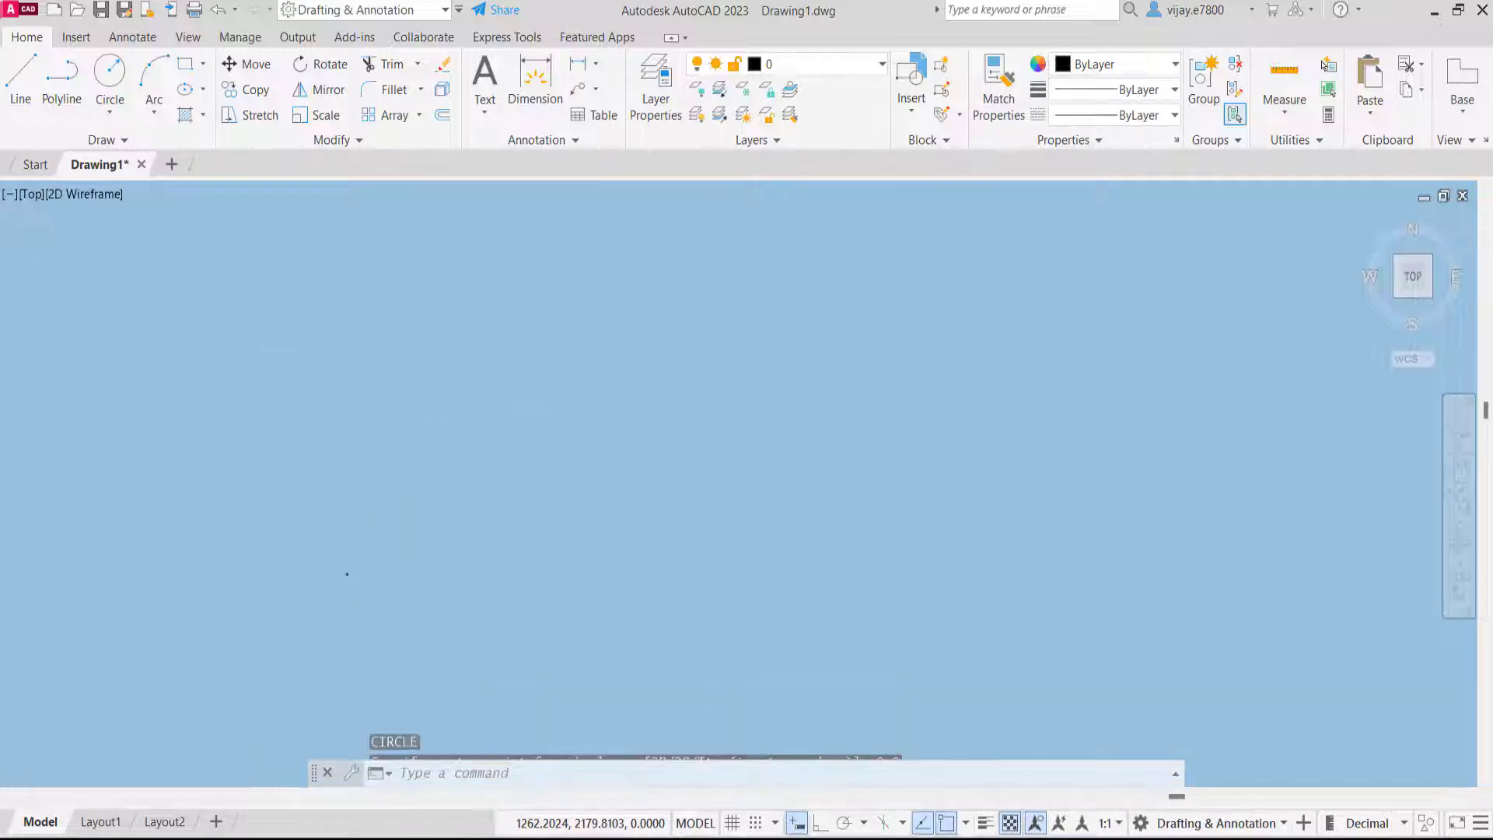
scroll(331, 590, up, 2)
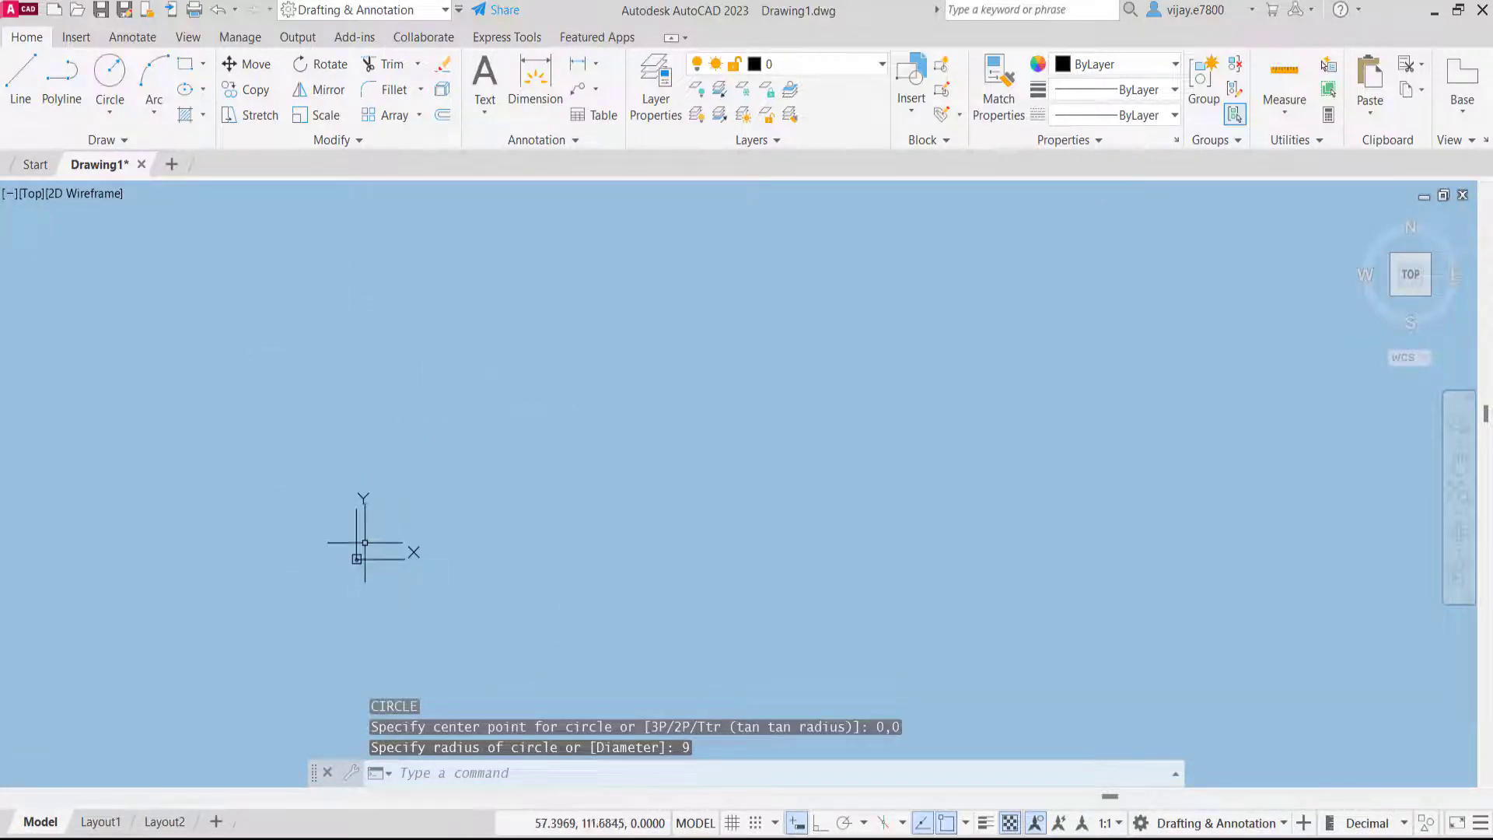
scroll(347, 567, up, 3)
mouse_move(381, 637)
middle_down()
mouse_move(528, 428)
mouse_move(519, 465)
middle_up()
scroll(529, 427, up, 8)
scroll(519, 465, down, 2)
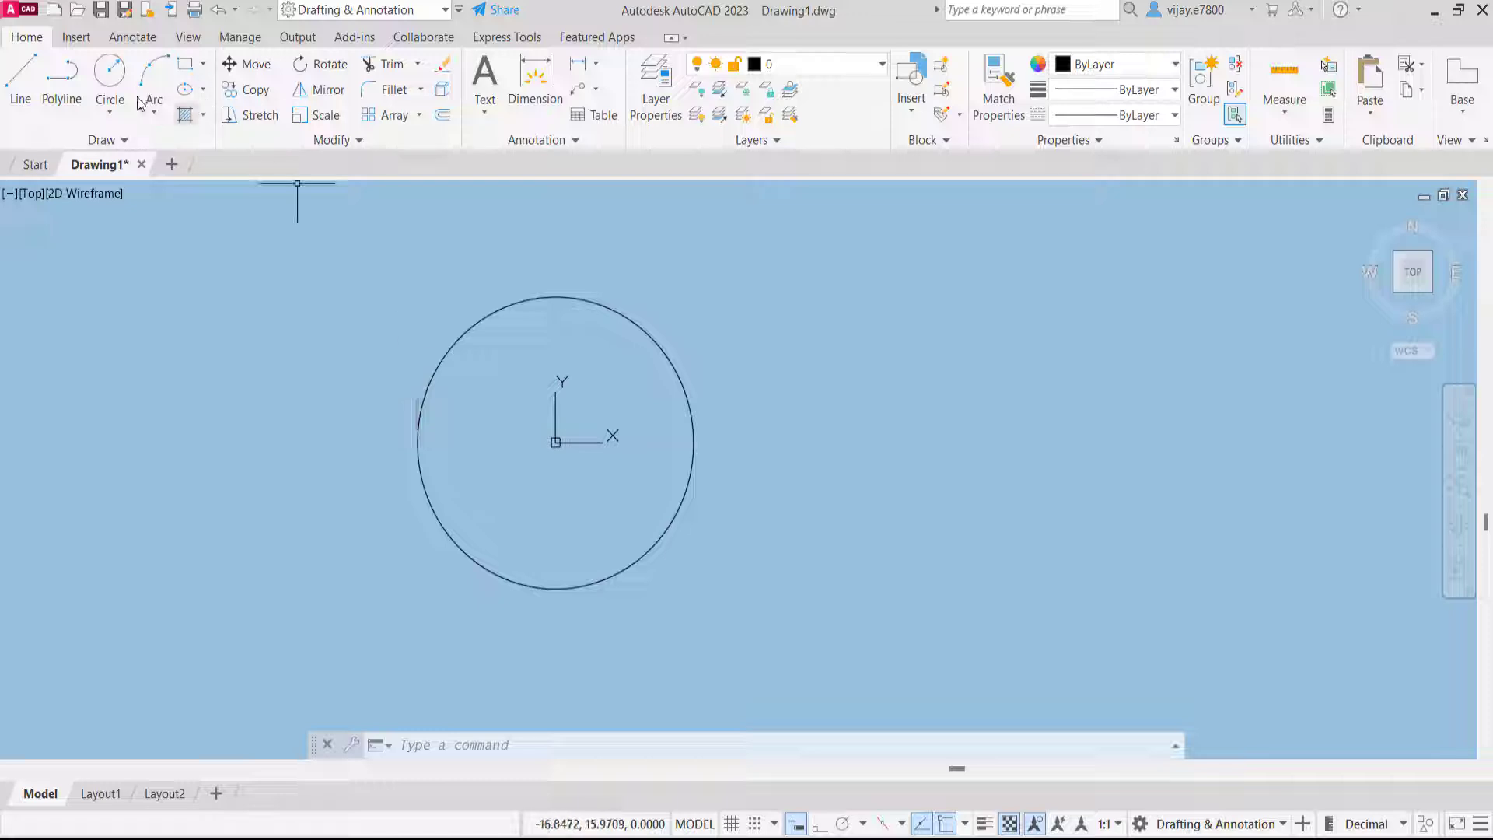
Draw a concentric outer circle with a radius of 18 around the same centre
click(109, 78)
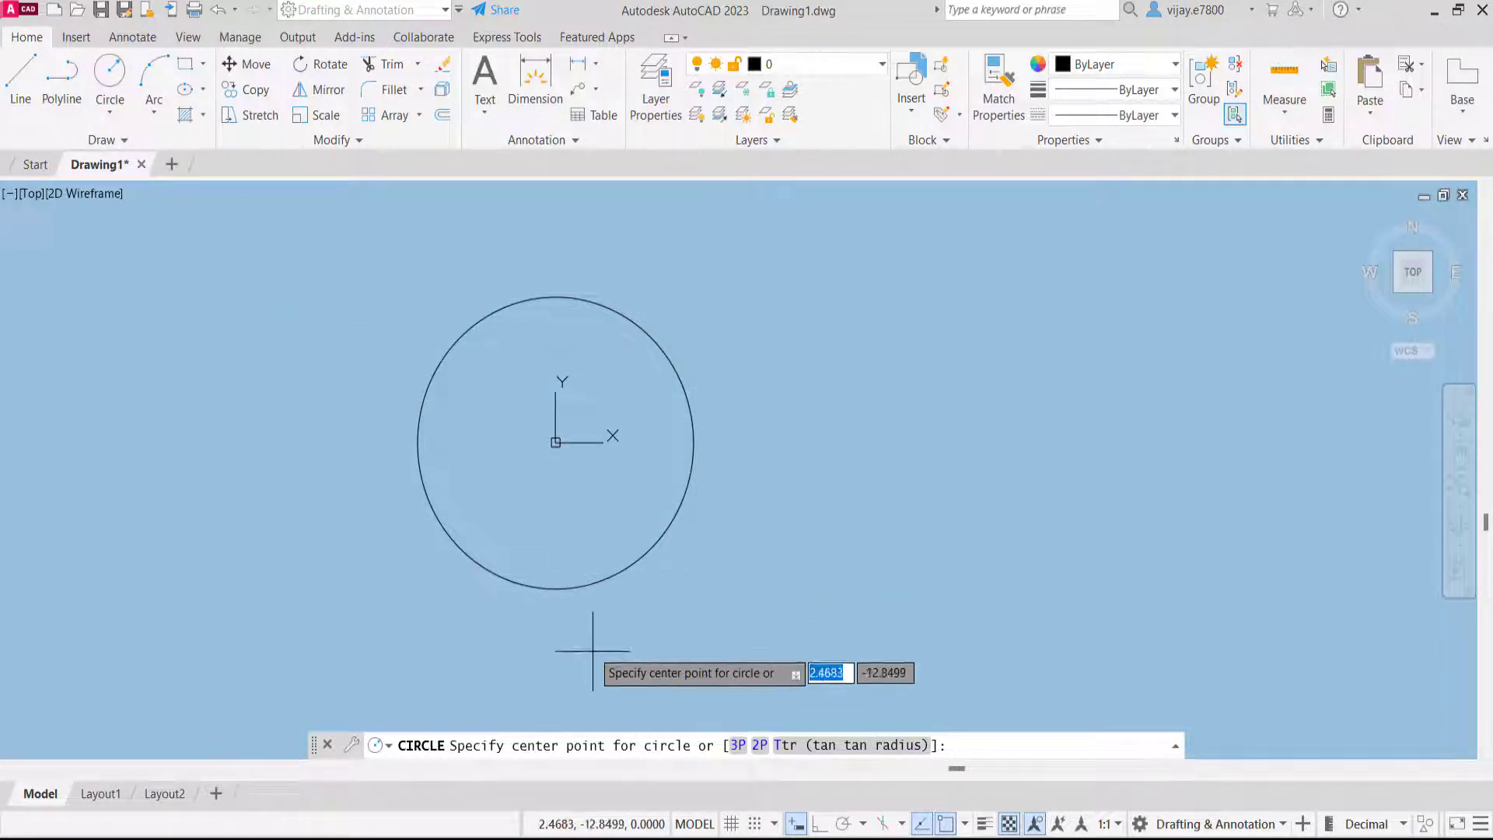
click(555, 442)
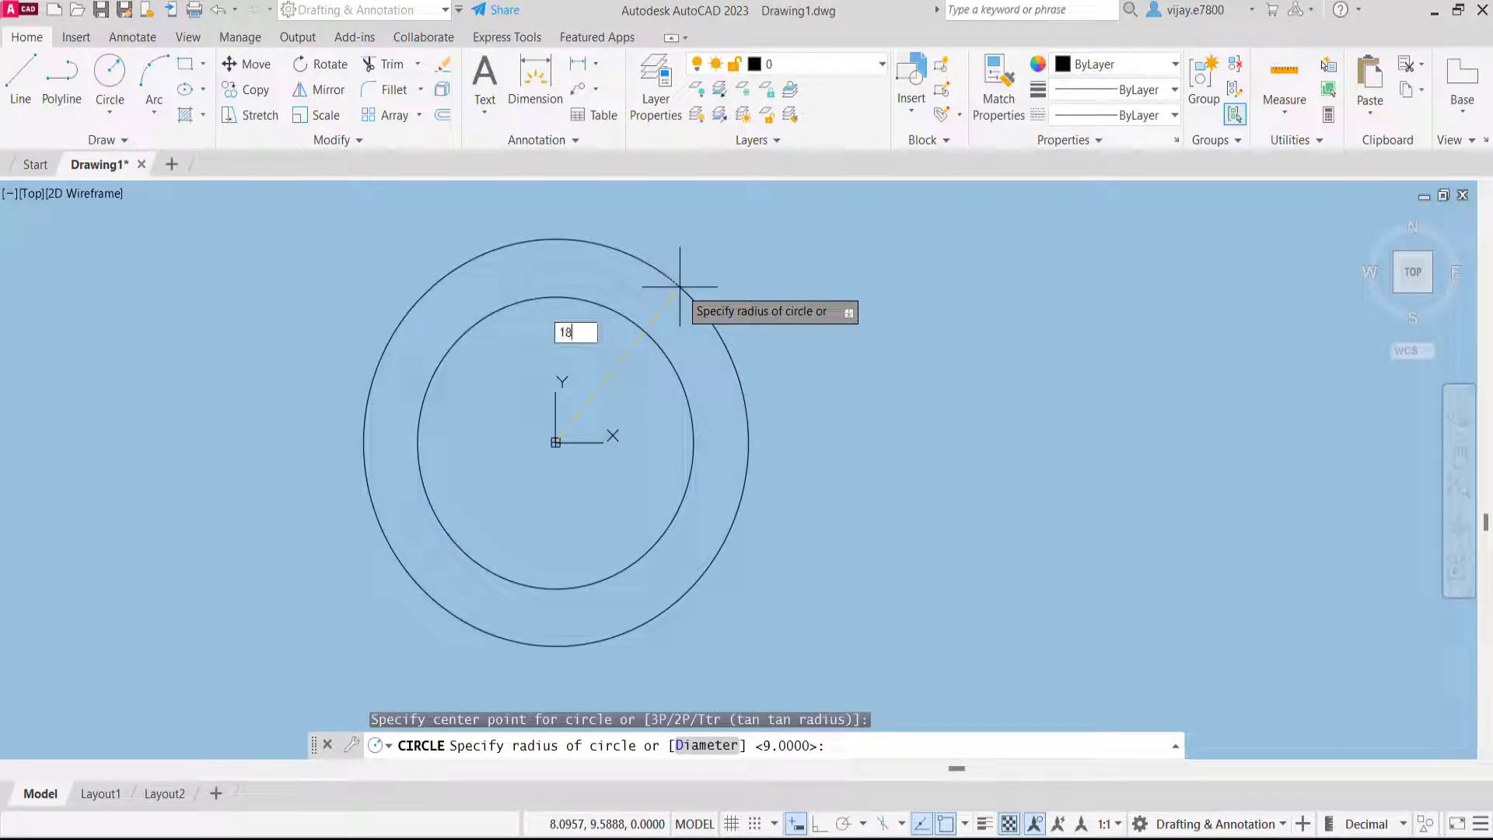
key(Return)
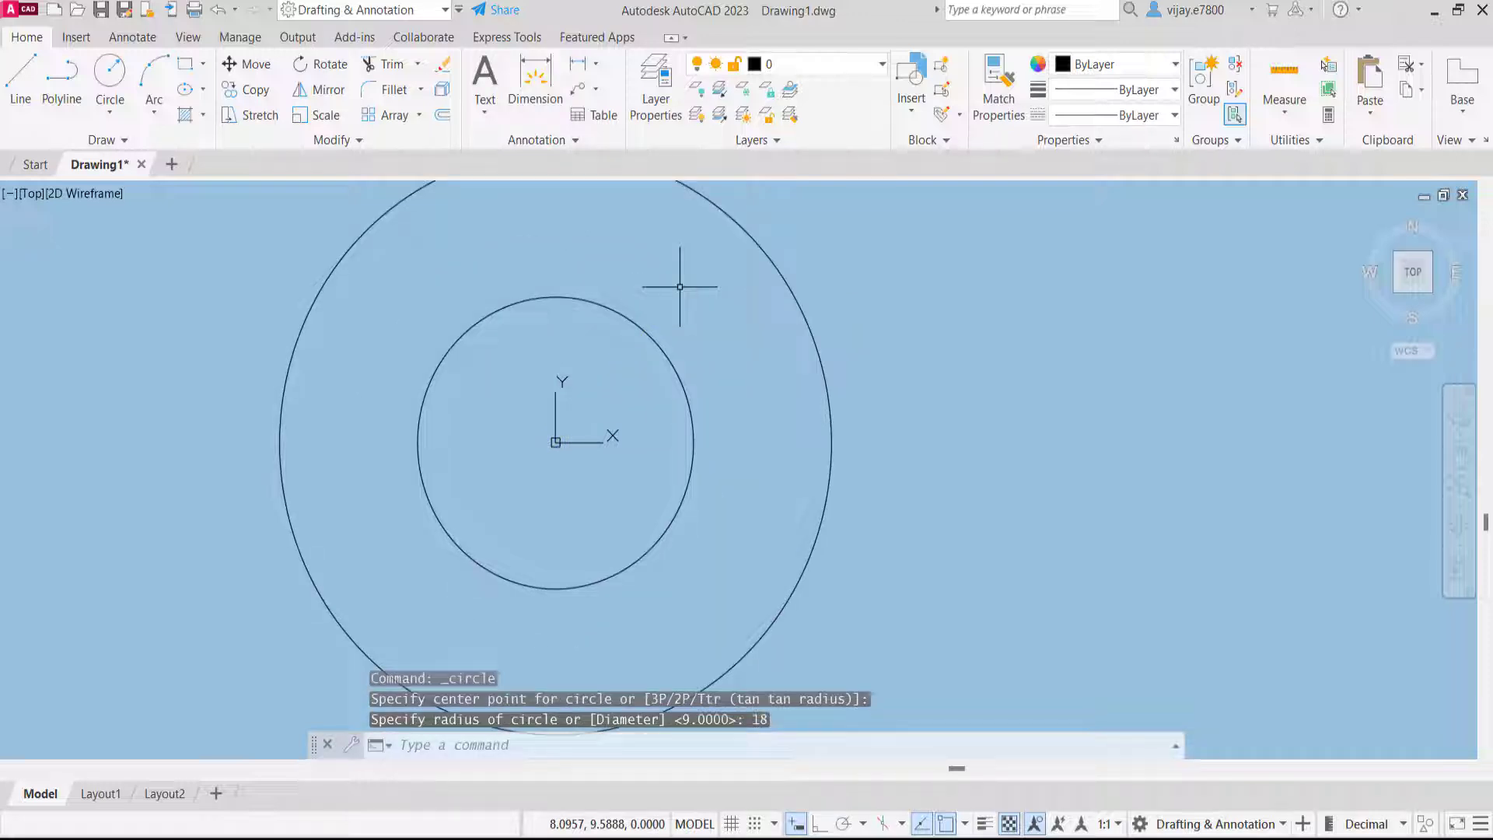
Draw a line from the circles' centre at 90°, about 10.3 units long, ending just above the inner circle
click(21, 78)
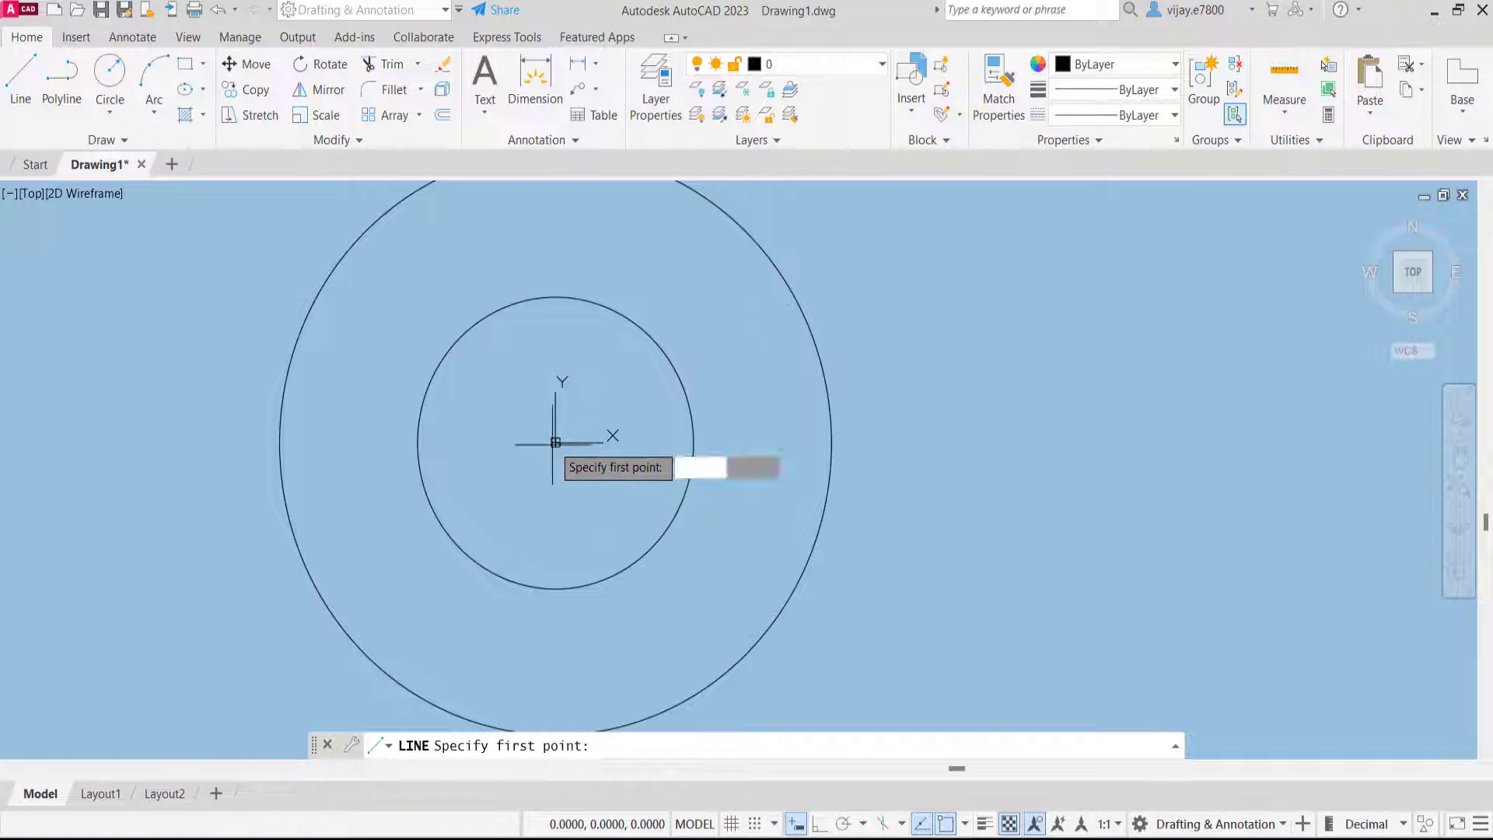
click(555, 441)
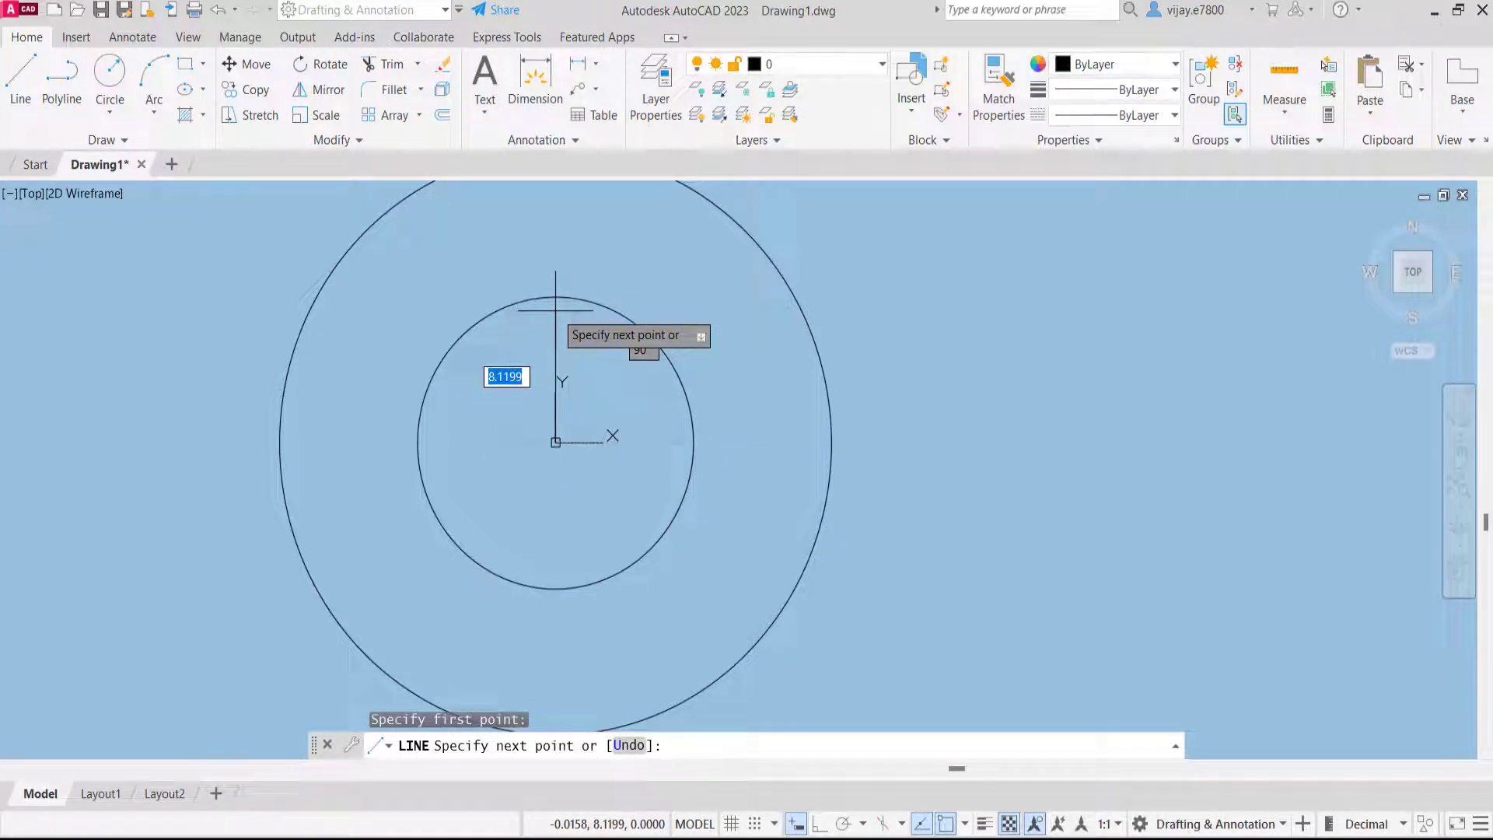
text(<90)
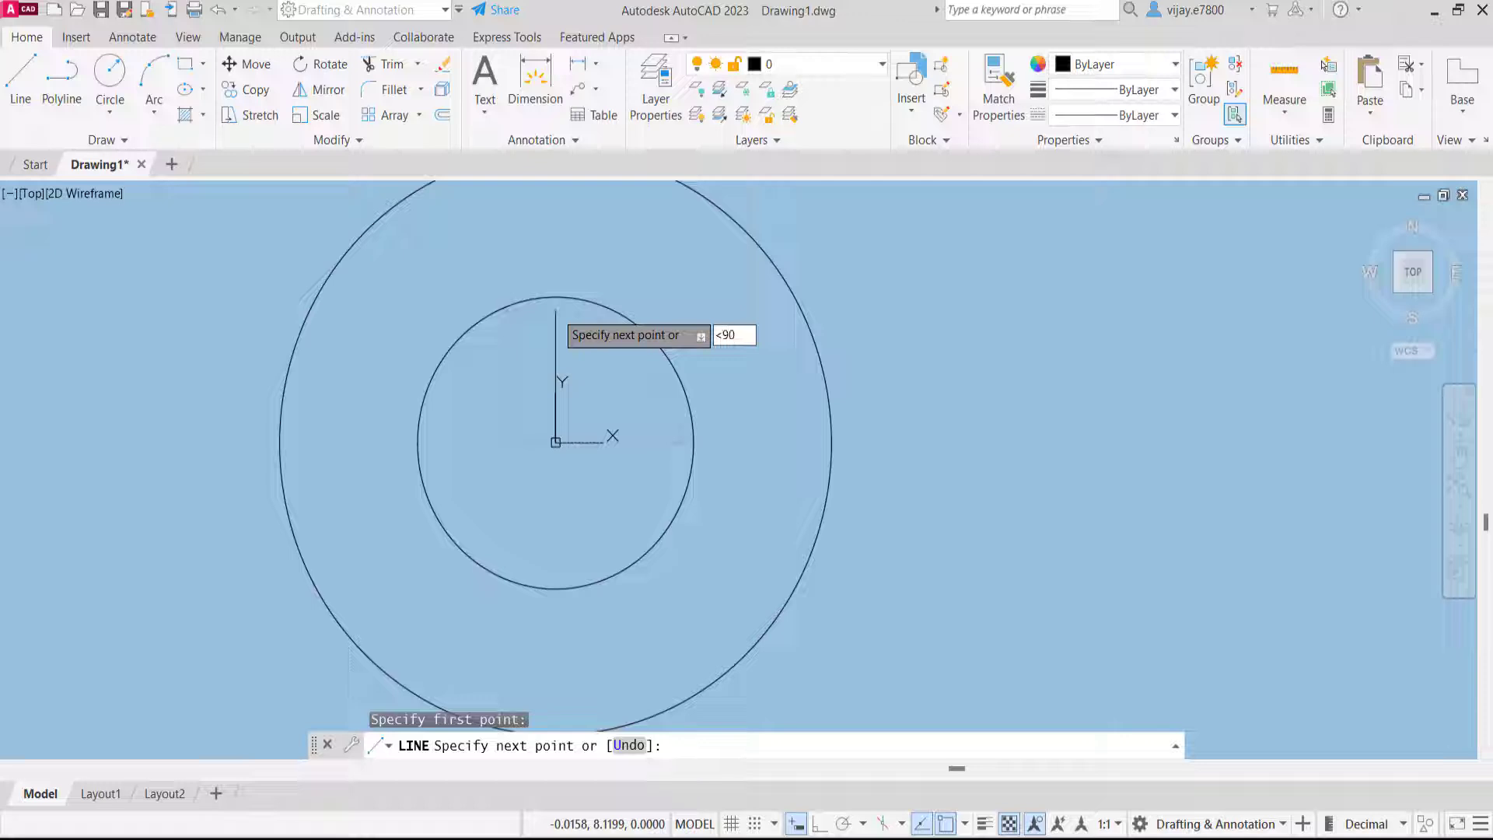
key(Return)
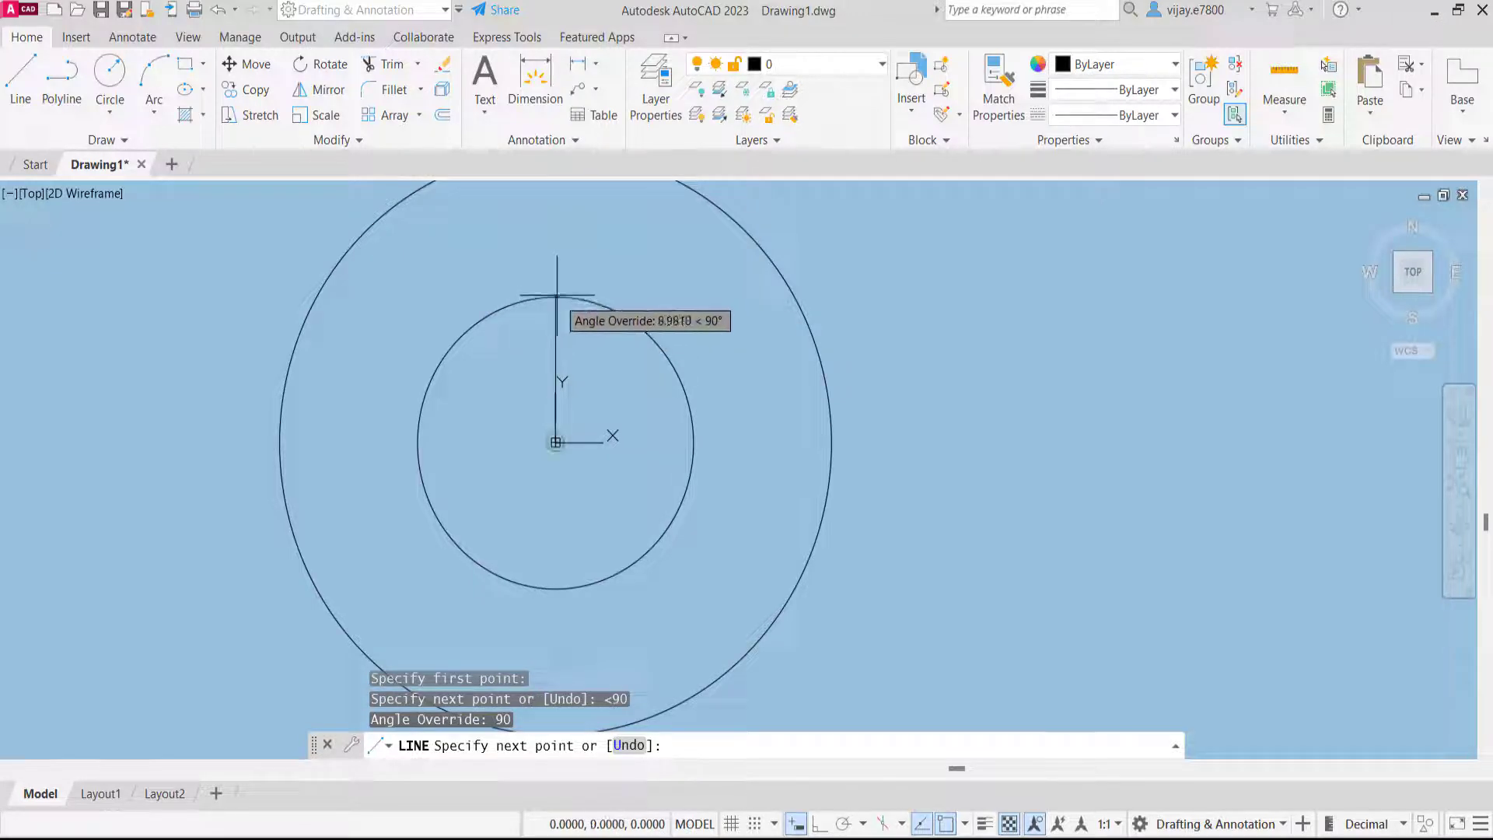
click(557, 274)
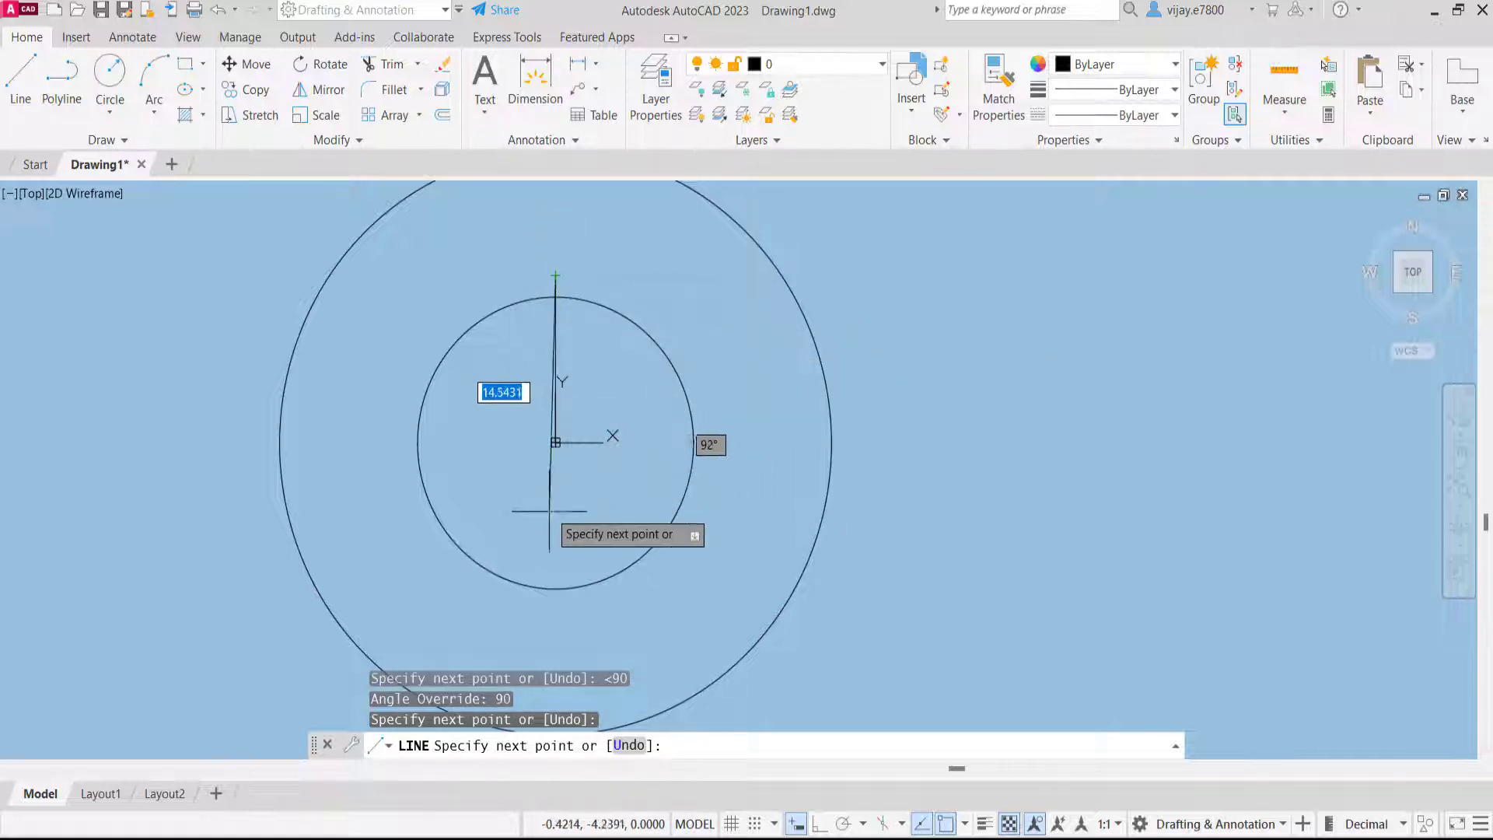
Continue the line at -90° down through the centre to about 10.9 units below it, and end the line
text(<-9)
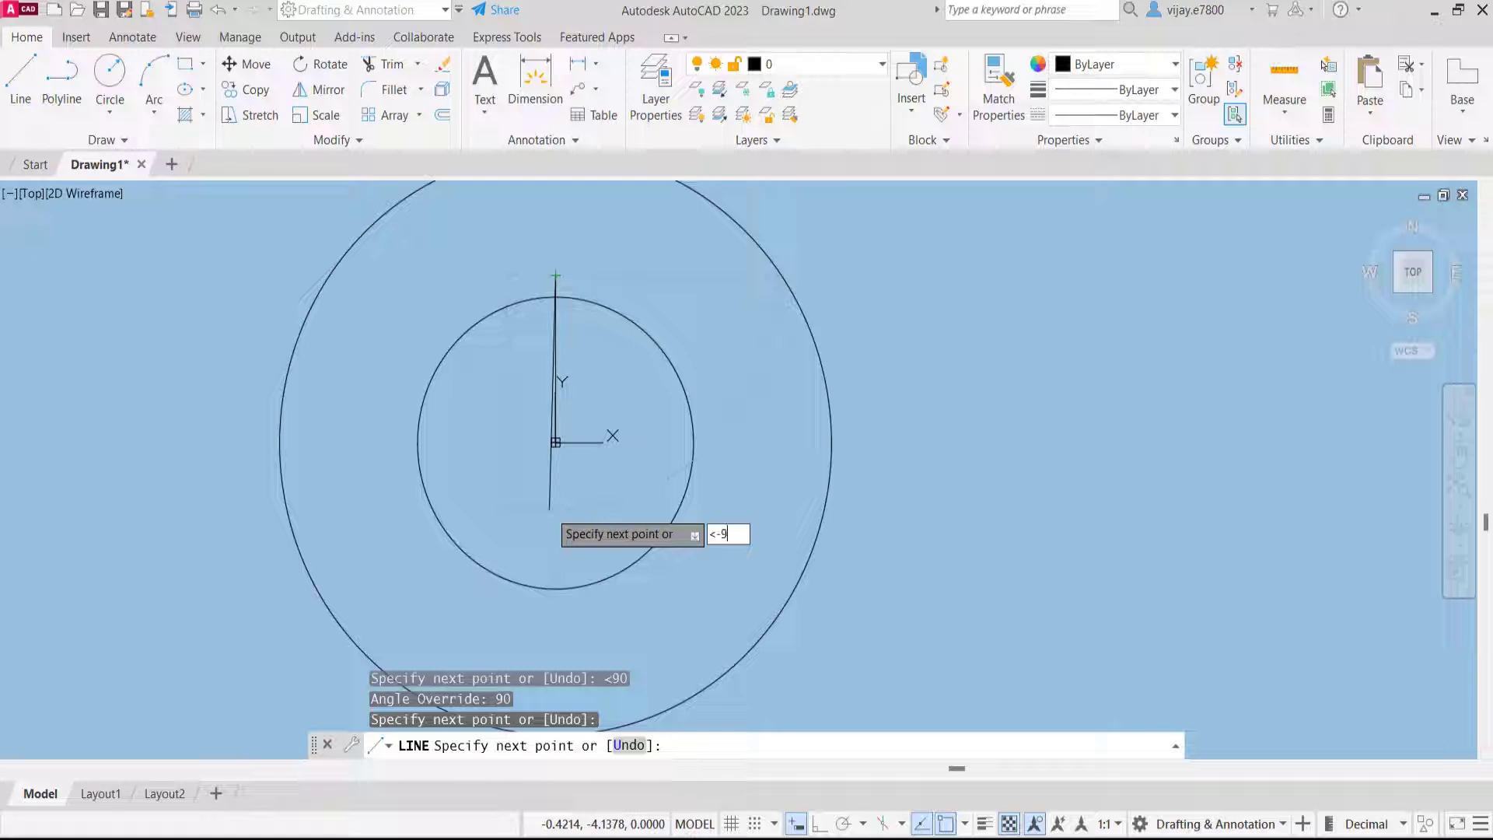
text(0)
key(Return)
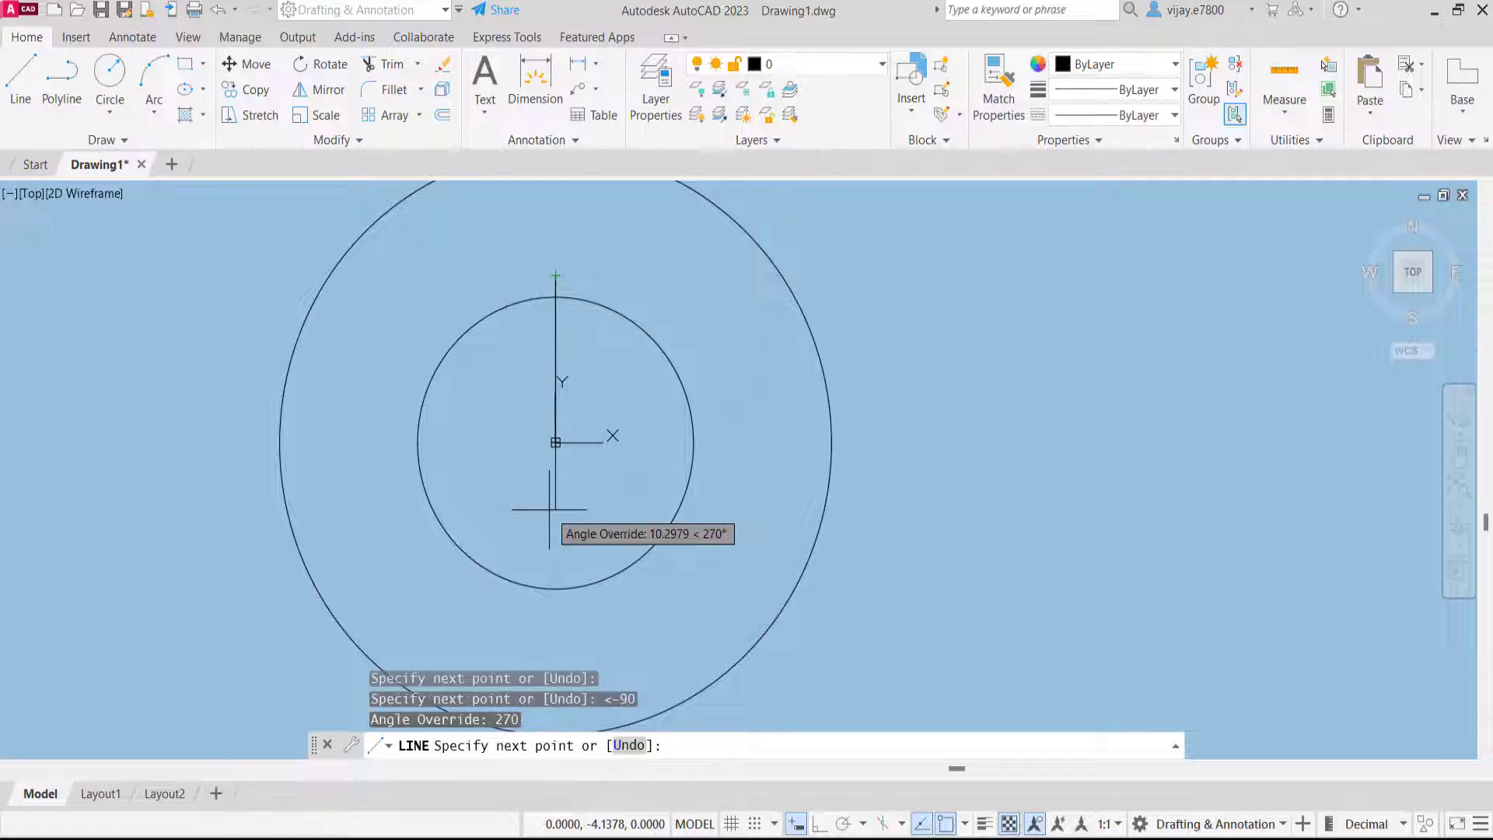
click(555, 619)
right_click(597, 619)
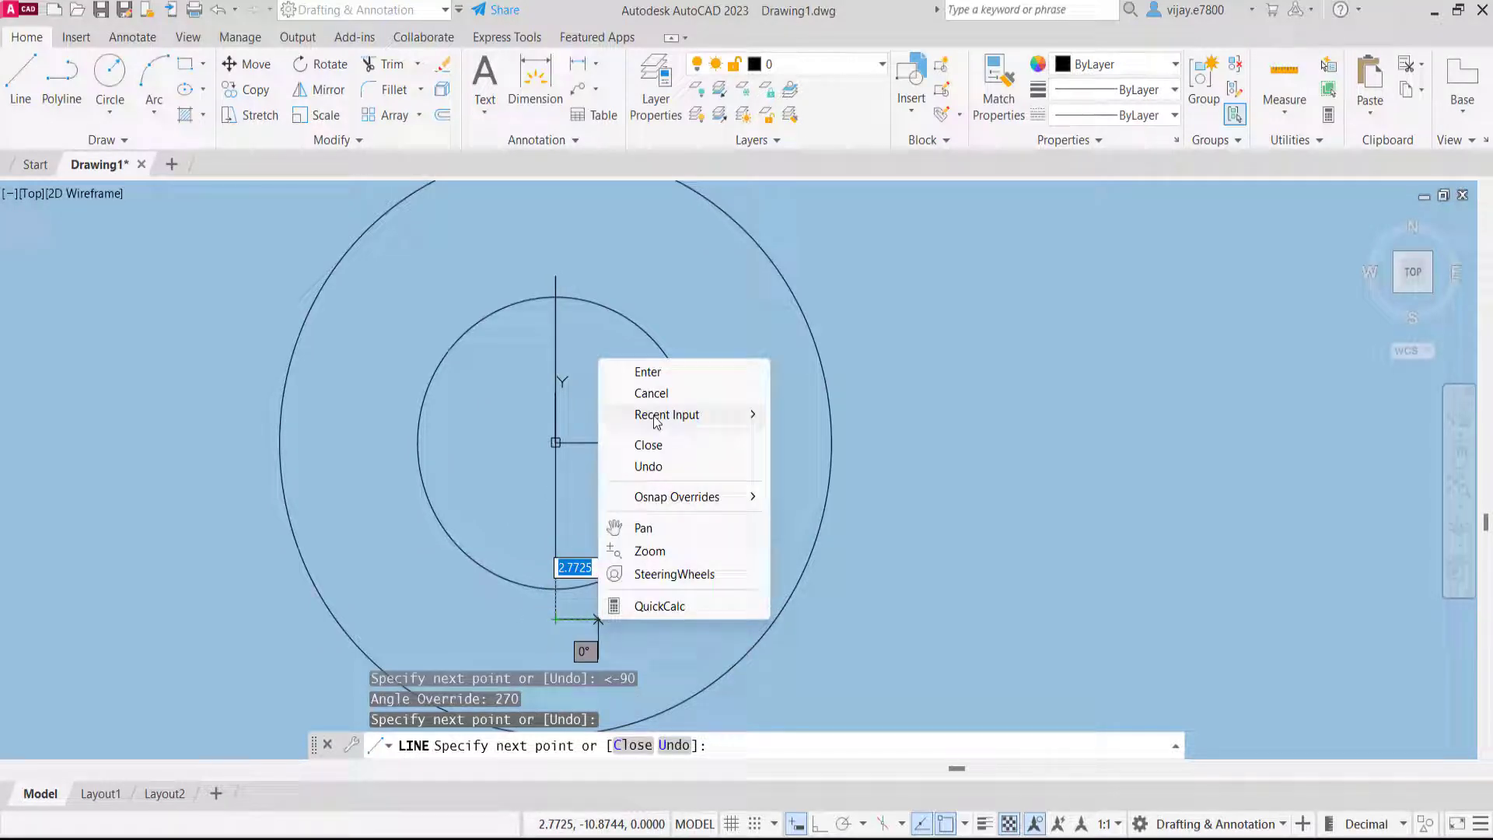
click(648, 372)
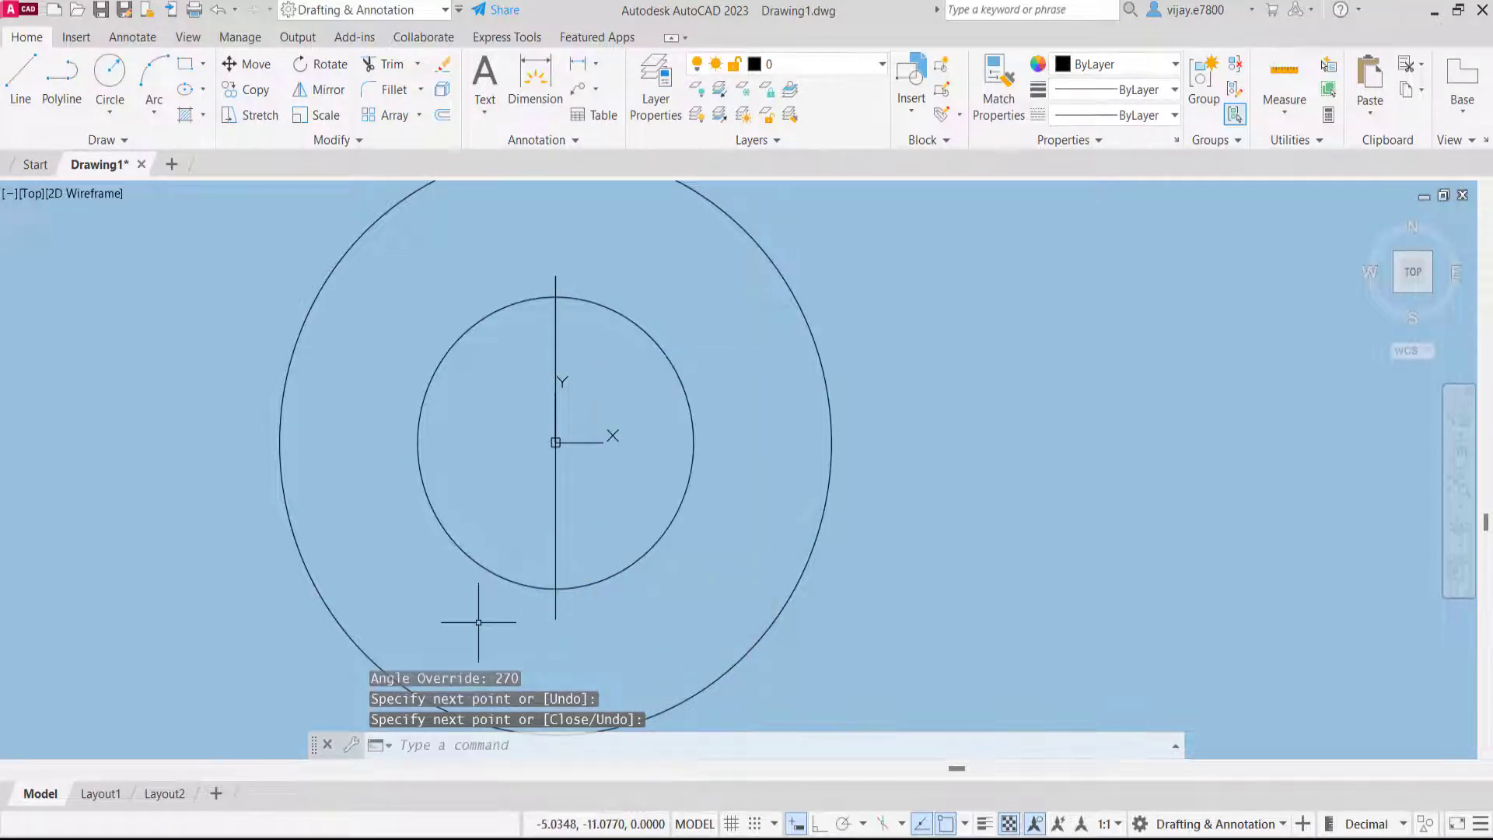
Draw a line about 27 units long at 180° from the inner circle's top point, past the outer circle
click(25, 78)
click(549, 295)
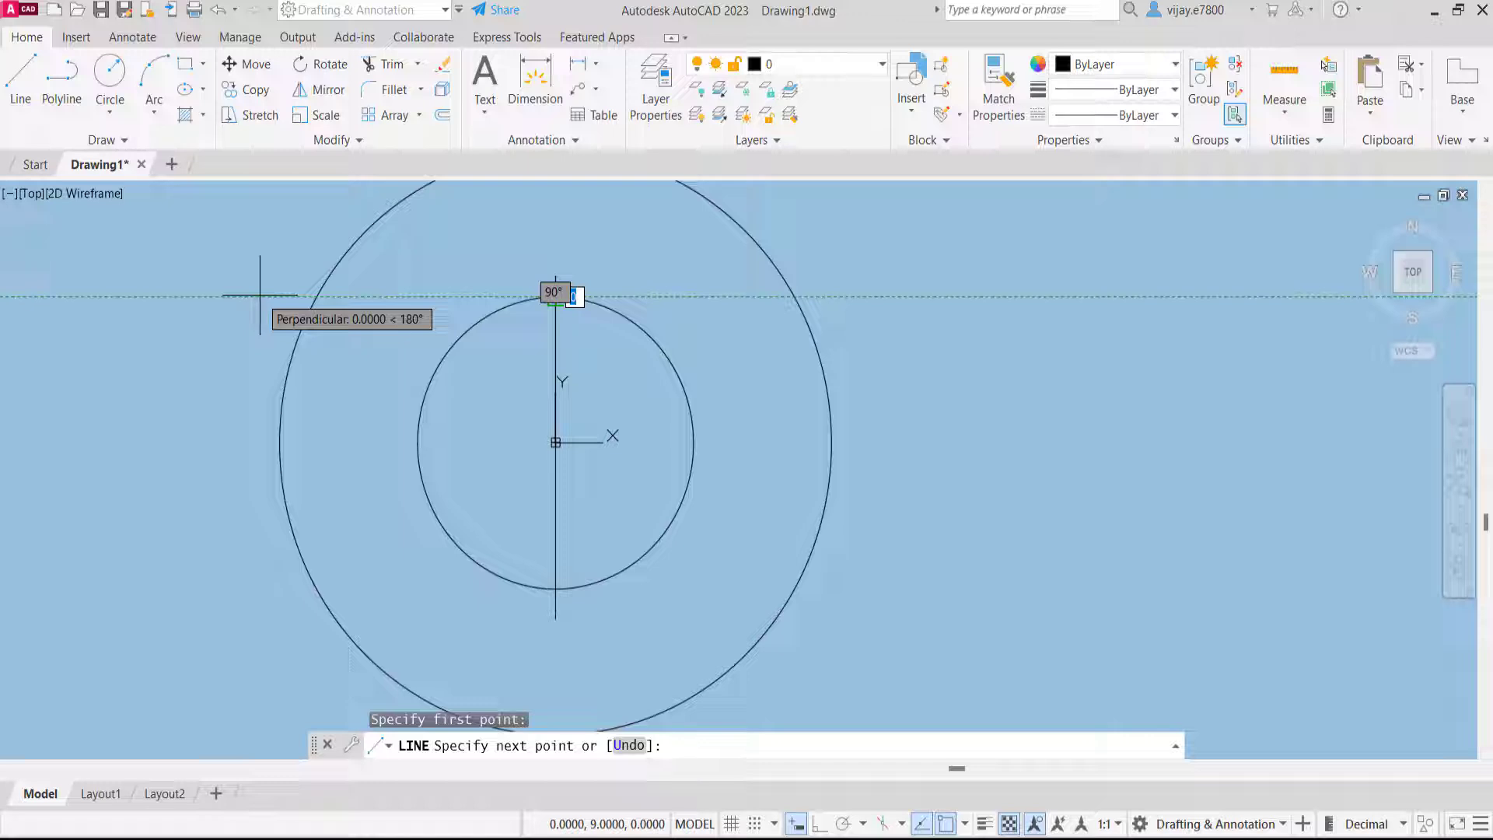
text(<180)
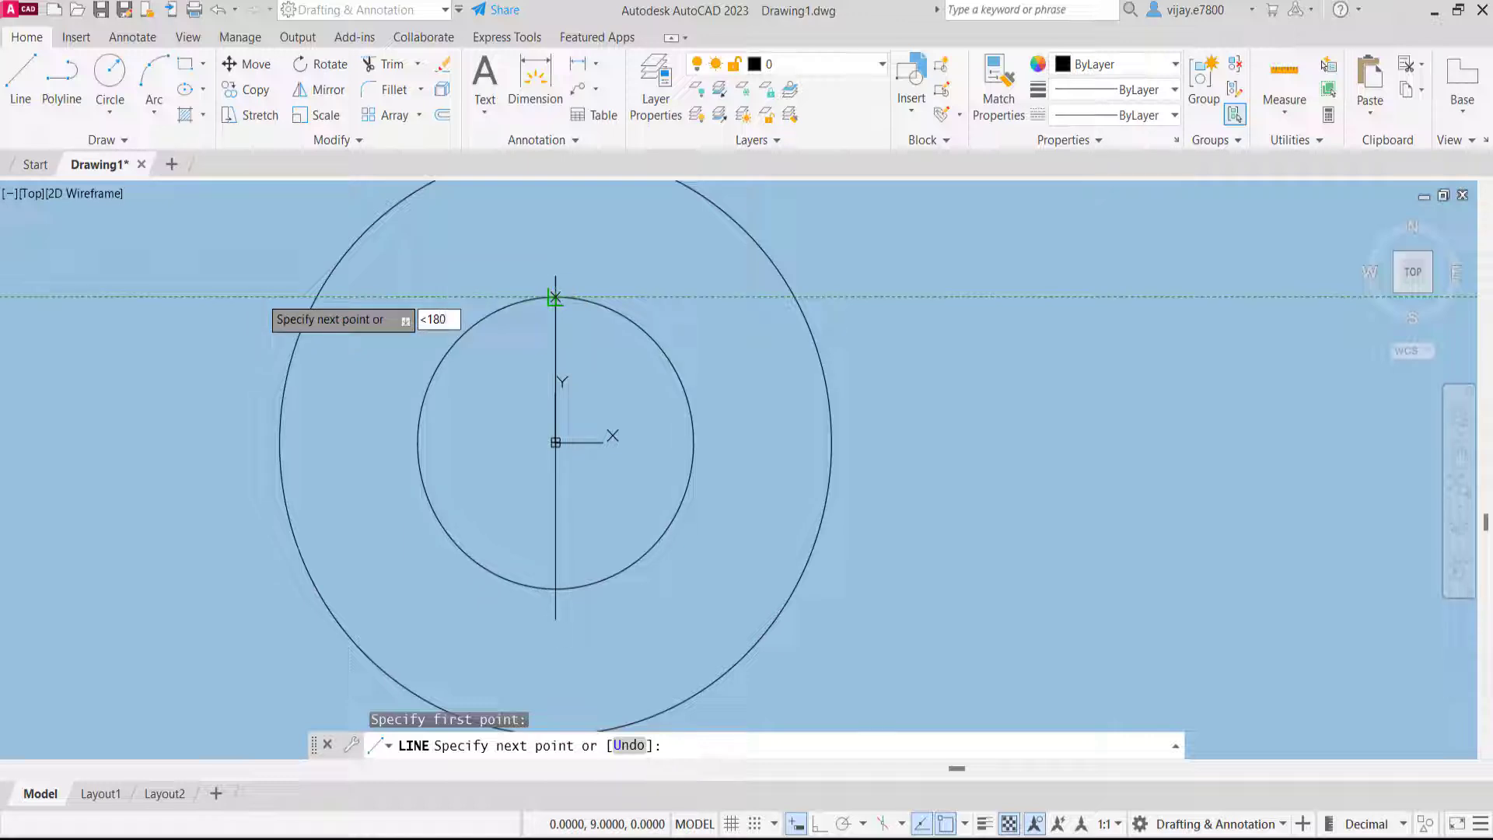
key(Return)
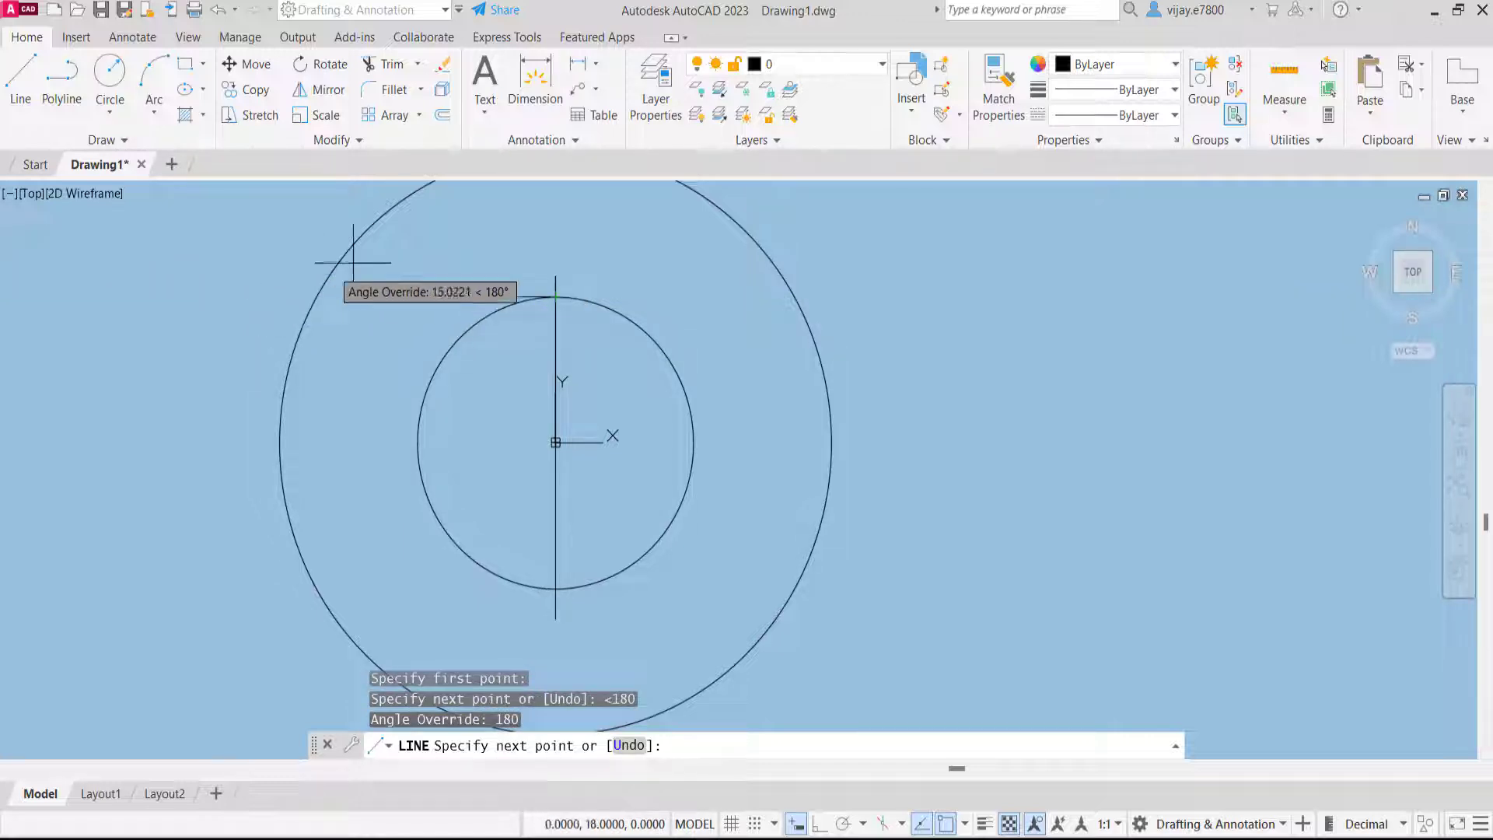
click(142, 295)
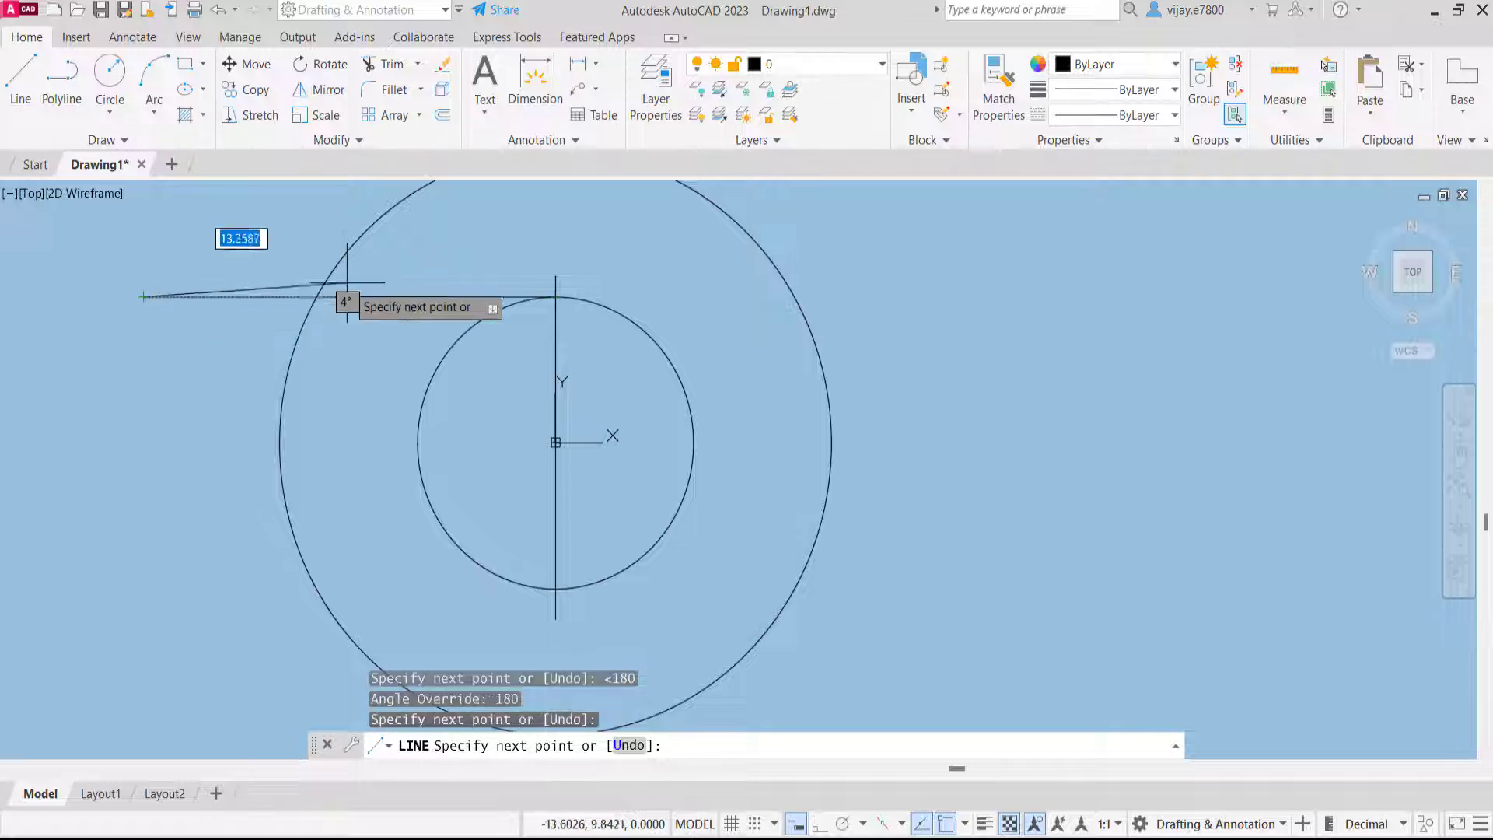
right_click(296, 219)
click(334, 233)
Draw a line about 24 units long at 180° from the inner circle's bottom point, past the outer circle
right_click(489, 463)
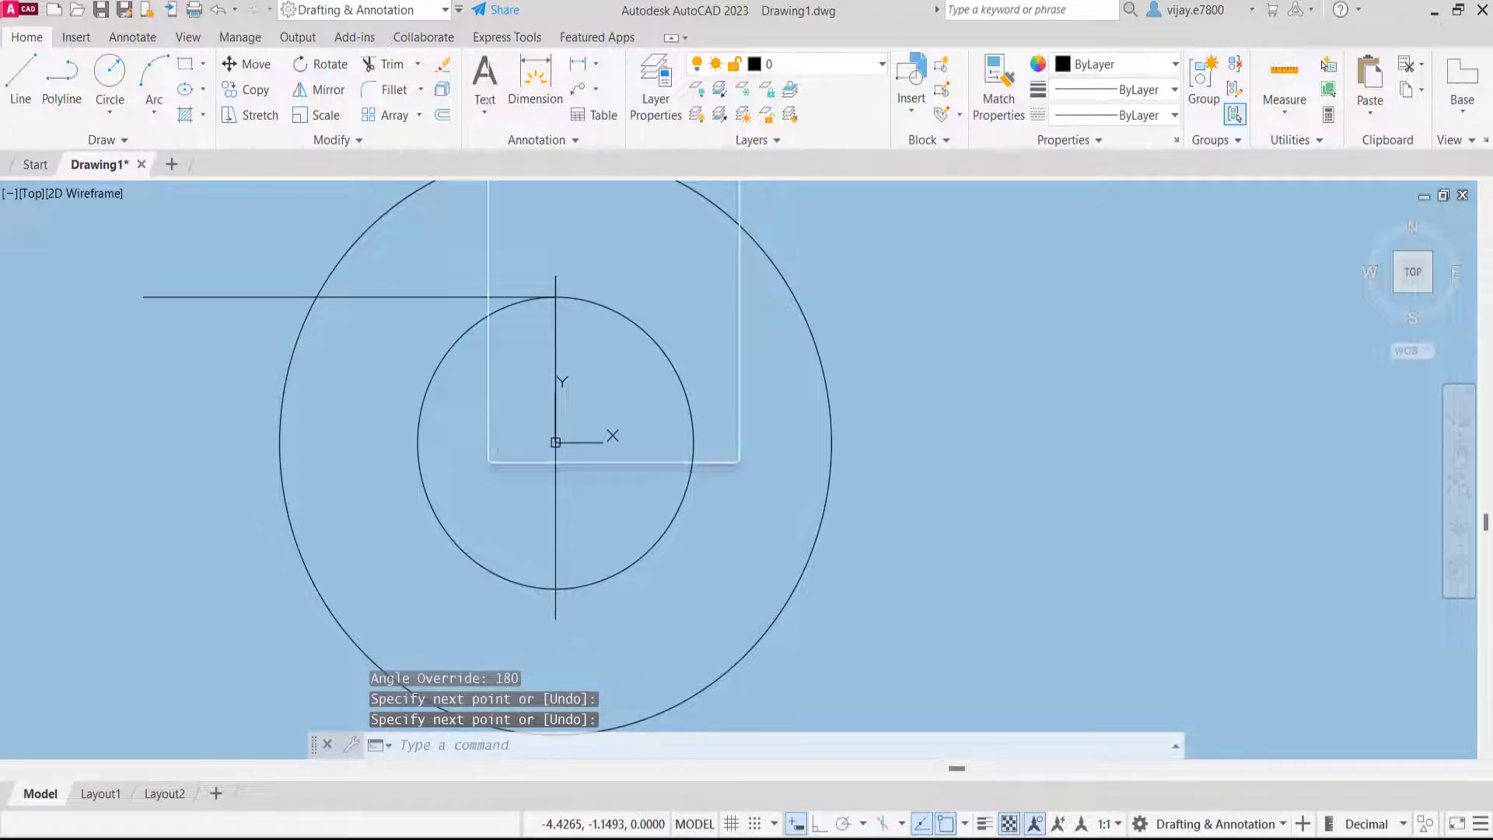
click(553, 68)
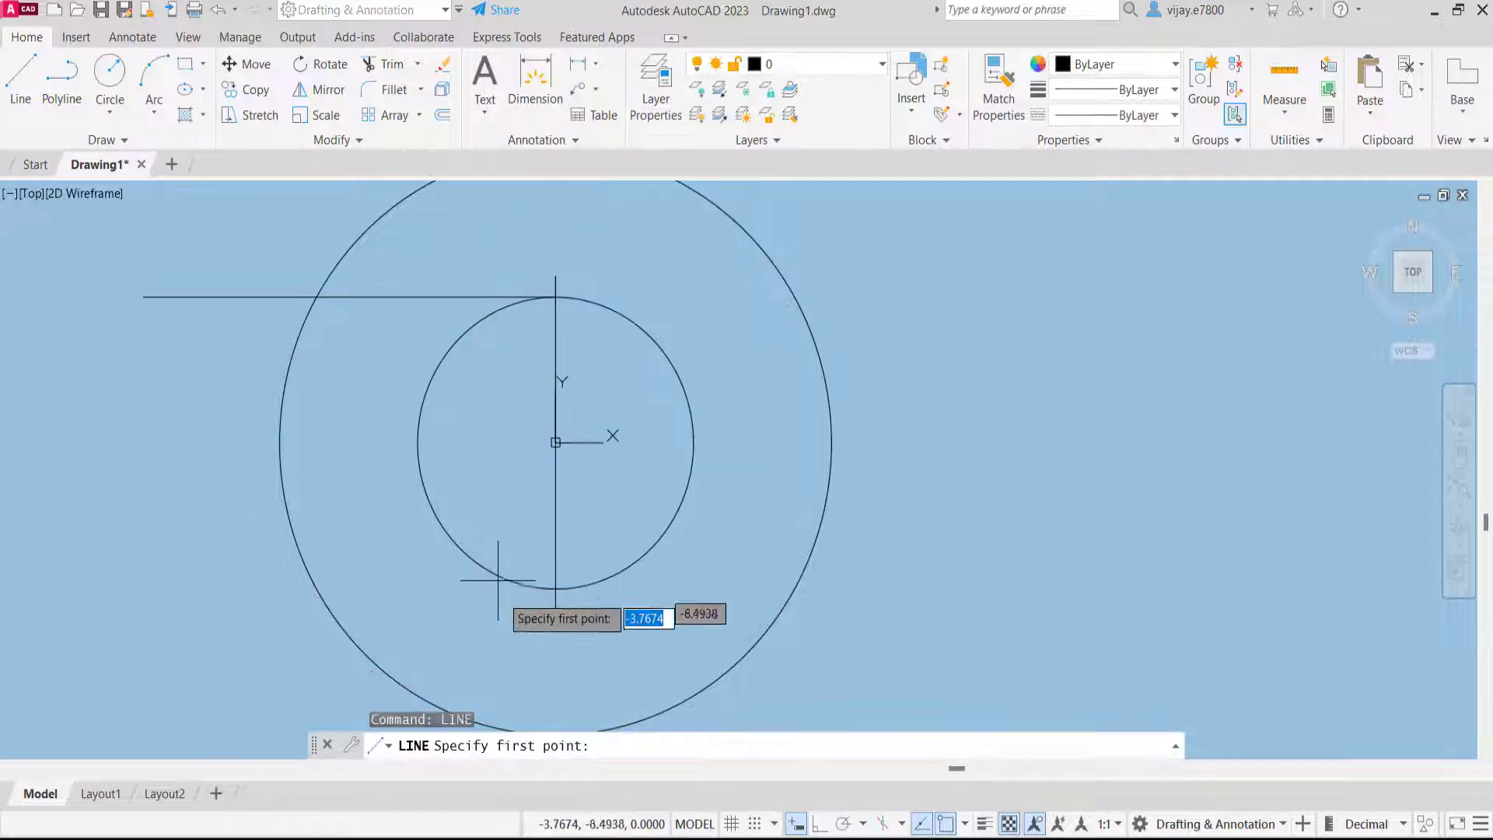
click(555, 588)
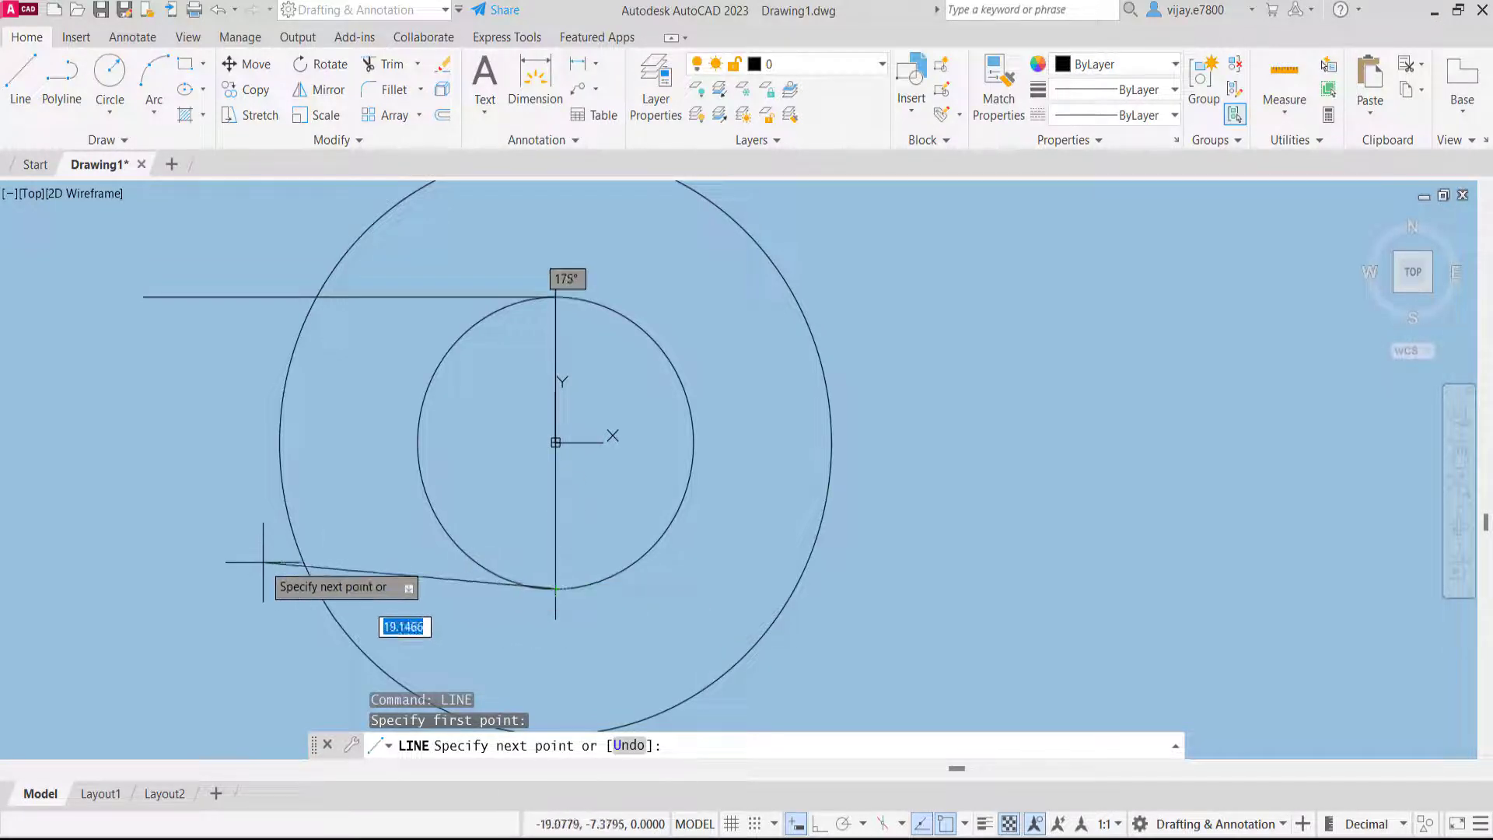
click(226, 581)
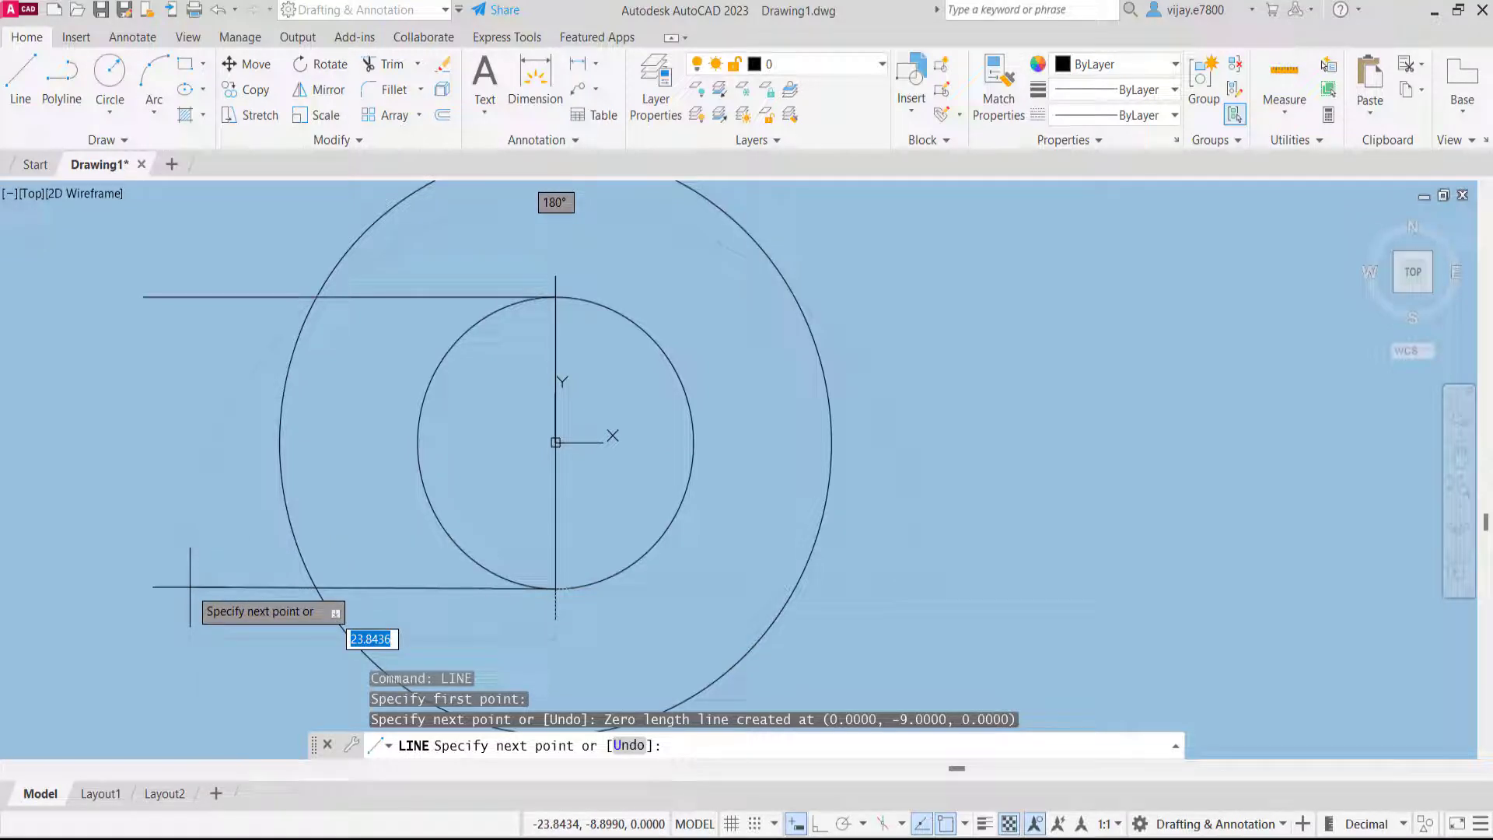
text(<18)
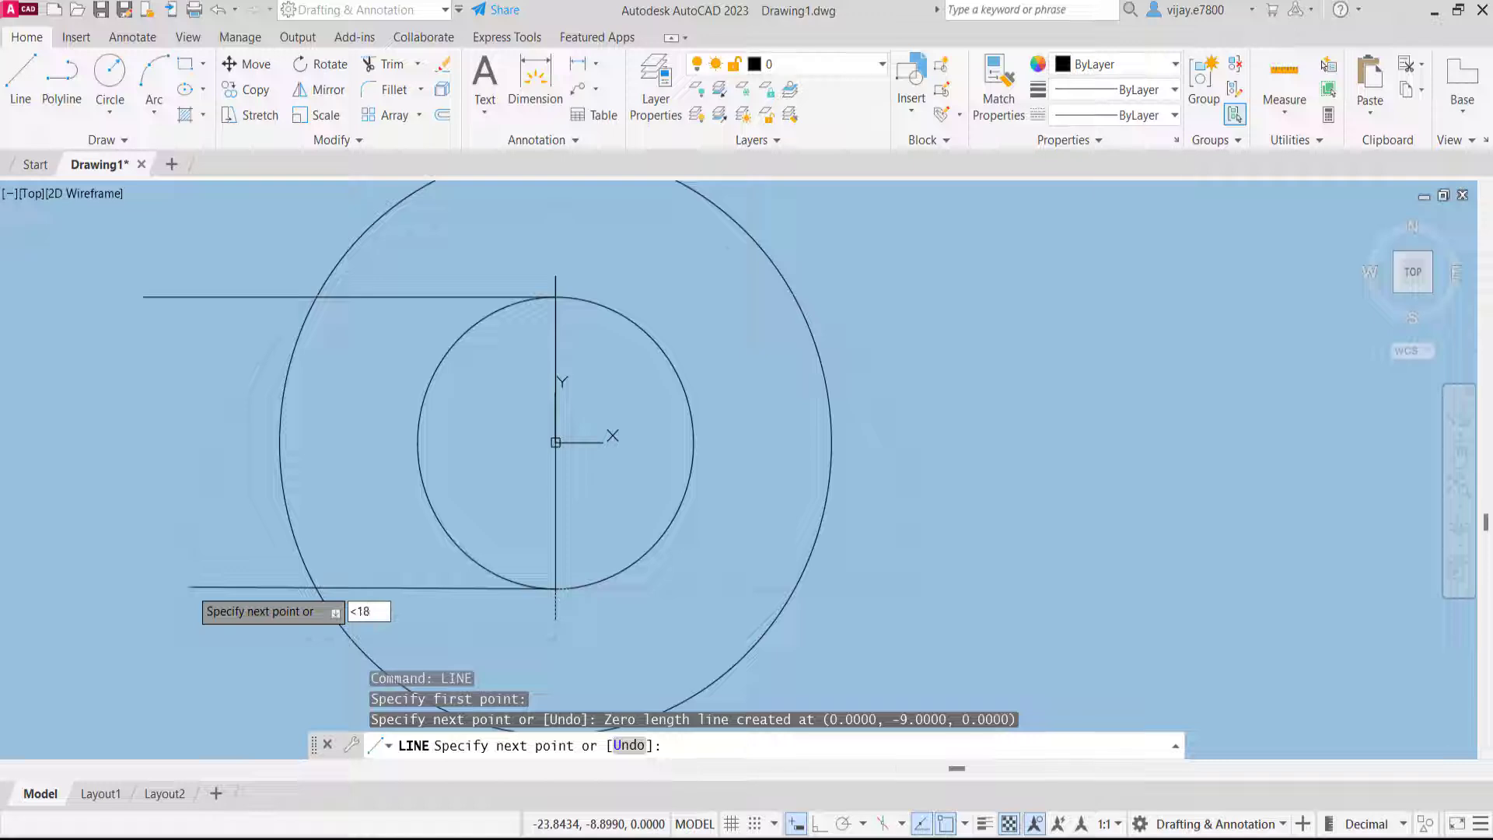
key(Return)
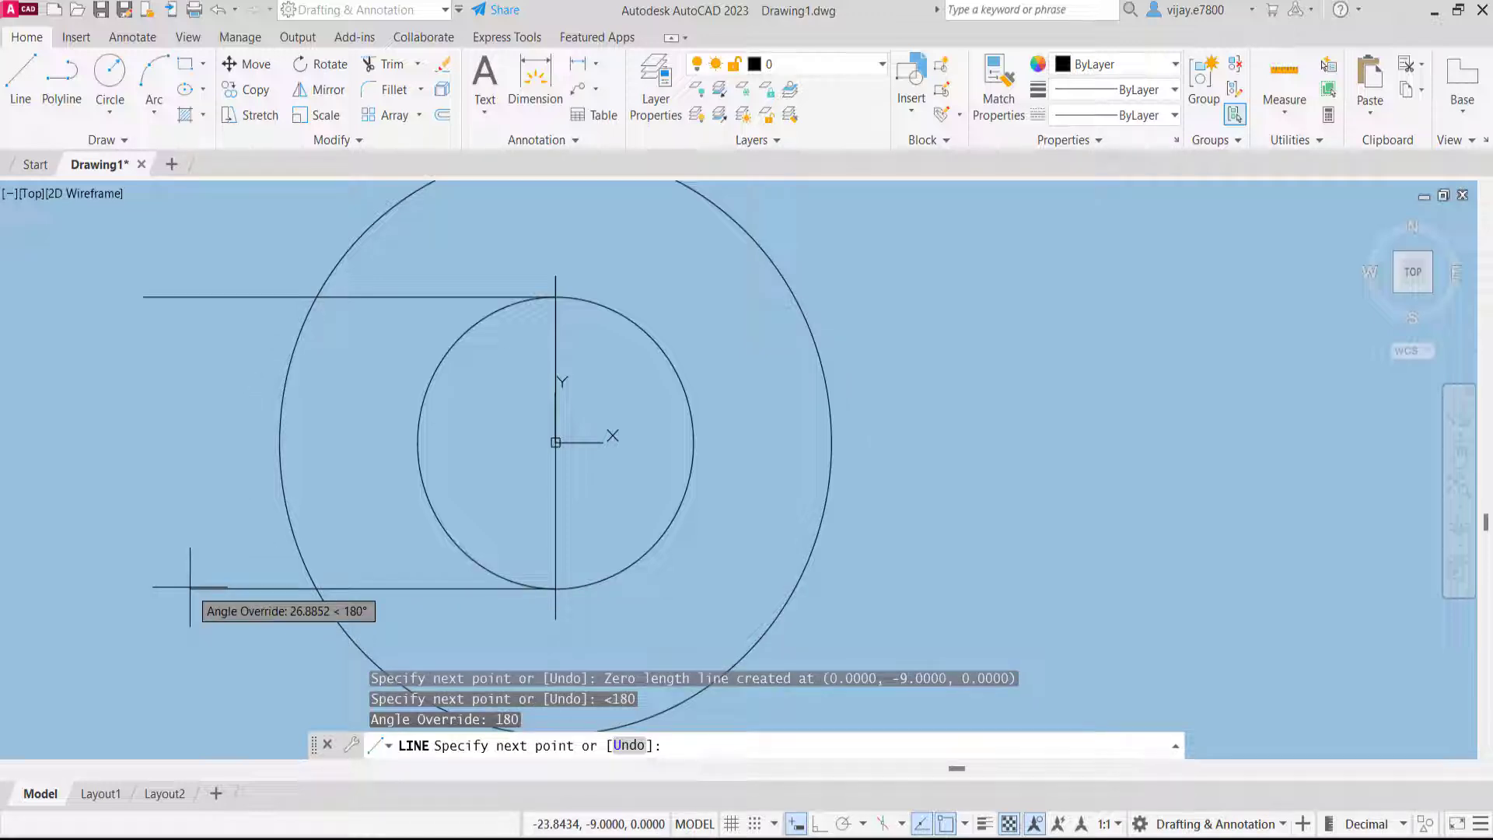
click(190, 588)
right_click(221, 492)
click(268, 498)
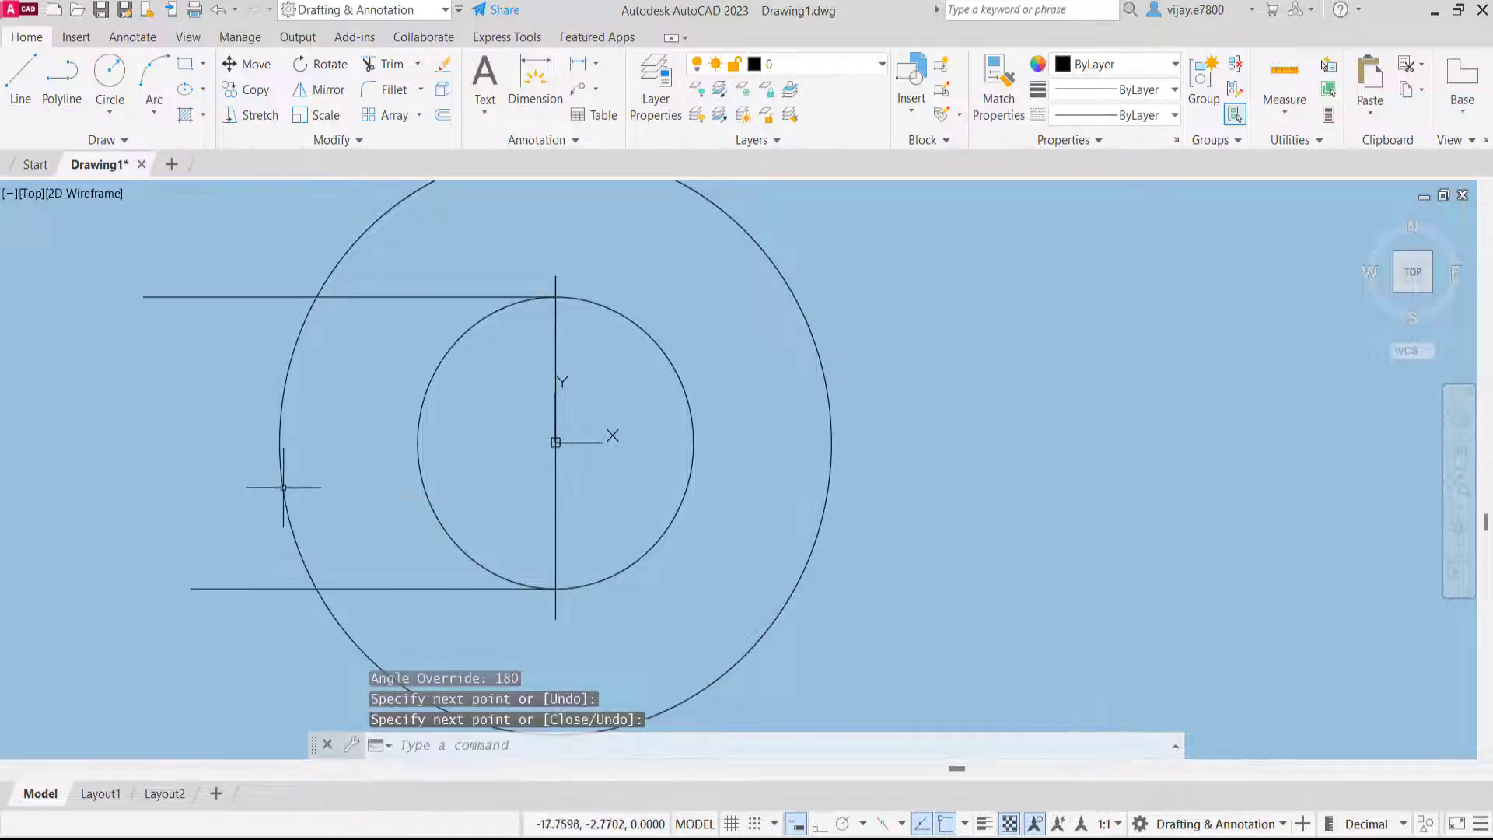
Trim the inner circle's left half, the horizontal line ends outside the outer circle, and the outer arc between those lines
scroll(347, 453, down, 3)
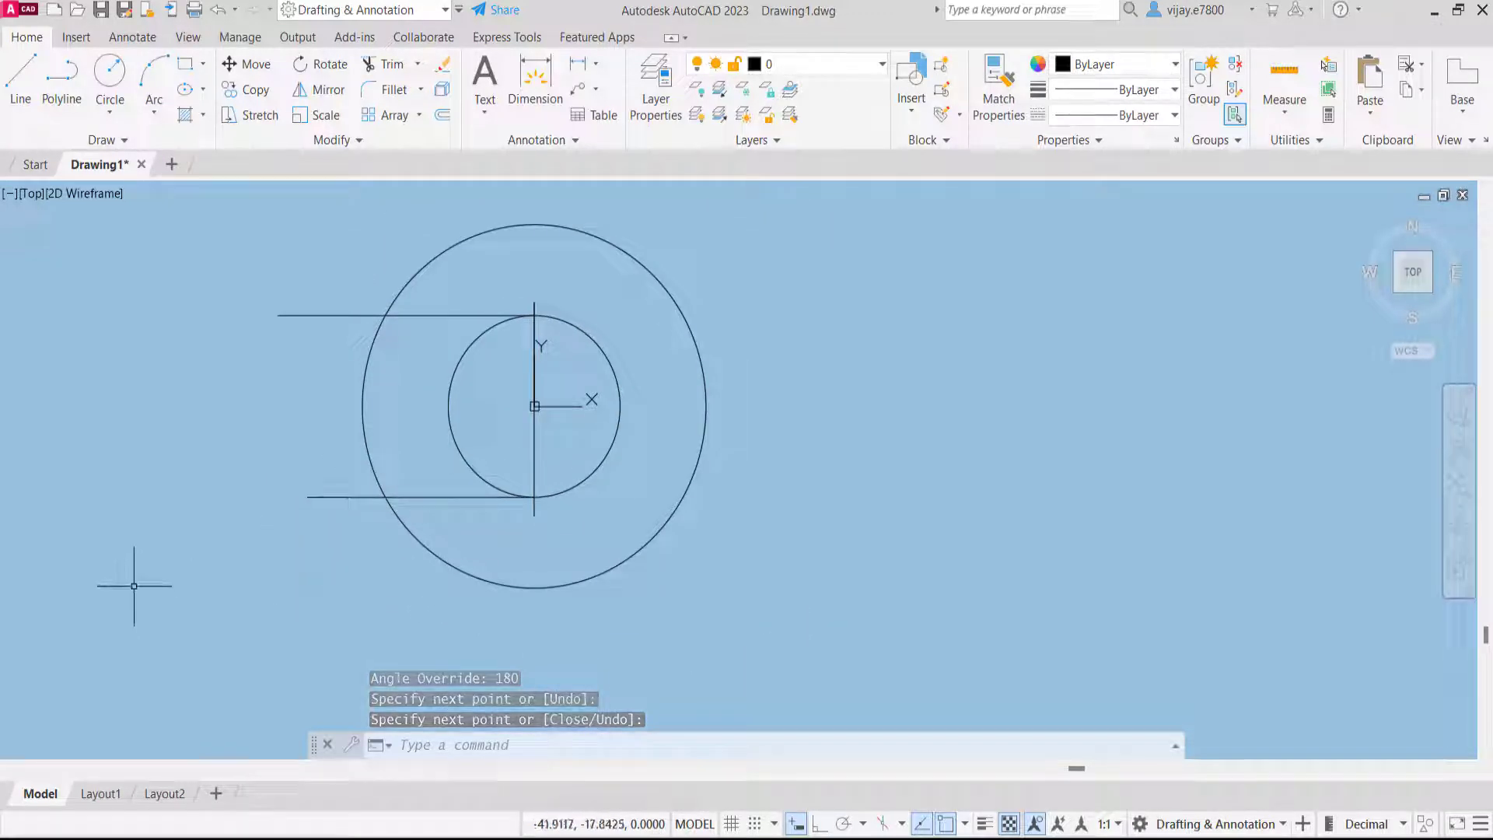
click(380, 68)
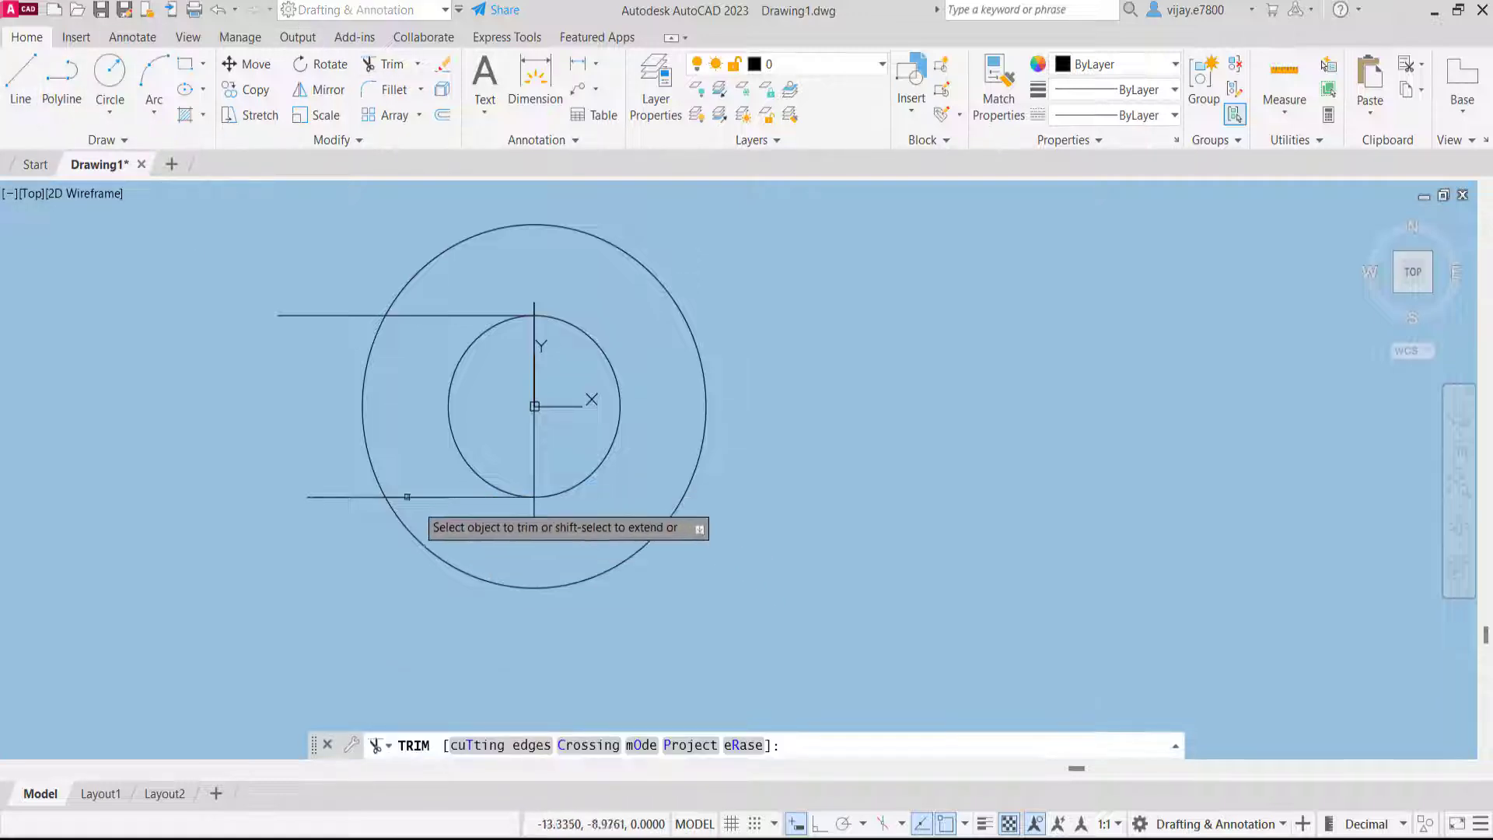
click(469, 461)
click(470, 461)
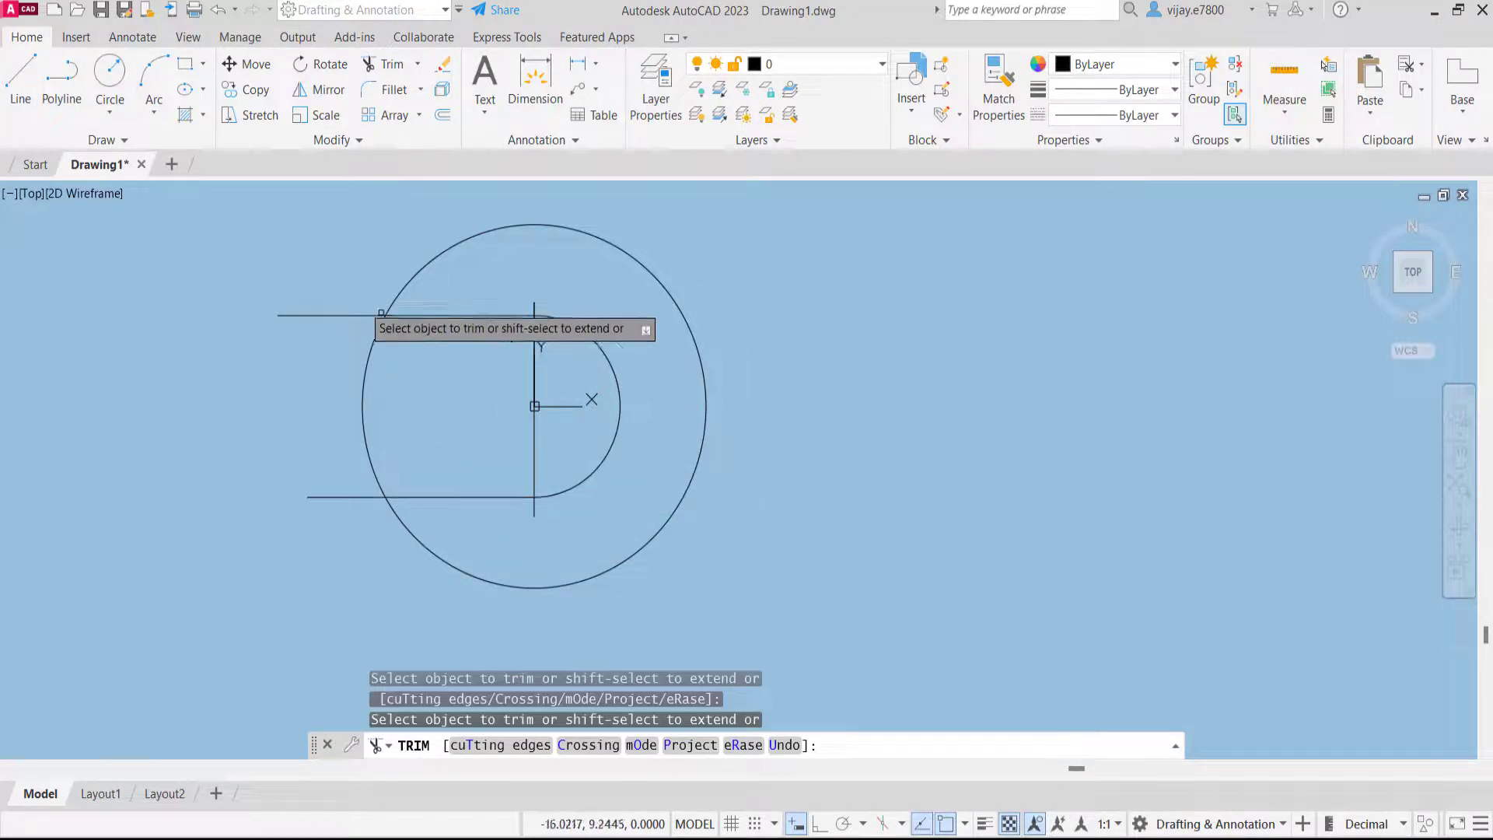
click(342, 497)
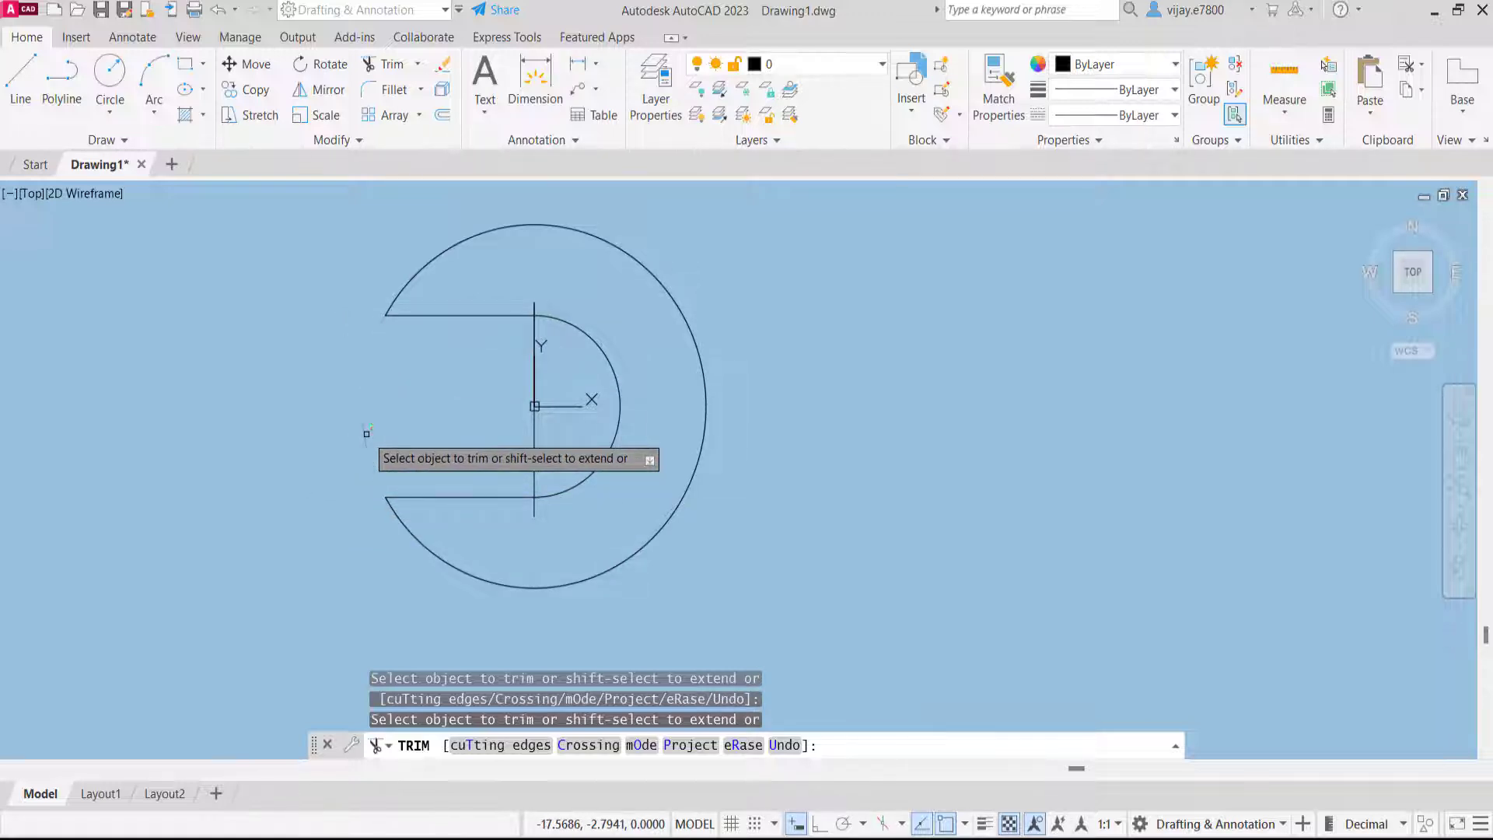
Trim away the vertical centre line, including its short stubs above and below the slot, and end trimming
double_click(579, 368)
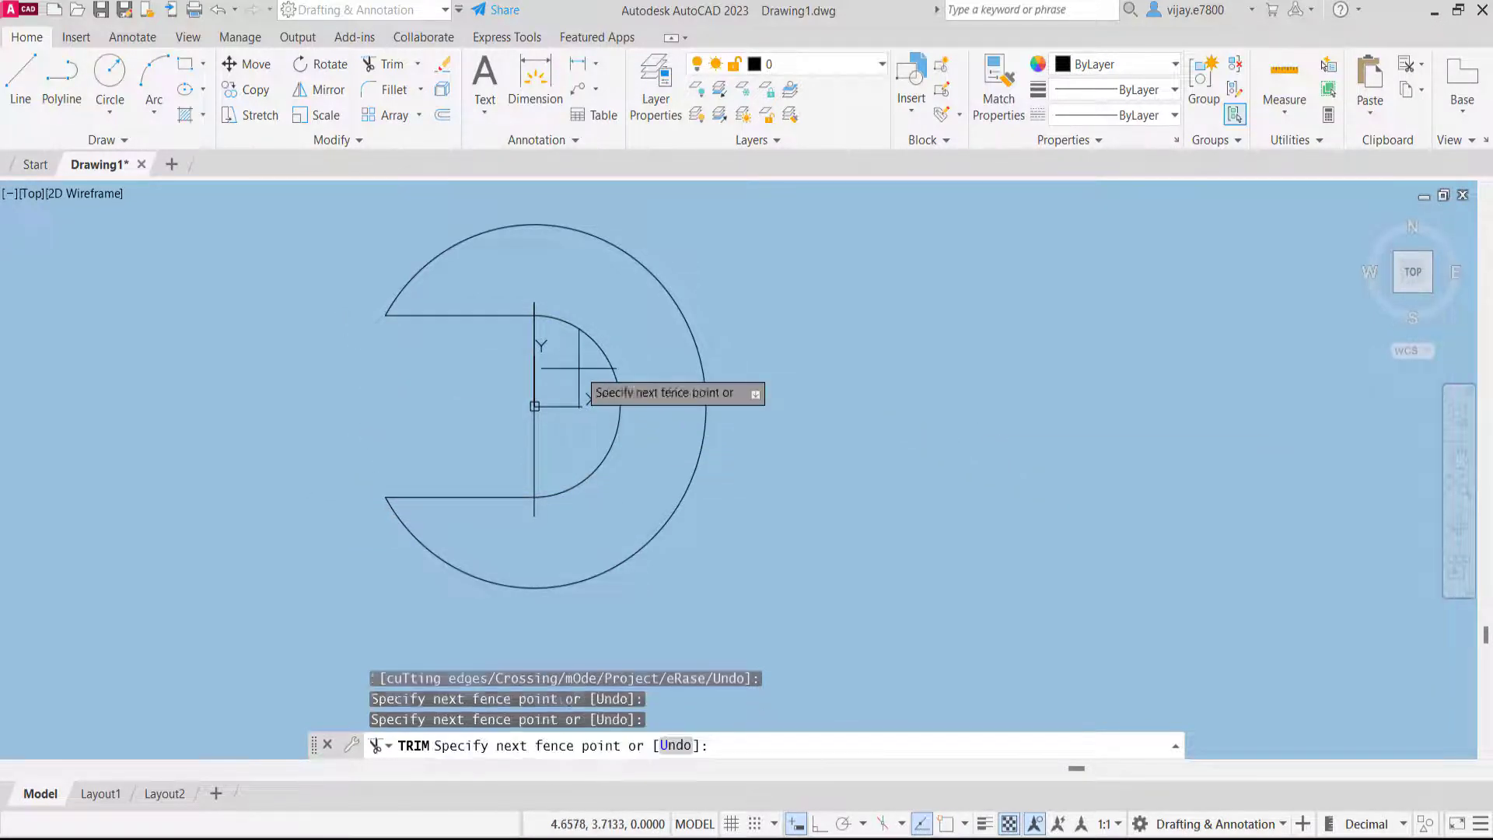
key(Return)
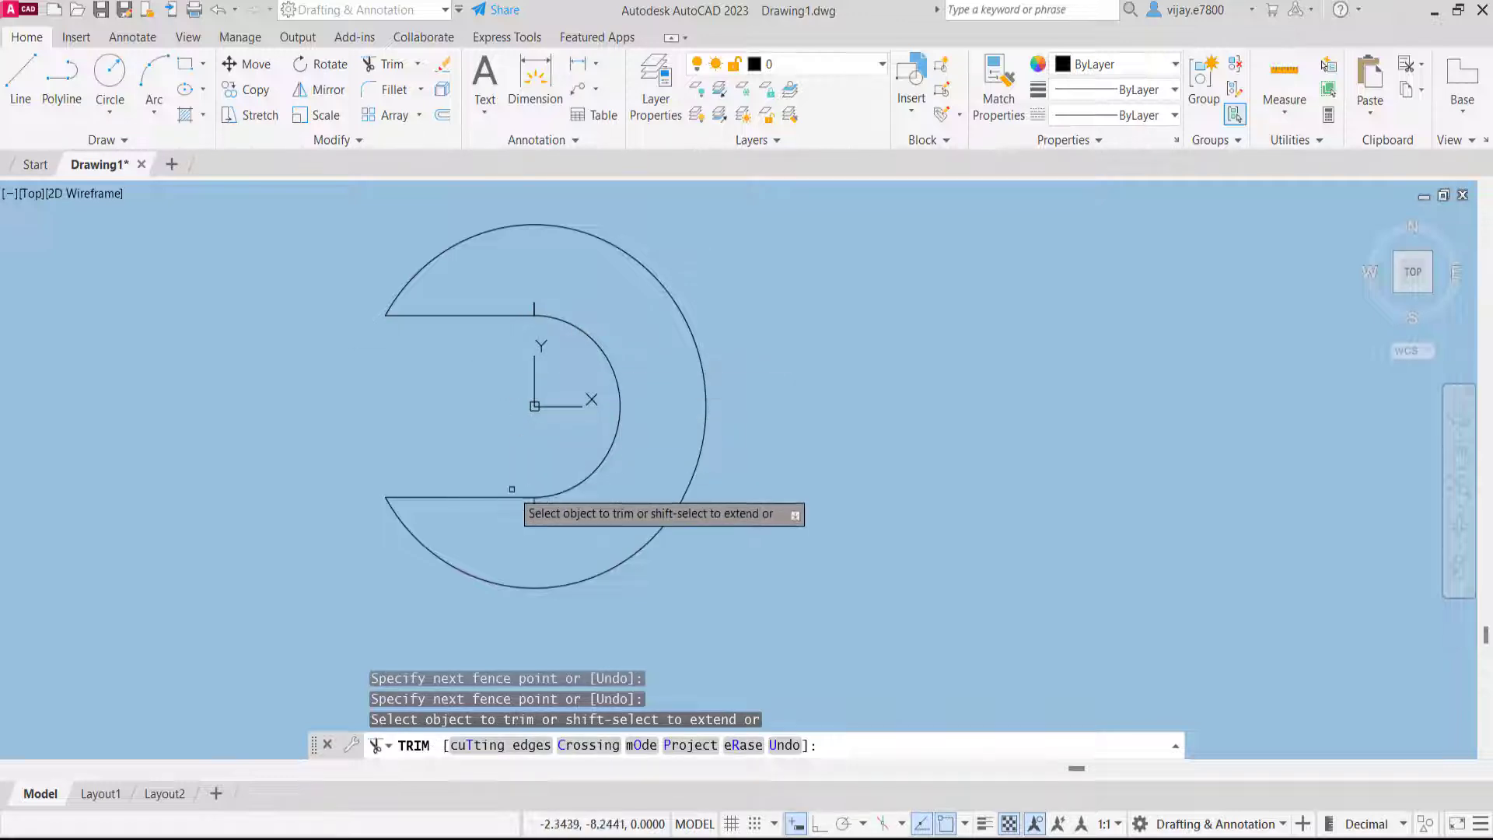
click(534, 304)
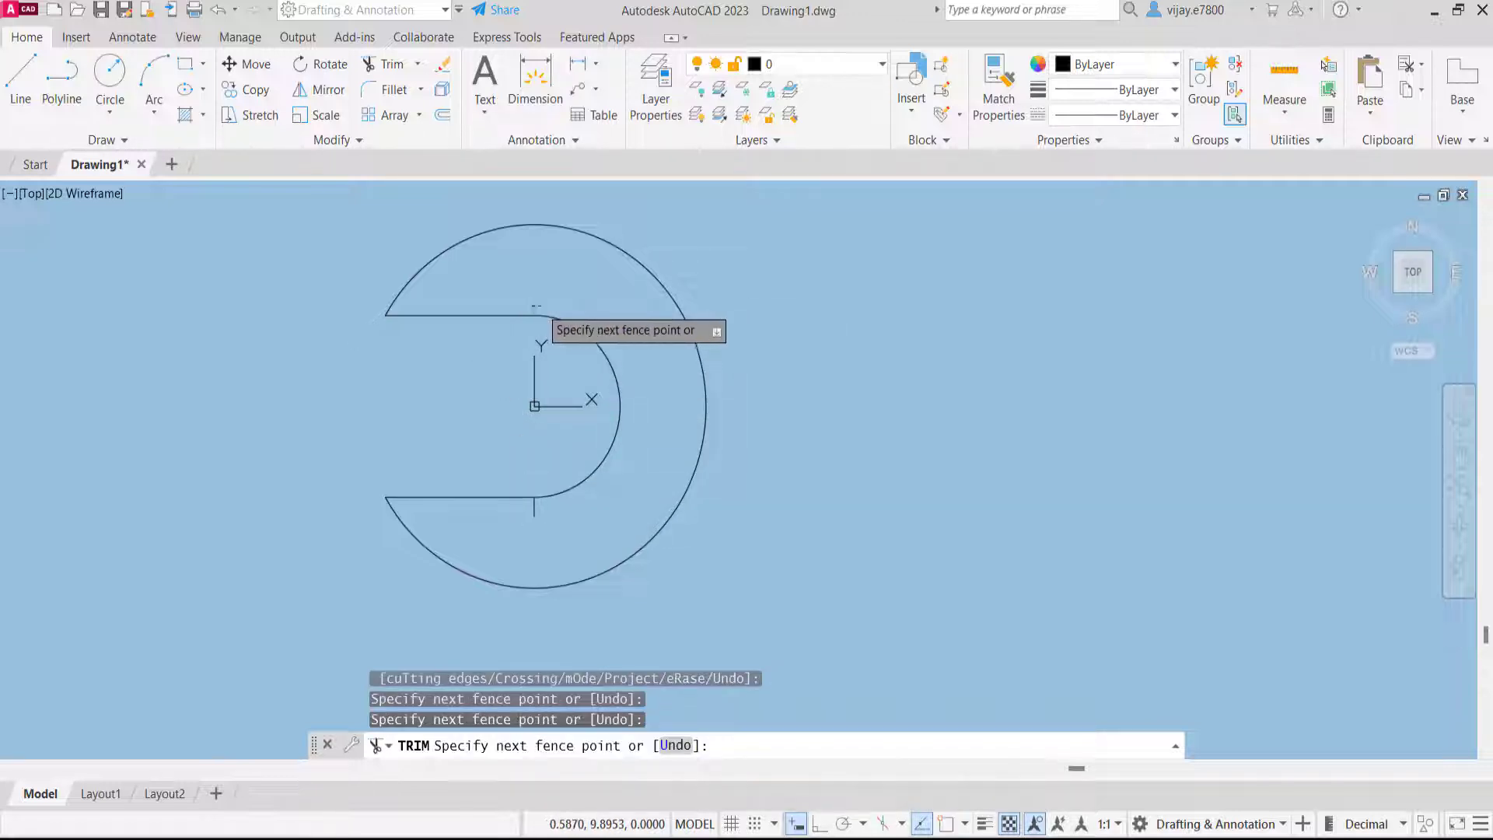
click(540, 305)
click(536, 509)
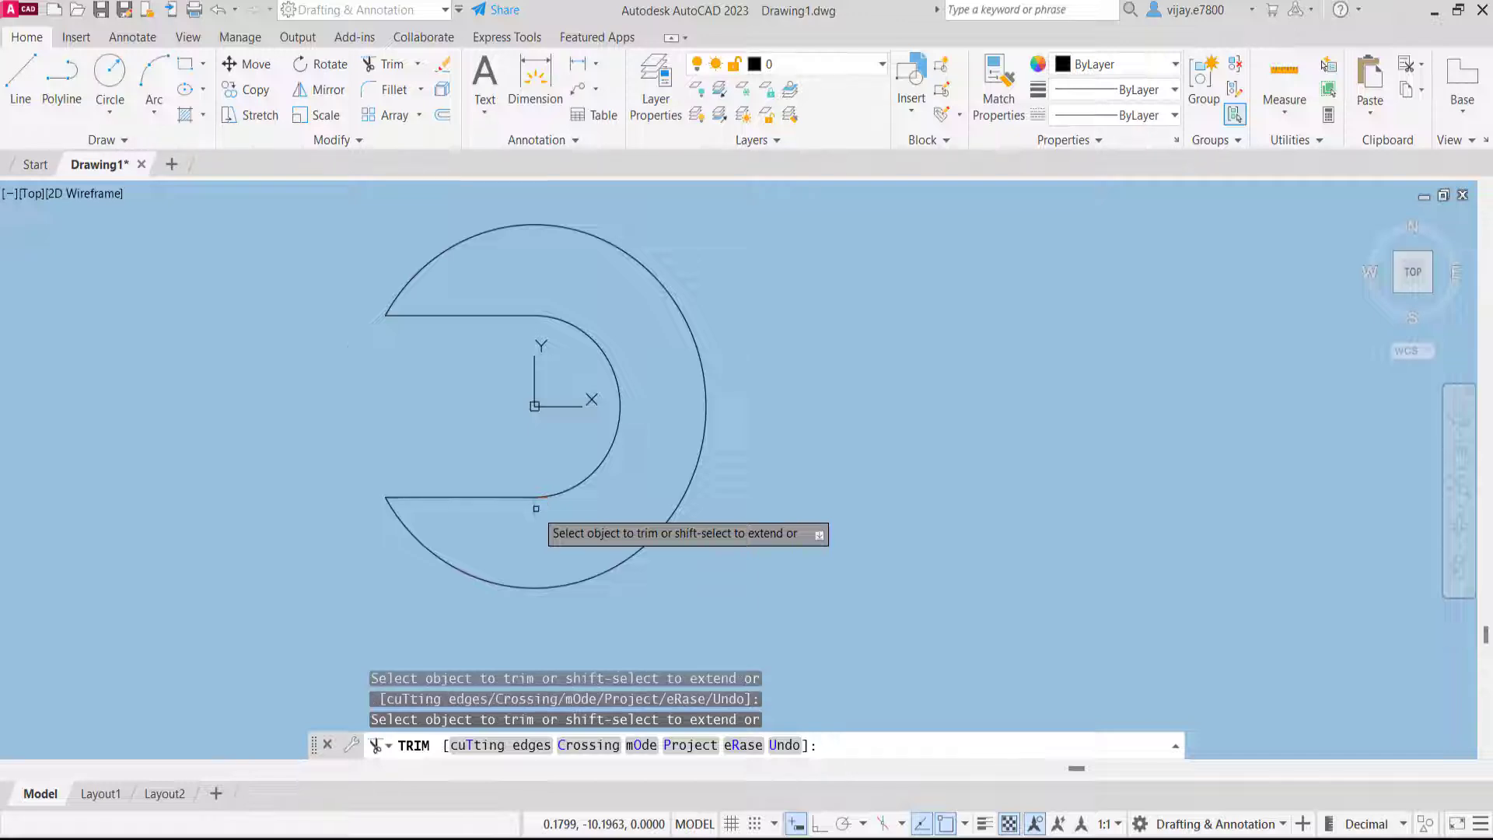
right_click(350, 376)
click(370, 389)
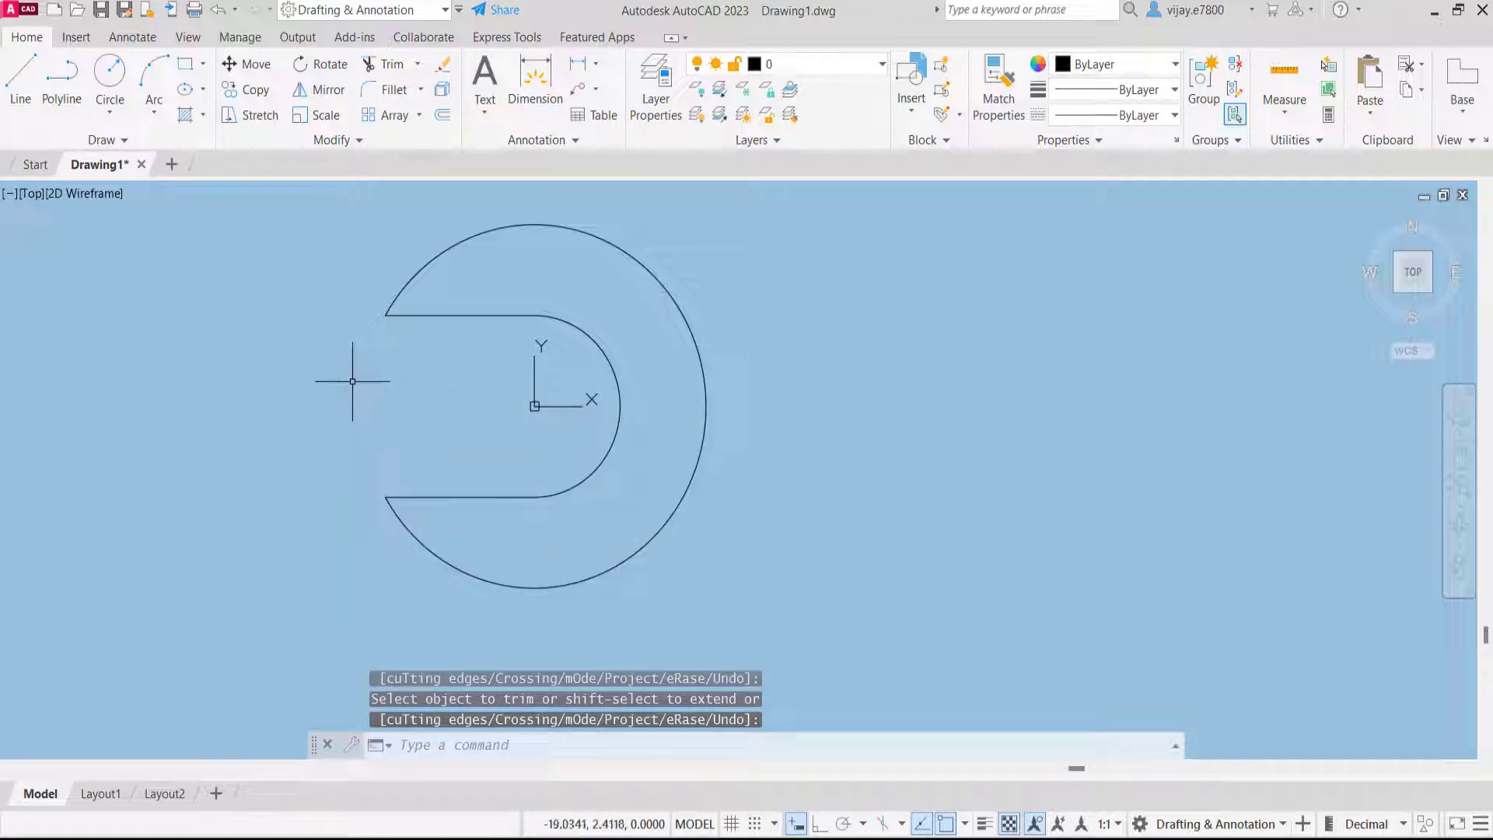
Start a line at the wrench jaw's centre (the origin) with a 56-unit segment at -90°
middle_drag(407, 393, 373, 323)
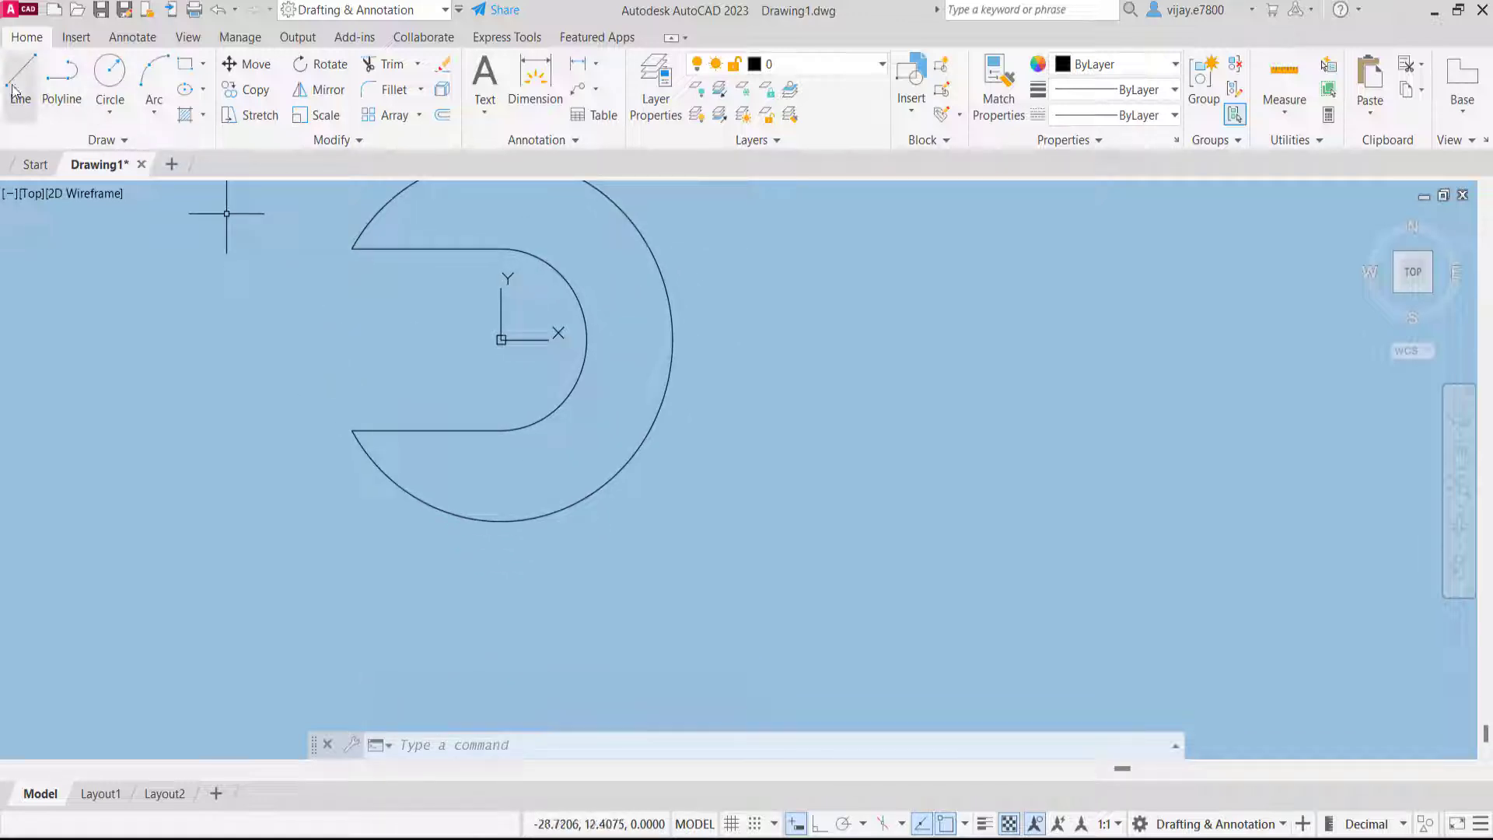
click(17, 85)
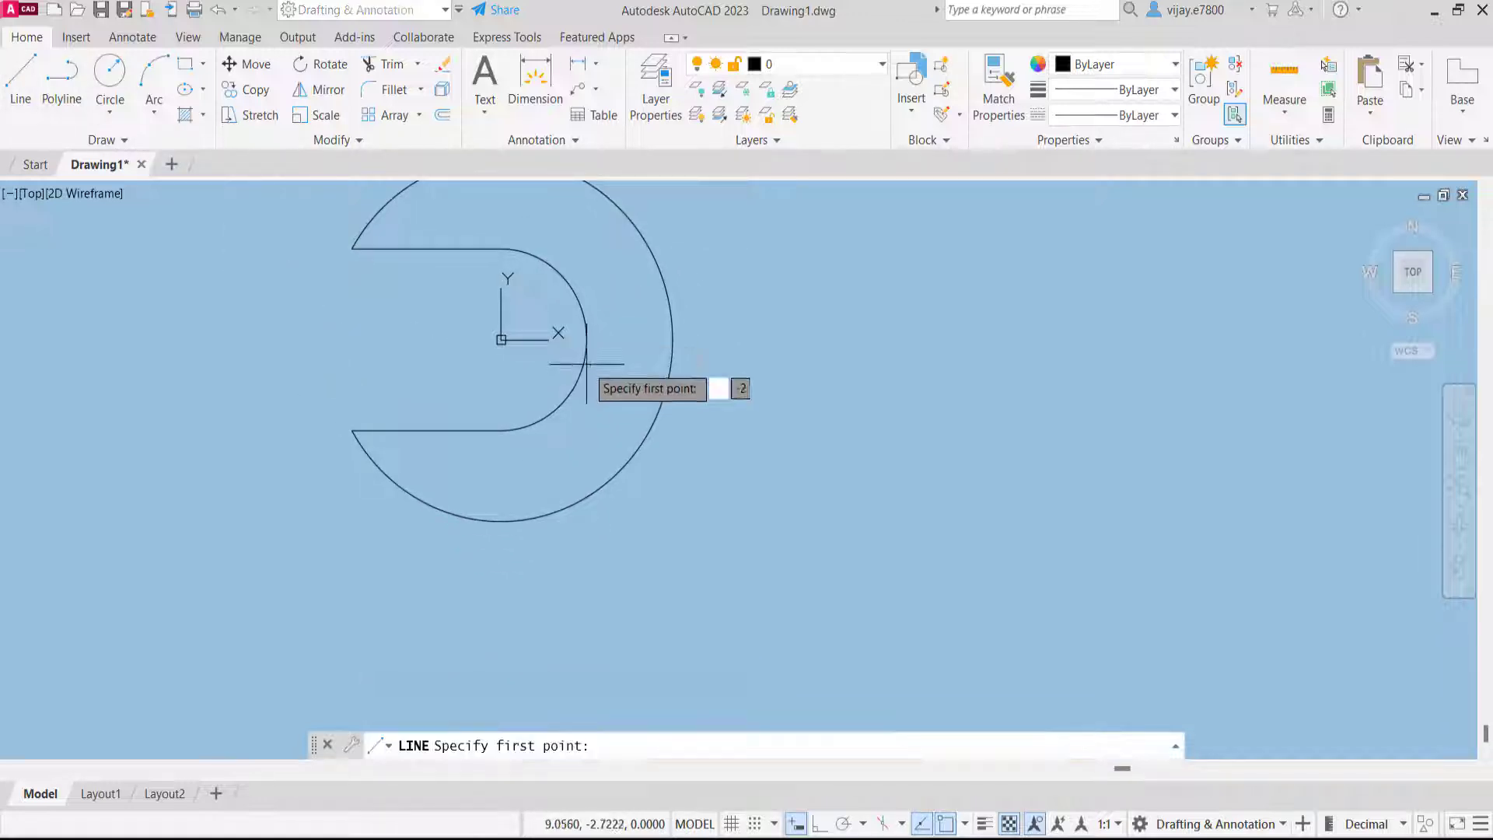
click(502, 339)
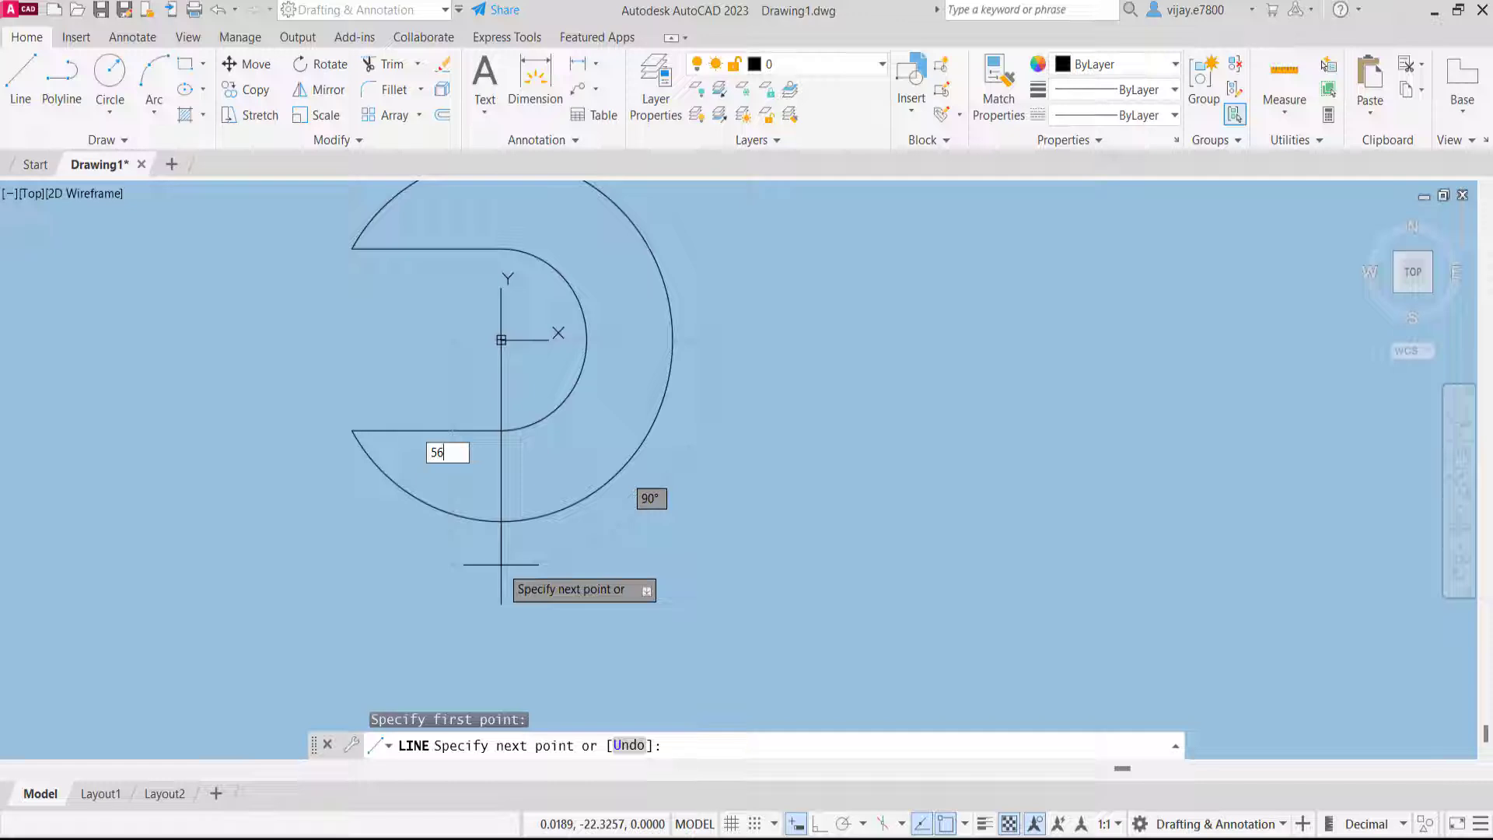
key(Tab)
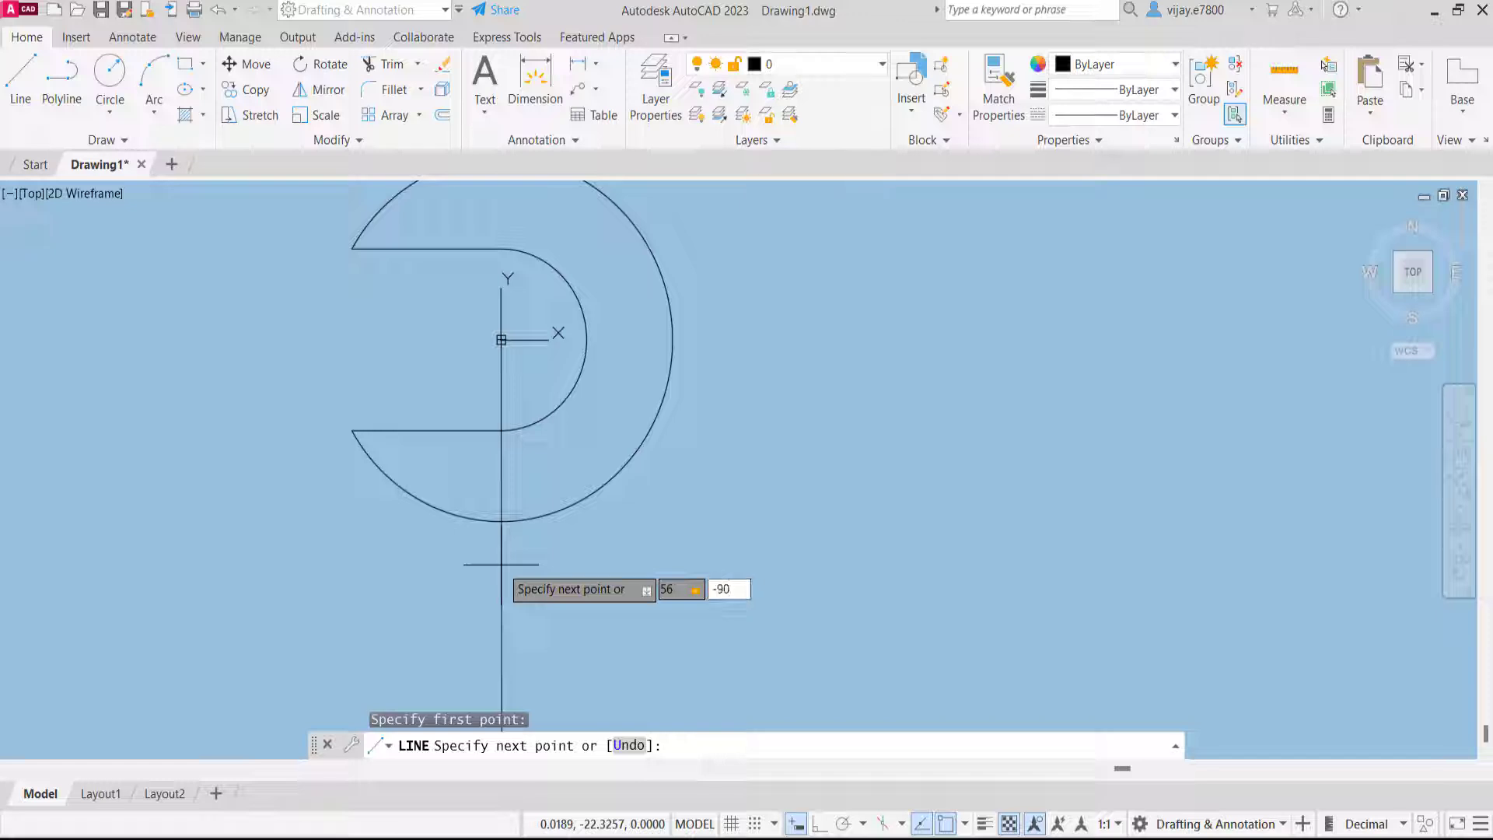
key(Return)
Continue the line with a 46-unit segment at 0° from the vertical segment's lower end, and finish the line
scroll(500, 564, down, 5)
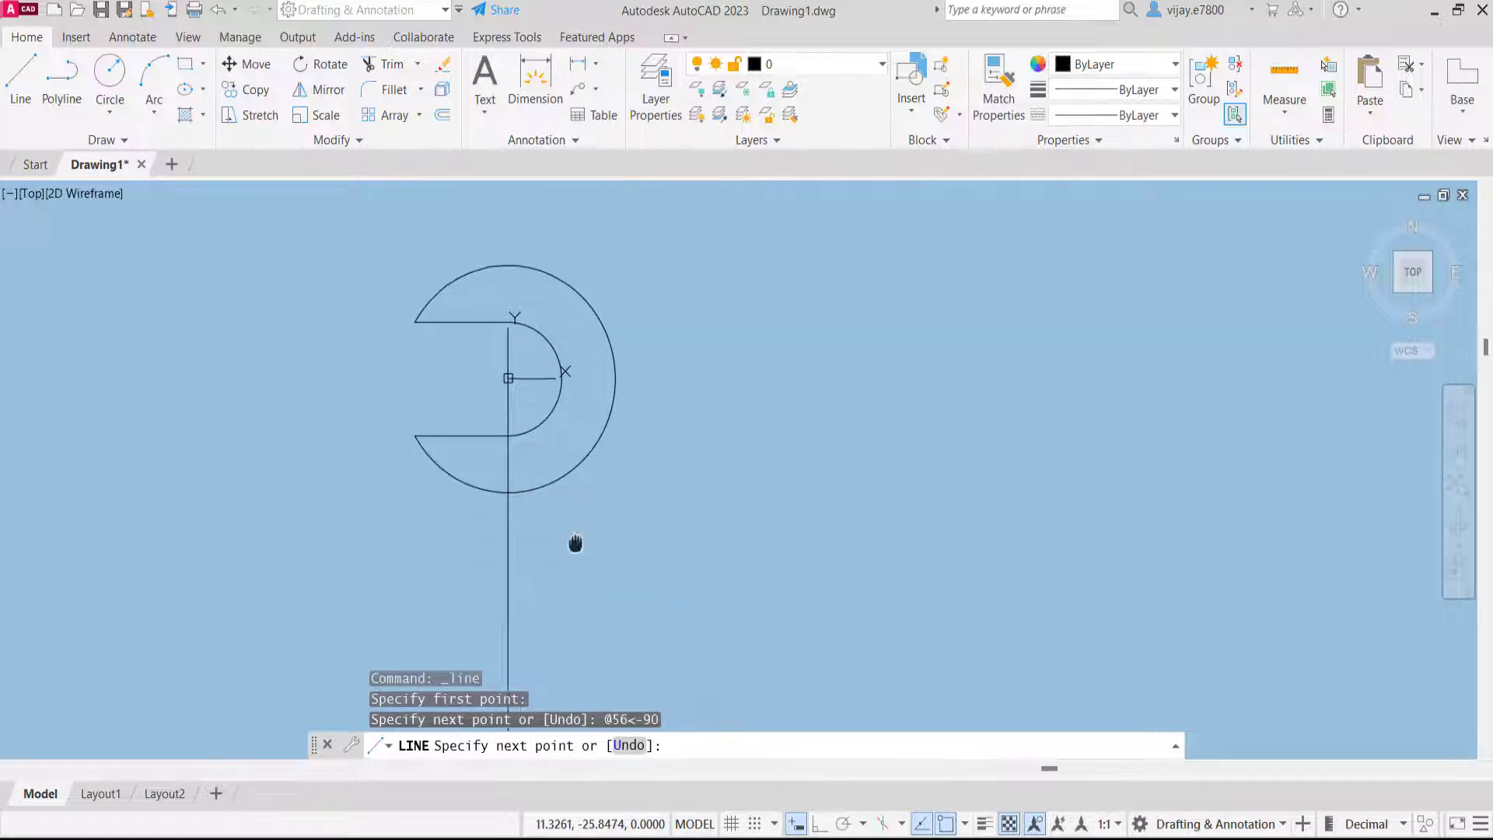
middle_drag(577, 543, 471, 244)
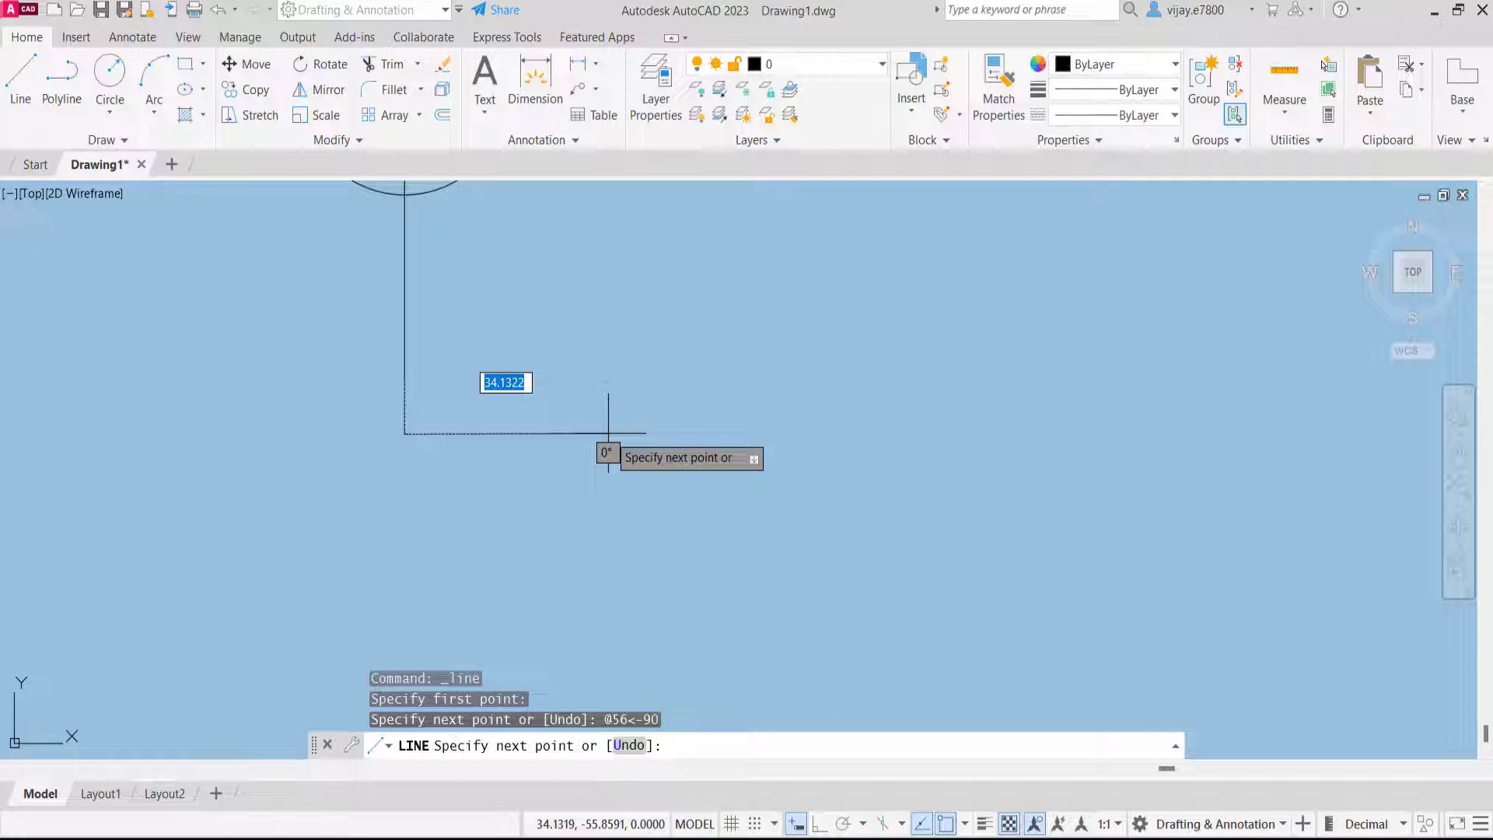
text(@)
text(46)
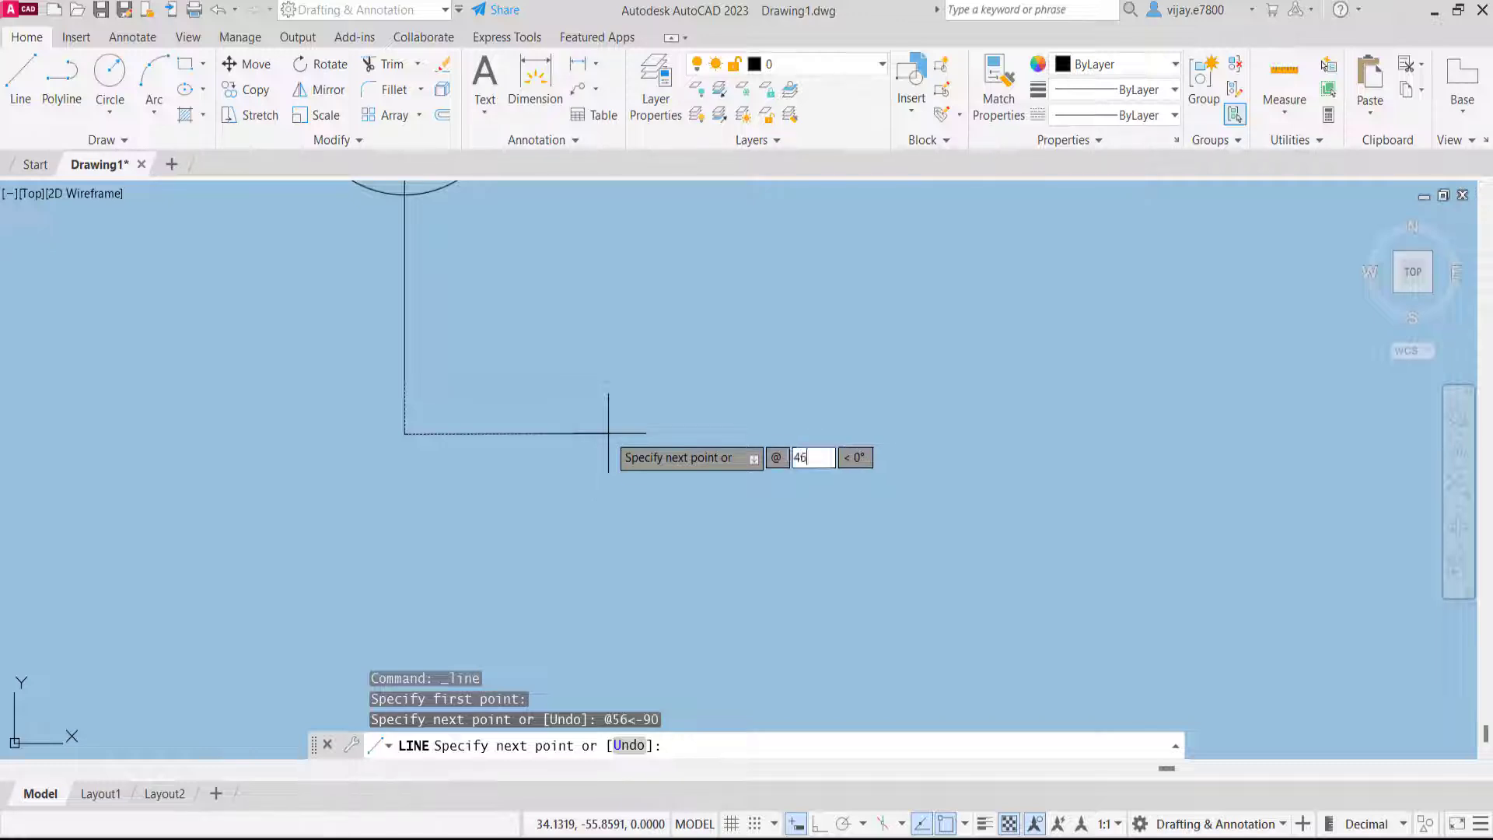
key(Tab)
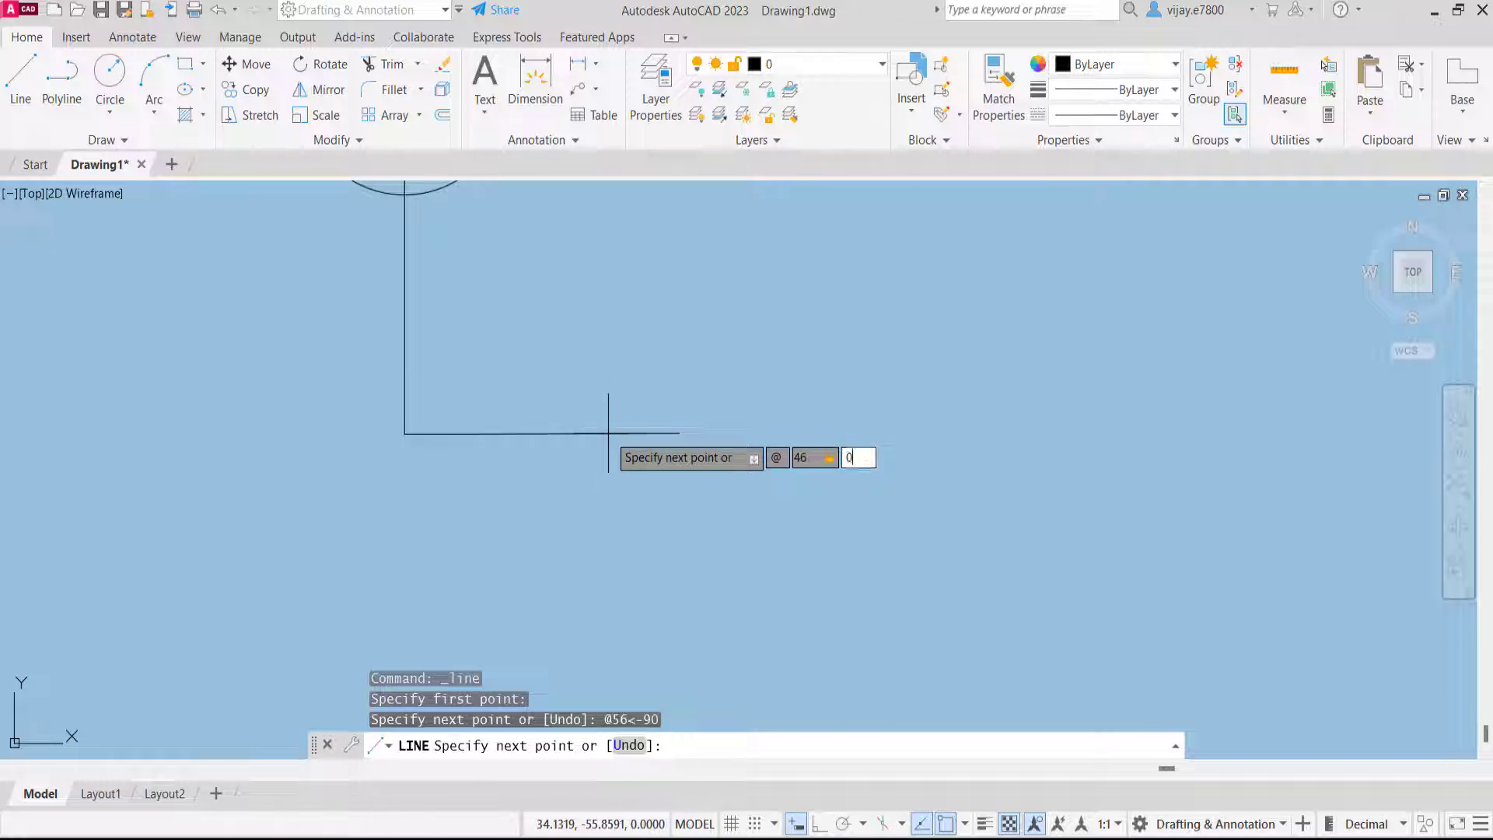
key(Return)
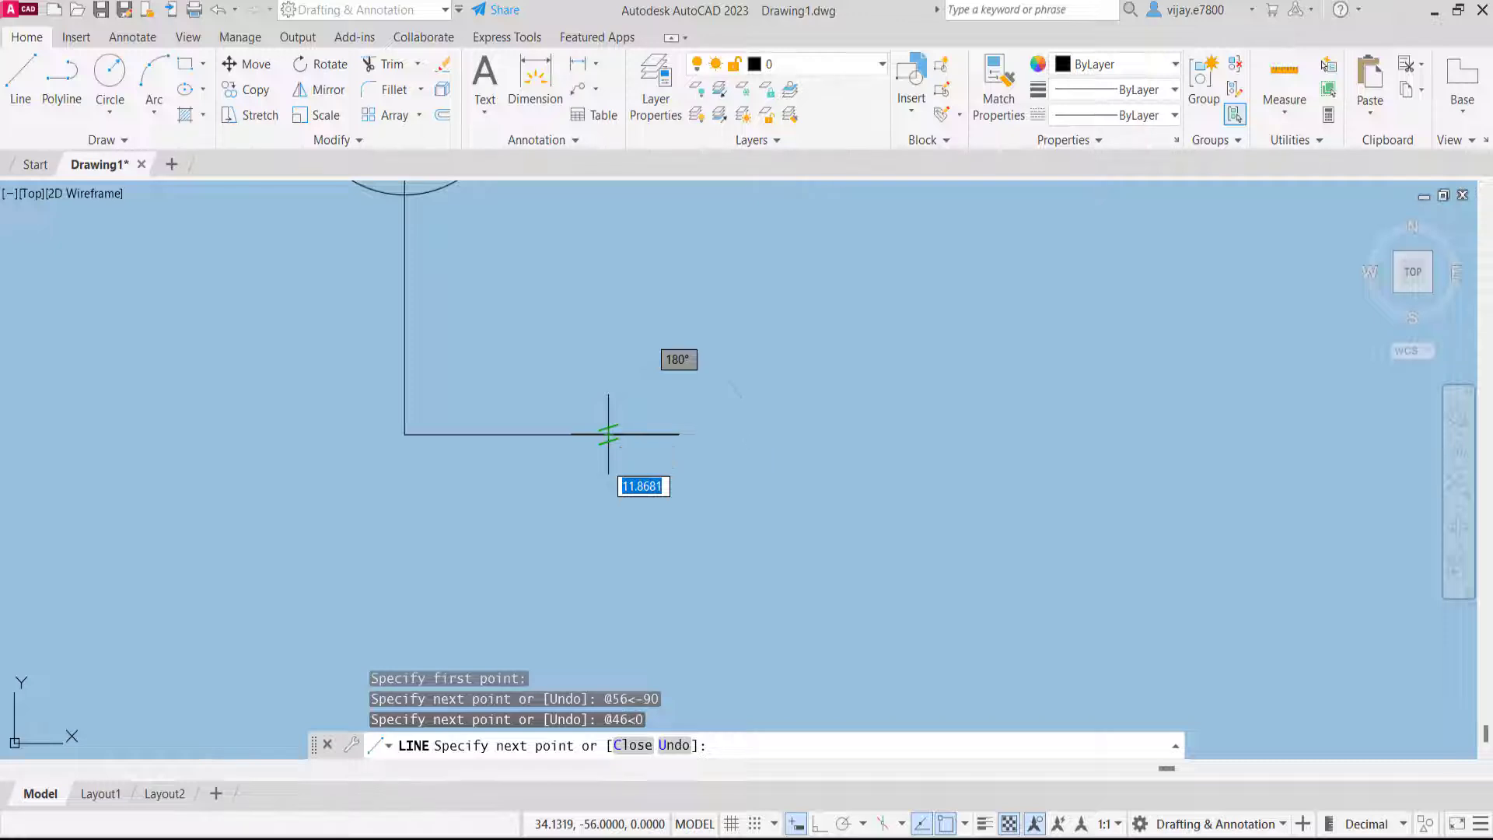
right_click(687, 375)
click(702, 385)
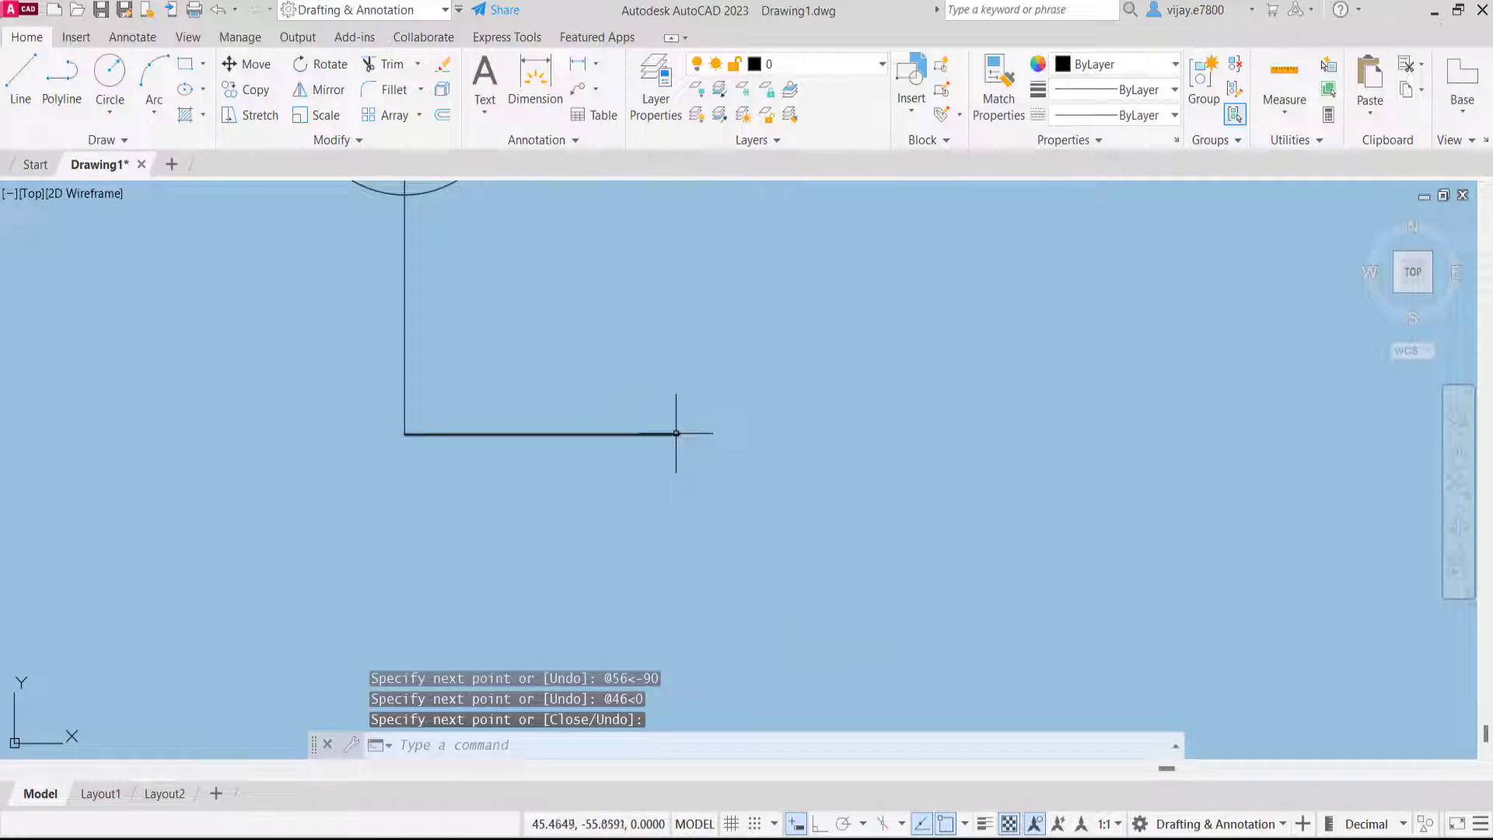
Draw a circle of radius 7 centred on the free end of the 46-unit horizontal line
click(104, 74)
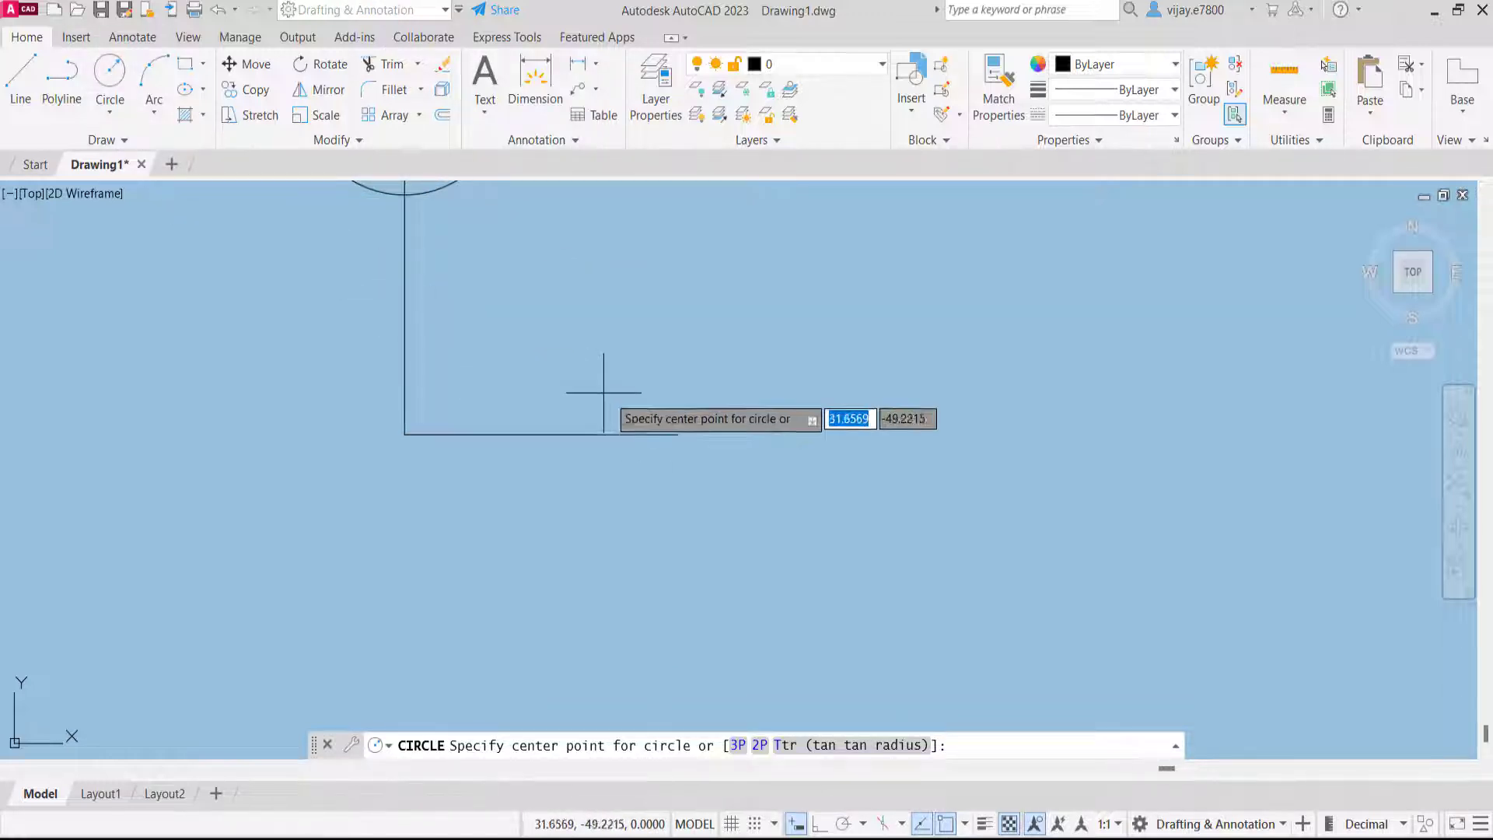
click(679, 434)
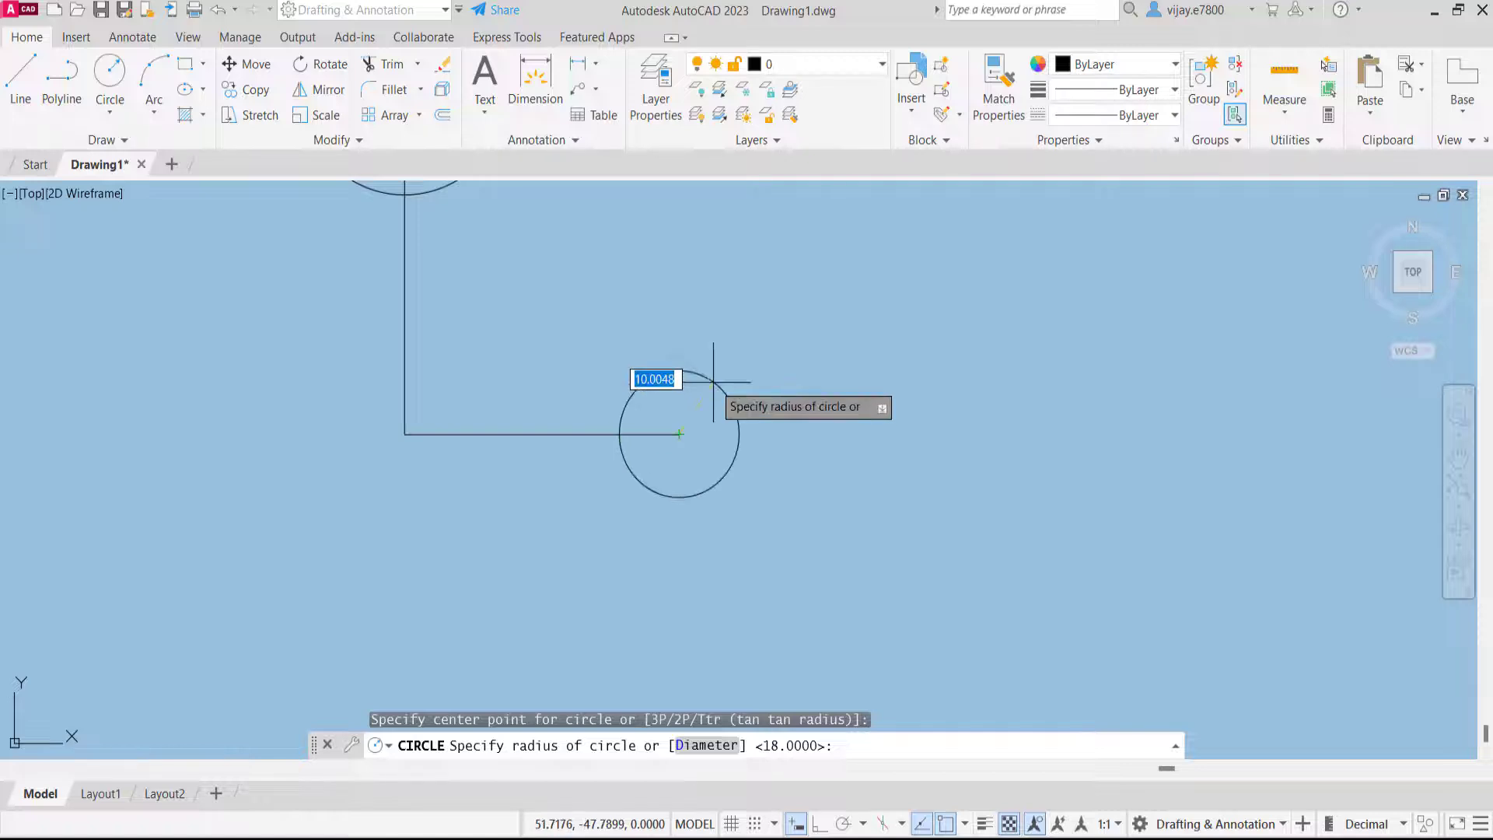
key(Return)
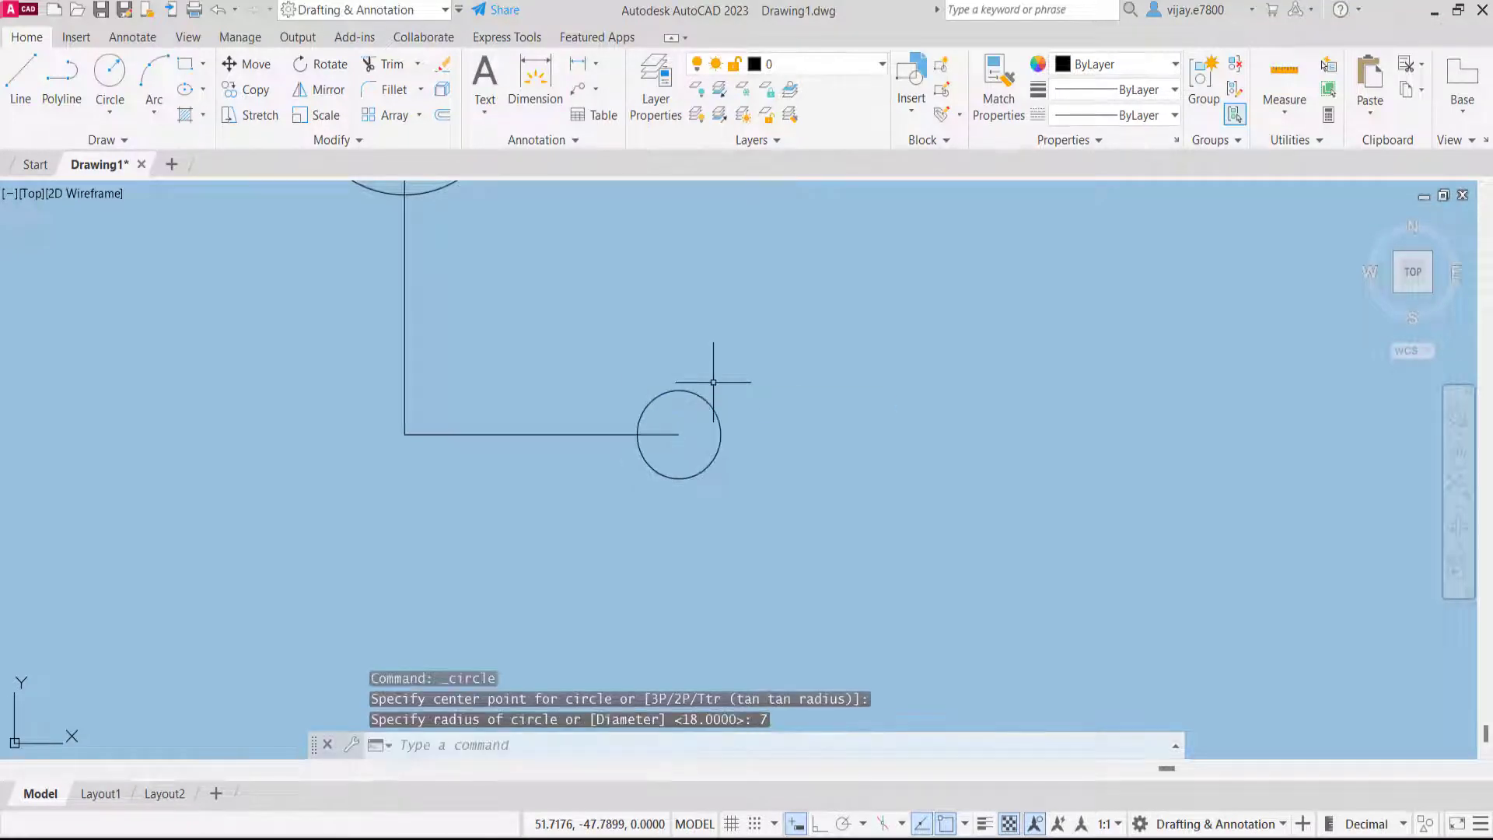
Offset the radius 7 circle outward by 7 units and end the Offset command
click(441, 115)
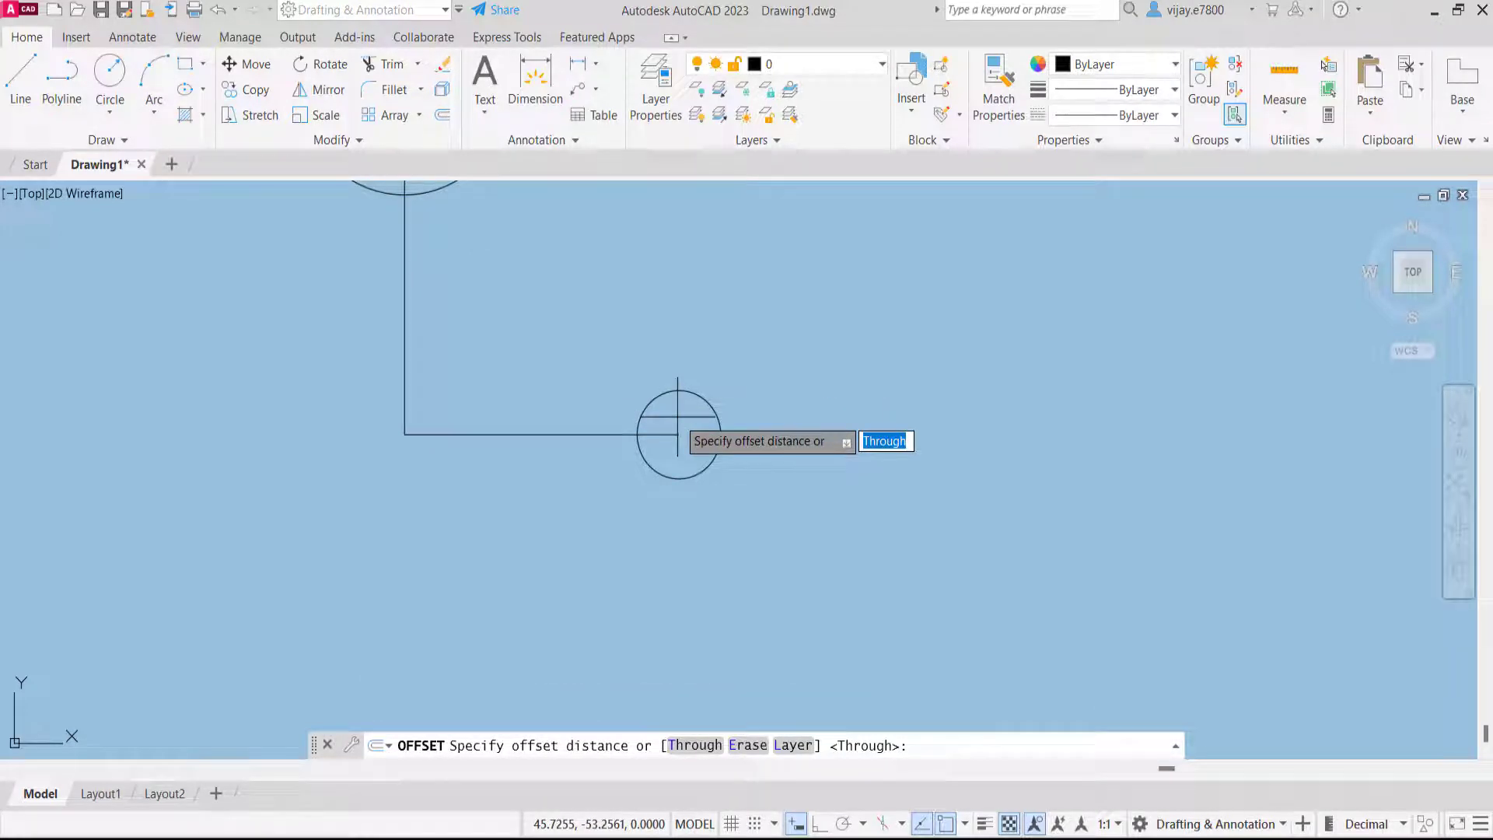
key(Return)
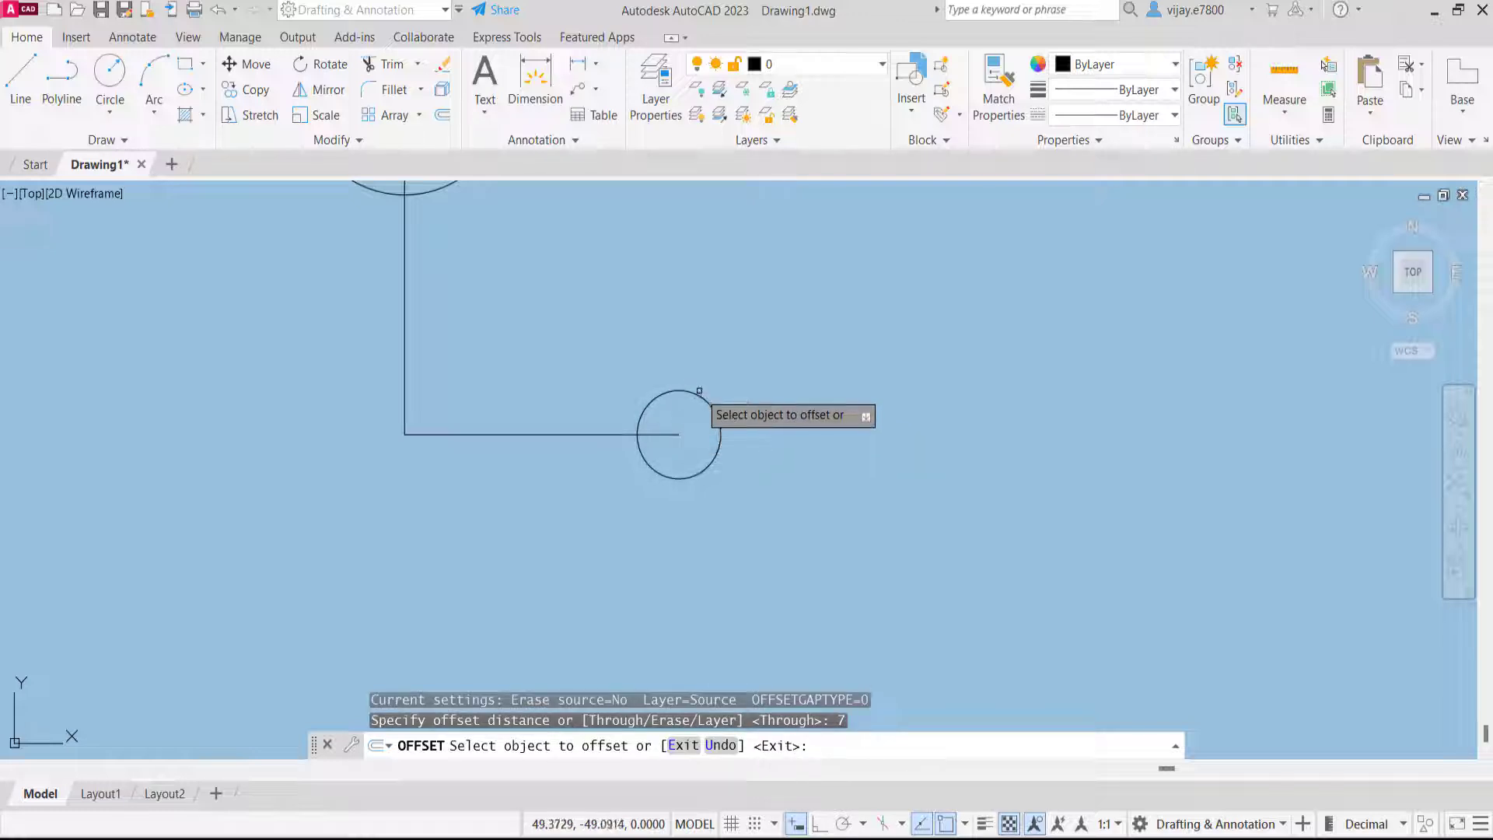
click(697, 395)
click(707, 366)
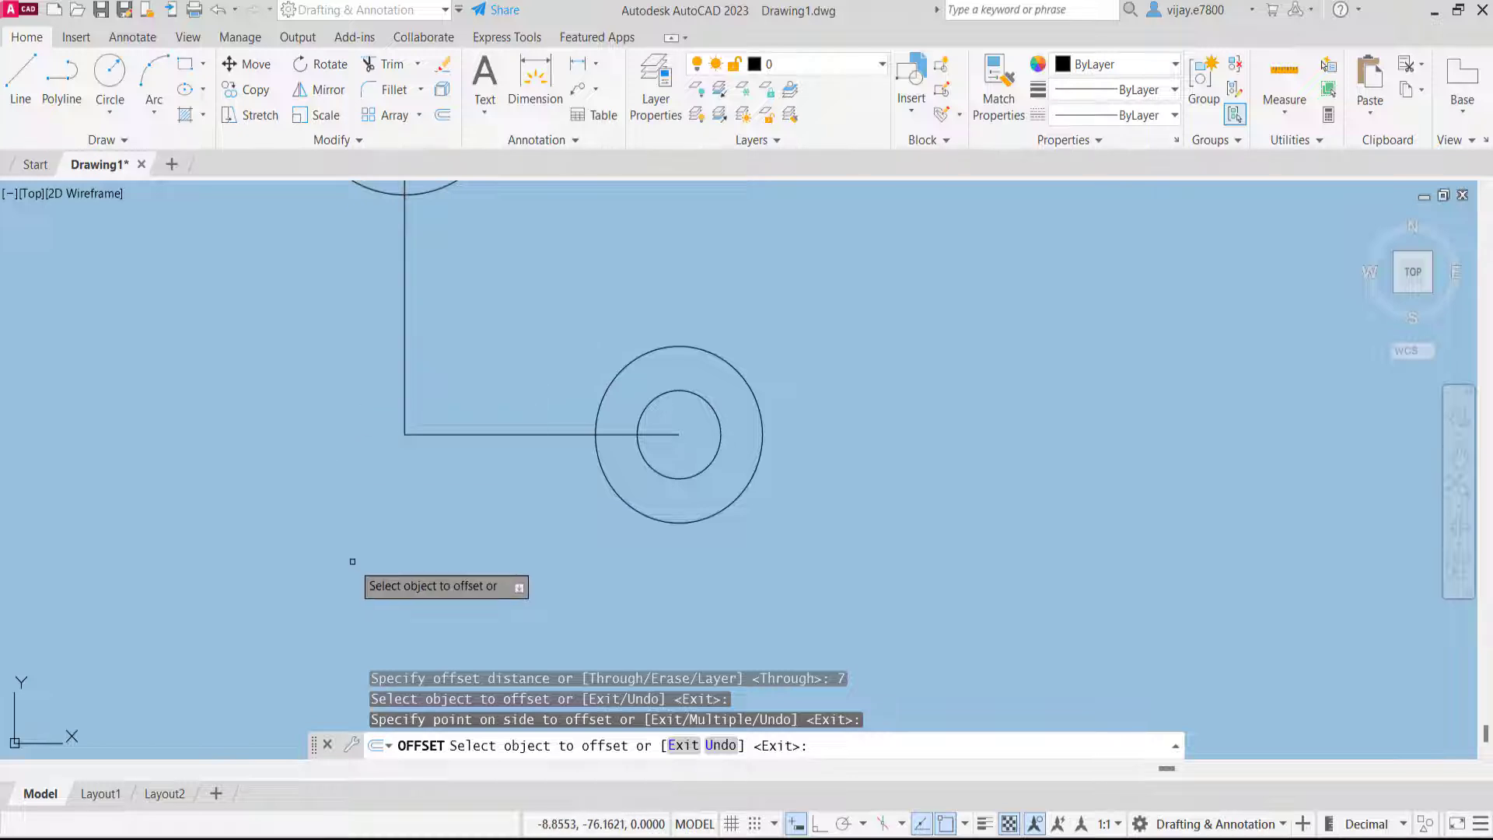
click(459, 456)
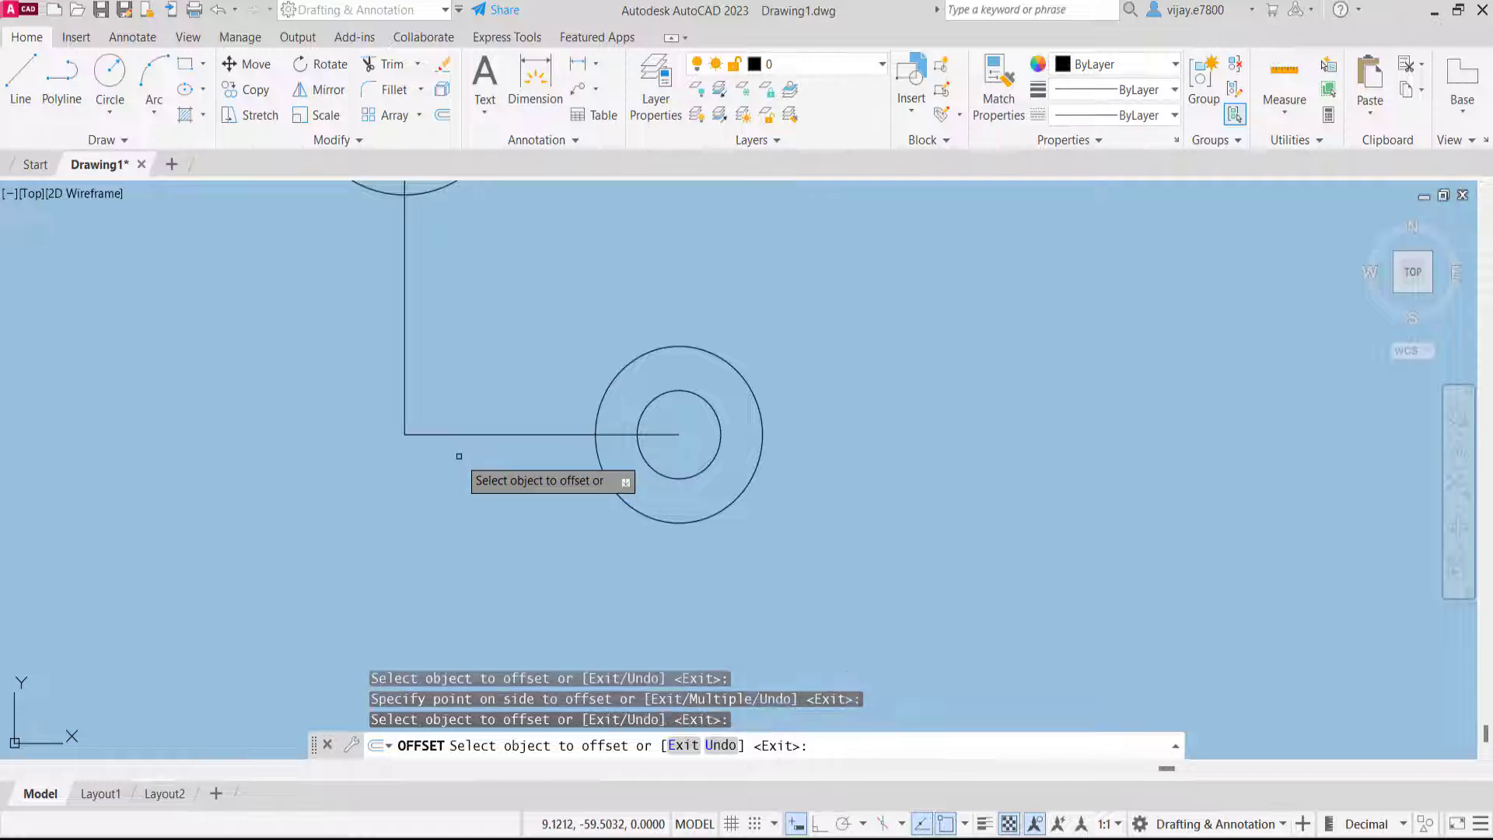
right_click(366, 362)
click(412, 374)
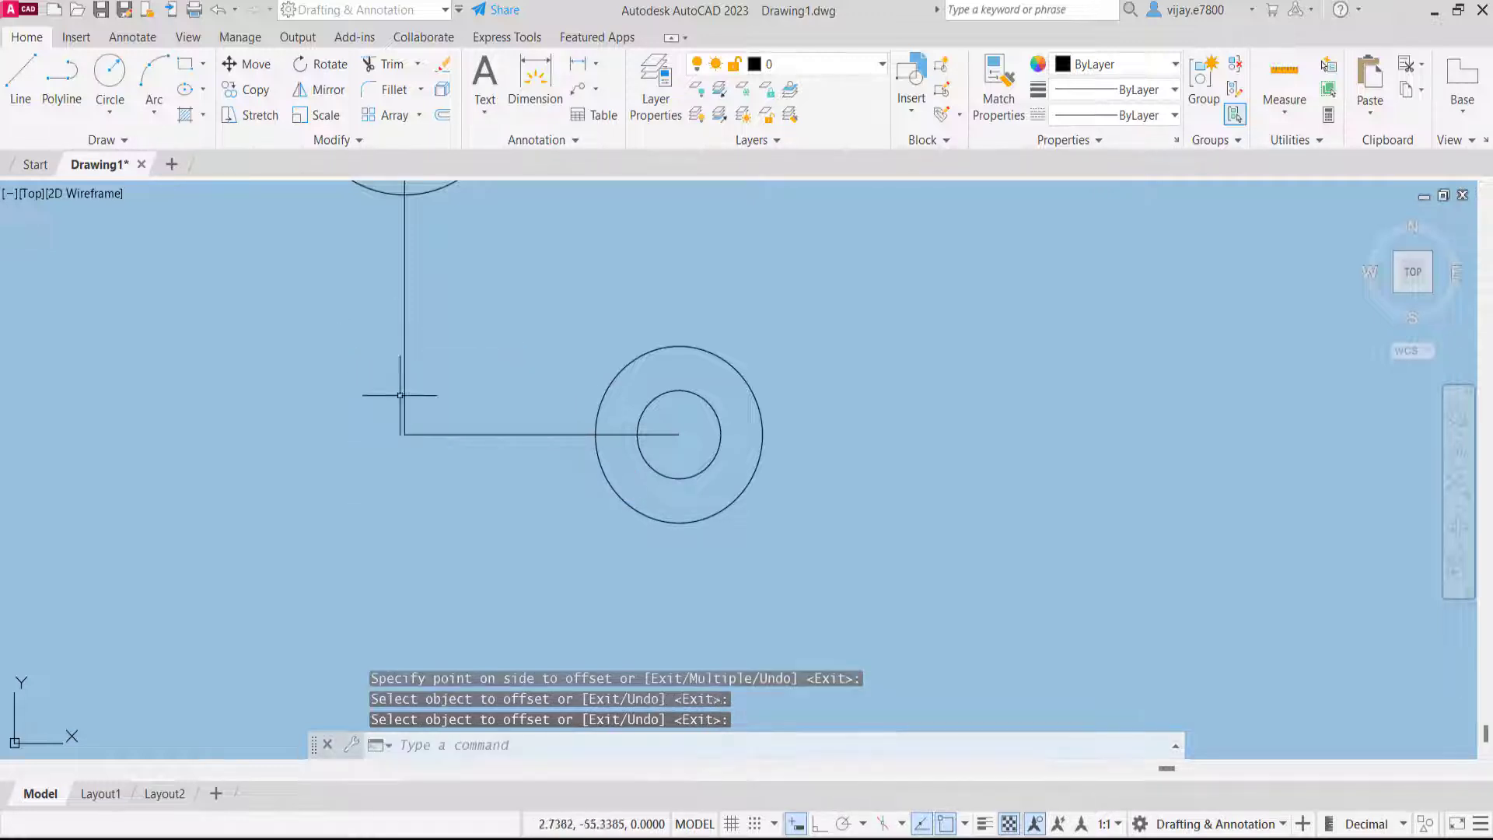
Move the vertical and horizontal construction lines to the Dimensions layer and clear the selection
click(490, 481)
click(323, 319)
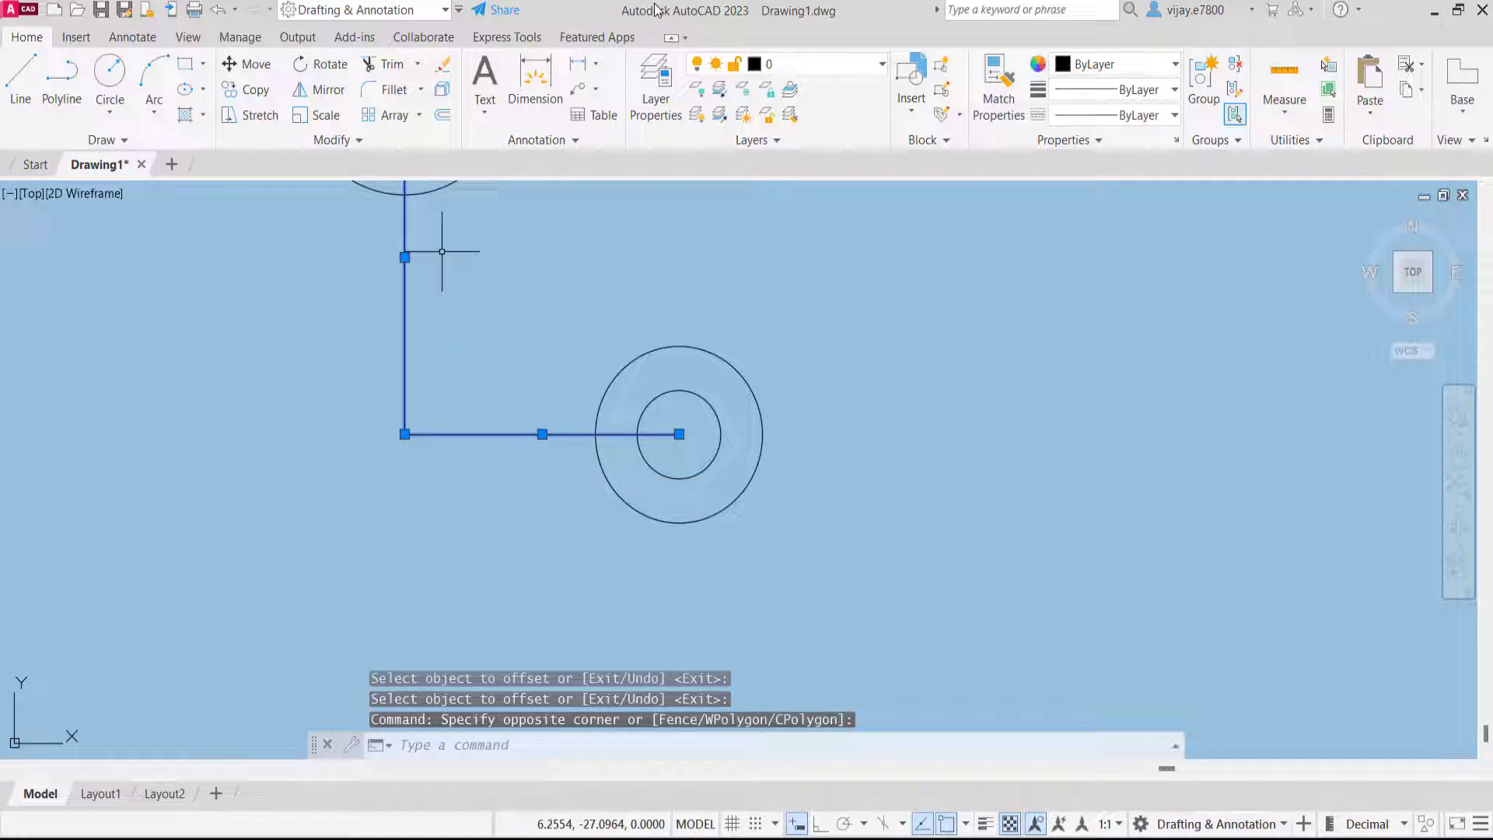
click(782, 68)
click(760, 115)
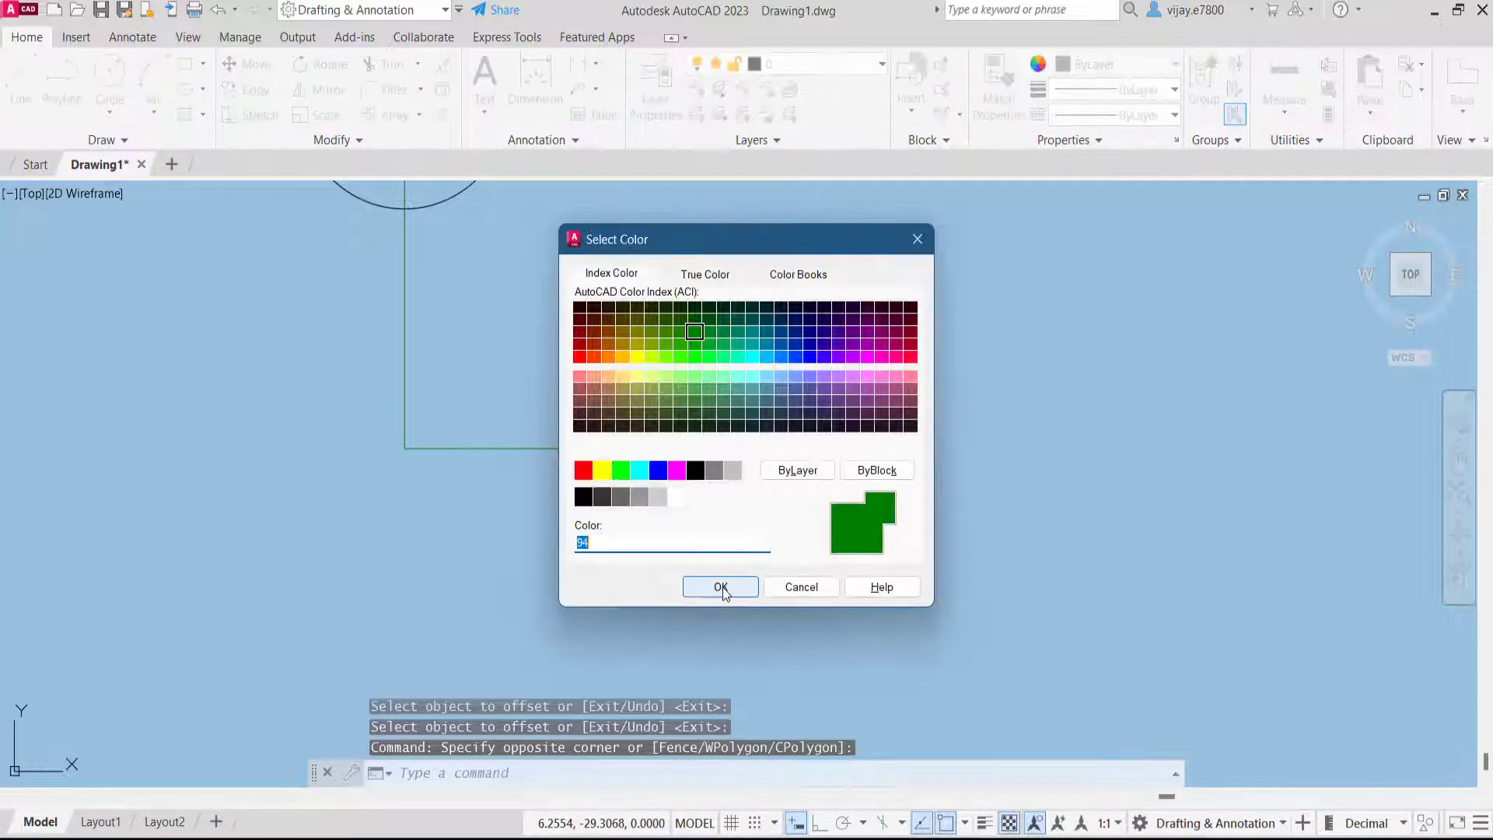
click(799, 586)
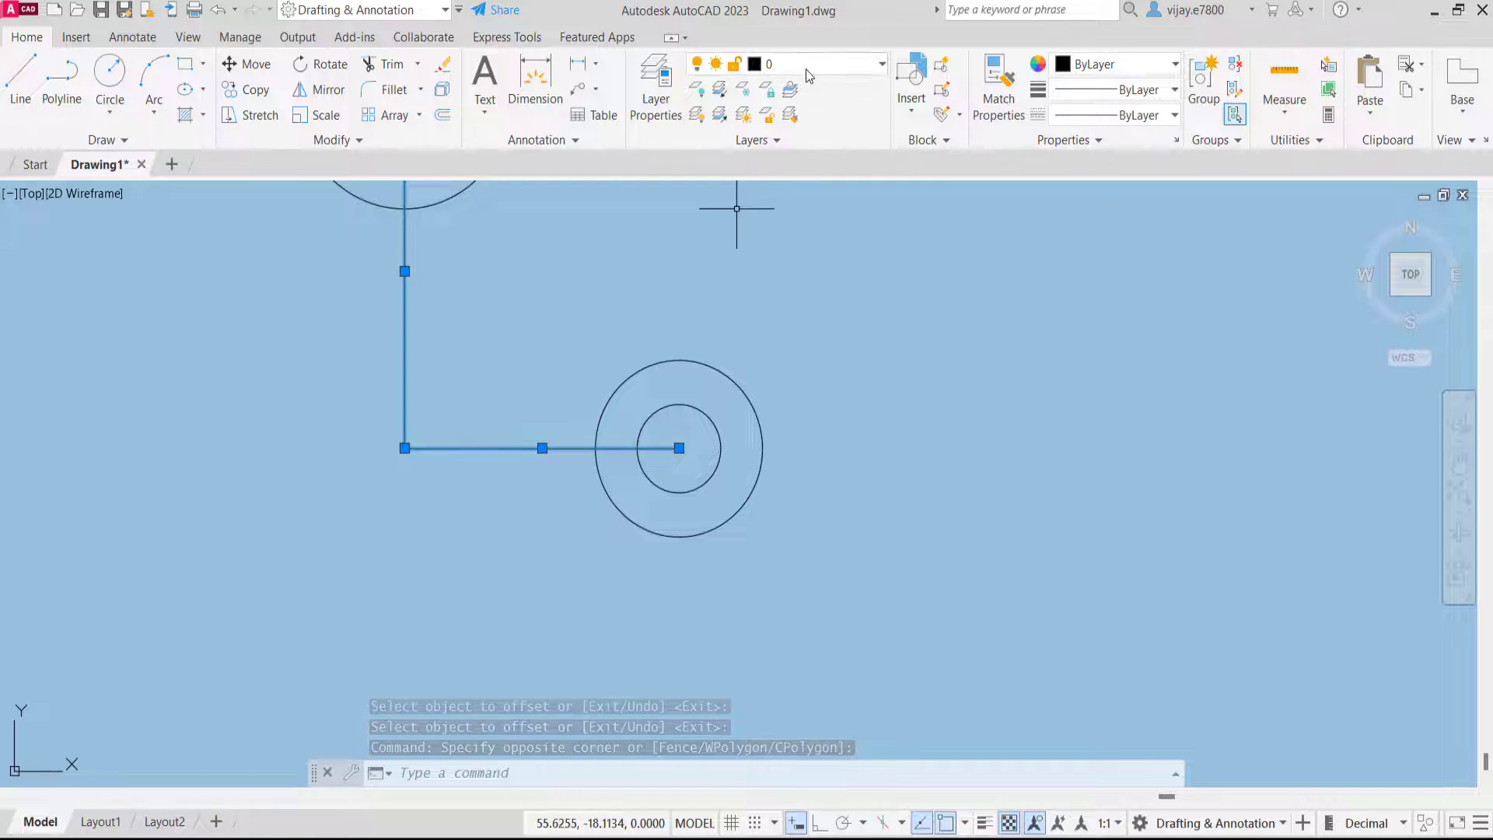
click(806, 74)
click(785, 110)
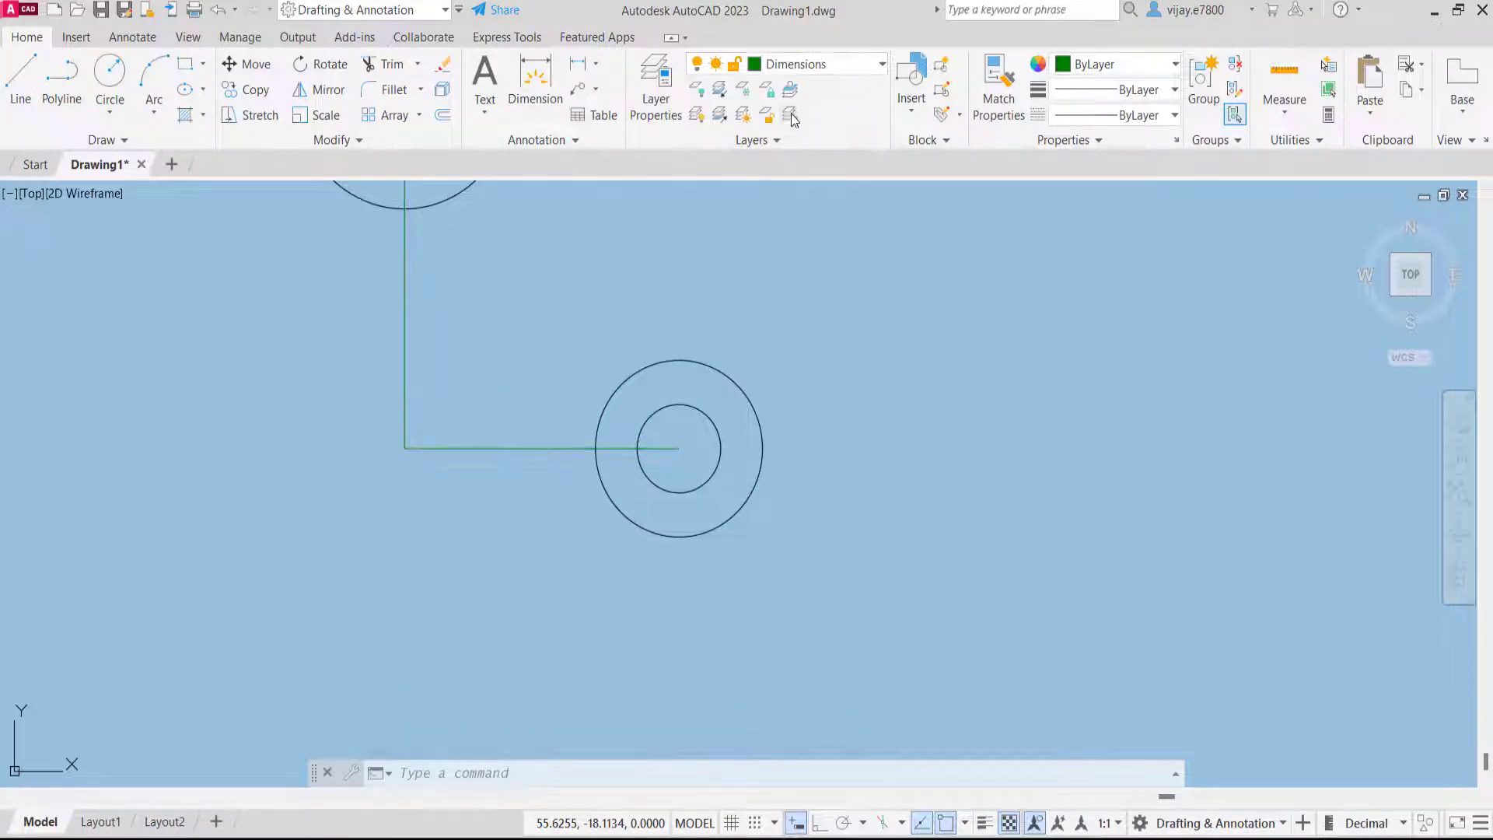
click(517, 307)
click(516, 301)
key(Escape)
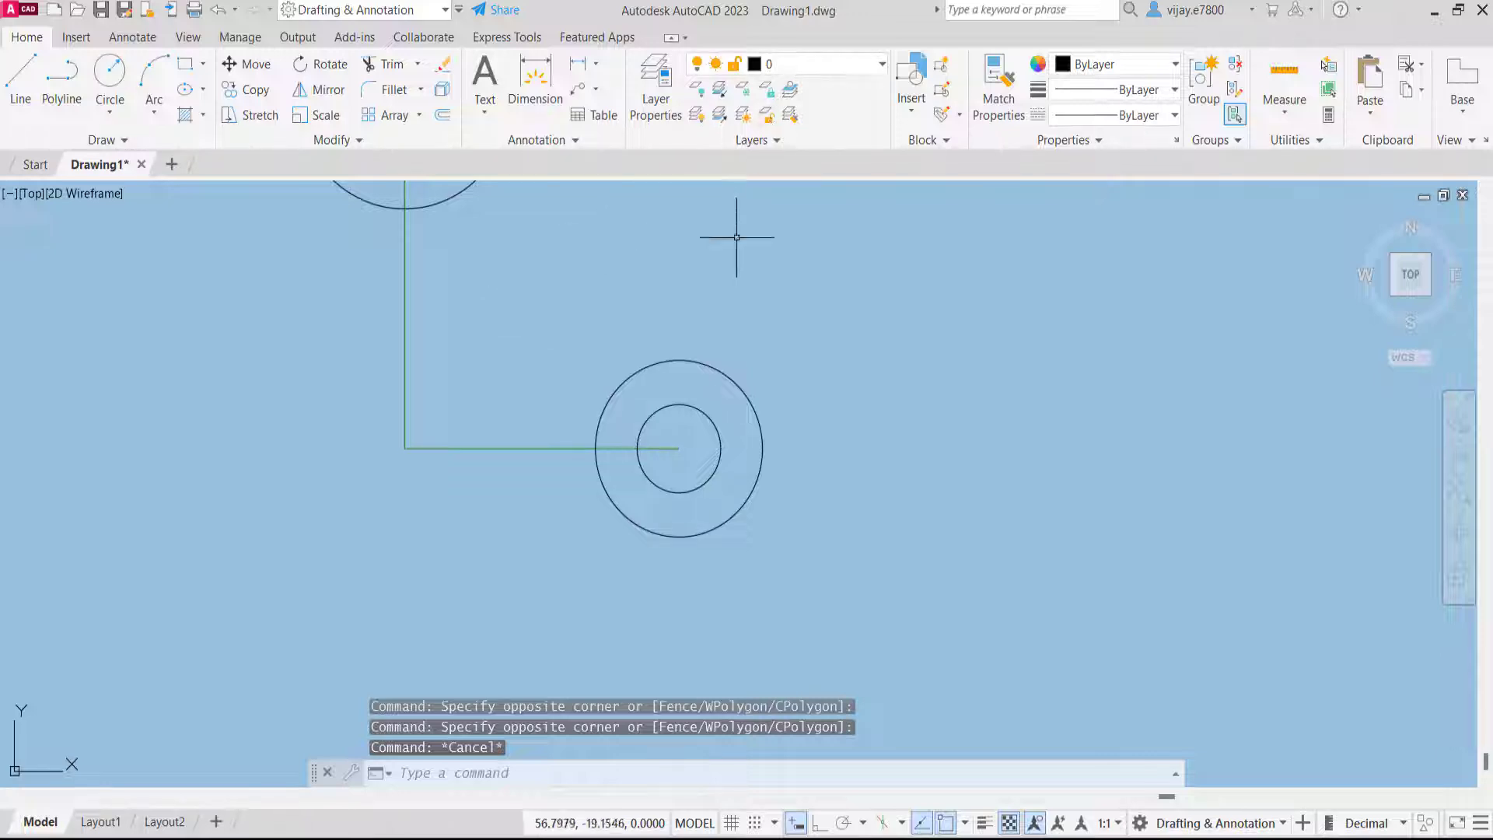
Make the Dimensions layer current and draw a 60-unit line segment at 0° from the centre of the two concentric circles
middle_drag(727, 317, 515, 367)
scroll(565, 420, down, 2)
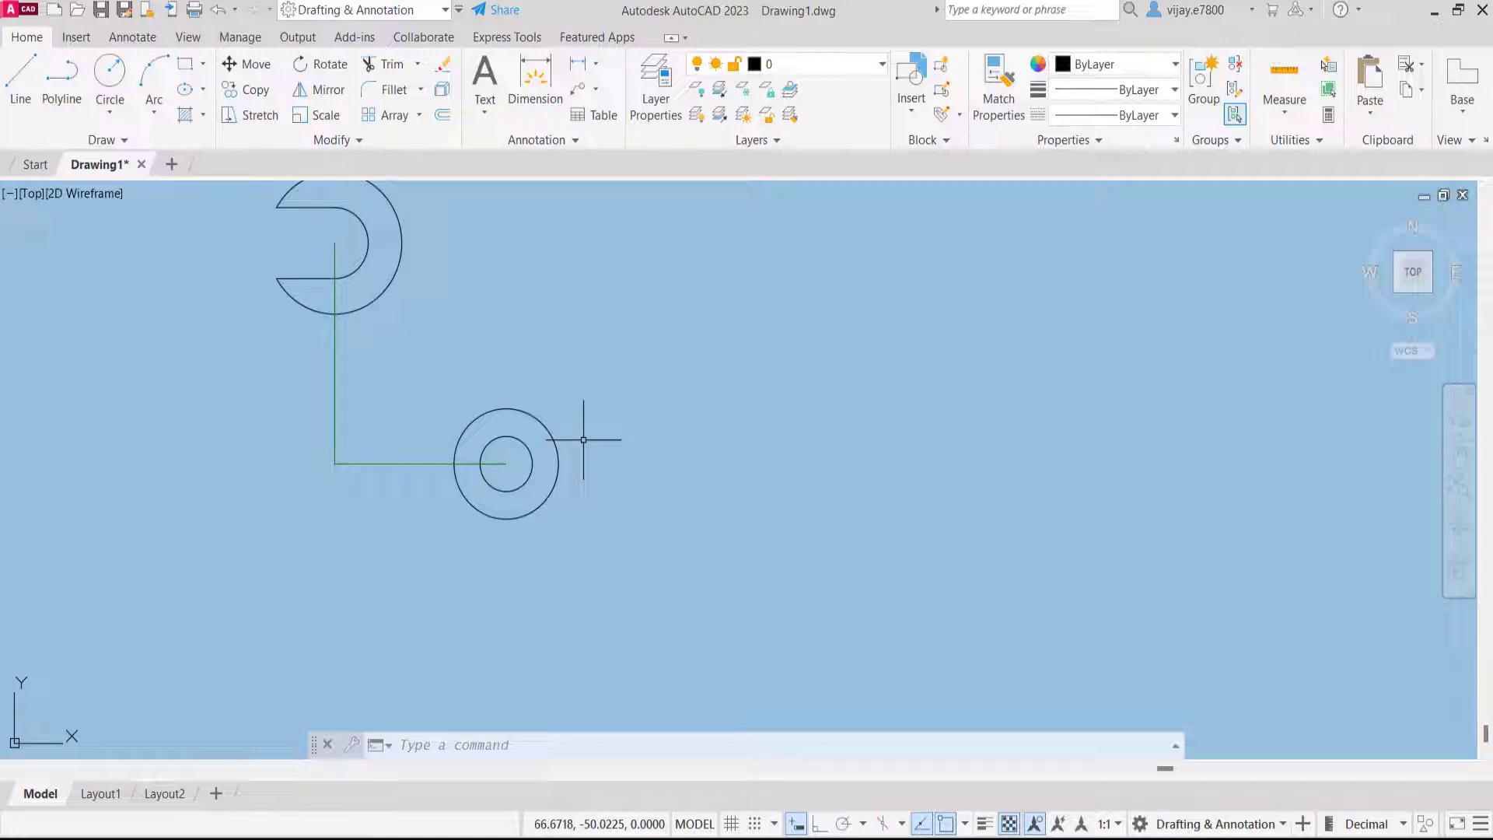
click(21, 82)
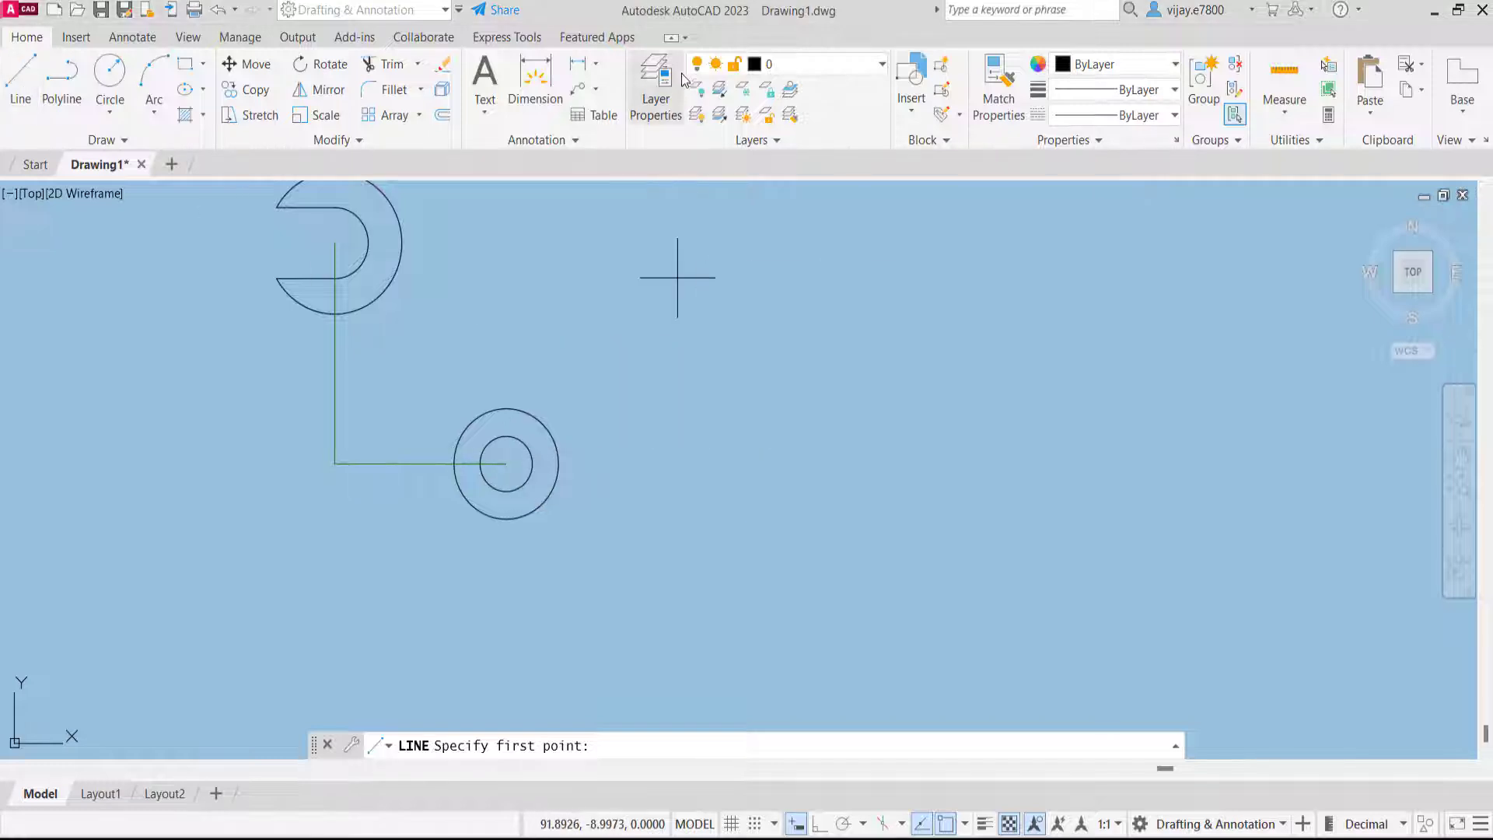
click(822, 67)
click(793, 115)
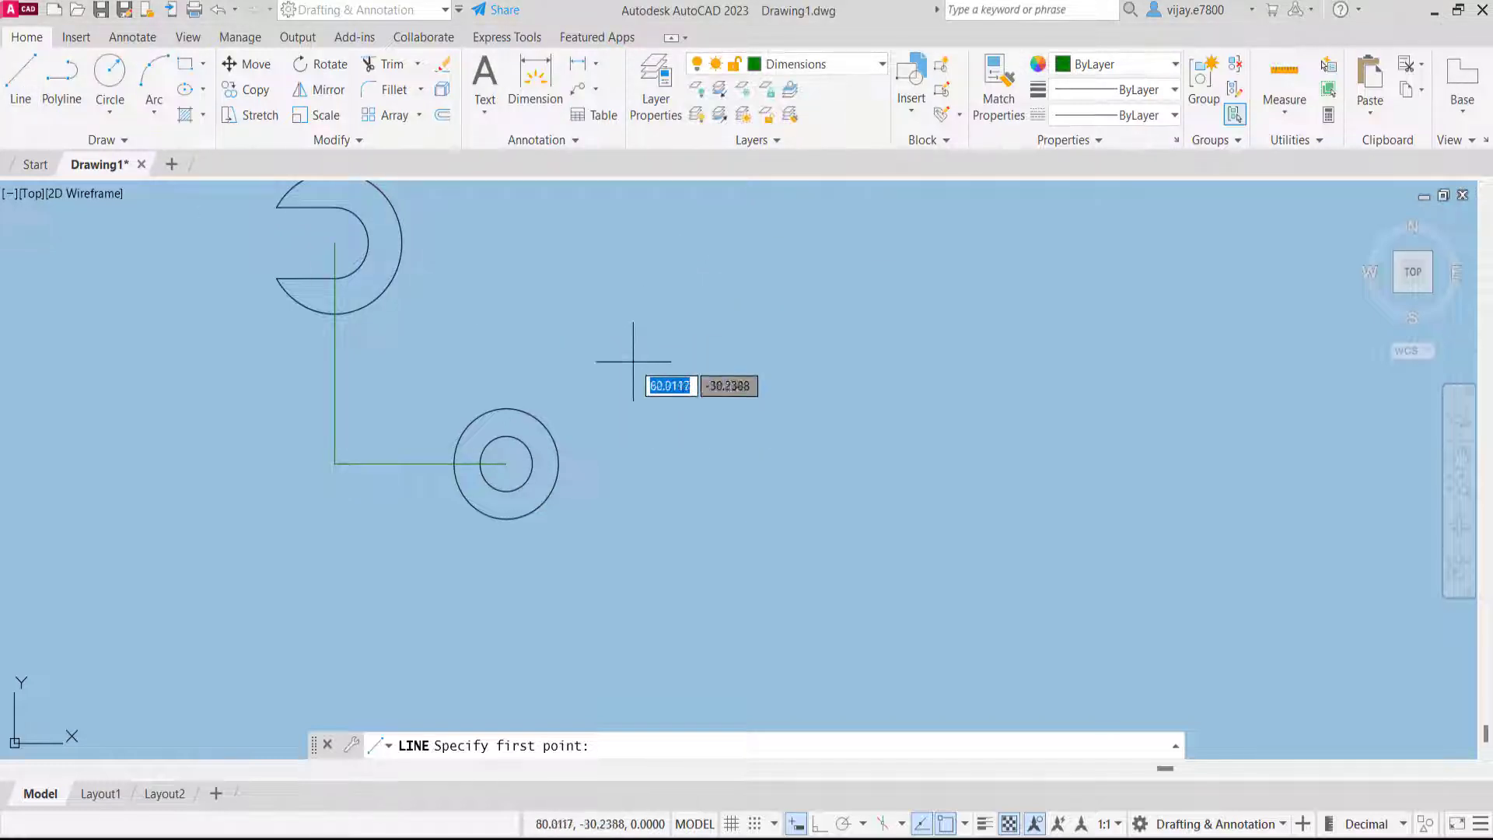
click(506, 462)
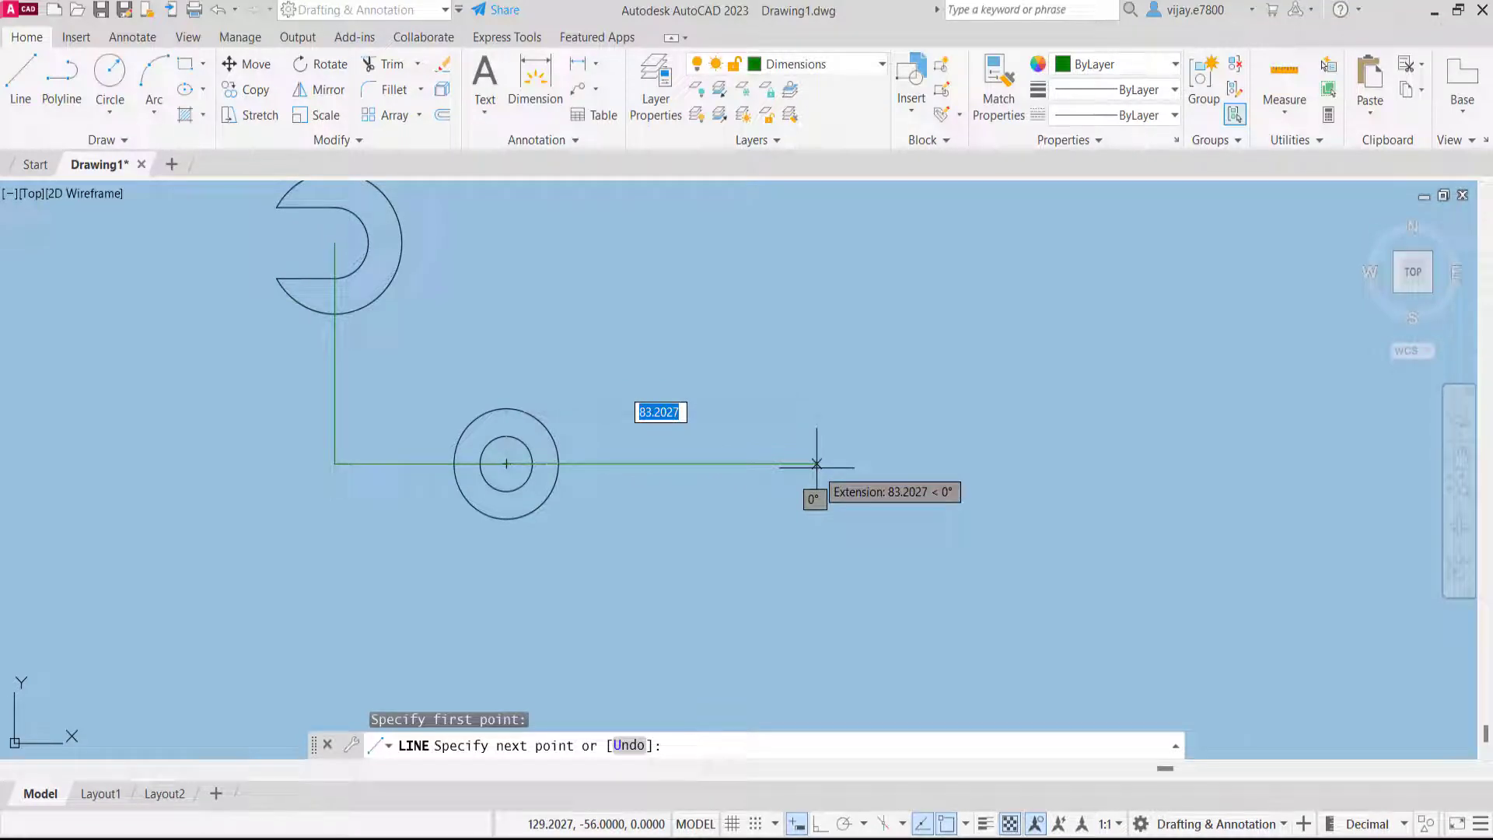
text(@)
text(60)
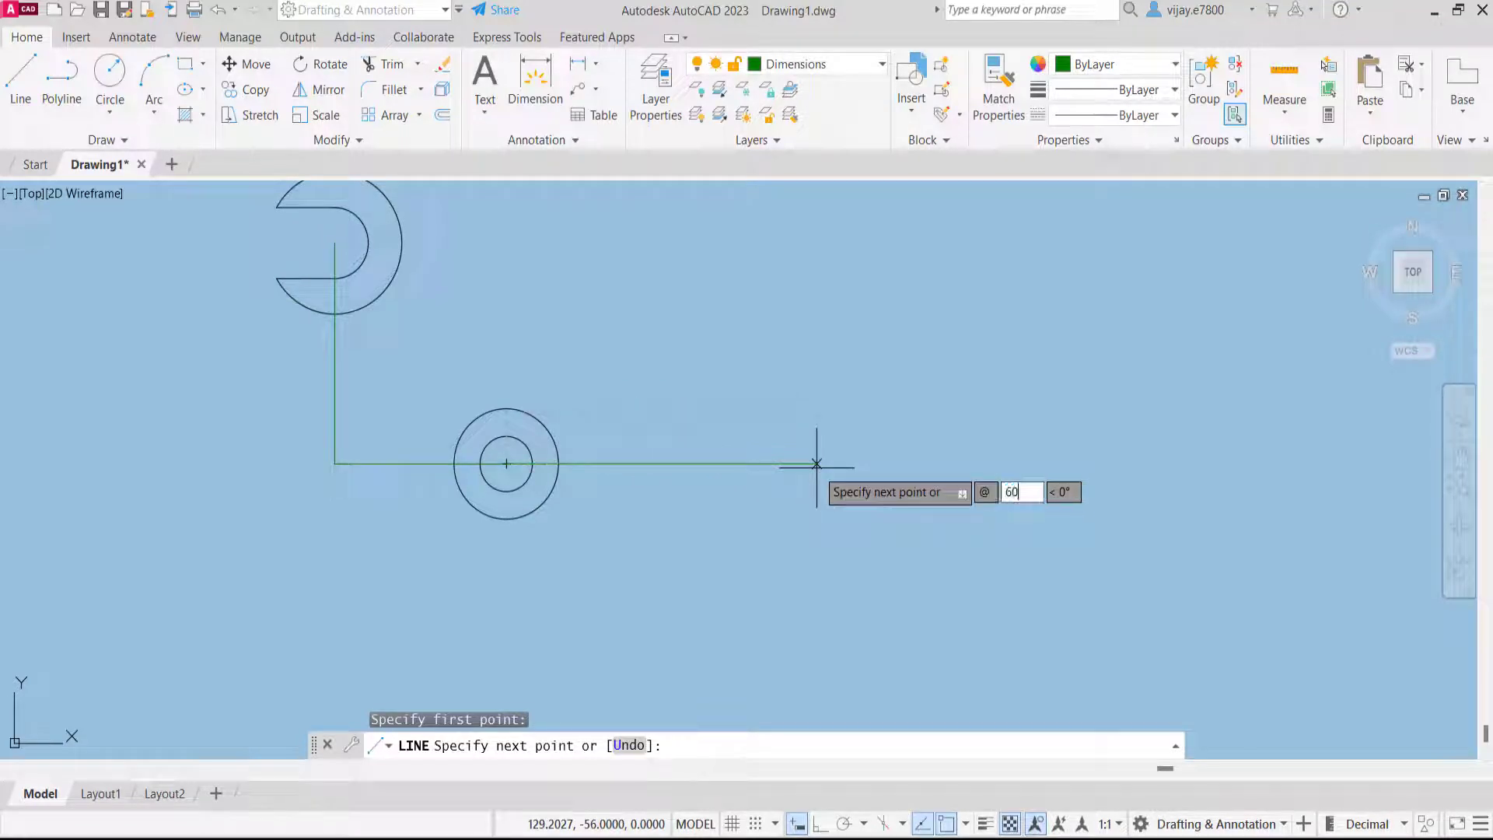
key(Tab)
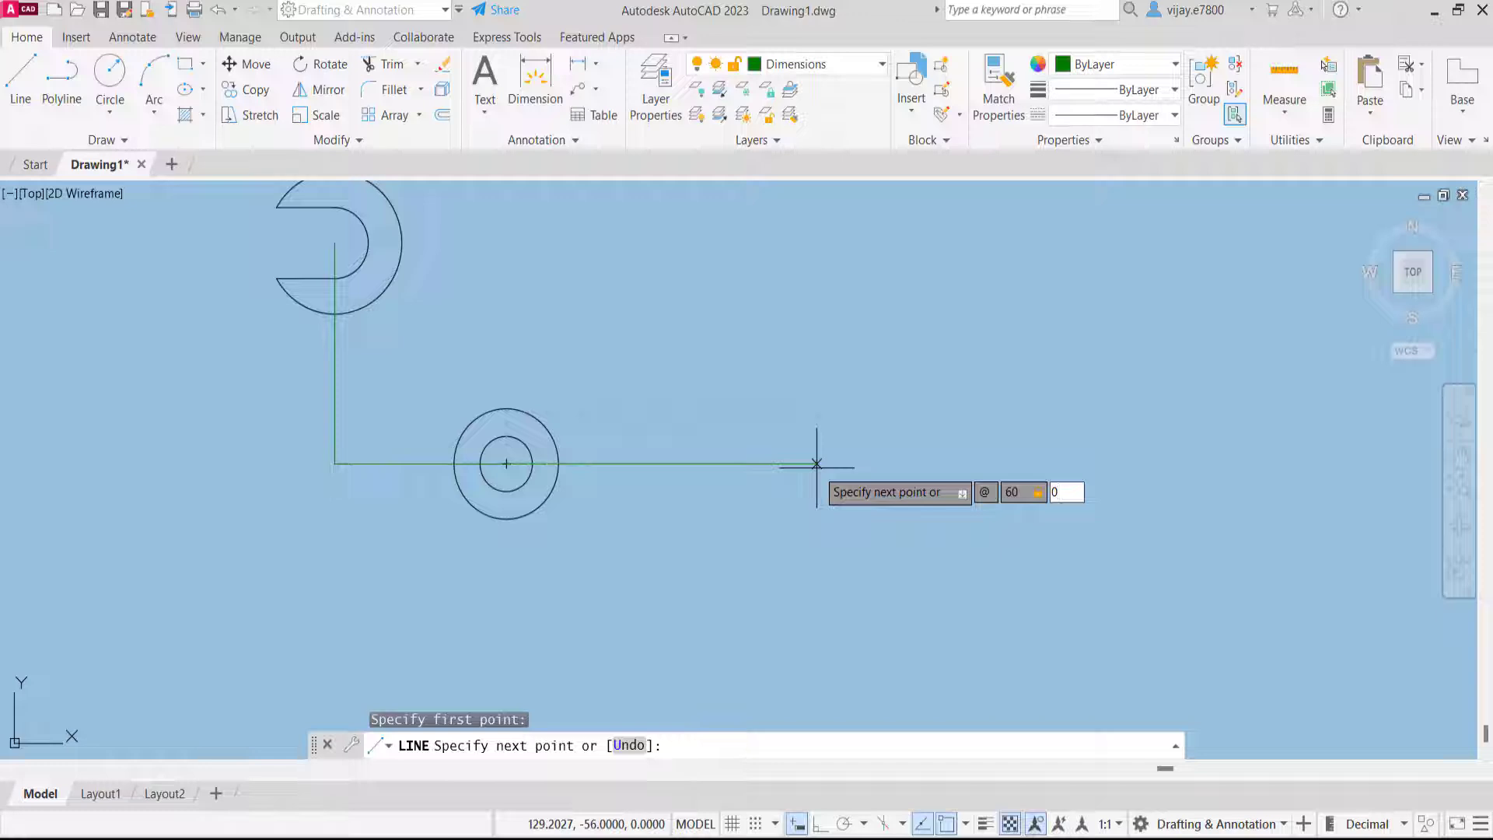
key(Return)
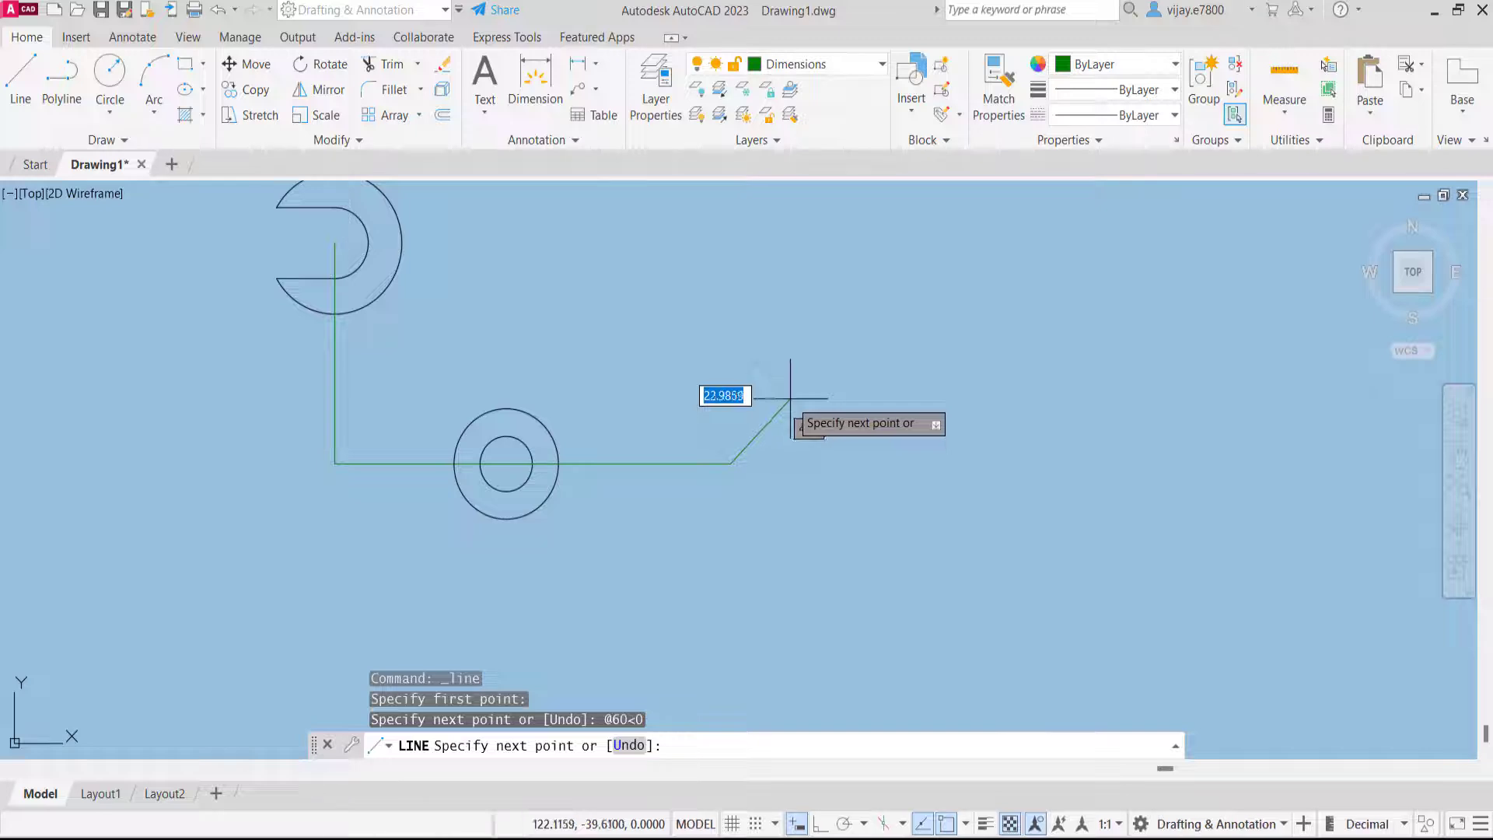
Continue with a 39-unit segment at 90°, finish the line, and make layer 0 current again
text(@)
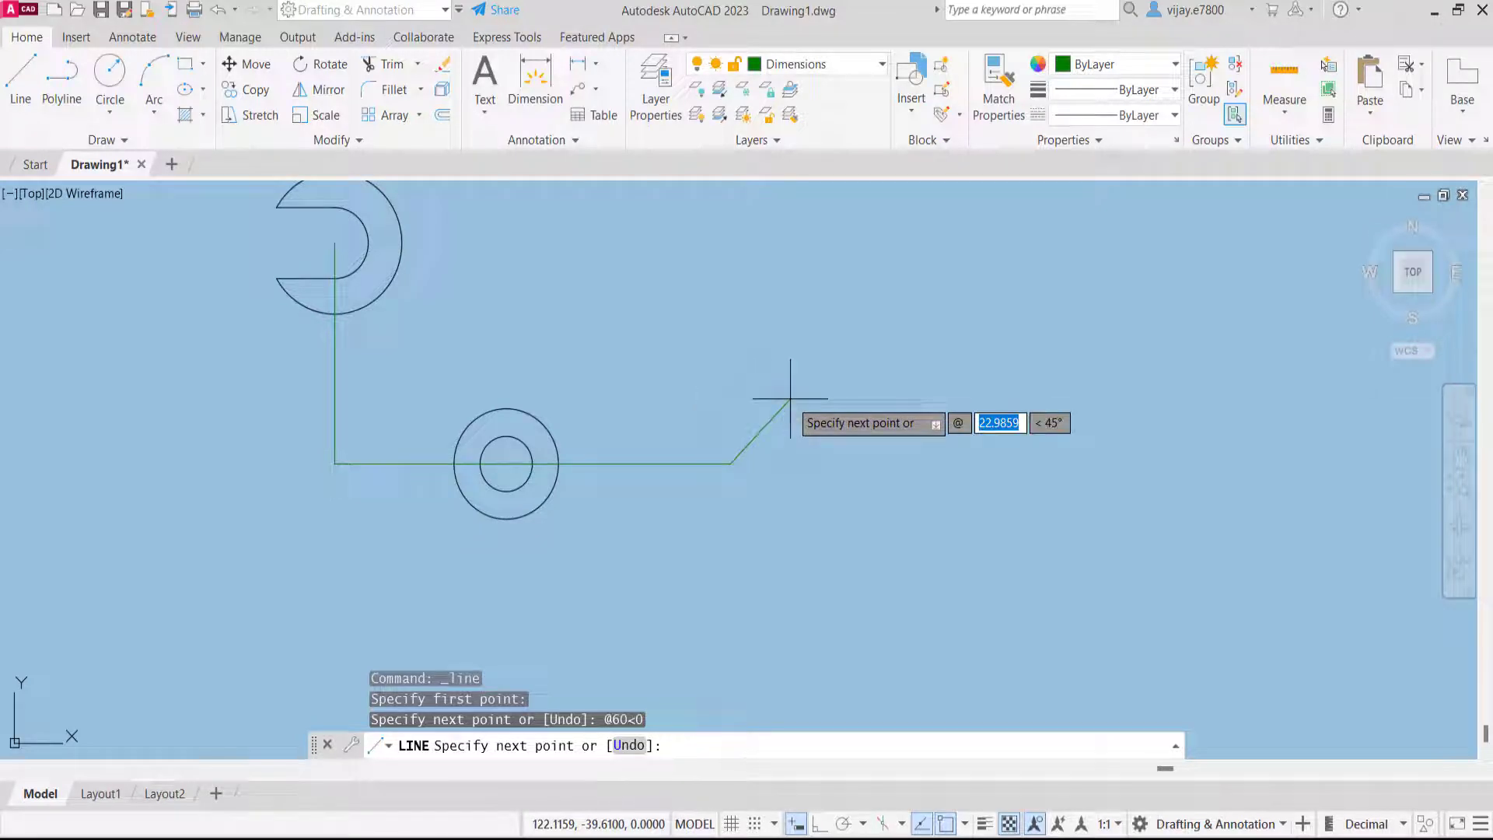
text(39)
key(Tab)
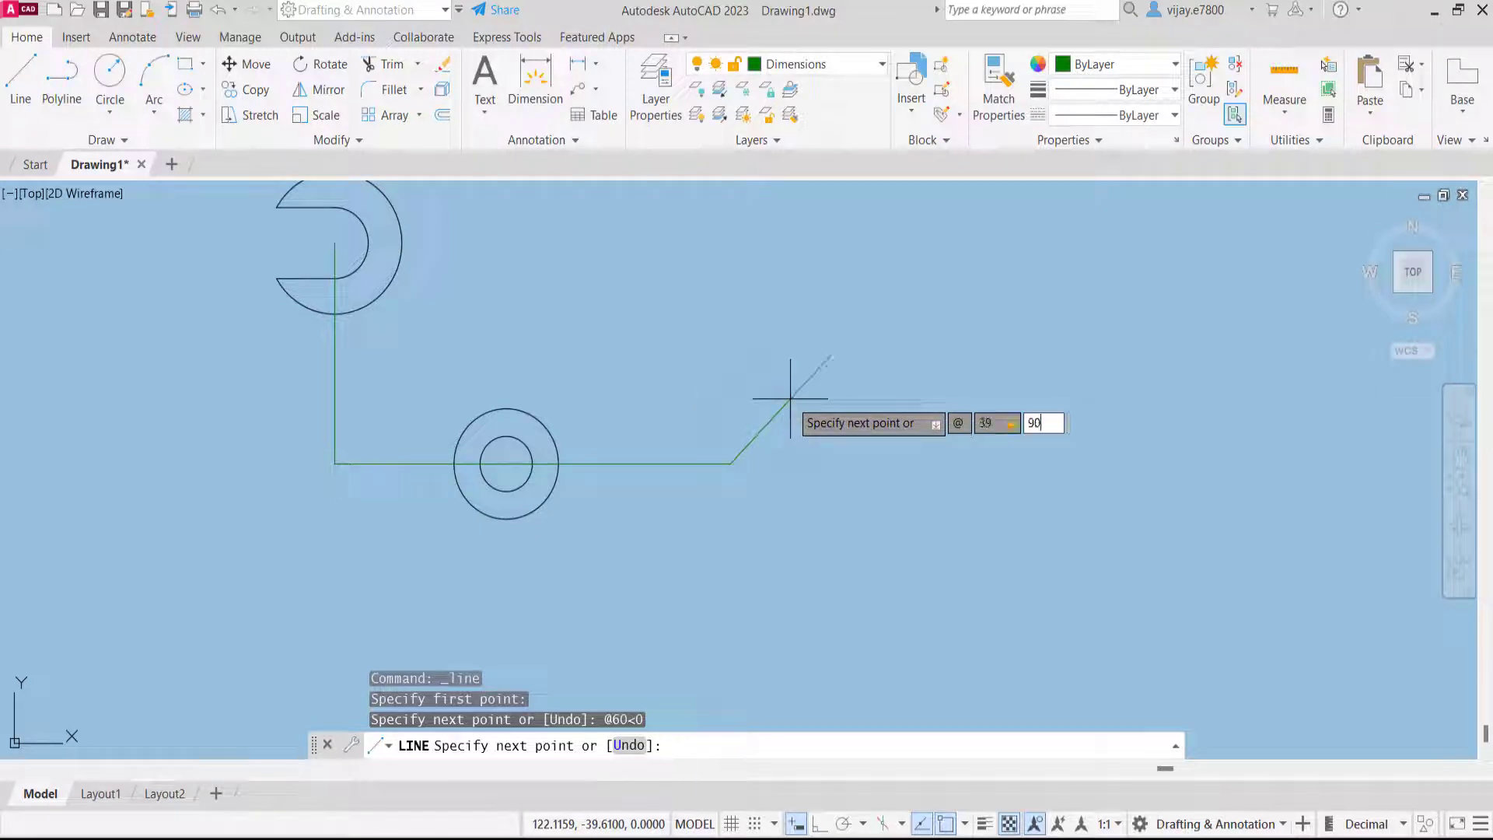
text(90)
key(Return)
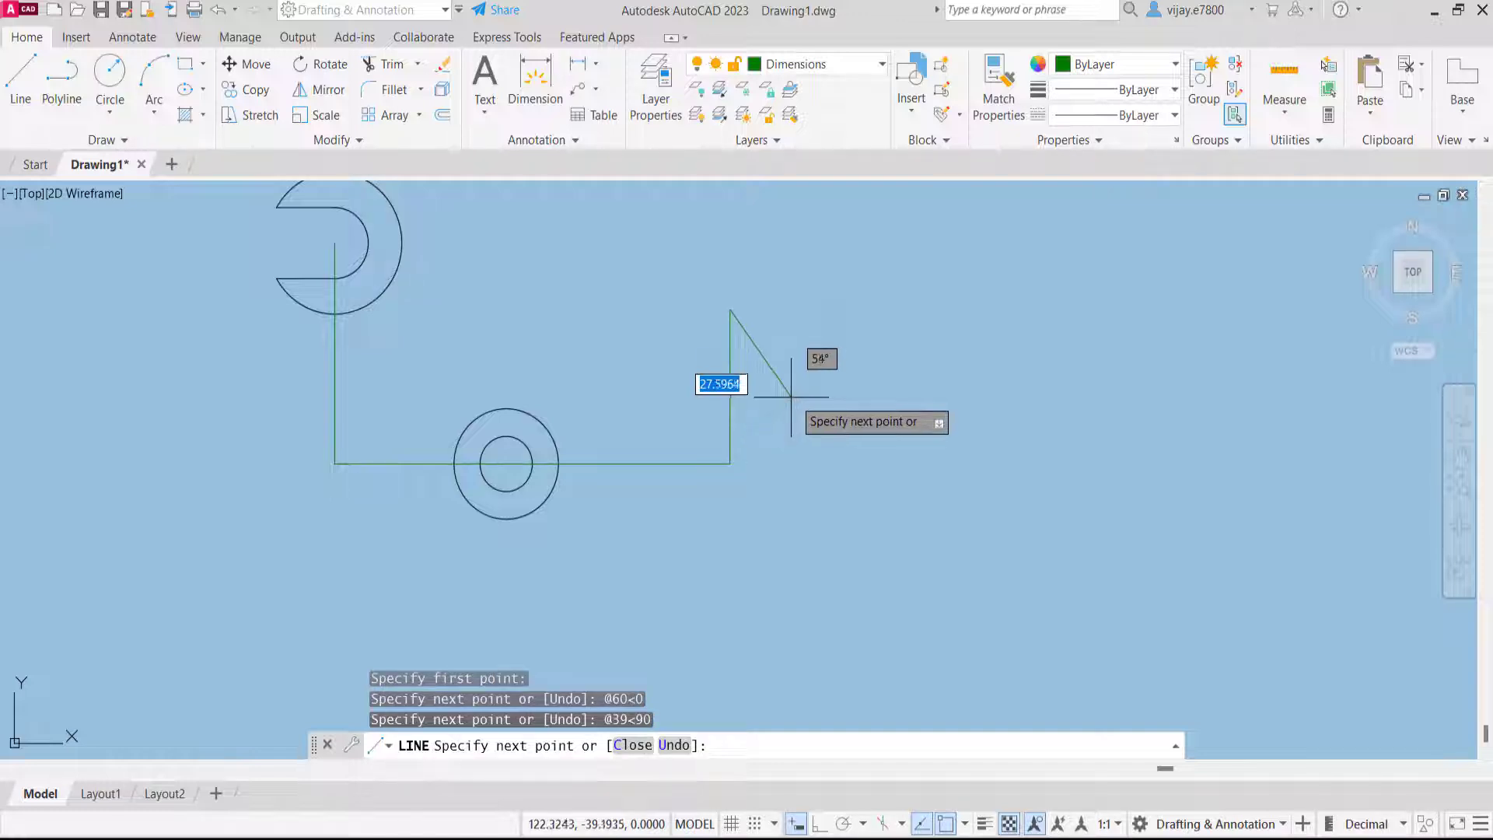
right_click(840, 369)
click(876, 379)
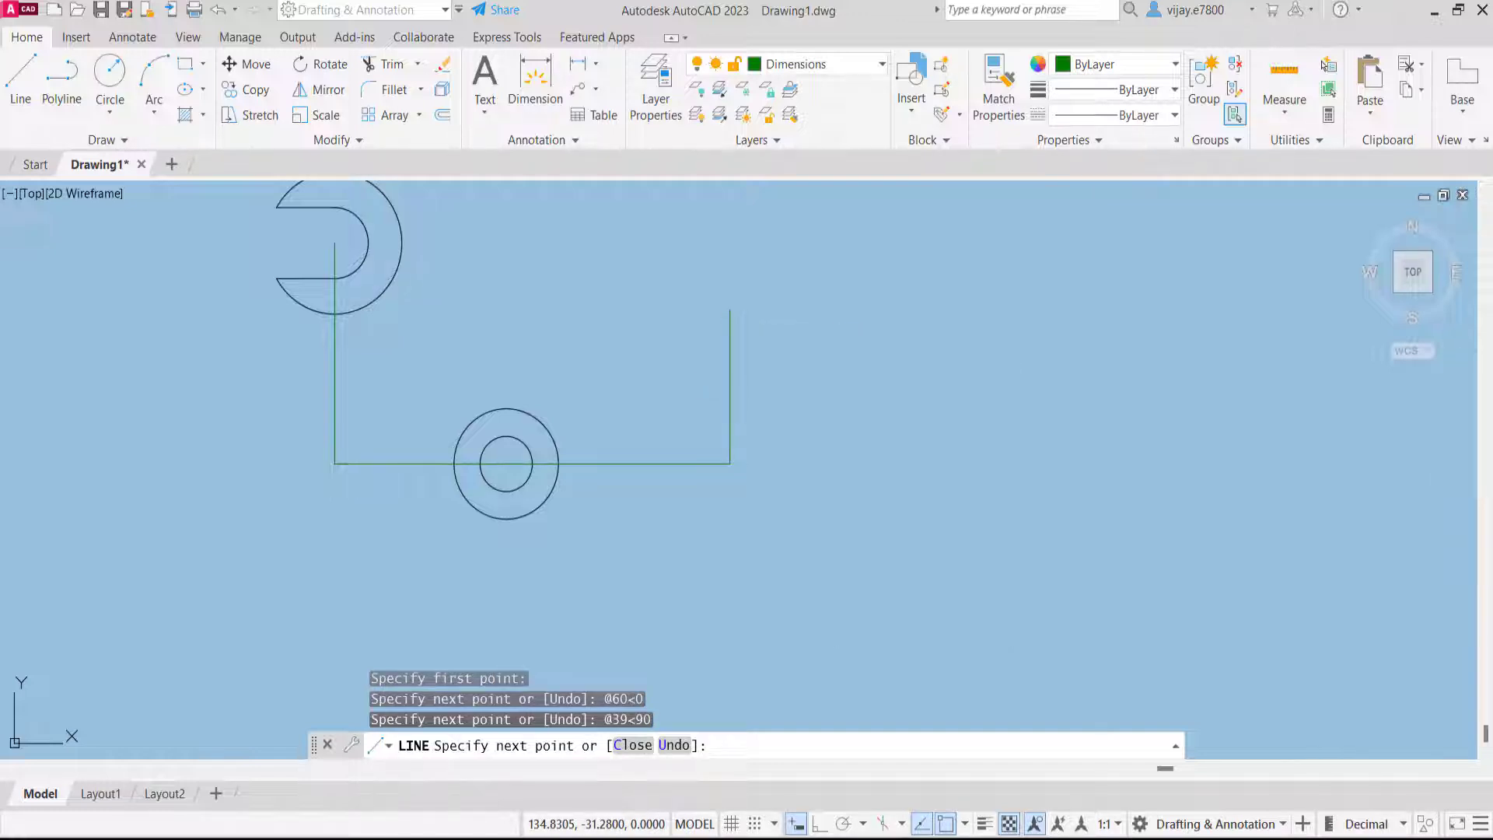
click(846, 66)
click(795, 95)
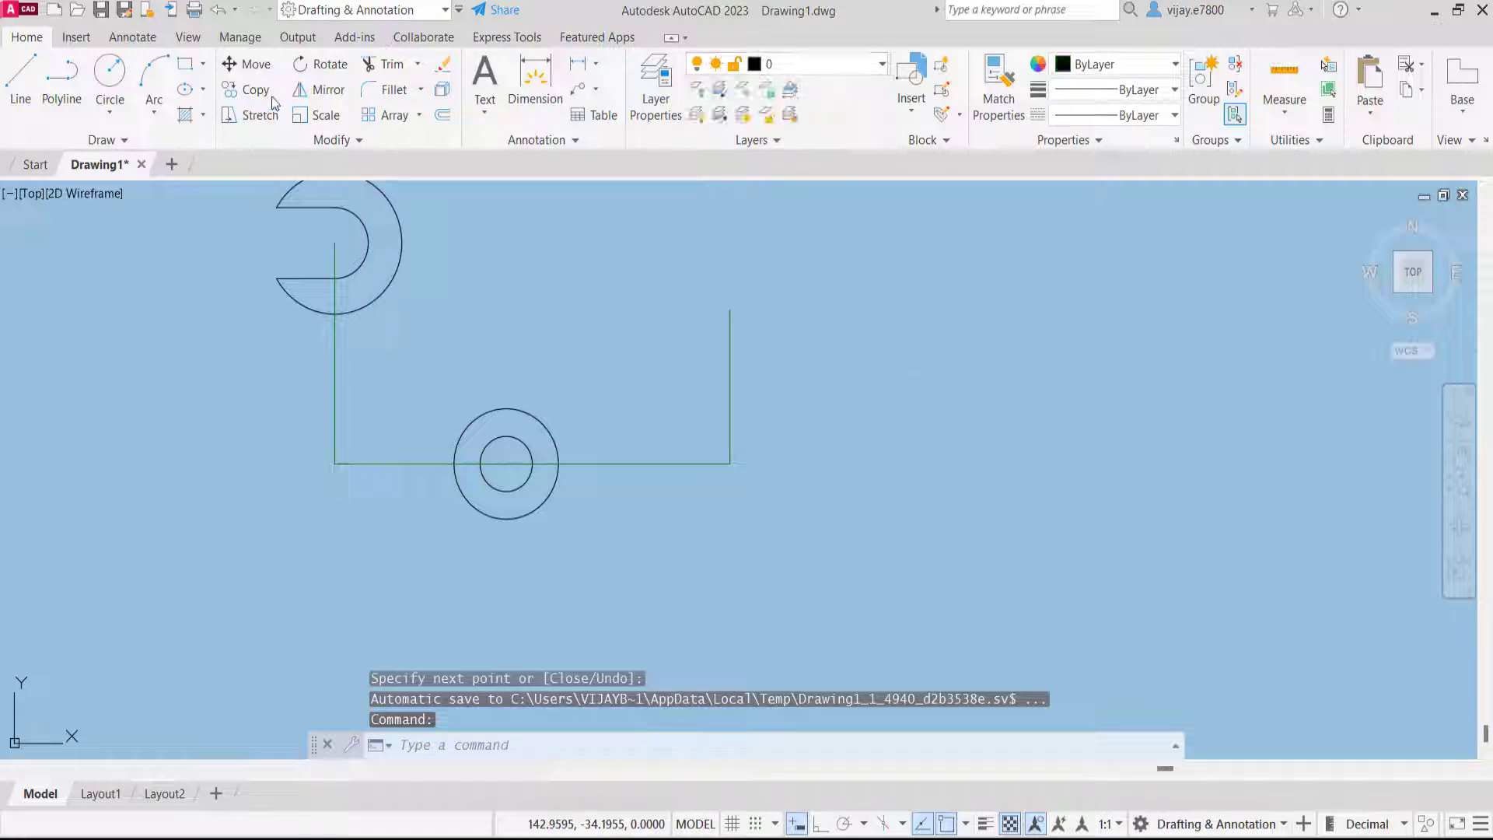
Copy the two concentric circles from their centre to the upper end of the 39-unit vertical construction line
click(110, 74)
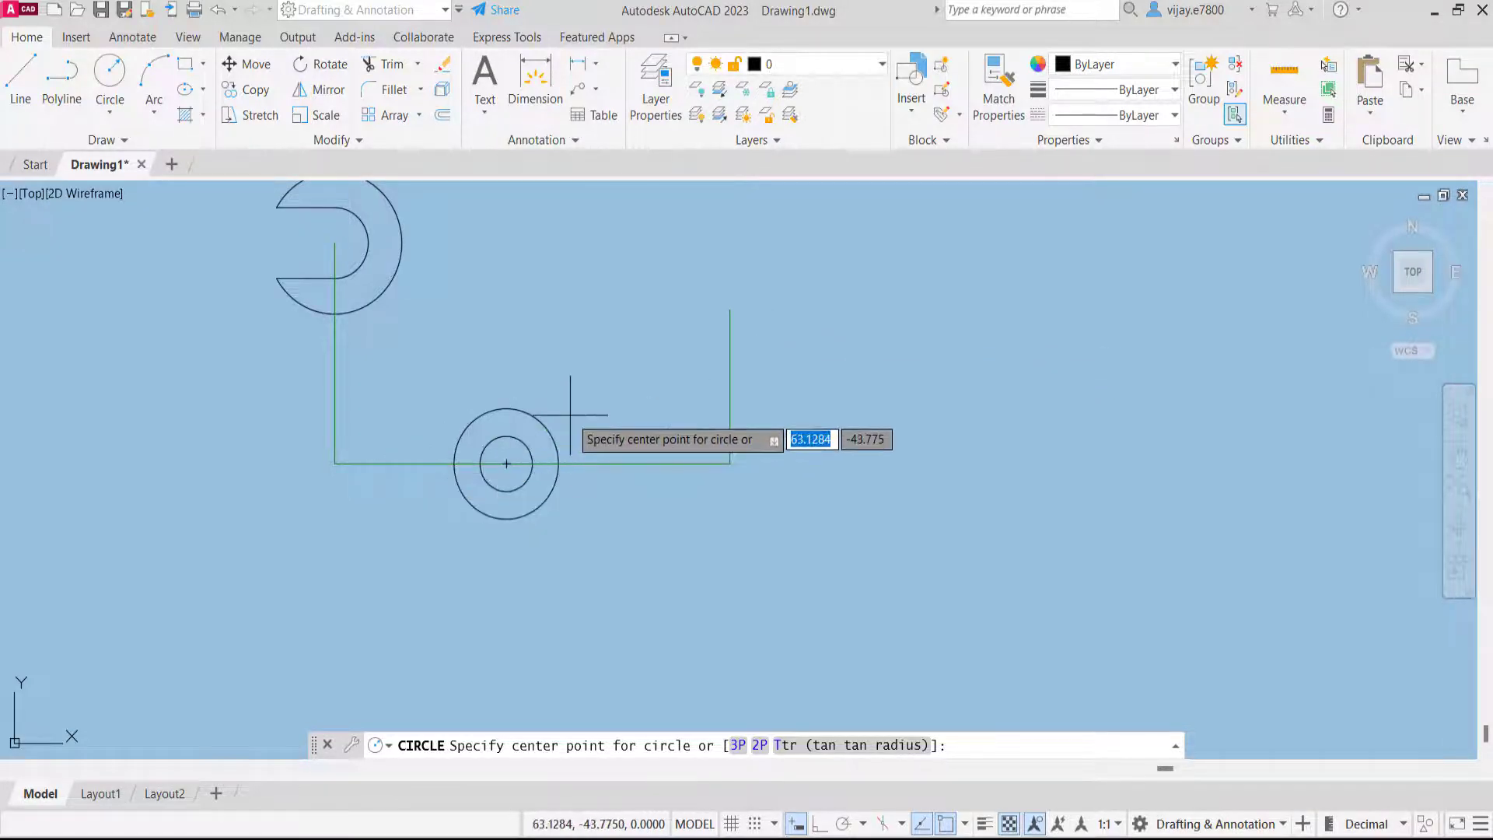
key(Escape)
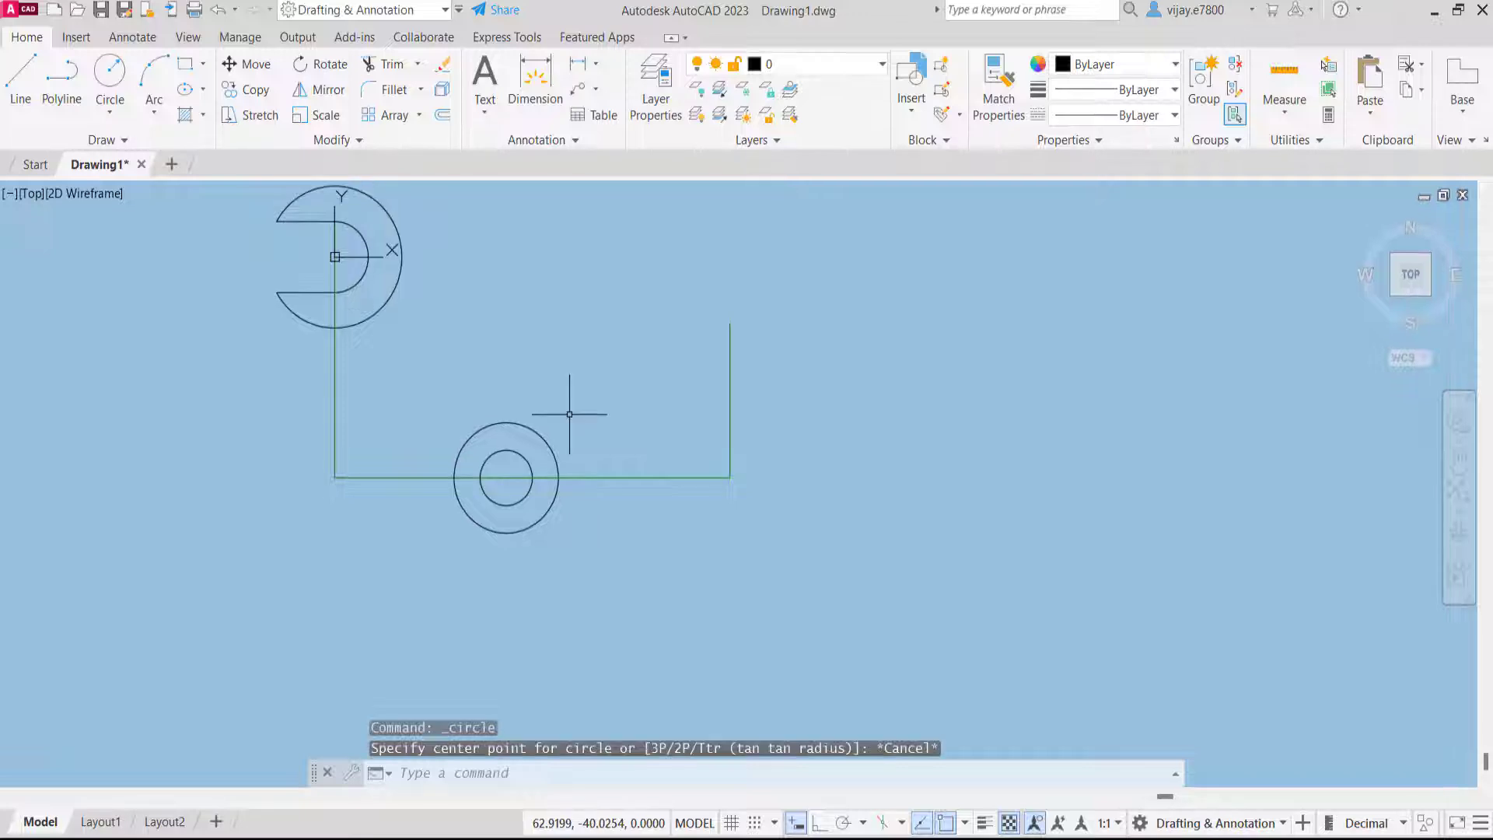
click(579, 449)
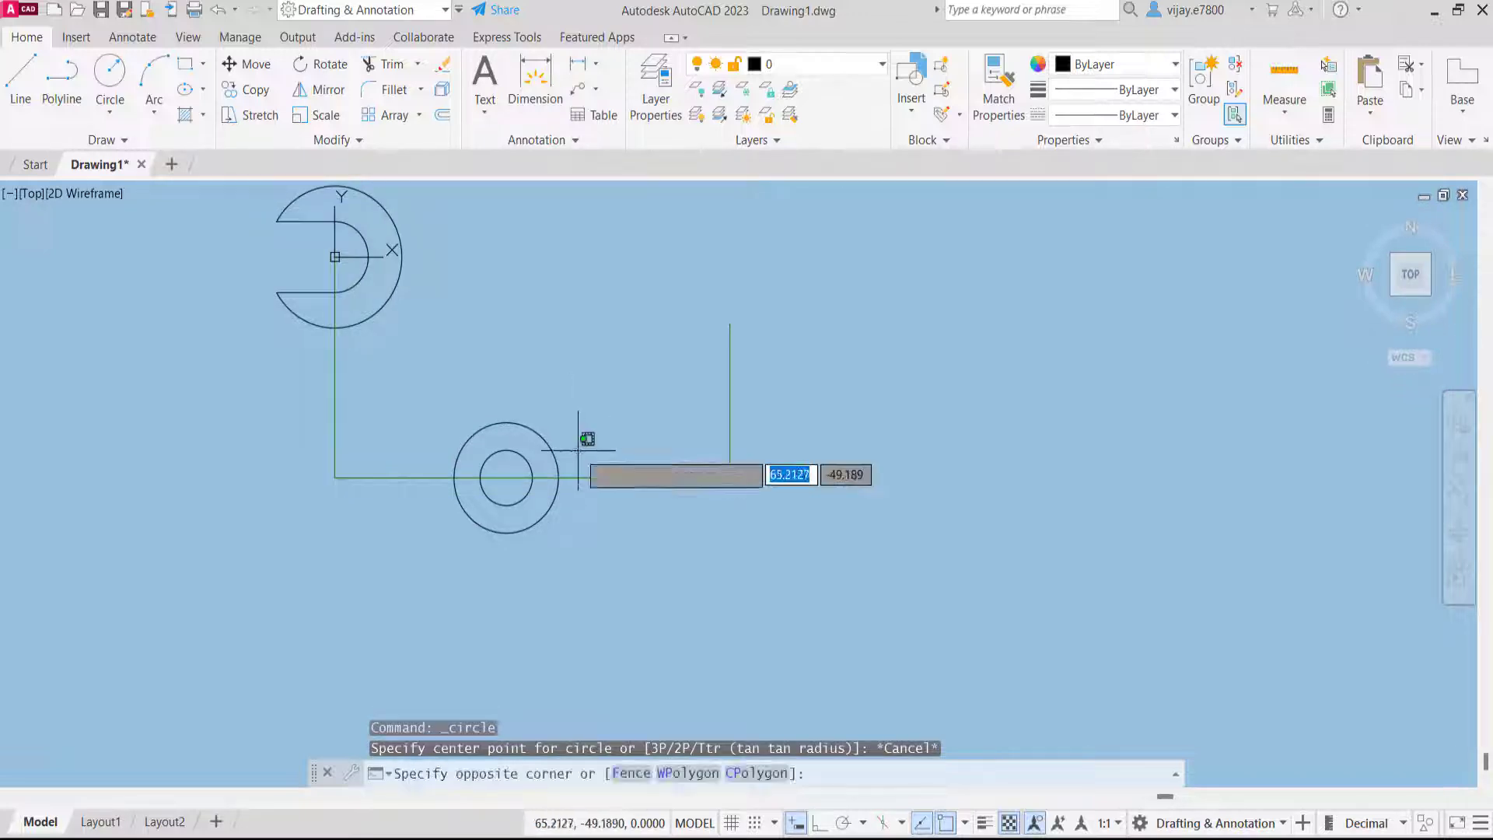
click(470, 415)
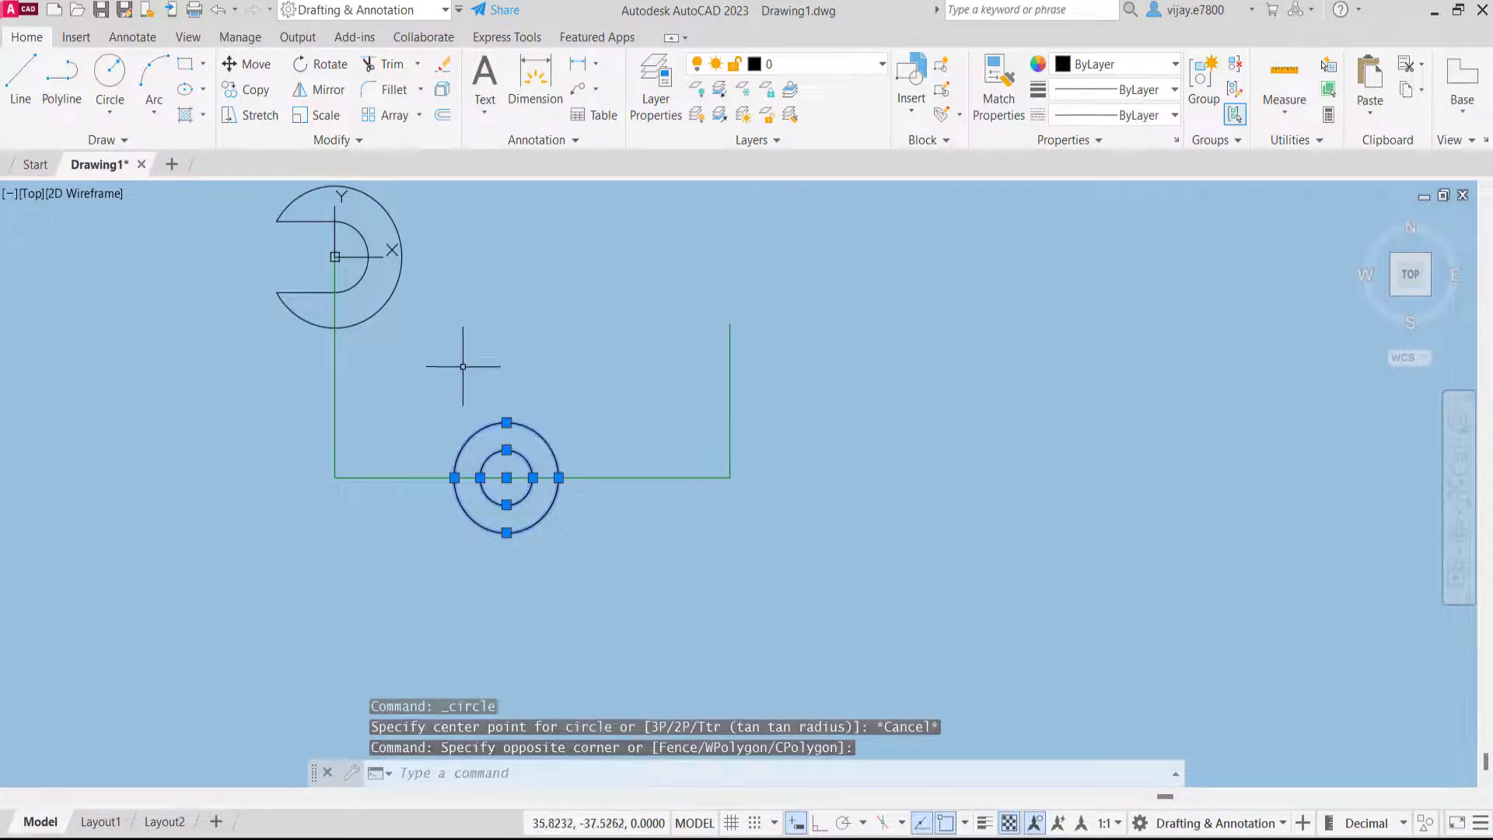
click(257, 90)
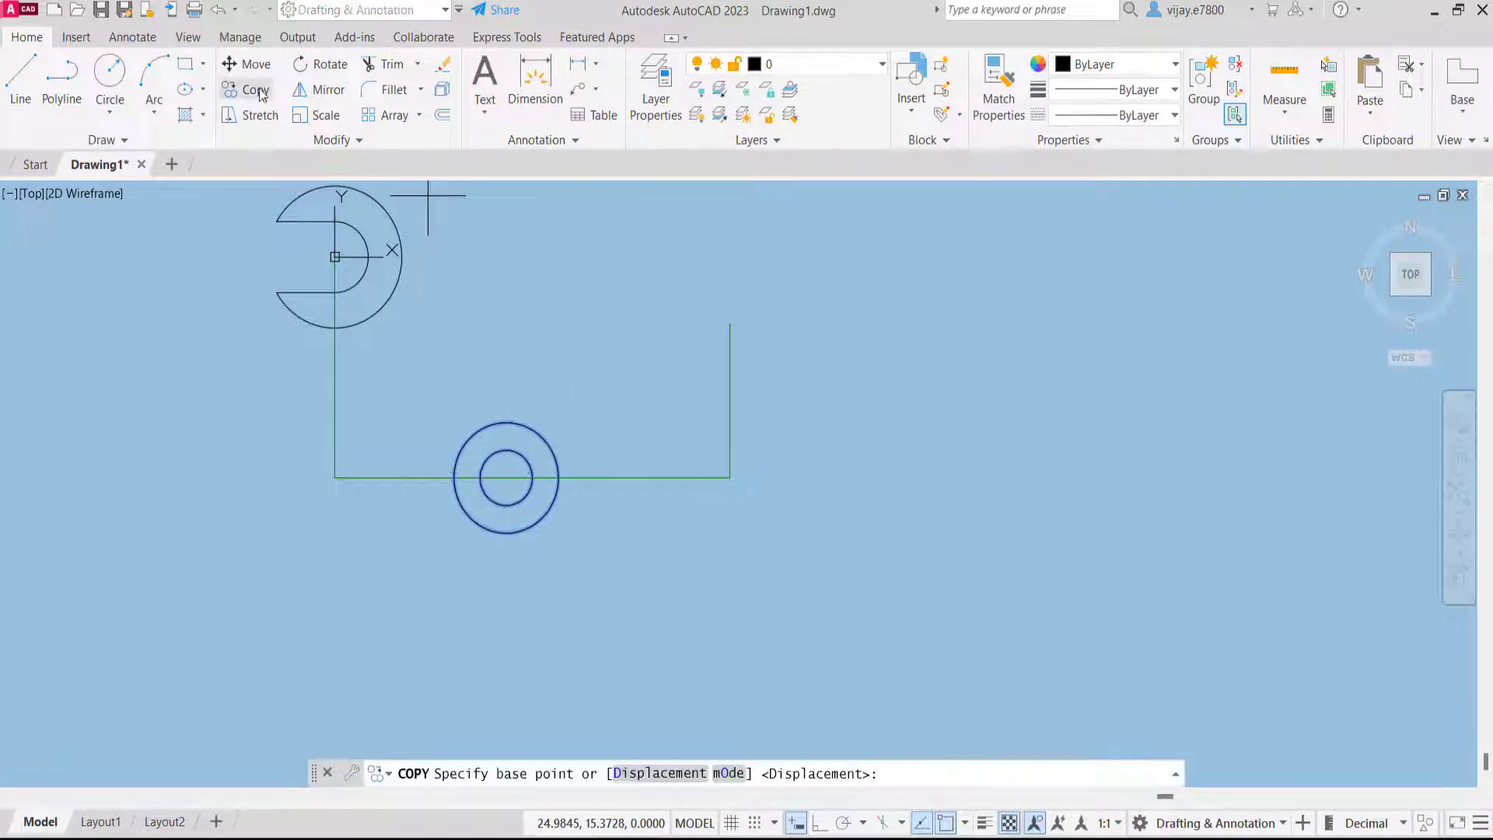
click(506, 477)
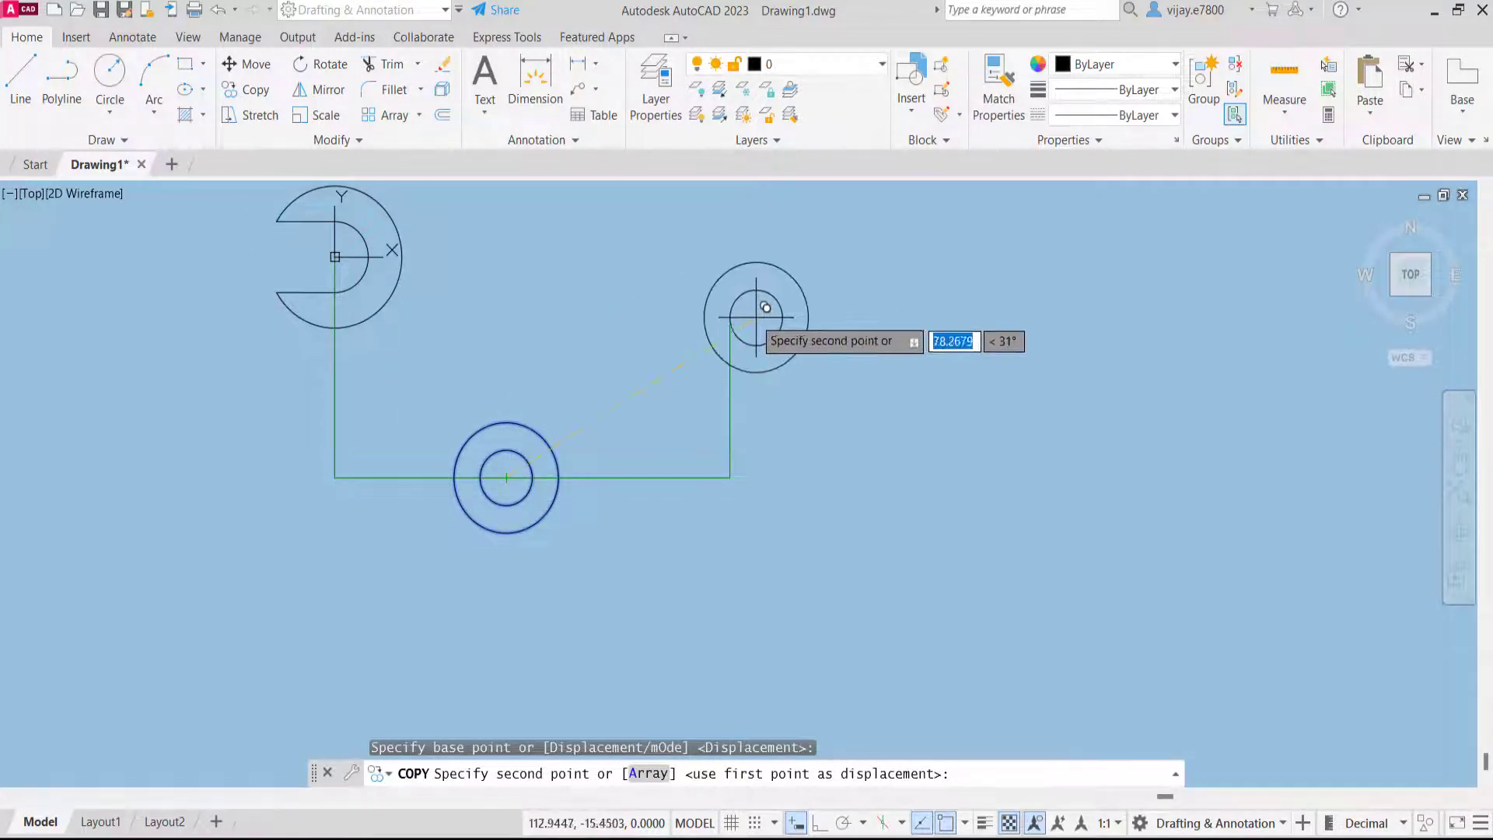
click(730, 323)
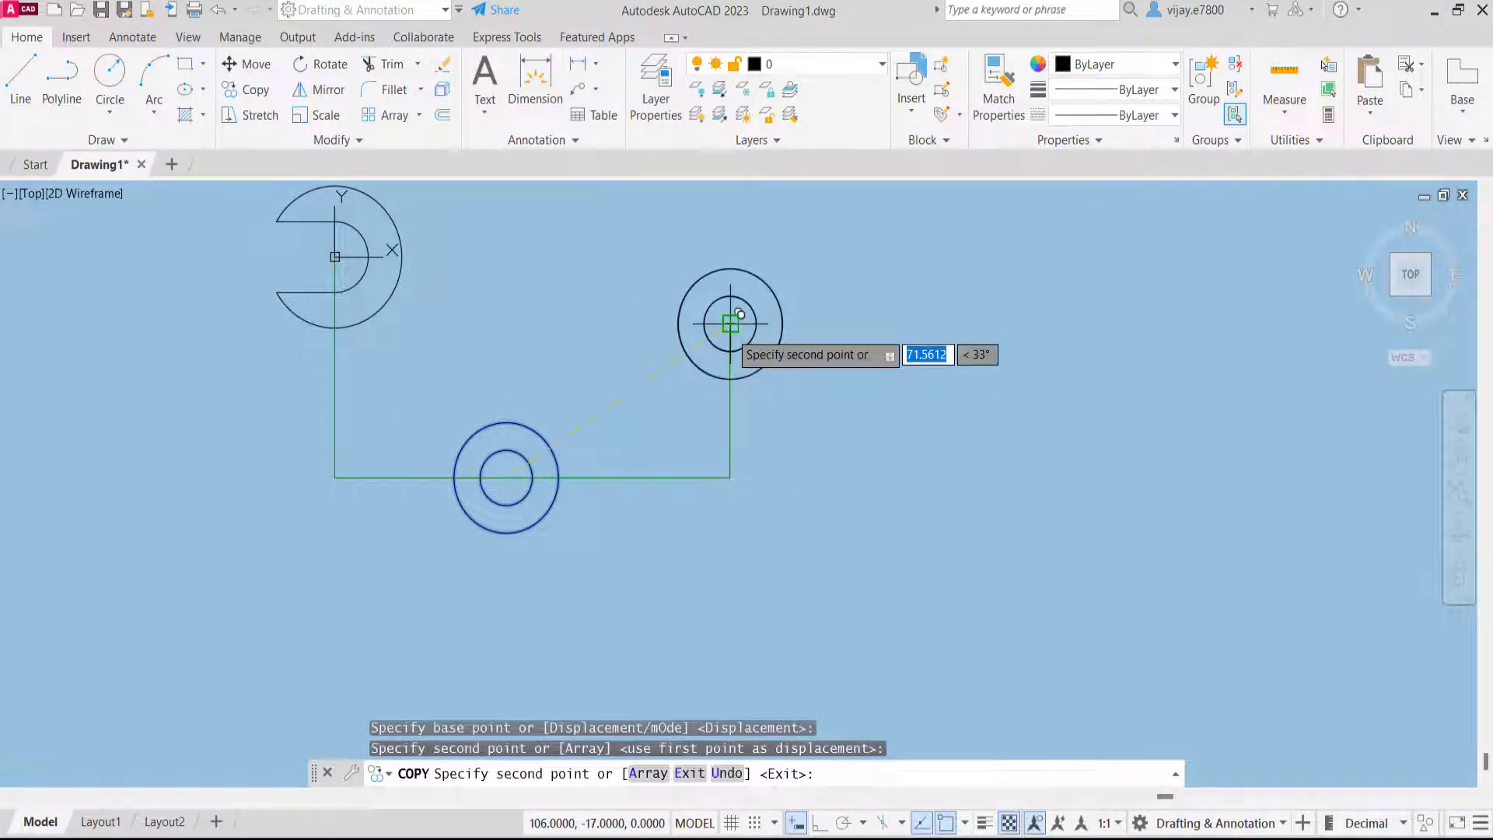
right_click(940, 478)
click(986, 493)
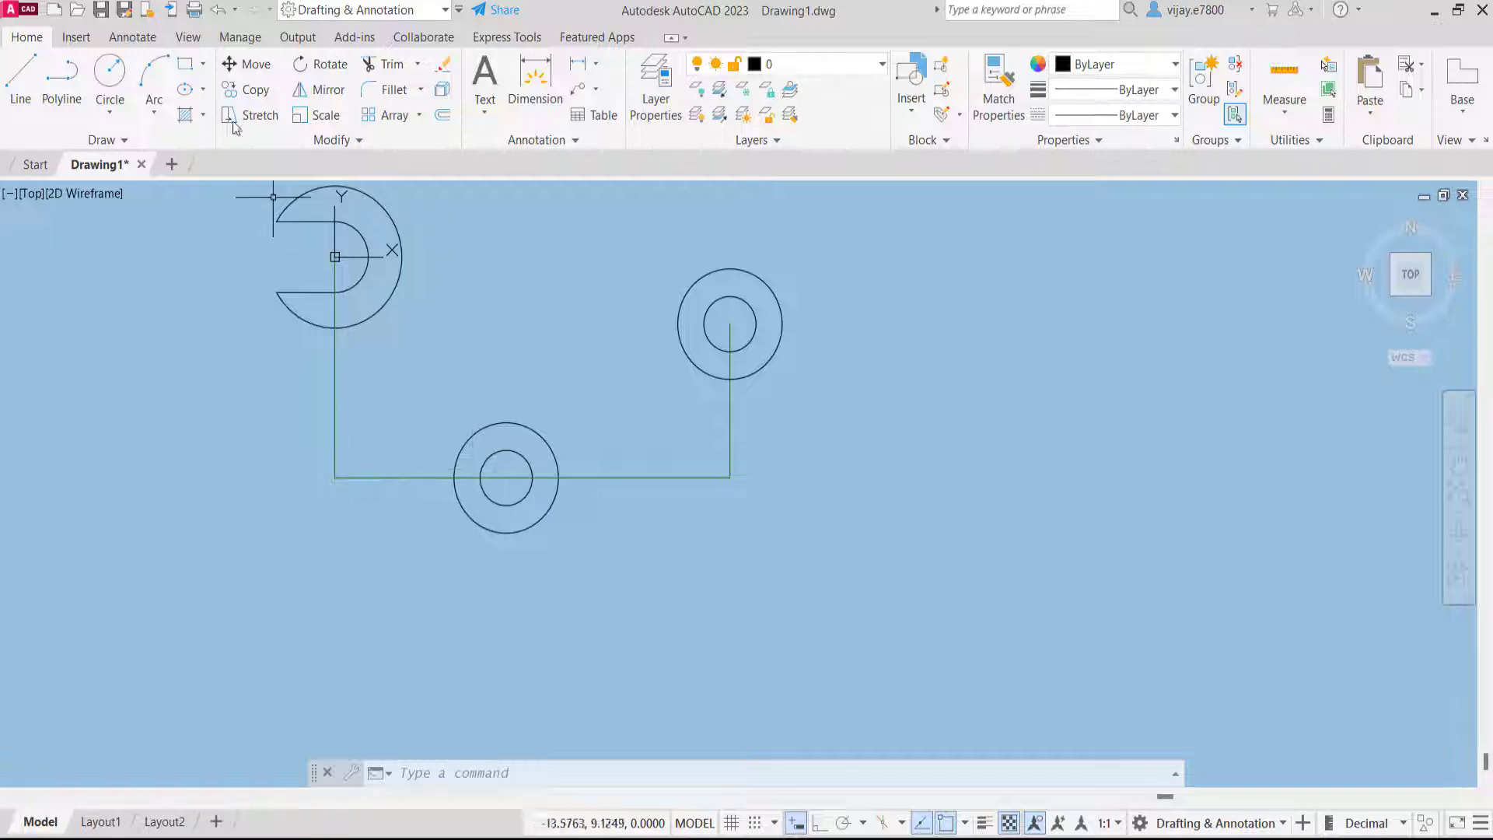
Draw a radius 49 circle tangent to the jaw's outer arc and the lower outer circle, and trim it to the connecting arc
click(113, 116)
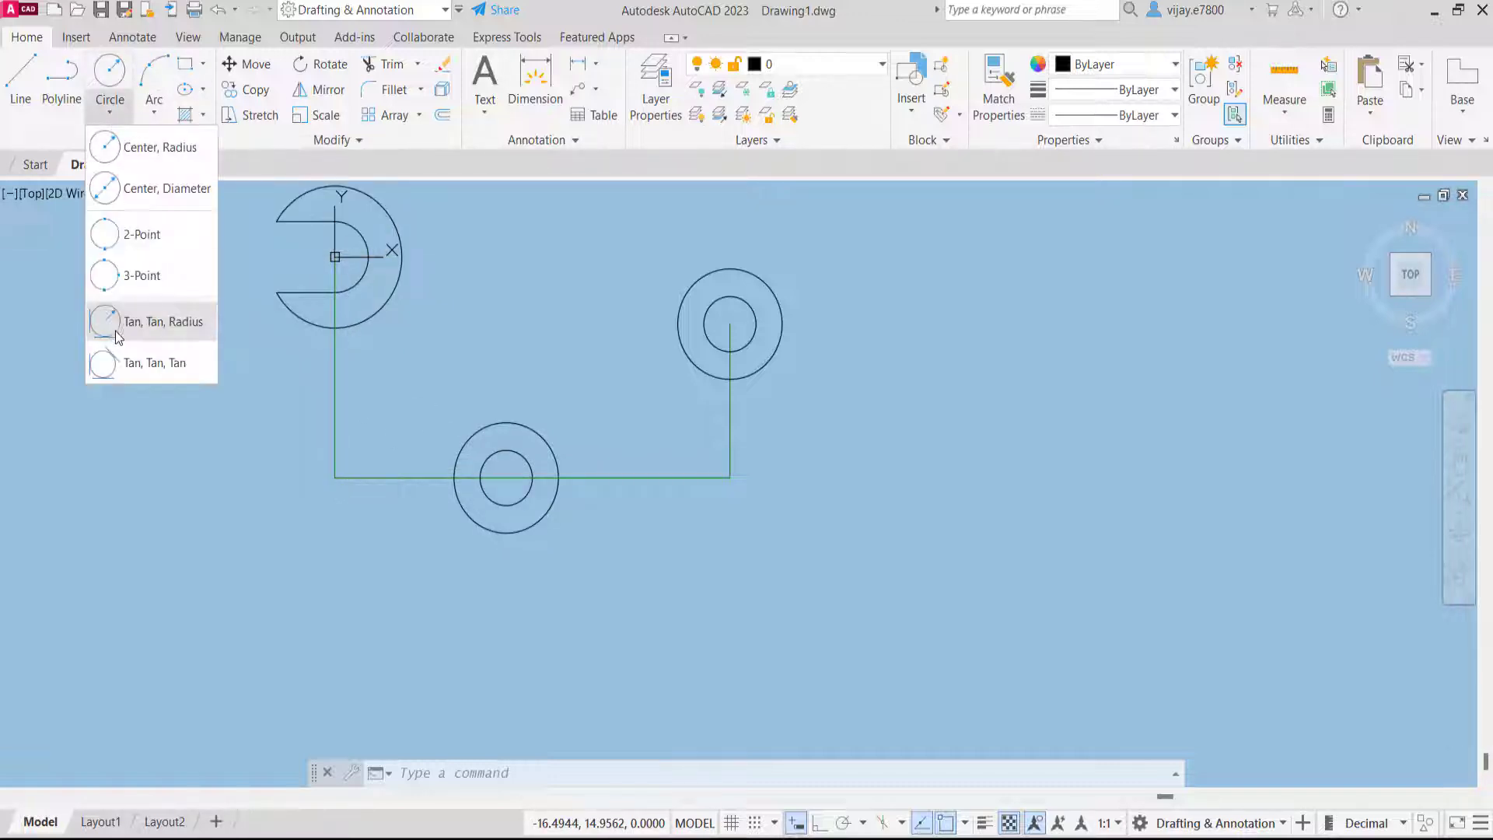
click(128, 327)
click(335, 322)
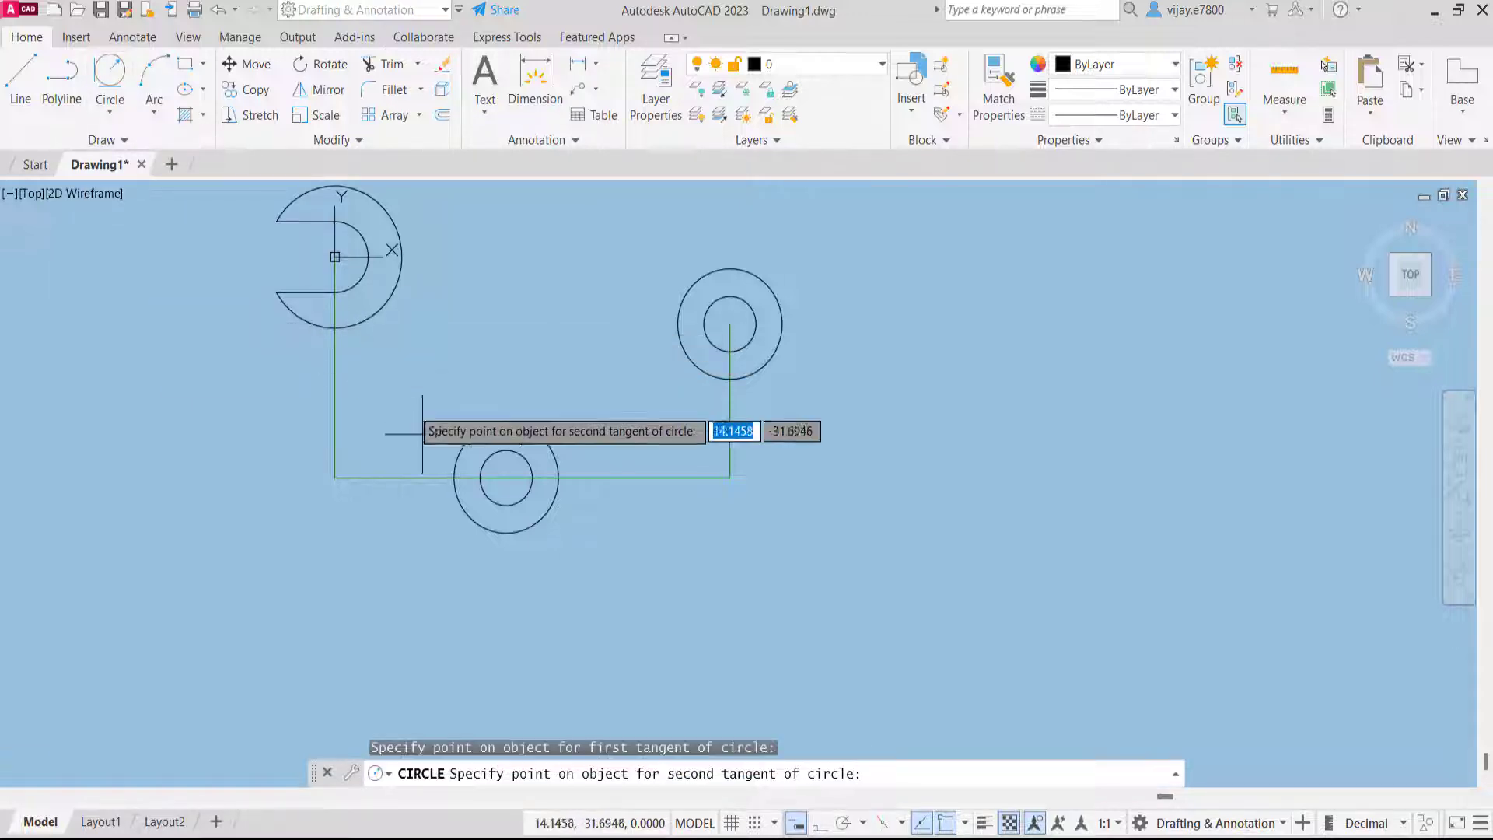
click(451, 488)
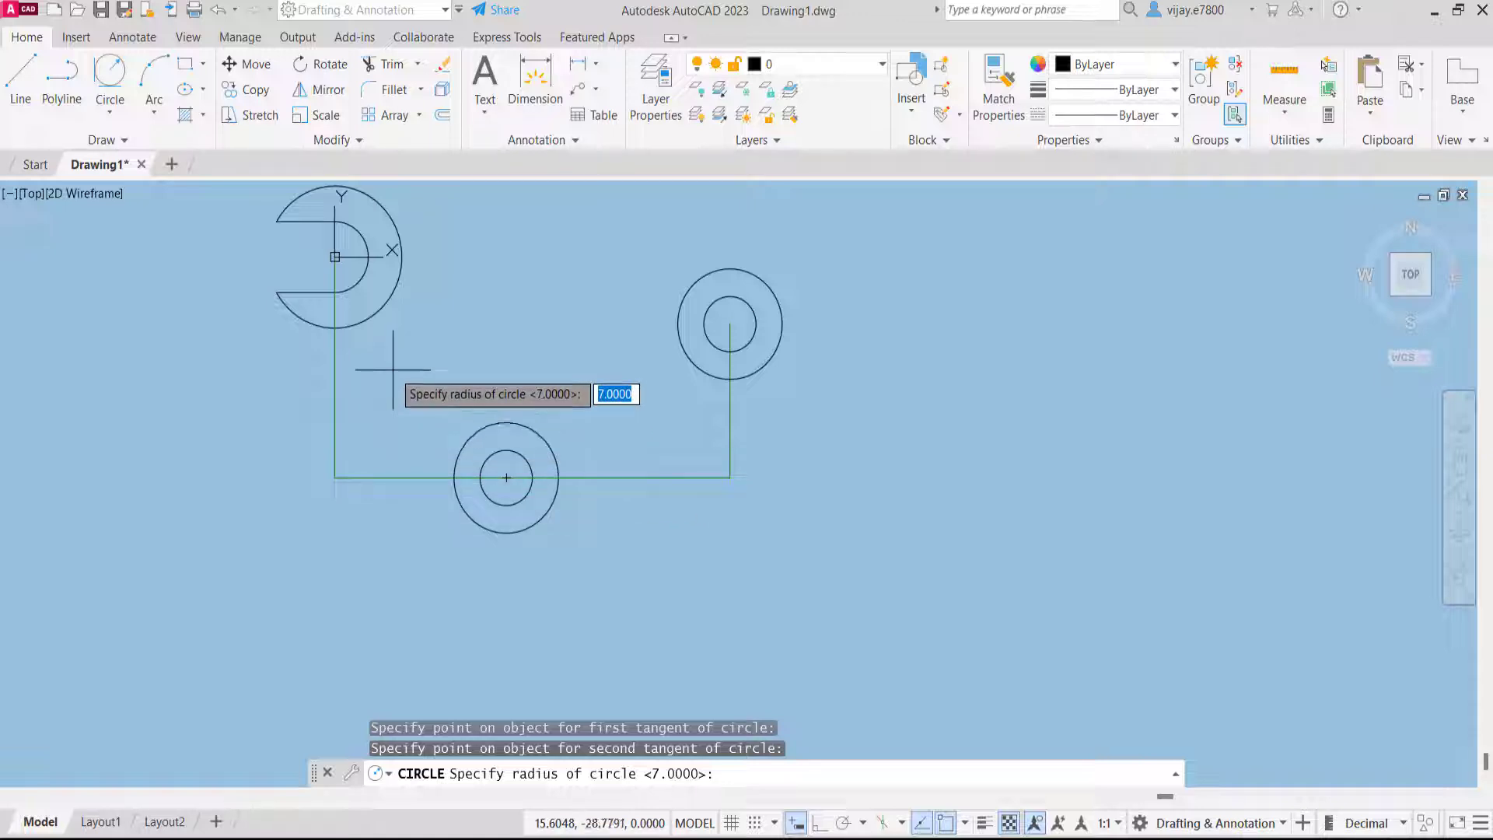
text(49)
key(Return)
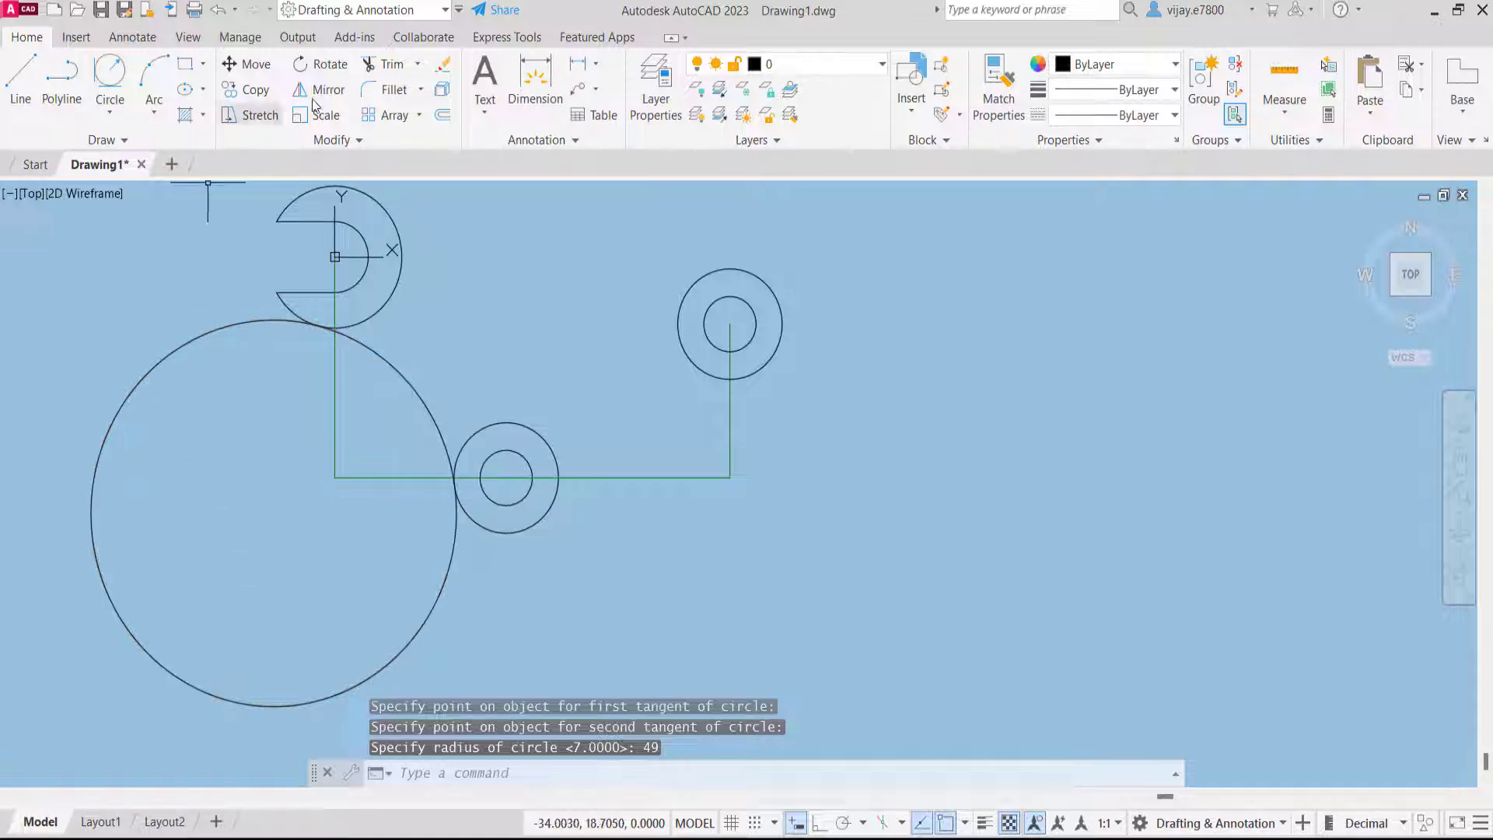
click(379, 67)
click(194, 346)
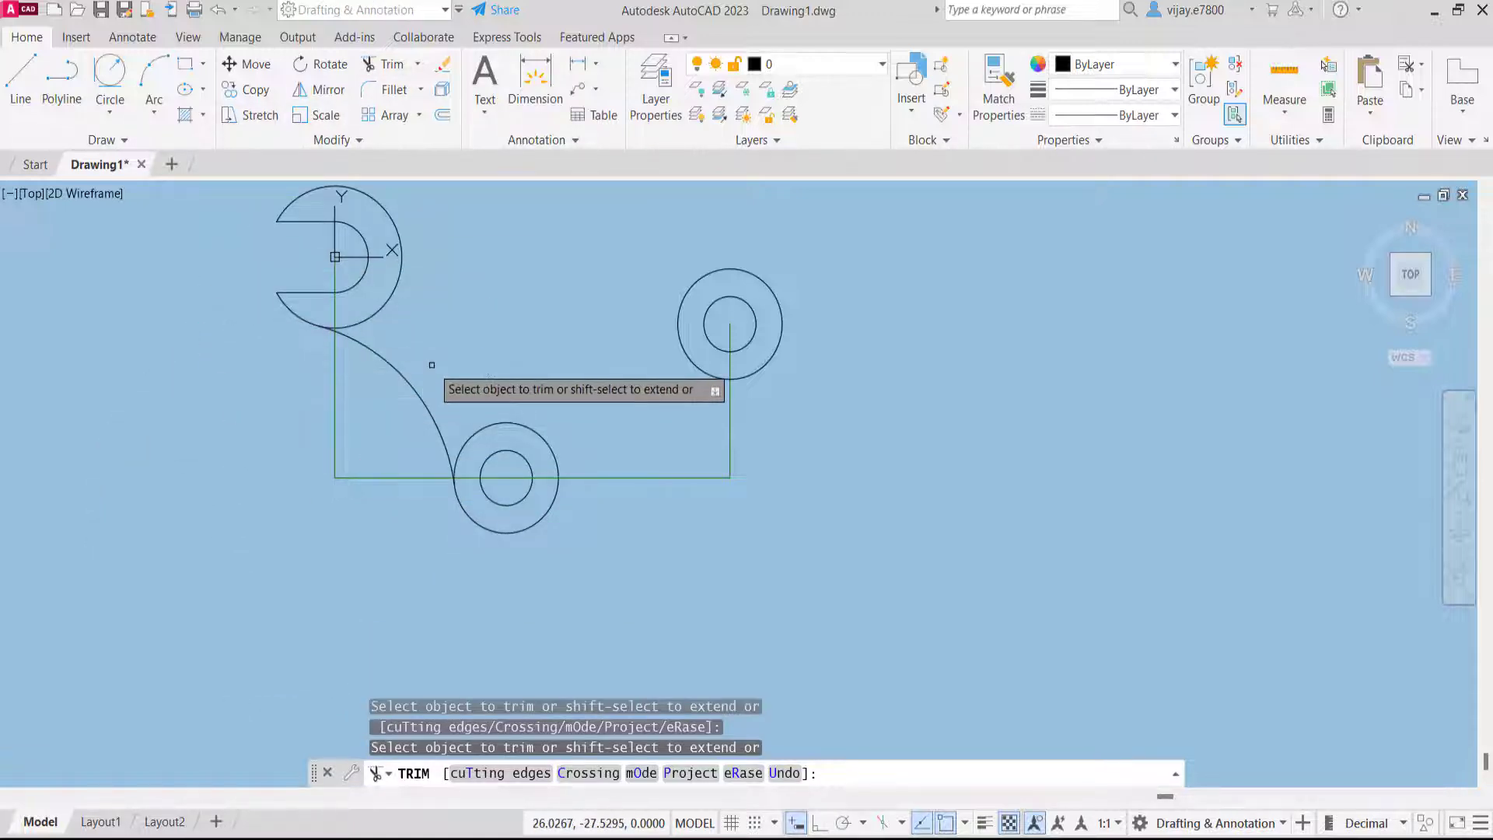
middle_drag(548, 315, 479, 357)
scroll(479, 358, up, 2)
scroll(393, 411, down, 2)
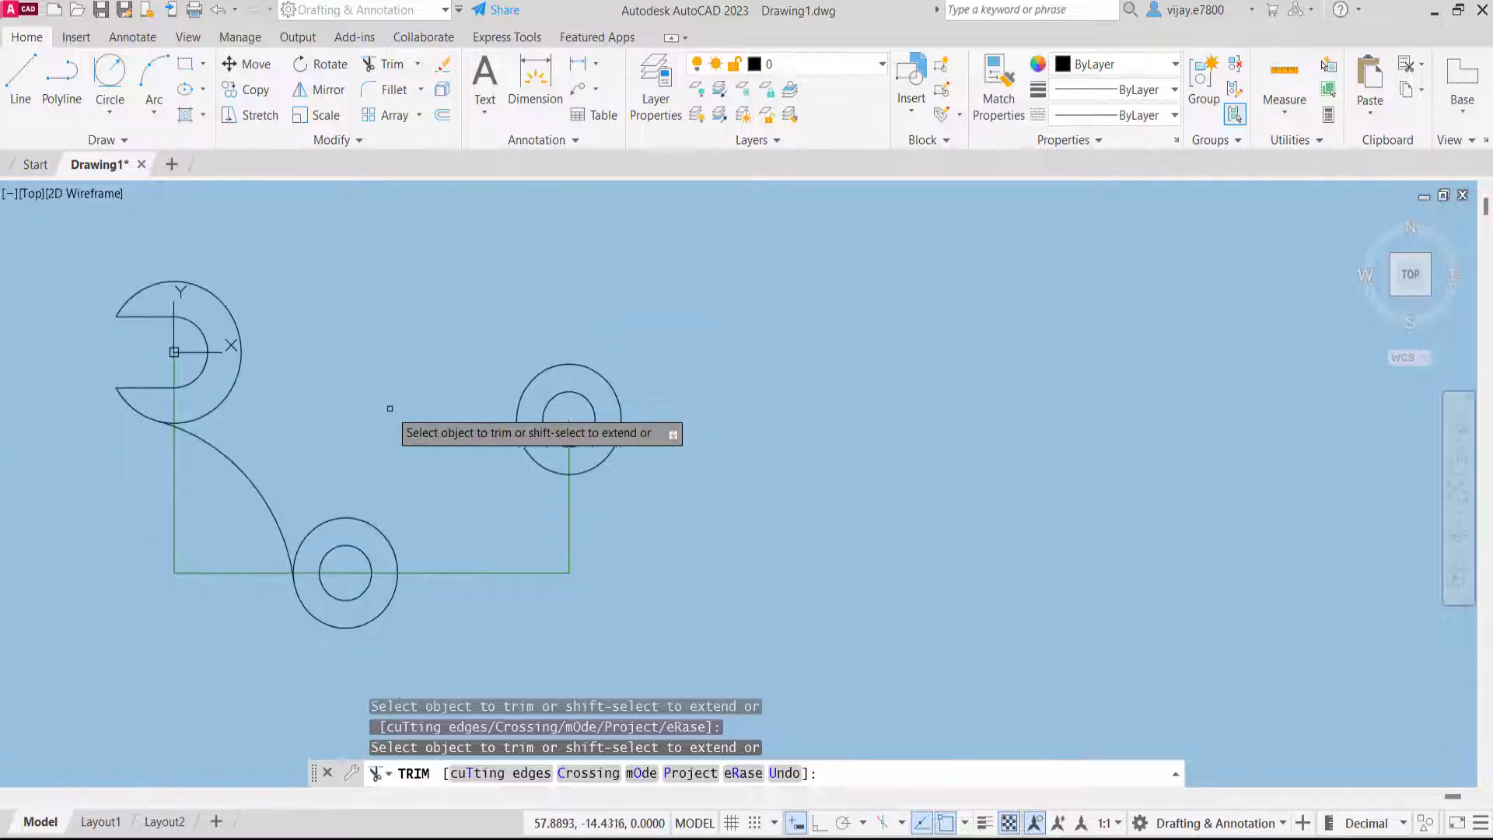
click(21, 82)
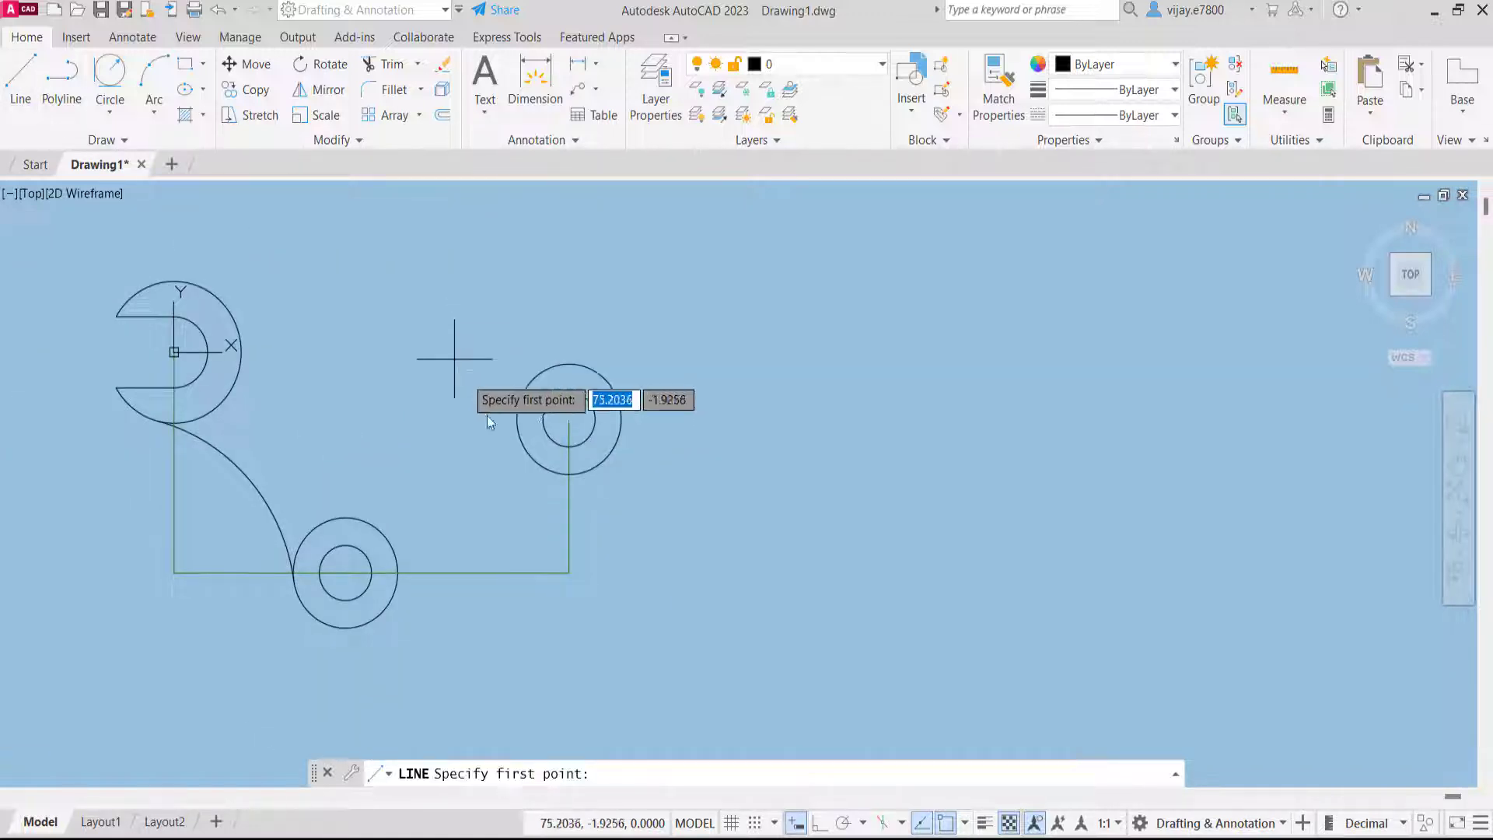
click(569, 474)
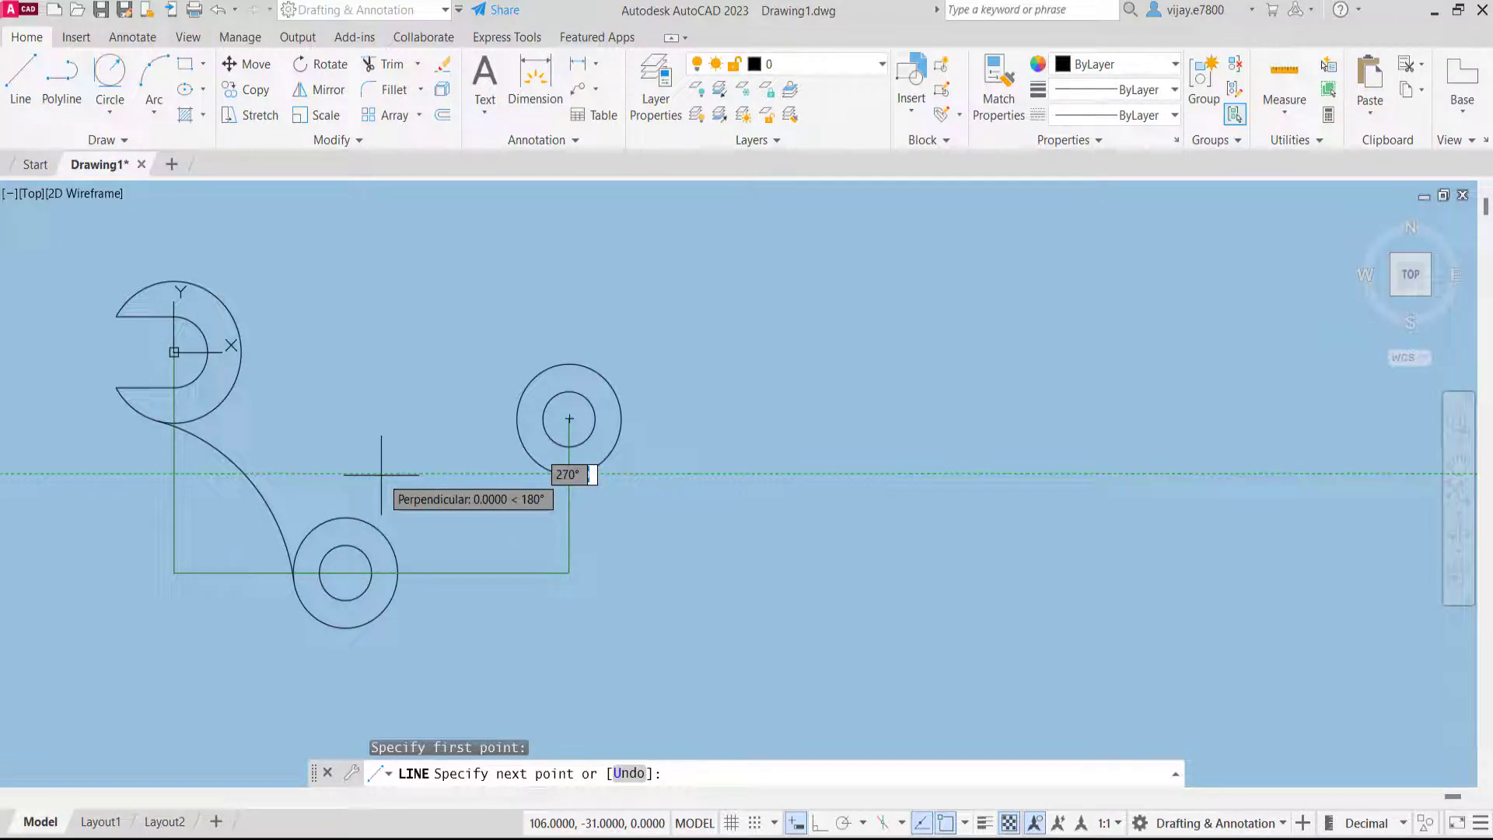
text(<)
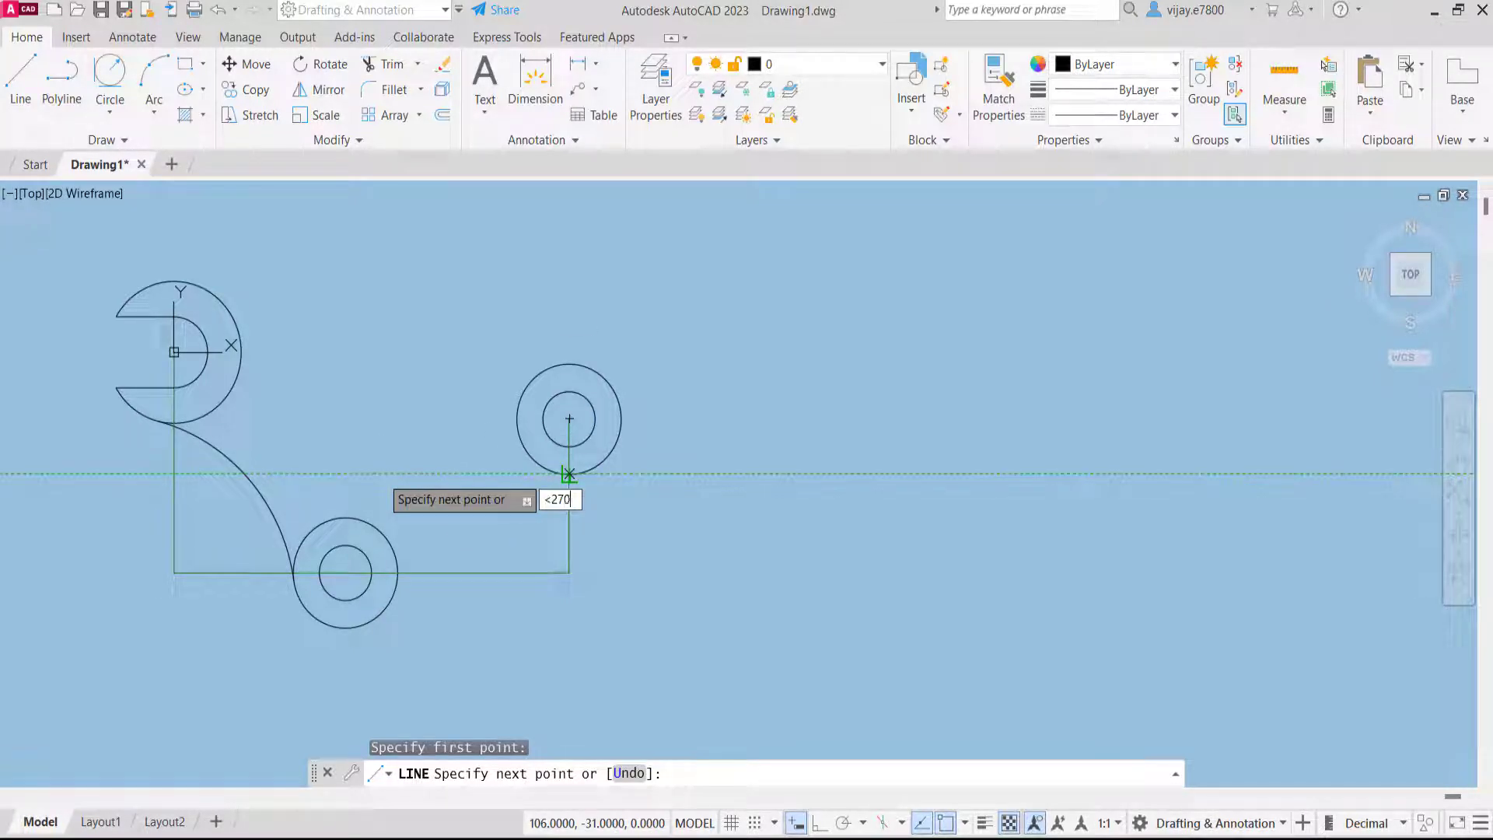
text(270)
key(Return)
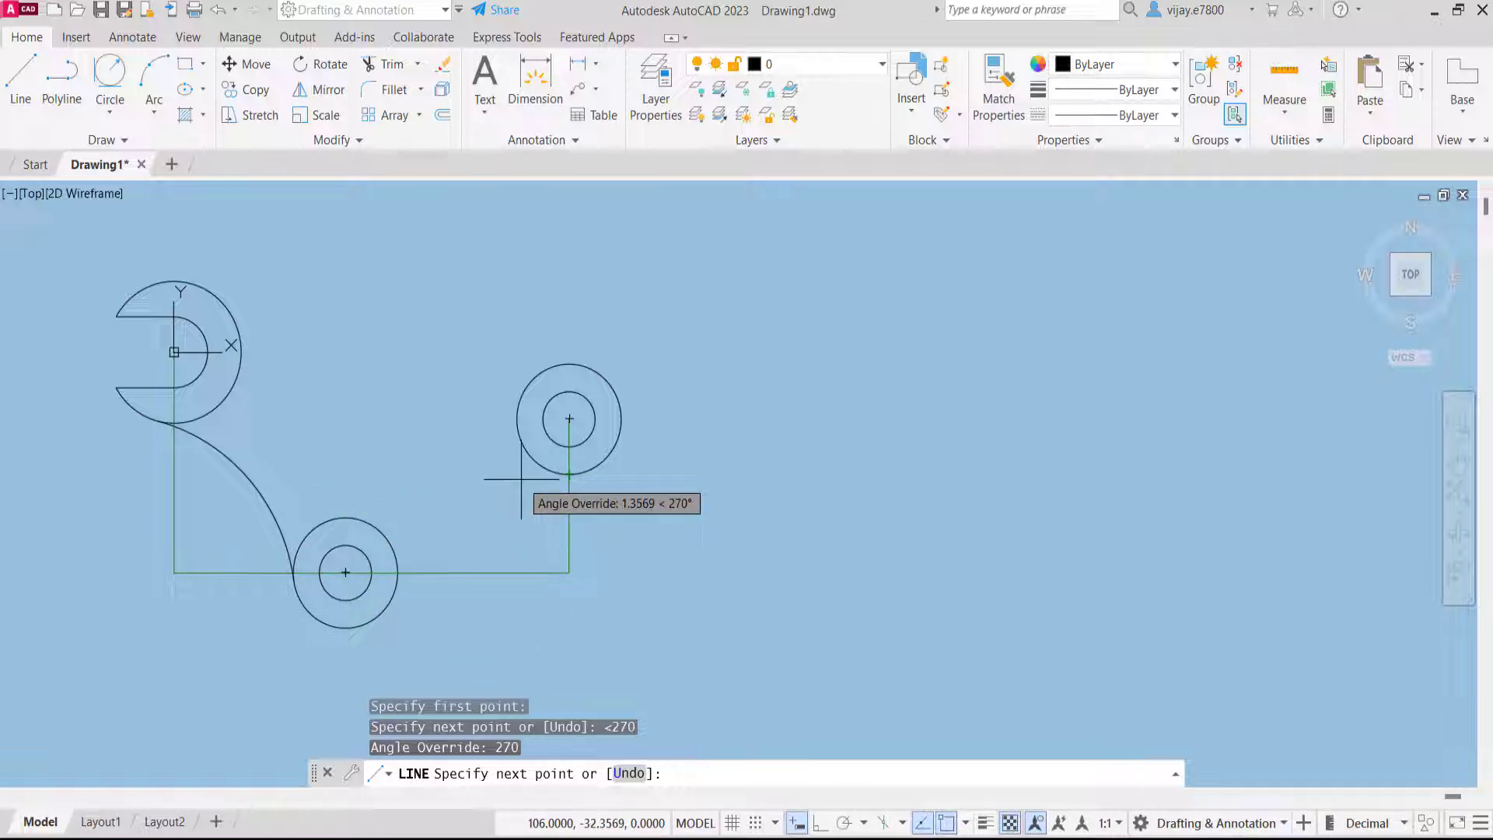
key(ctrl+z)
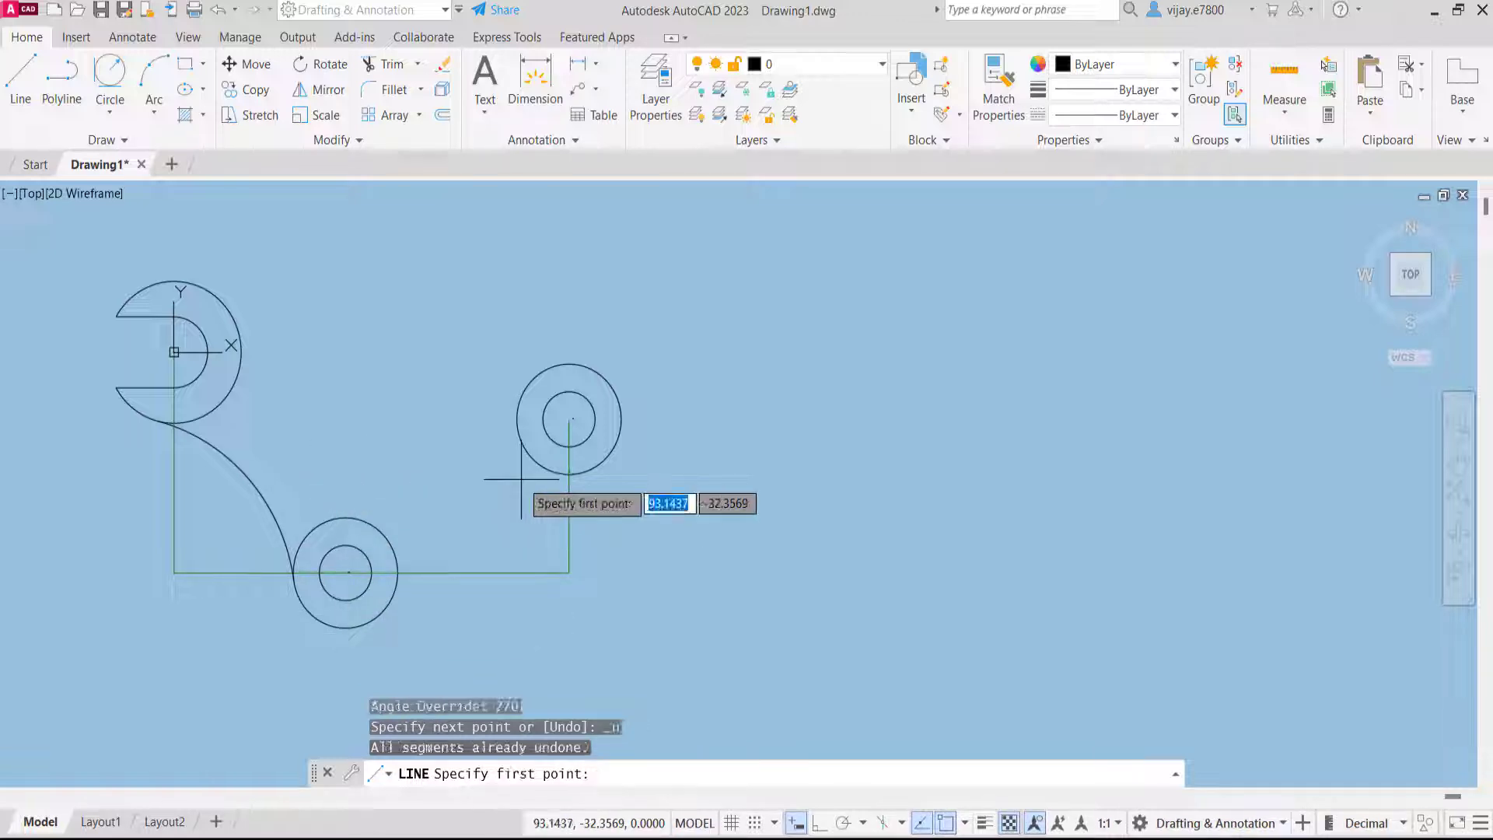
Draw a line at 180° from the bottom of the copied outer circle to above the lower circles, and finish the line
click(567, 473)
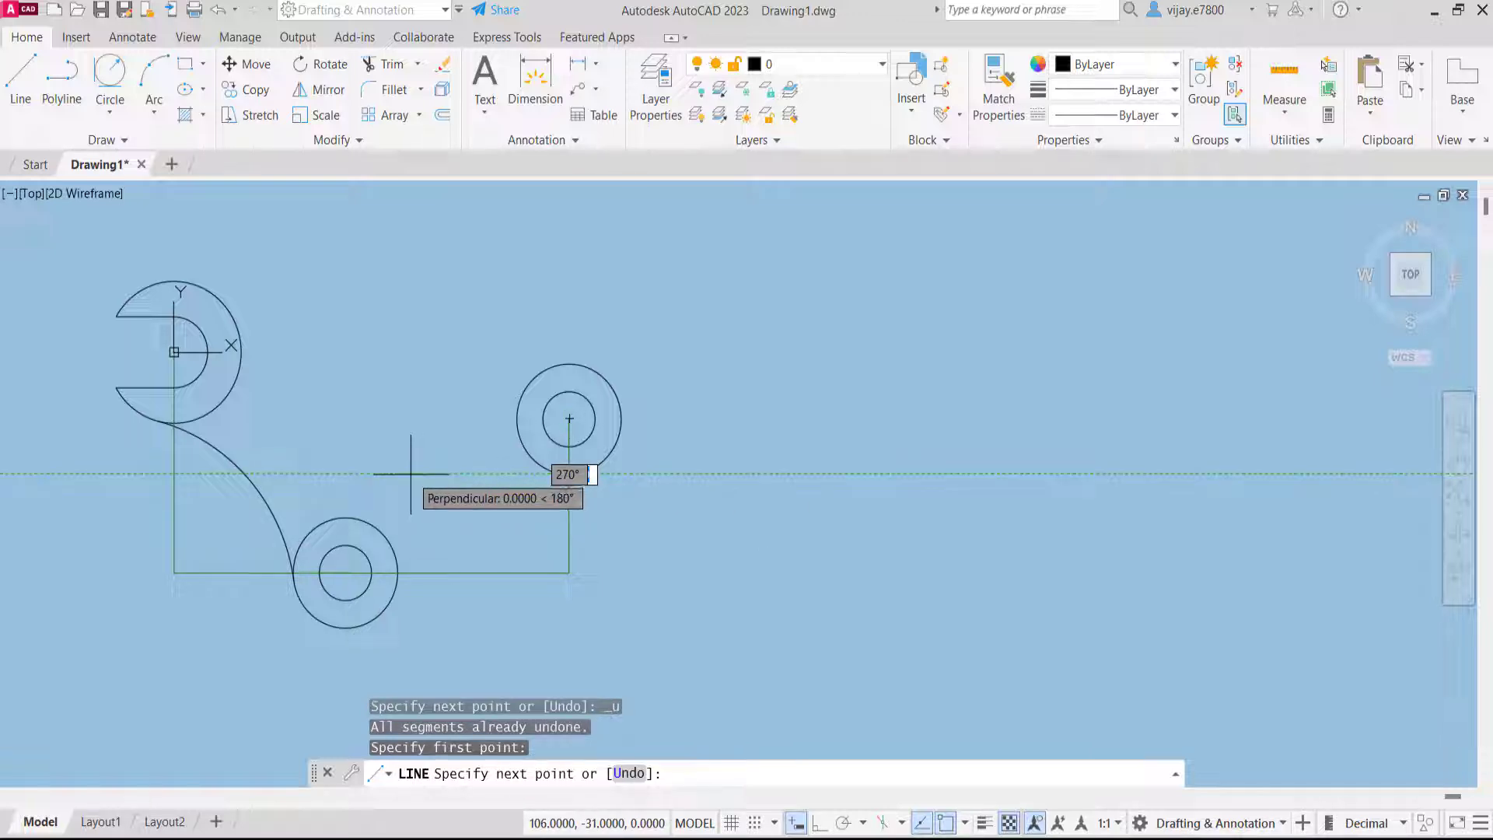
text(<180)
key(Return)
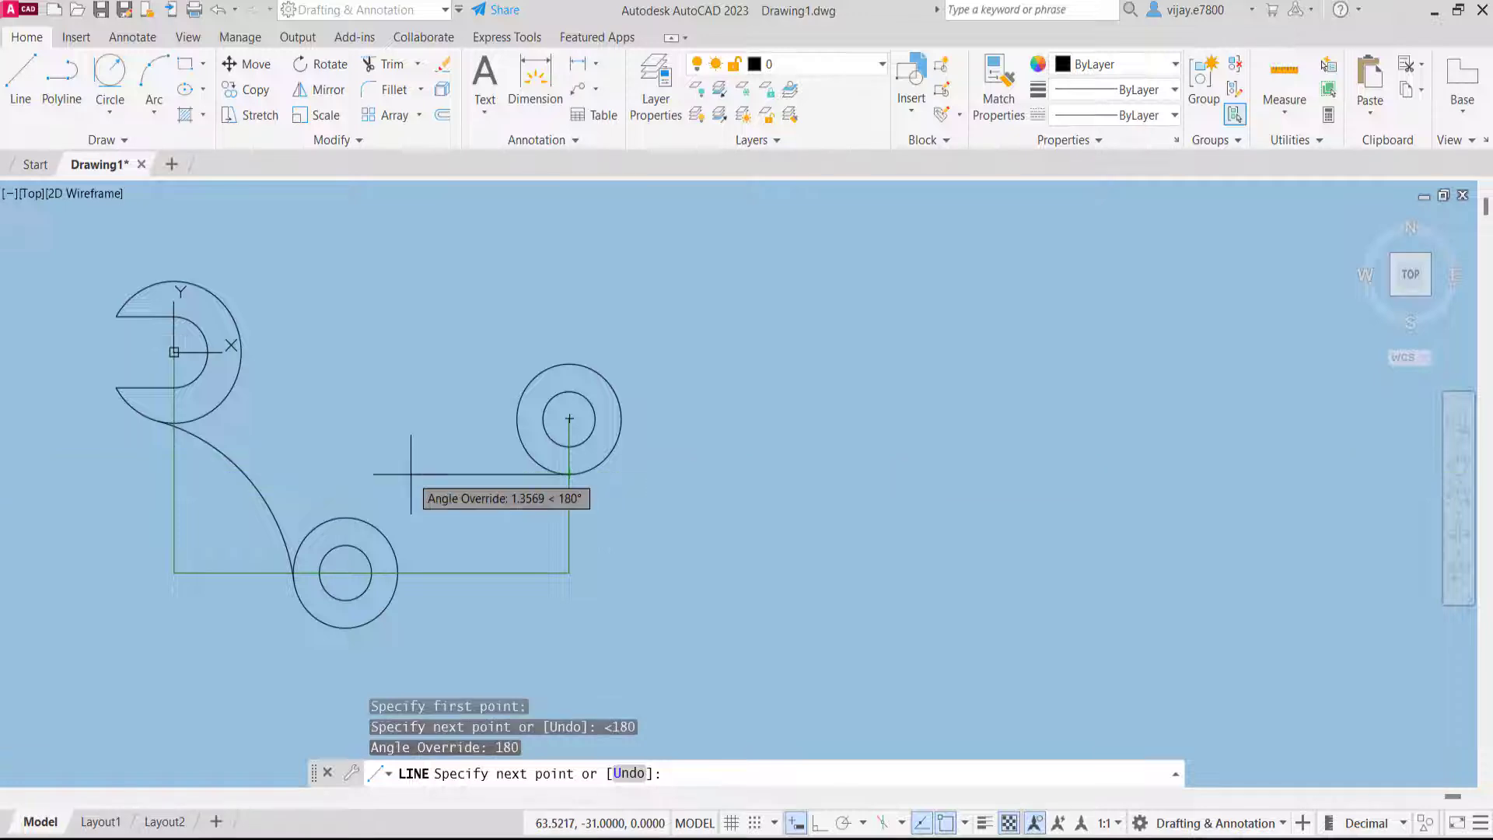
click(338, 473)
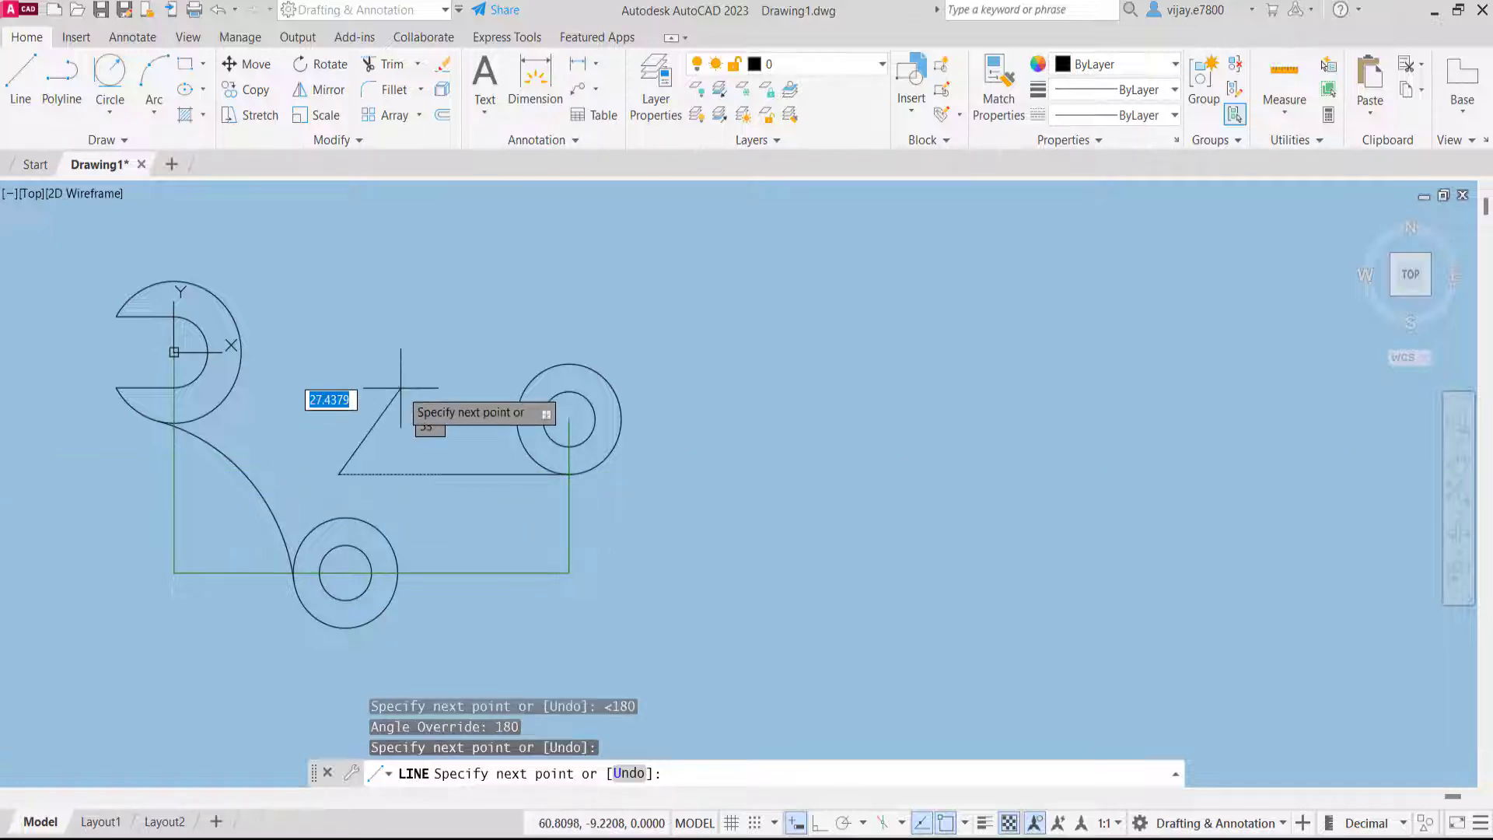
right_click(401, 389)
click(432, 405)
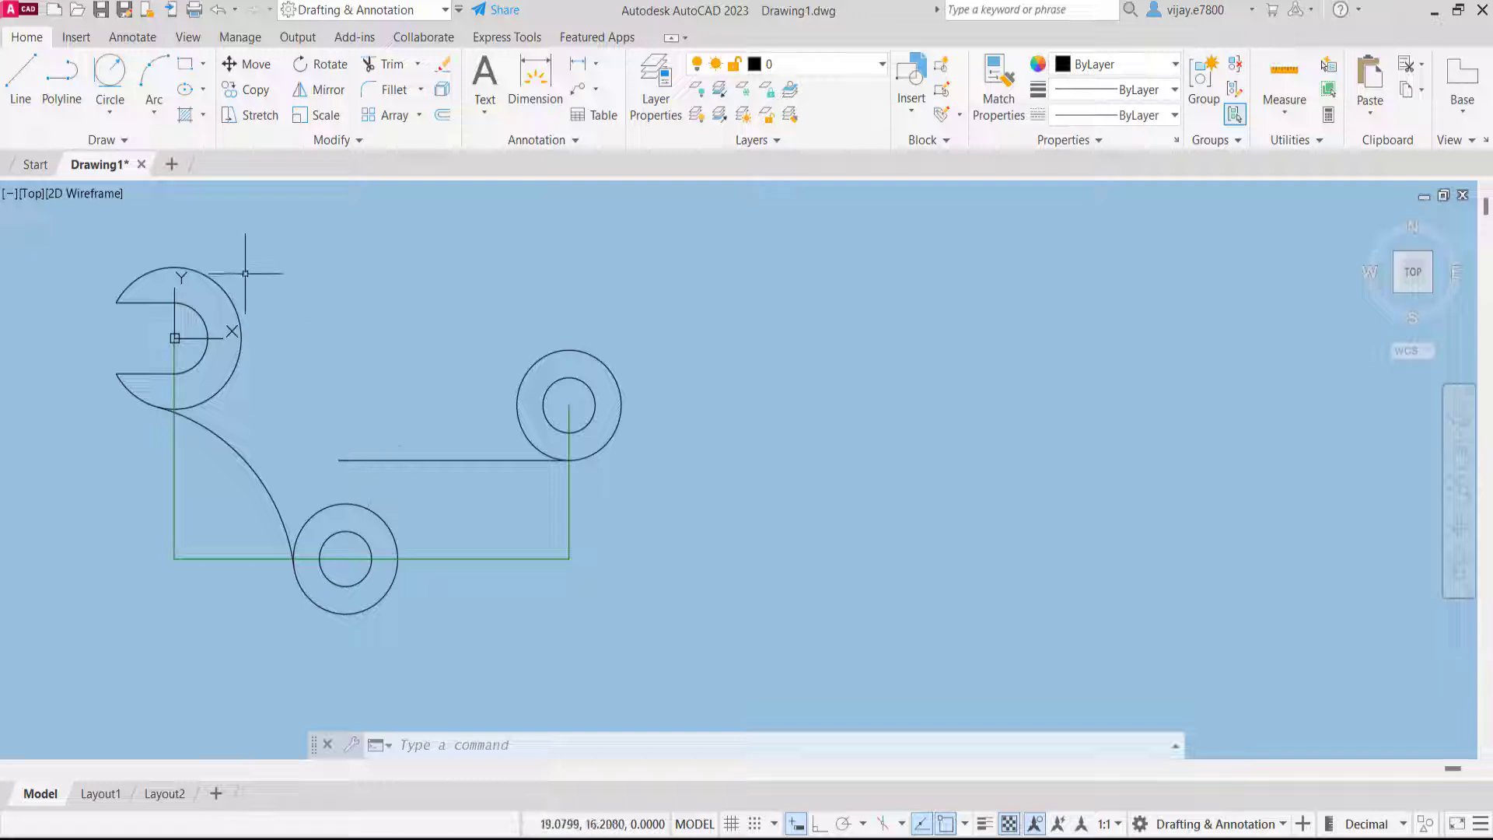
Fillet the lower outer circle and the horizontal line with a radius of 8
click(362, 93)
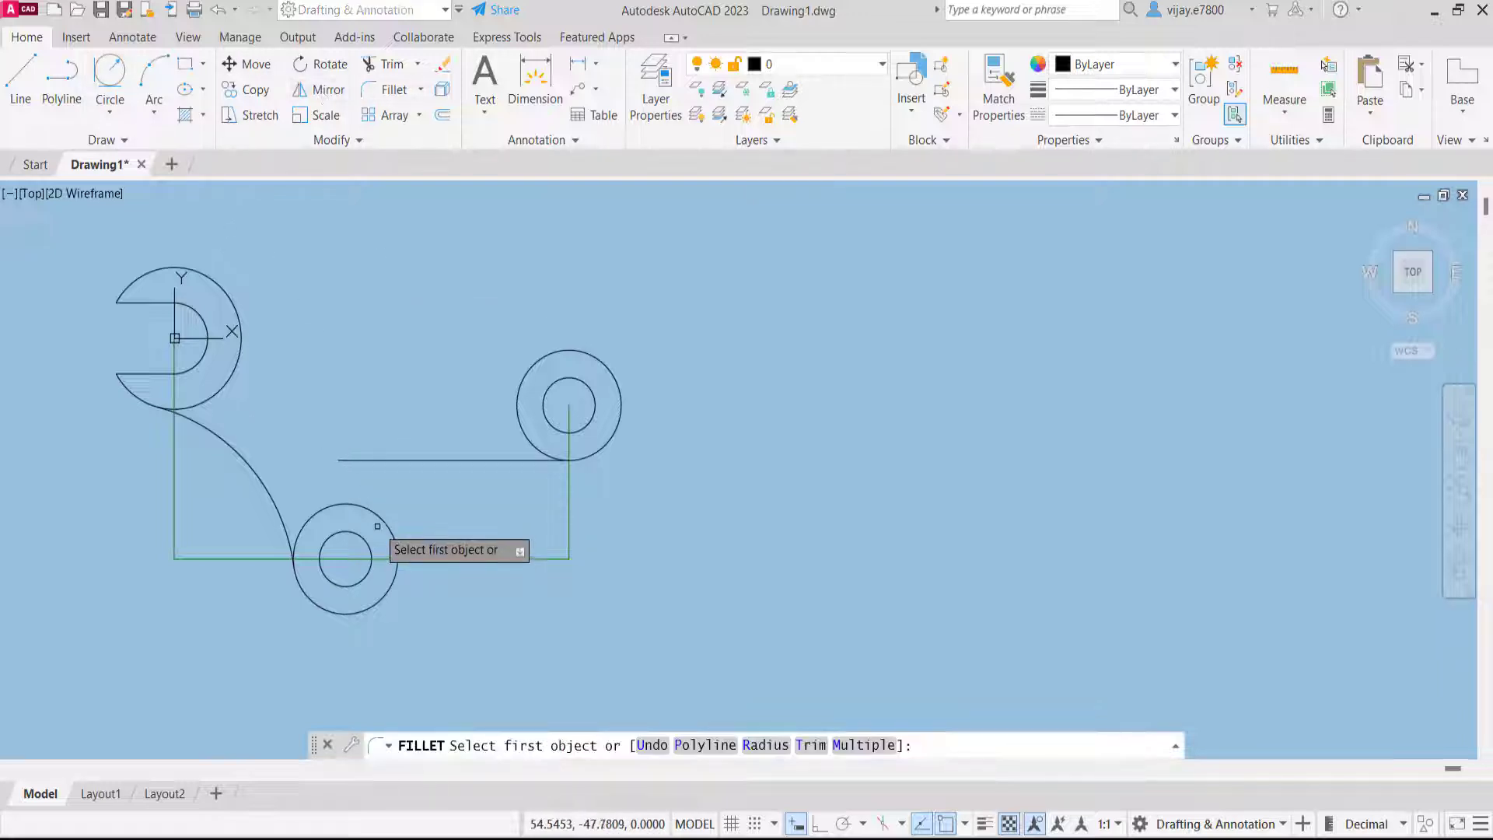
click(768, 747)
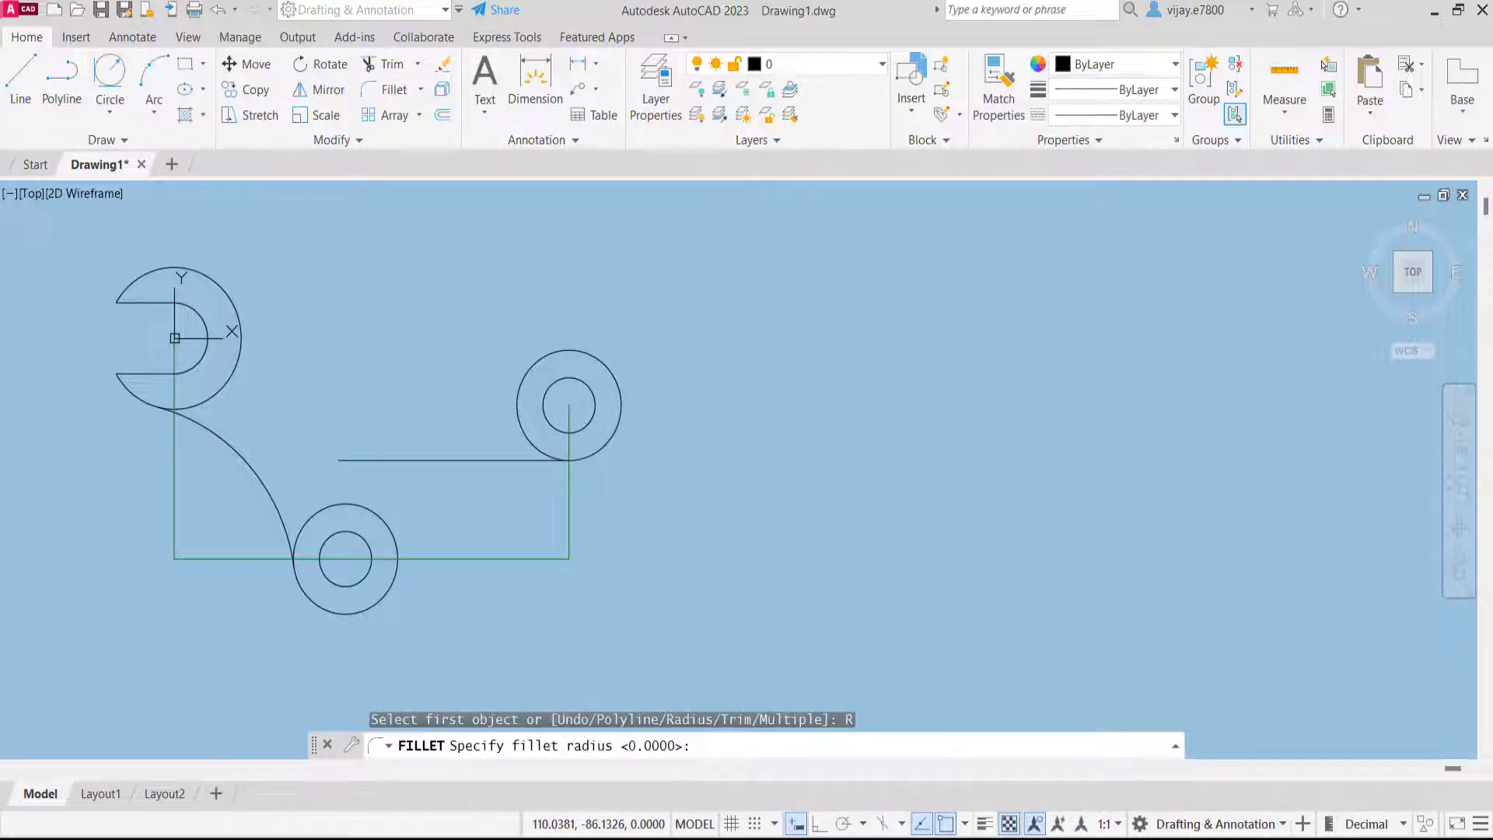
text(8)
key(Return)
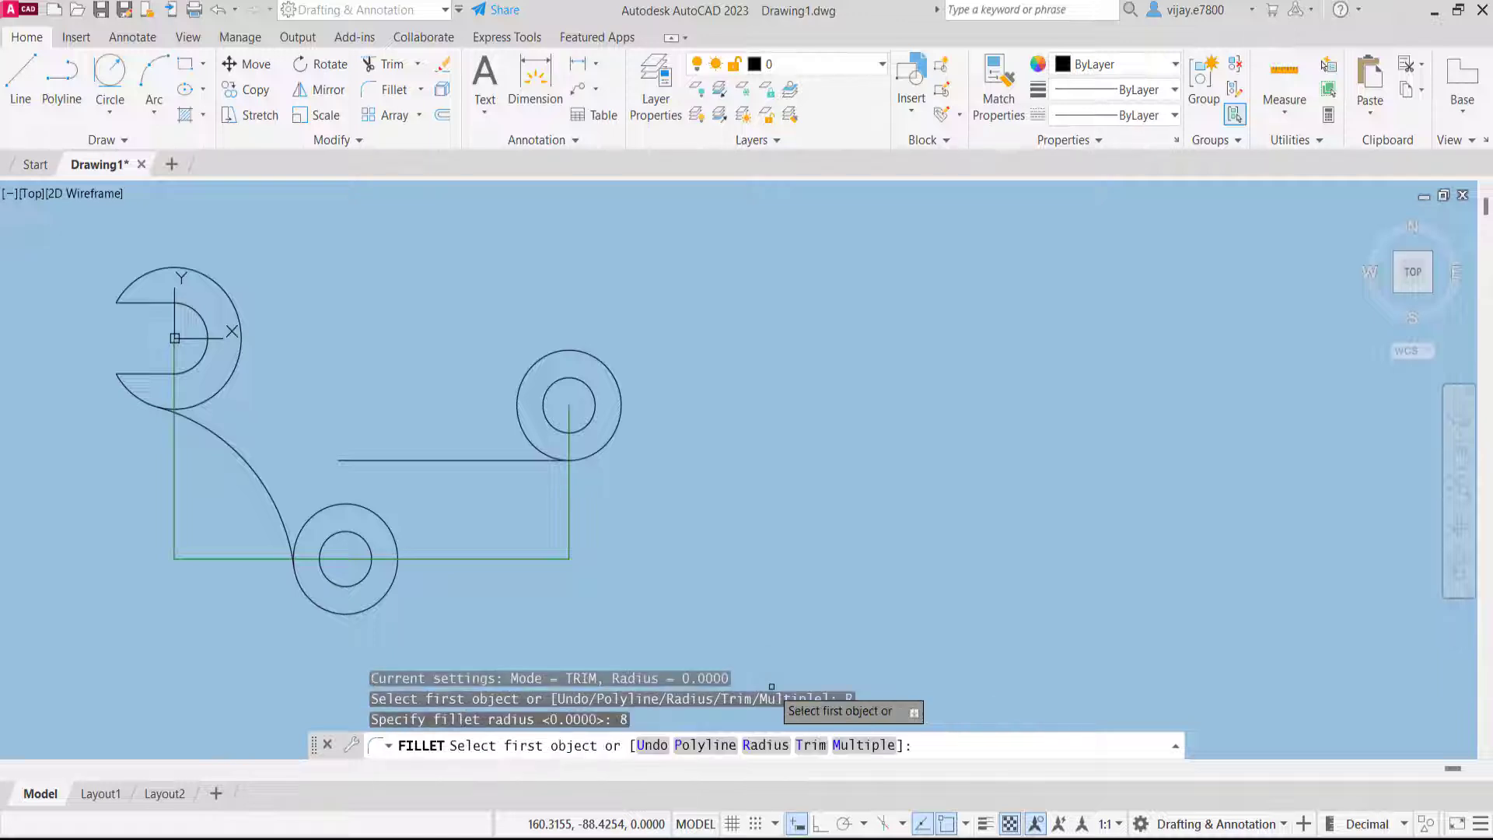
click(365, 504)
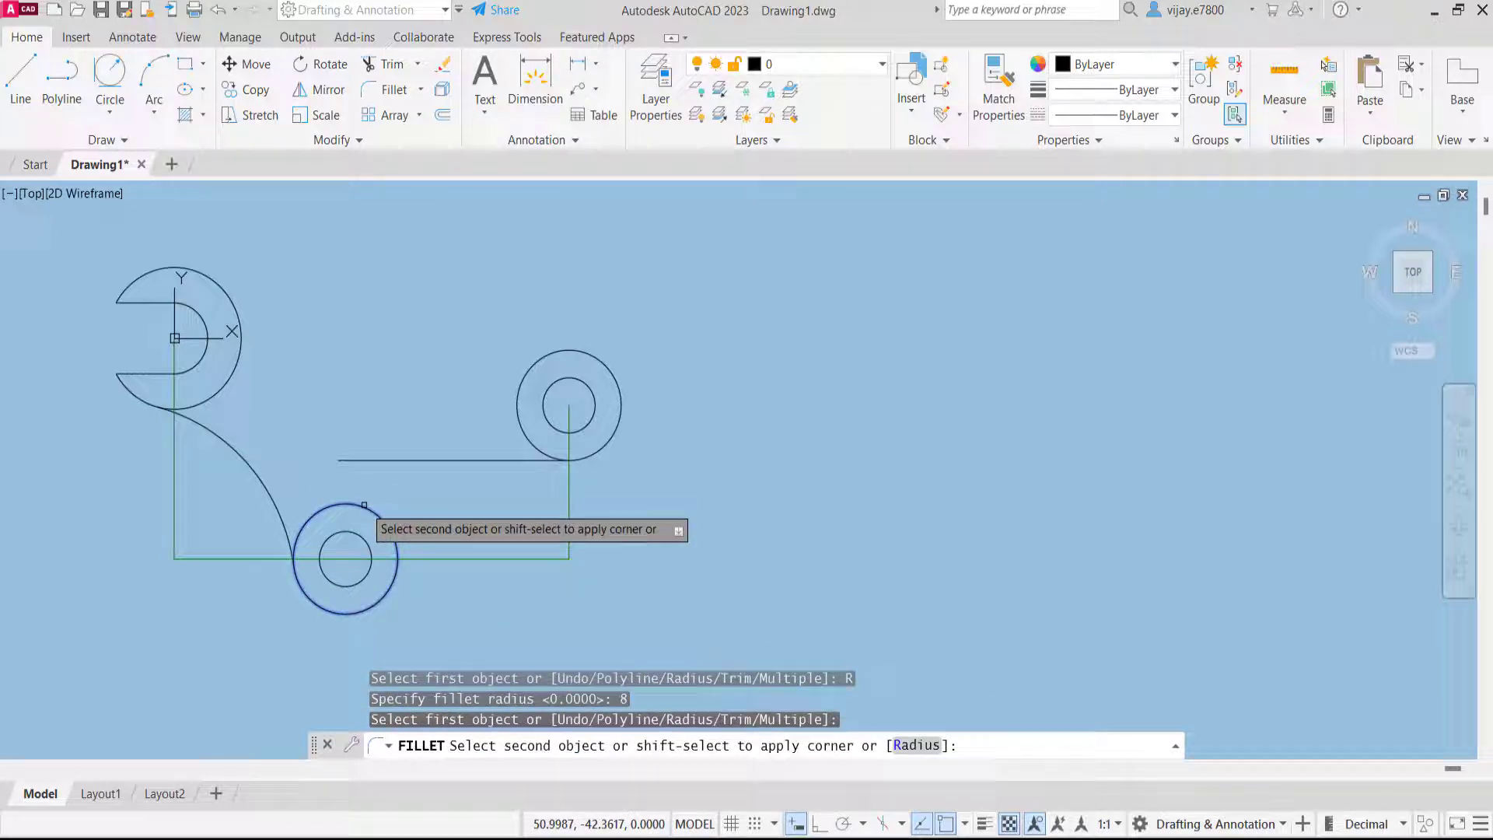
click(389, 460)
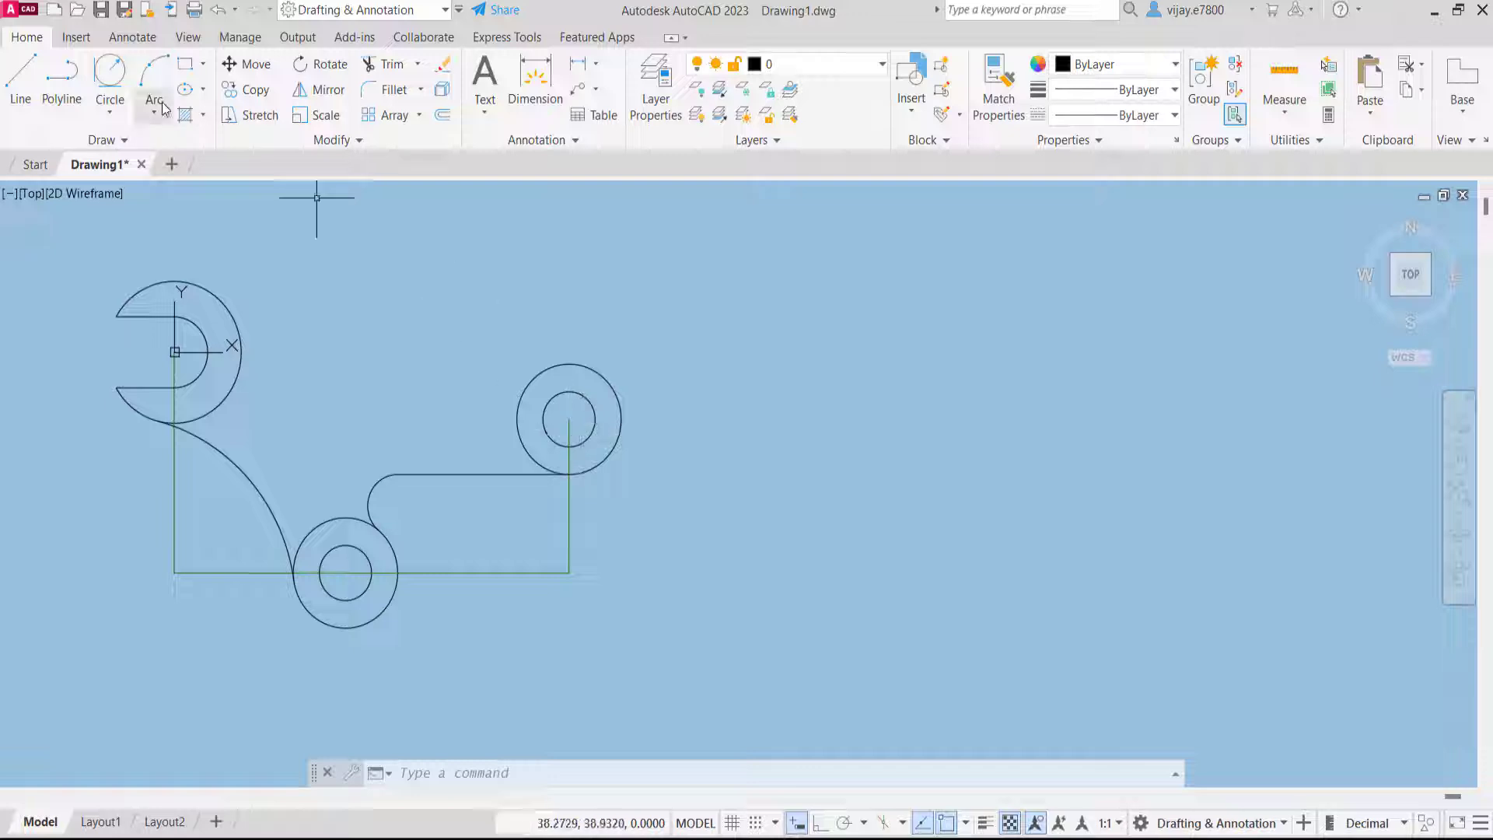
Draw a 42-unit line at 180° on the Dimensions layer from the centre of the copied circles, and make layer 0 current again
click(21, 78)
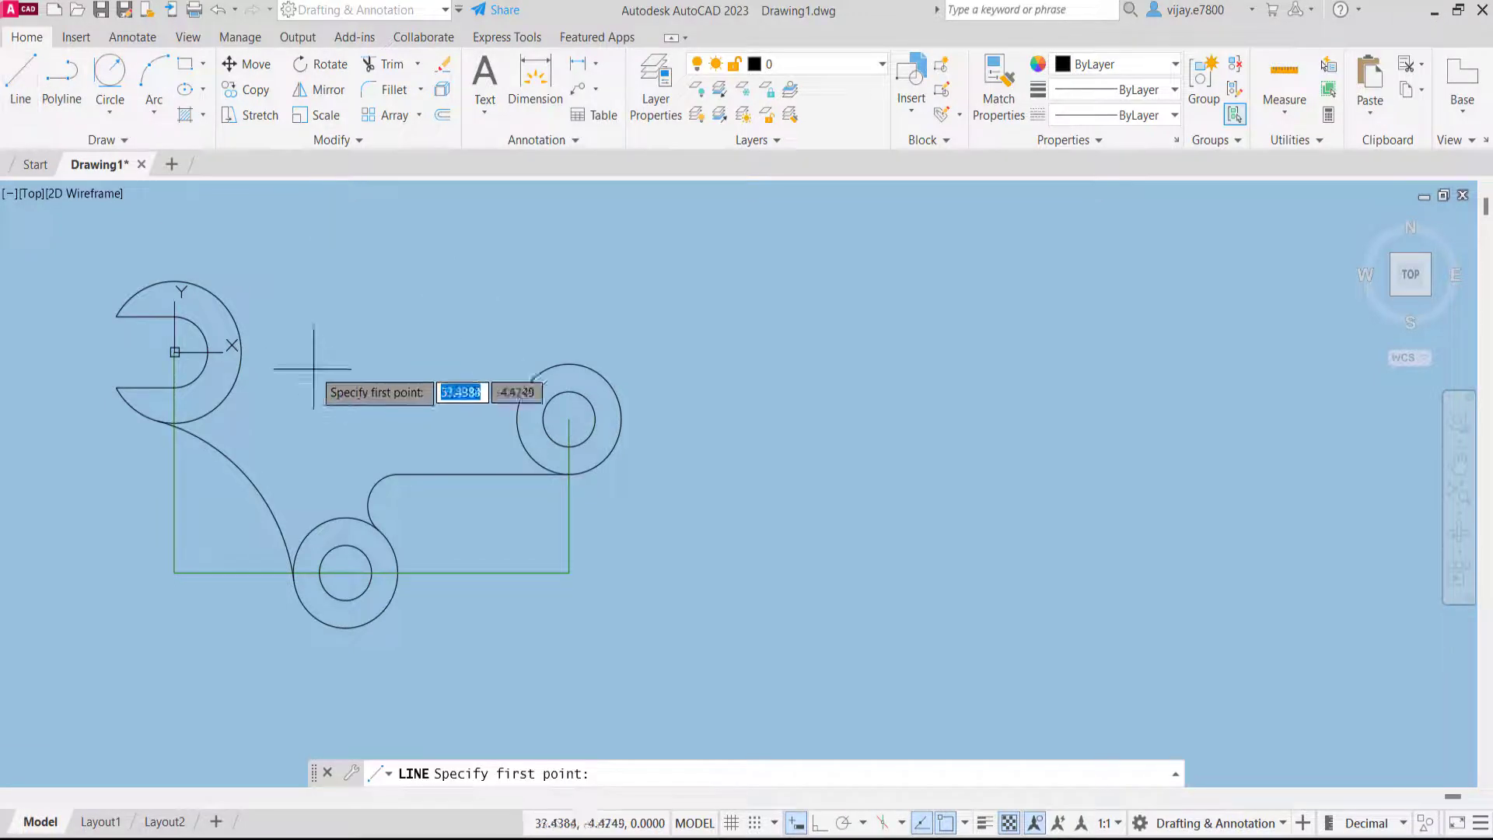
click(829, 71)
click(777, 110)
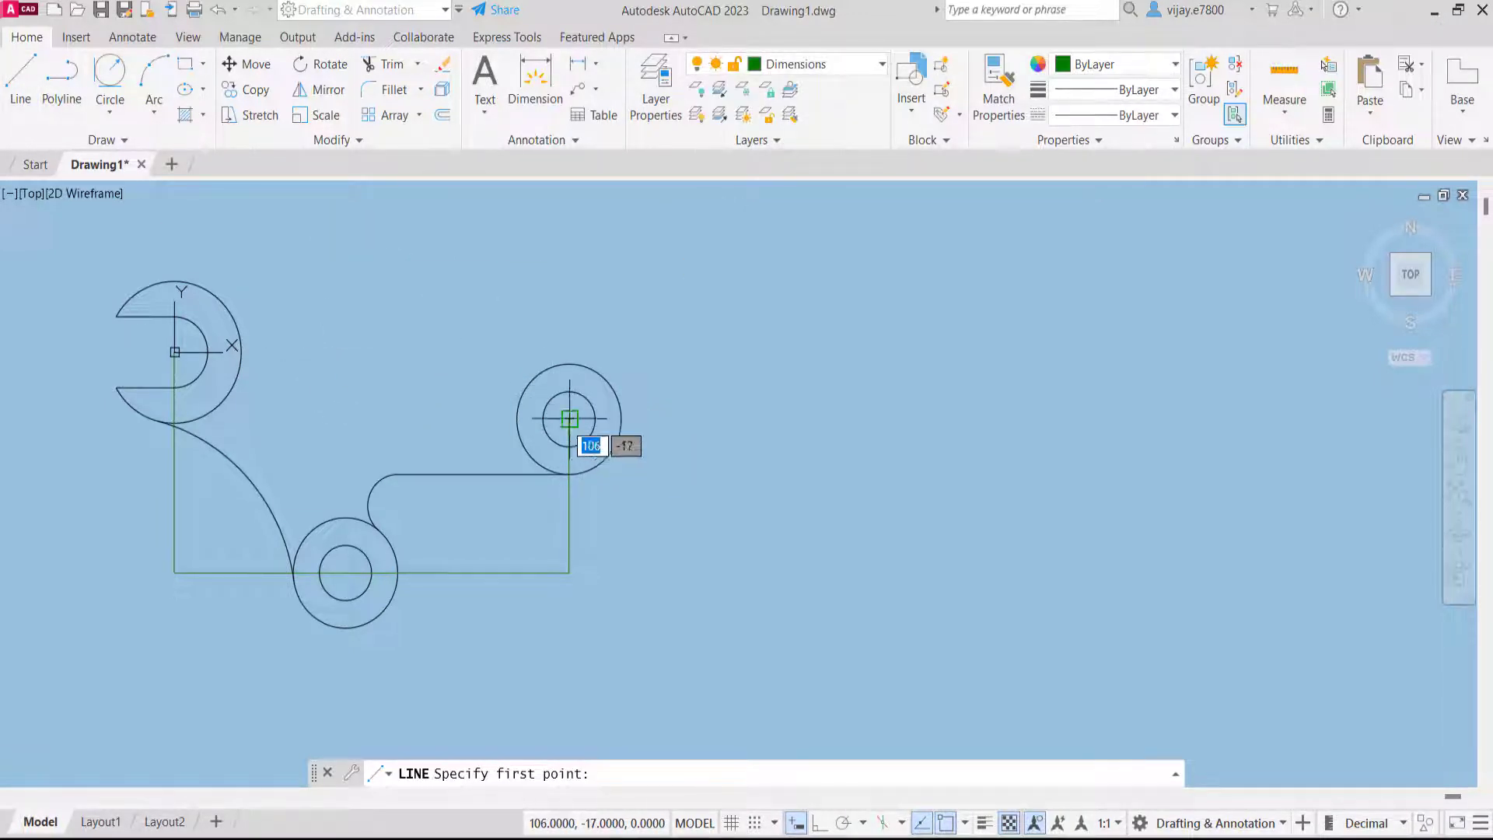
click(569, 419)
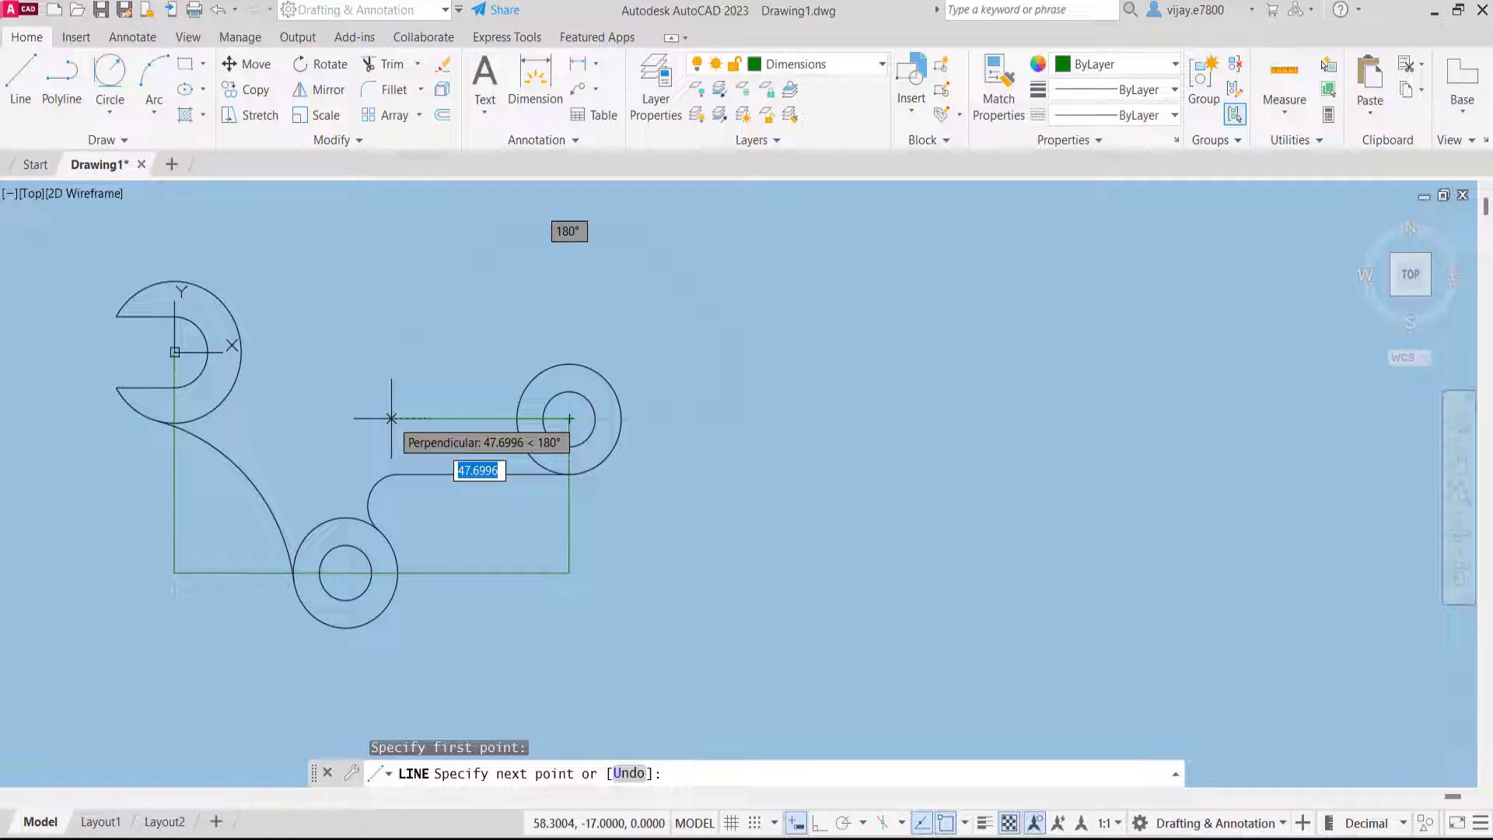
text(42)
key(Tab)
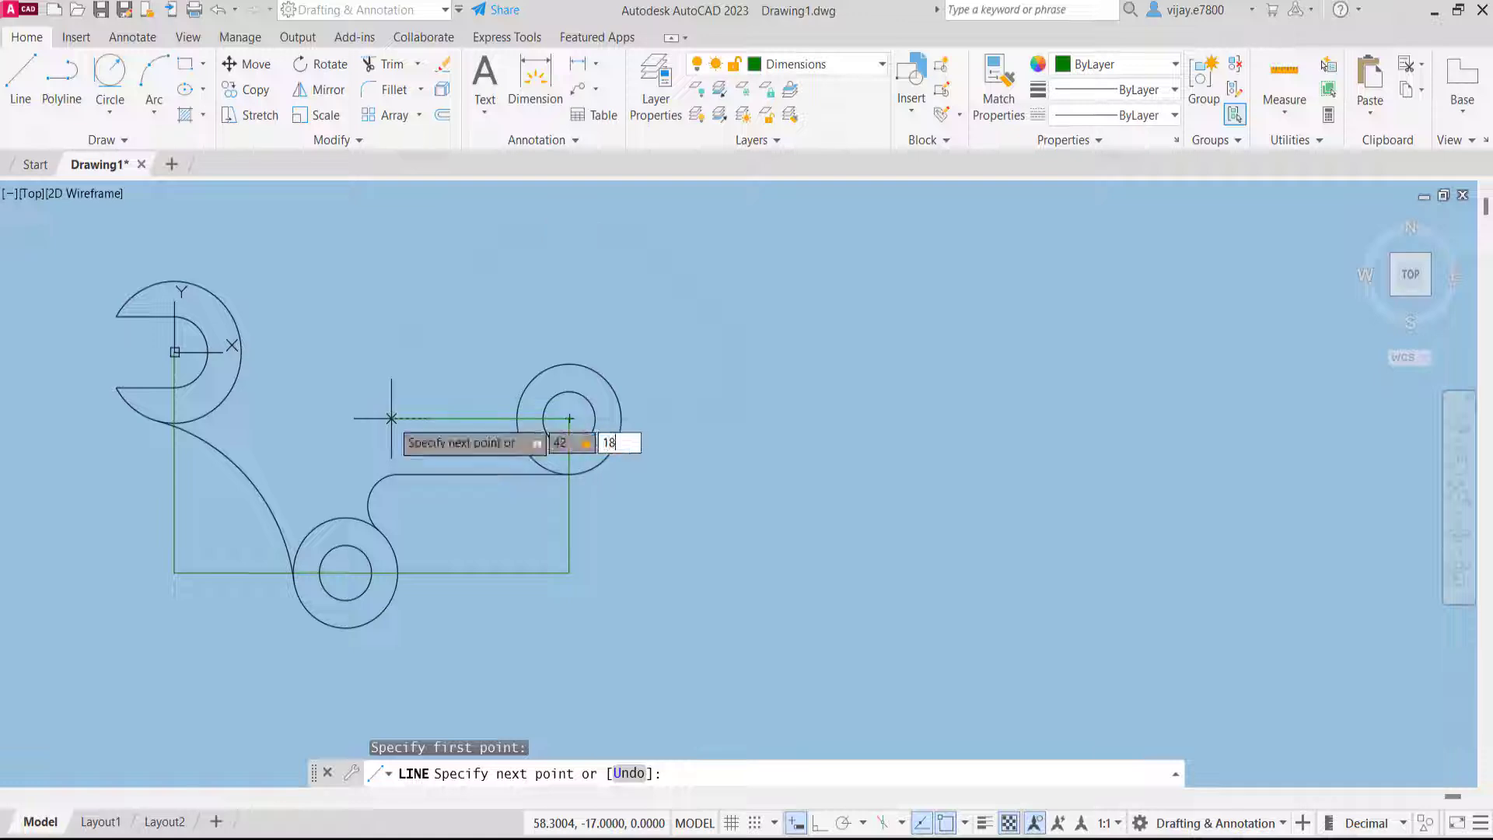
key(Return)
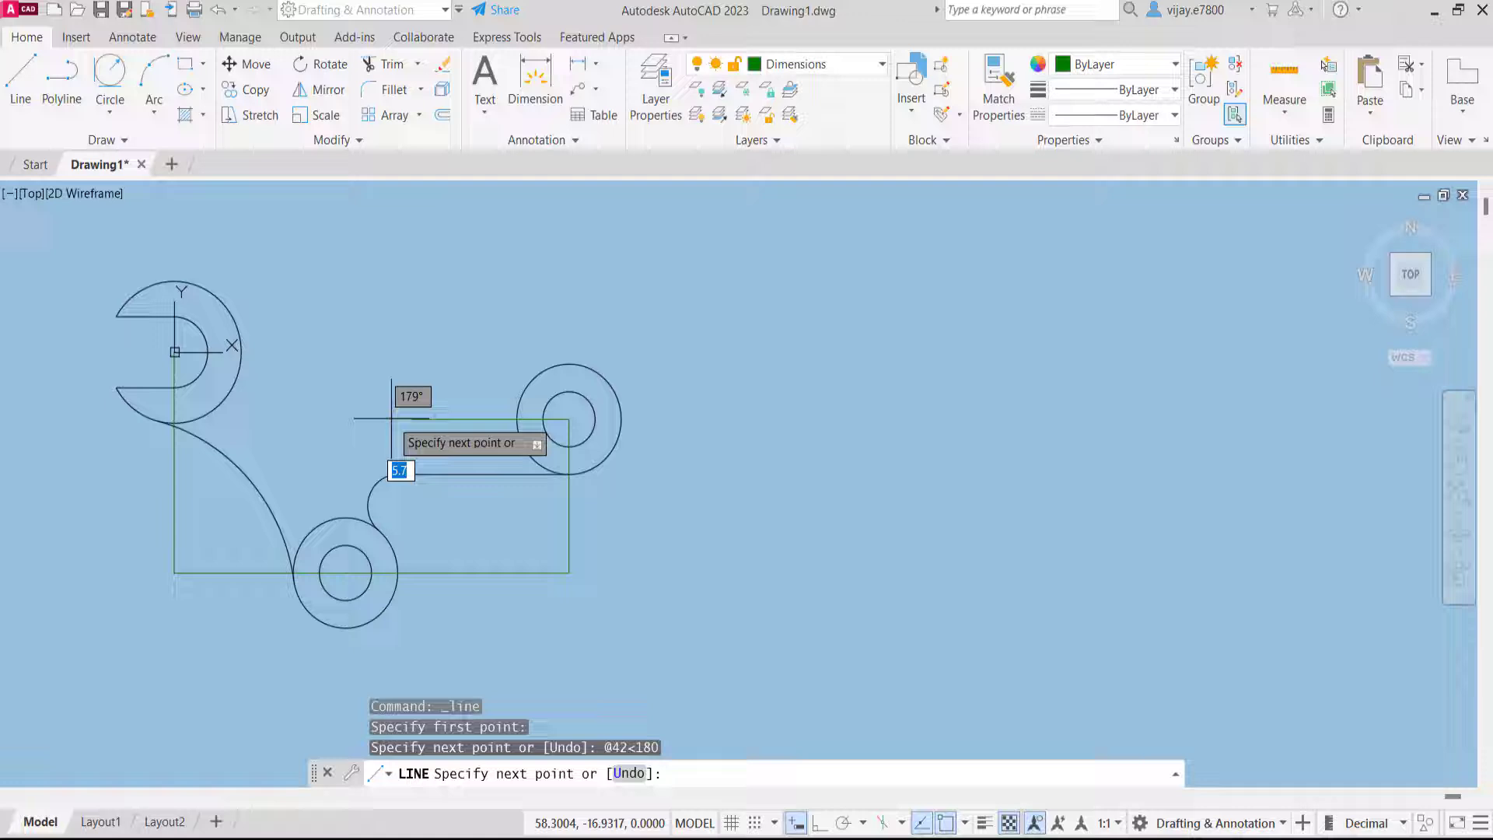
right_click(408, 370)
click(462, 383)
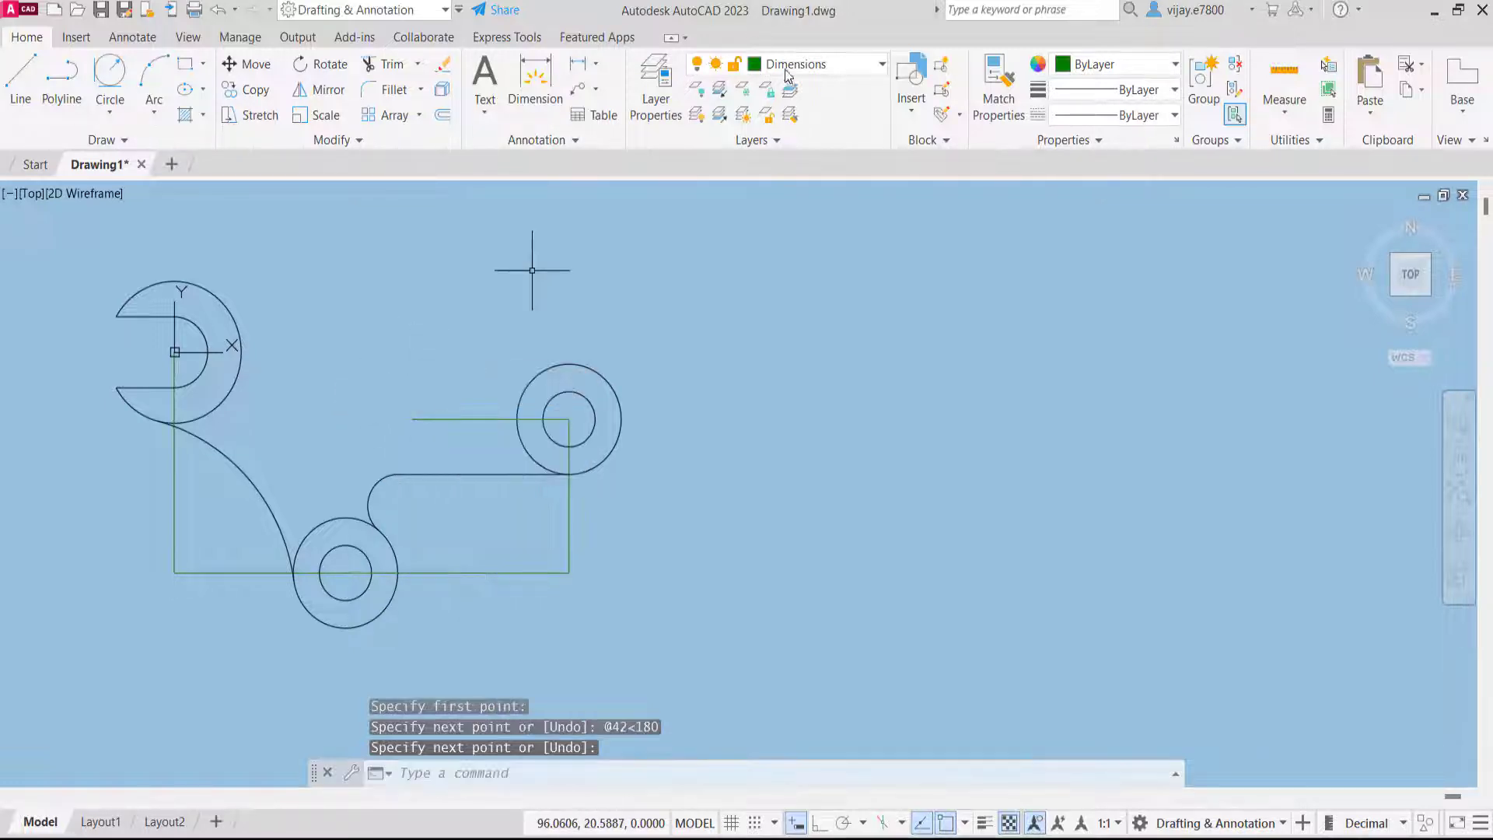
click(785, 70)
click(777, 81)
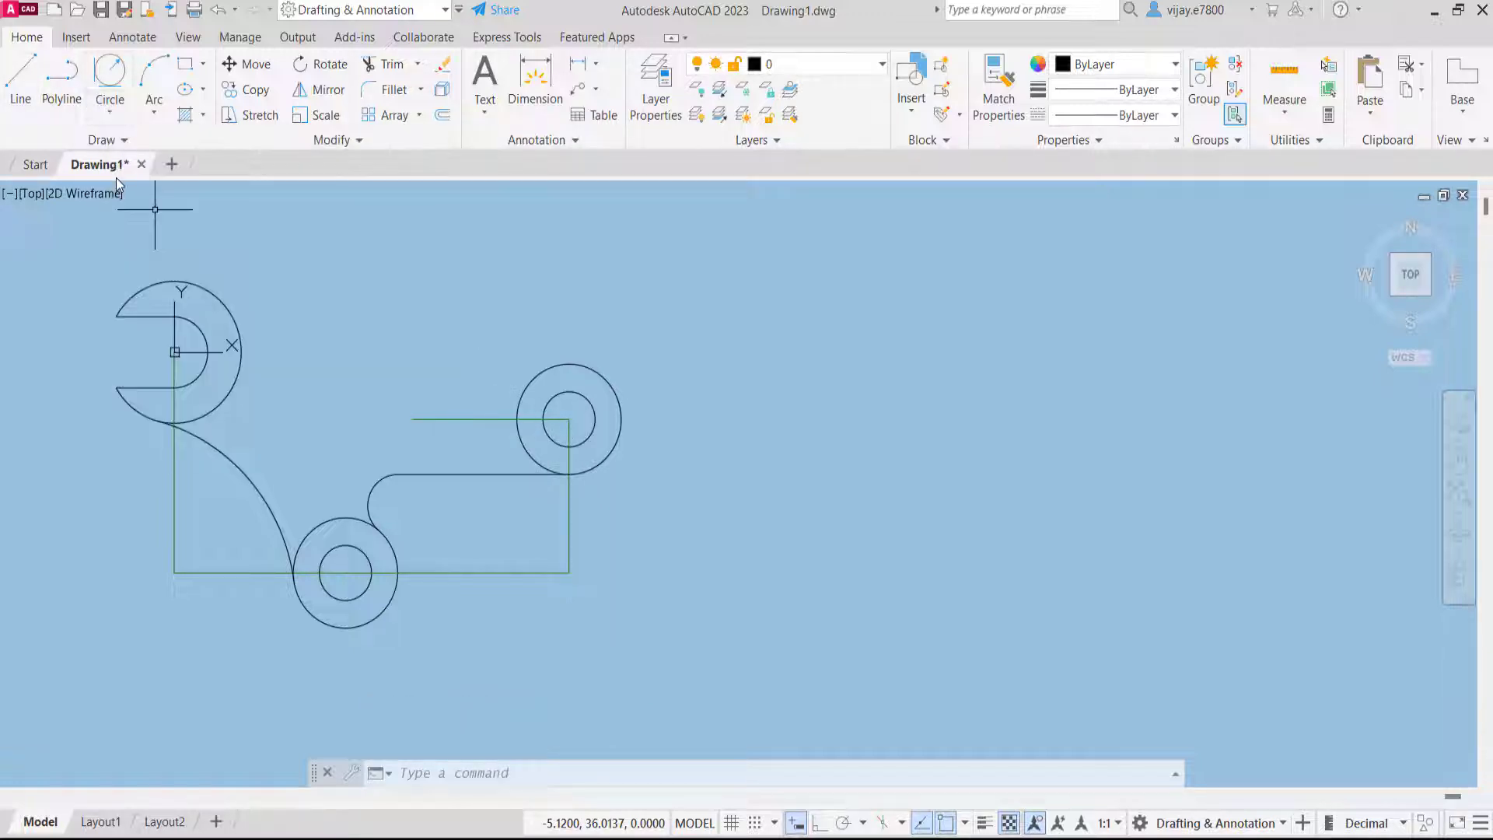
Draw a circle with a radius of 6 centred on the free end of the 42-unit construction line
click(110, 112)
click(136, 147)
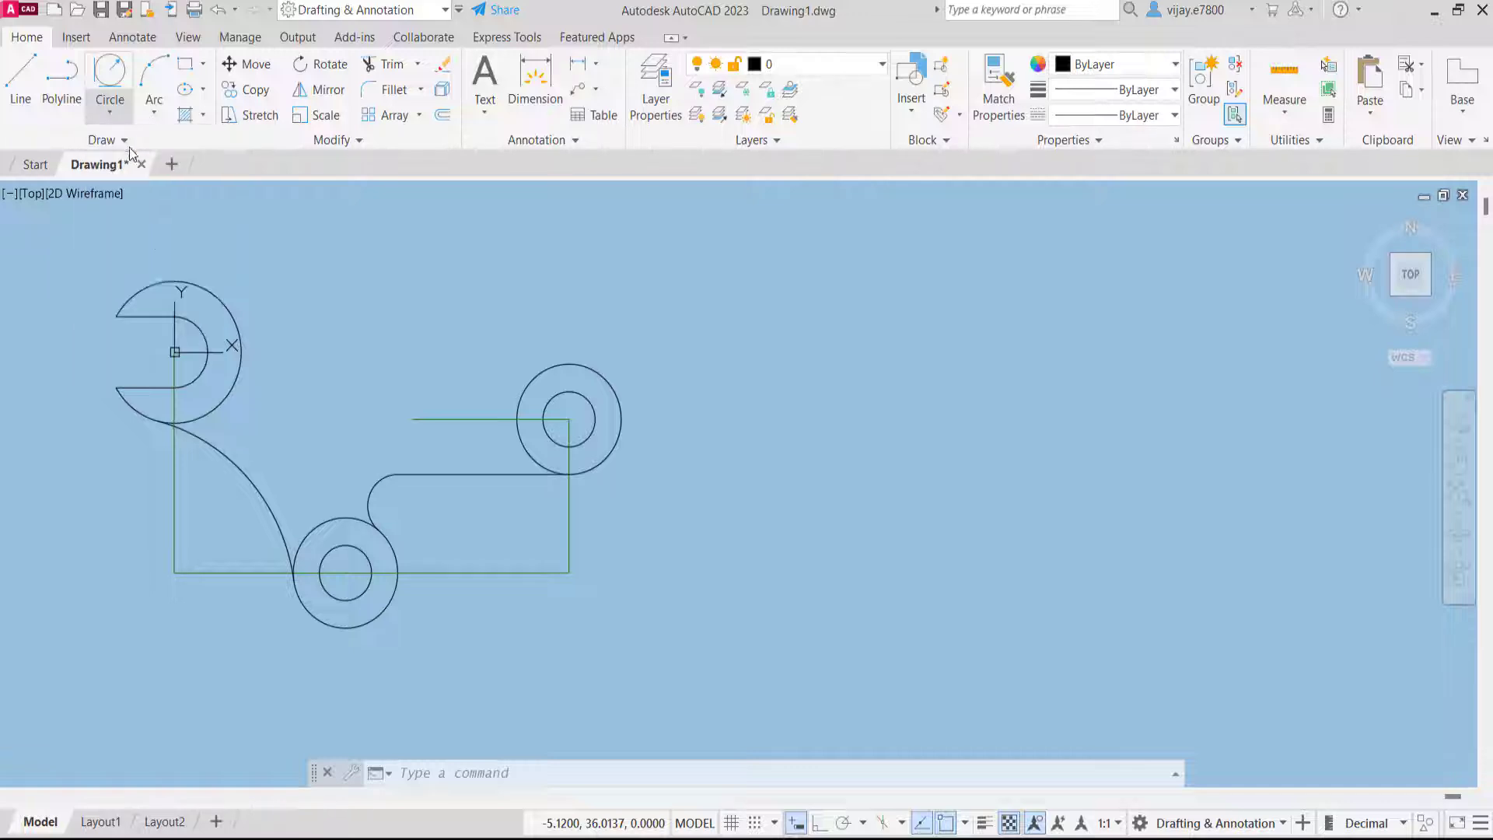
click(413, 418)
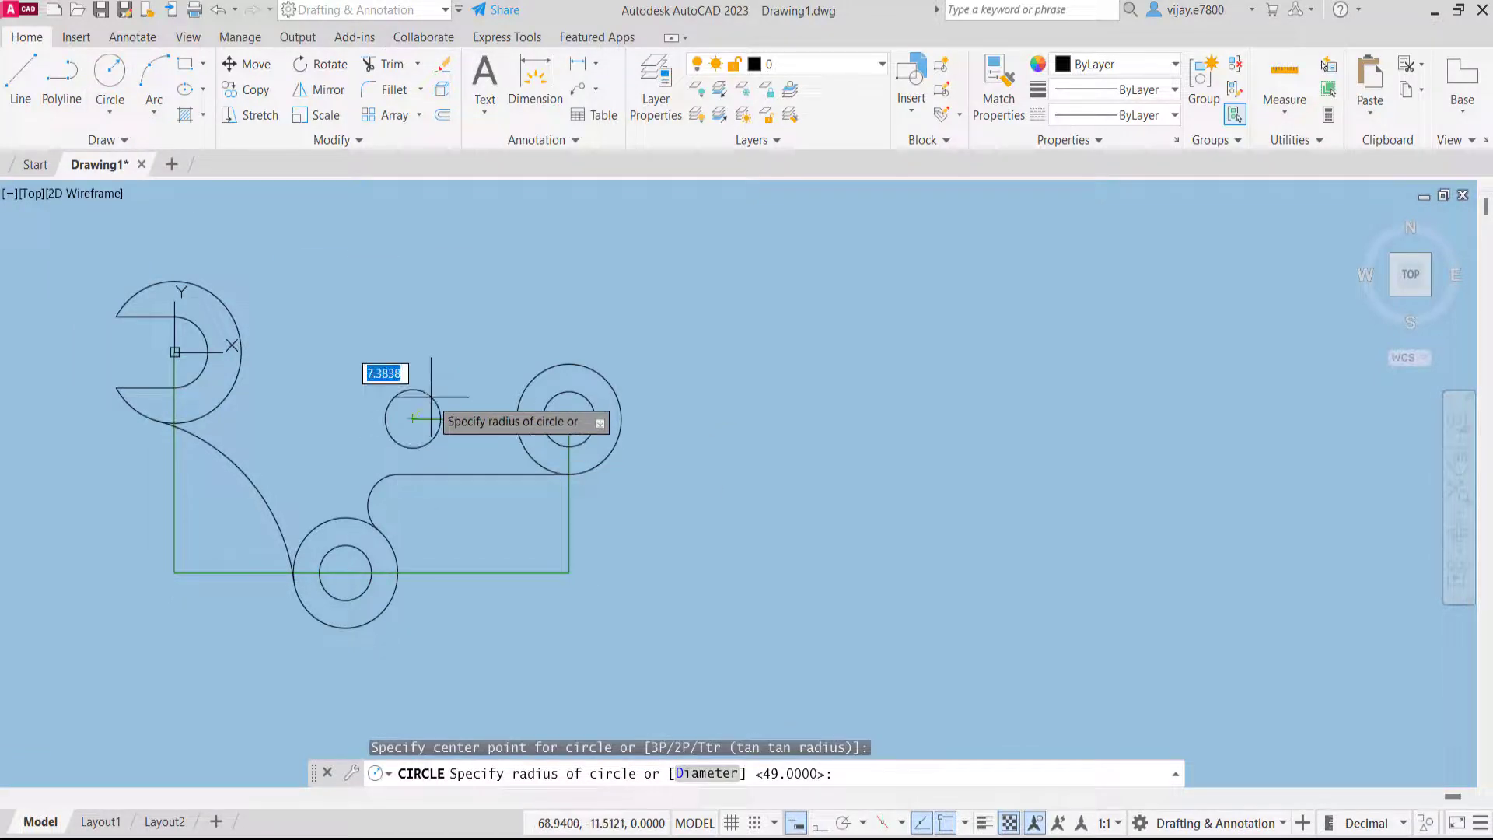
text(6)
key(Return)
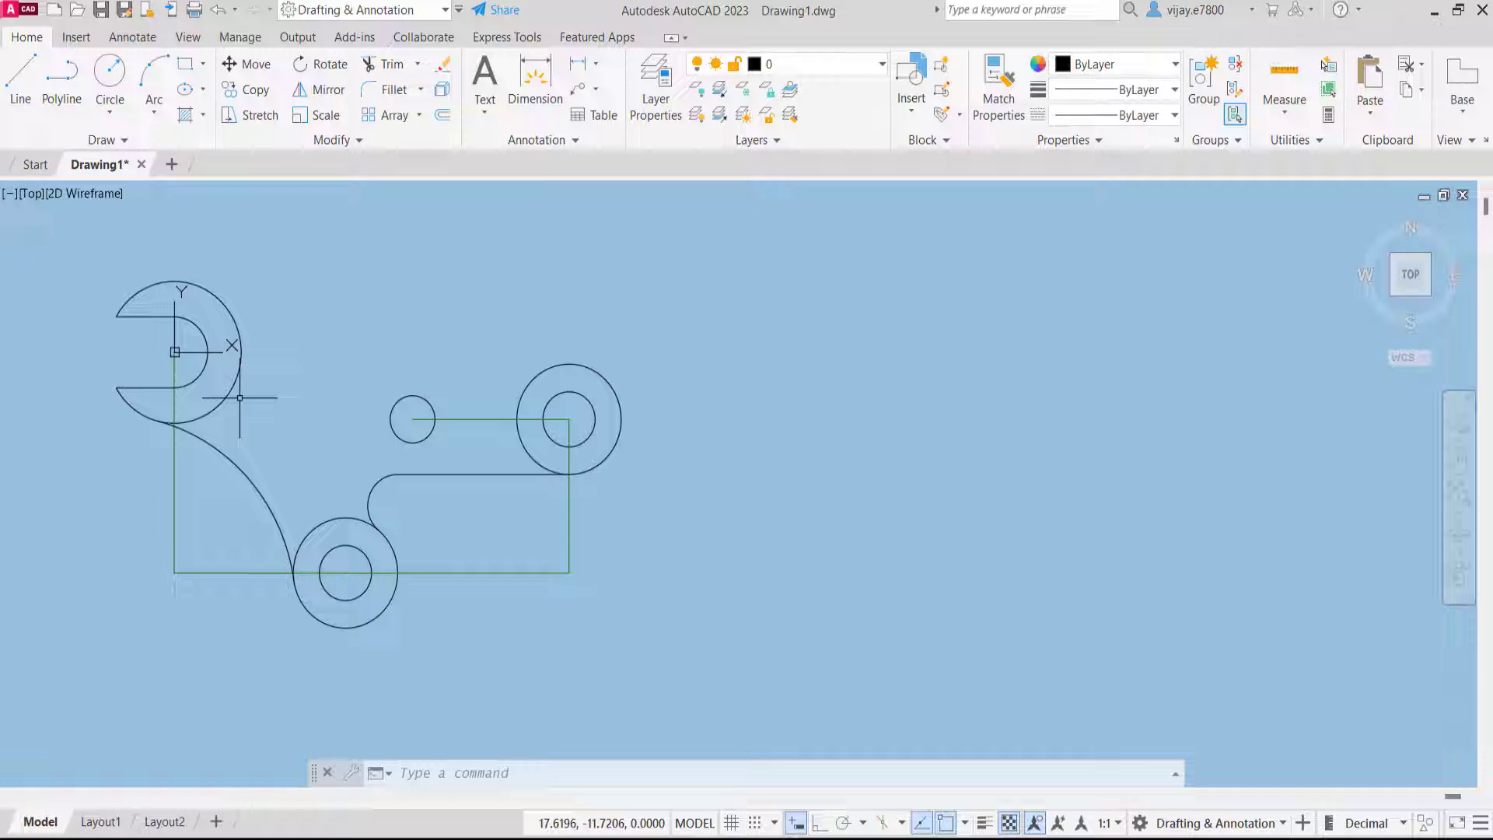
On the Dimensions layer, draw a 32-unit line at 180° from the centre of the radius 6 circle
click(21, 78)
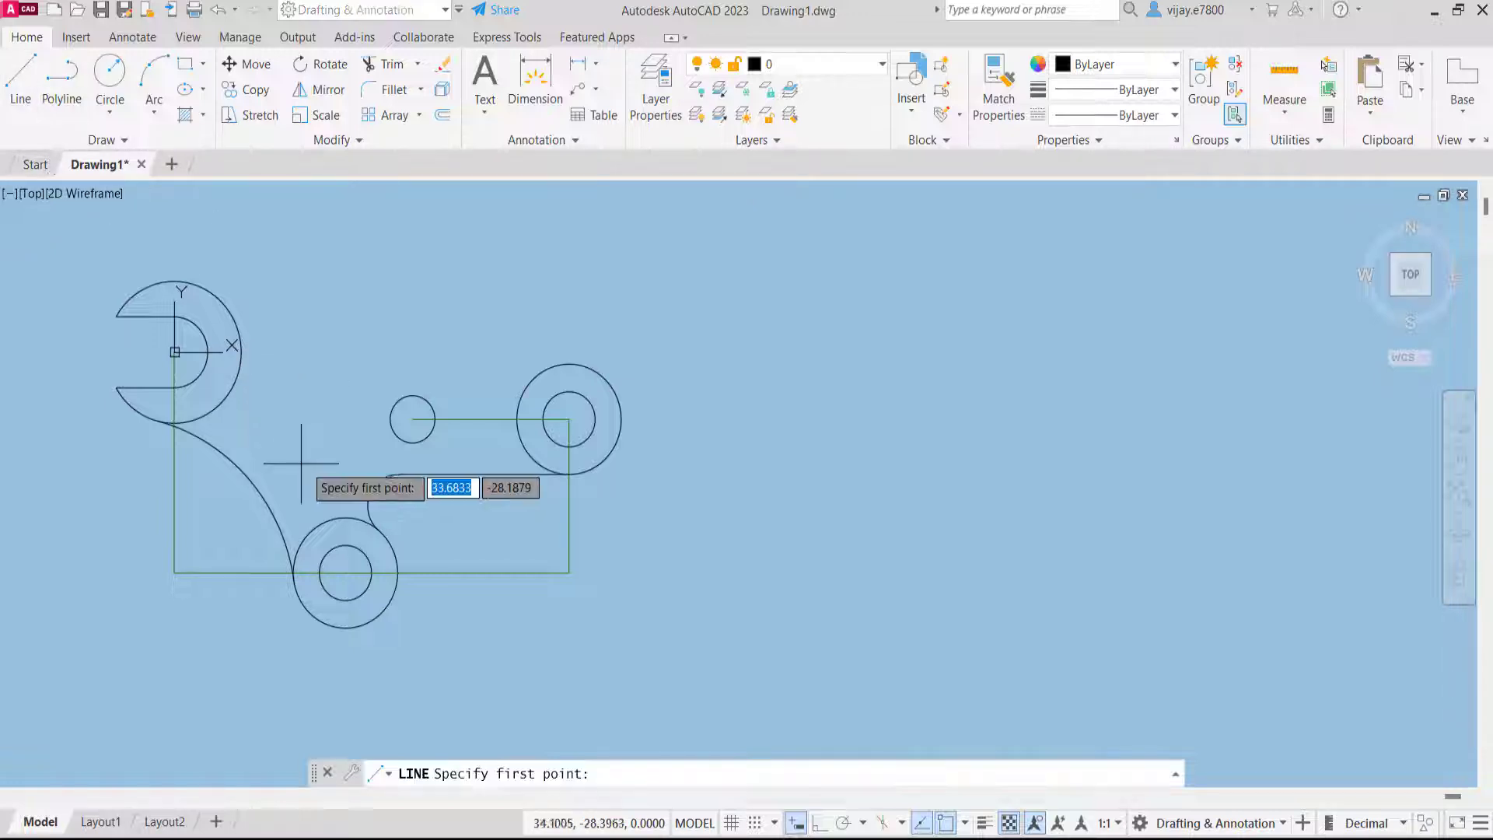
click(824, 64)
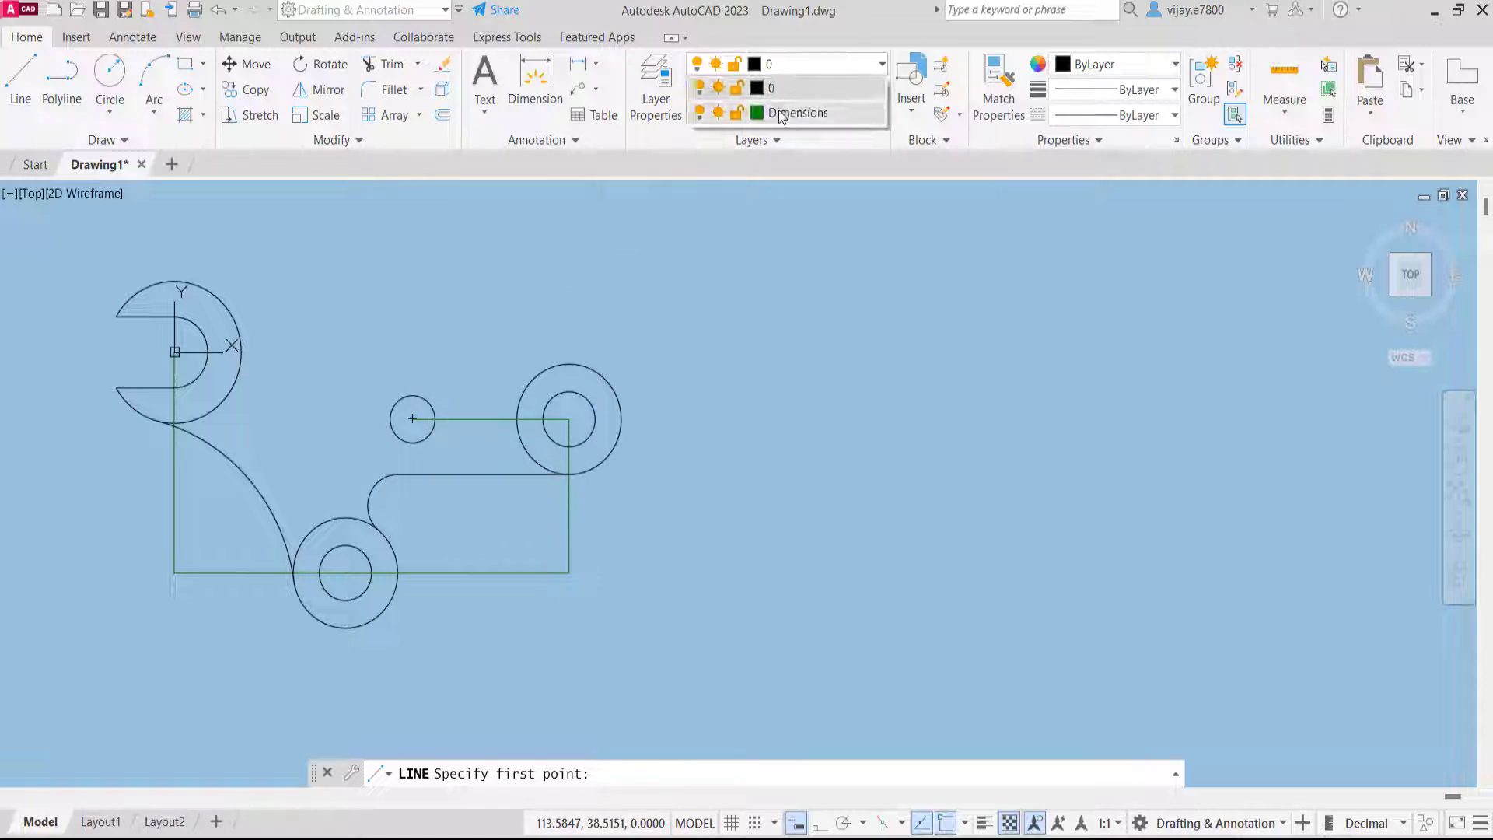
click(793, 113)
click(412, 418)
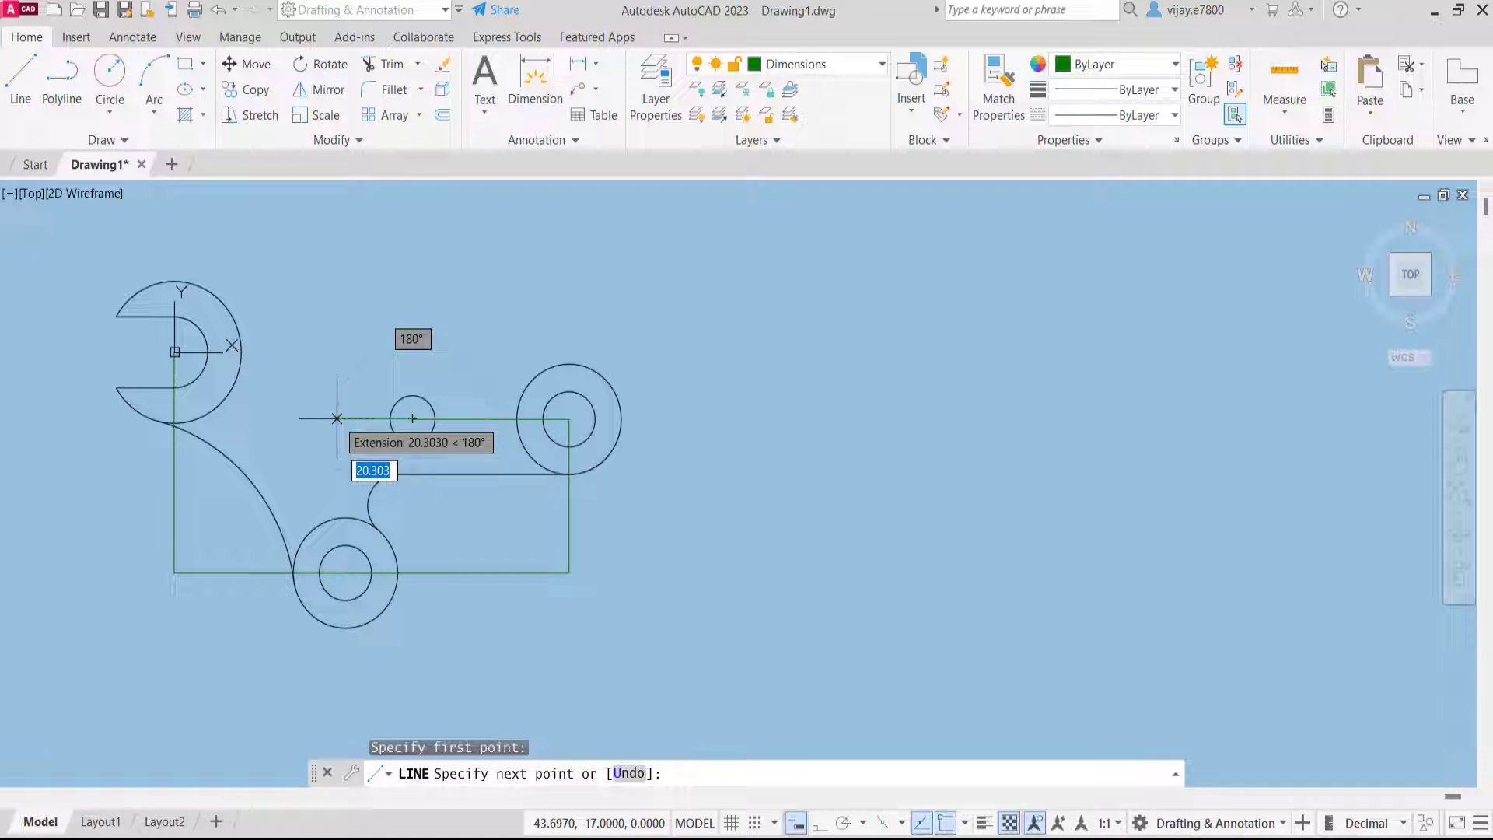
text(32)
key(Return)
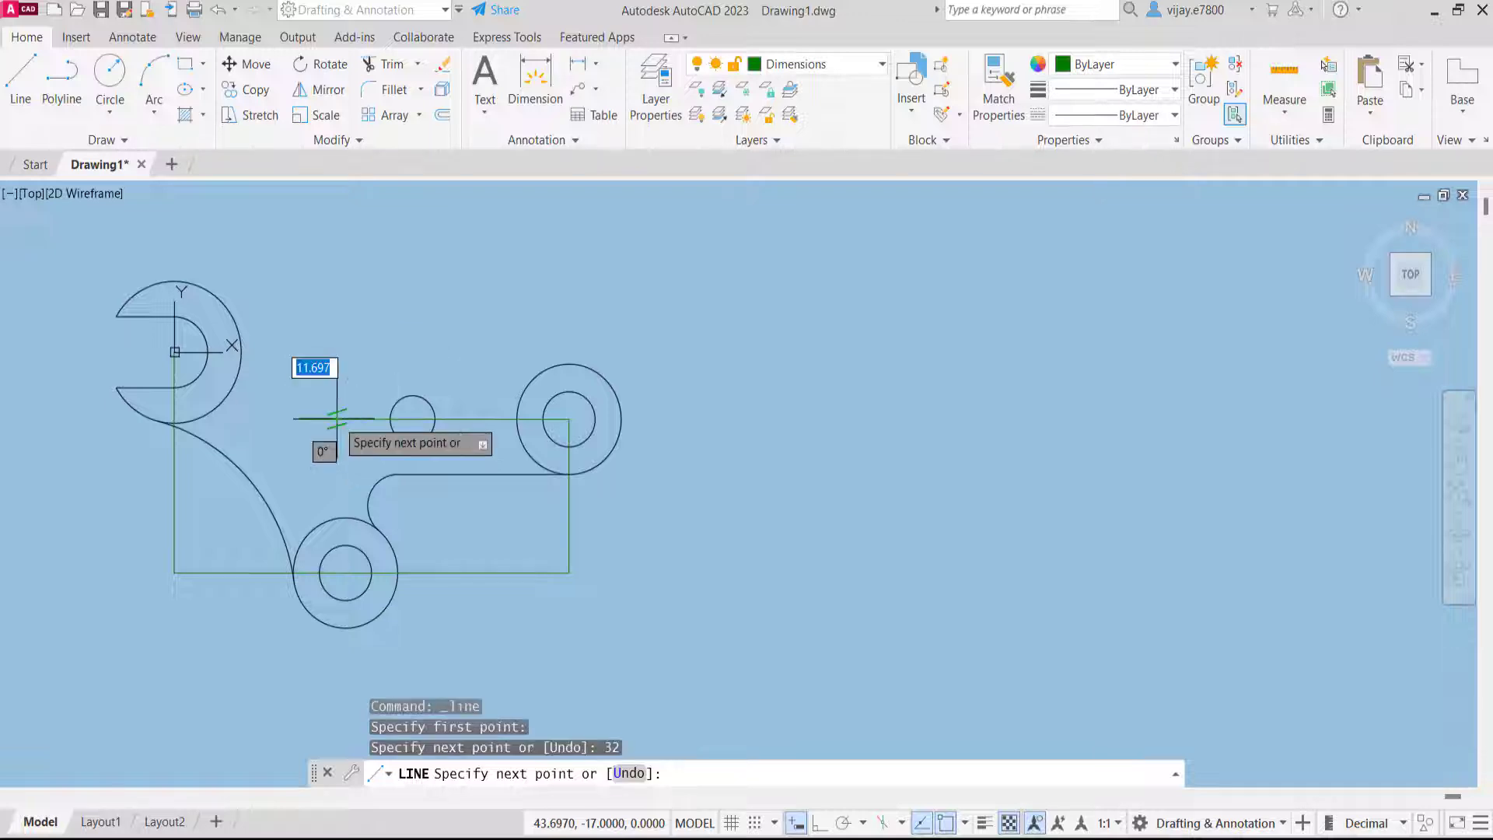
Continue with a vertical construction line reaching above and below the end of the 32-unit line, and finish the line
click(292, 296)
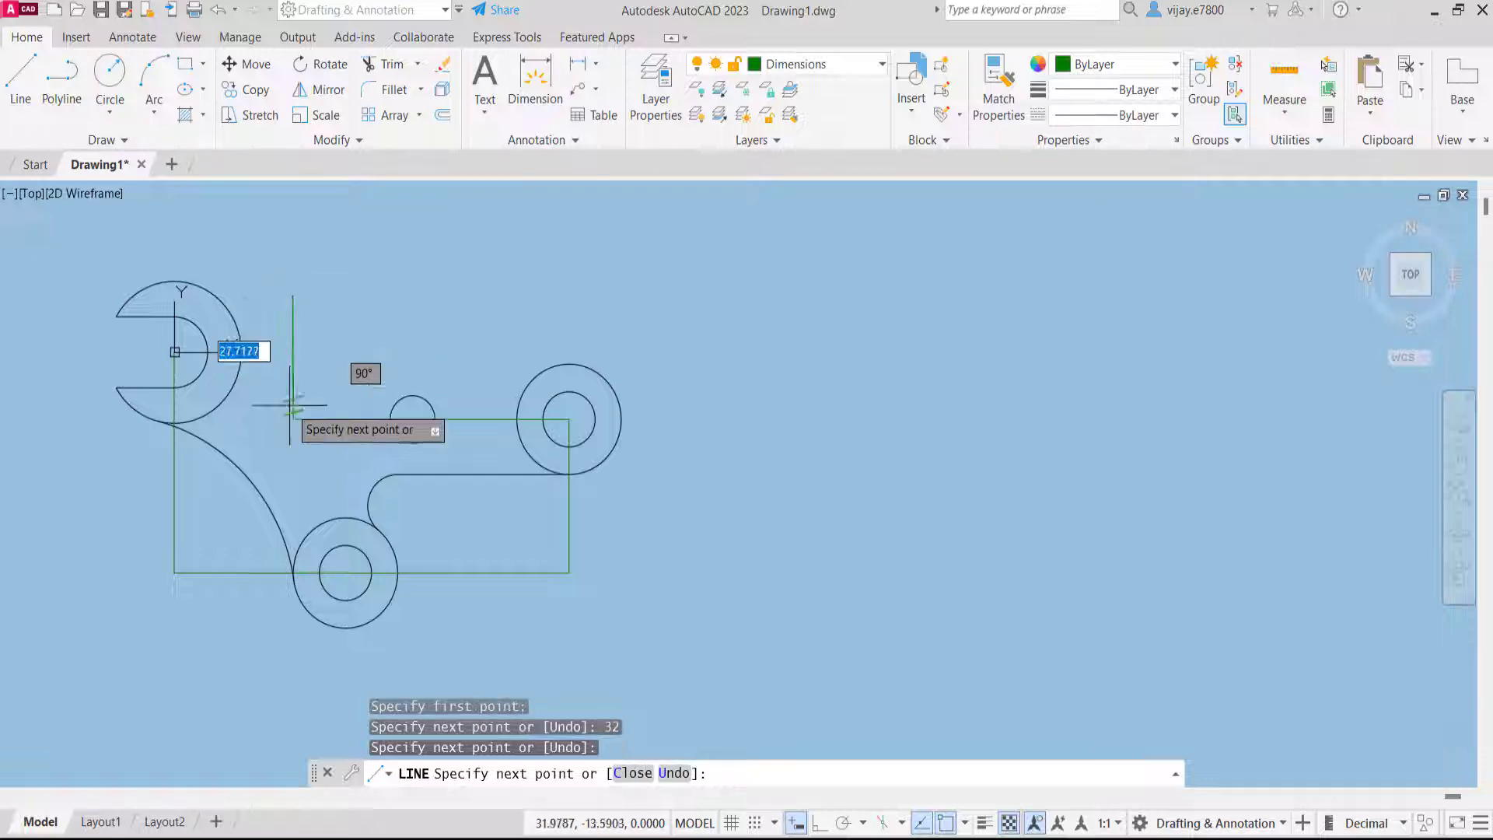
click(293, 477)
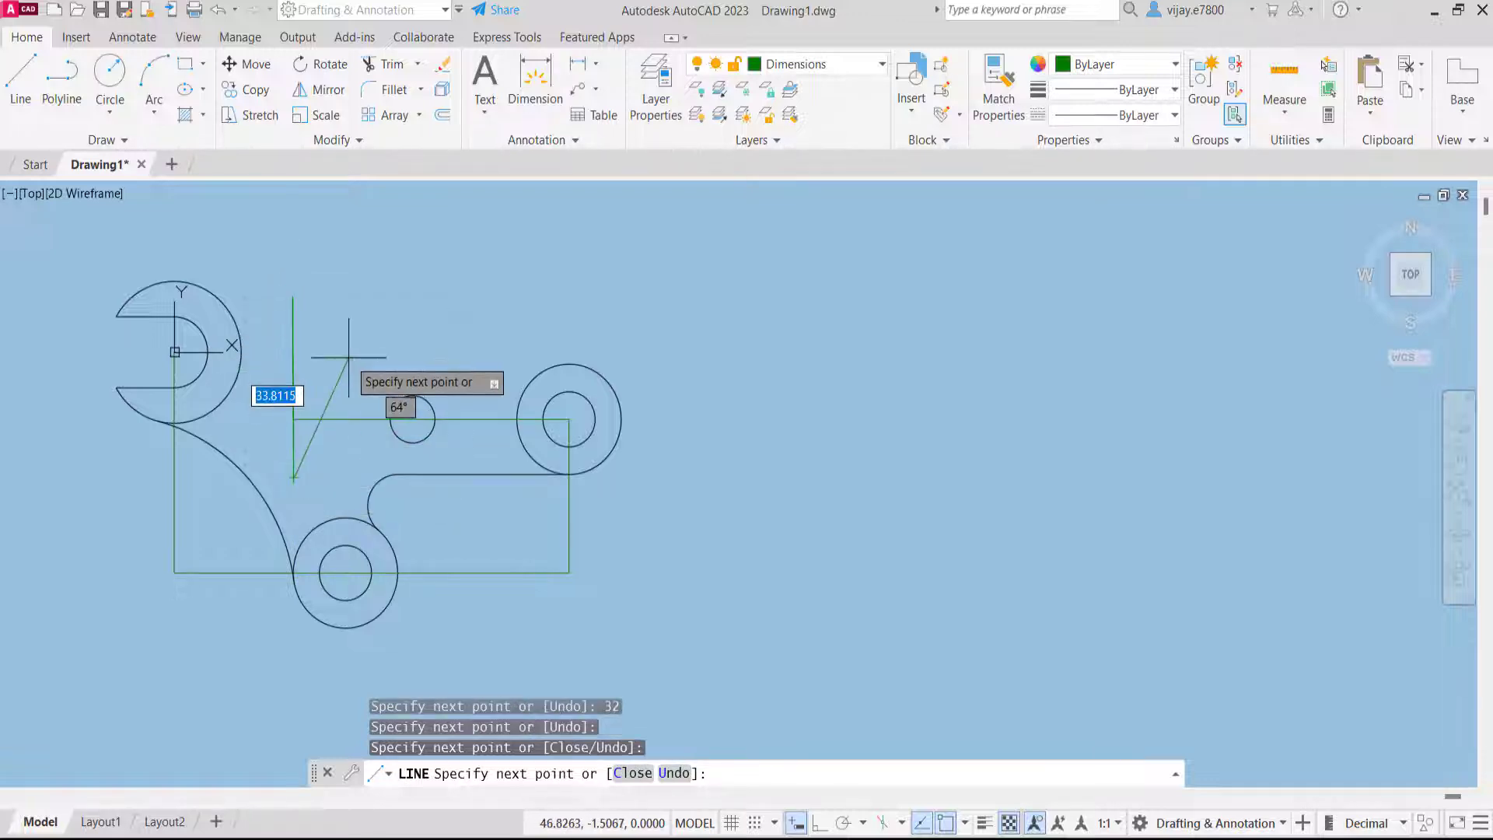
right_click(368, 363)
click(385, 372)
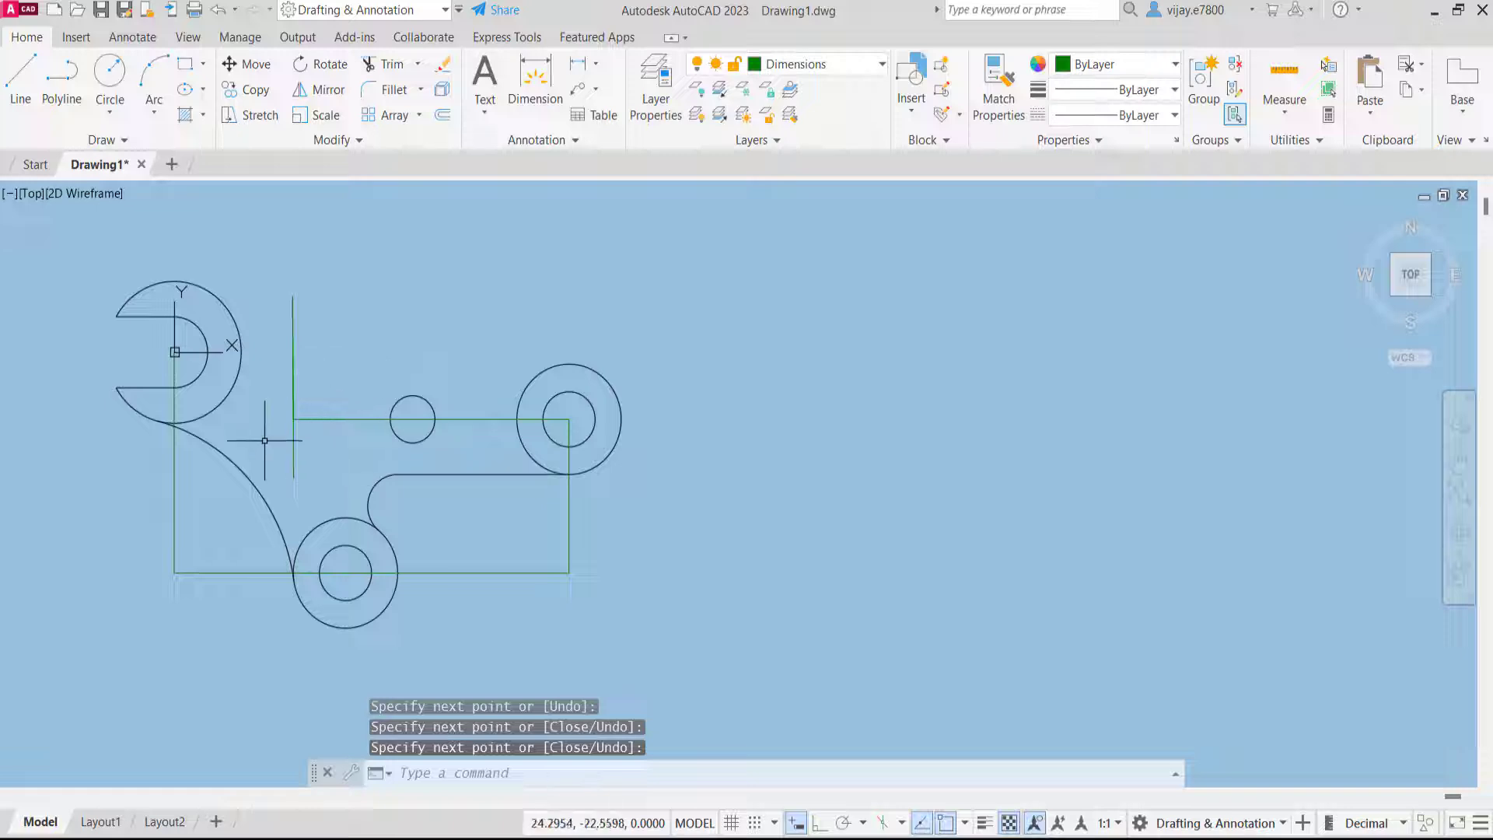
Draw a 45-unit line at 90° from the lower construction line, continue about 23 units horizontally across the vertical construction line, and finish
click(22, 90)
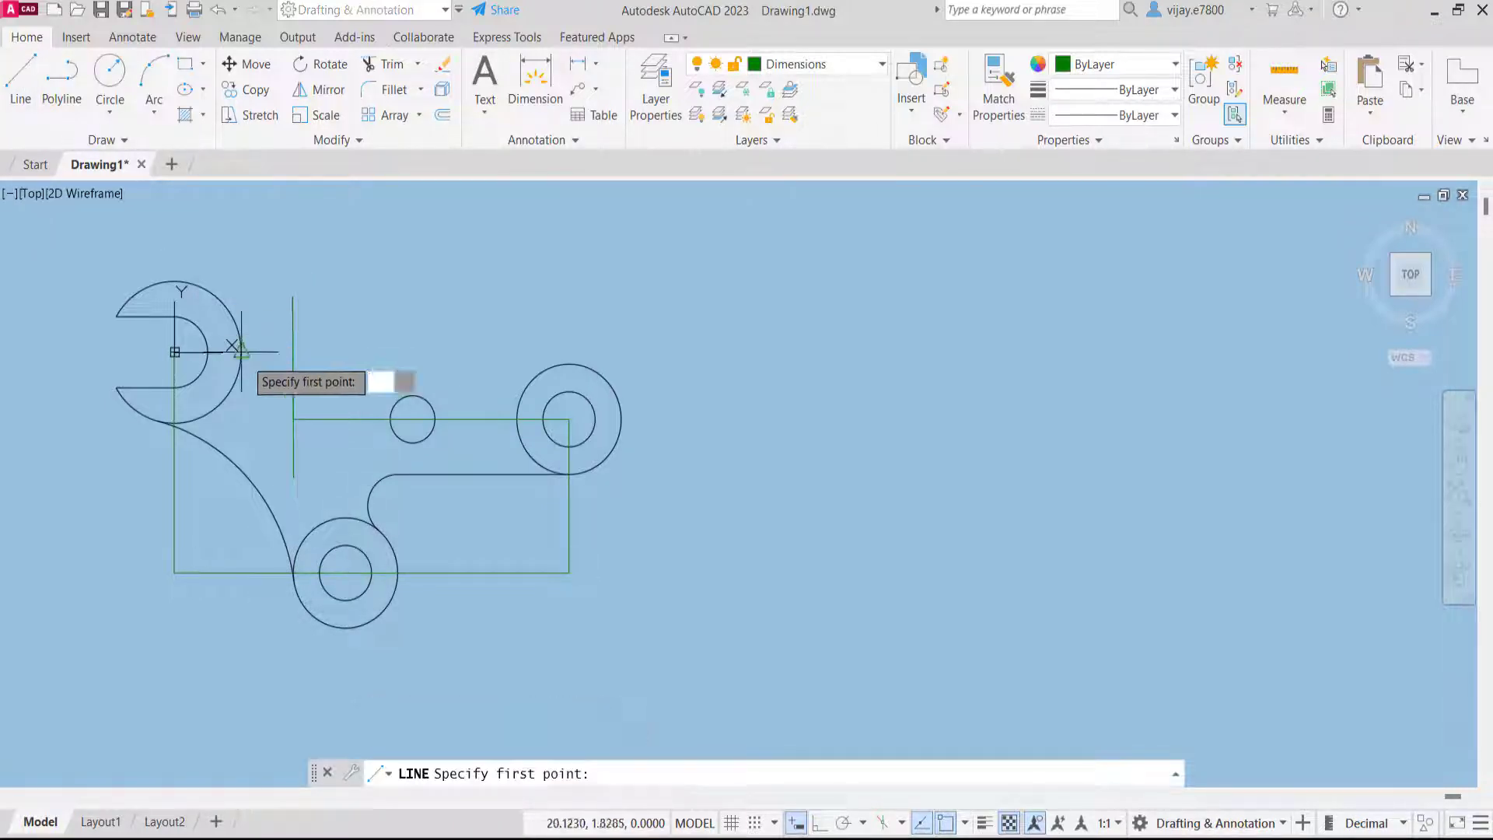
click(259, 571)
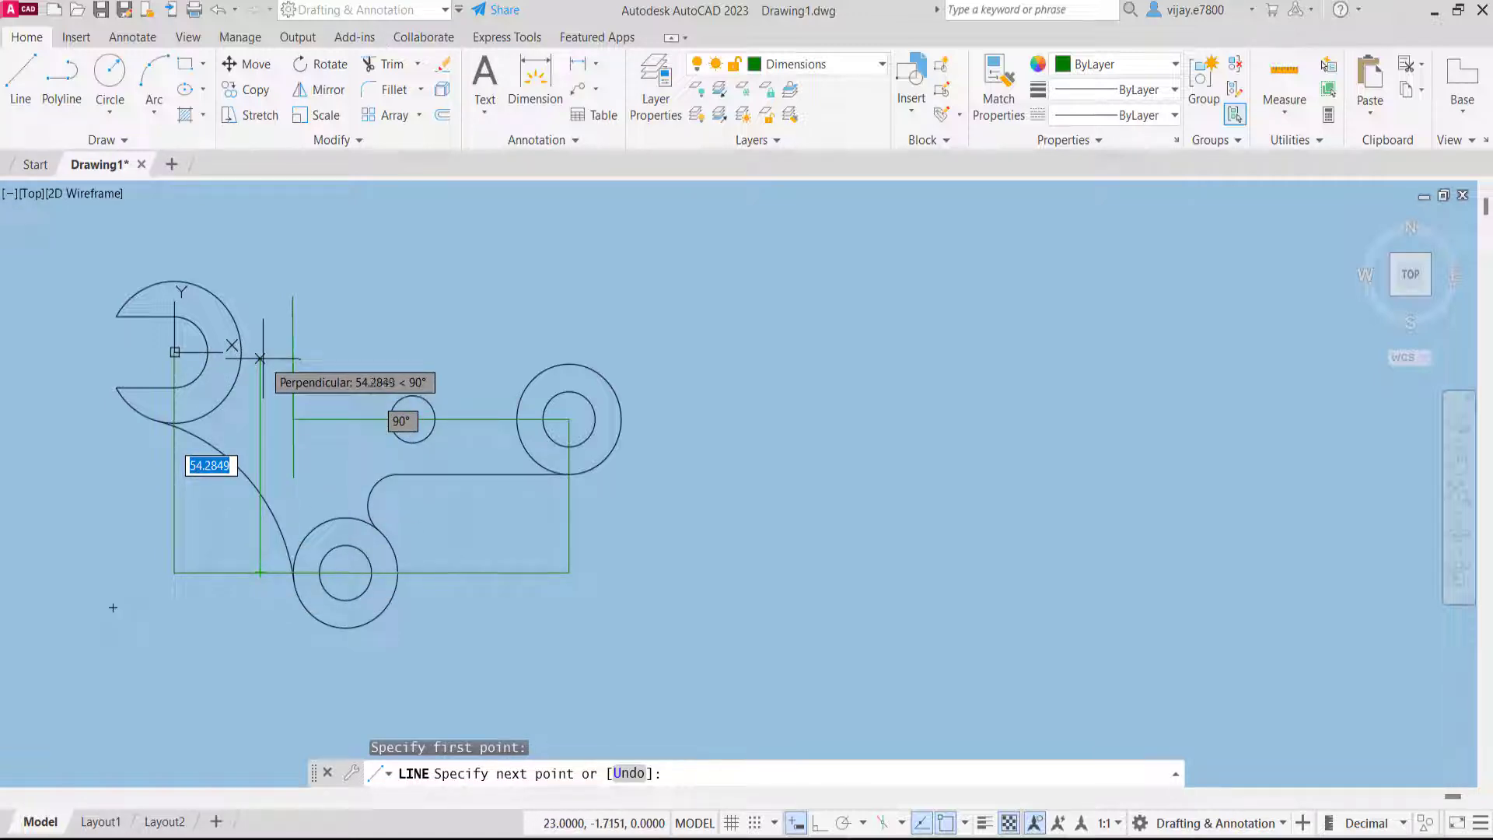
text(45)
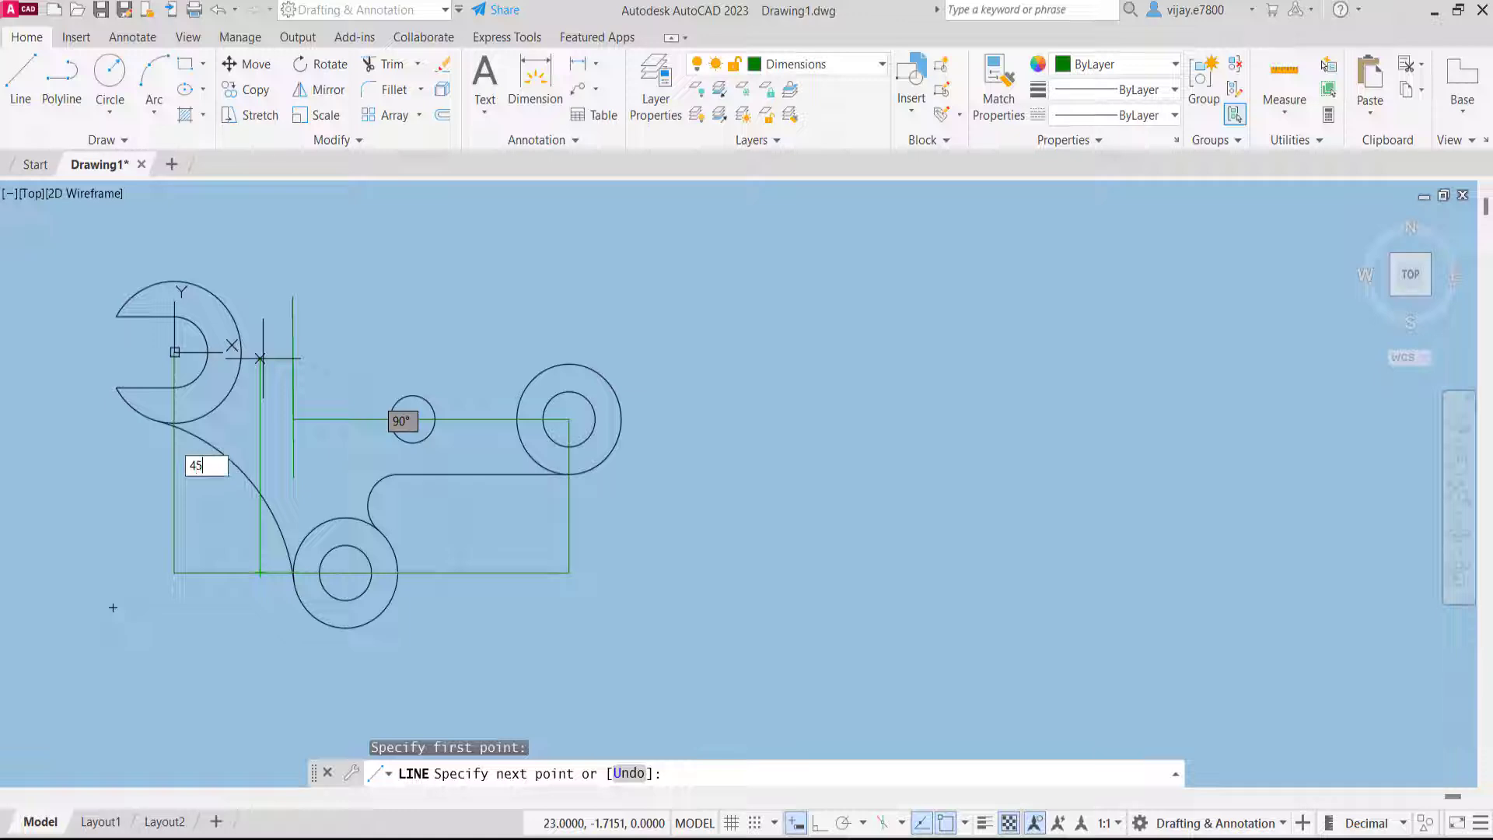
key(Return)
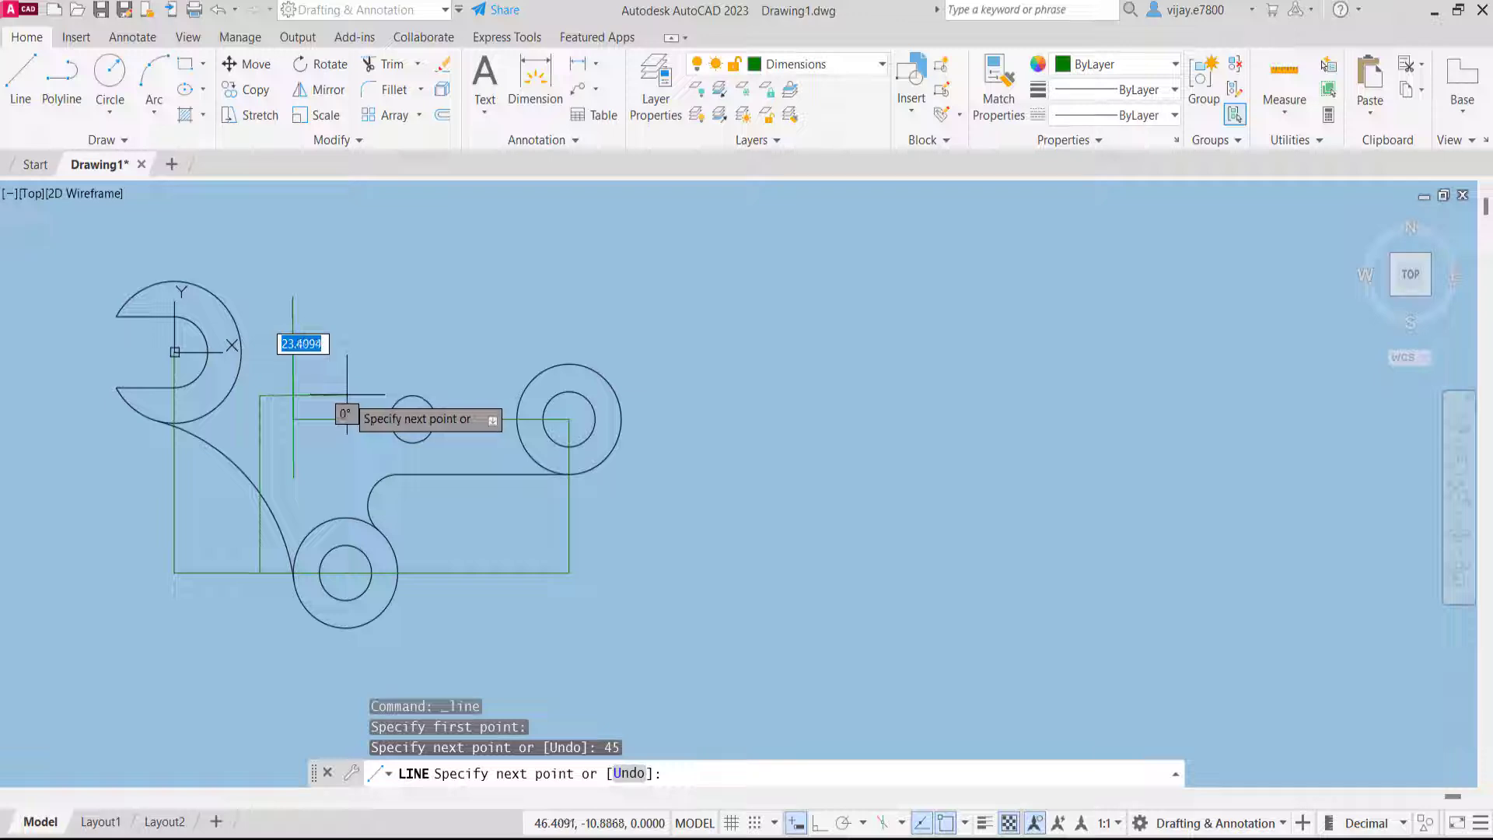
click(346, 394)
right_click(404, 324)
click(432, 337)
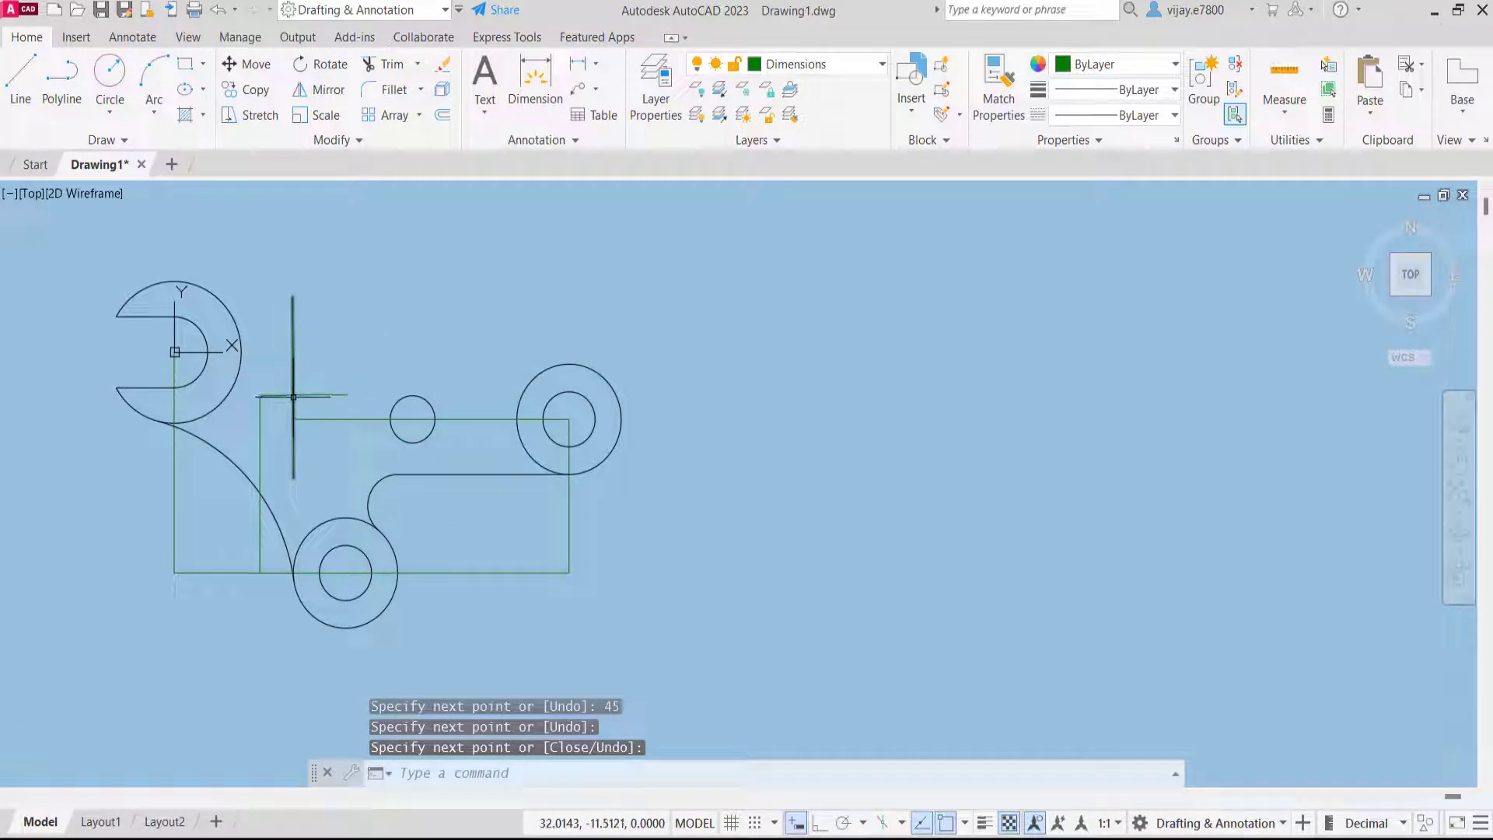
Make layer 0 current and draw a circle with a radius of 11 at the crossing of the new horizontal and vertical construction lines
click(850, 69)
click(786, 86)
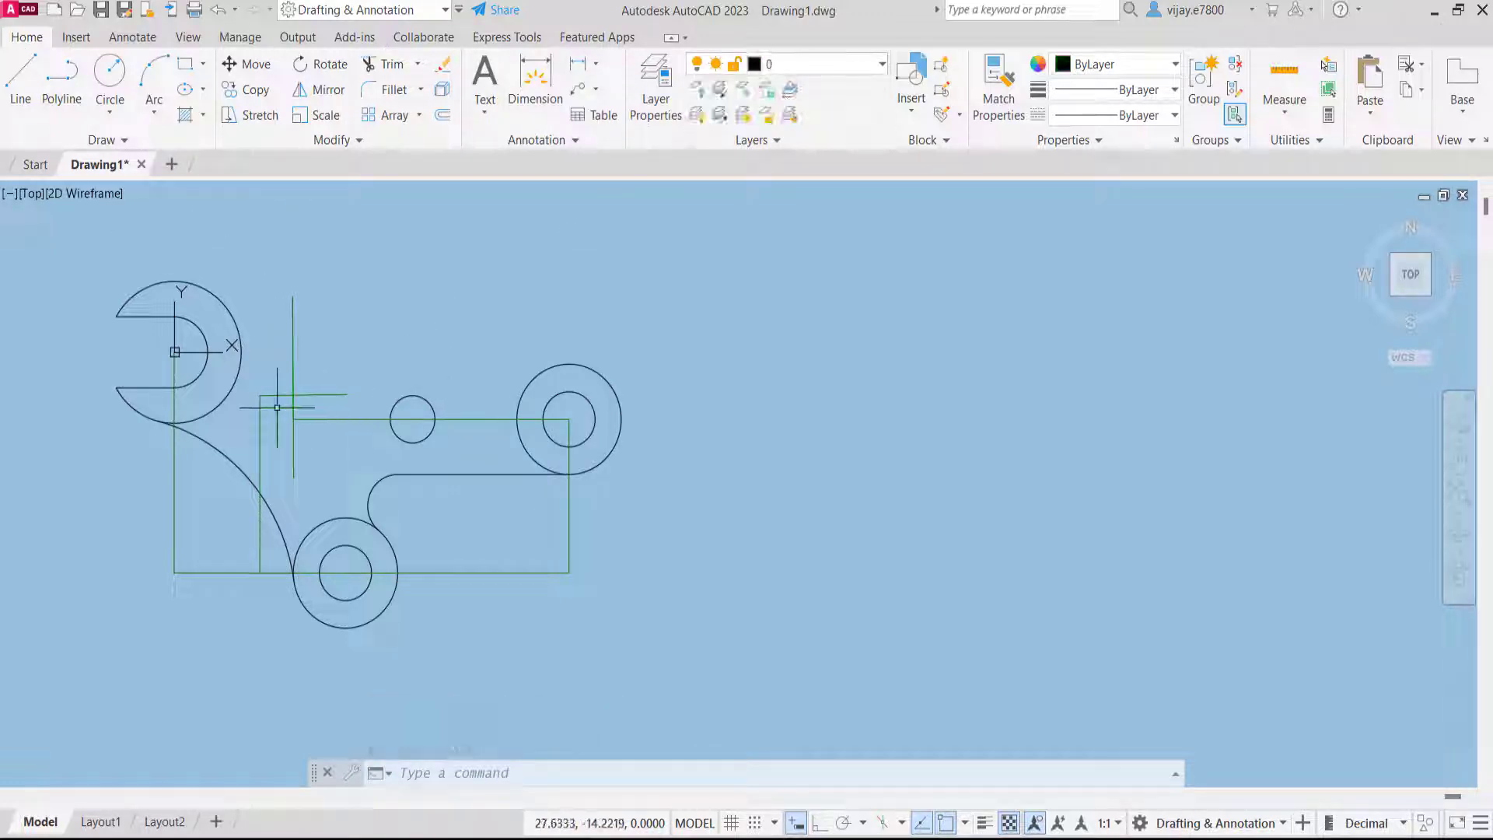
scroll(277, 406, up, 2)
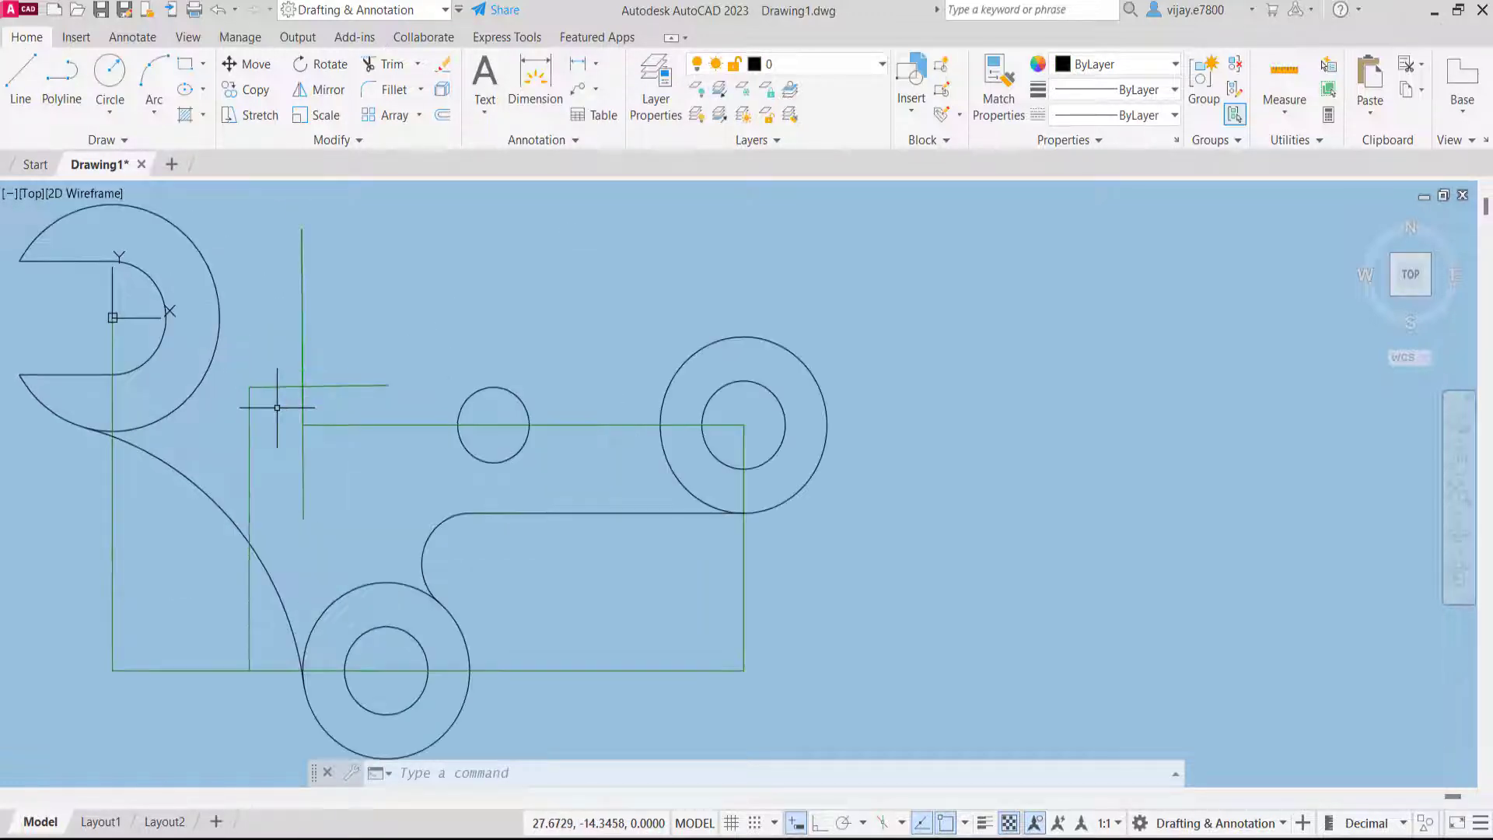
click(110, 85)
click(303, 386)
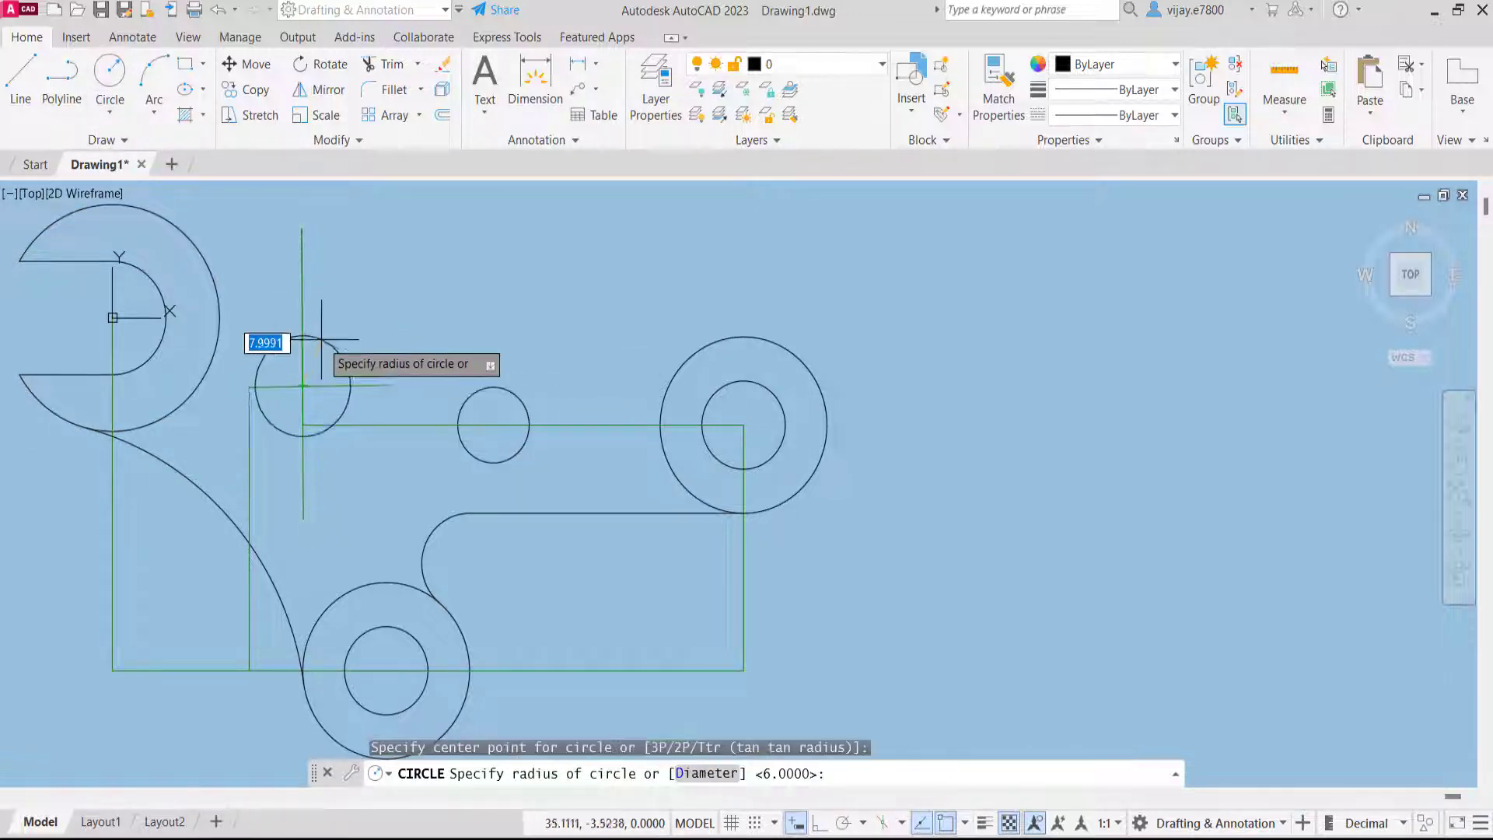
text(11)
key(Return)
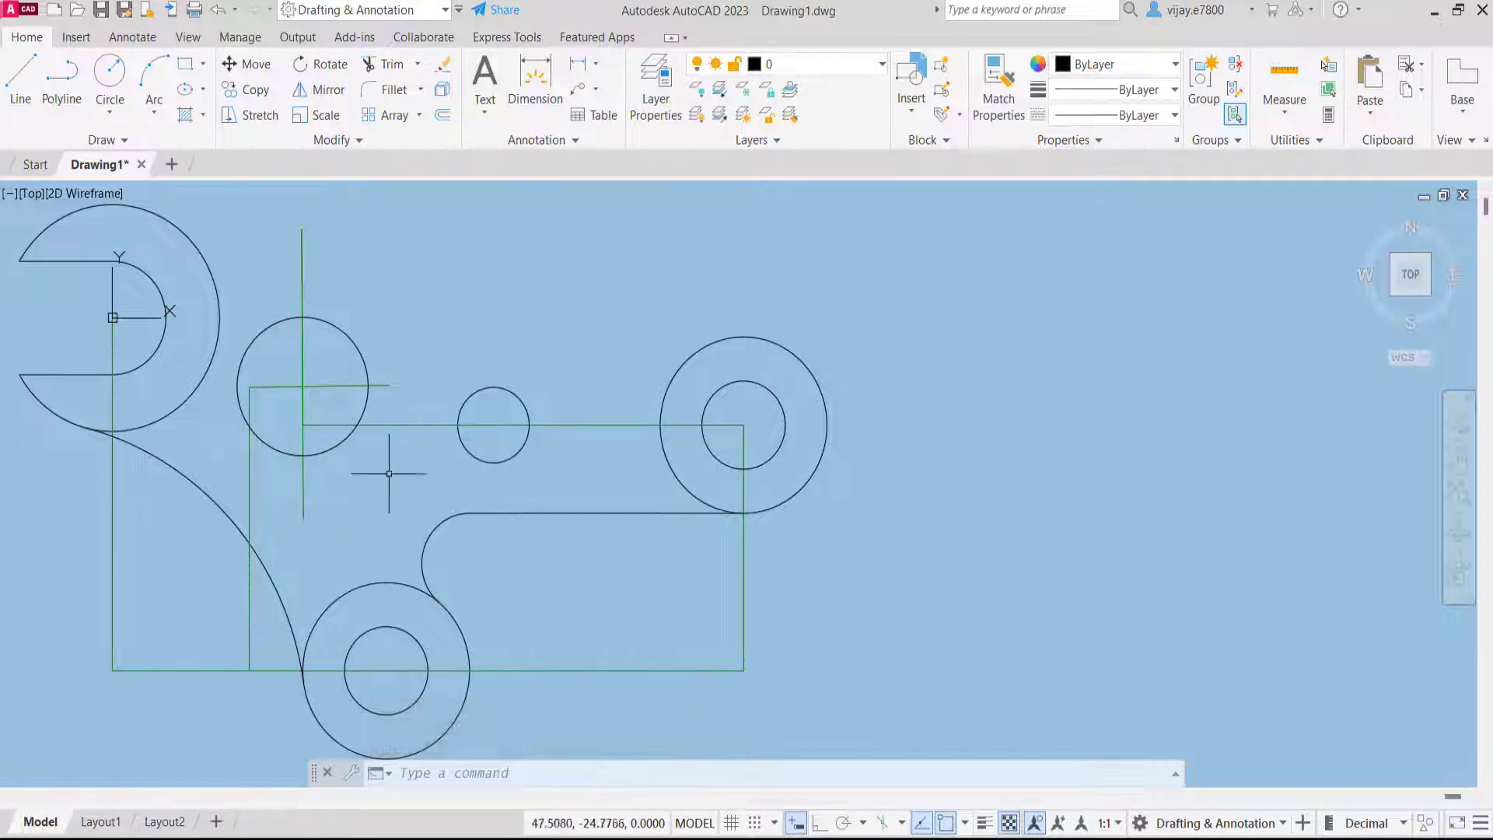
Try to draw a circle tangent to the undersides of the radius 11 and radius 6 circles
click(110, 109)
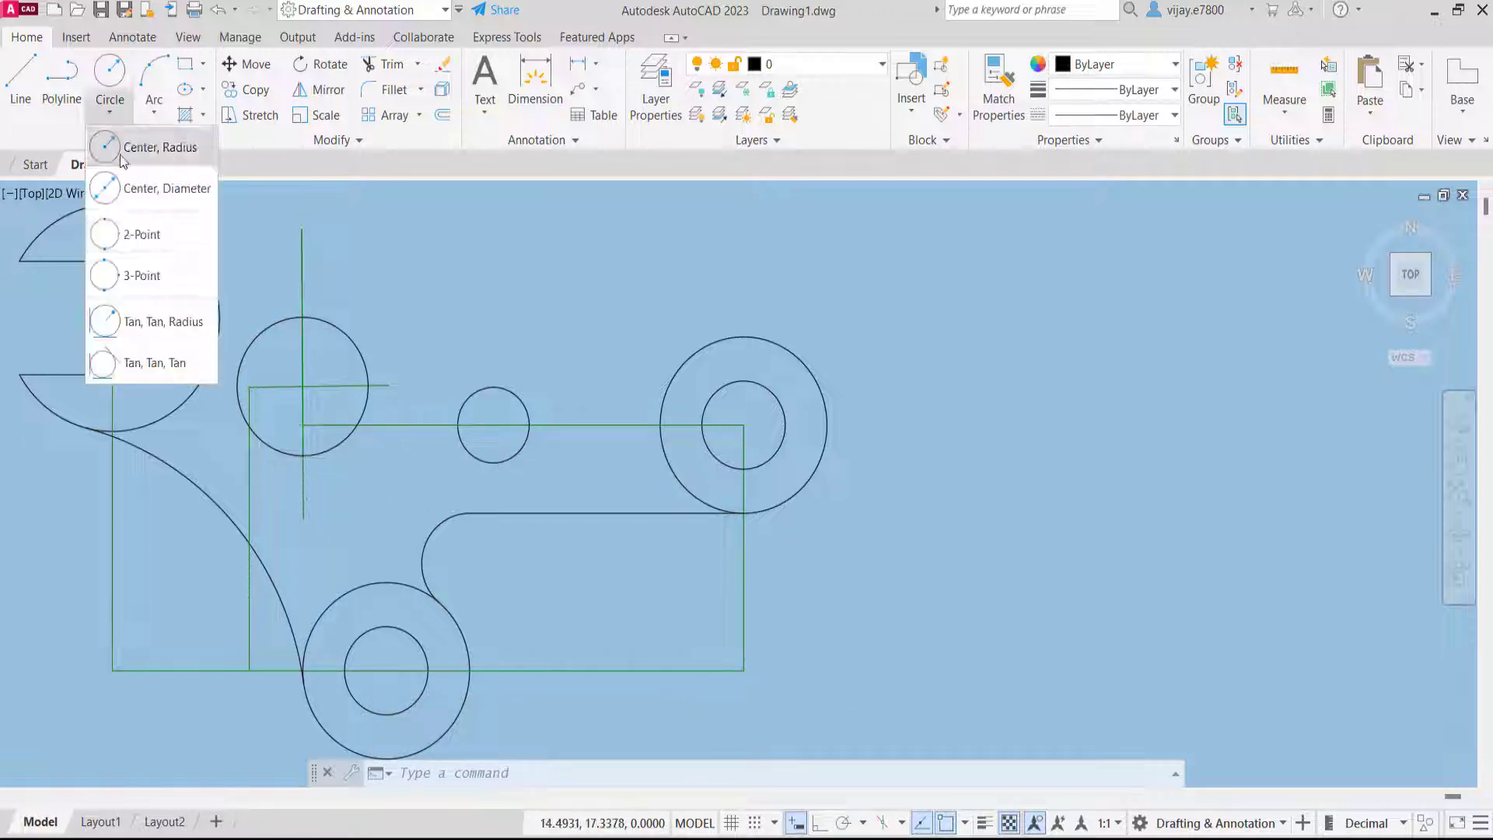
click(142, 336)
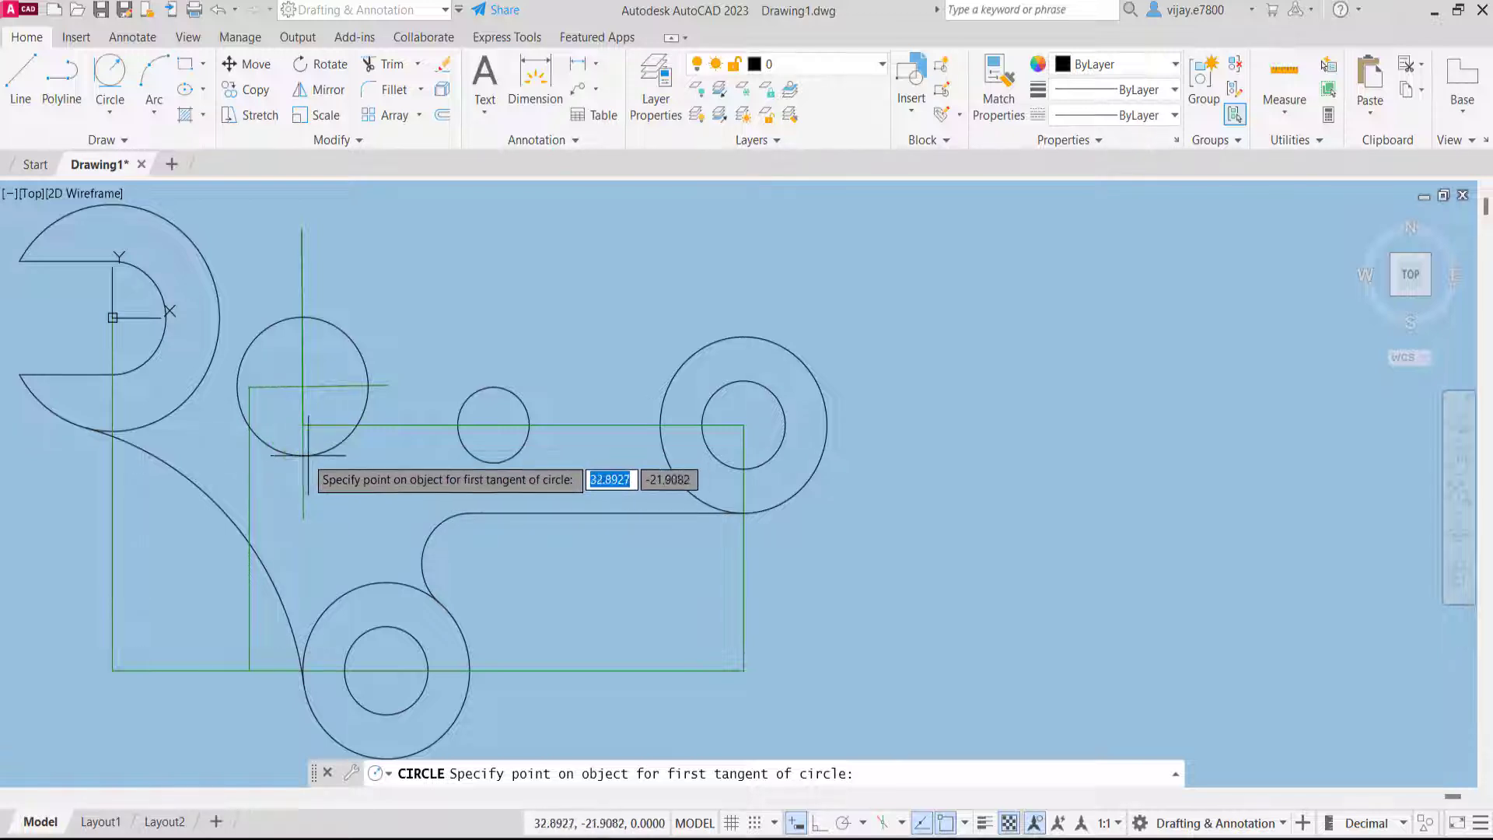
click(290, 454)
click(467, 441)
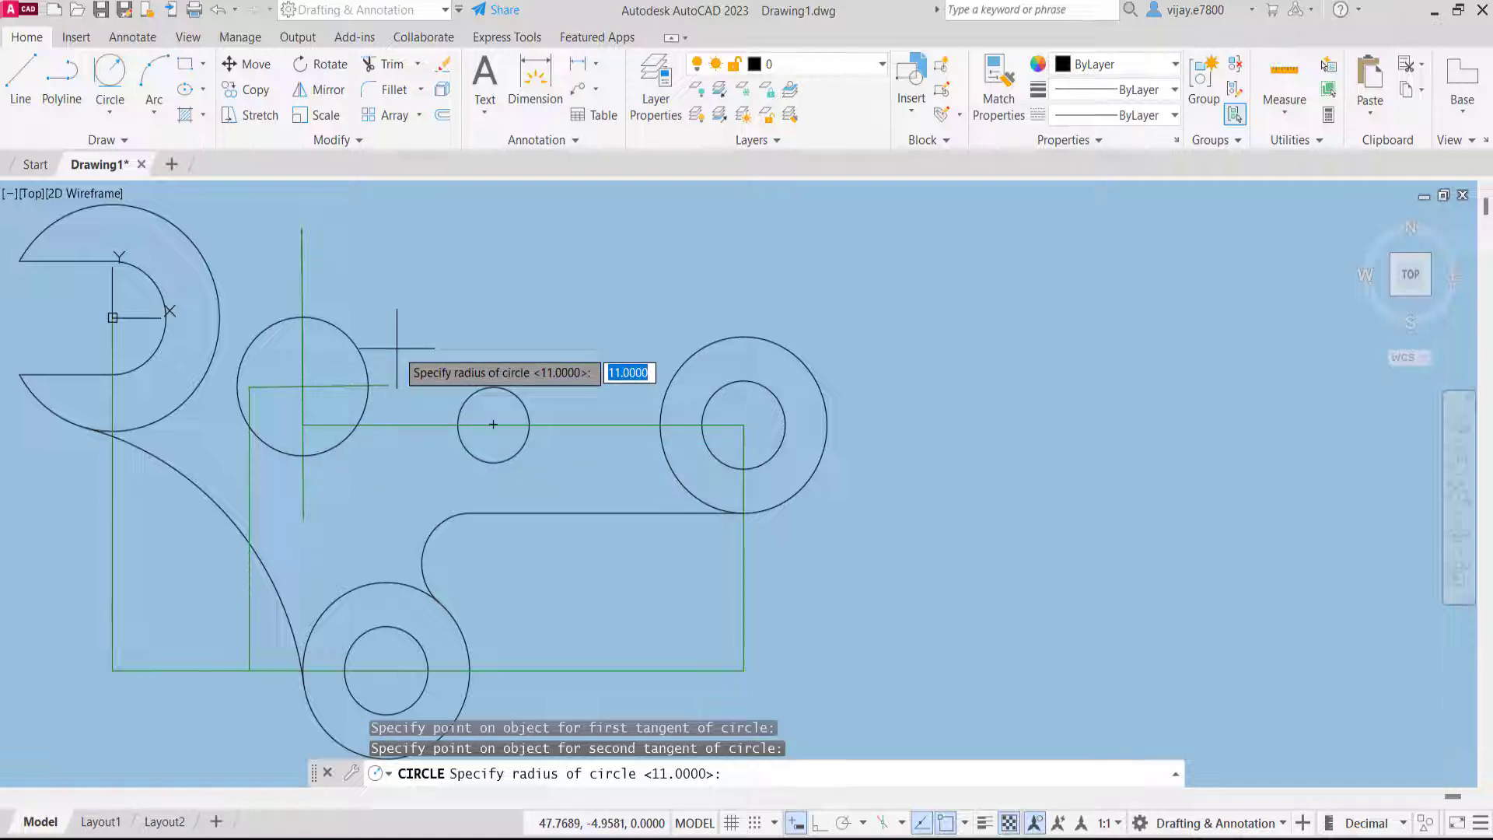
key(Return)
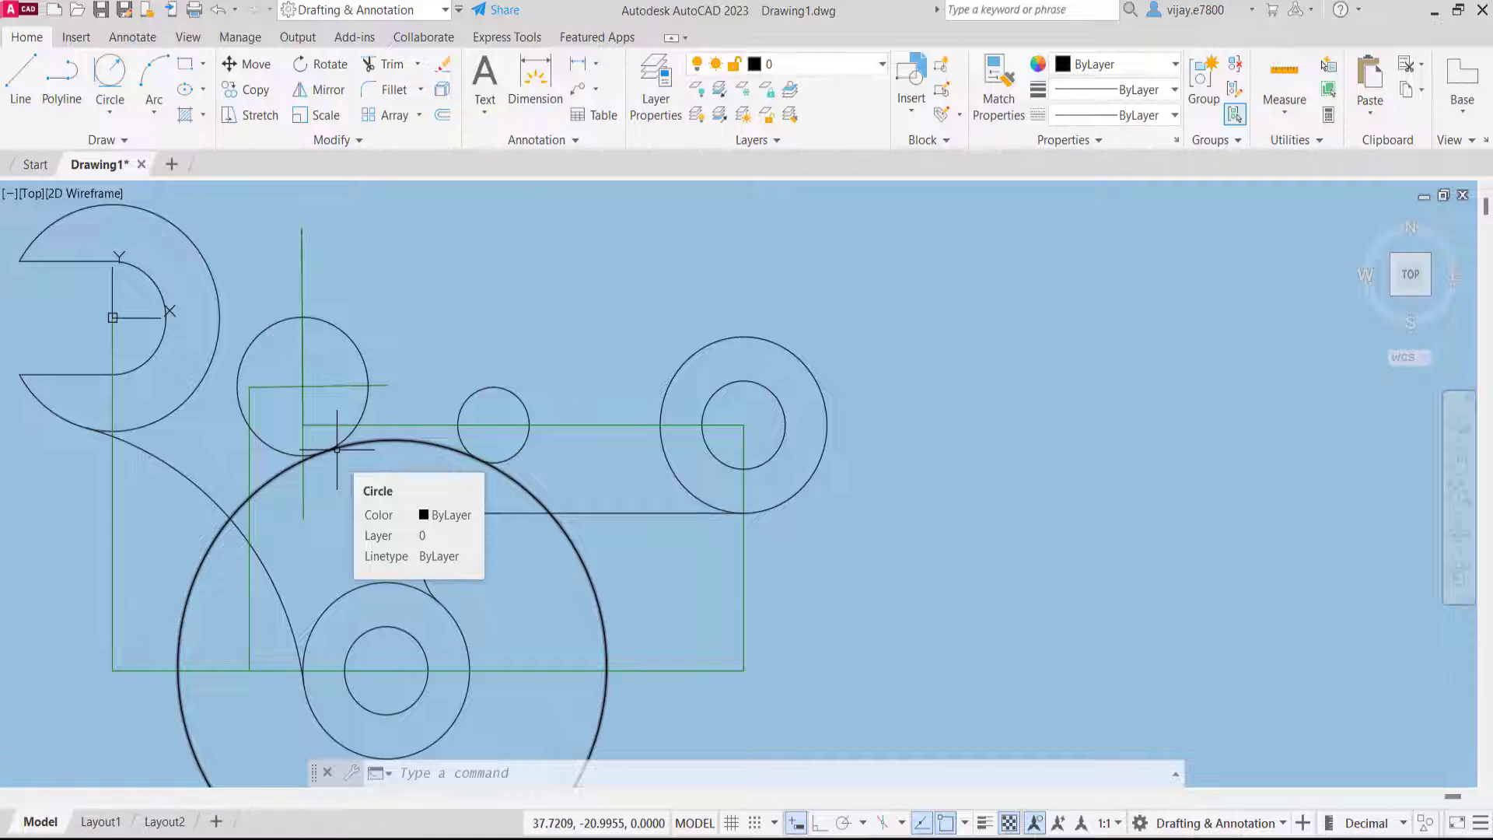
key(ctrl+z)
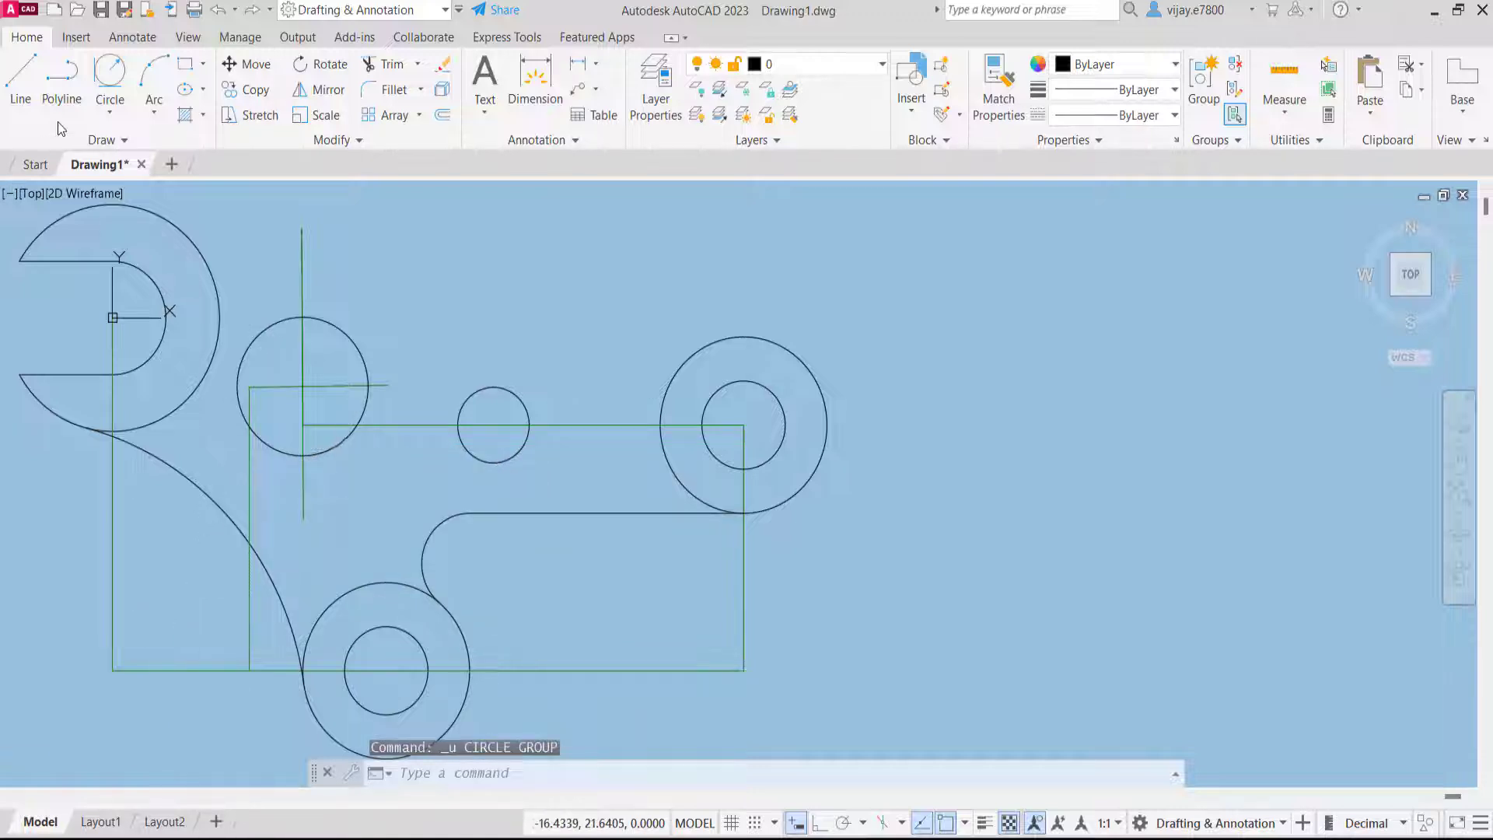
Draw a radius 36 circle tangent to the lower left of the radius 11 circle and the lower right of the radius 6 circle
click(109, 73)
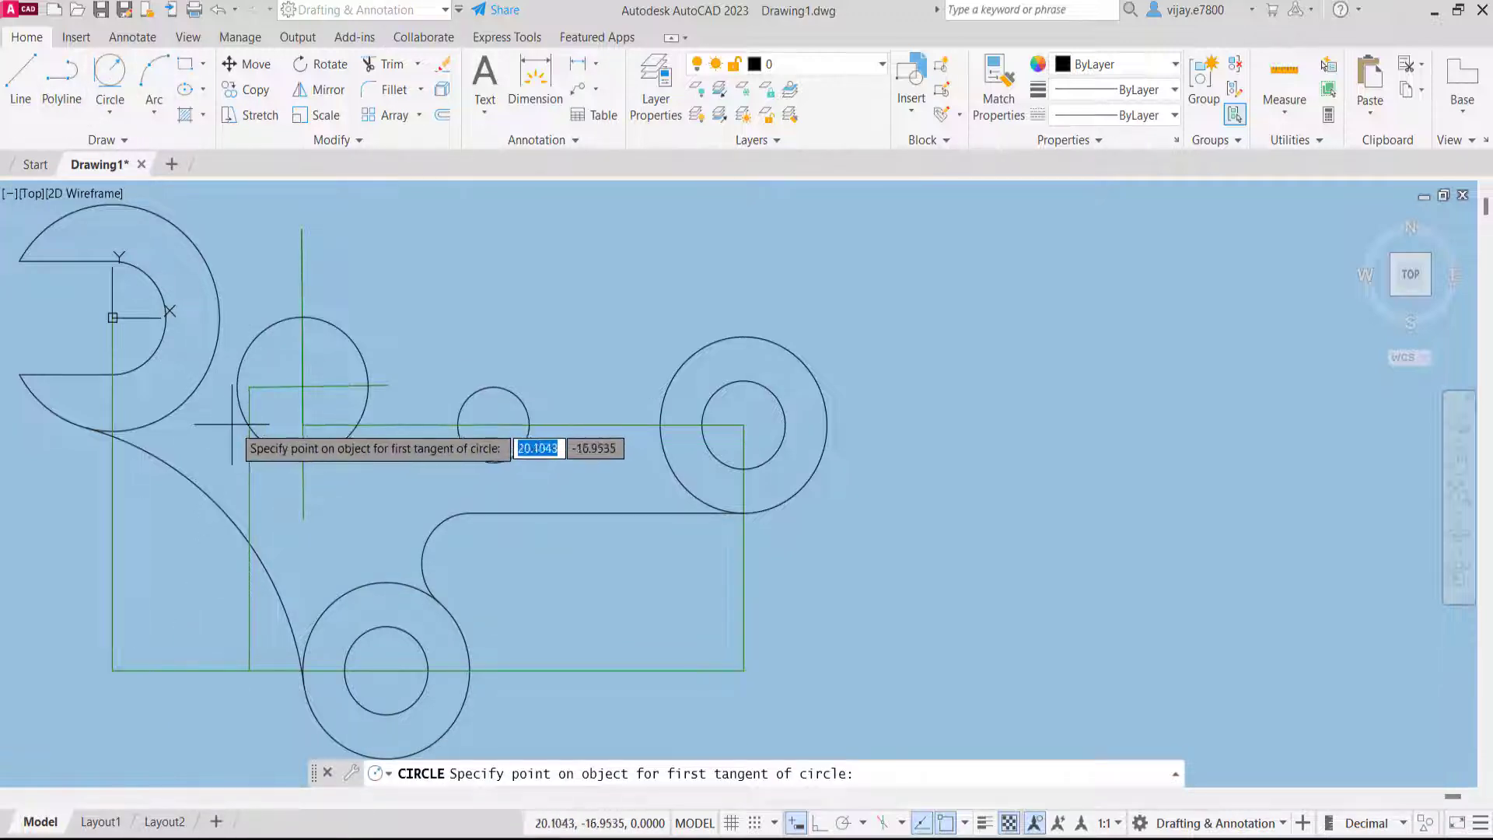
click(243, 417)
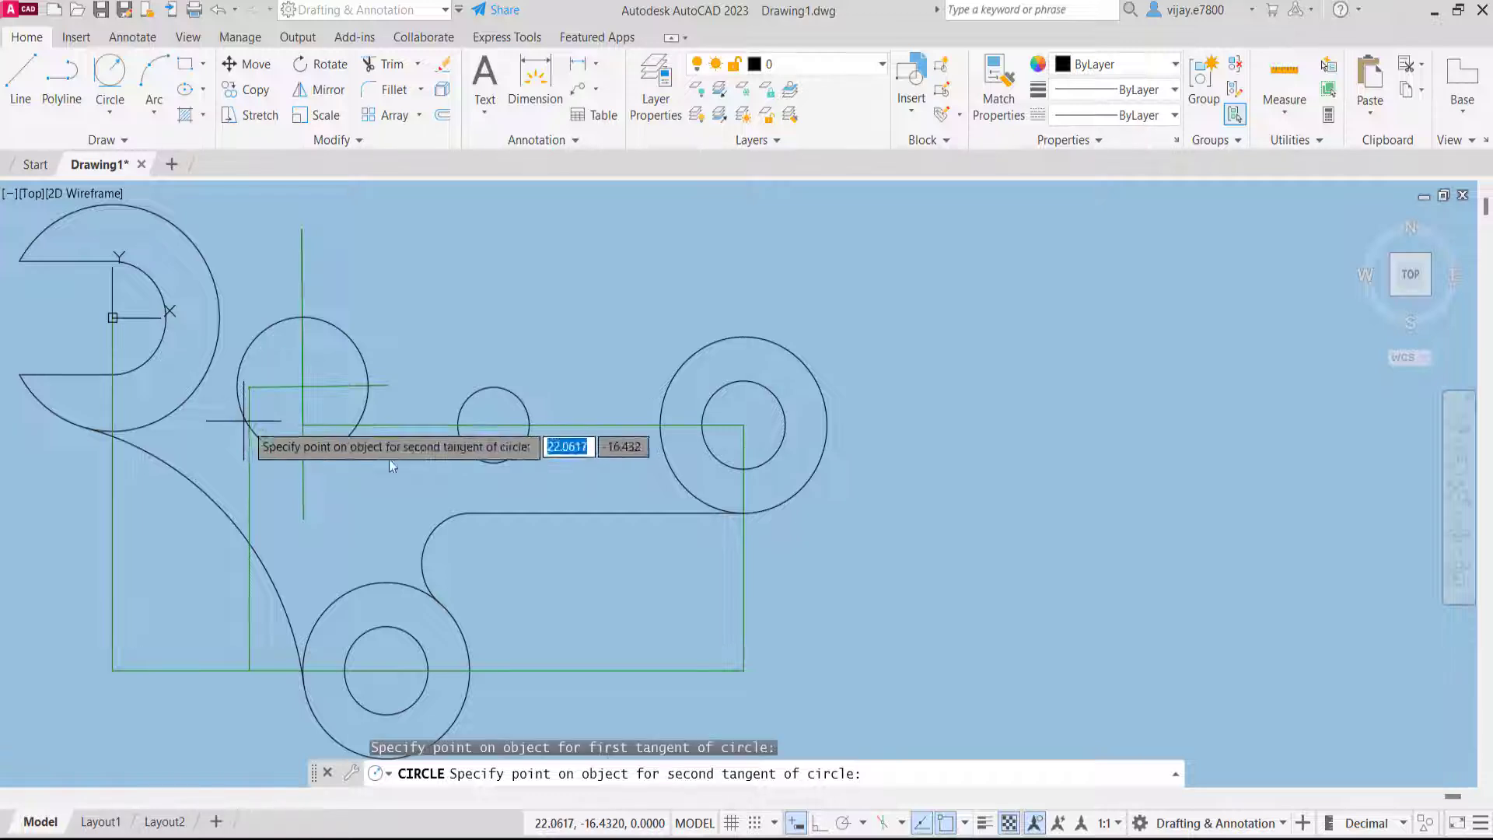
click(506, 458)
click(427, 263)
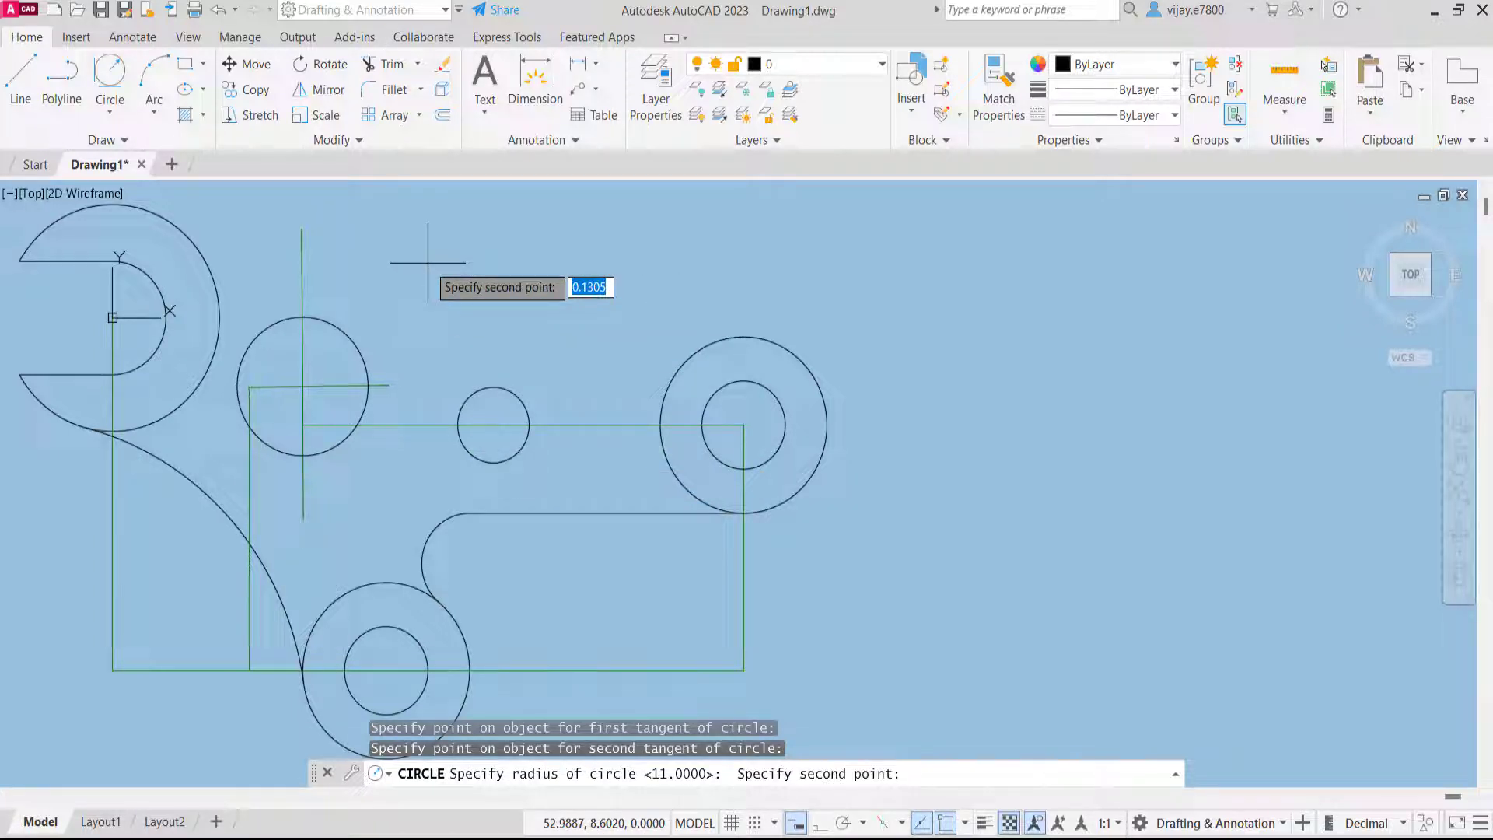
text(36)
key(Return)
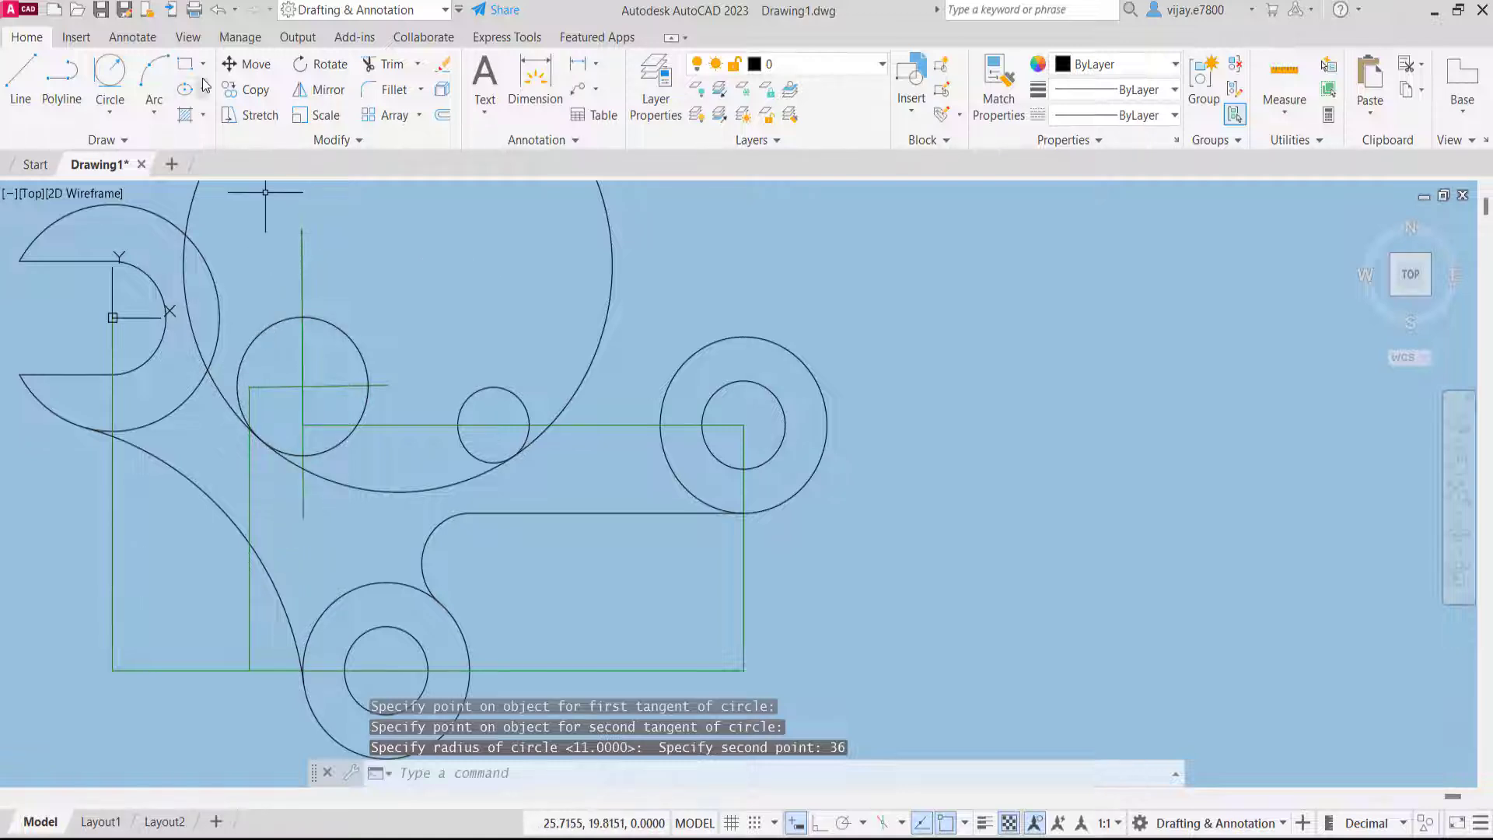
Trim the radius 36 circle to the lower arc connecting the radius 11 and radius 6 circles
click(372, 66)
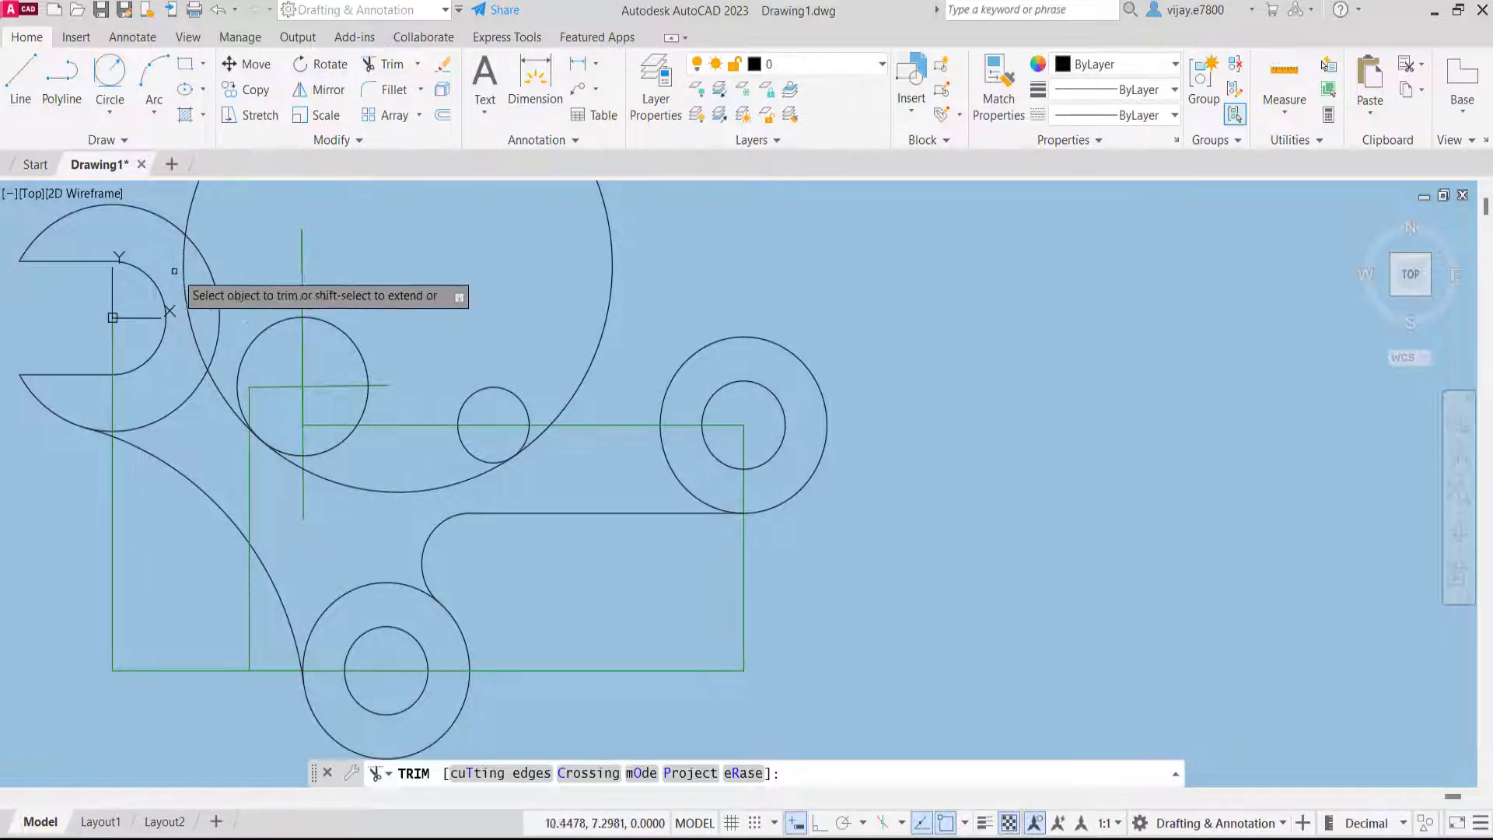
click(184, 269)
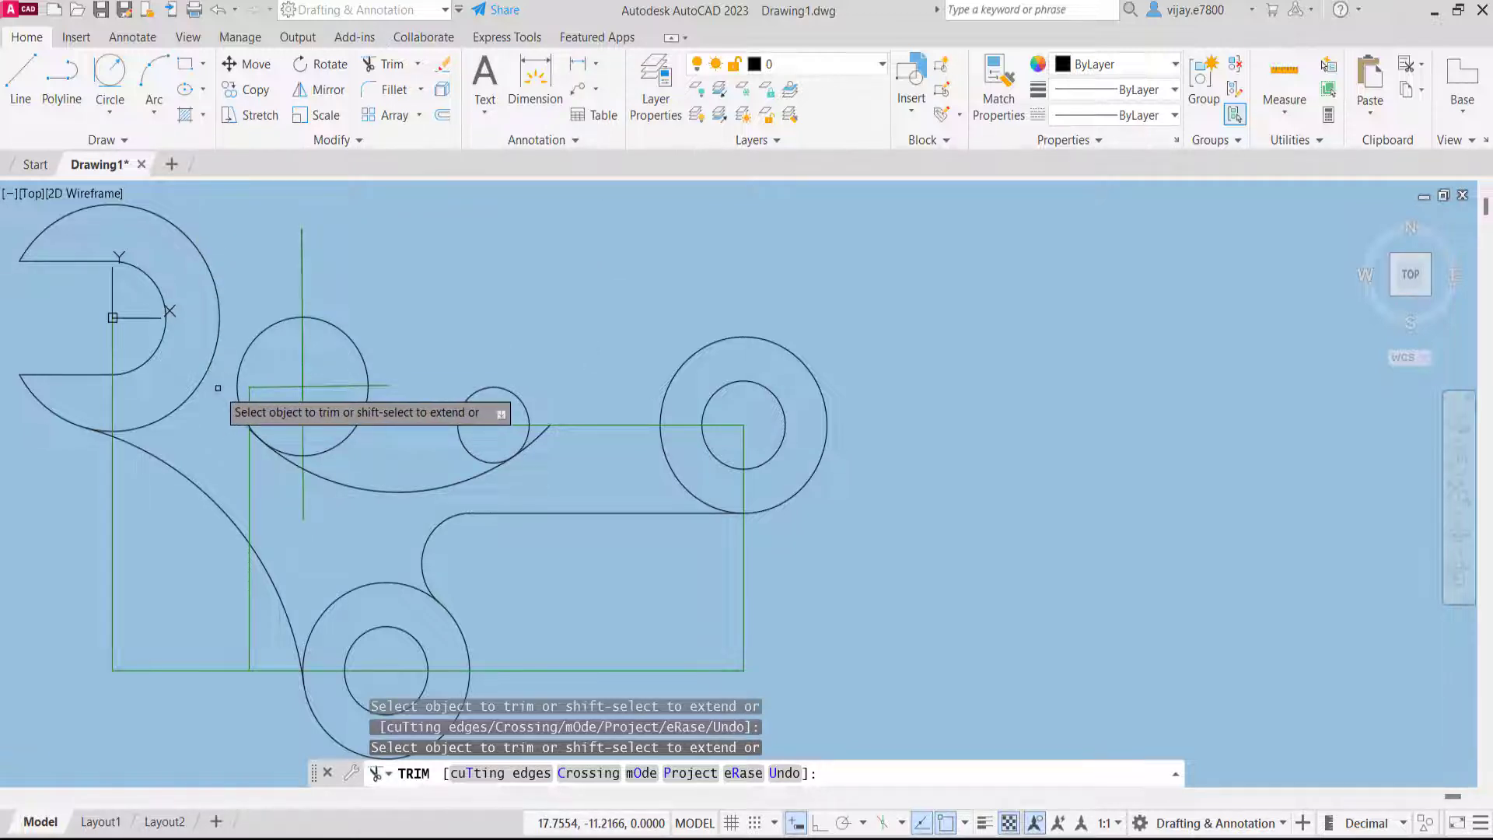
click(534, 439)
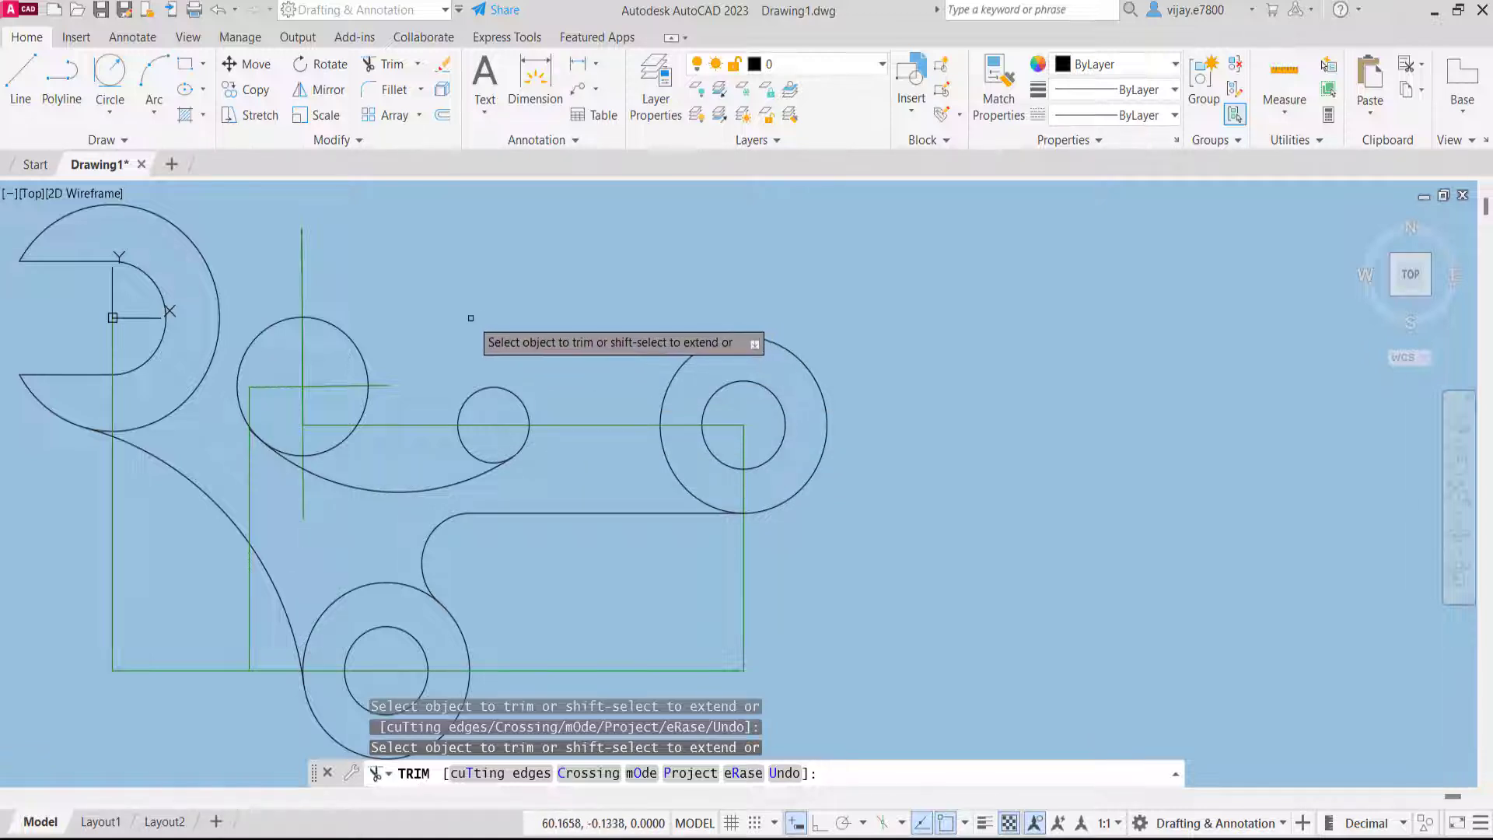
Draw a circle above the radius 11 and radius 6 circles, tangent to the upper sides of both
click(118, 80)
click(343, 333)
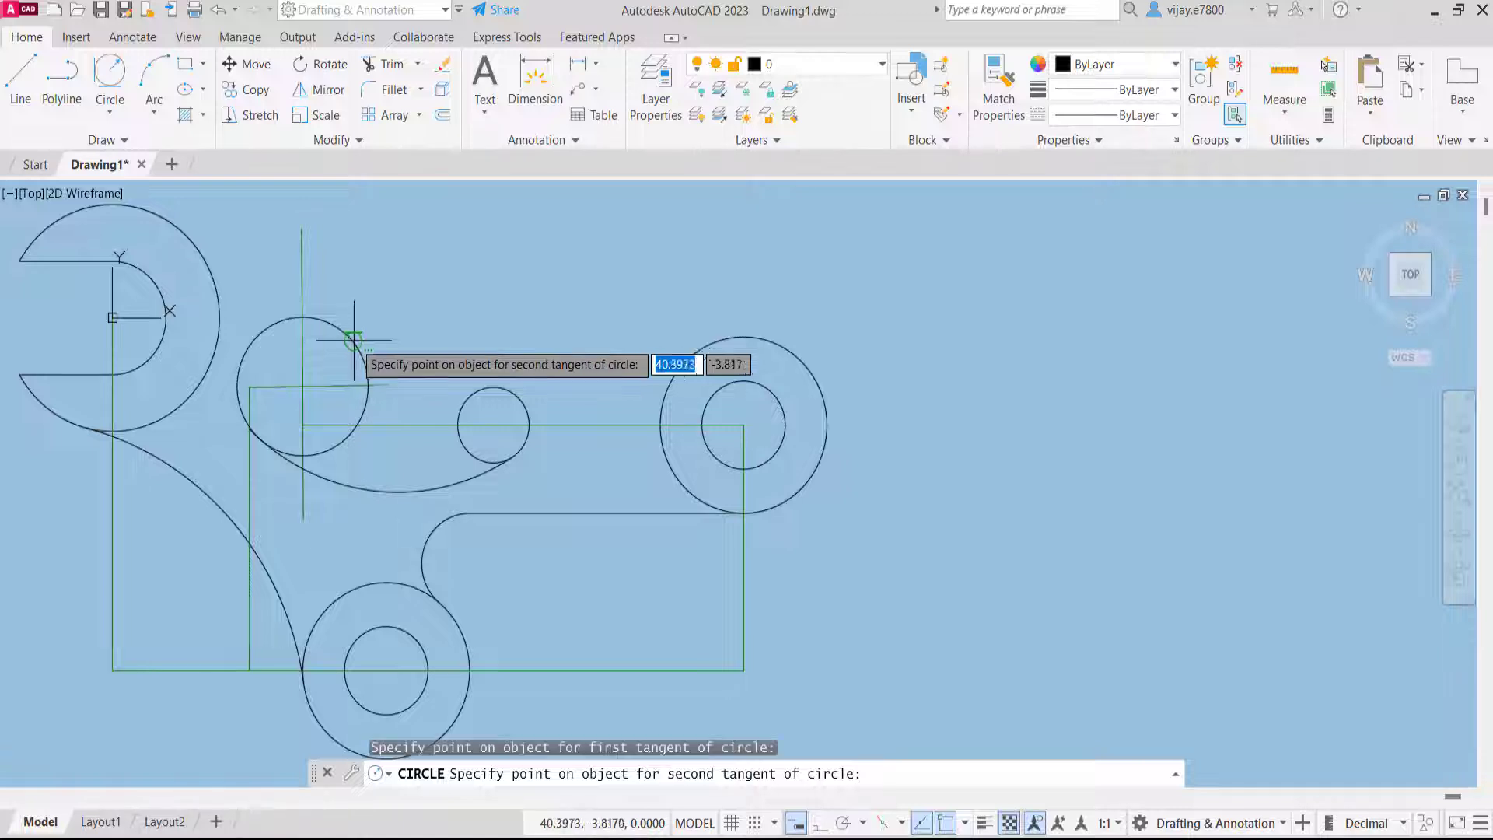
click(488, 391)
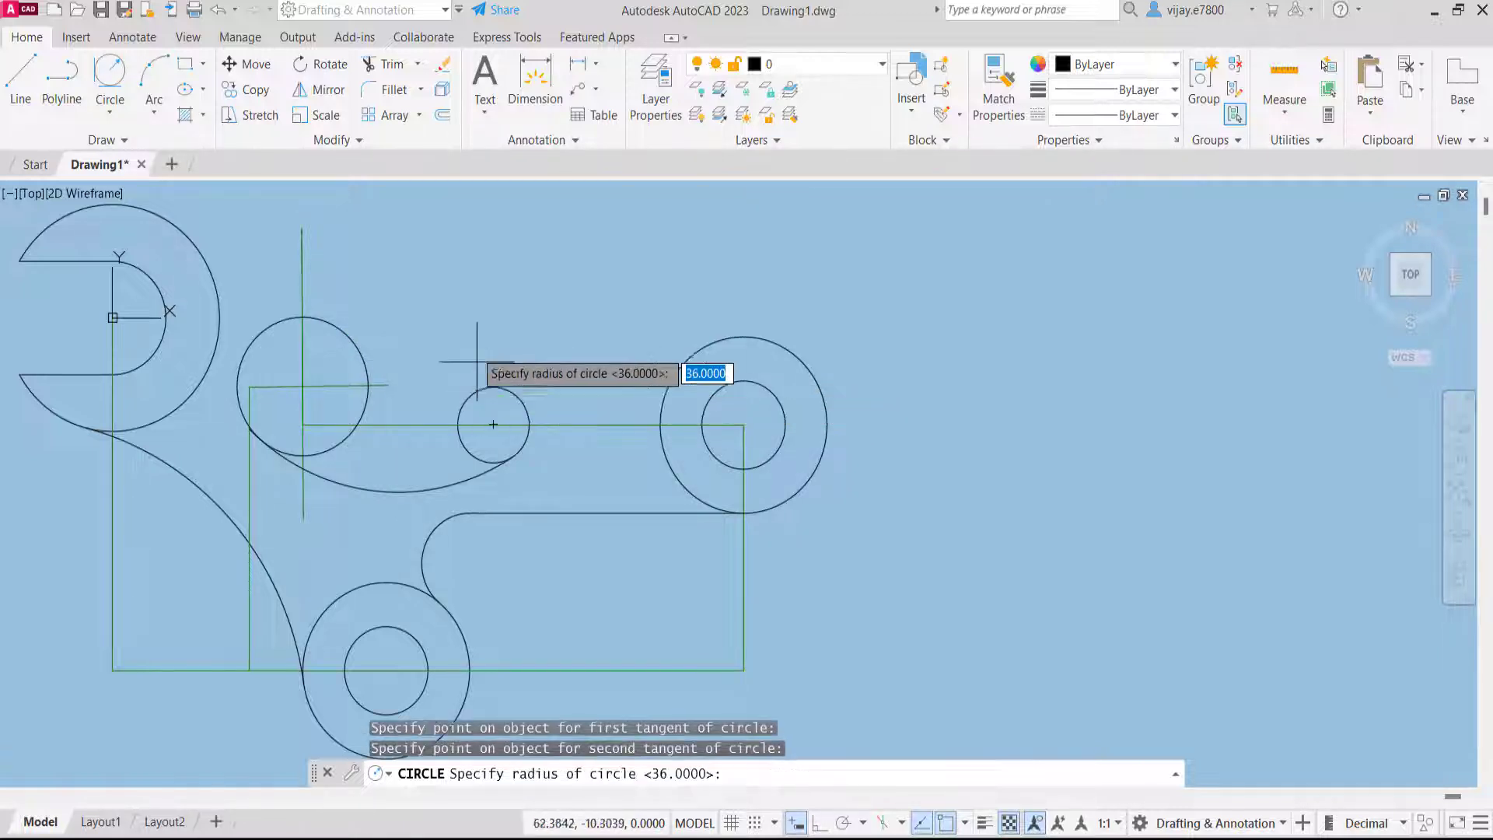
click(450, 235)
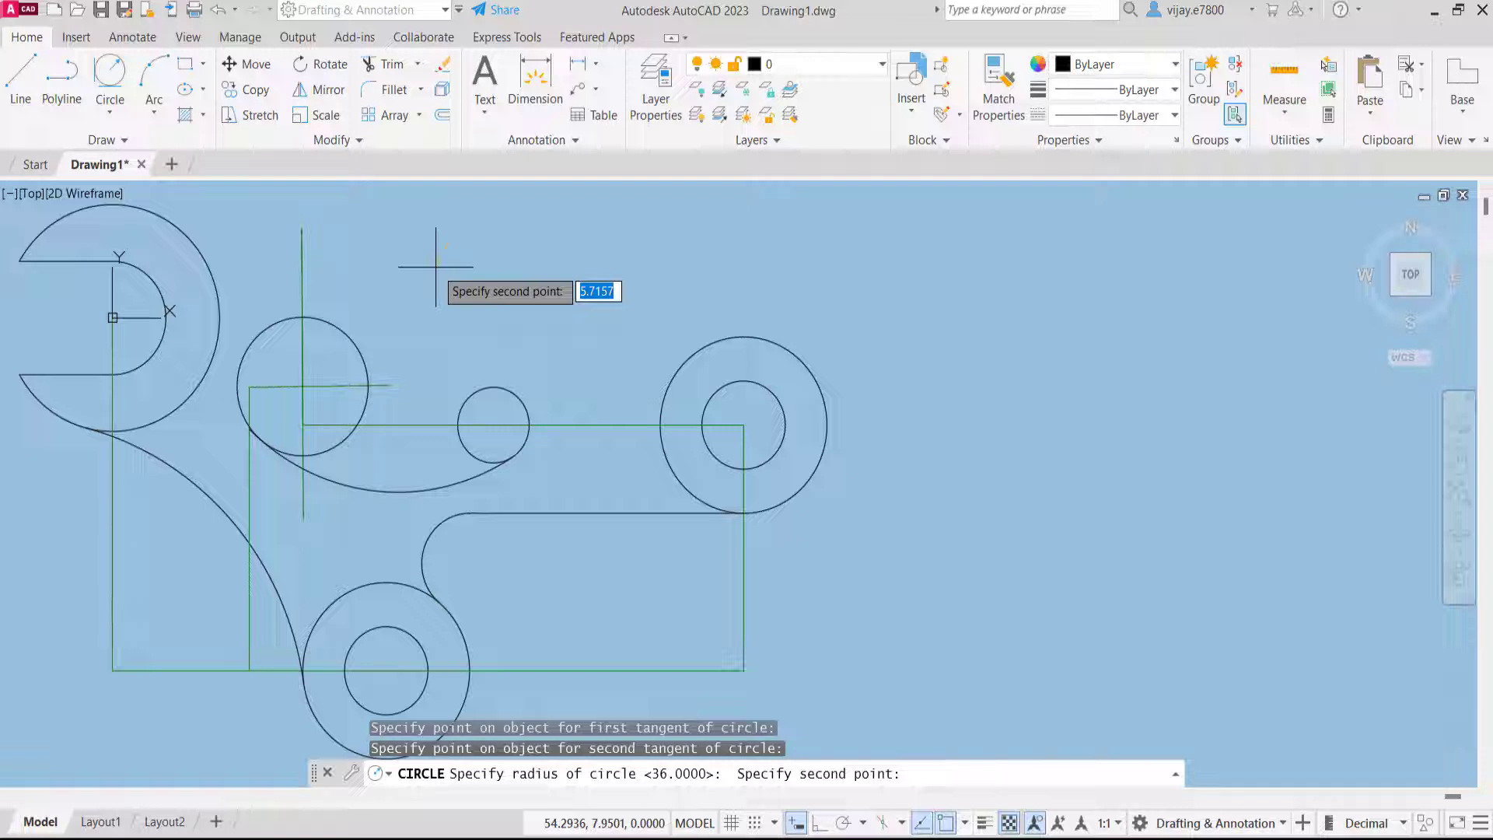
click(435, 267)
key(Return)
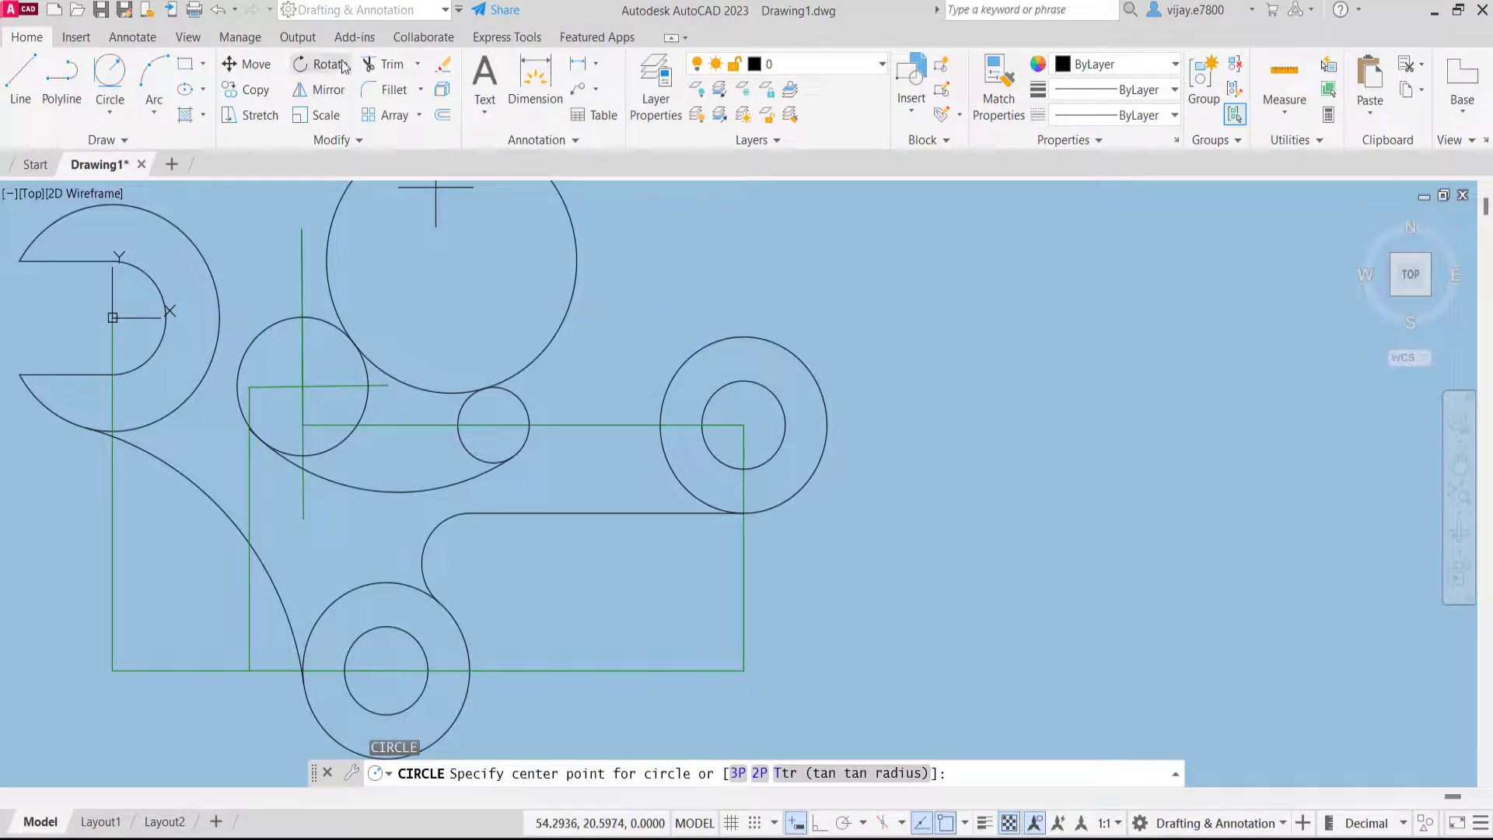
Trim the upper tangent circle to its connecting arc and remove the inner portions of the radius 11 and radius 6 circles
click(386, 64)
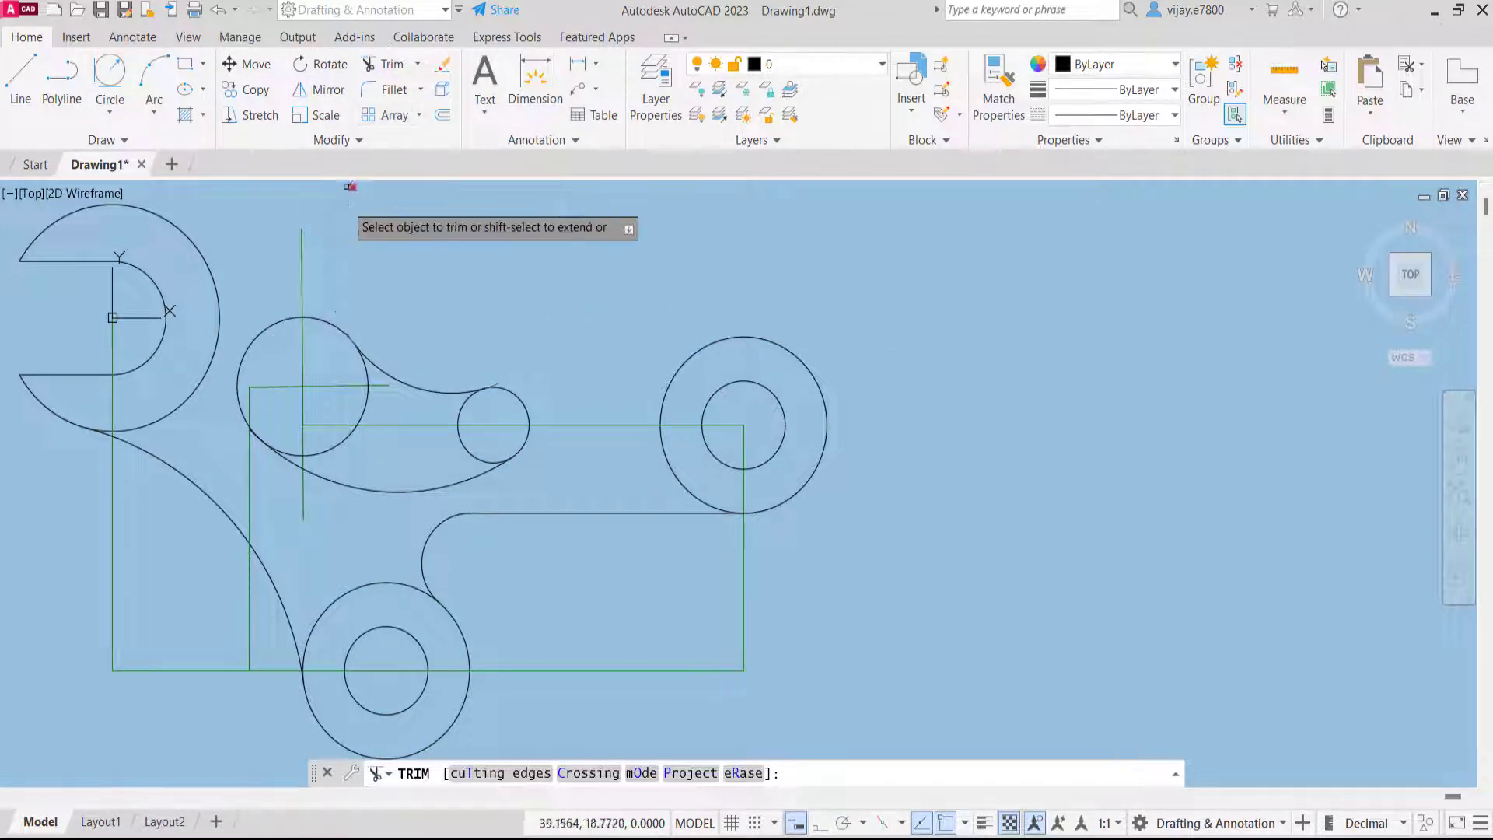
click(332, 234)
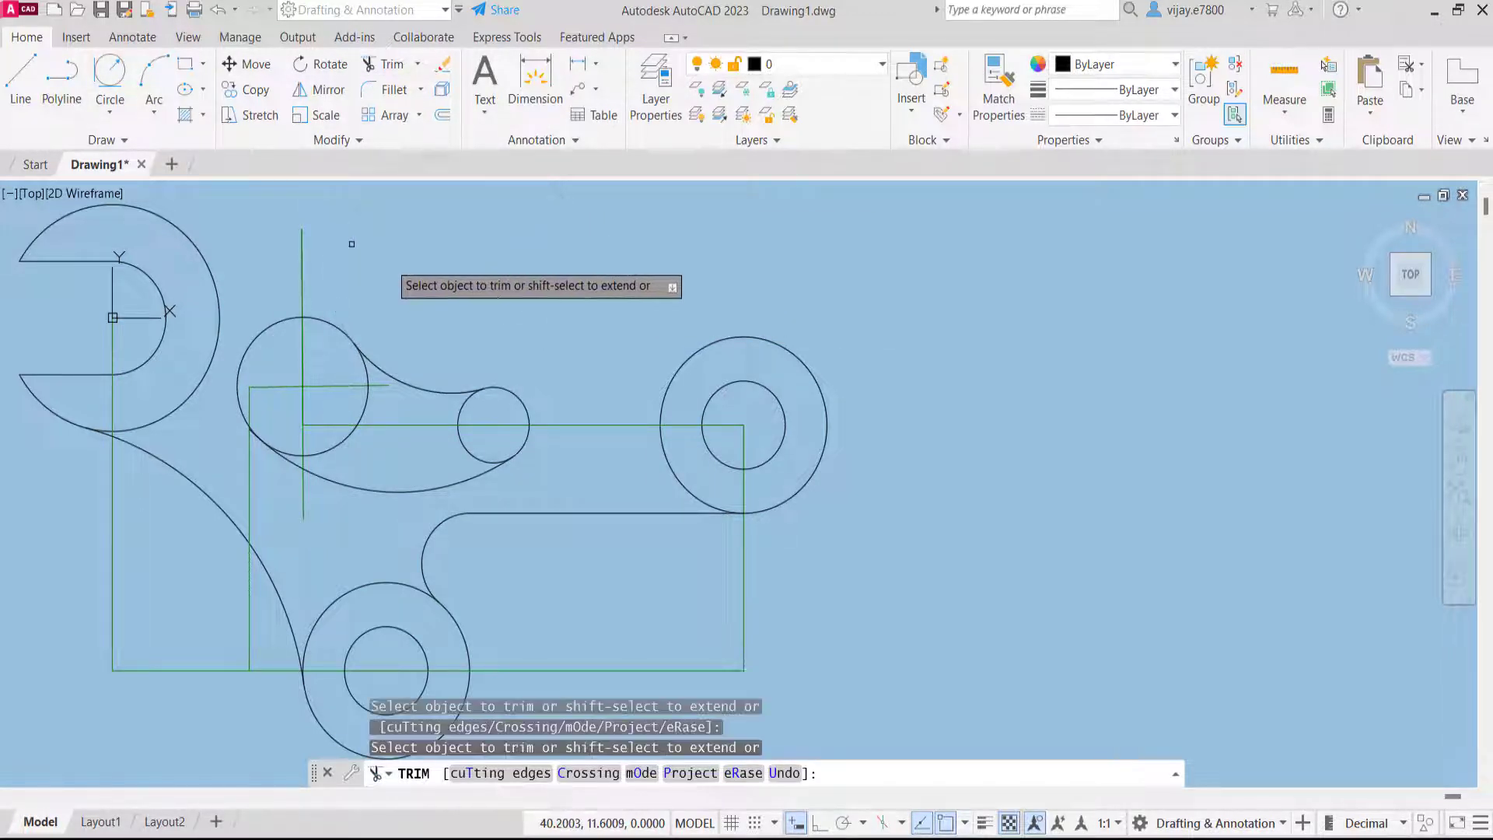
click(465, 406)
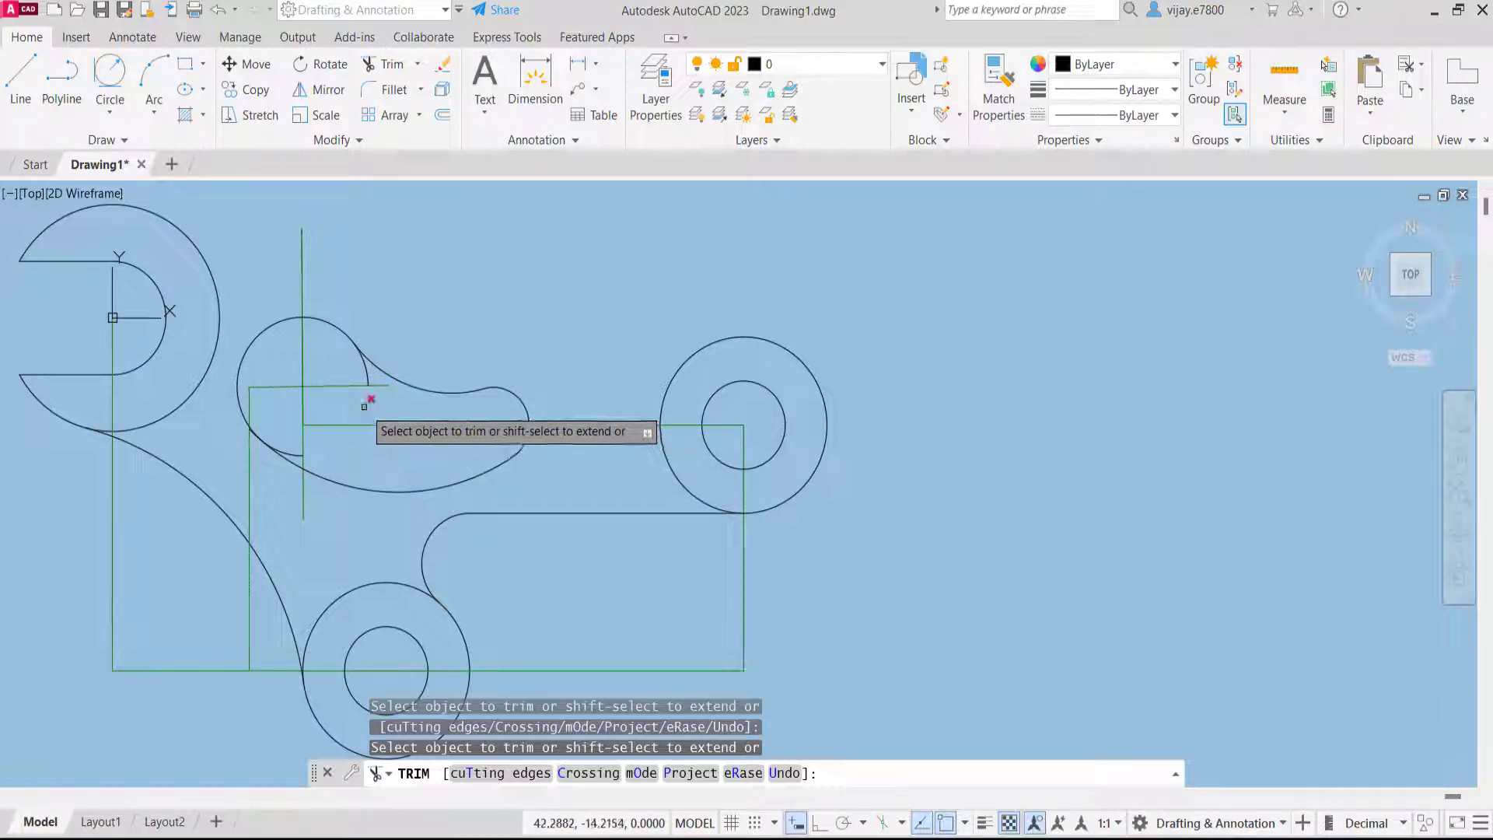
click(366, 405)
click(364, 384)
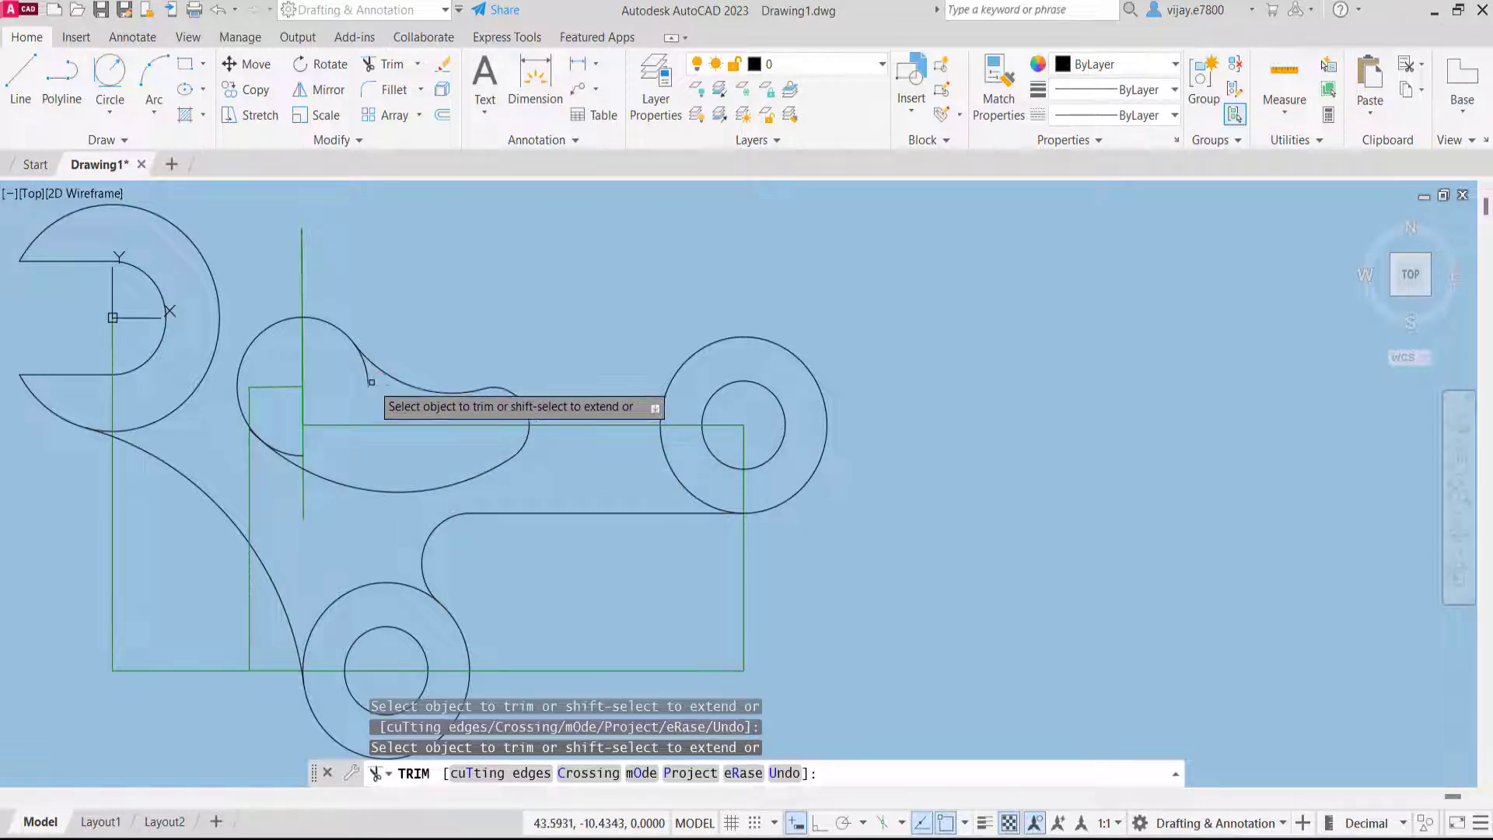
click(365, 366)
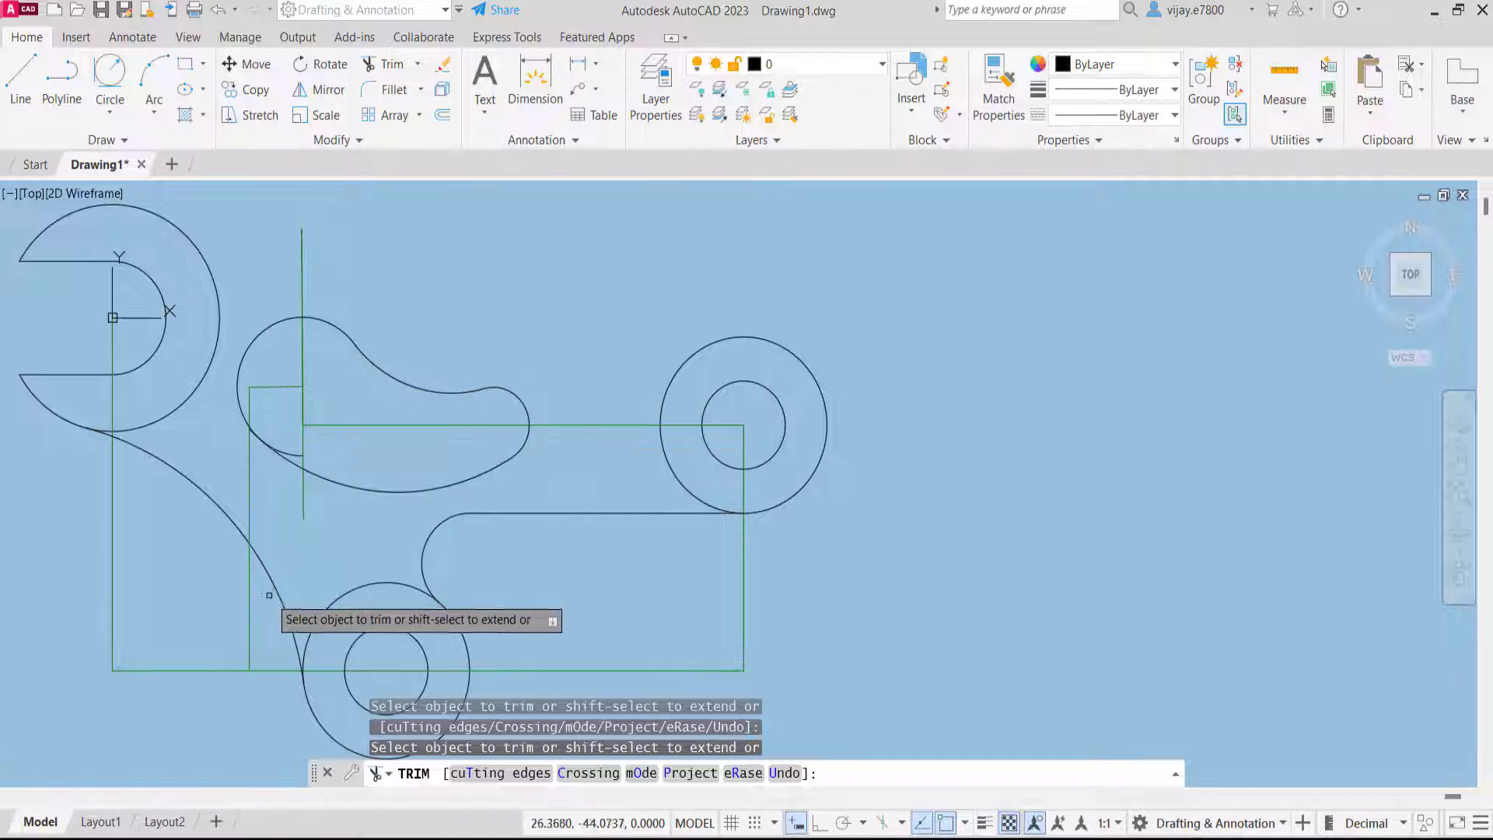
Trim the leftover radius 11 arc inside the slot and the overhanging end of the radius 36 arc at its lower left
scroll(258, 447, up, 4)
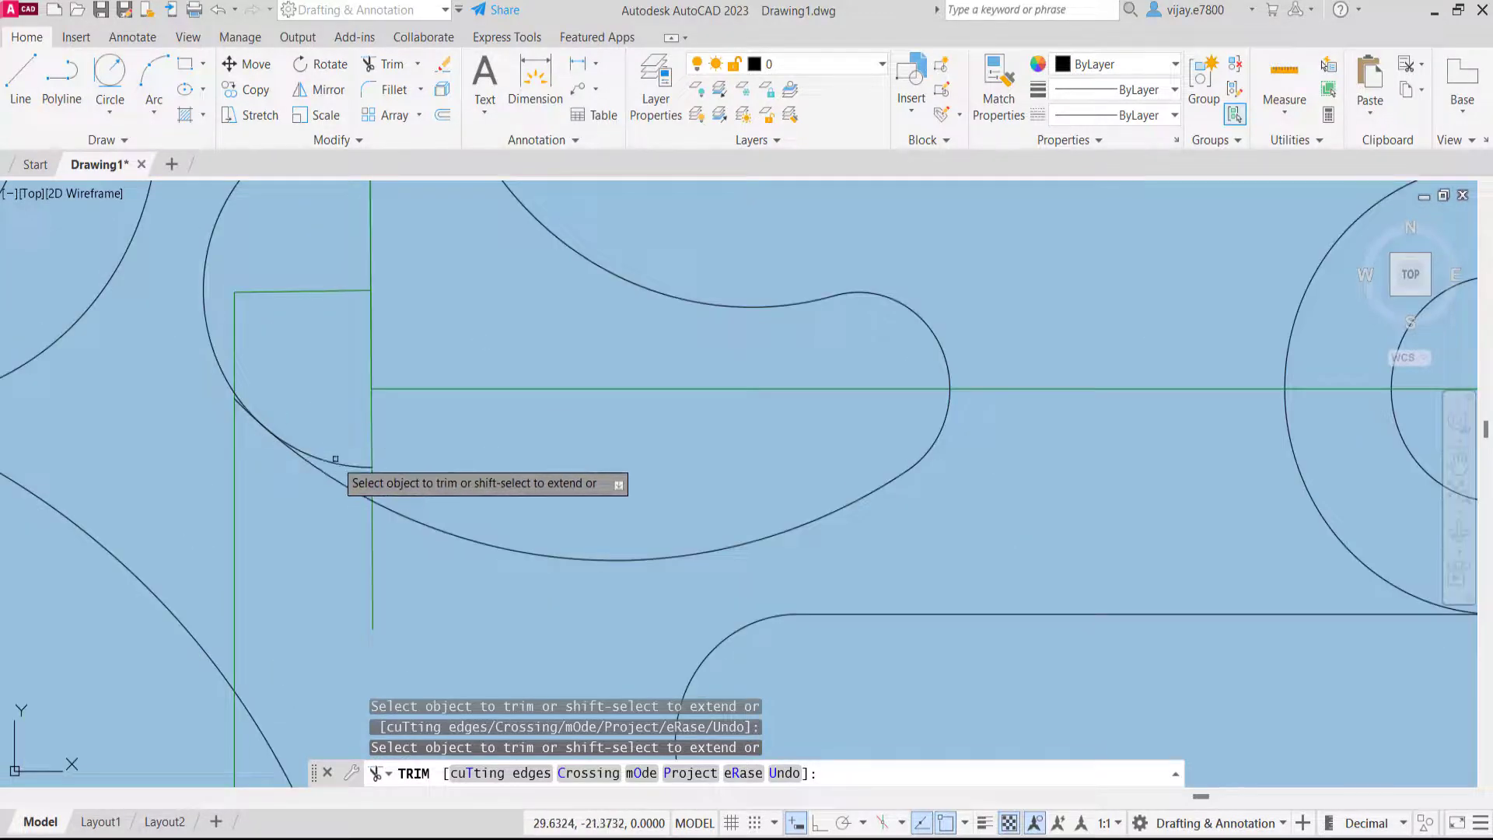
click(336, 459)
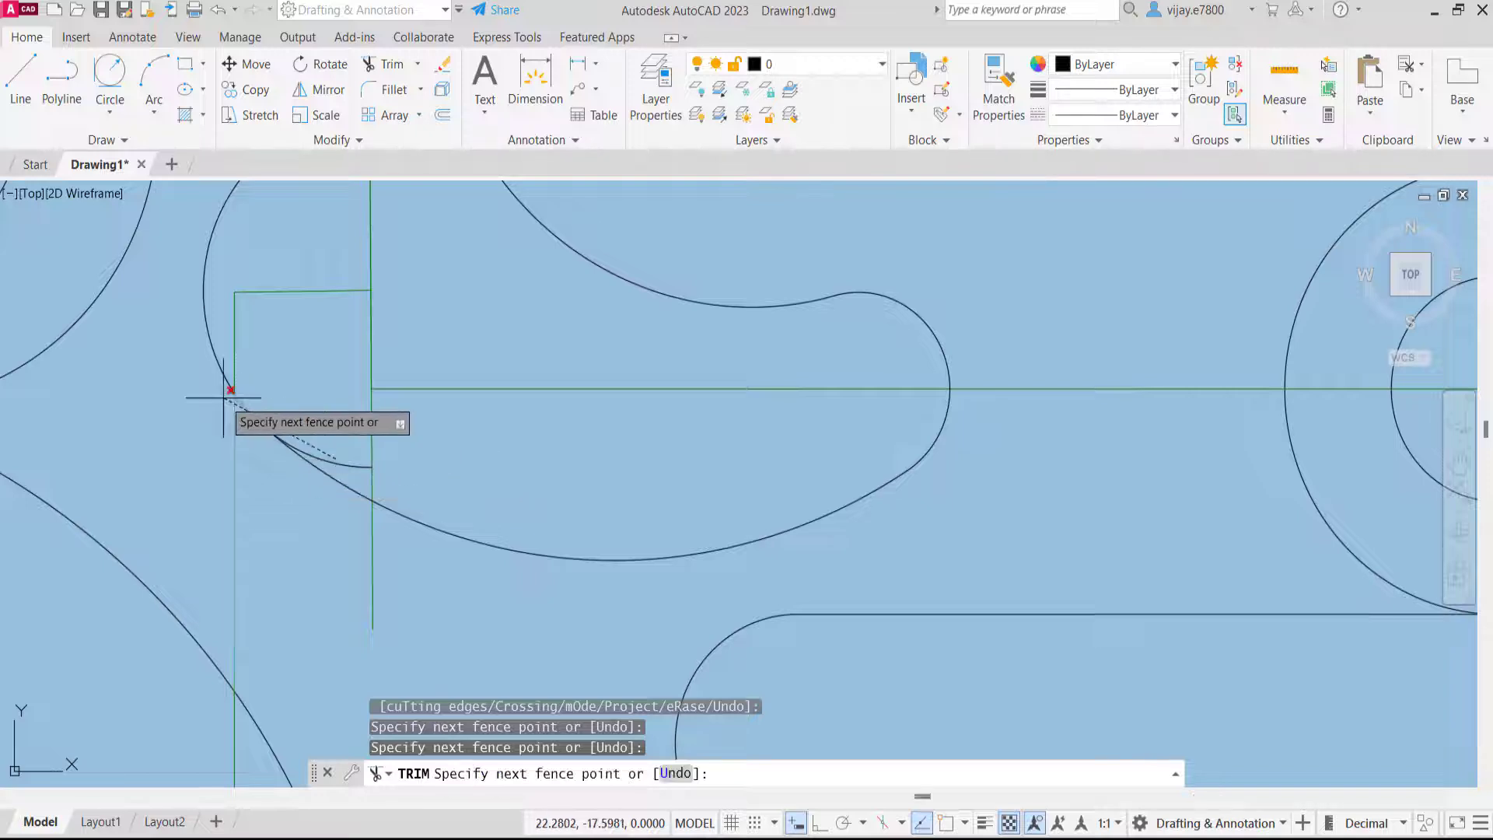
scroll(226, 393, up, 4)
scroll(494, 404, down, 2)
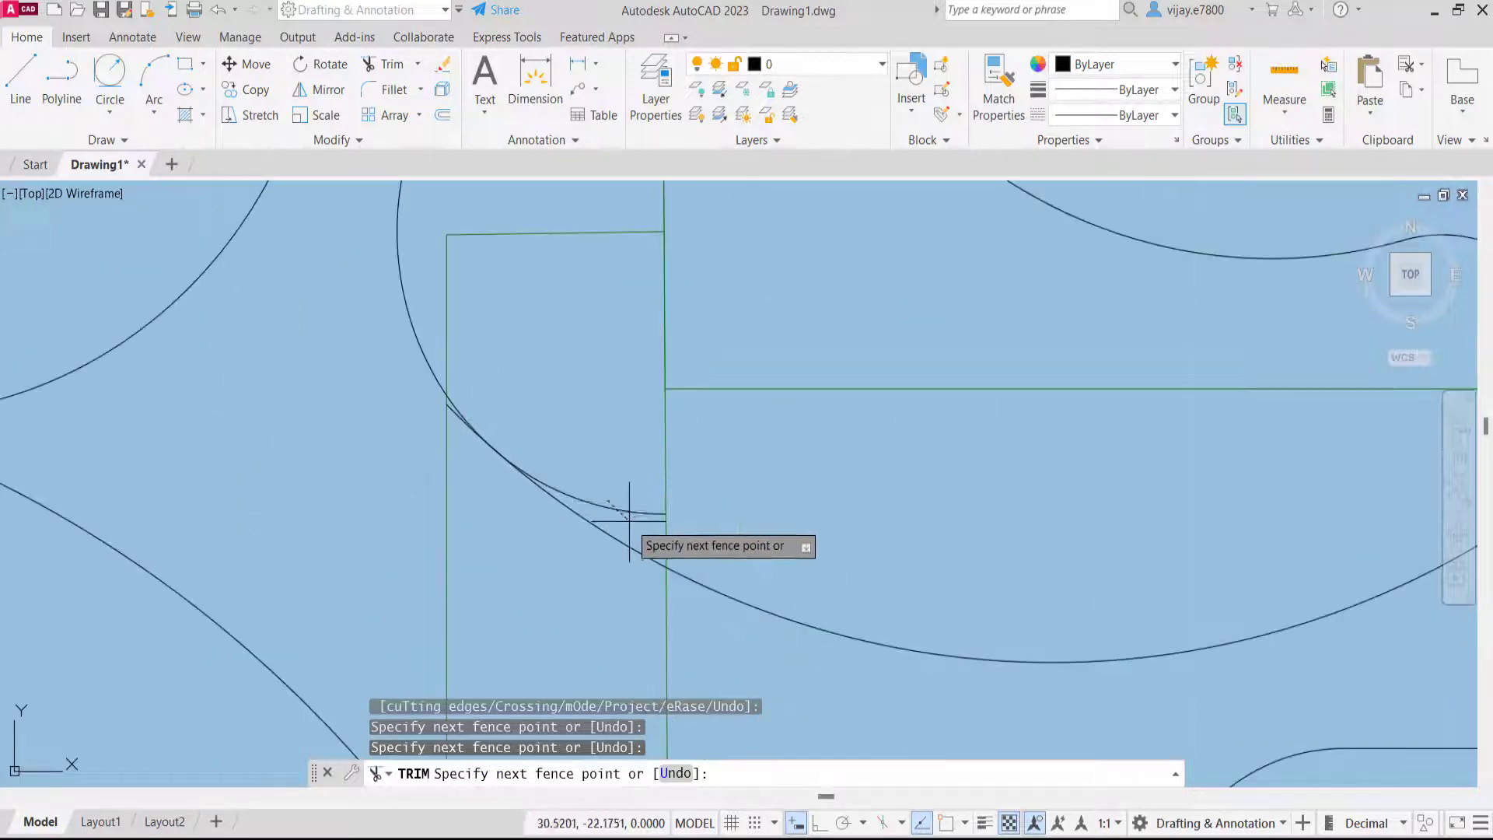
key(Return)
scroll(464, 449, up, 4)
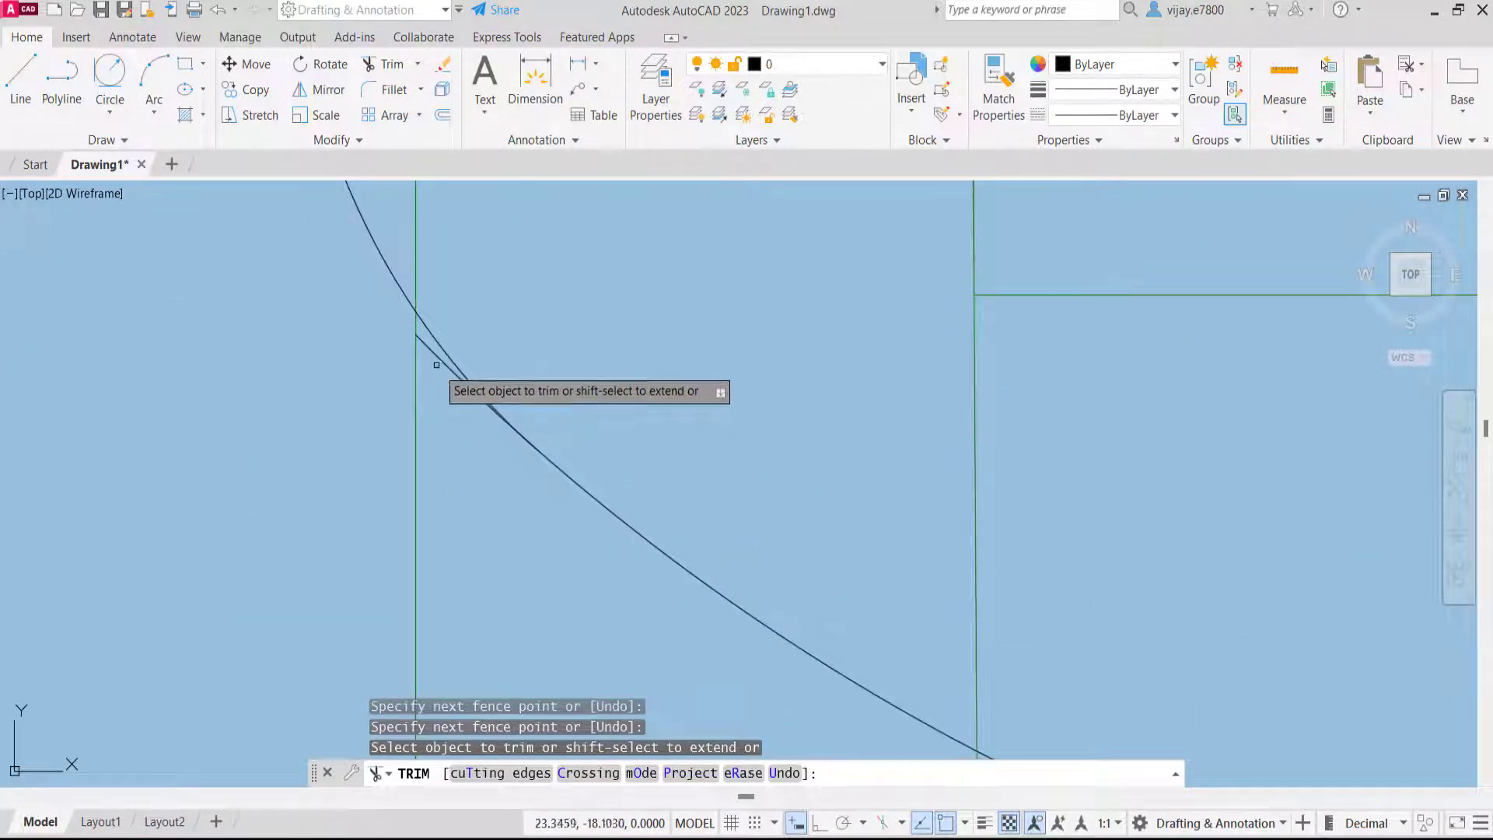
scroll(437, 358, down, 5)
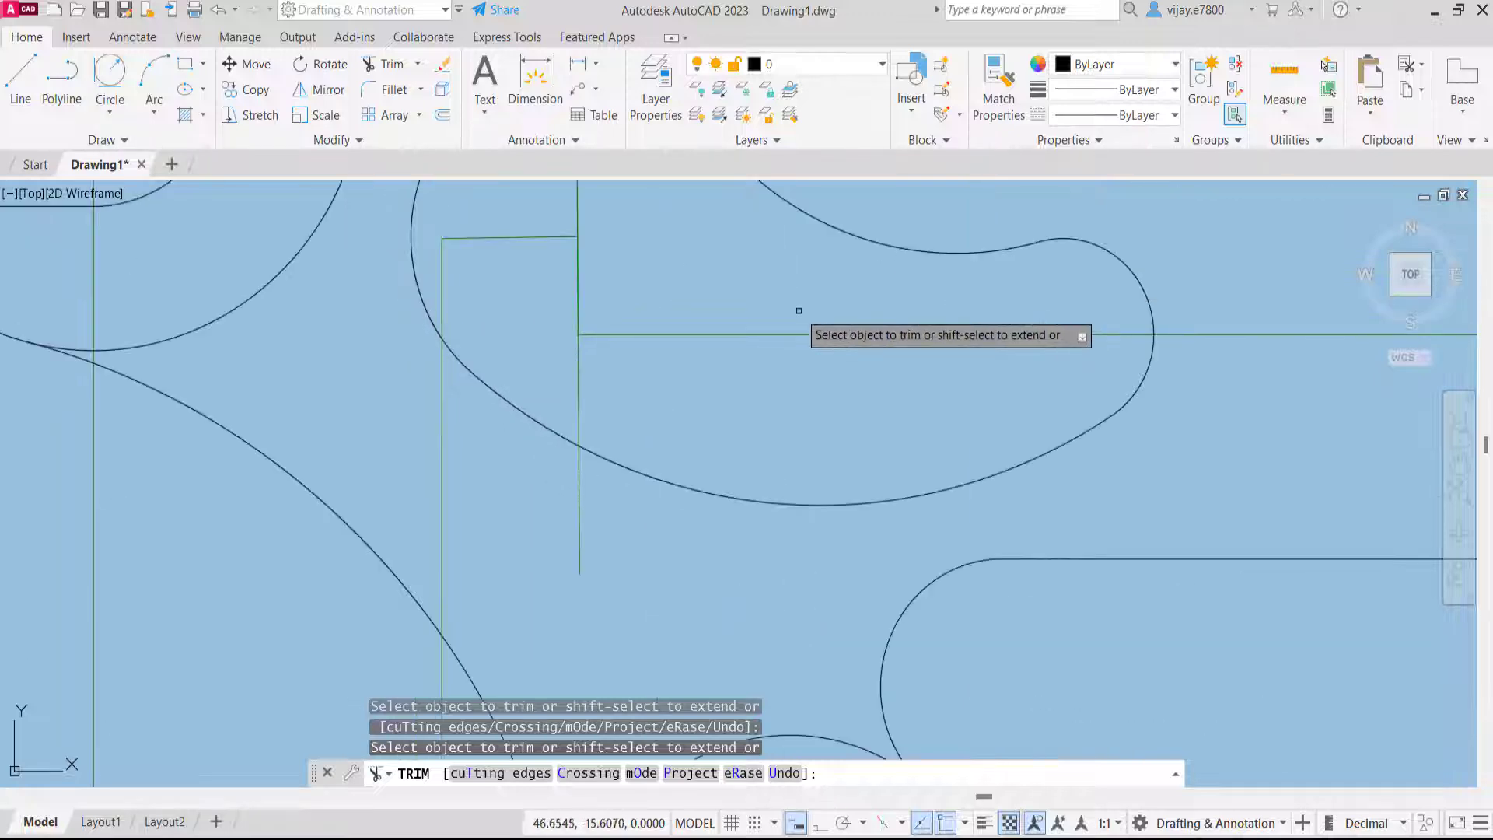
Trim the vertical construction line through the radius 11 arc's centre inside, below and above the slot
click(577, 402)
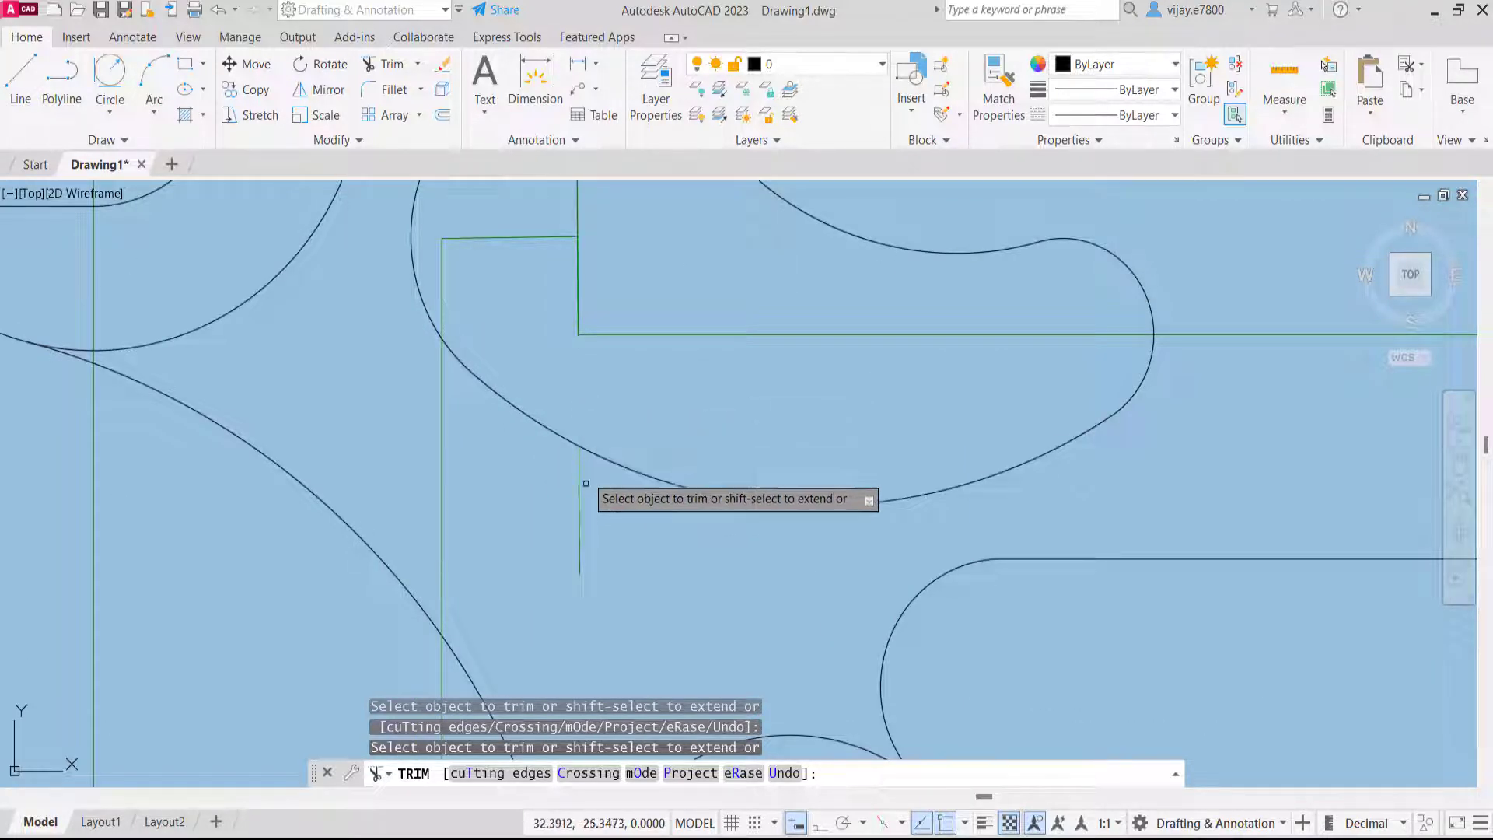
click(580, 482)
scroll(715, 451, down, 5)
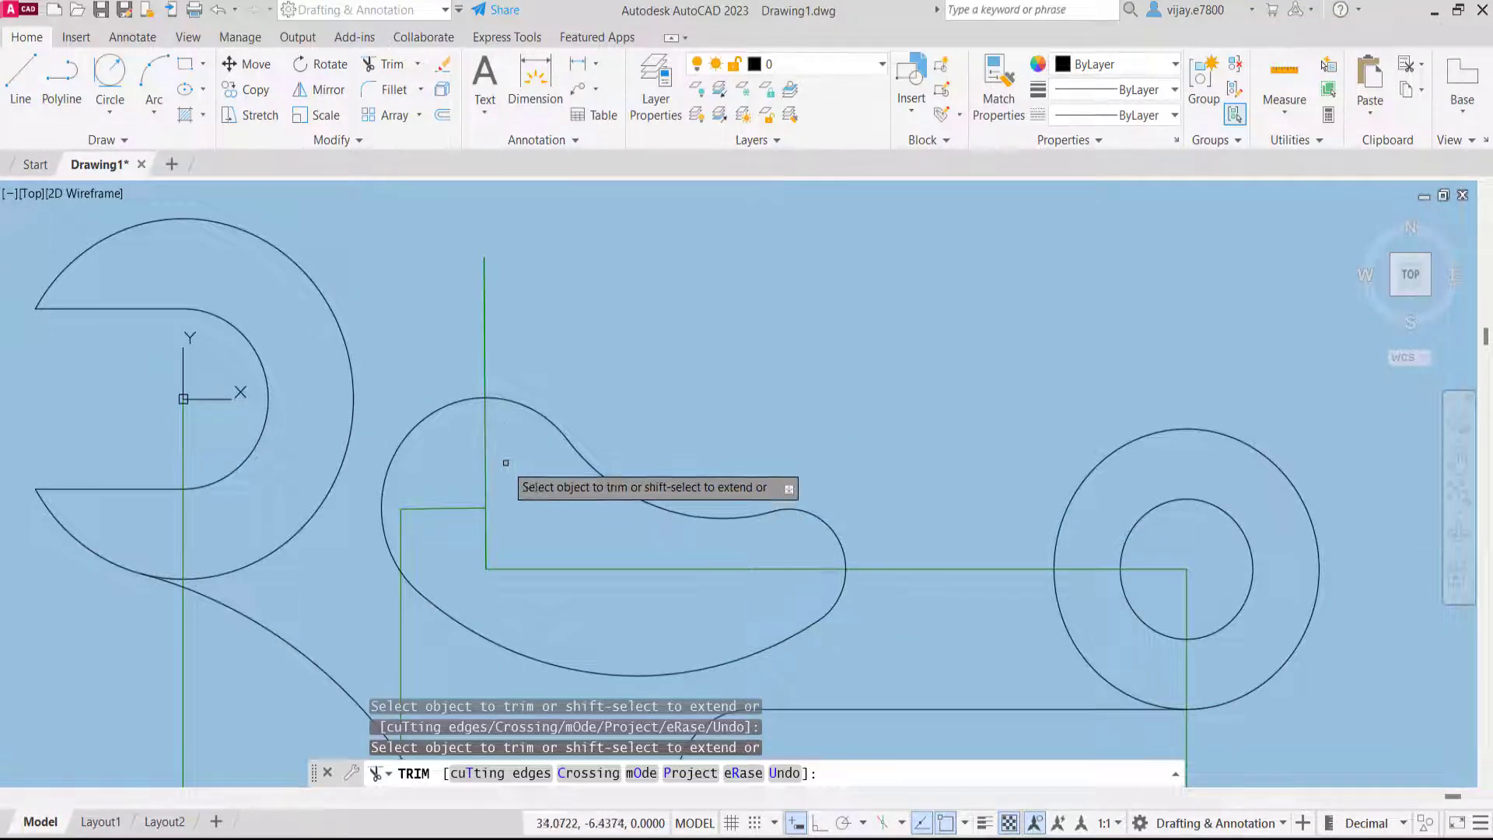
drag(507, 464, 474, 452)
drag(508, 361, 468, 345)
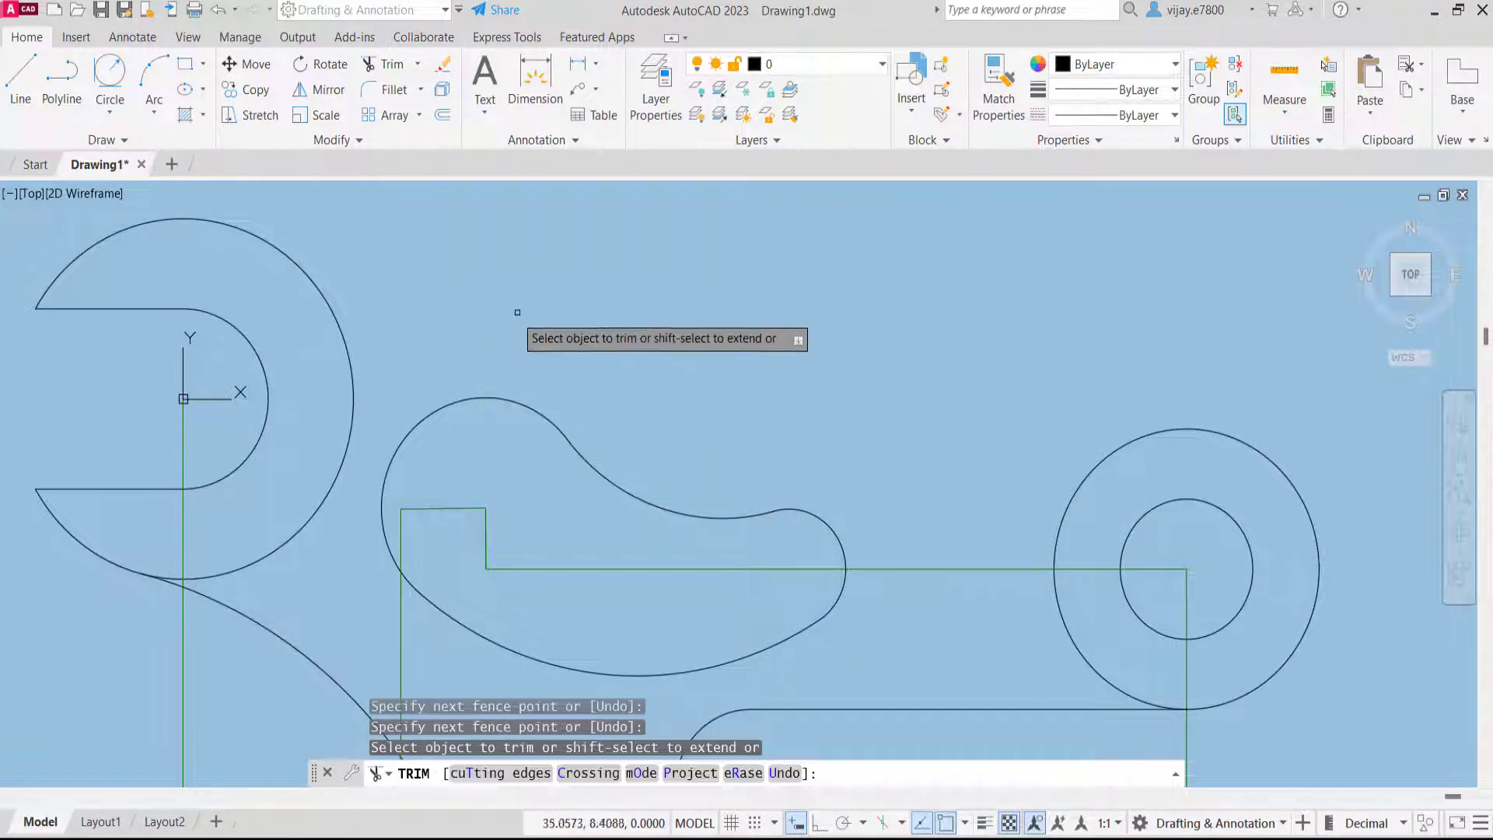
Remove the short horizontal construction line inside the slot and the vertical construction line running down from the slot's left side
scroll(519, 314, down, 2)
scroll(680, 388, up, 2)
middle_drag(679, 389, 653, 387)
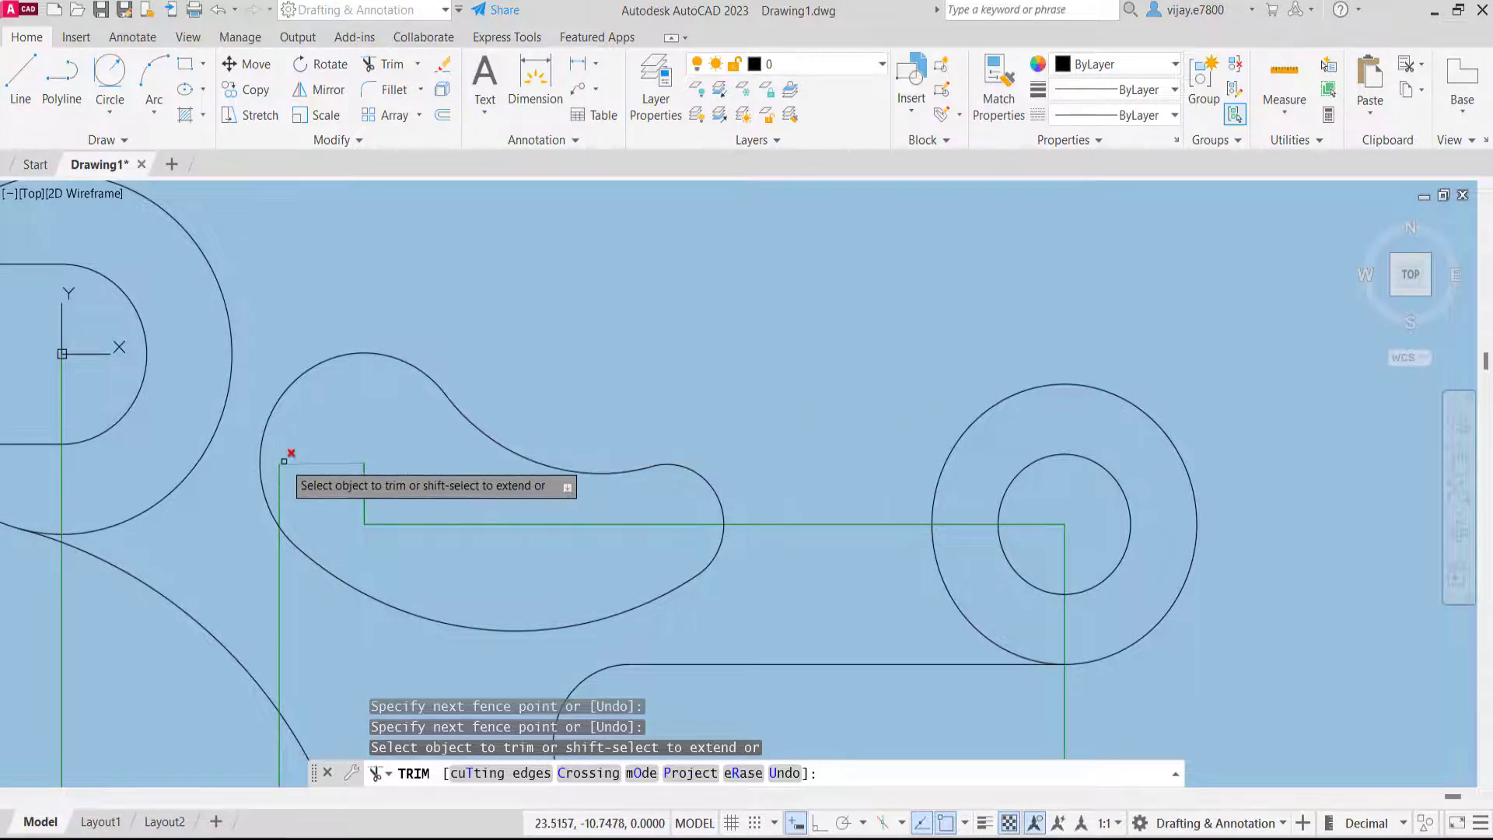
scroll(373, 490, down, 4)
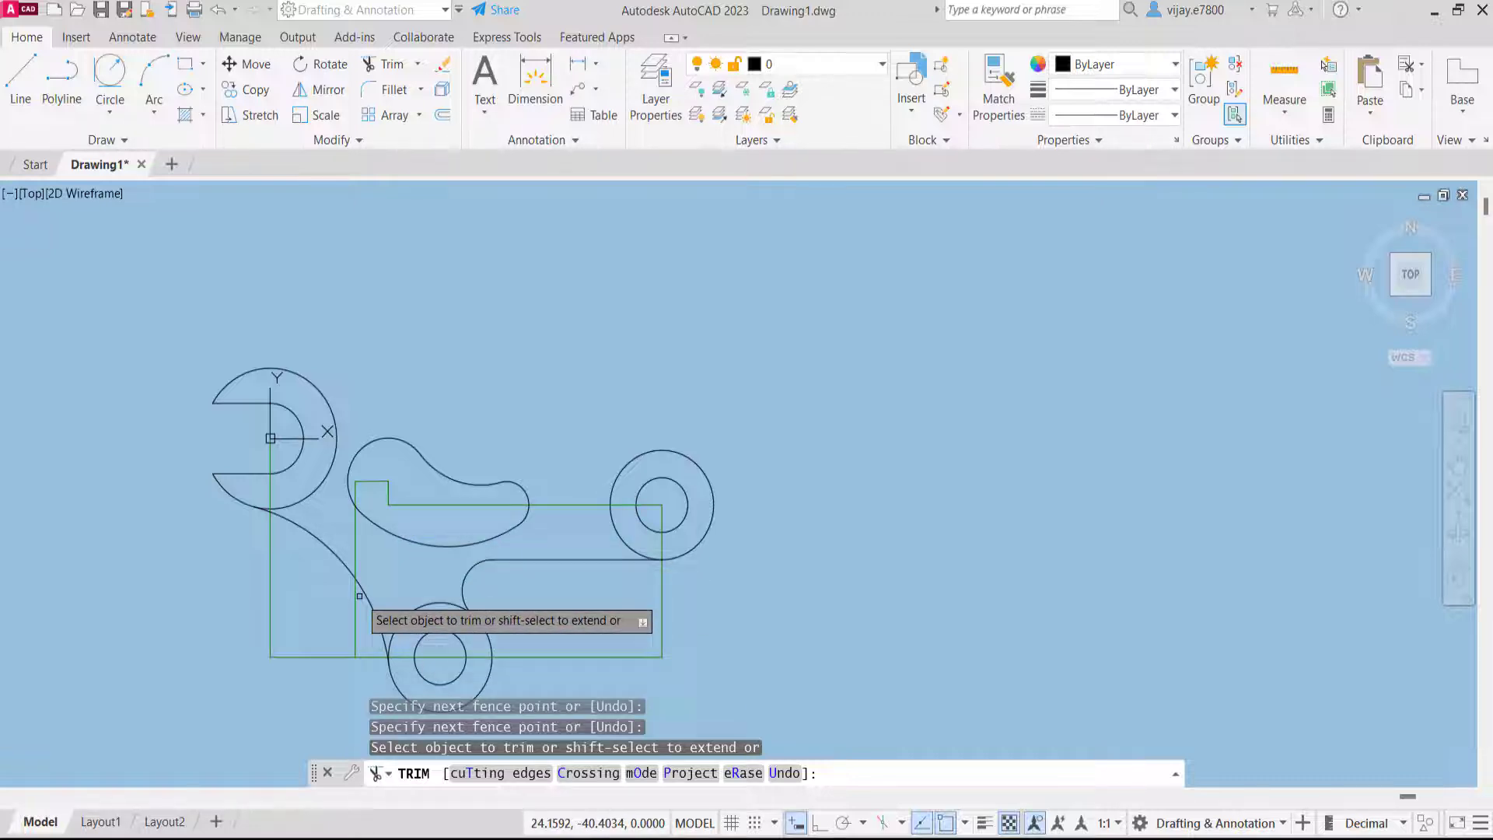
click(371, 482)
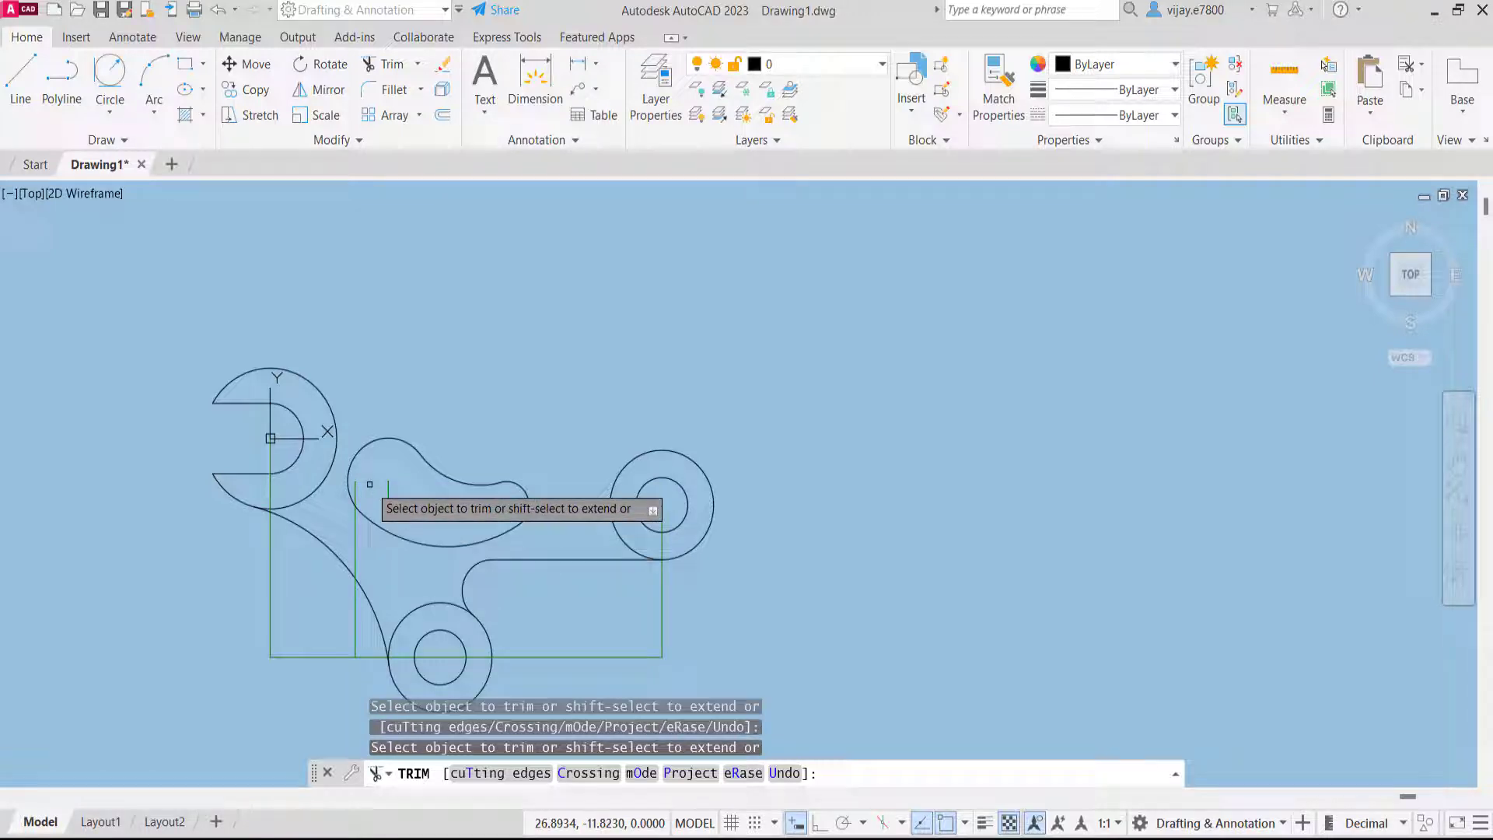
click(356, 529)
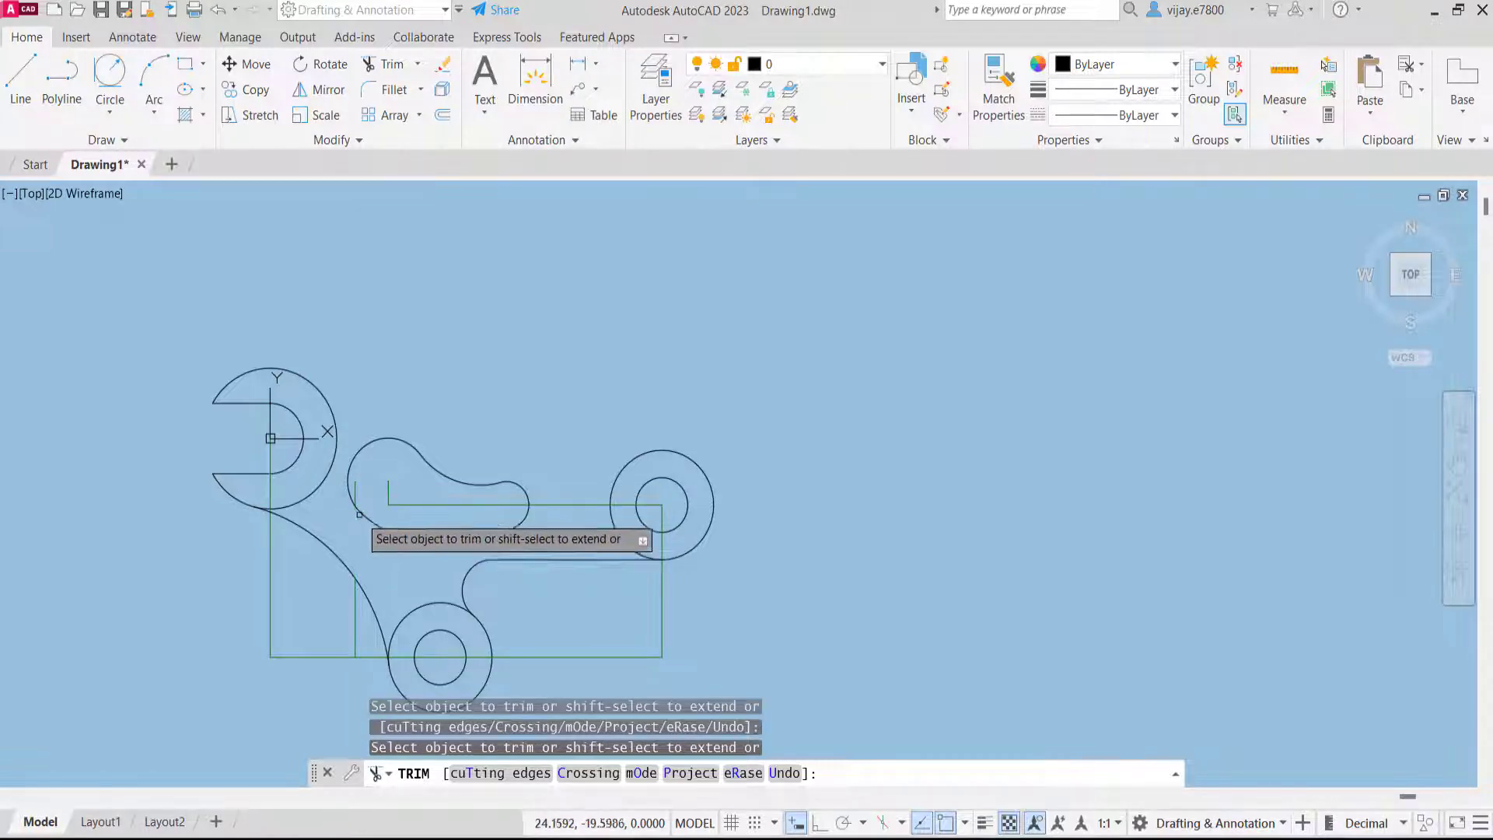
click(359, 614)
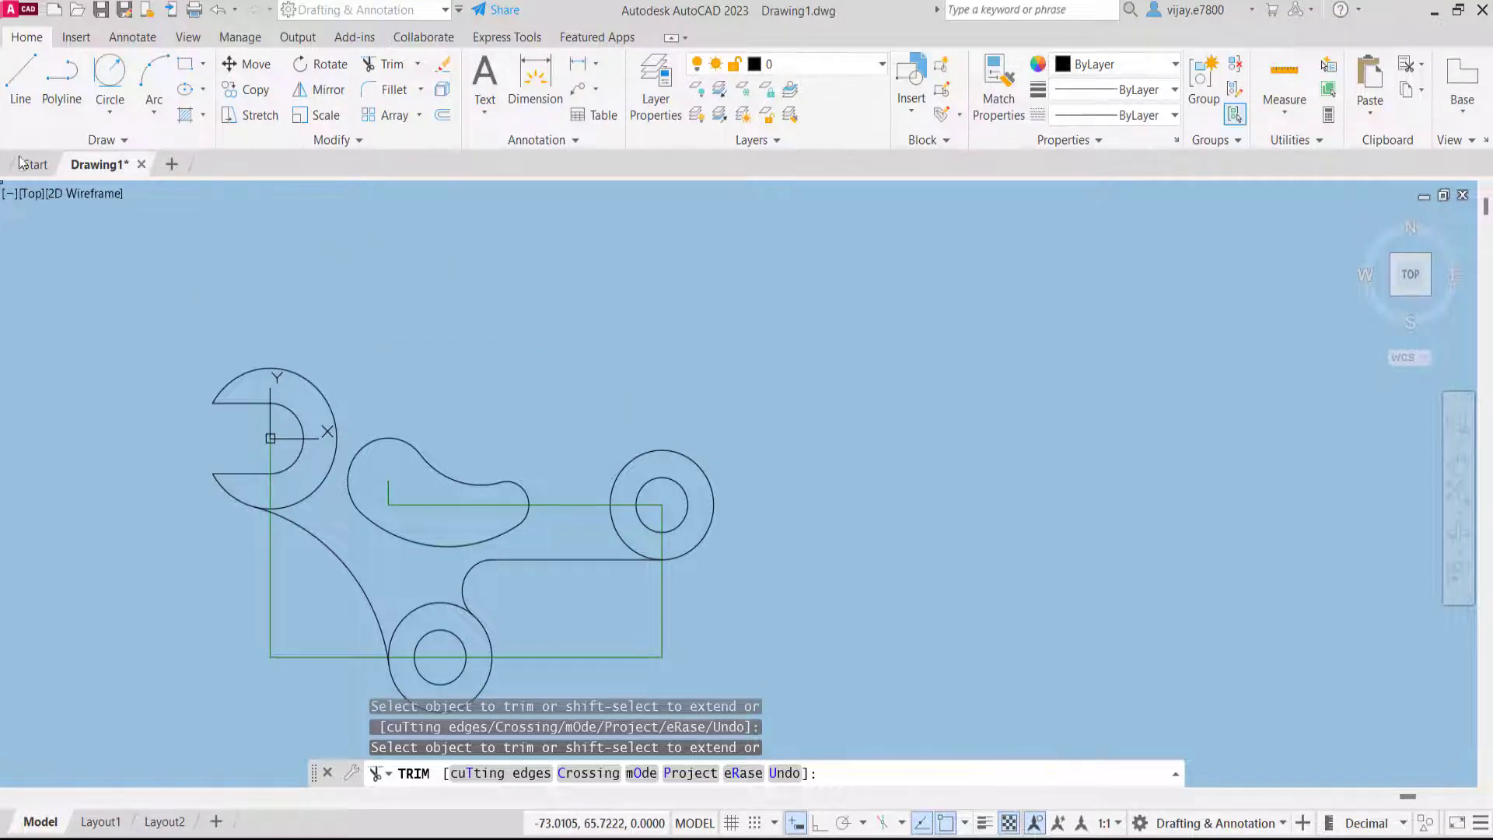
Draw a line from the jaw's centre up to the top of its outer arc, continuing horizontally right toward the right circle pair
click(21, 78)
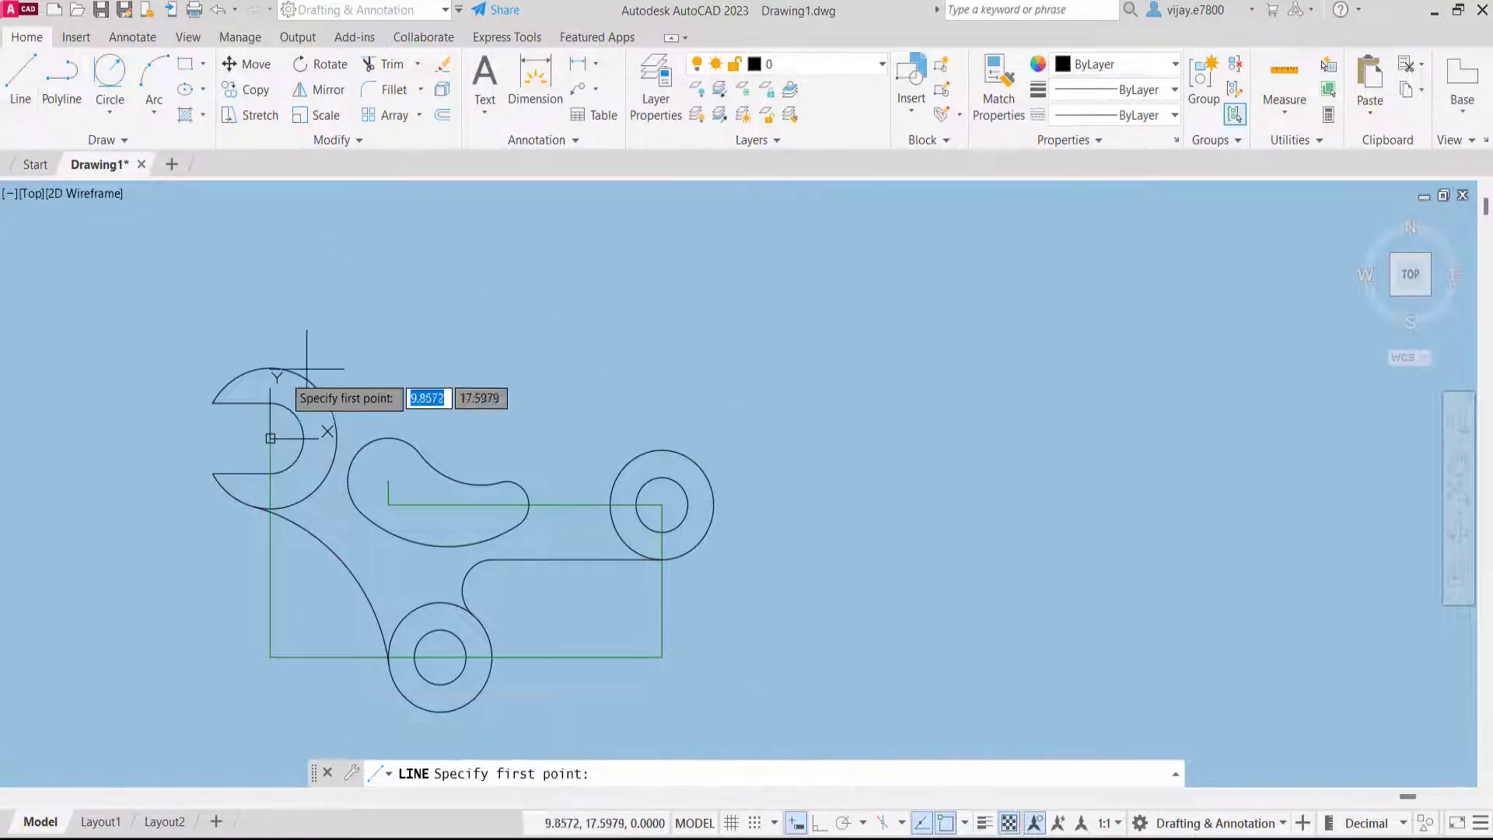
click(271, 437)
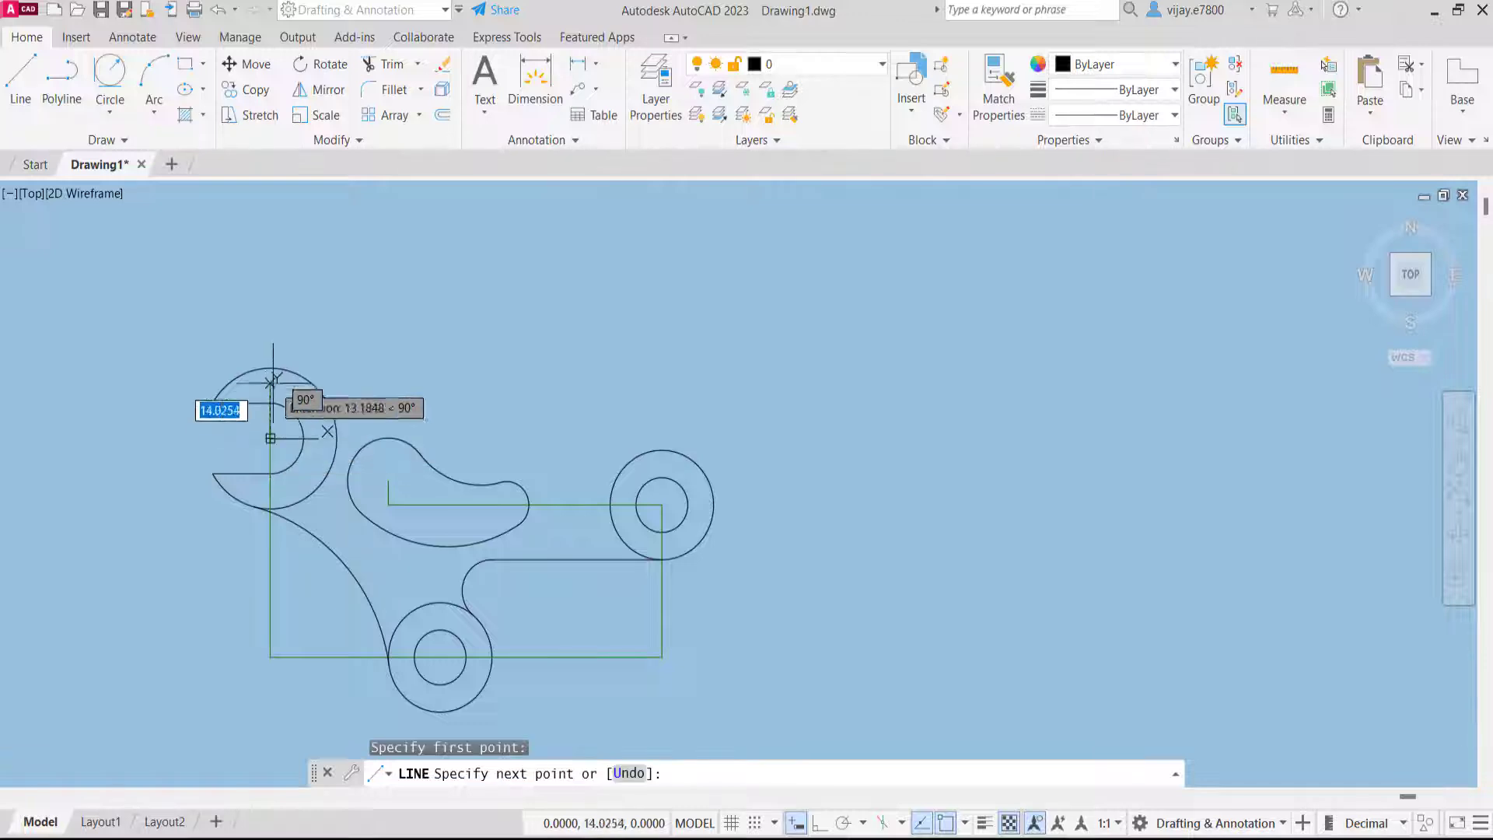
click(271, 367)
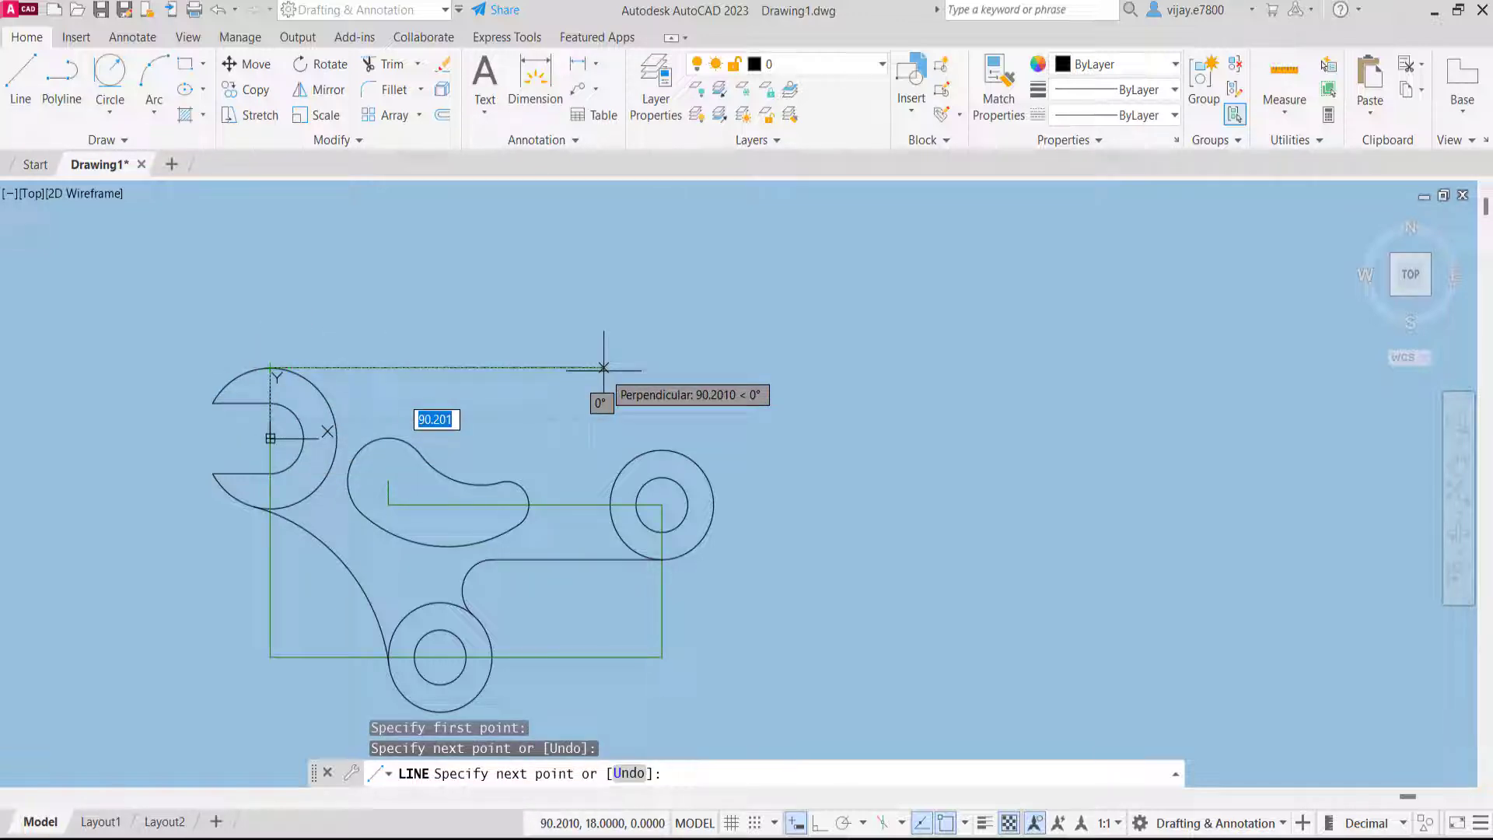
click(614, 367)
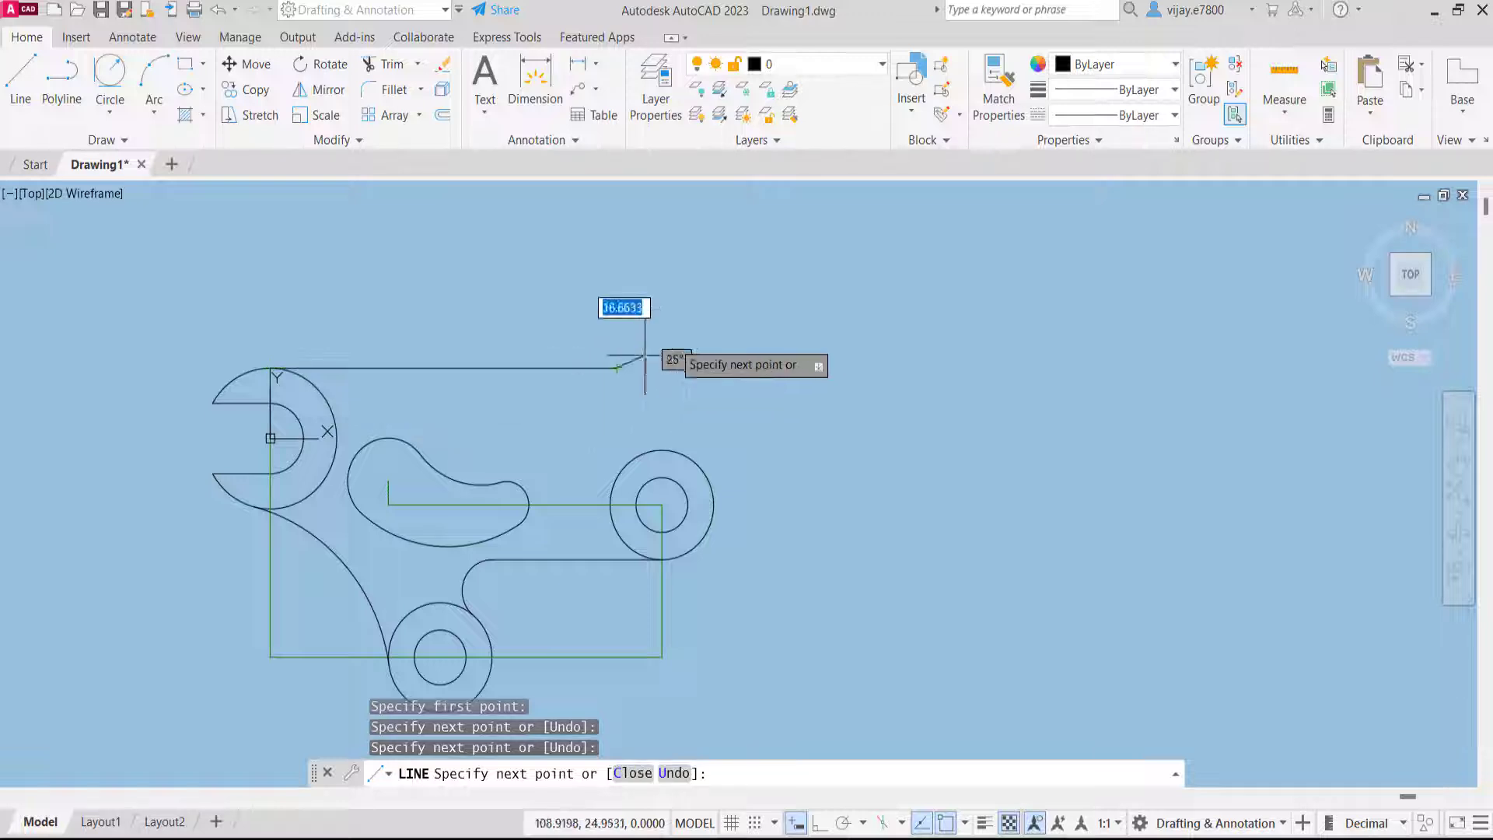
right_click(733, 325)
click(771, 337)
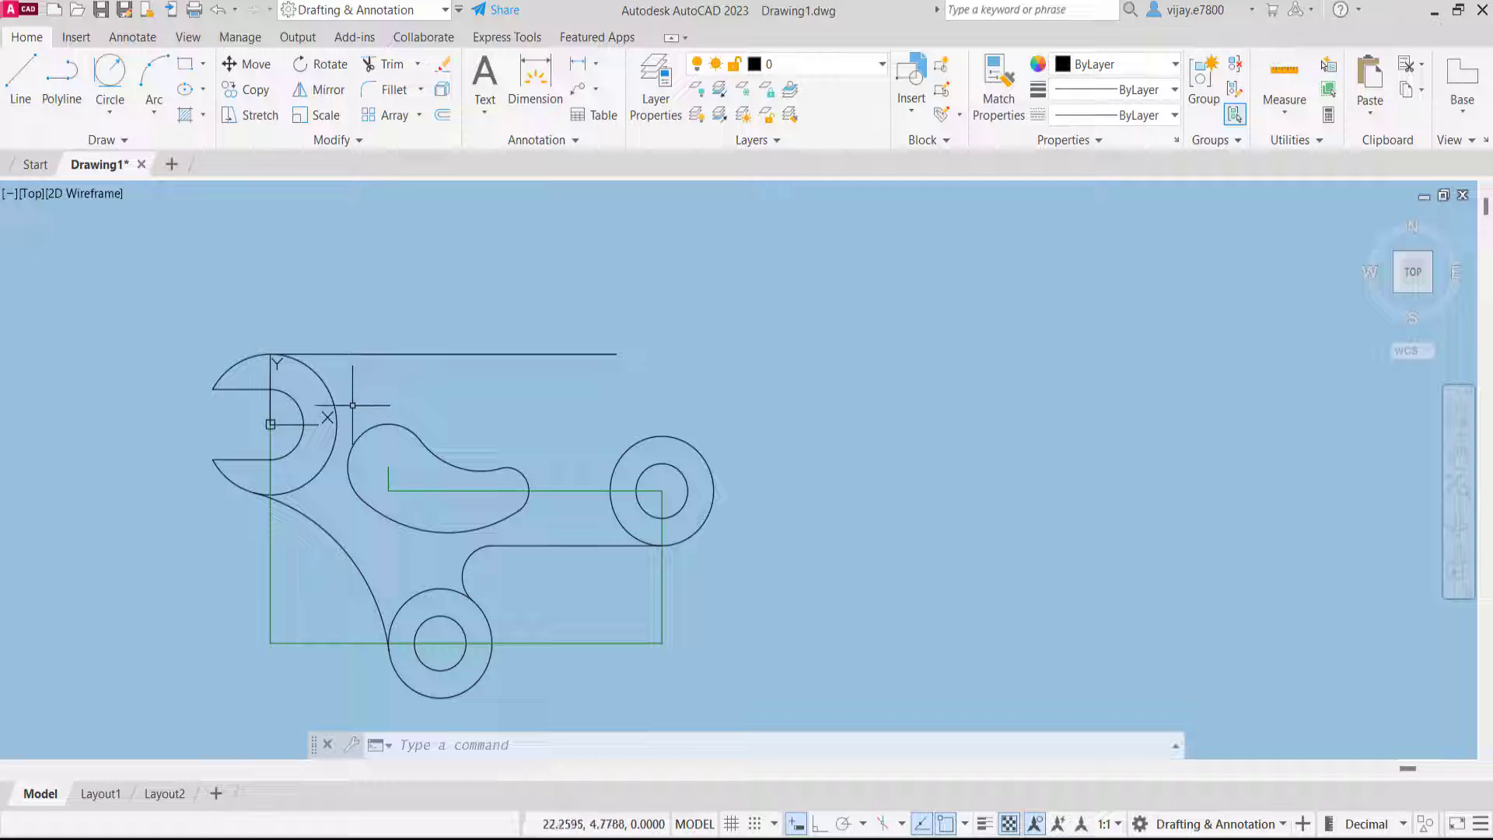
Draw a line from the right circle pair's centre to the outer circle's top, 49 units left, and up to the upper horizontal line
right_click(771, 408)
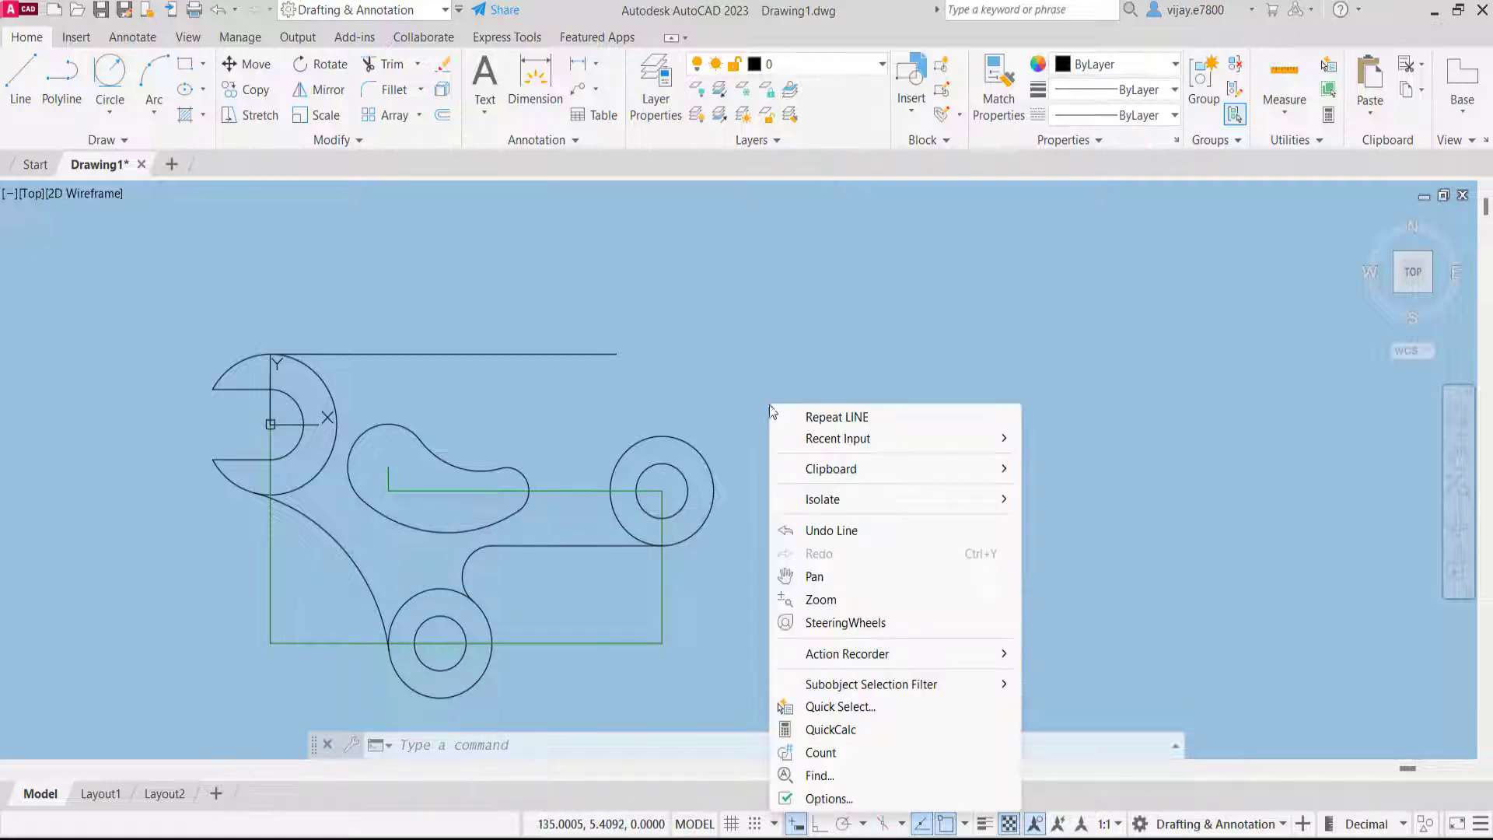
click(813, 423)
click(662, 491)
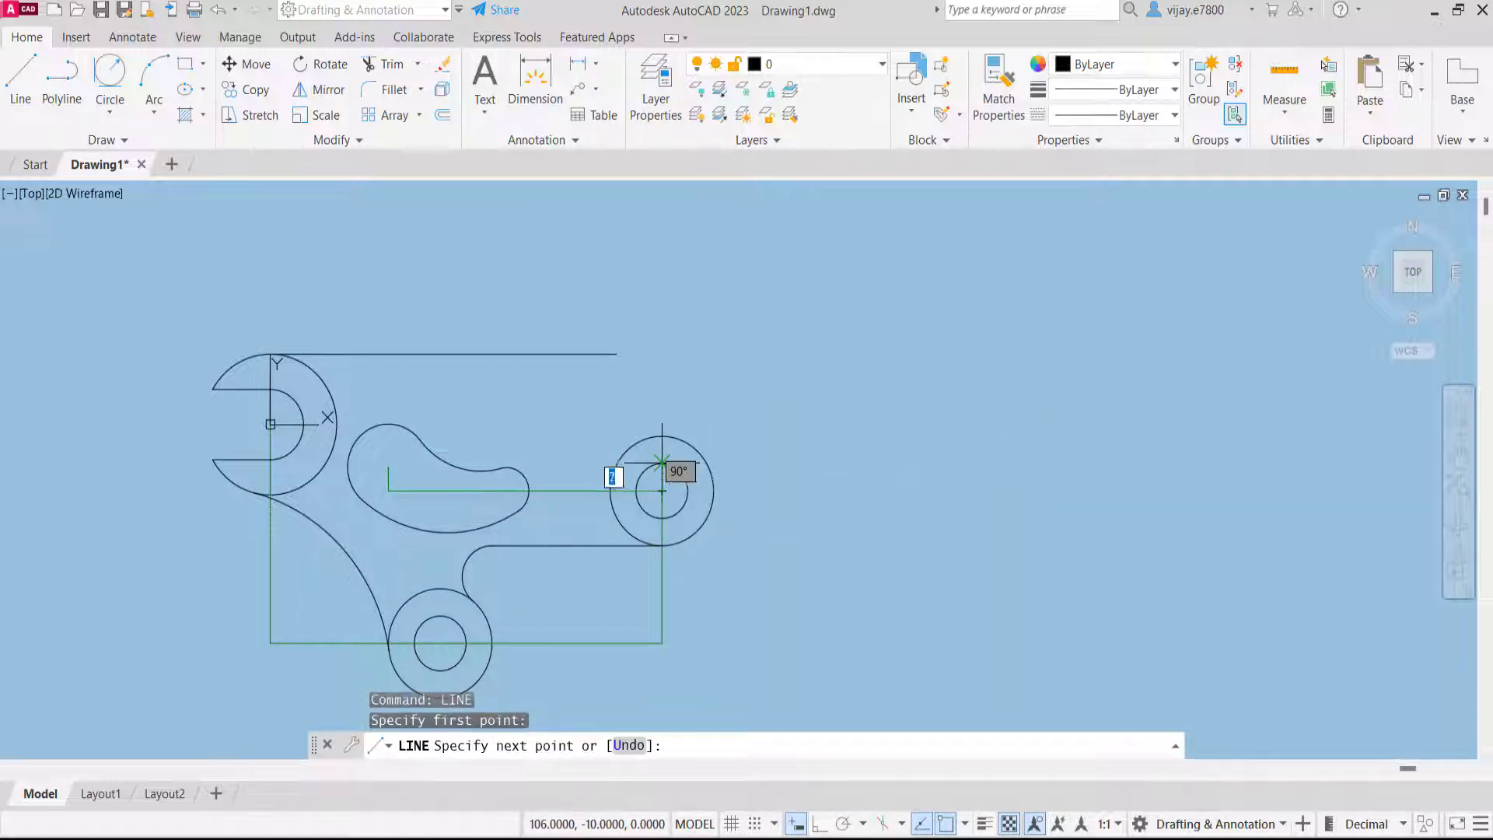
click(661, 435)
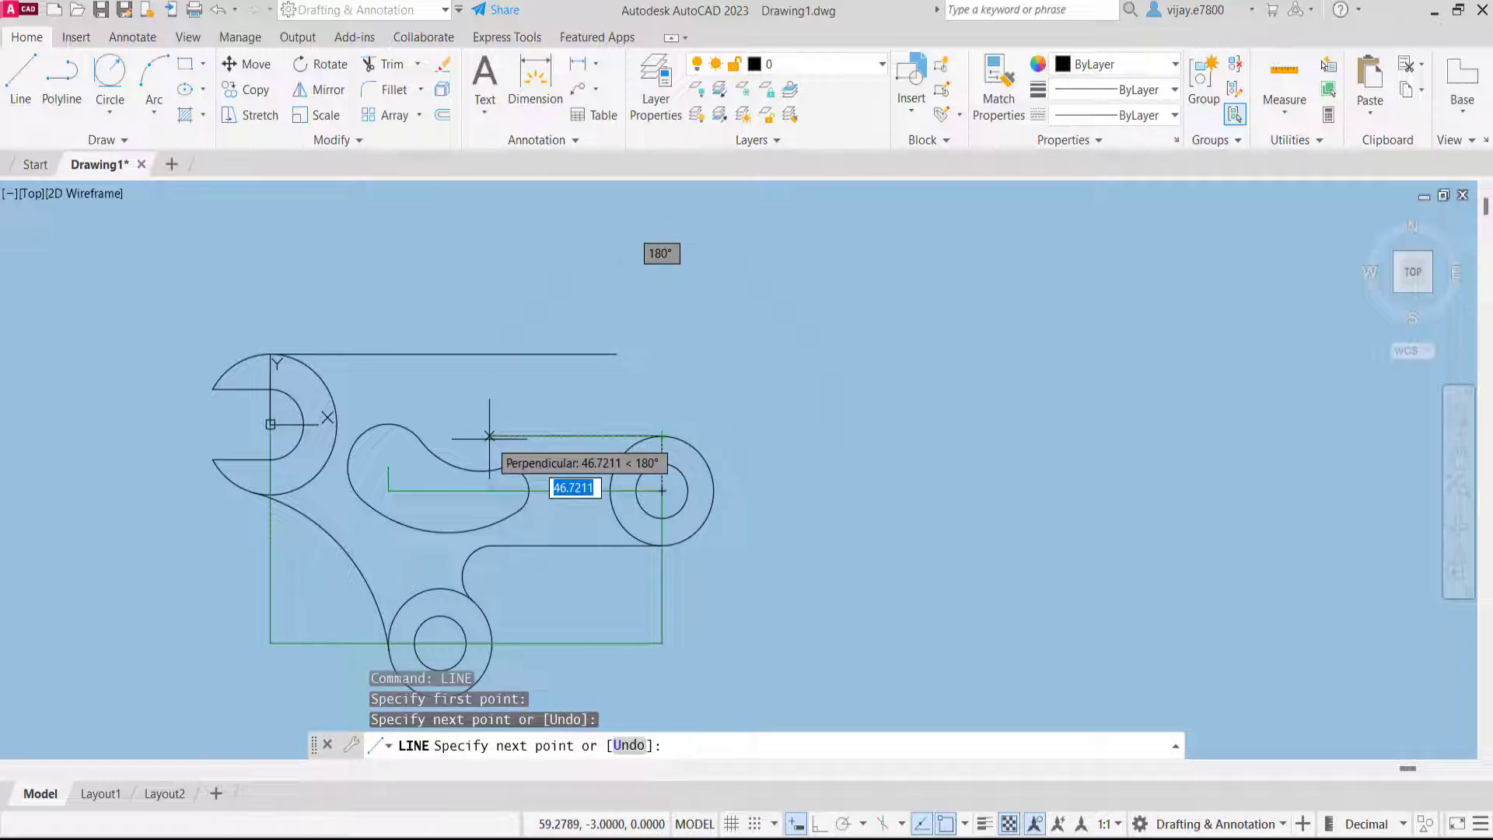
text(49)
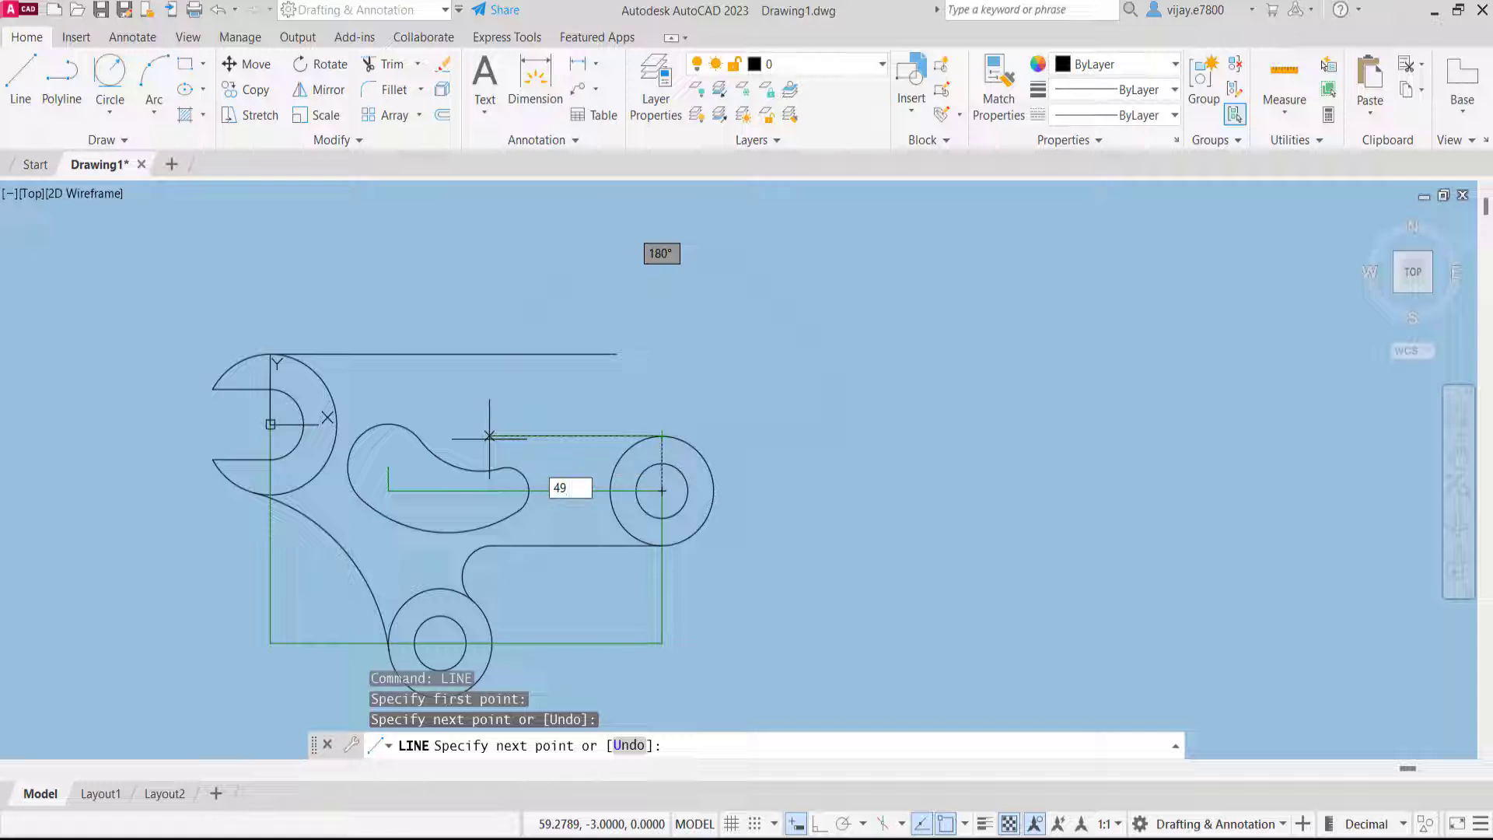
key(Return)
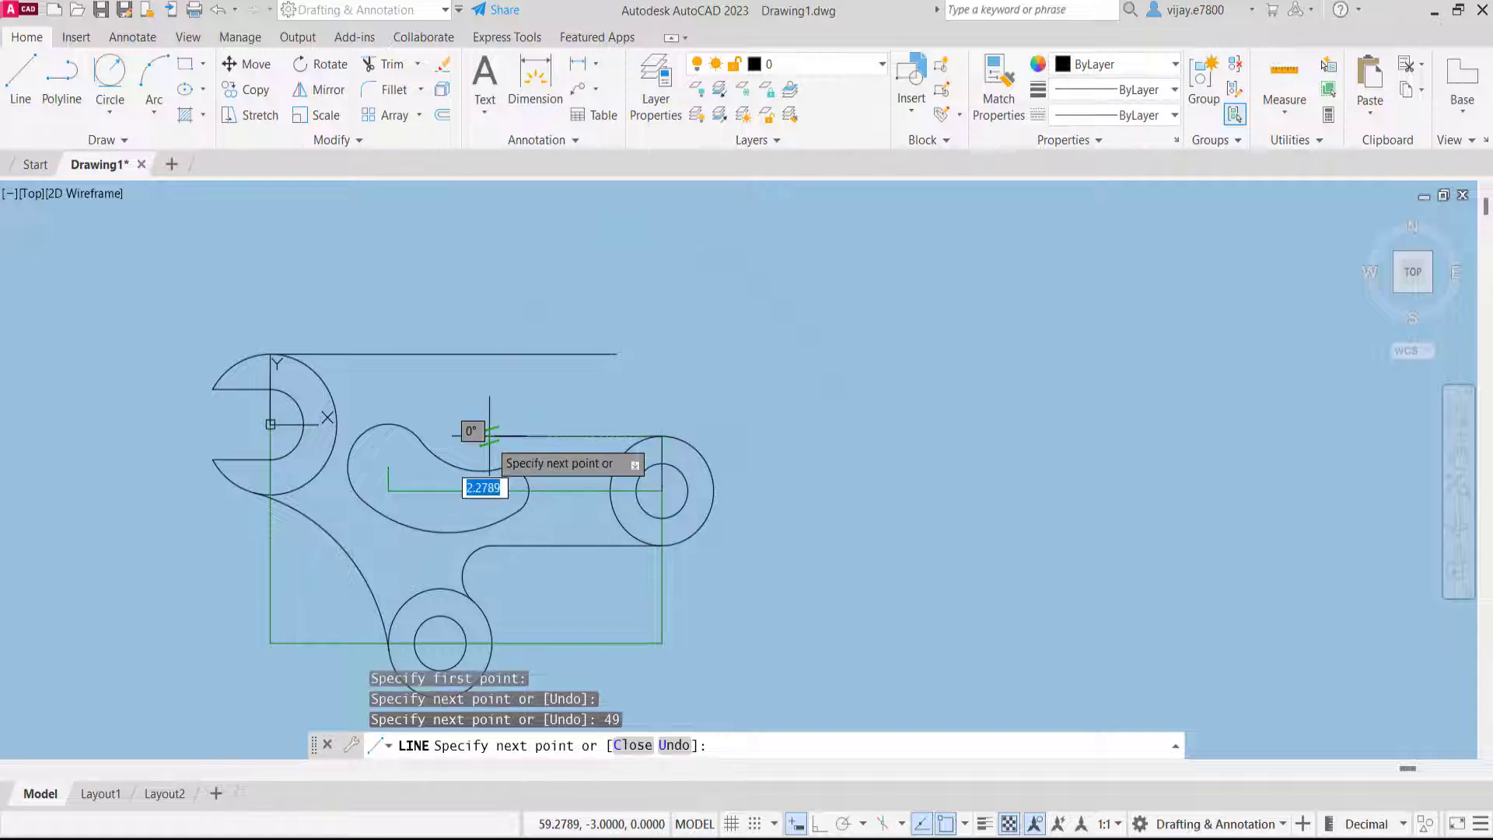
click(481, 355)
right_click(567, 268)
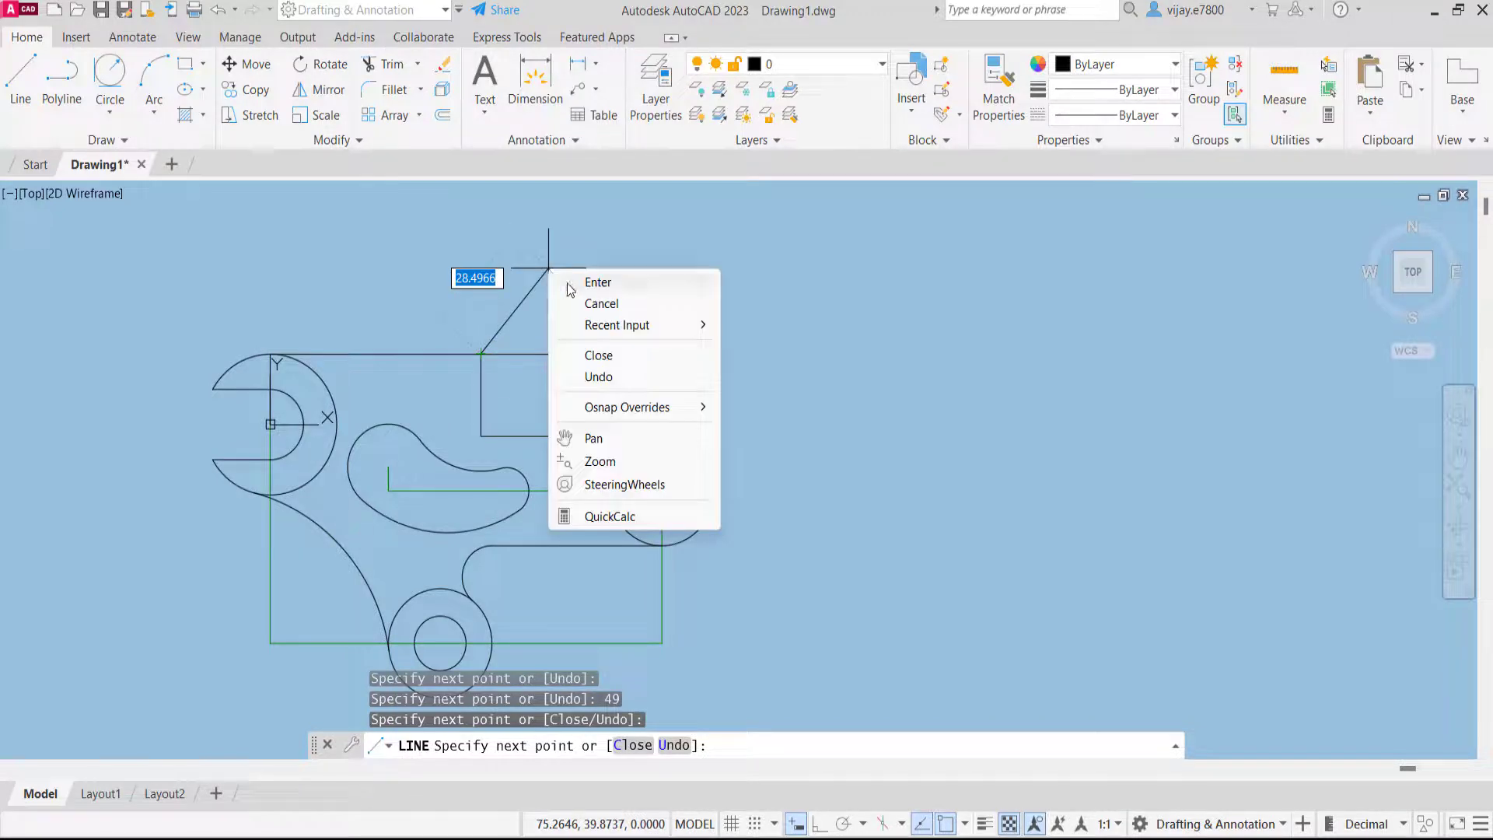
click(599, 282)
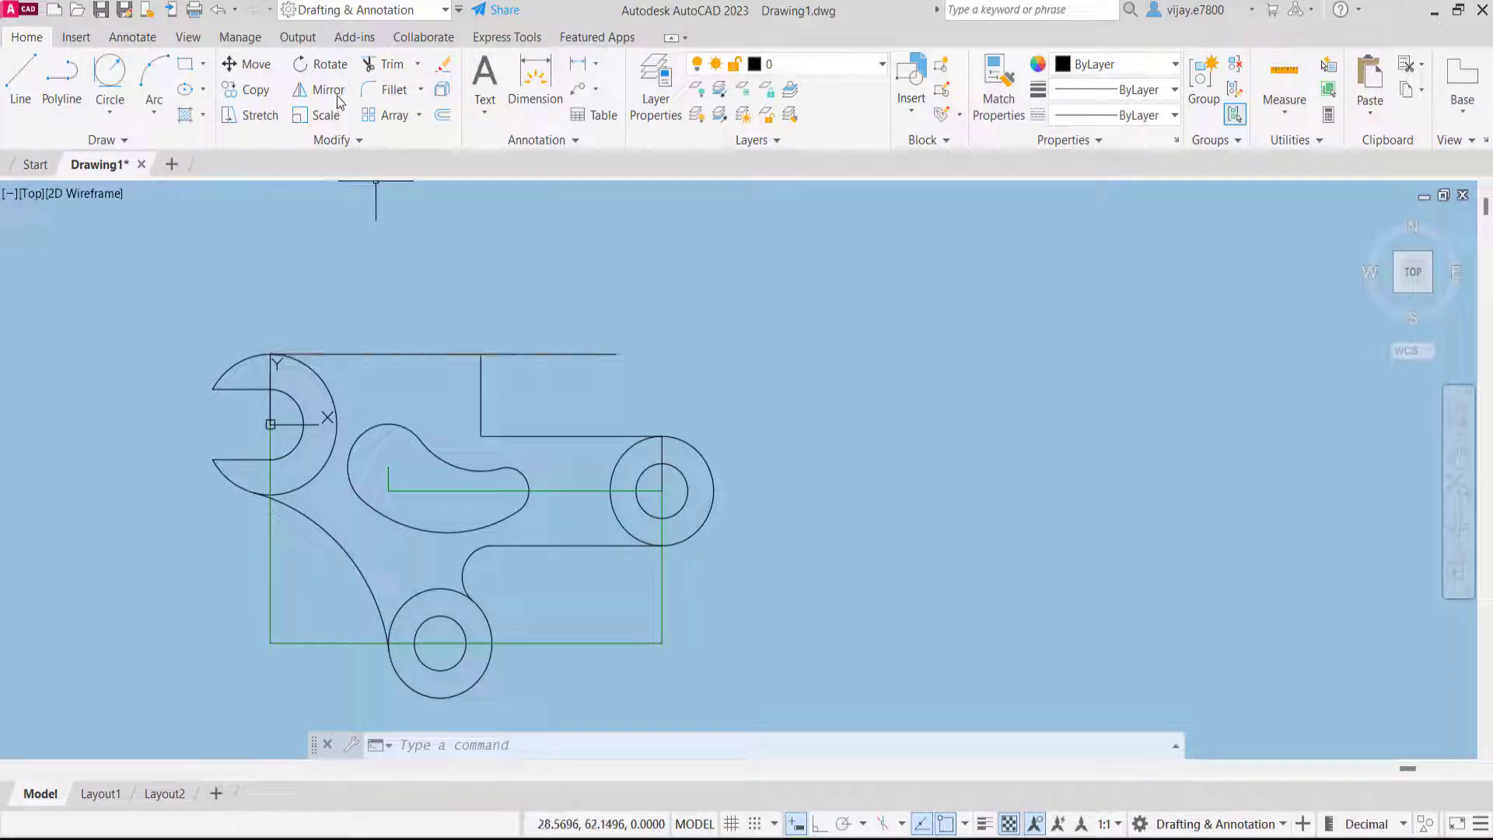
Draw a two-point circle of diameter 28 downward from the meeting point of the upper horizontal and short vertical lines
click(20, 77)
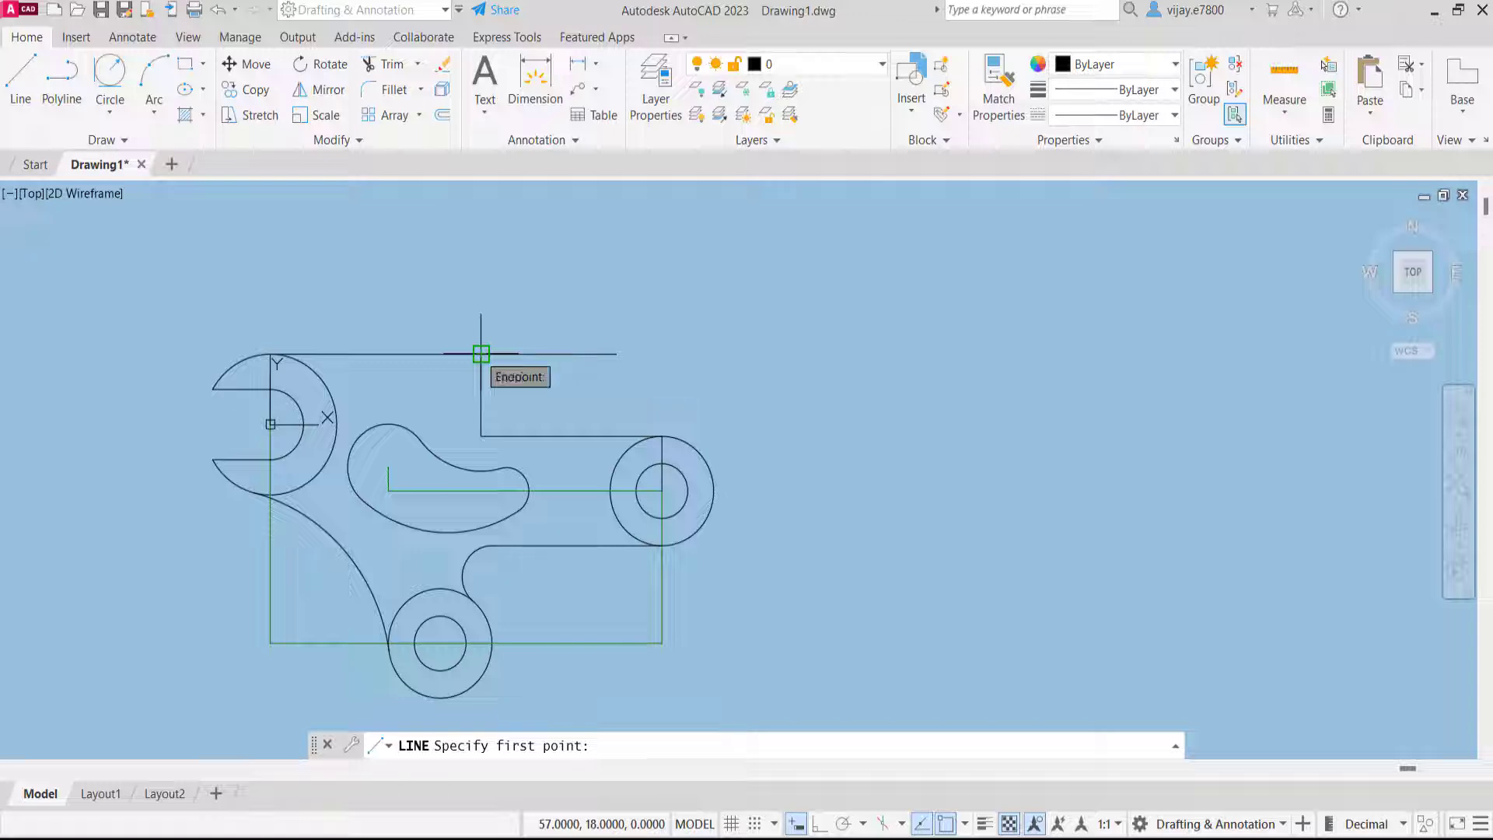
click(115, 111)
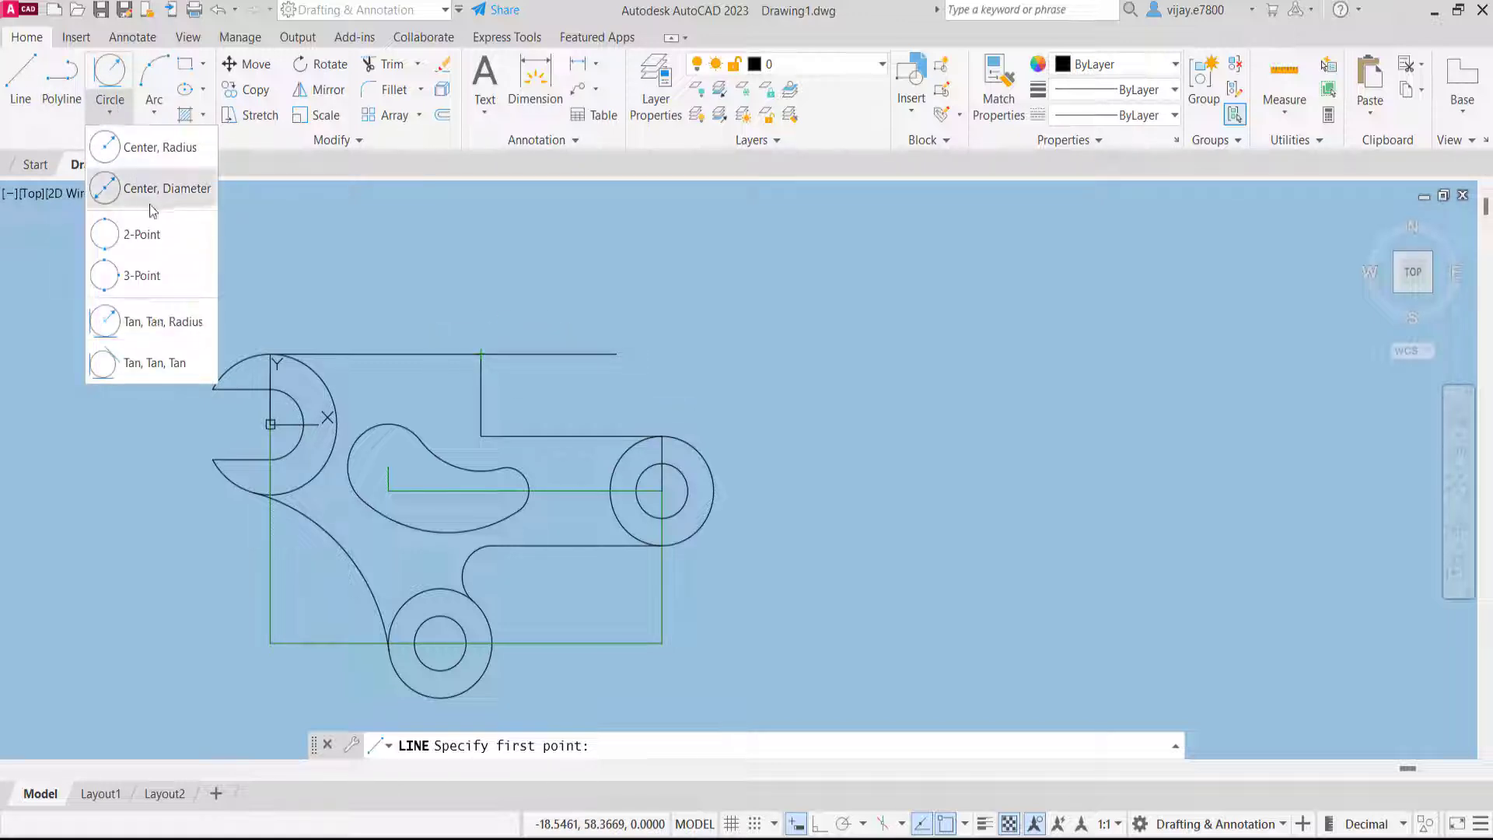
click(144, 237)
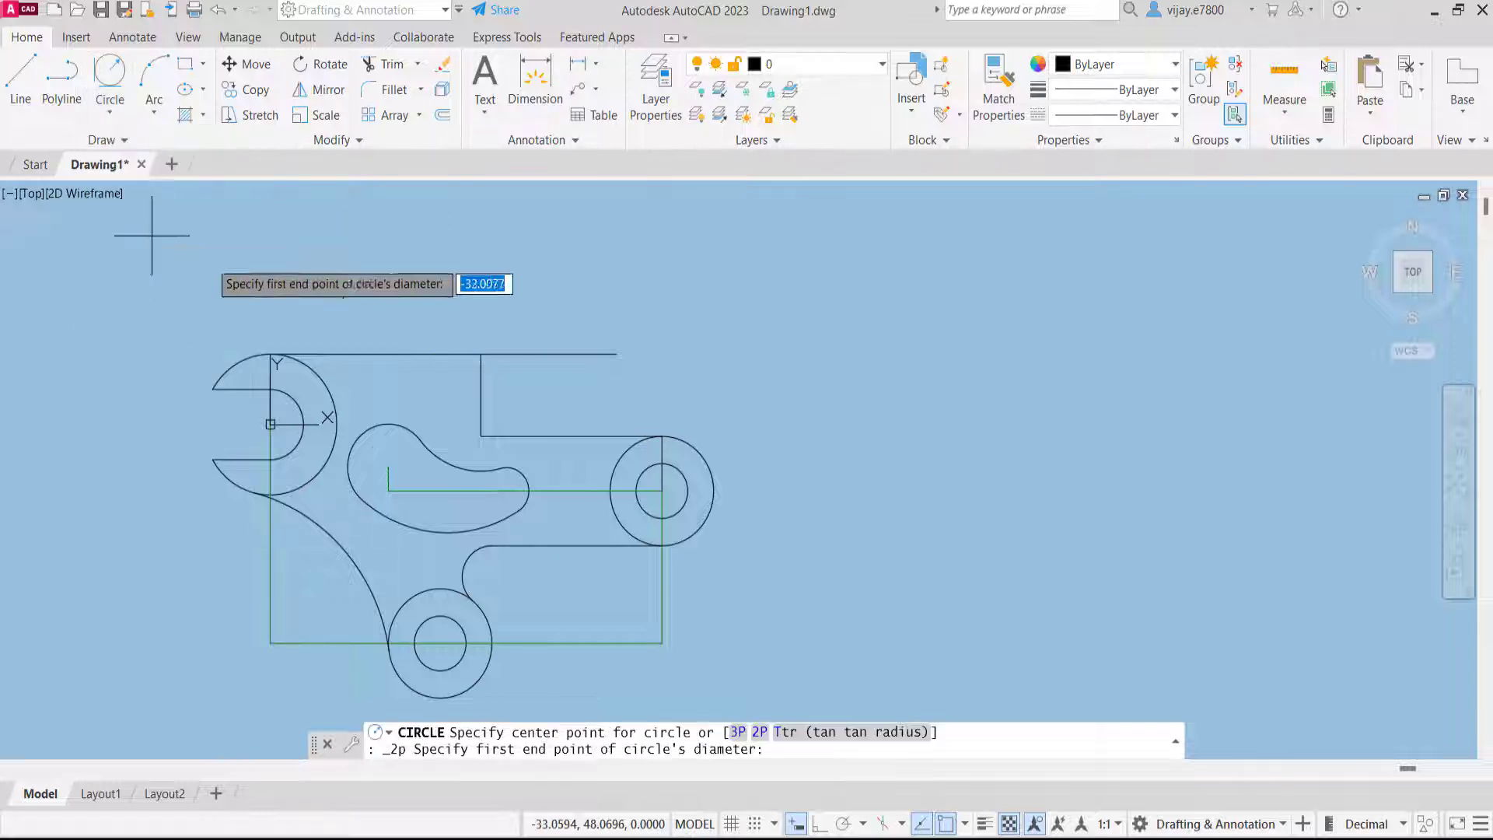
click(481, 354)
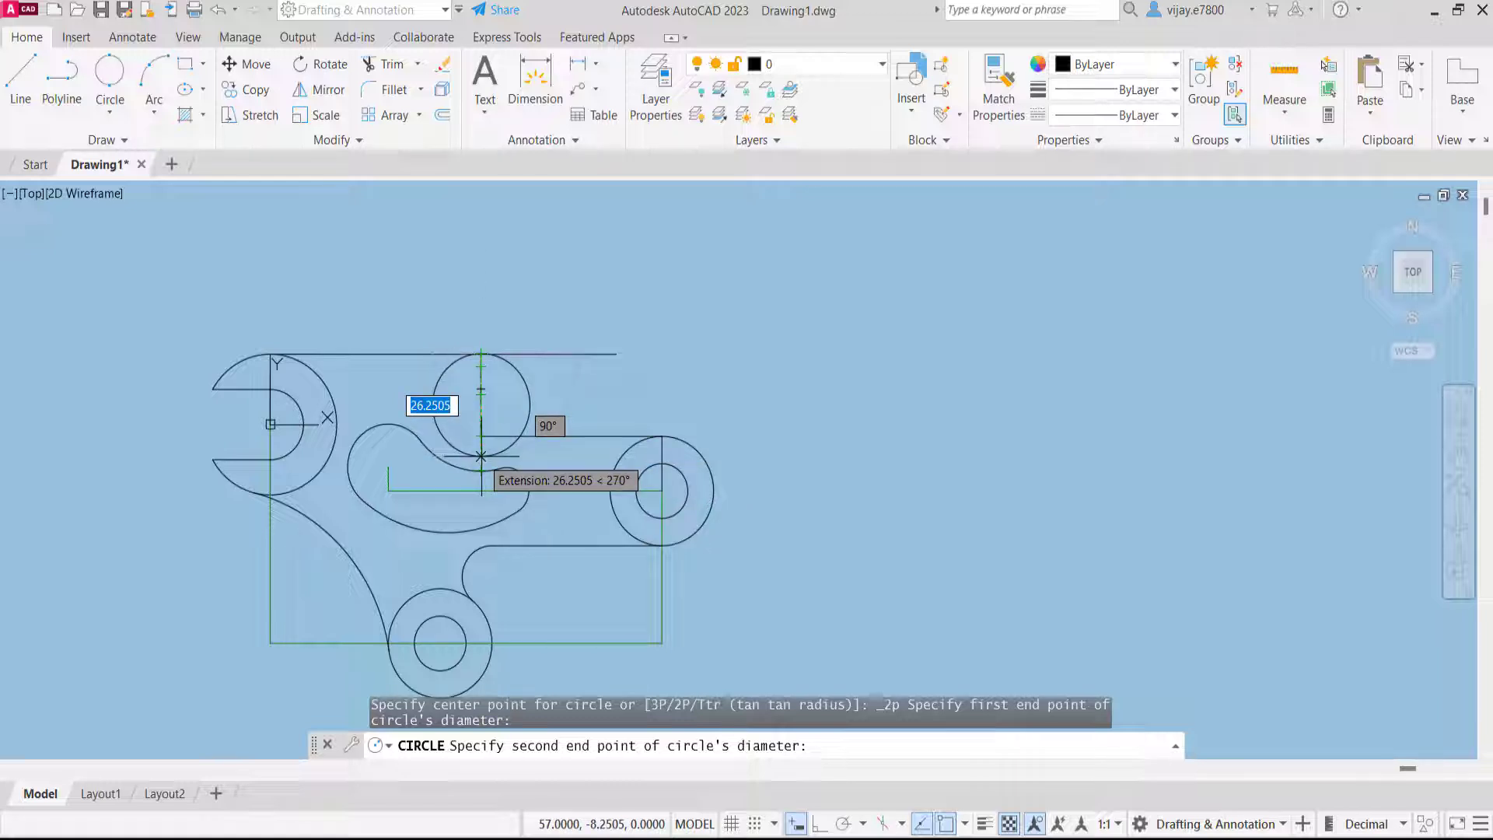
text(18)
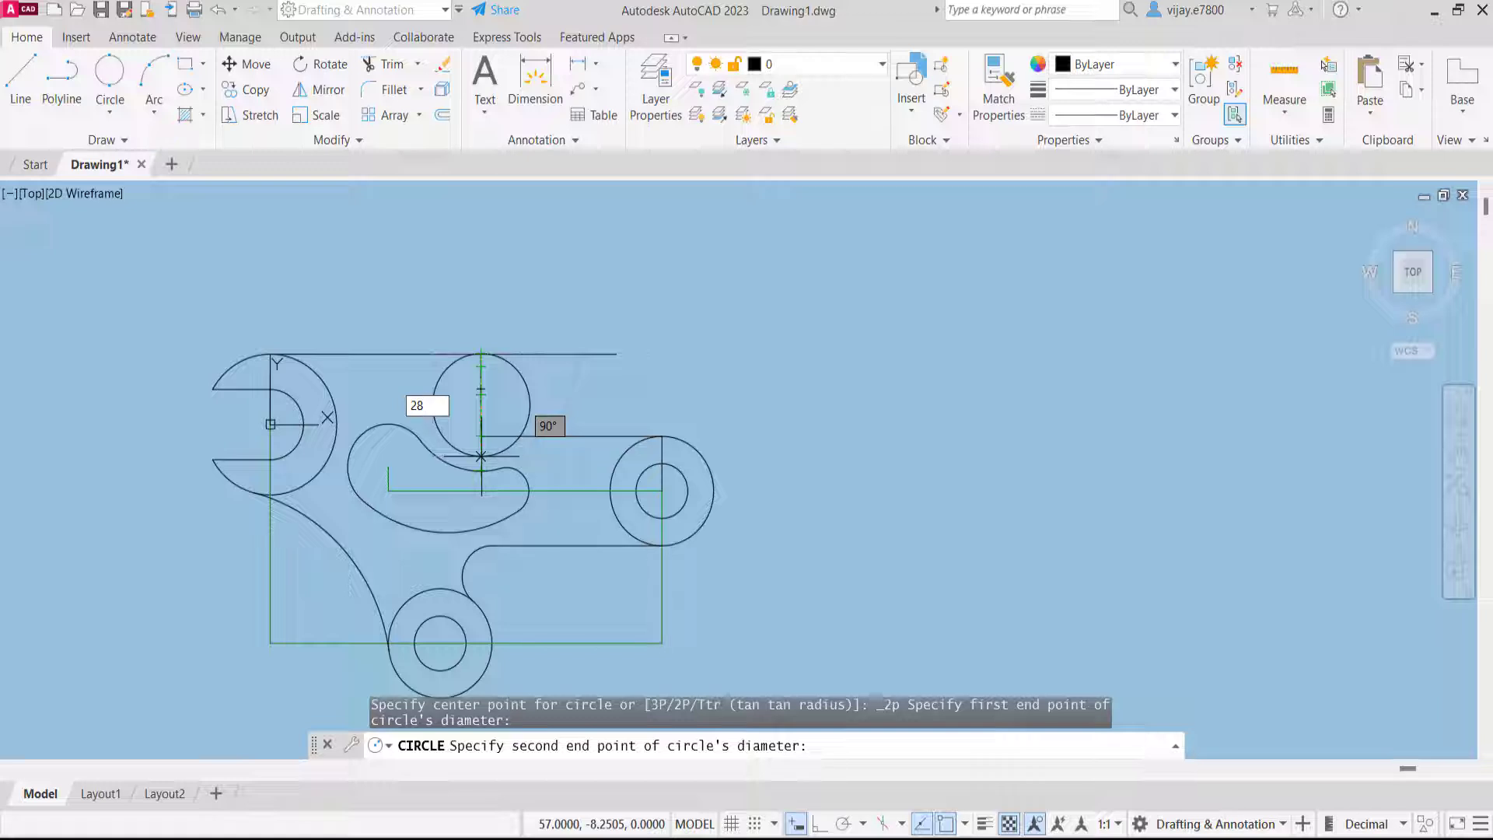
key(Return)
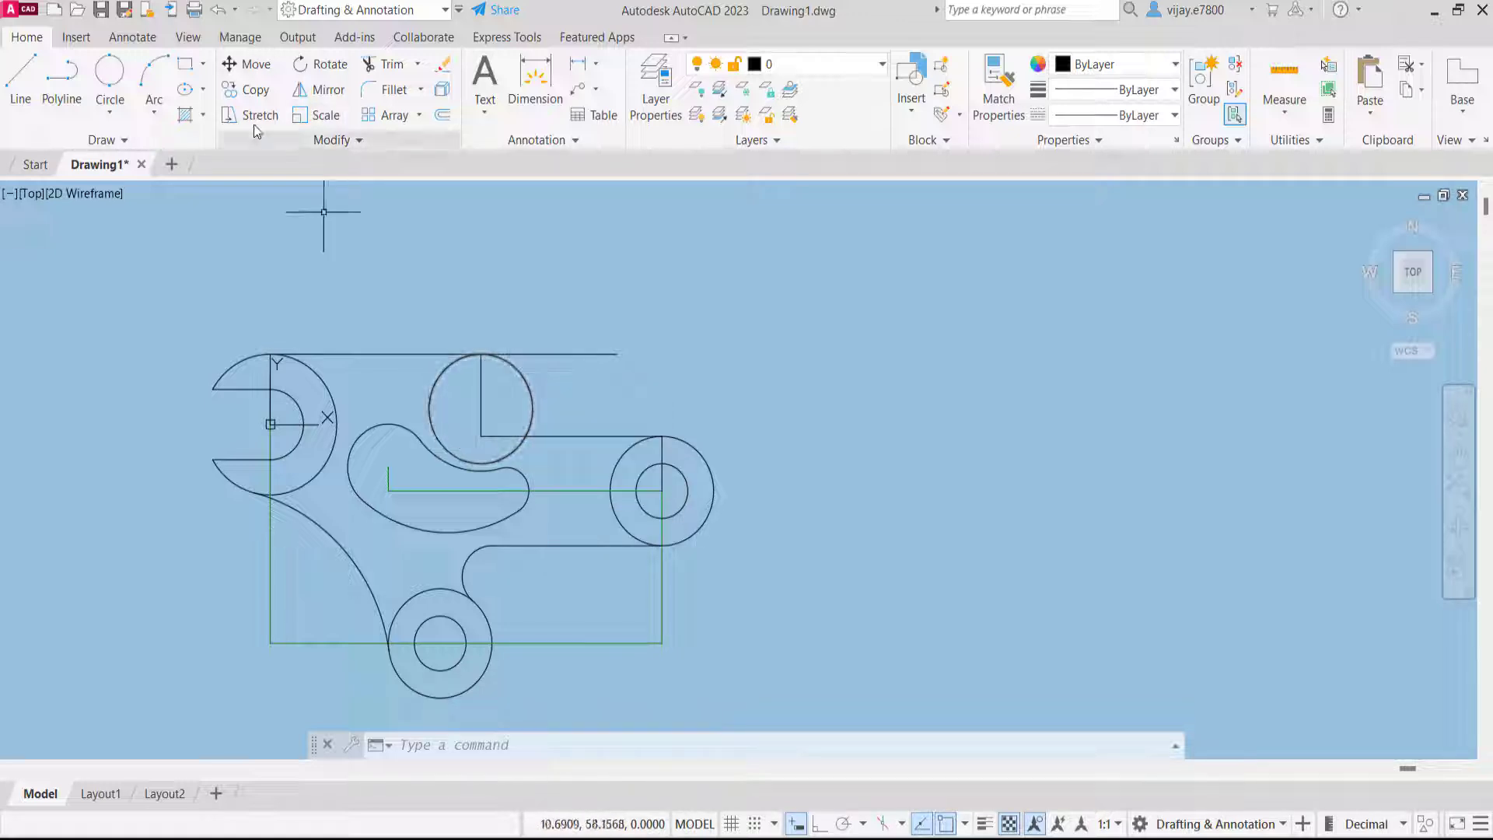
Offset the new upper circle 7 units inward
click(442, 115)
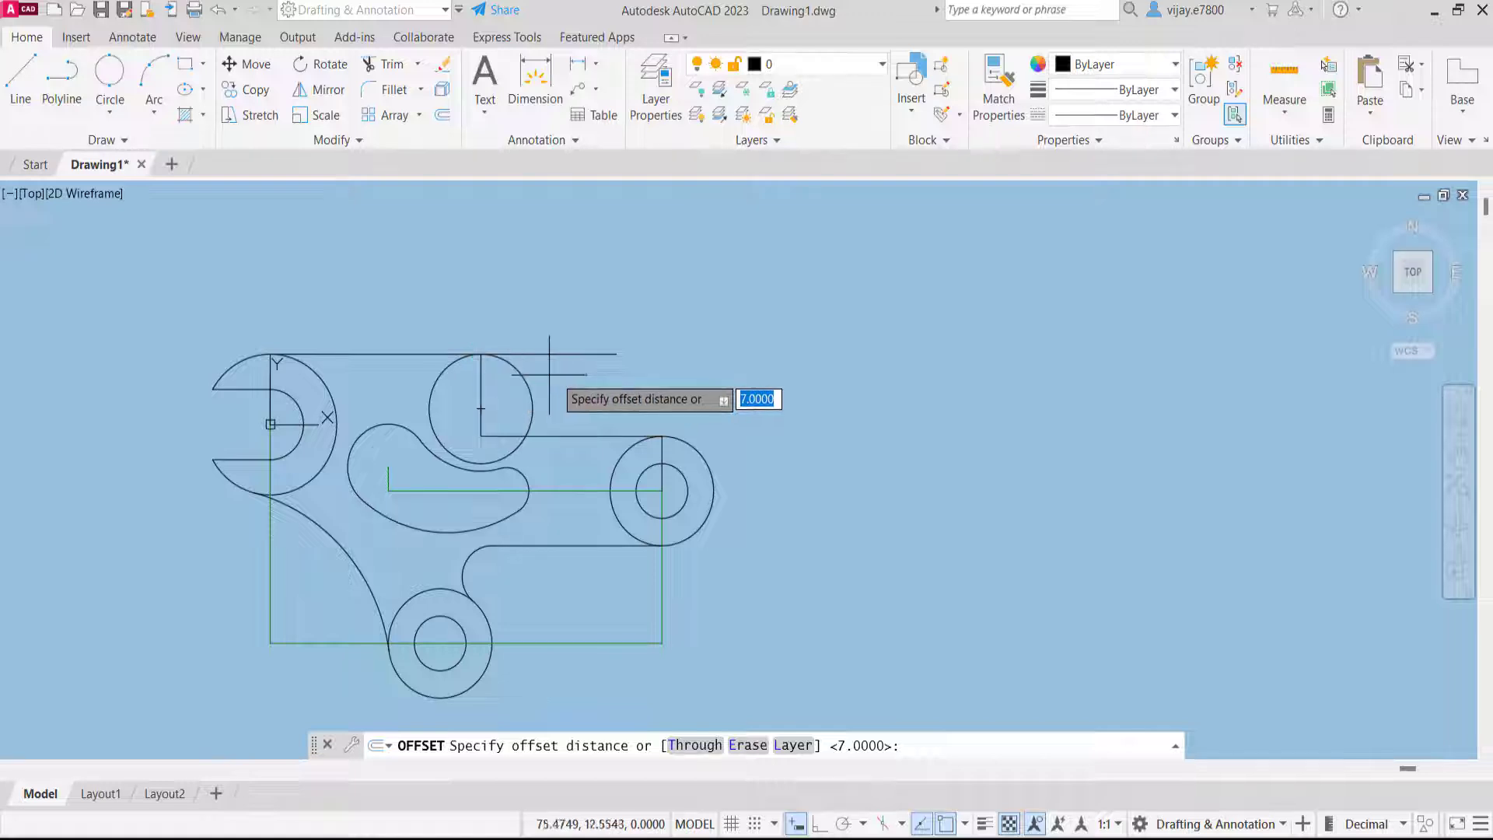
text(7)
key(Return)
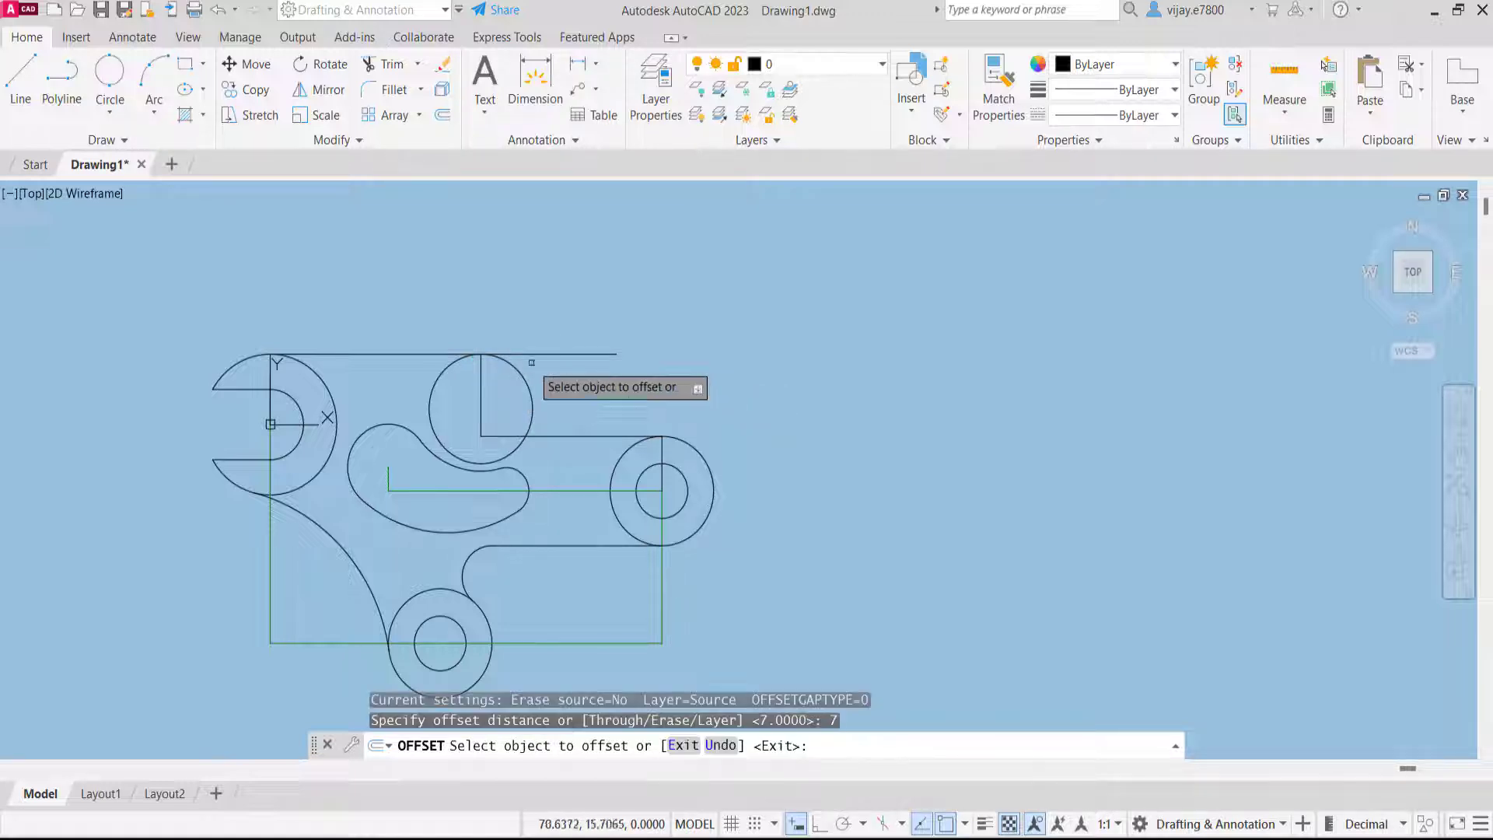
click(507, 364)
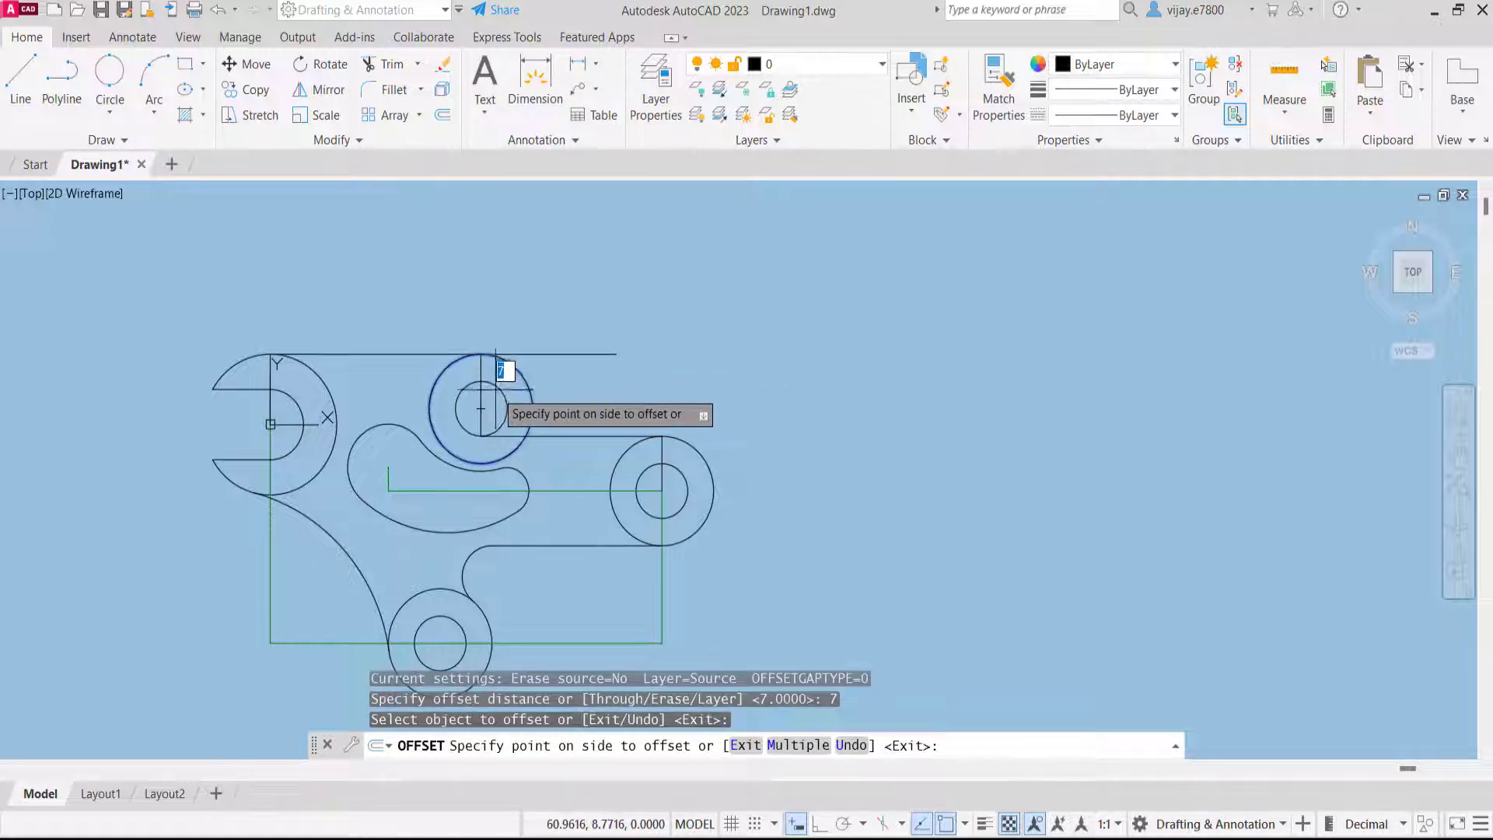
click(500, 374)
right_click(534, 271)
click(560, 286)
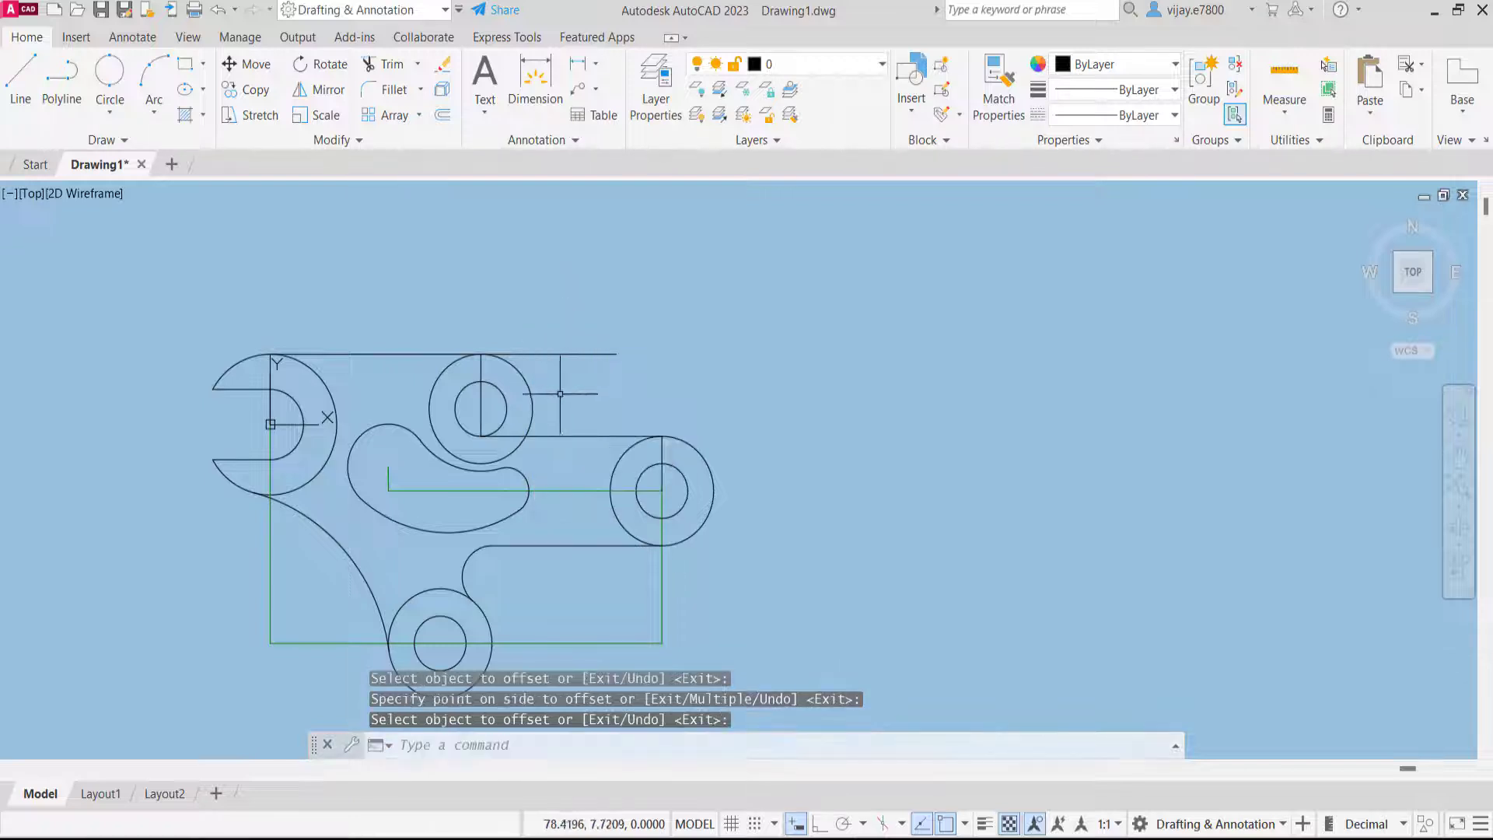
Trim the upper line's overhang, the outer circle's inner portion, the vertical line and the lower horizontal line's excess around the upper hole
click(413, 62)
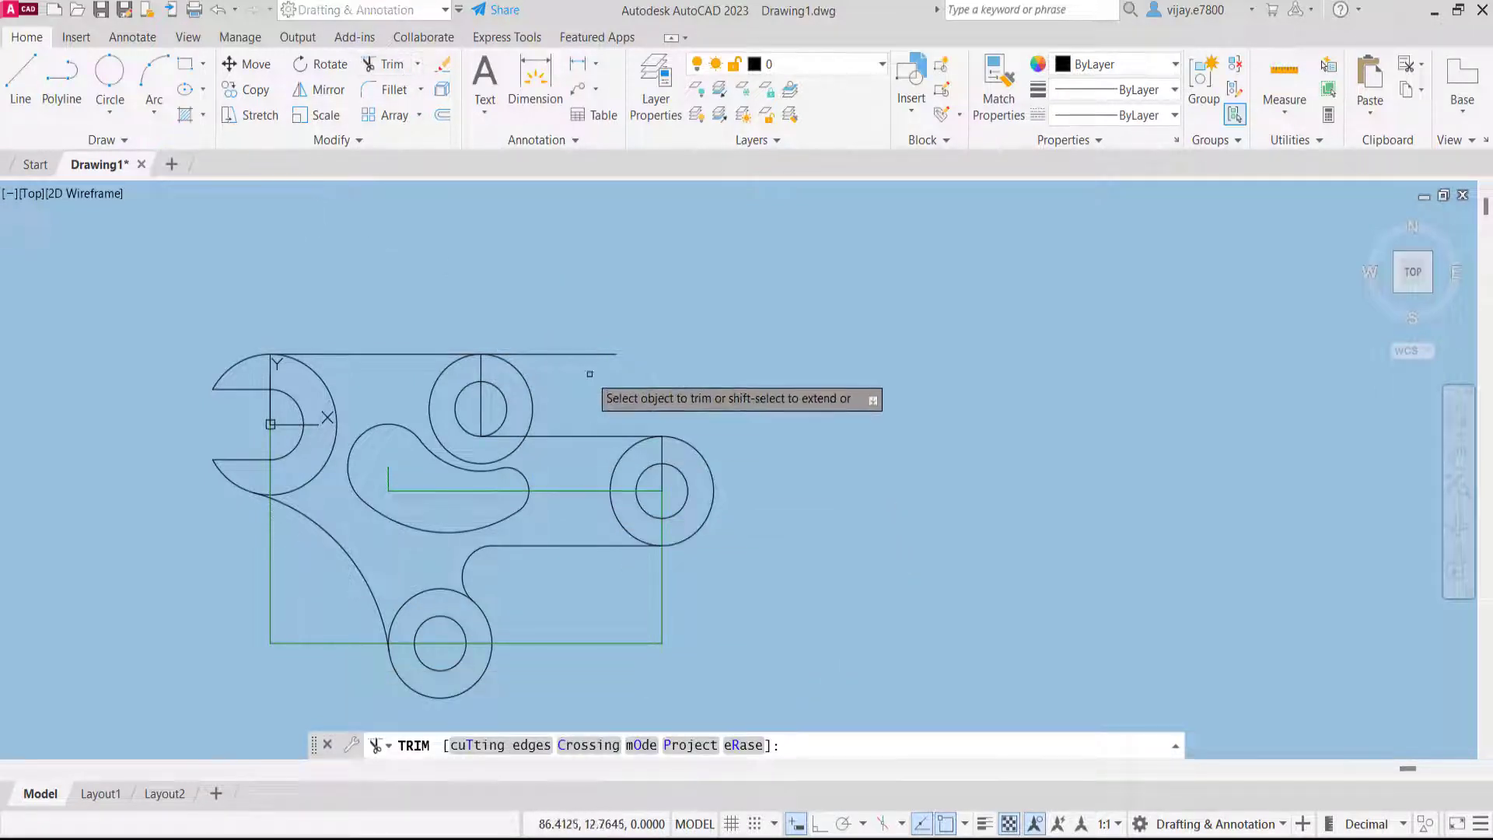
click(581, 352)
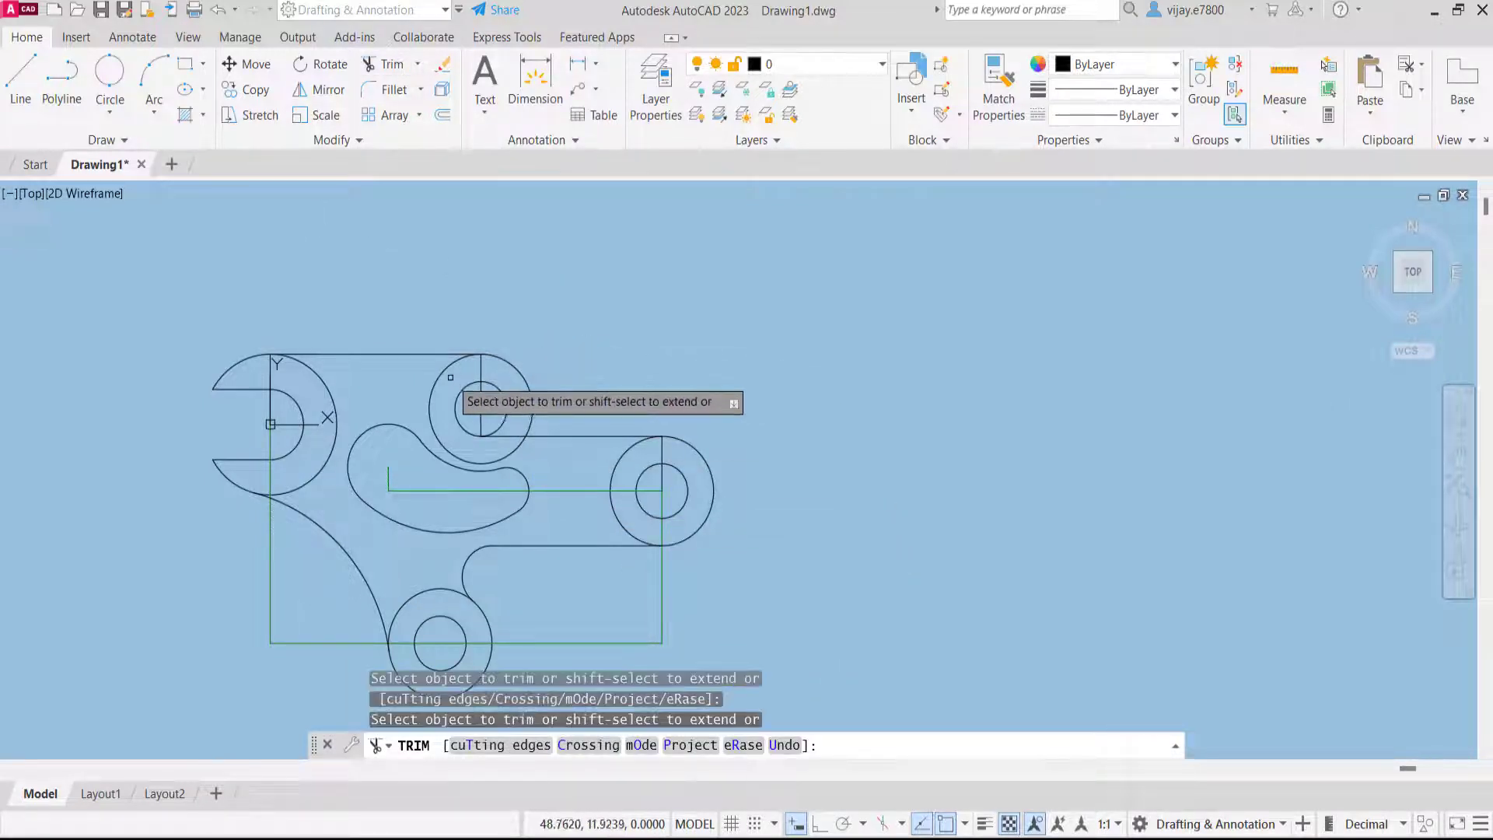
click(447, 369)
scroll(485, 436, up, 2)
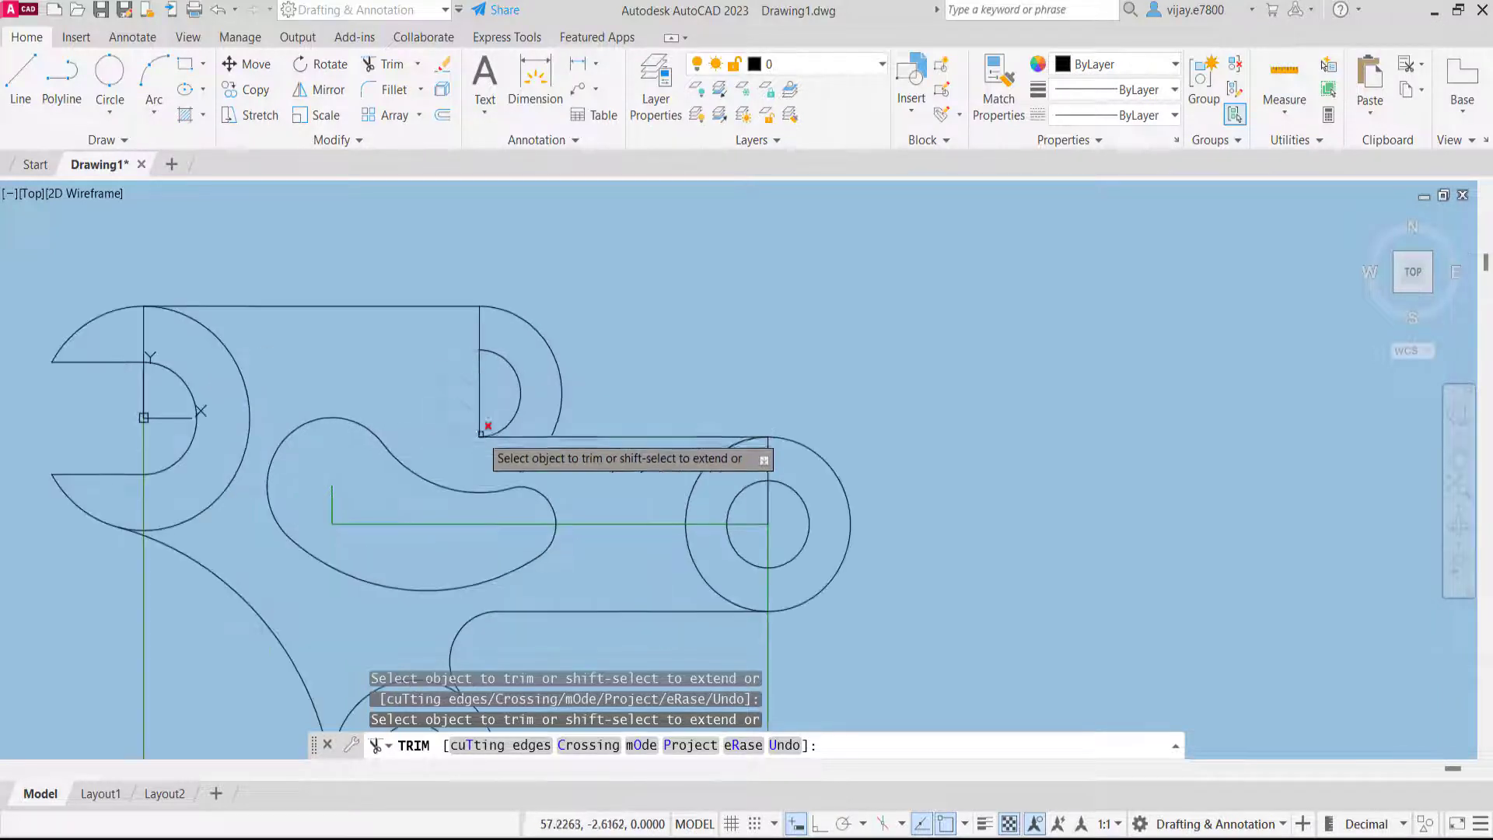
click(479, 324)
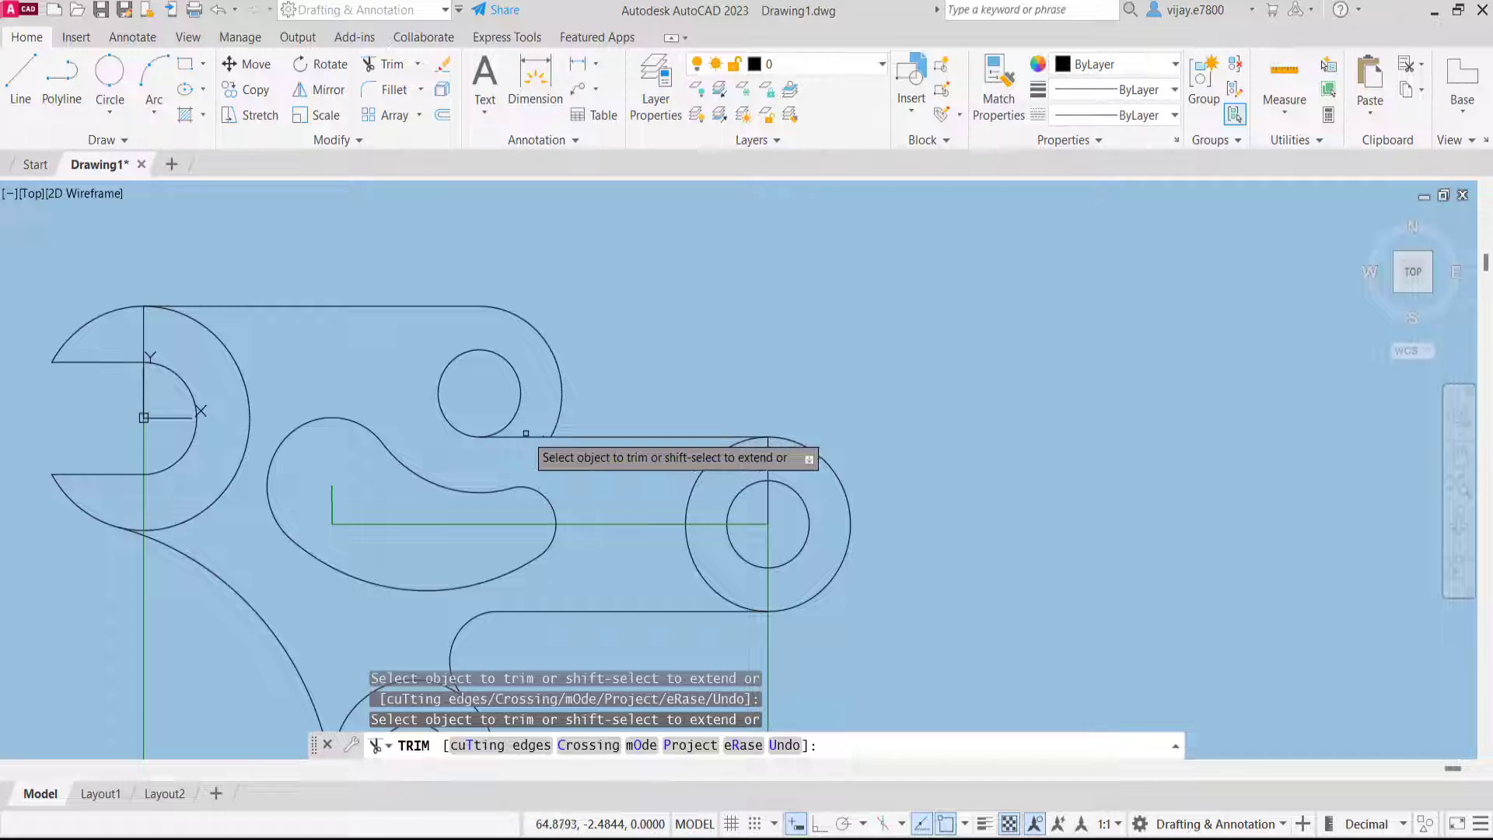
click(519, 436)
right_click(578, 276)
click(606, 309)
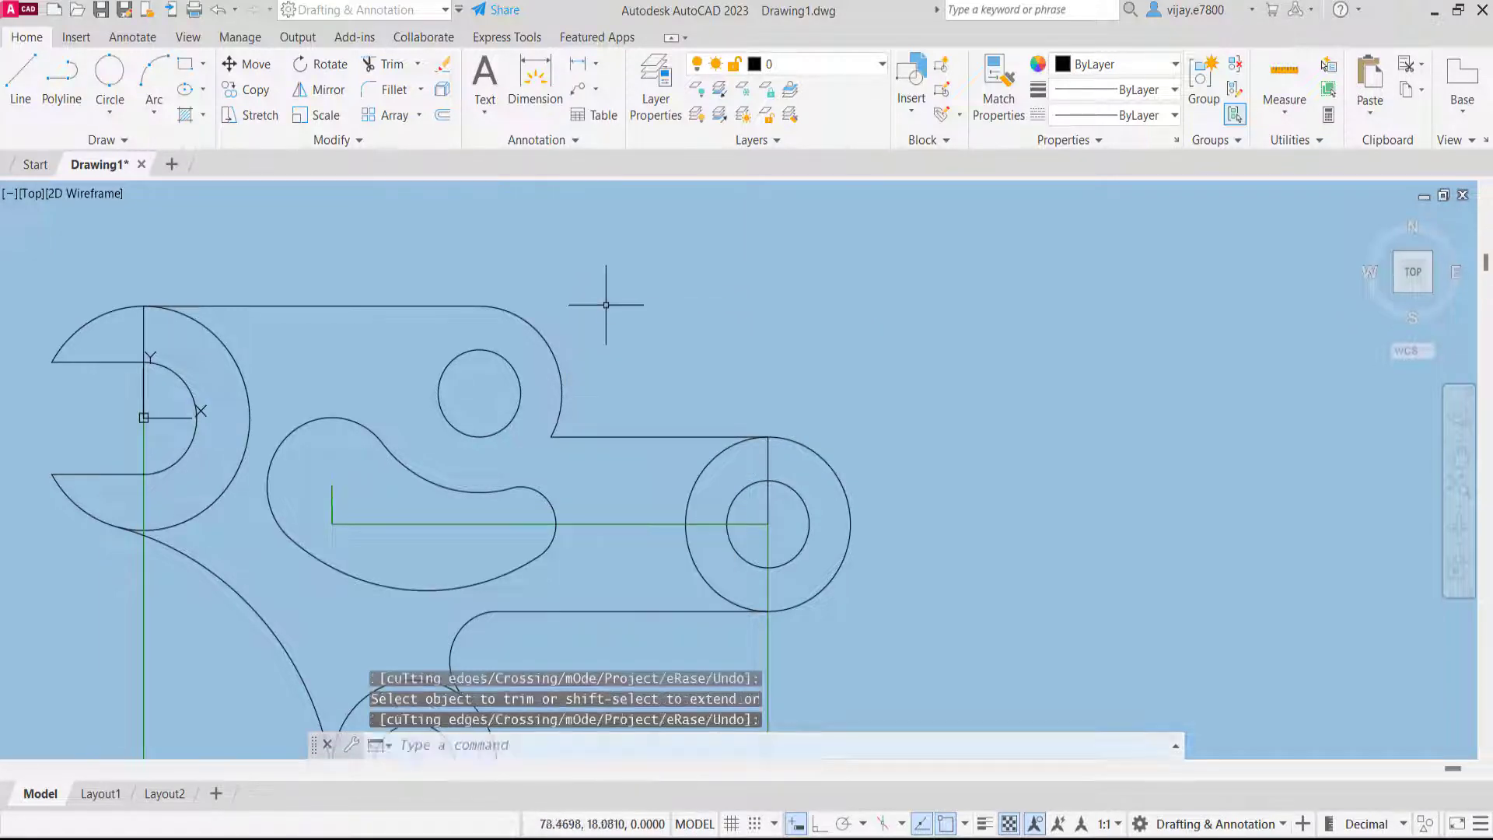
Fillet the corner between the upper outer arc and the horizontal line toward the right circle pair with radius 11
click(385, 89)
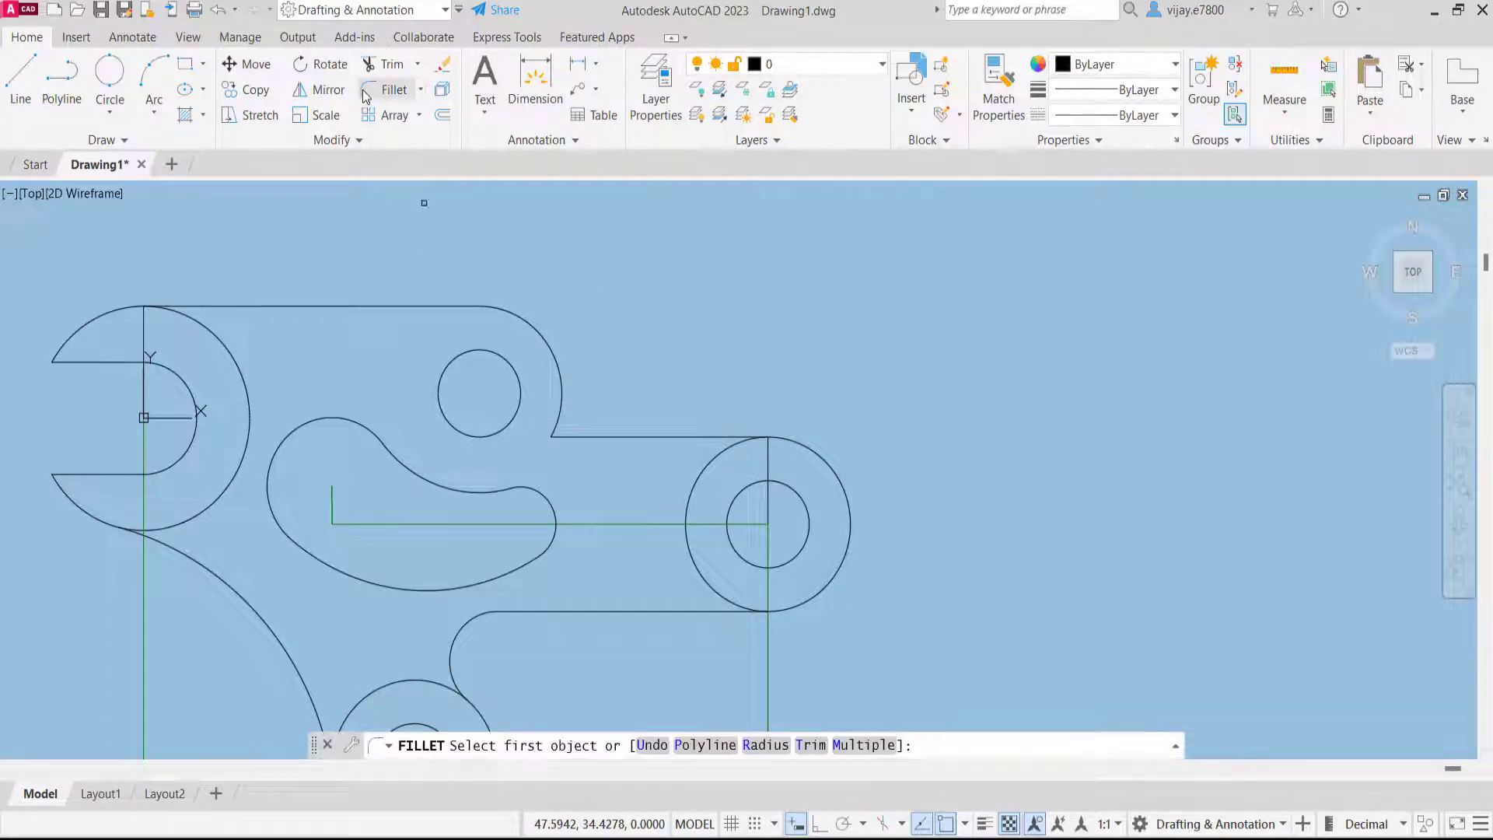
click(765, 745)
text(11)
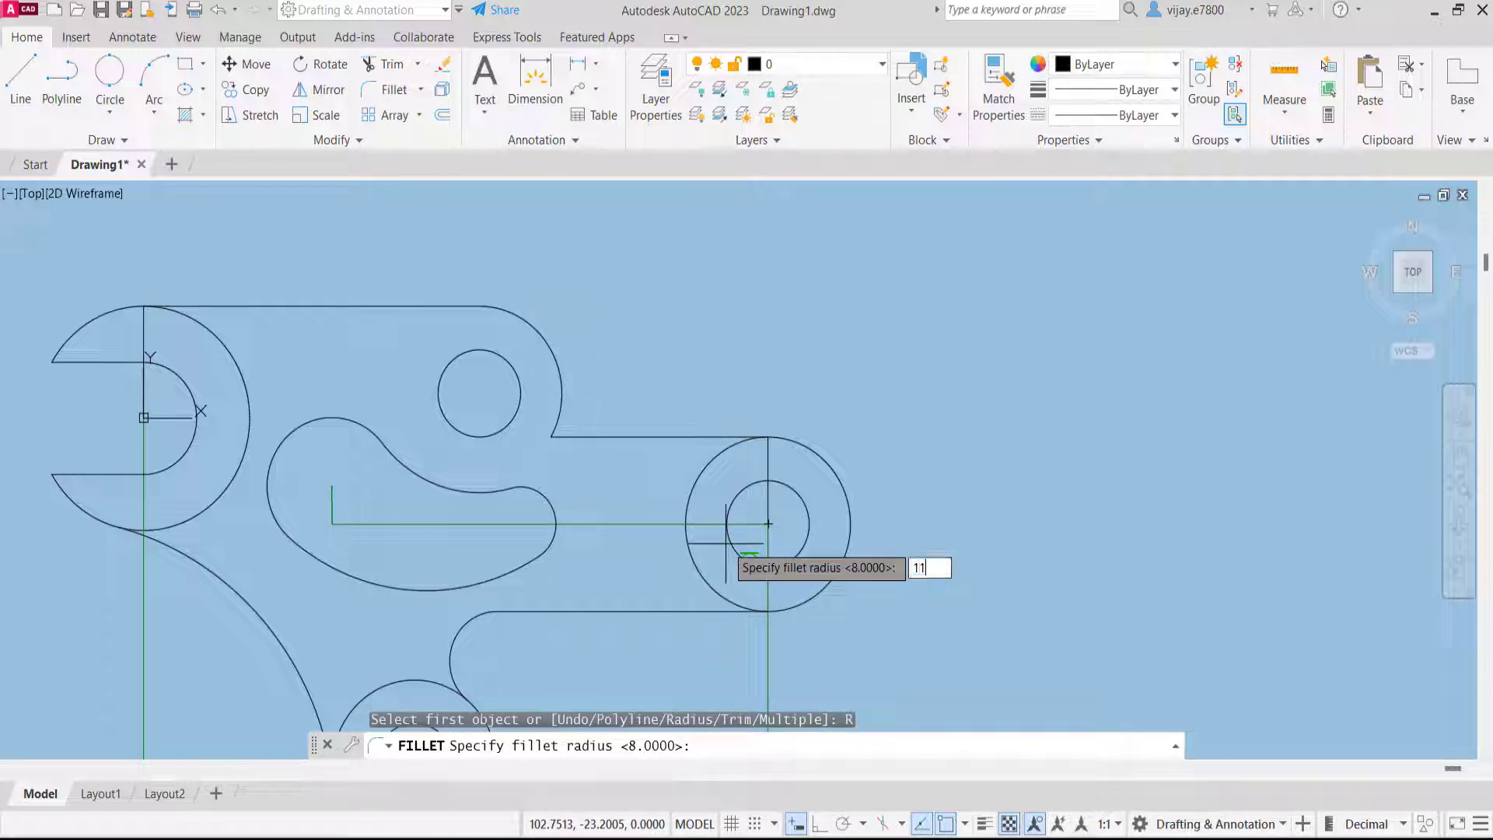
key(Return)
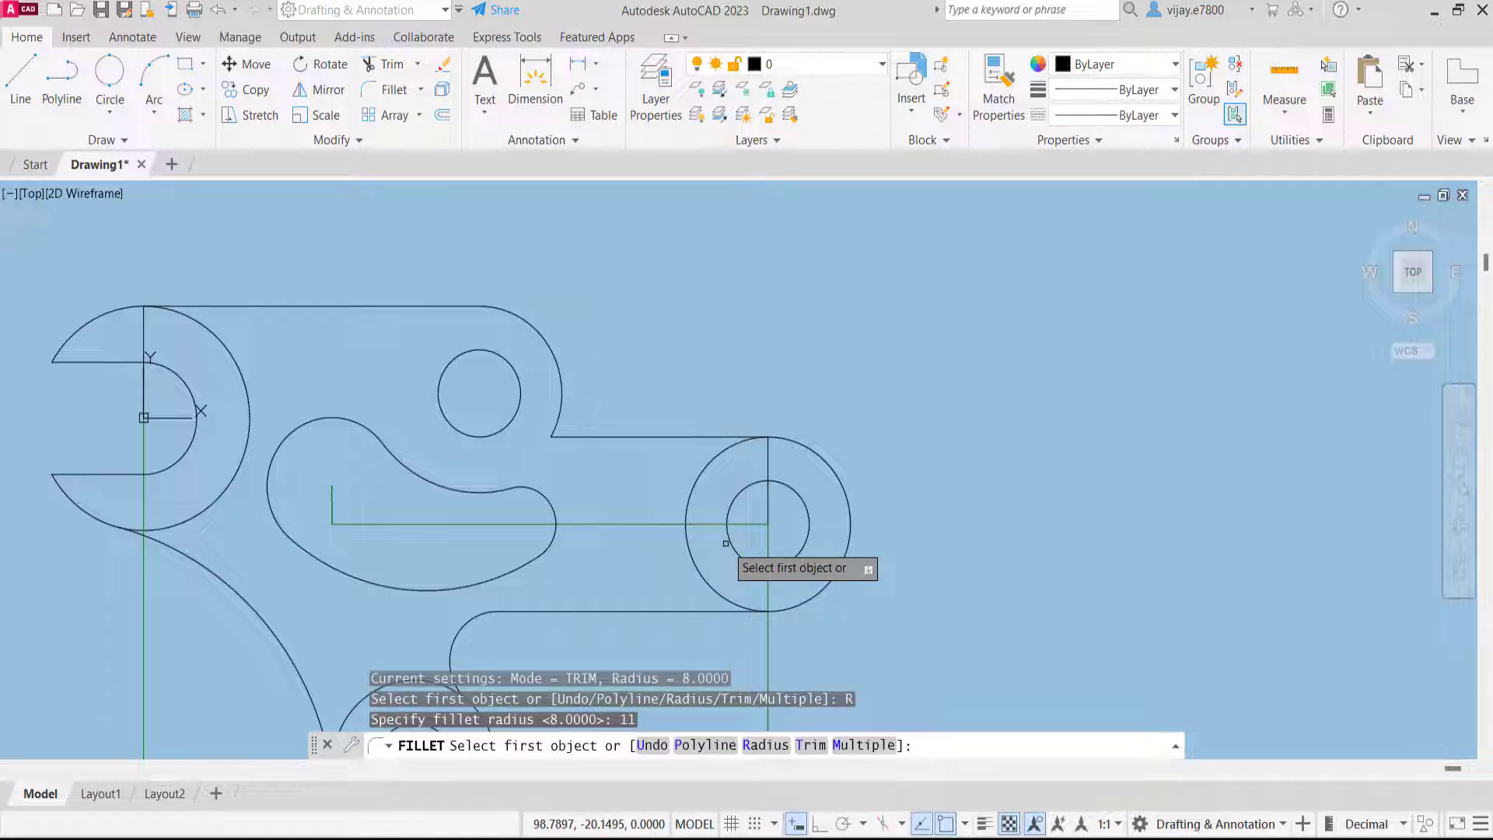
click(566, 420)
click(594, 437)
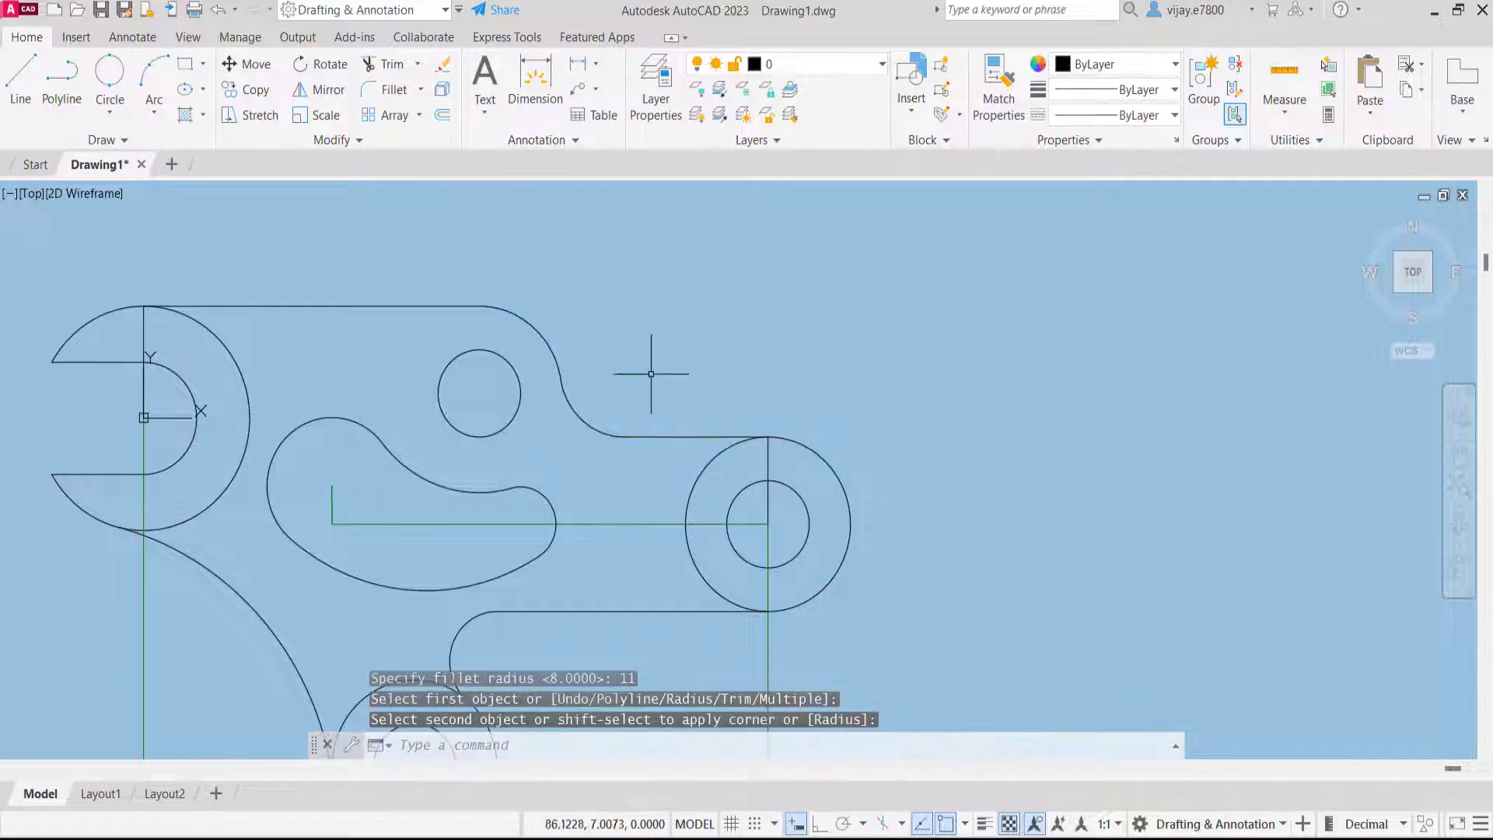
right_click(678, 354)
click(695, 369)
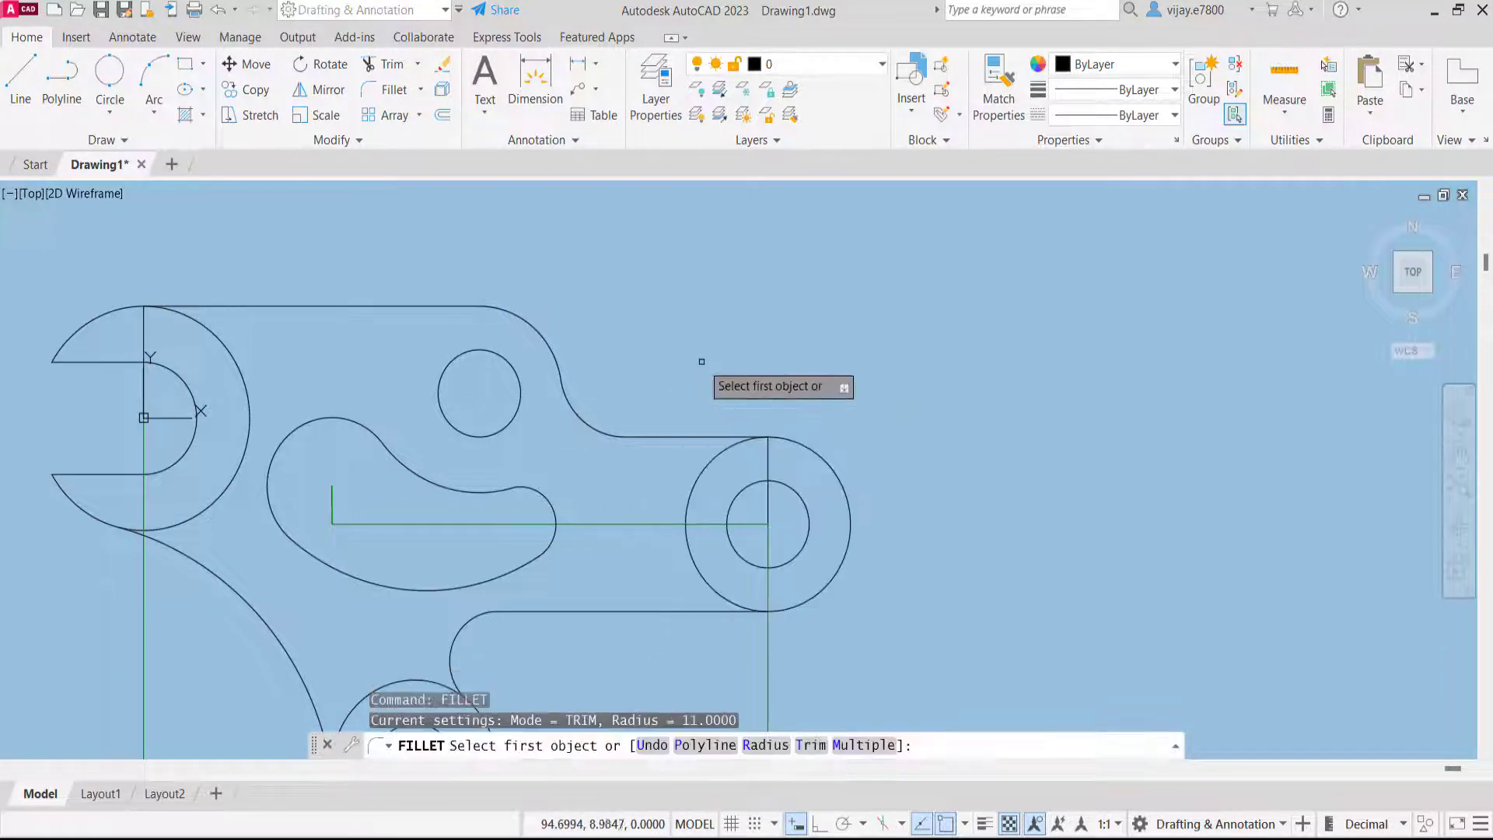
scroll(699, 361, down, 2)
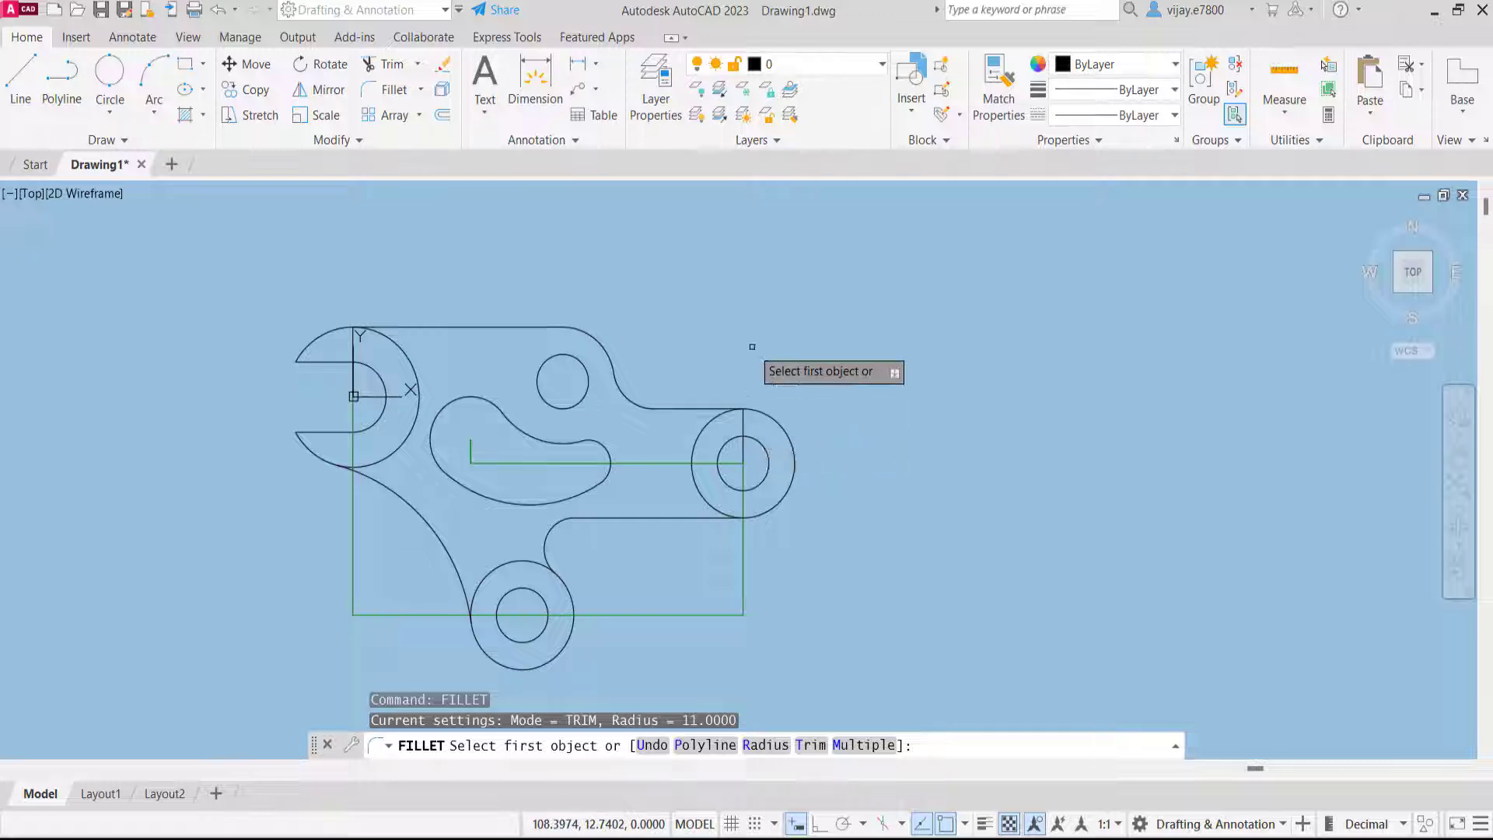
right_click(782, 365)
click(781, 362)
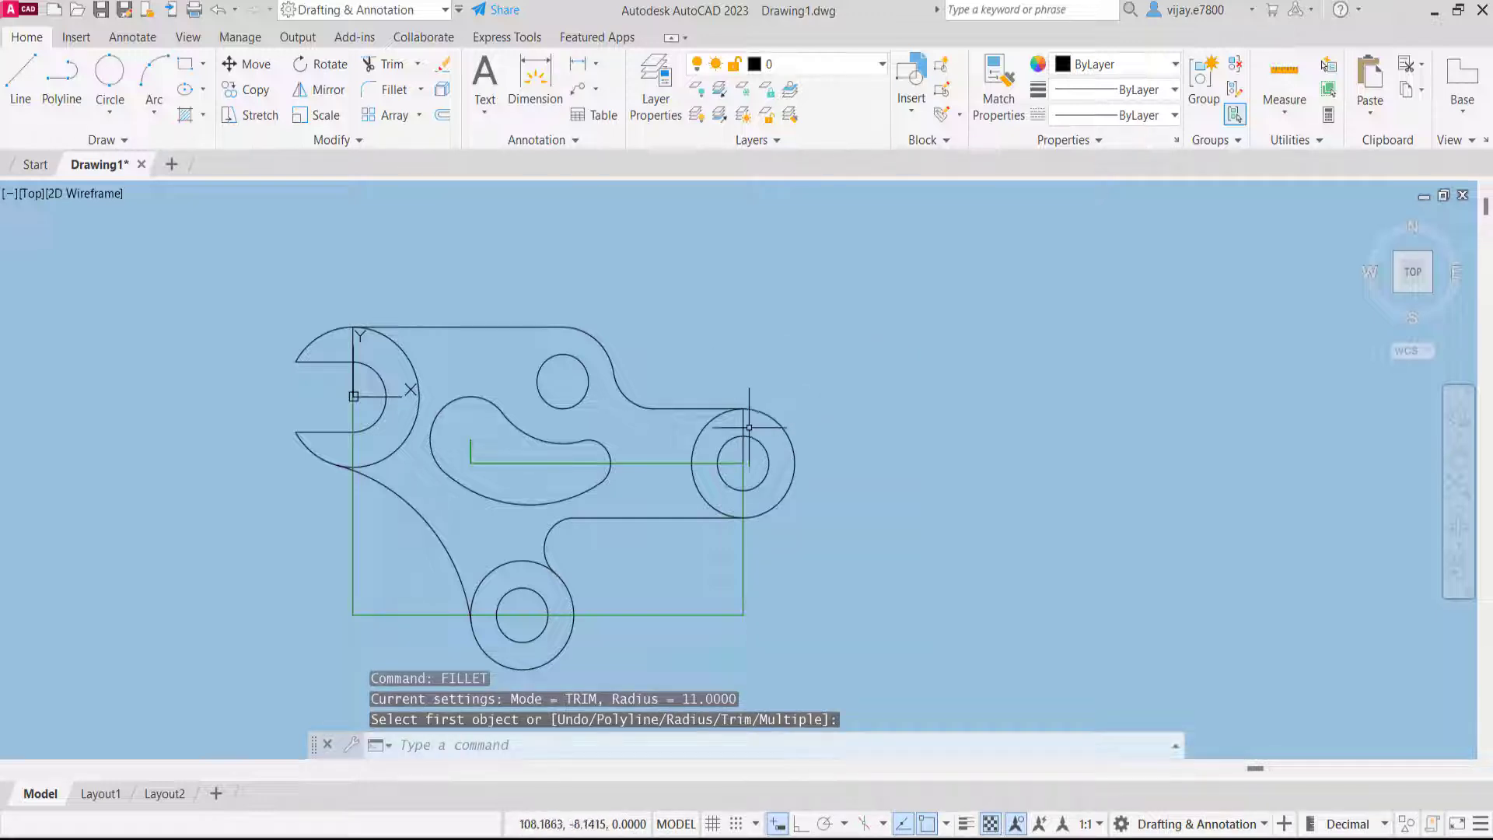
Trim the vertical line inside the right circle pair's outer and inner circles, and turn off the Dimensions layer
click(388, 64)
click(749, 429)
click(734, 428)
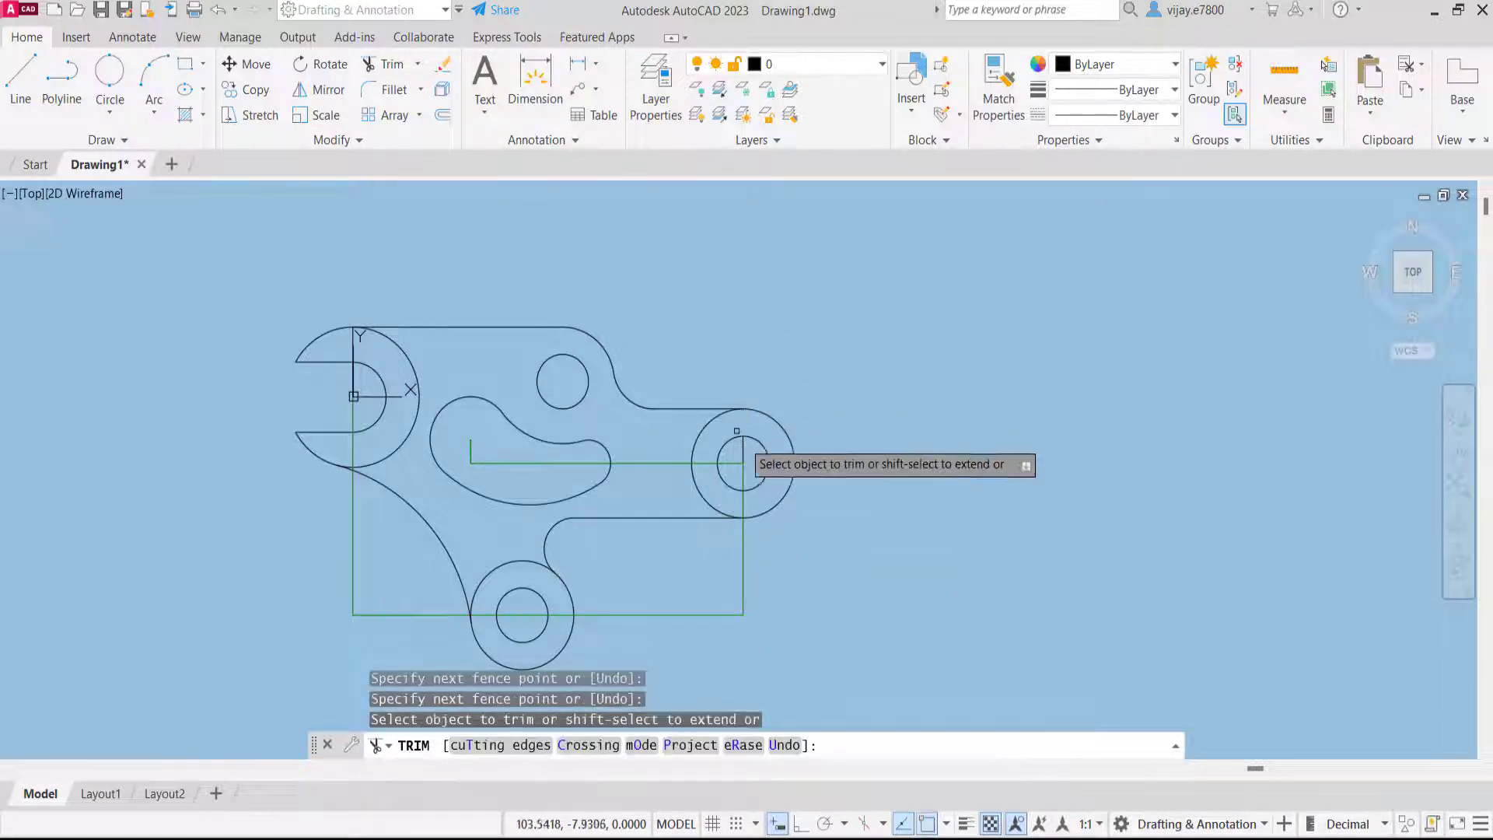
click(753, 459)
click(739, 443)
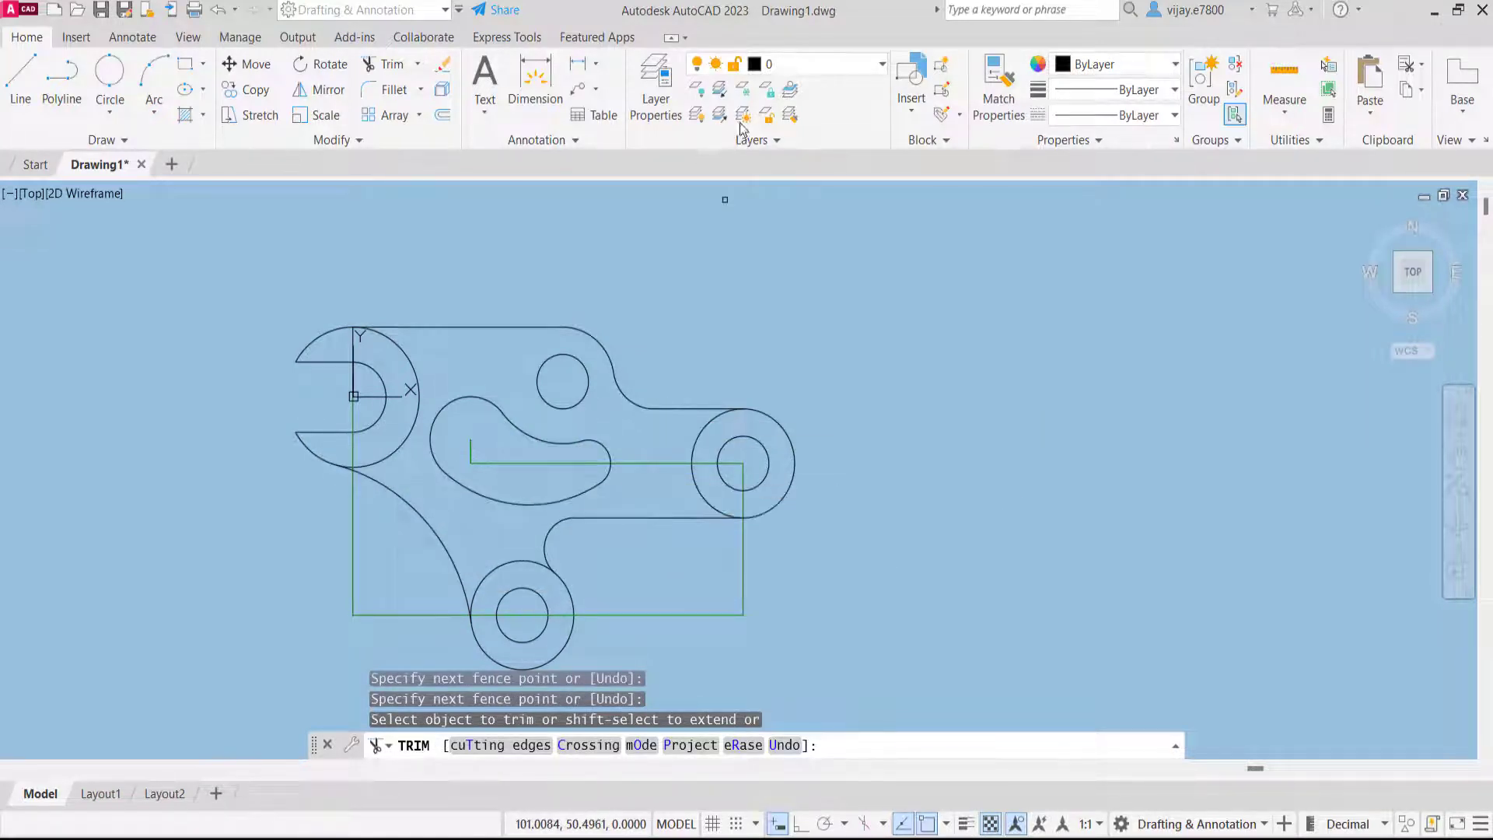
click(805, 69)
click(699, 113)
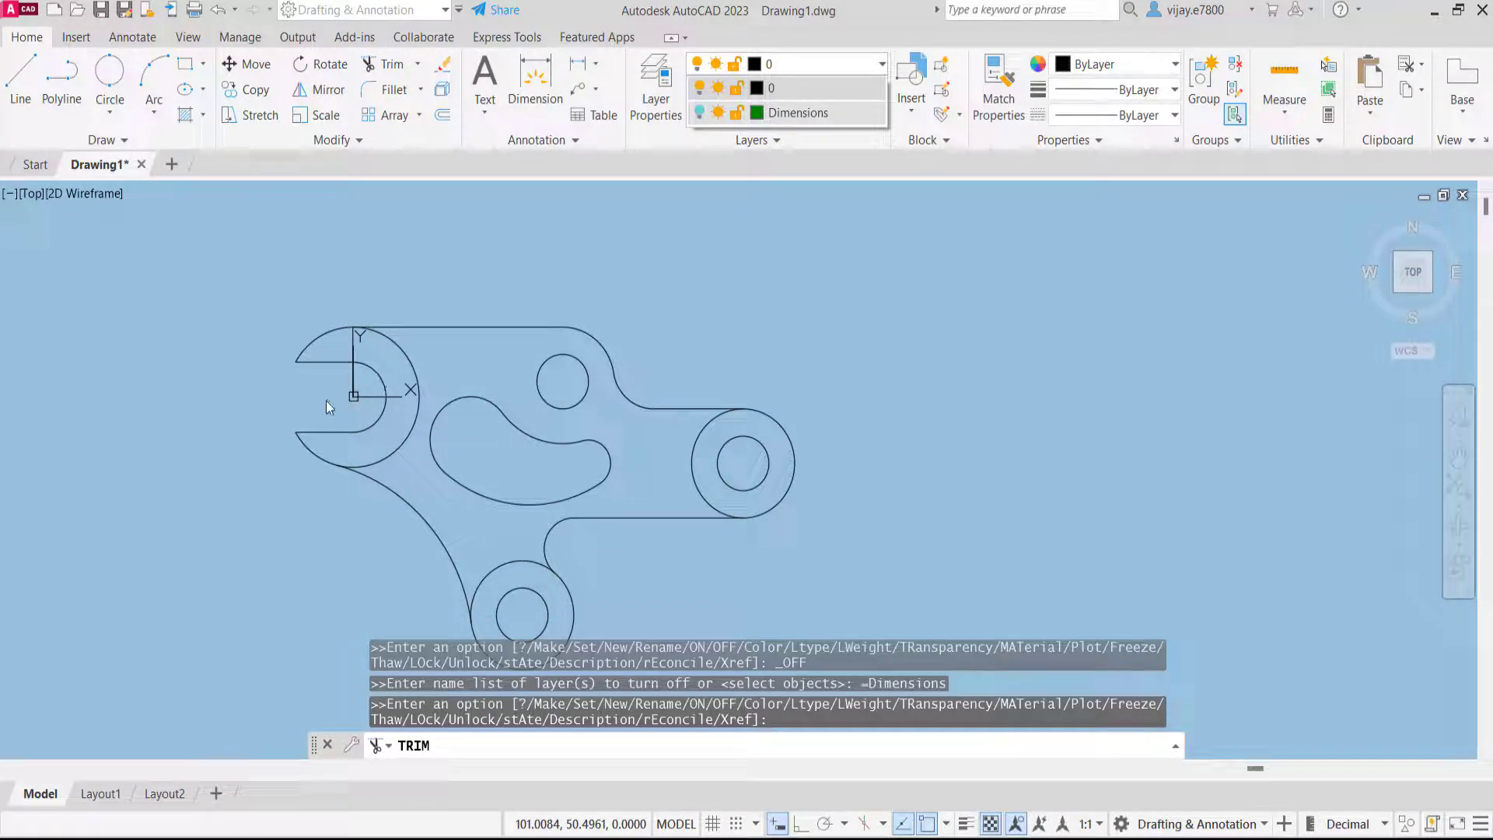
Try to trim the vertical line running up from the jaw's centre
click(353, 396)
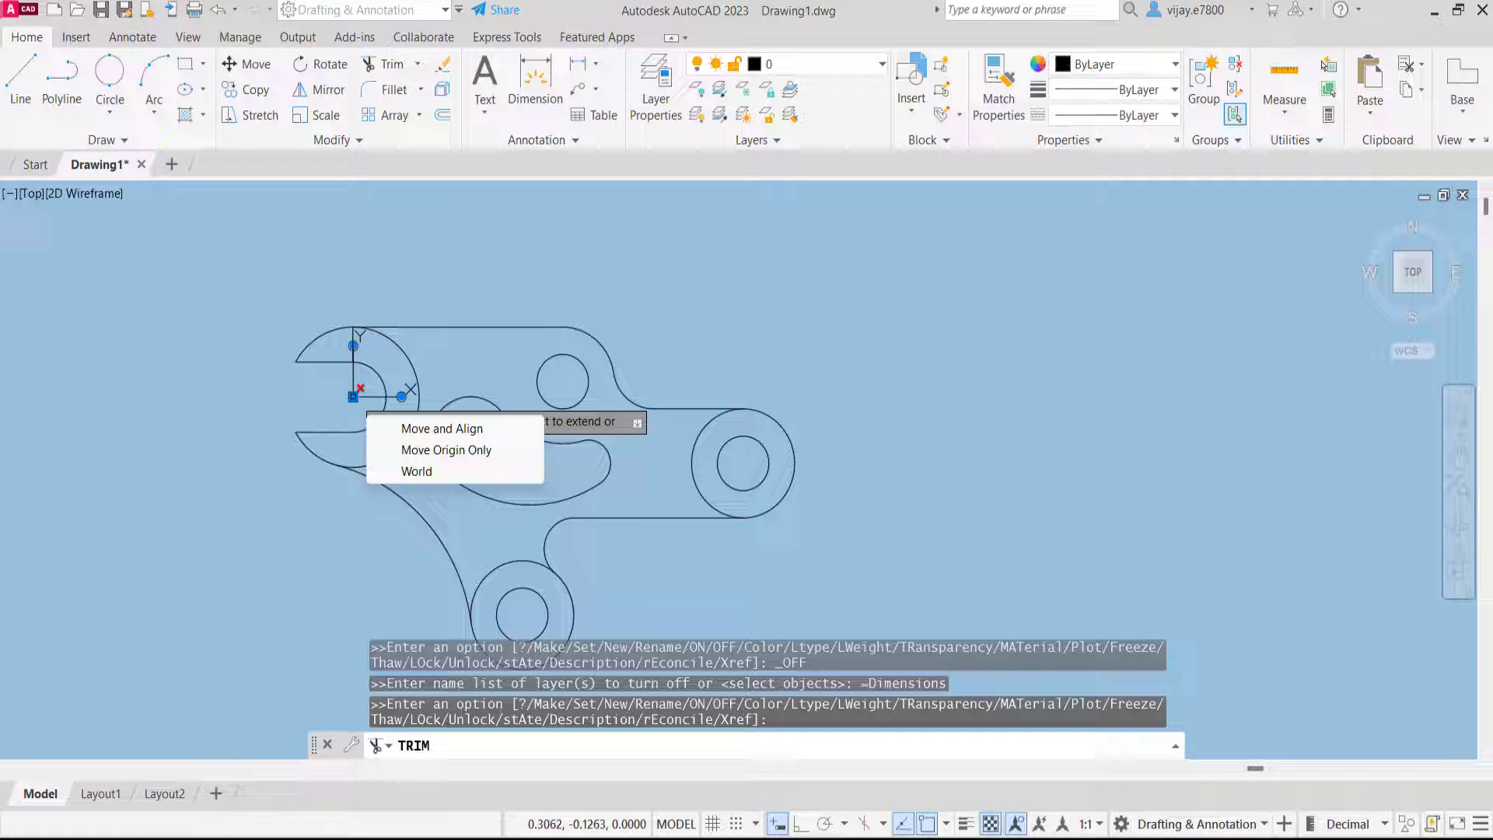
click(353, 397)
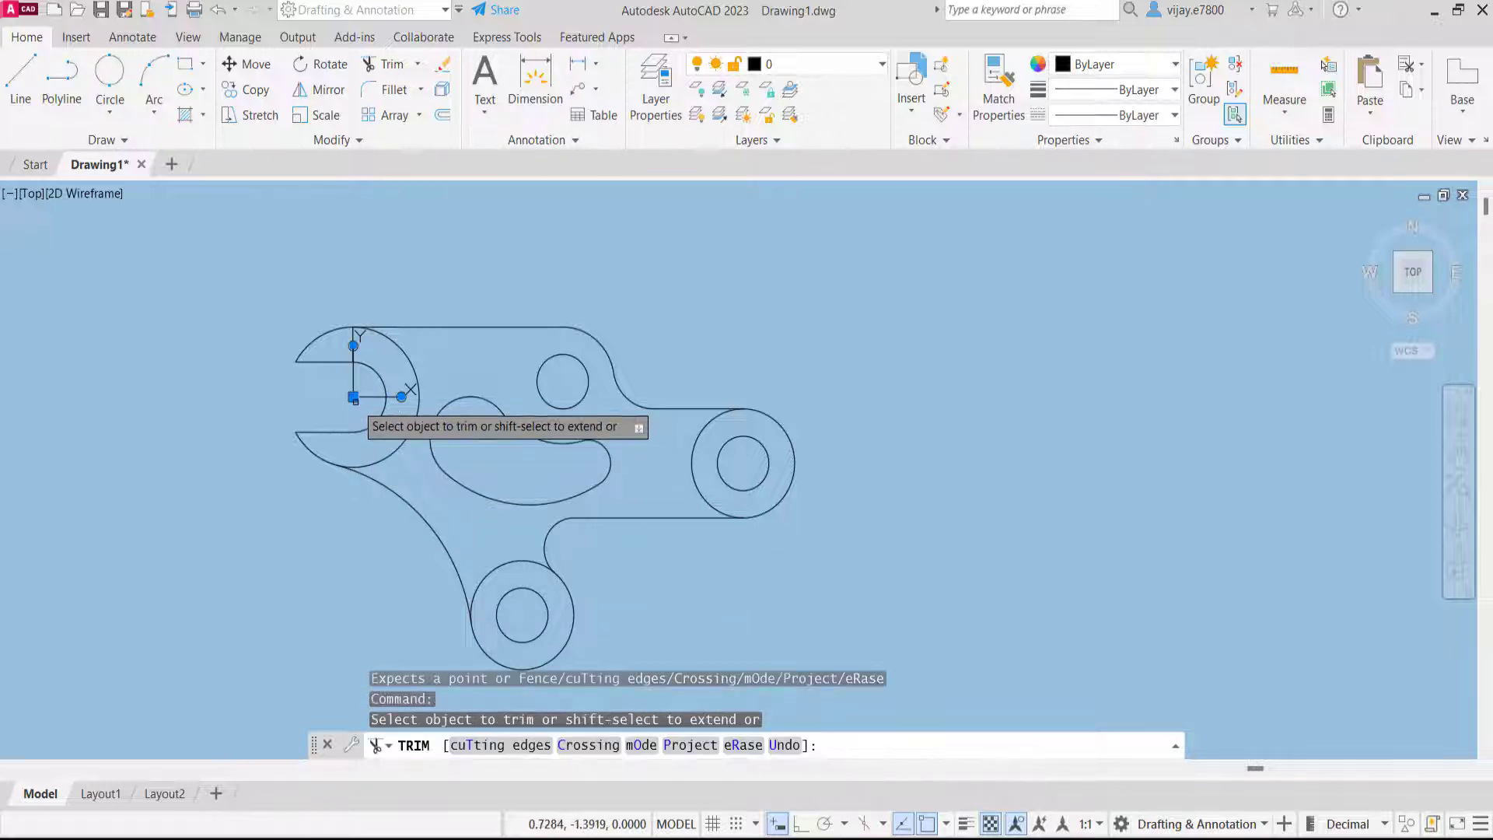
click(354, 399)
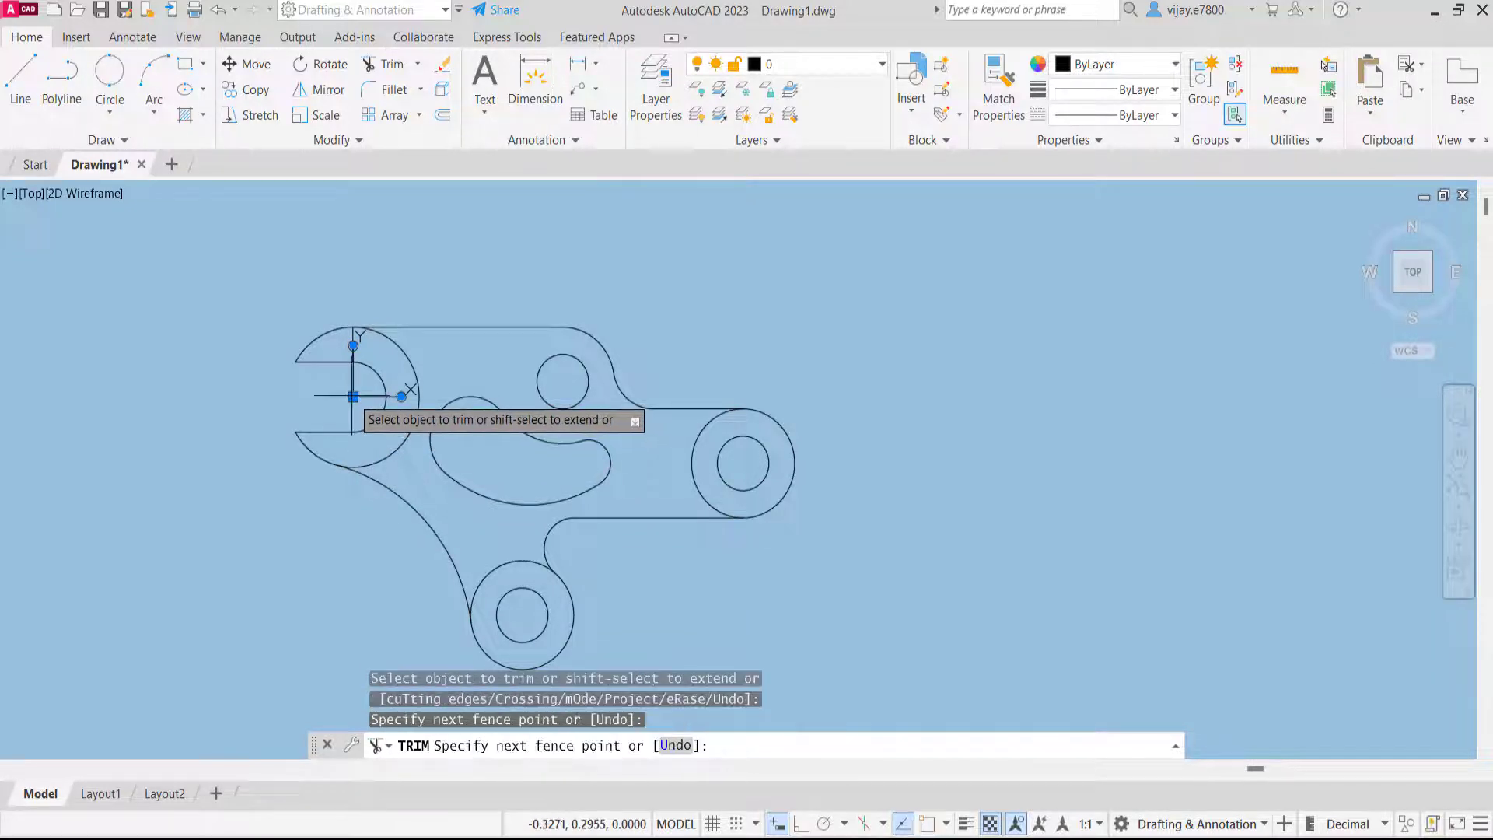
click(268, 546)
key(Return)
key(ctrl+z)
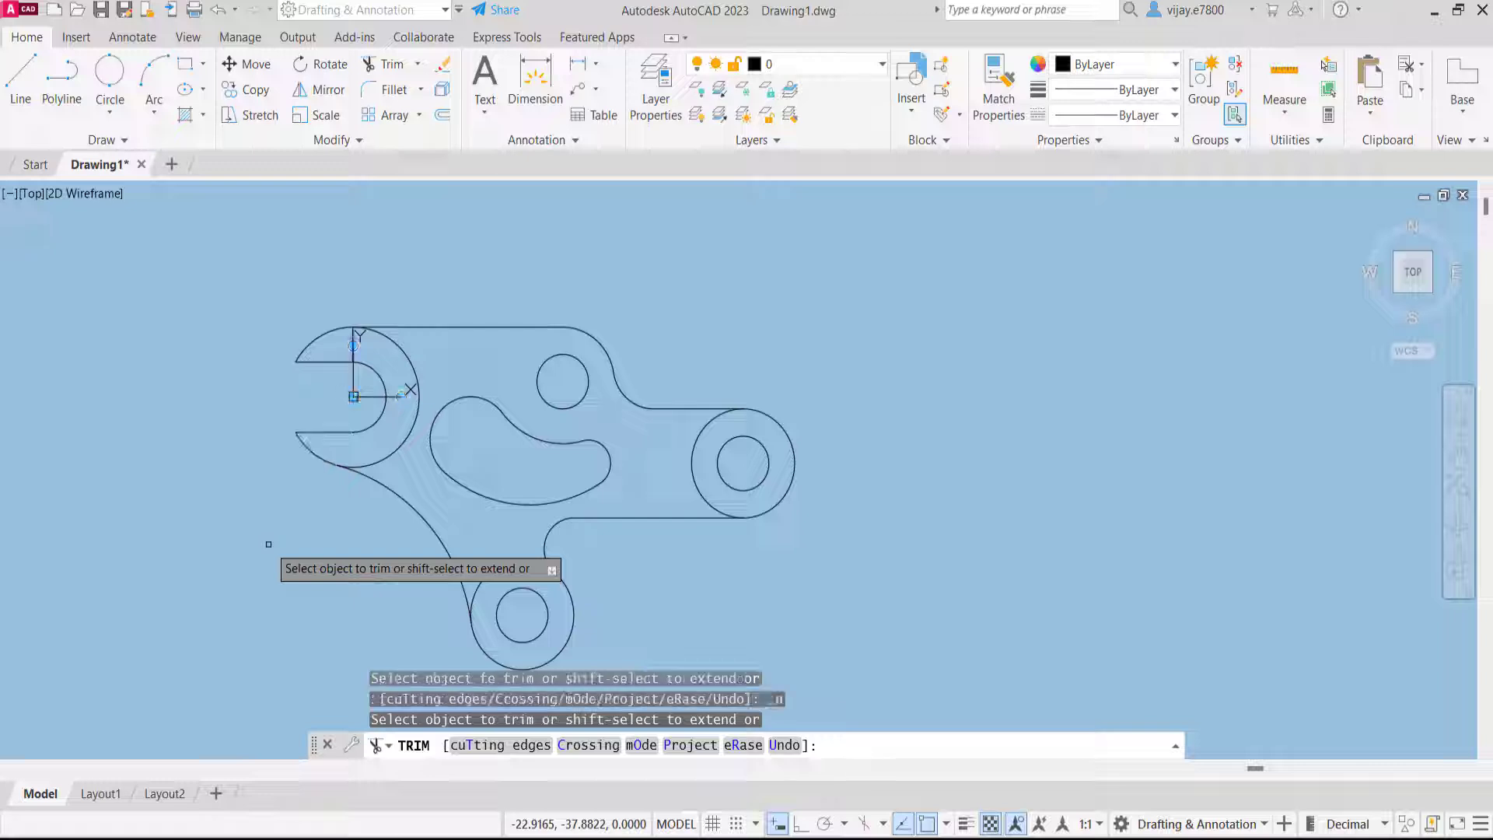
key(Escape)
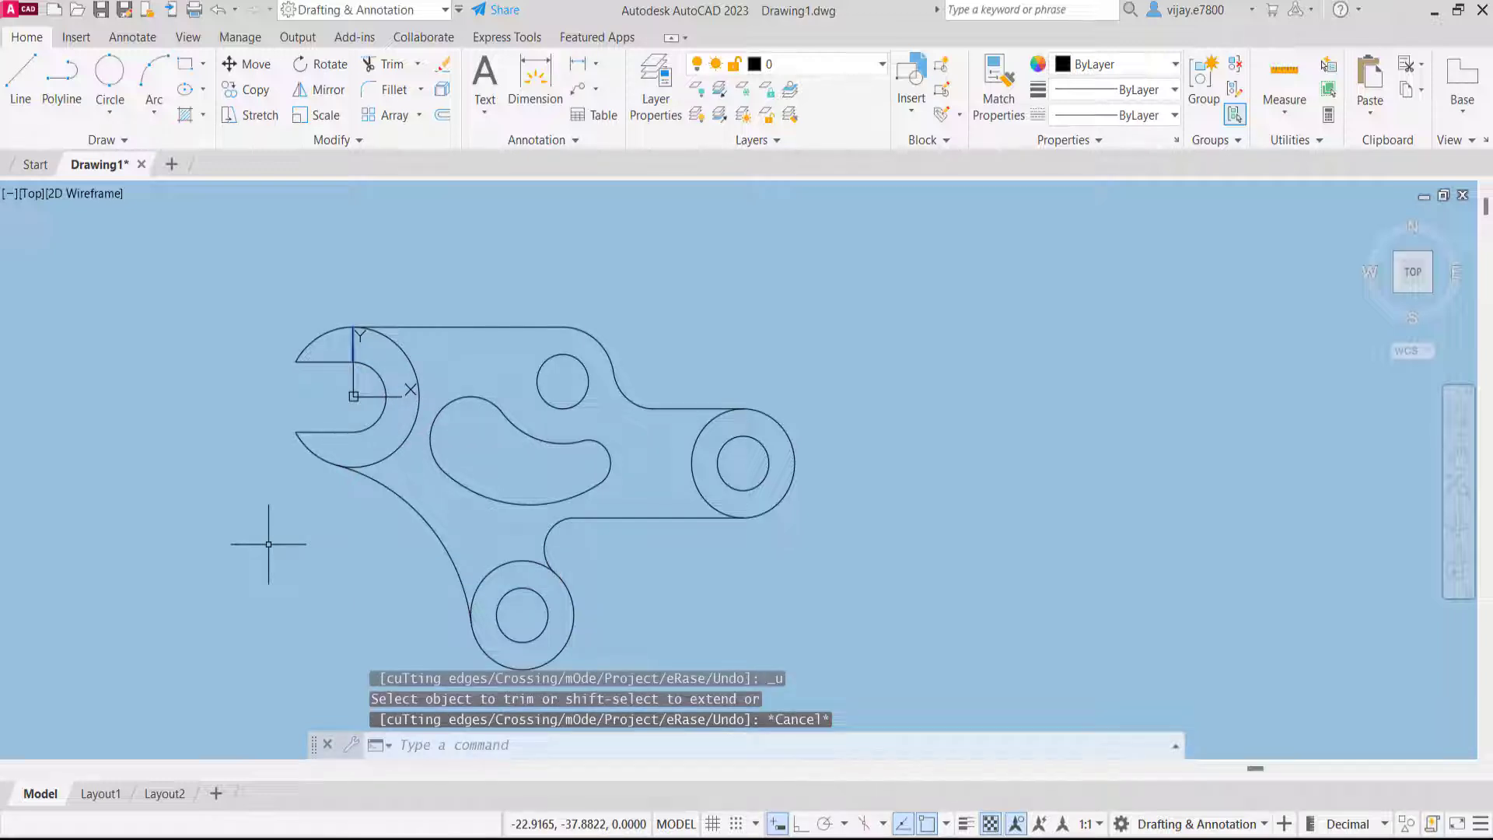
key(Escape)
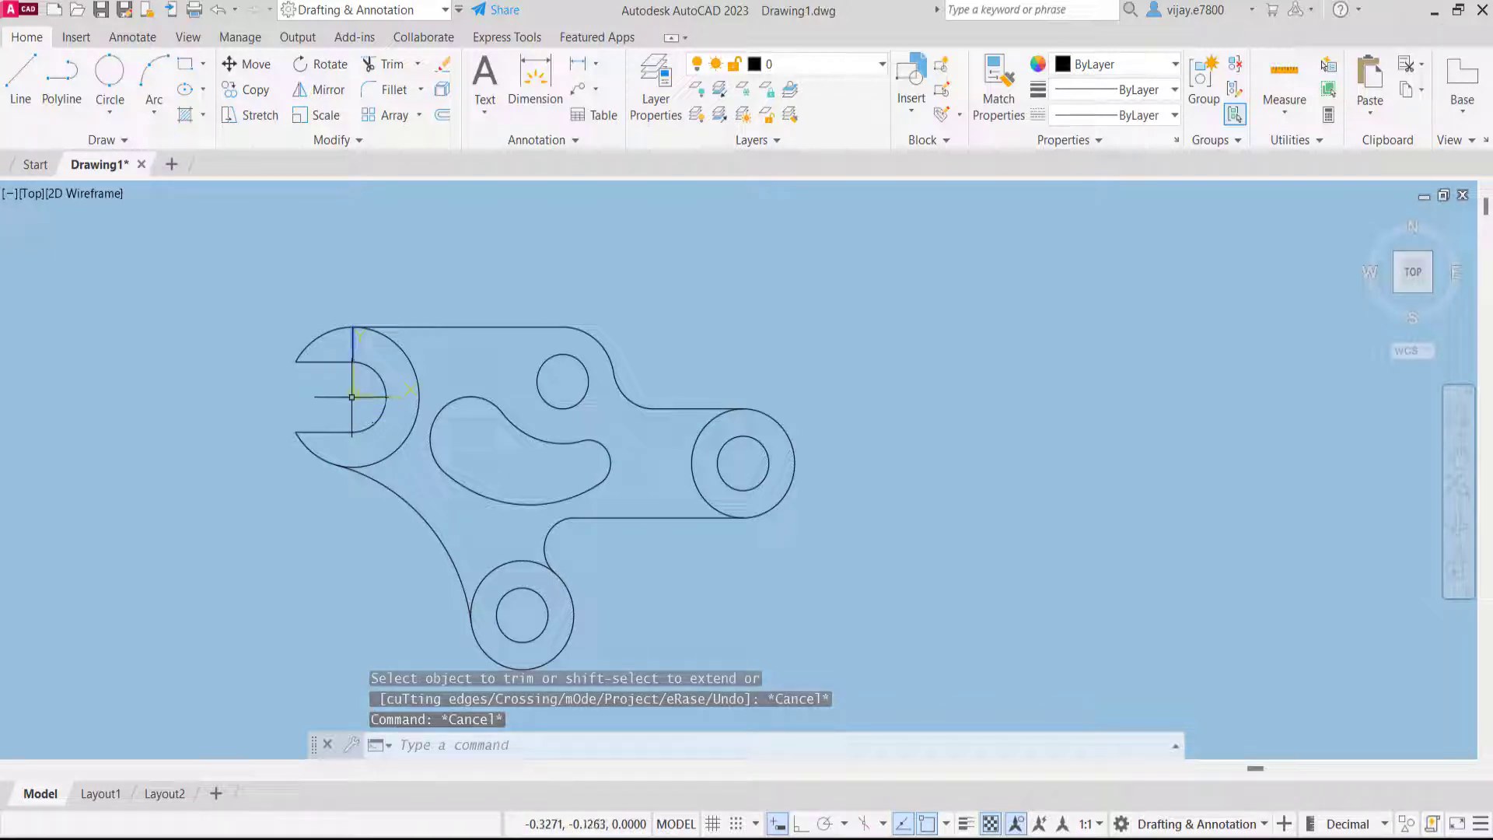
Move the UCS origin from the jaw's centre to an empty area left of the part
click(351, 396)
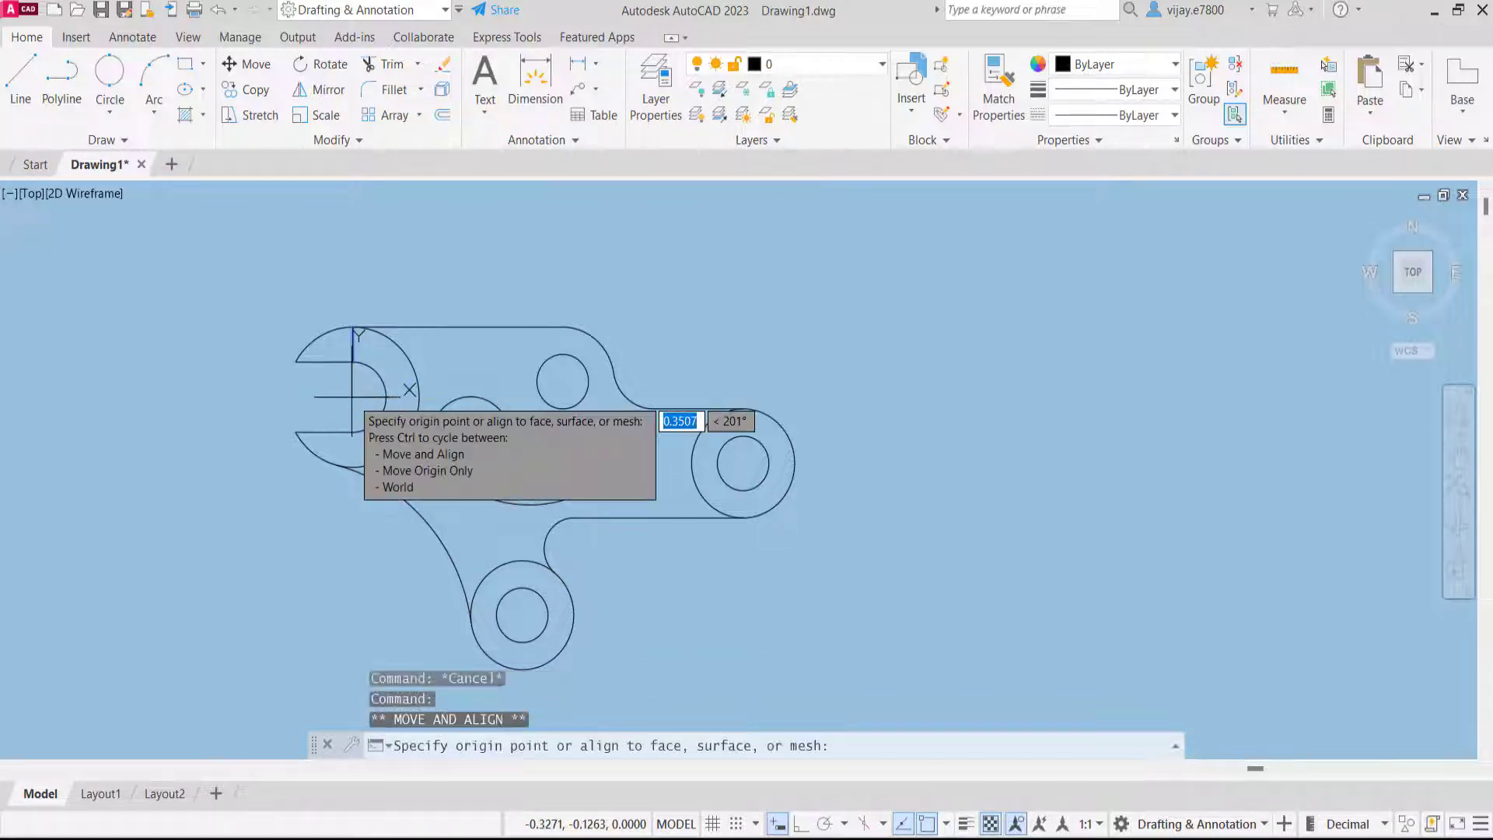
click(53, 415)
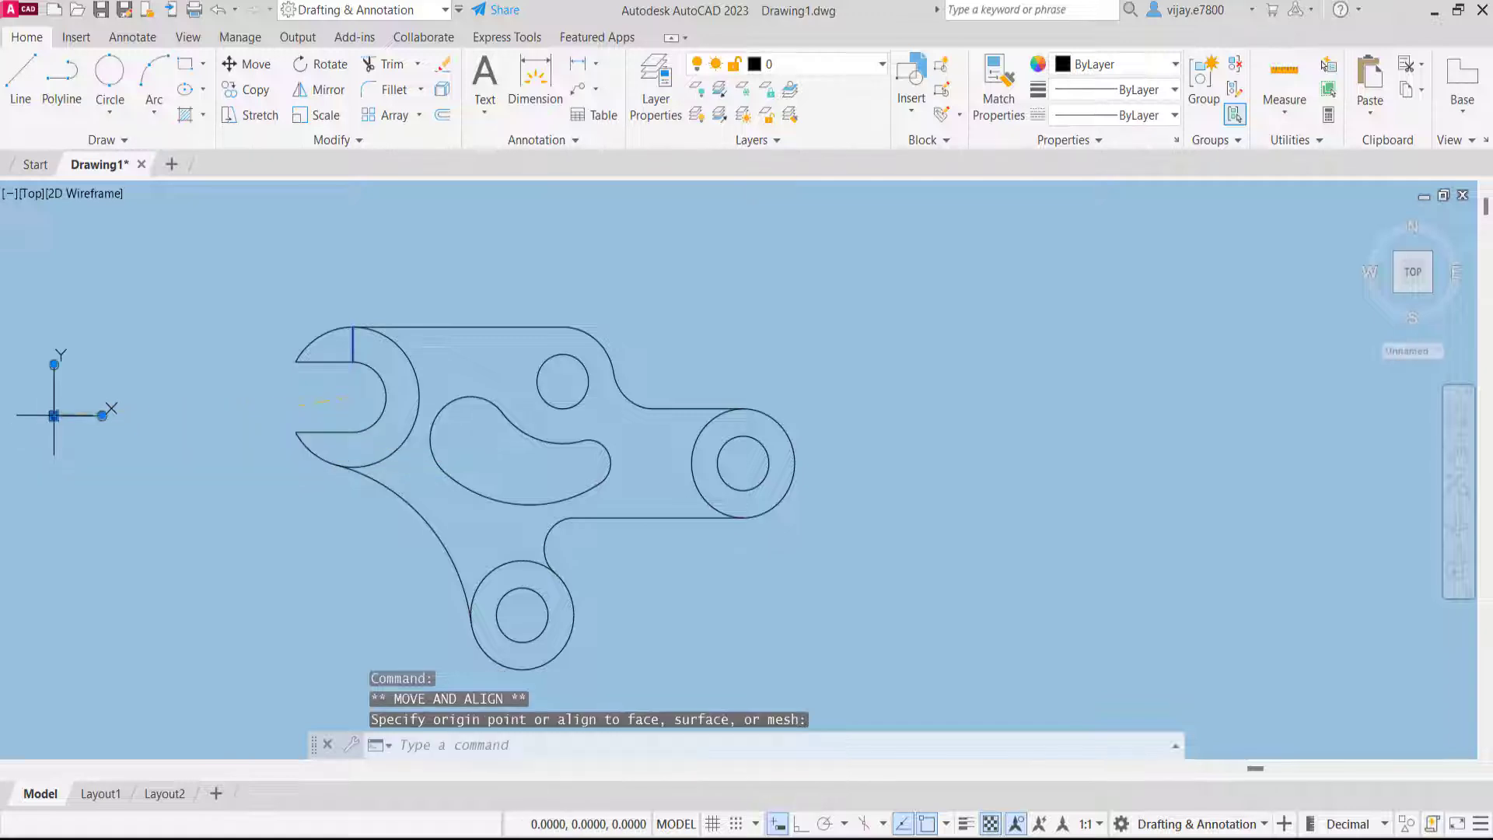
key(Escape)
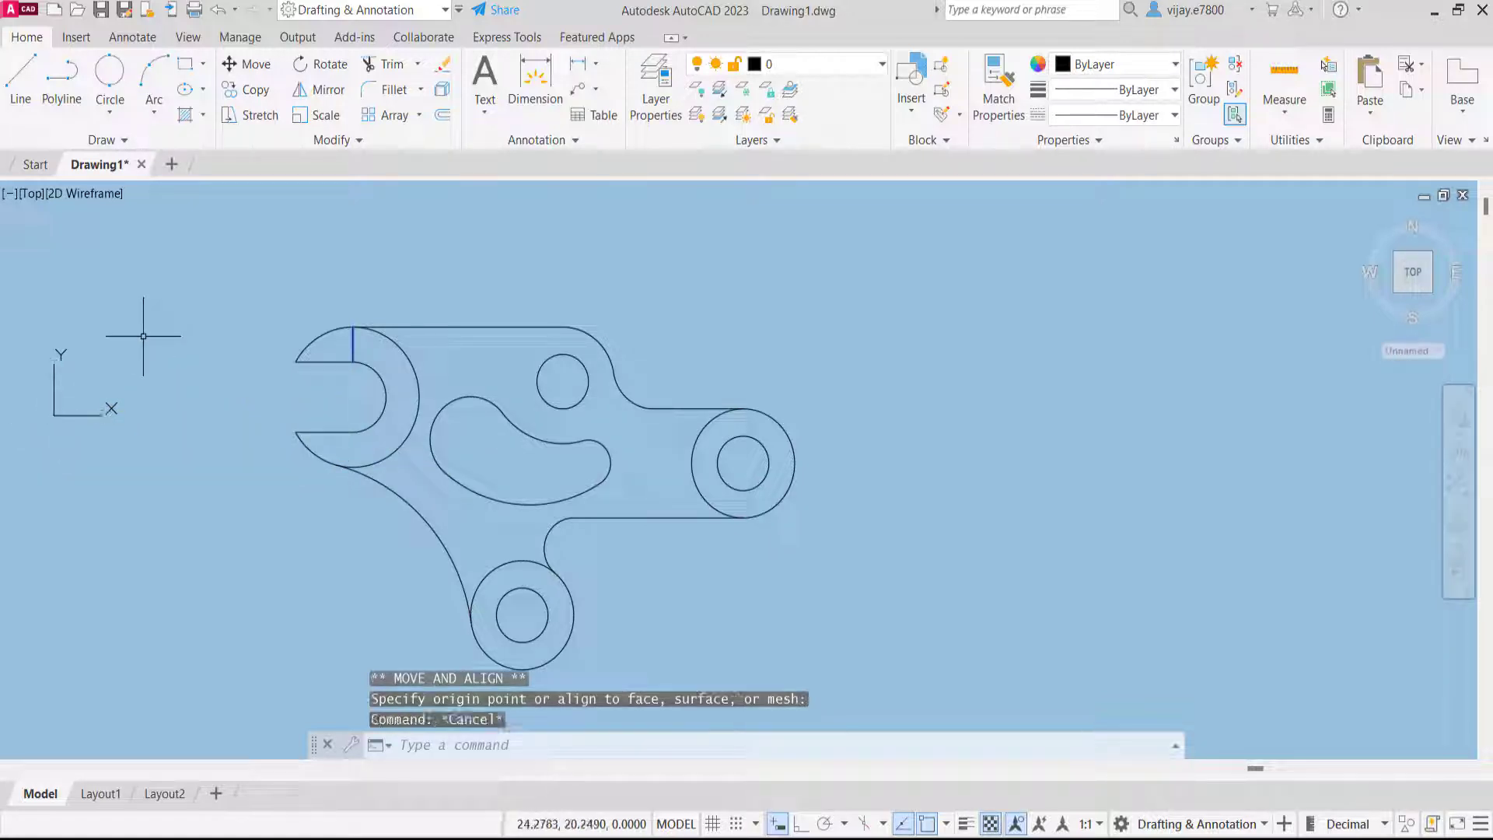
Delete the short vertical line between the jaw's upper edge and the top of its outer arc
click(357, 336)
click(334, 344)
key(Delete)
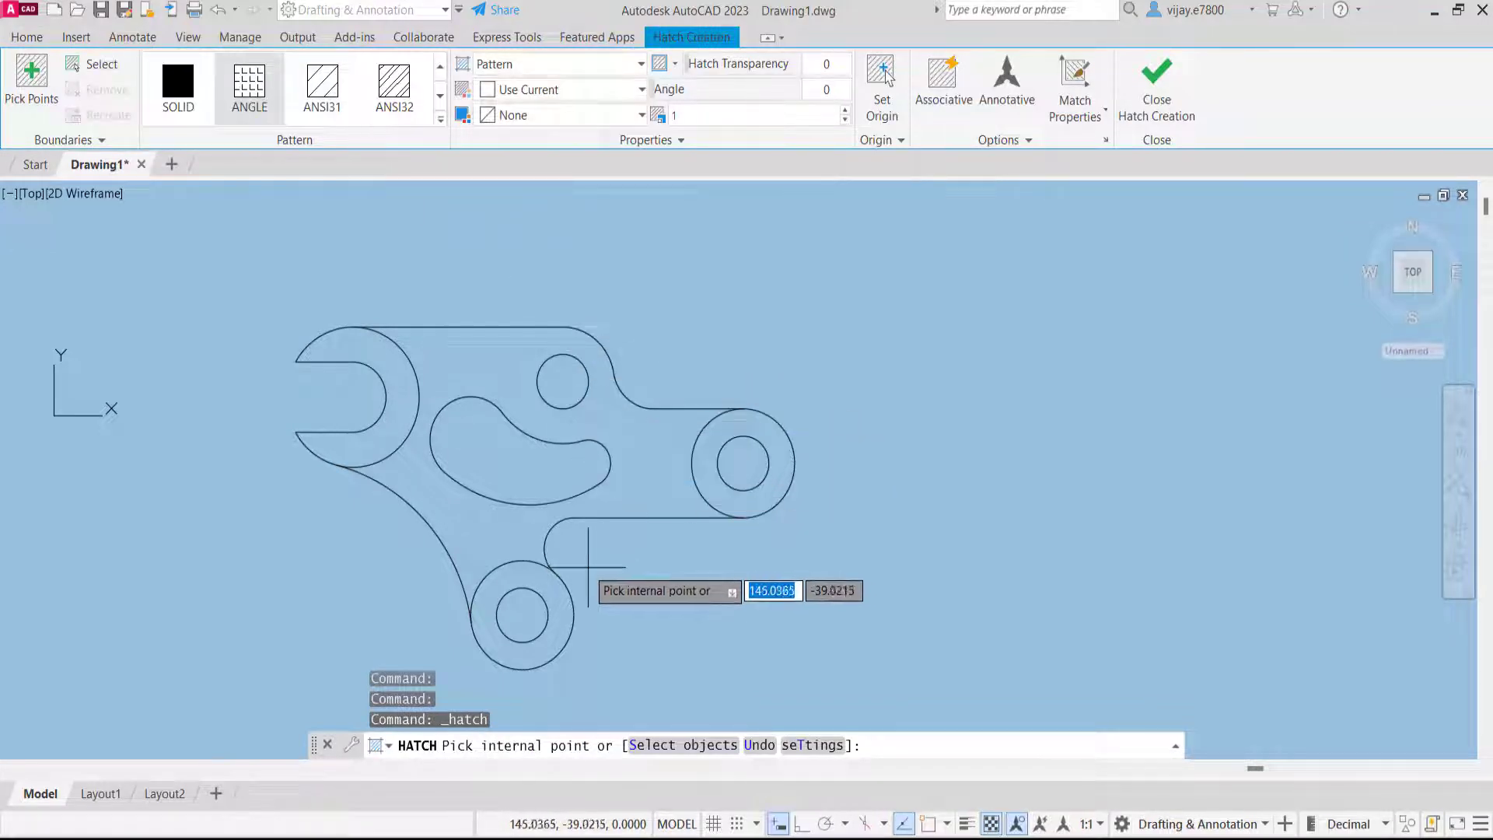
Configure a GR_INVCYL gradient hatch with colour 248,153,30 and yellow, then end the hatch command without filling any area
click(490, 60)
click(499, 128)
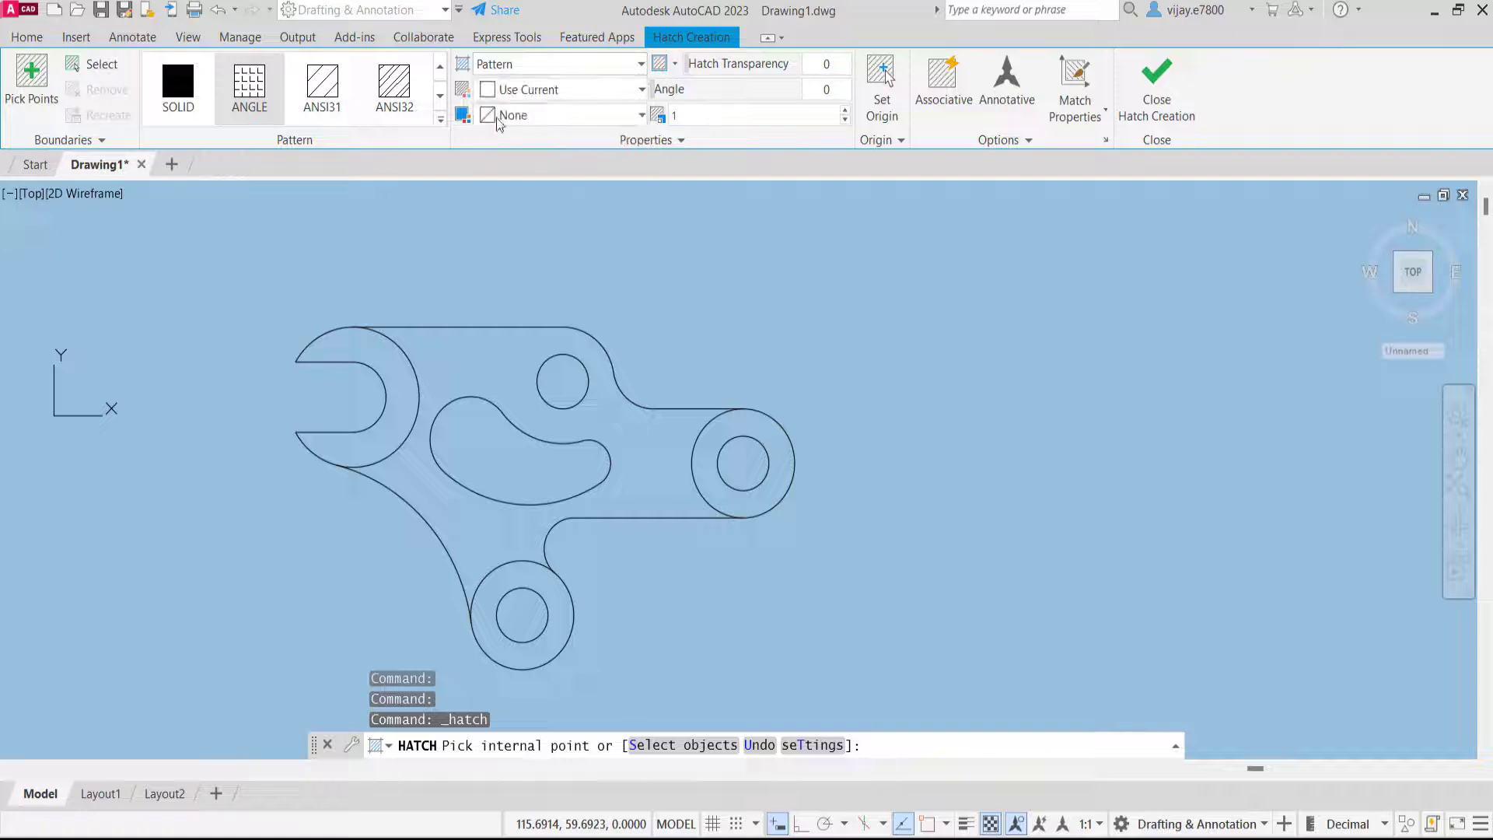
click(529, 91)
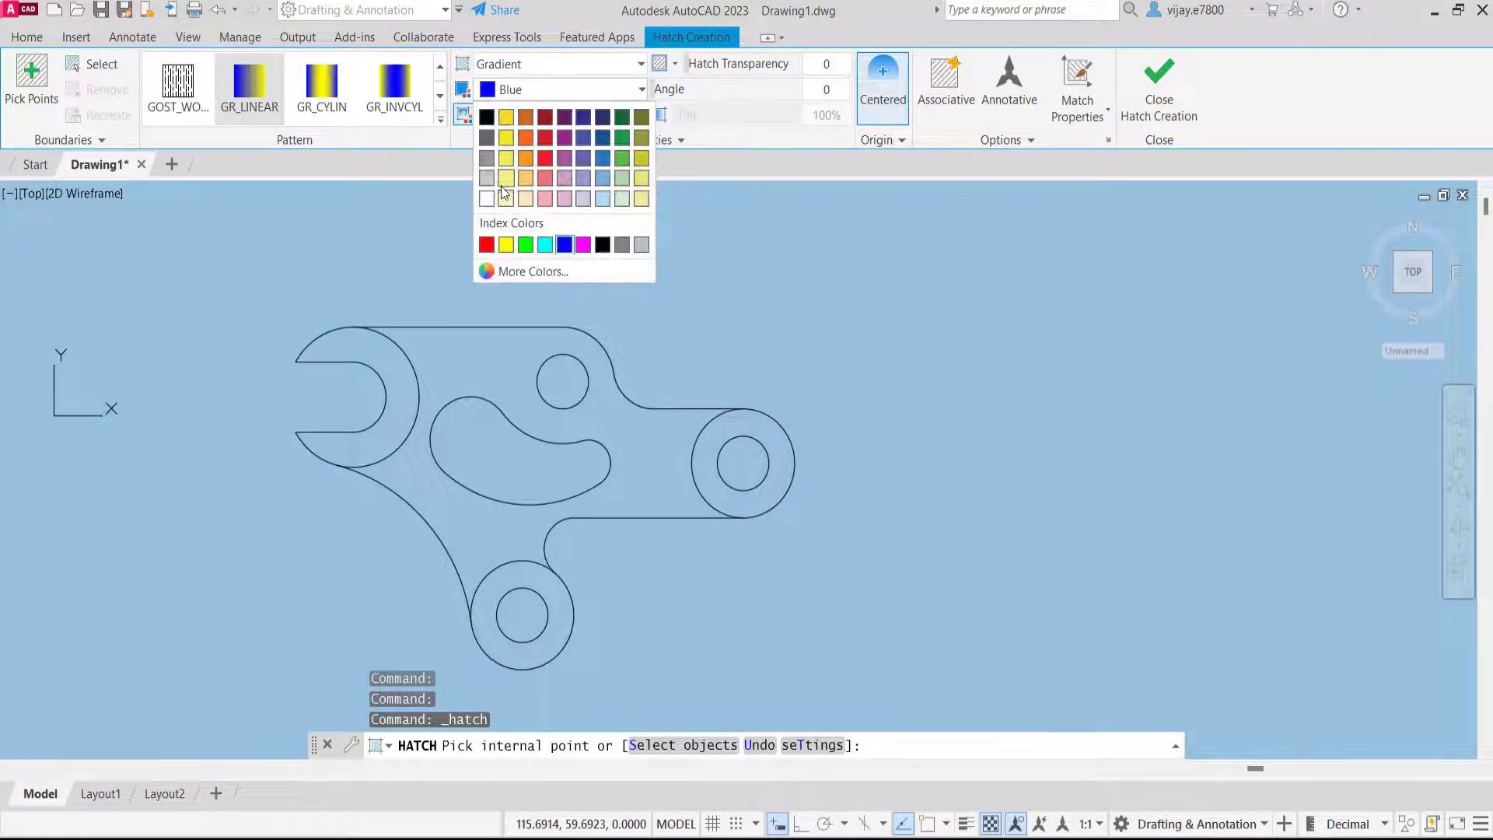
click(525, 162)
click(534, 115)
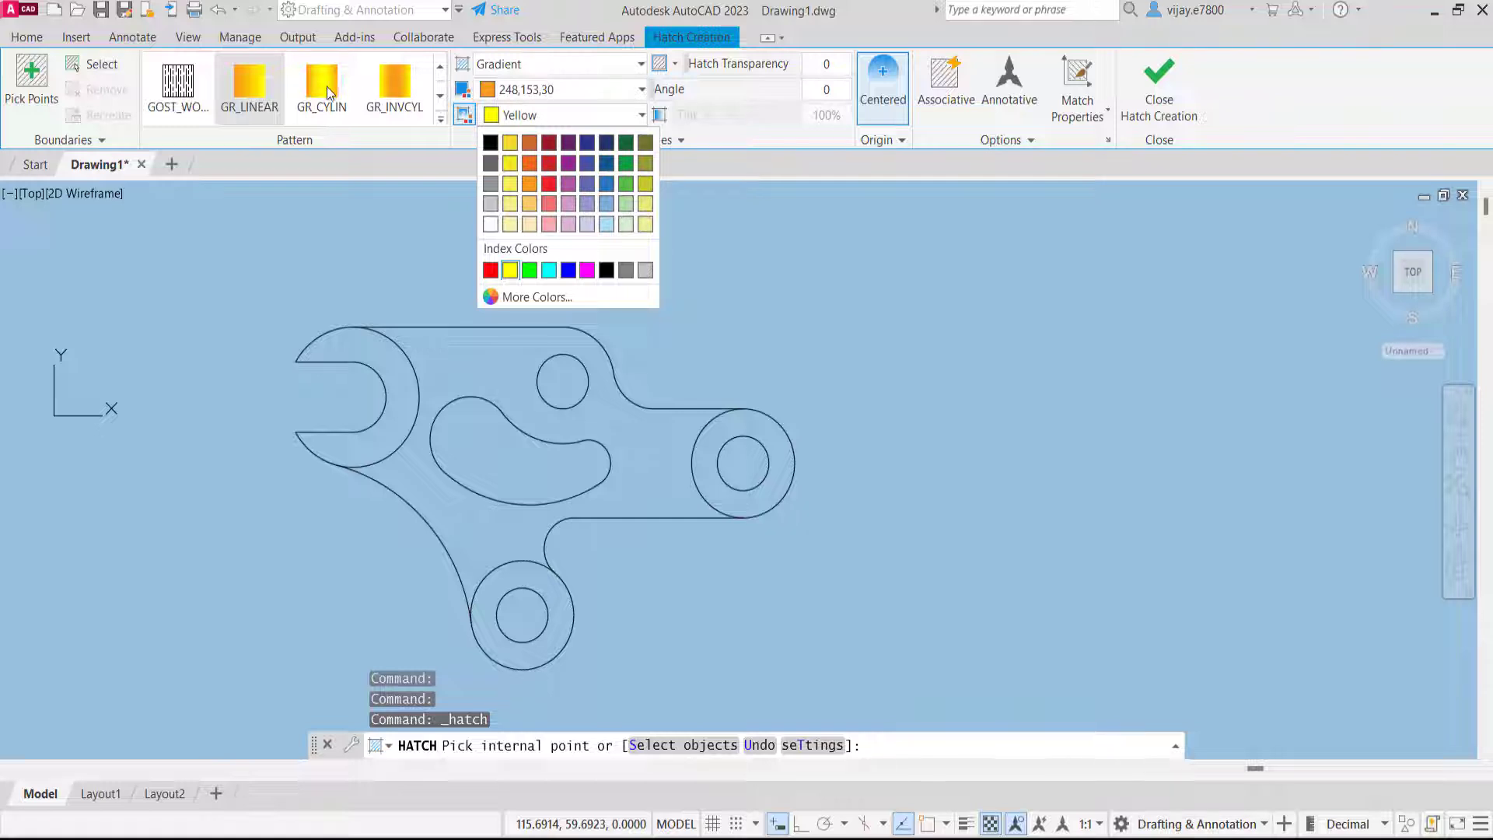
click(394, 81)
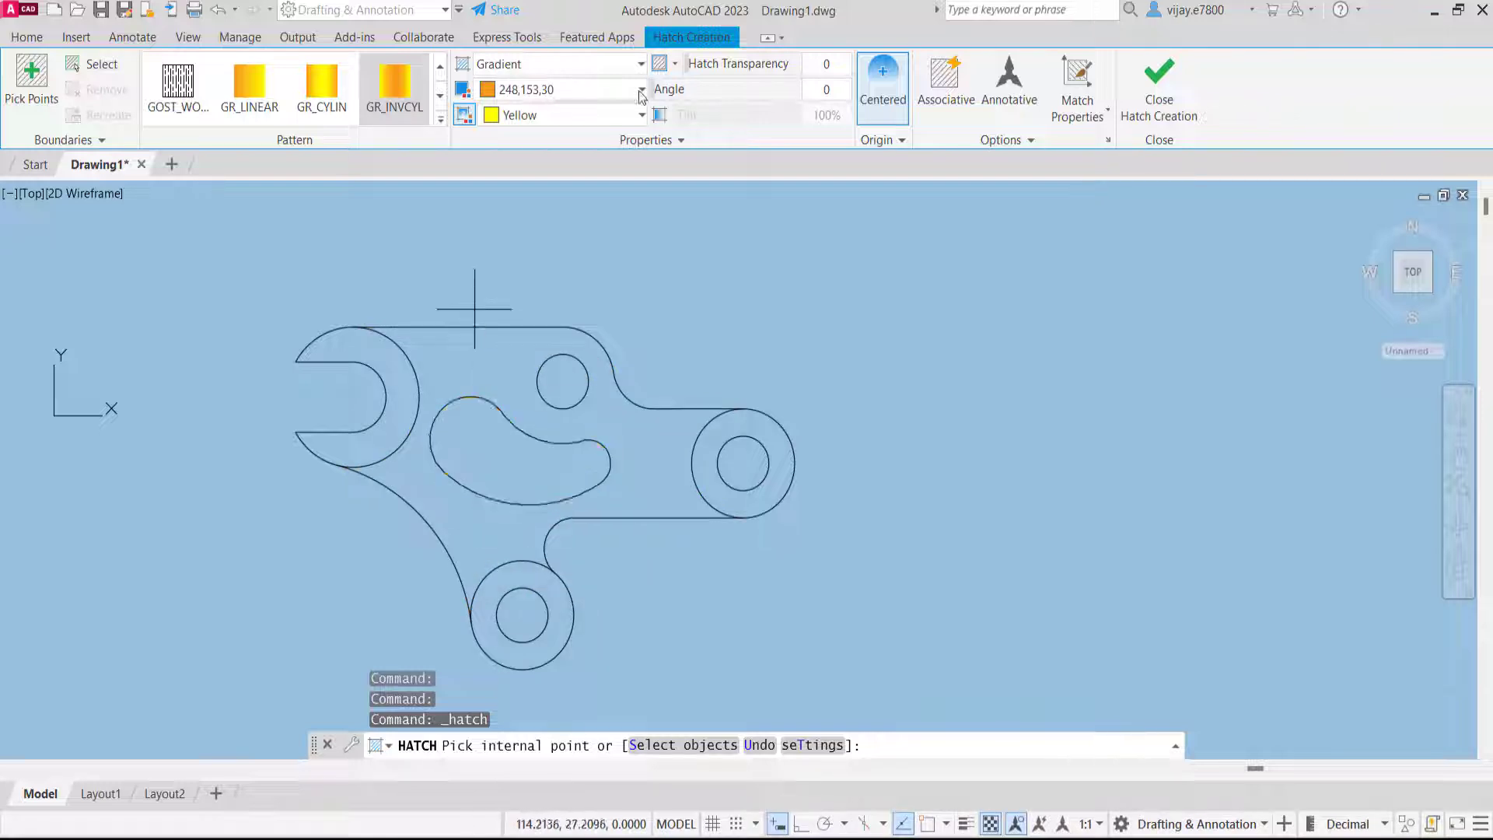
click(1158, 78)
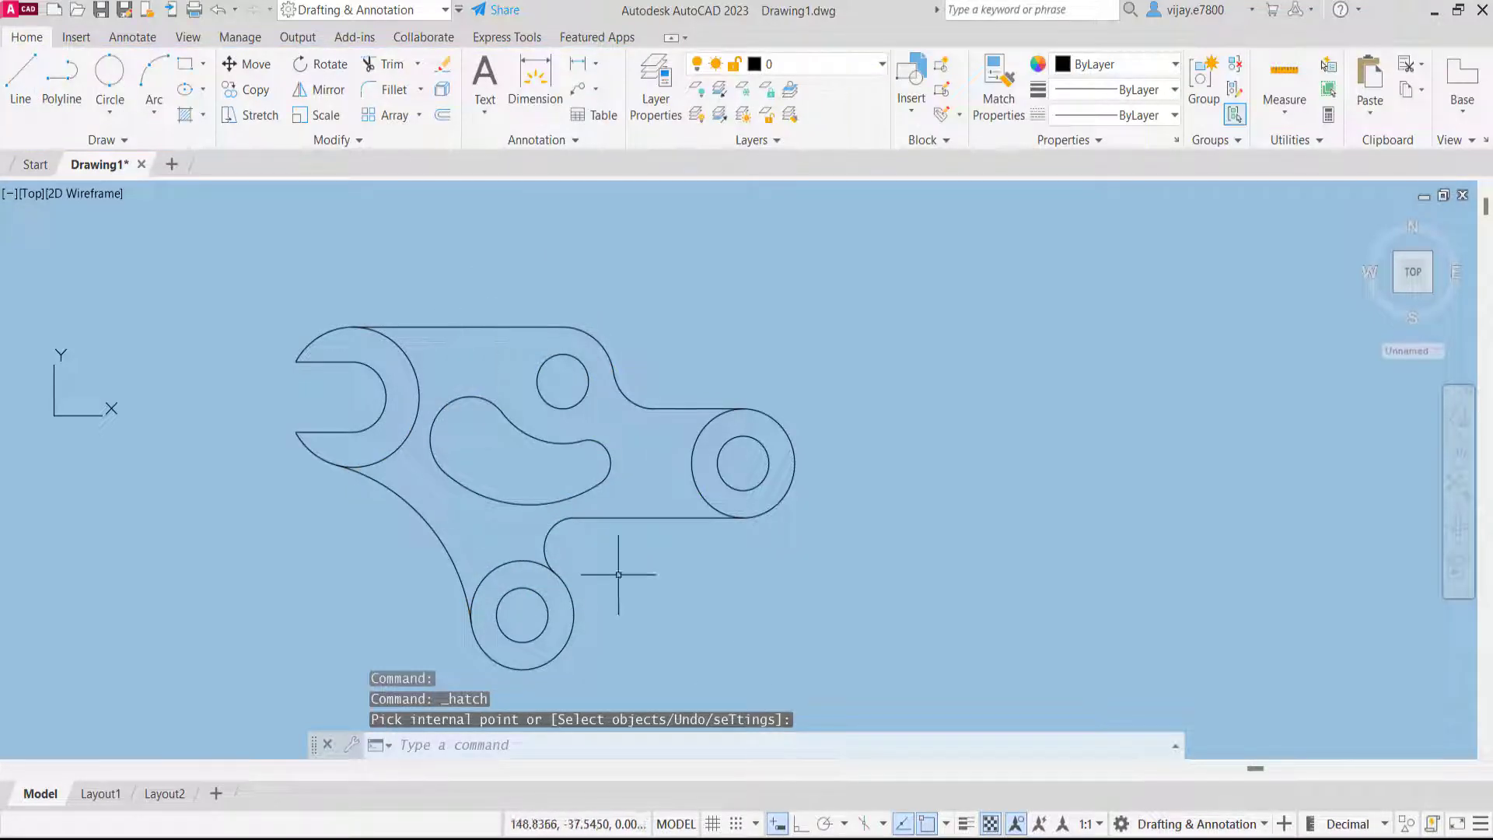
Set the lineweight of all the part's objects to 0.50 mm
click(879, 675)
click(260, 250)
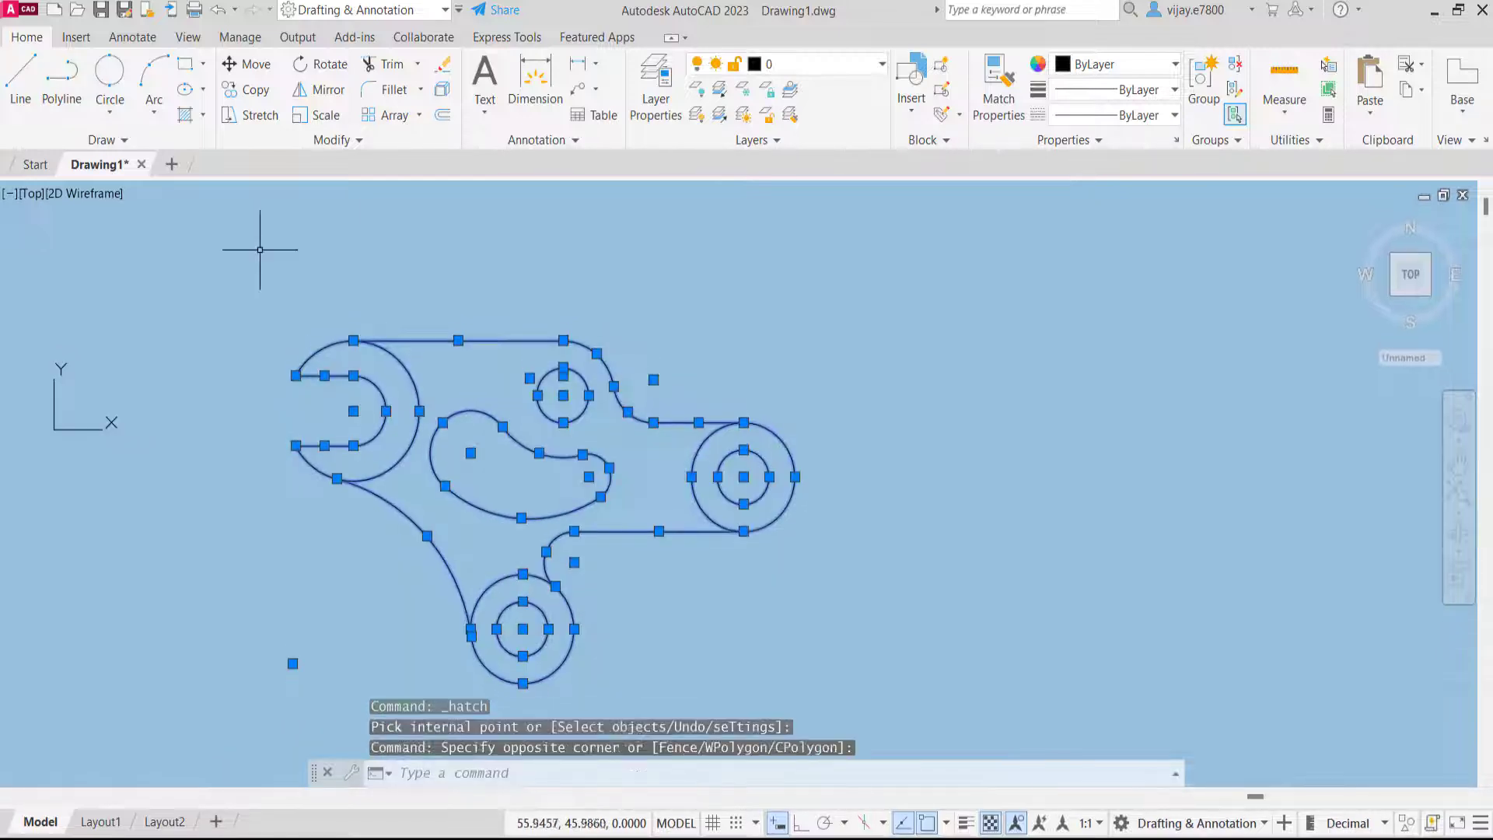
click(1093, 93)
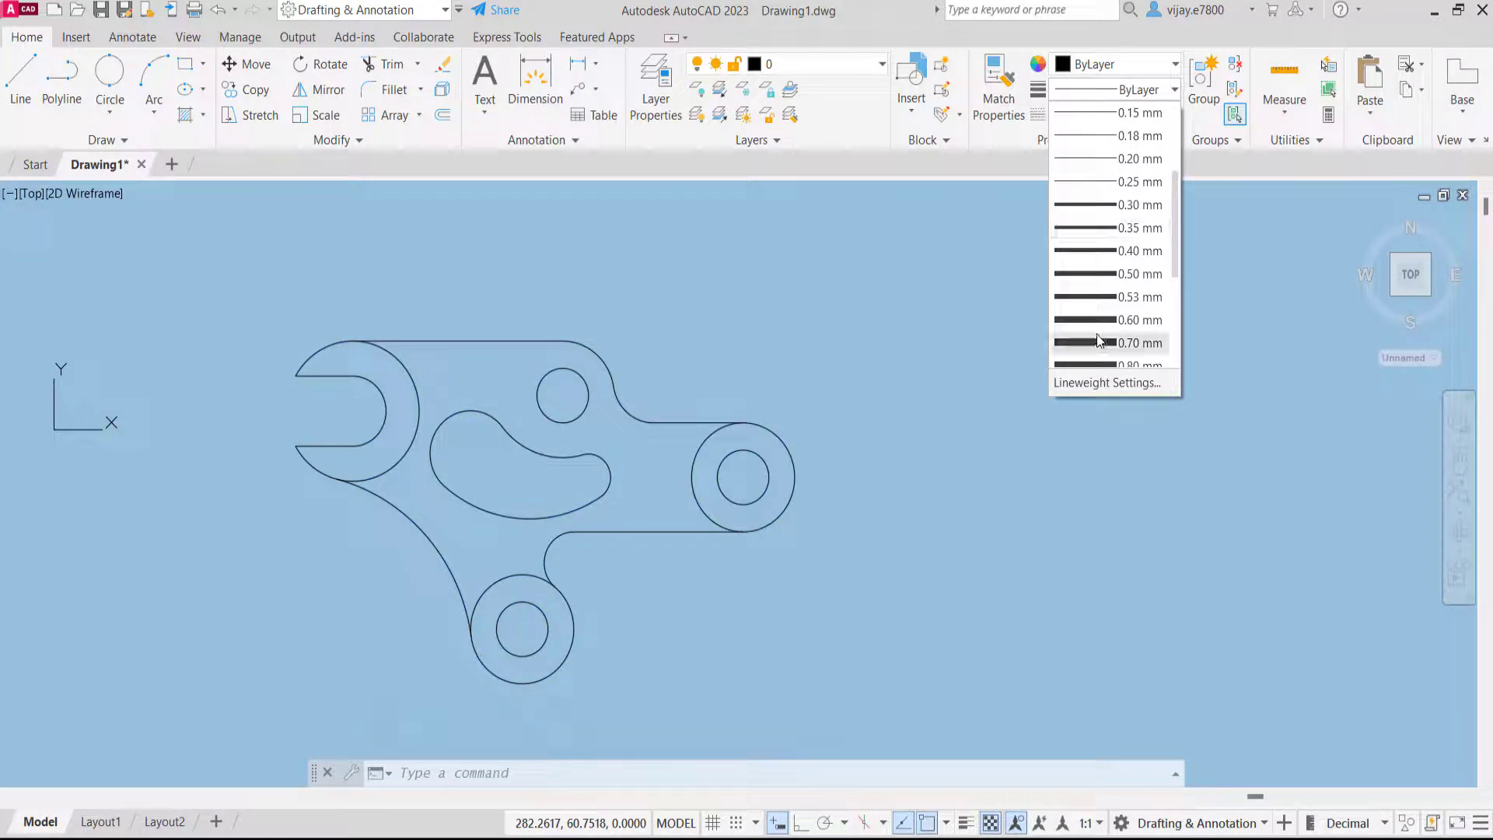
click(1039, 94)
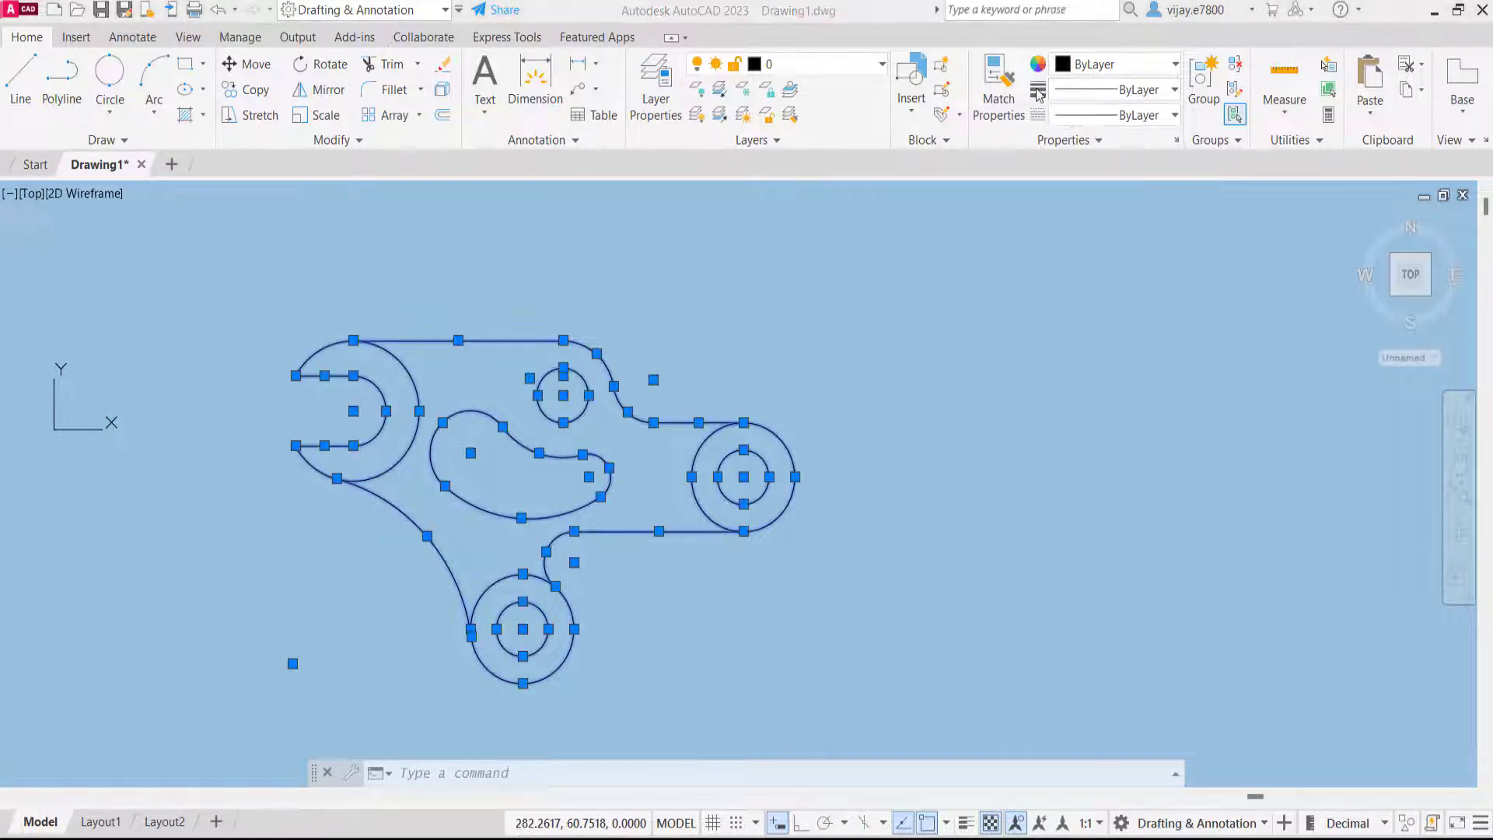
click(1089, 99)
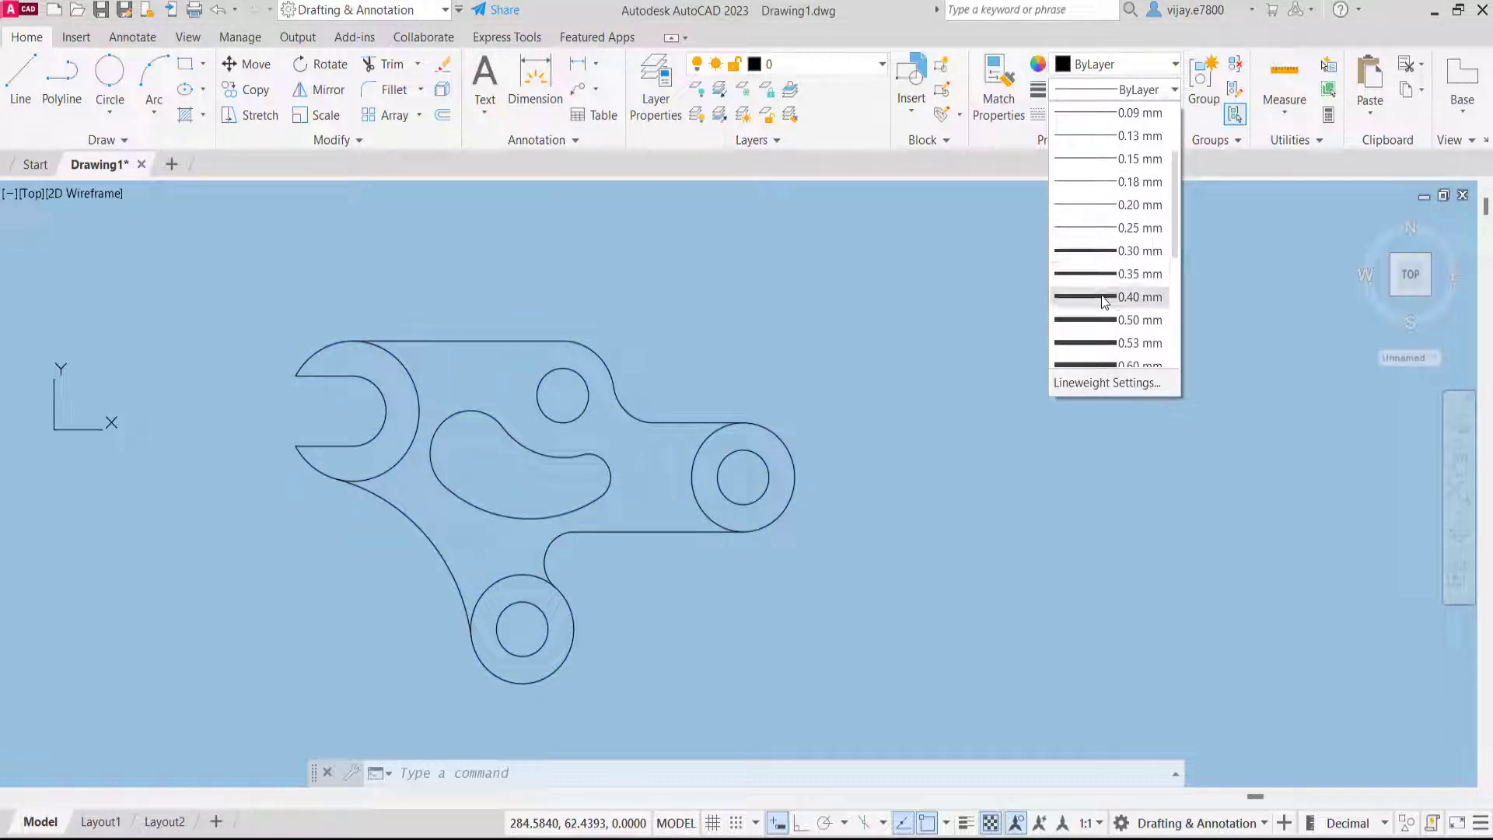
click(1102, 318)
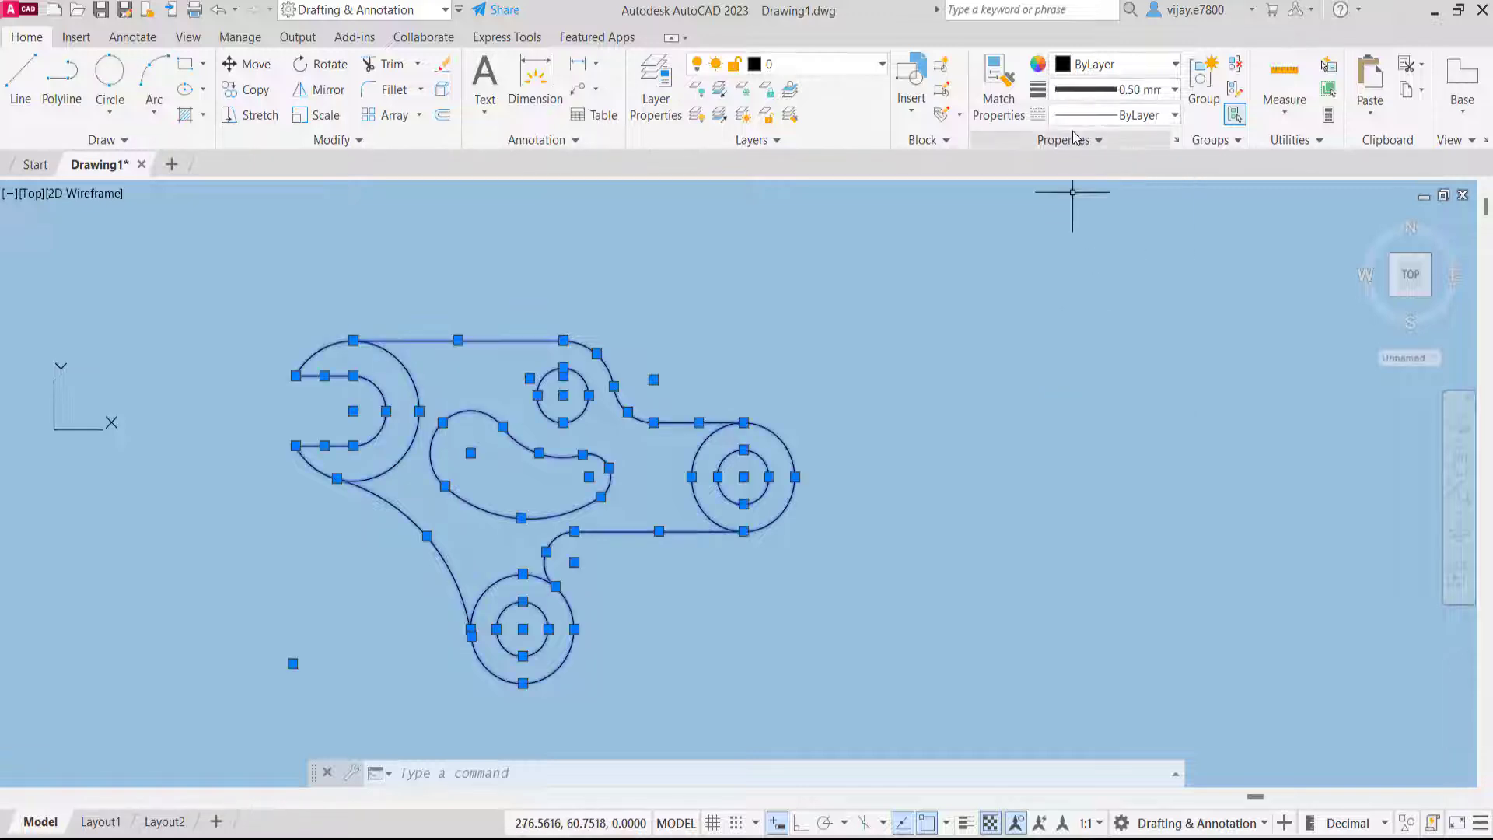
Turn on Display Lineweight in the lineweight settings
click(1116, 99)
click(1098, 385)
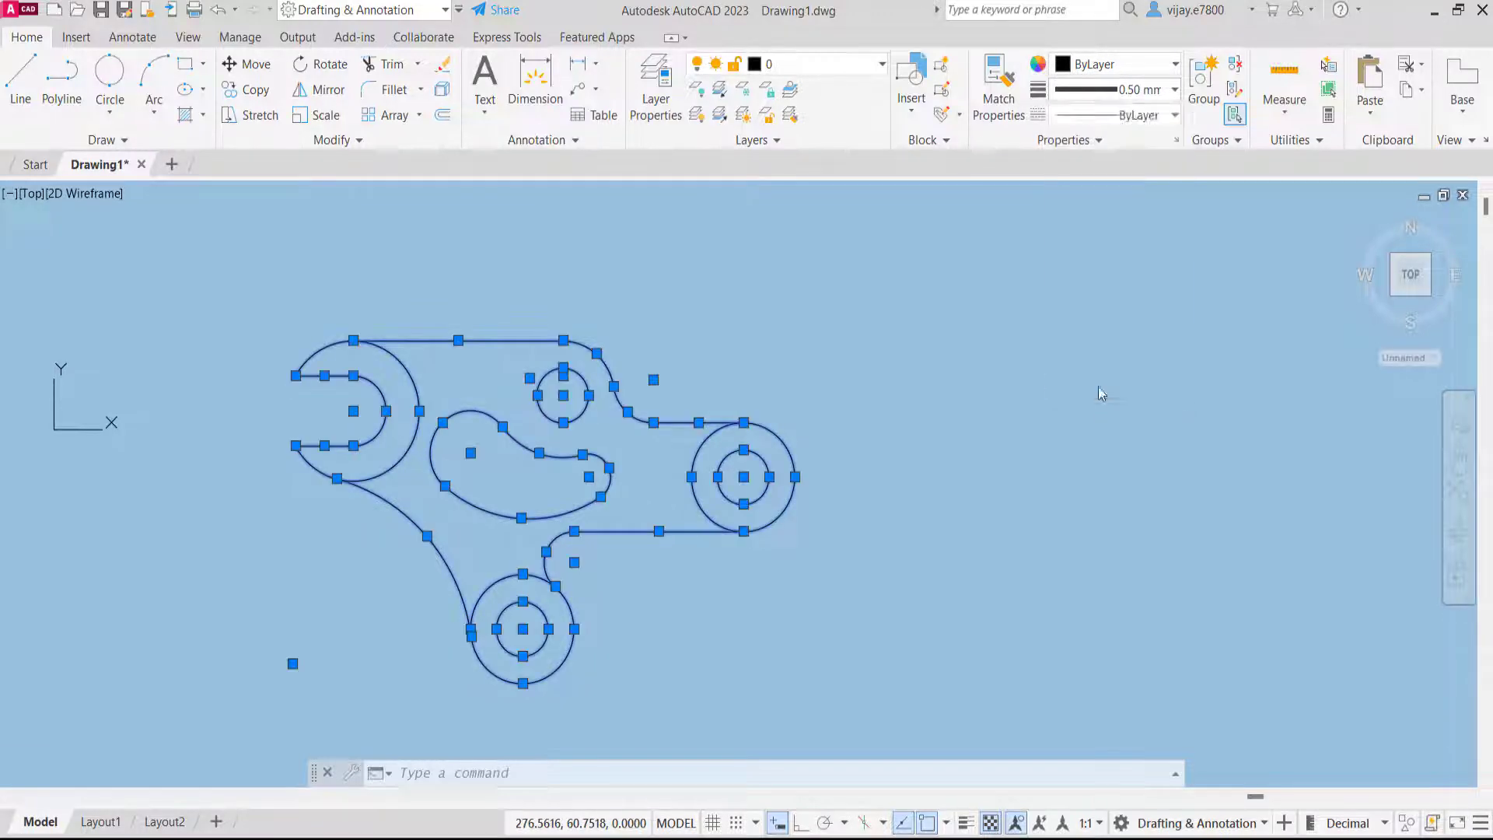
click(735, 382)
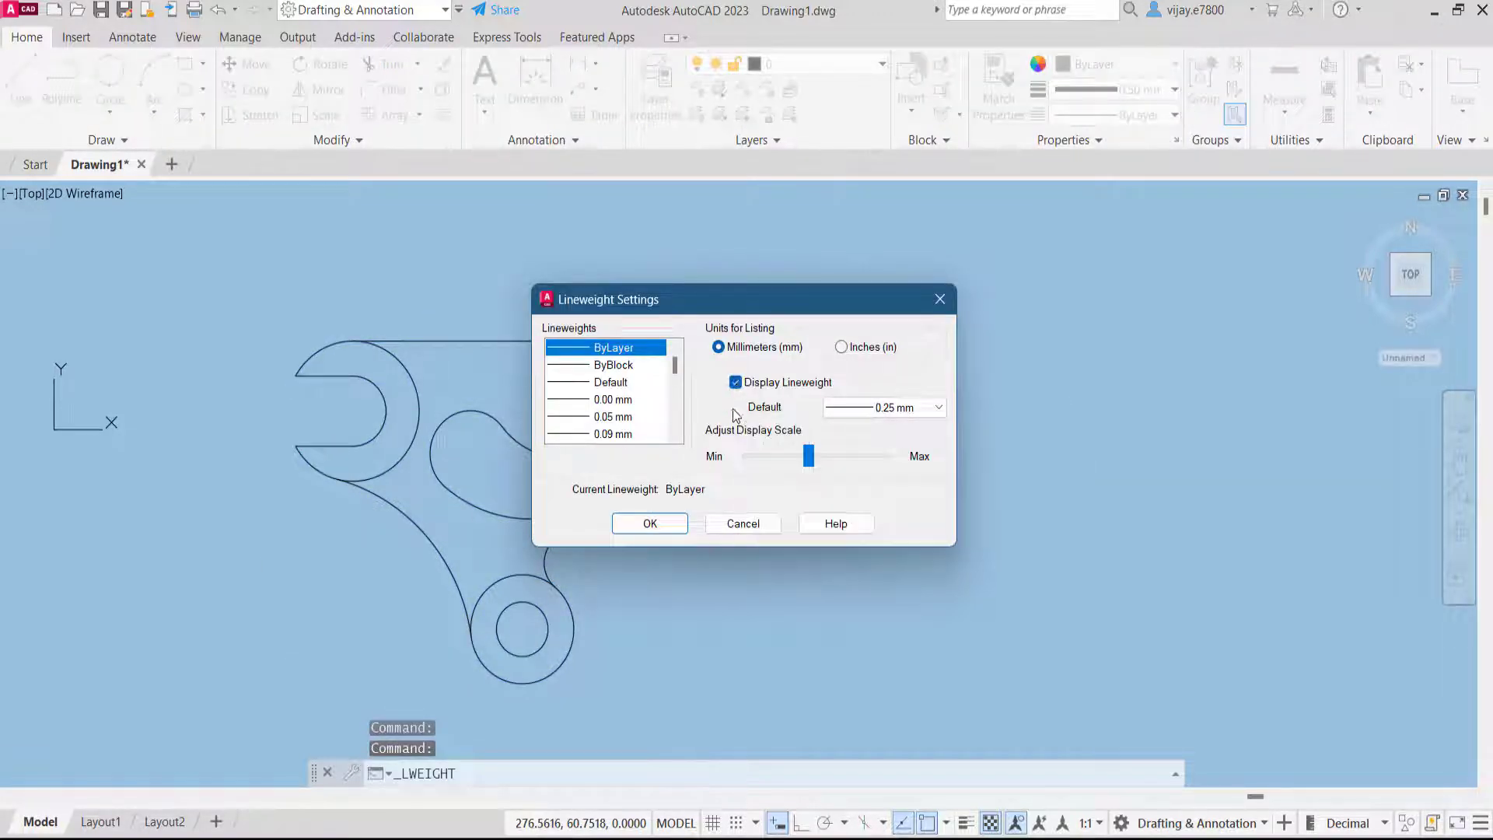
click(650, 523)
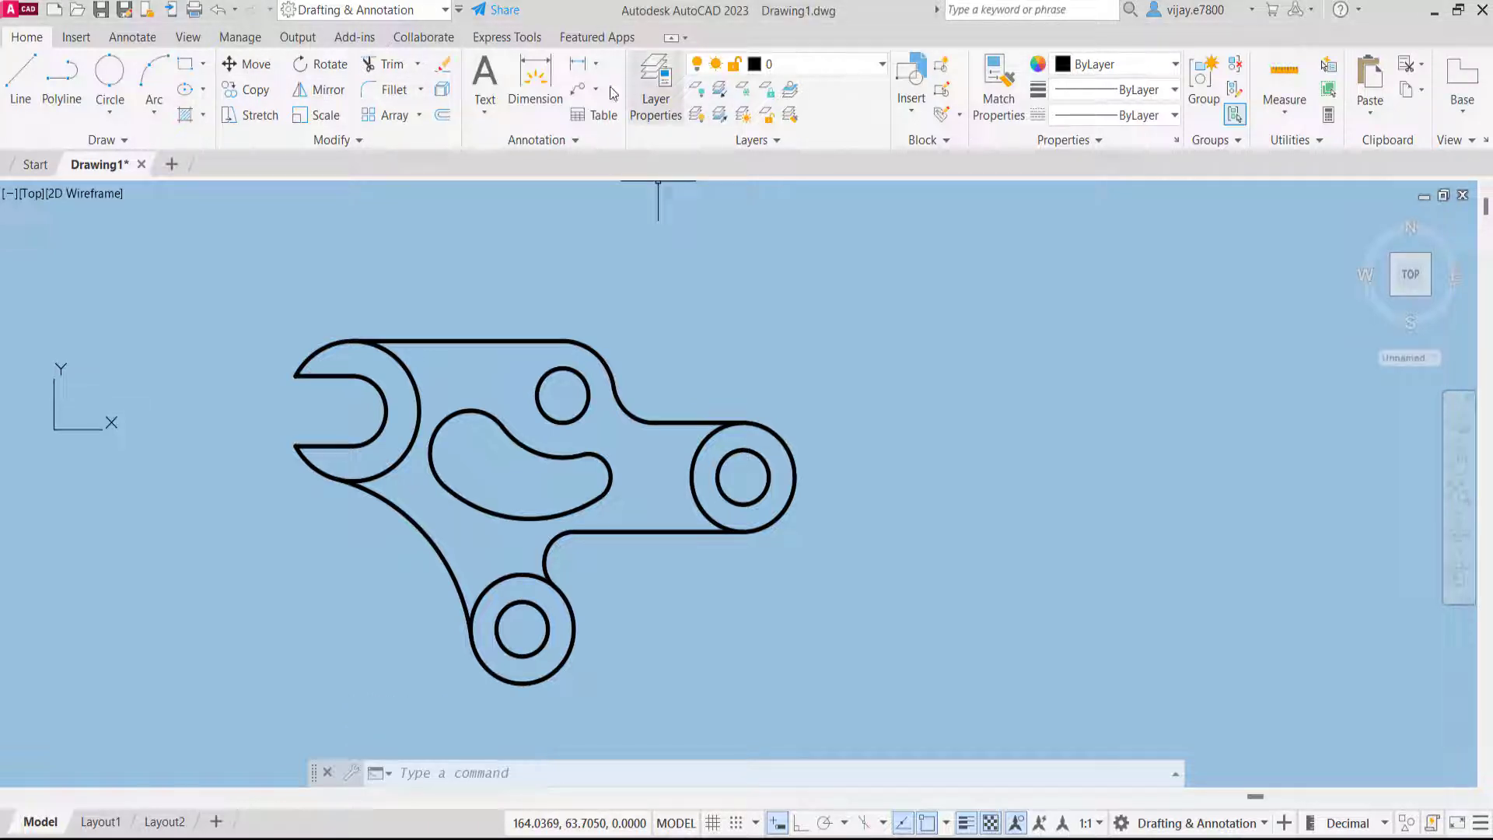
Fill the part's main body around the slot and upper hole with the orange and yellow GR_INVCYL gradient hatch
click(185, 115)
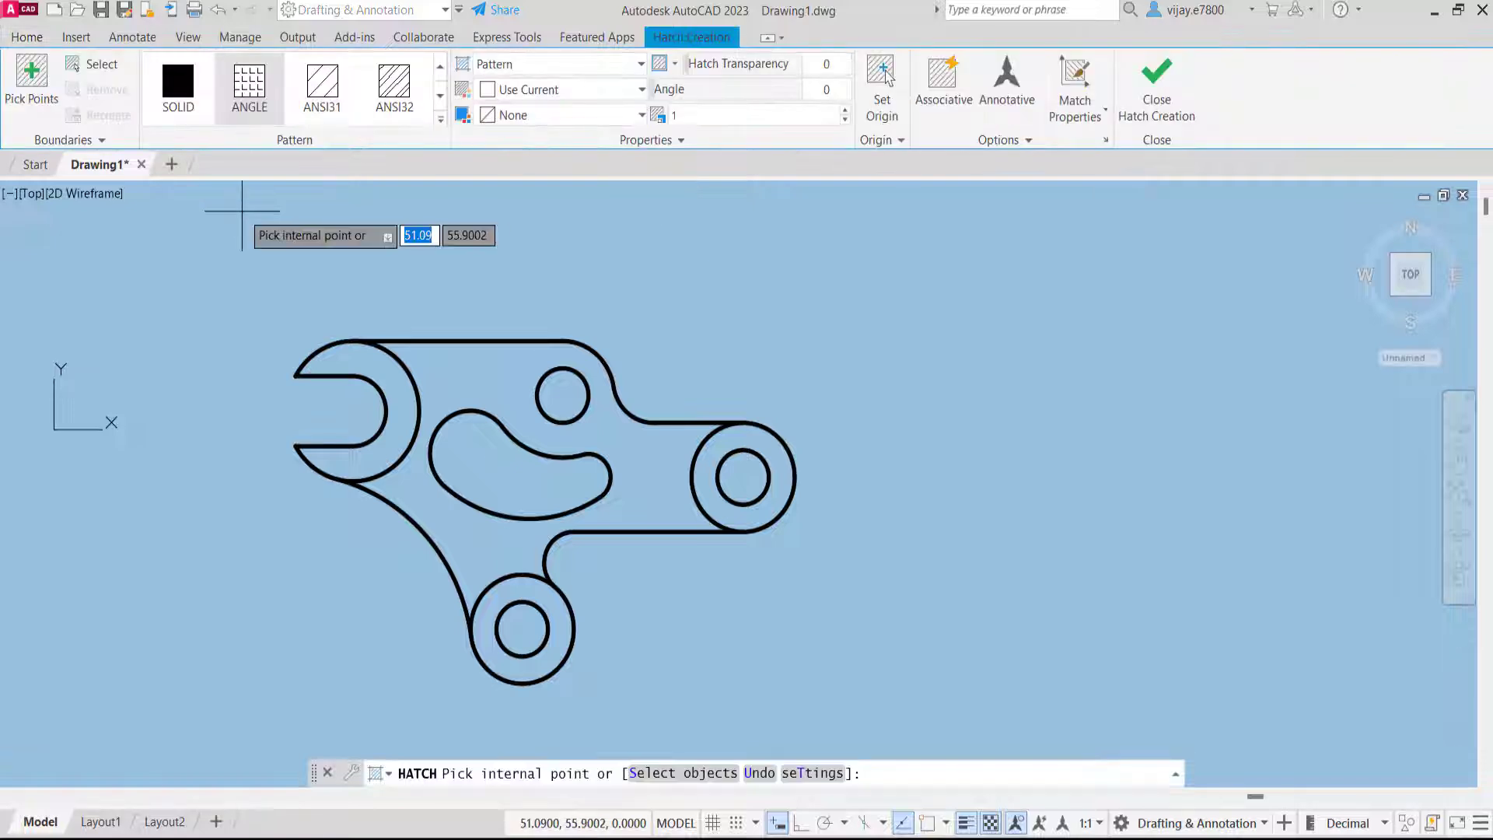
click(589, 64)
click(571, 108)
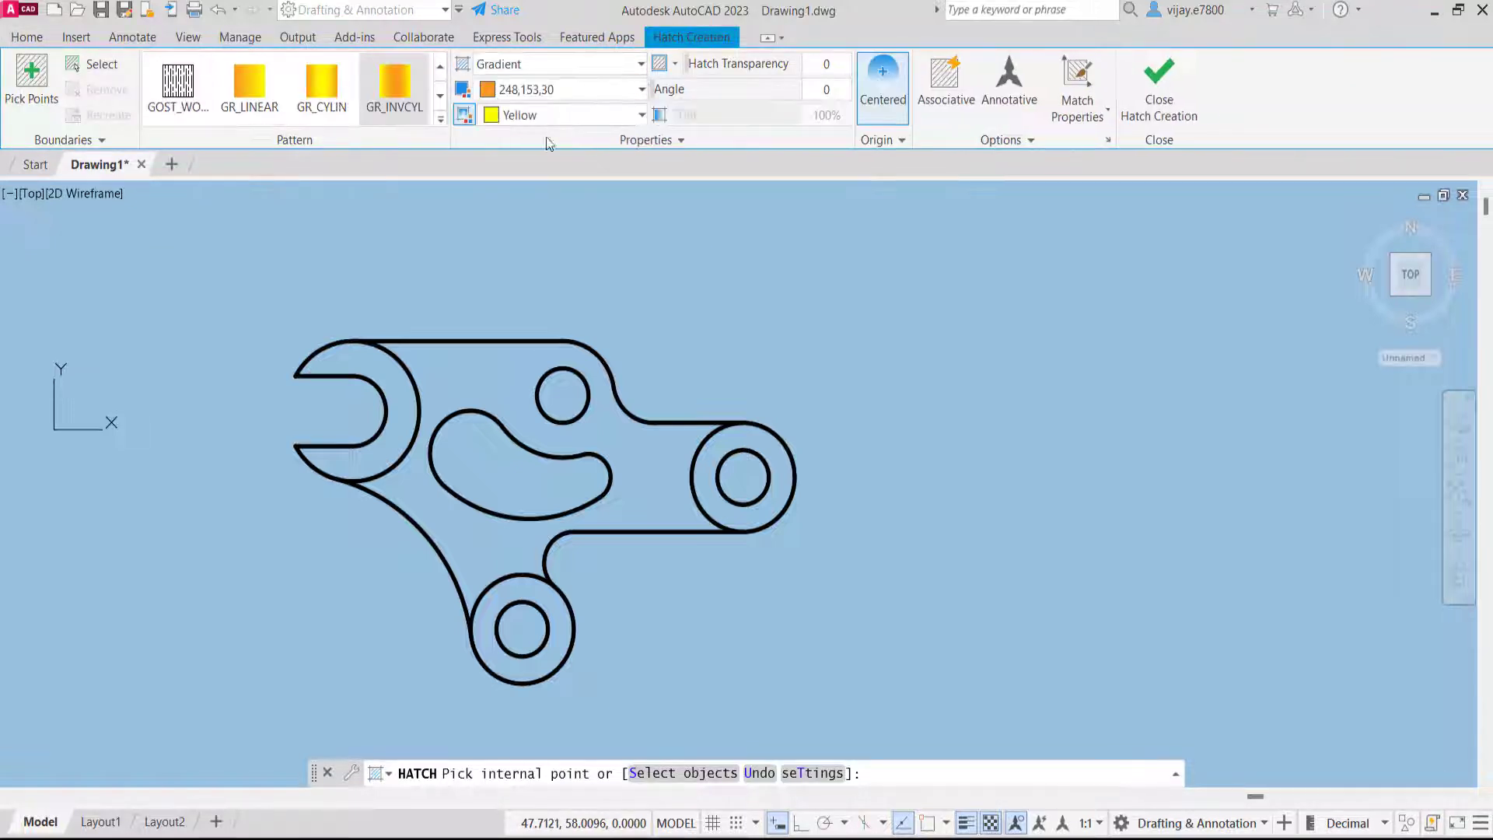
click(511, 396)
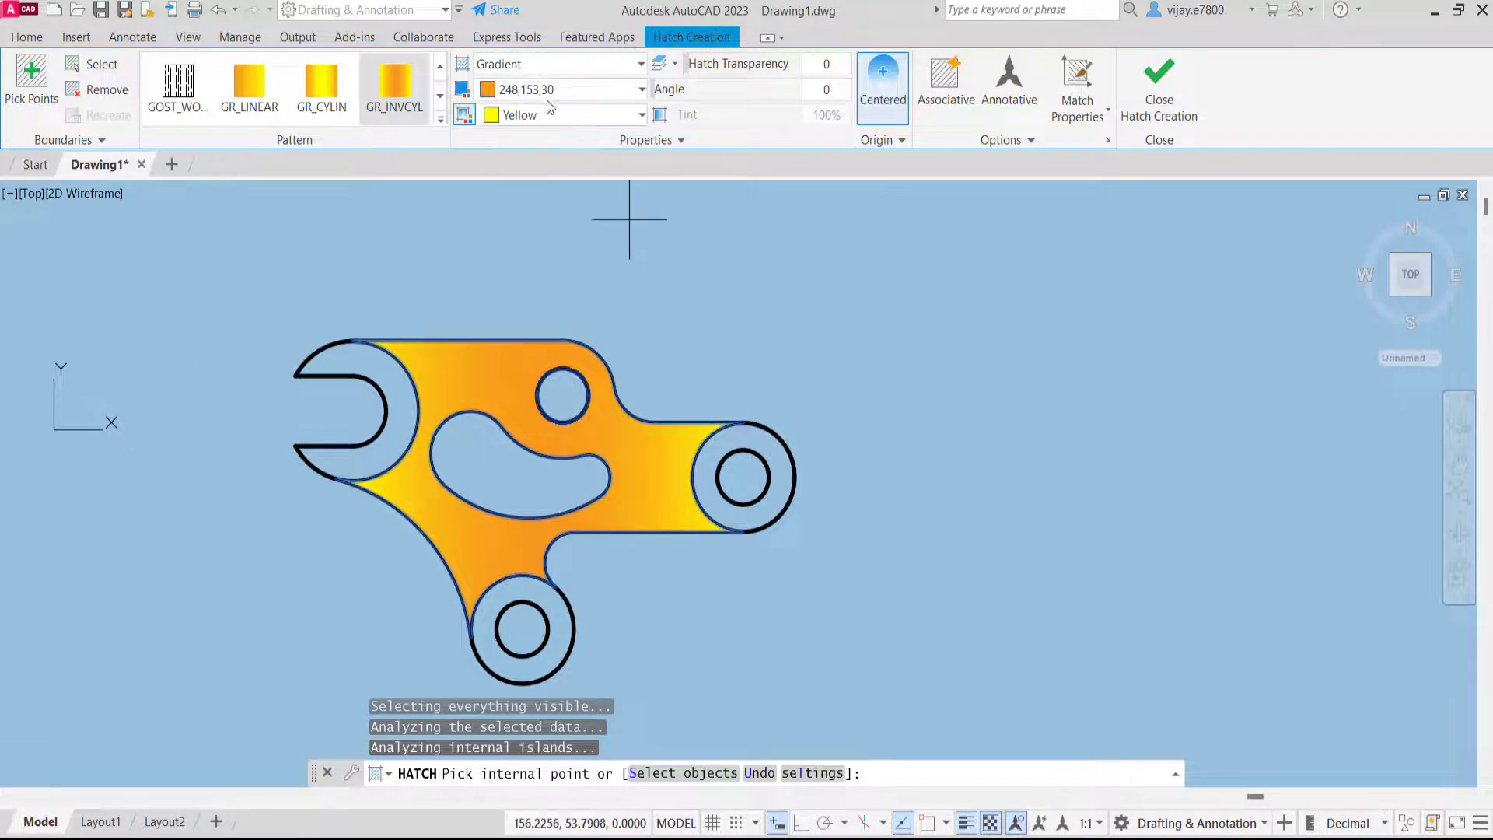
click(1157, 89)
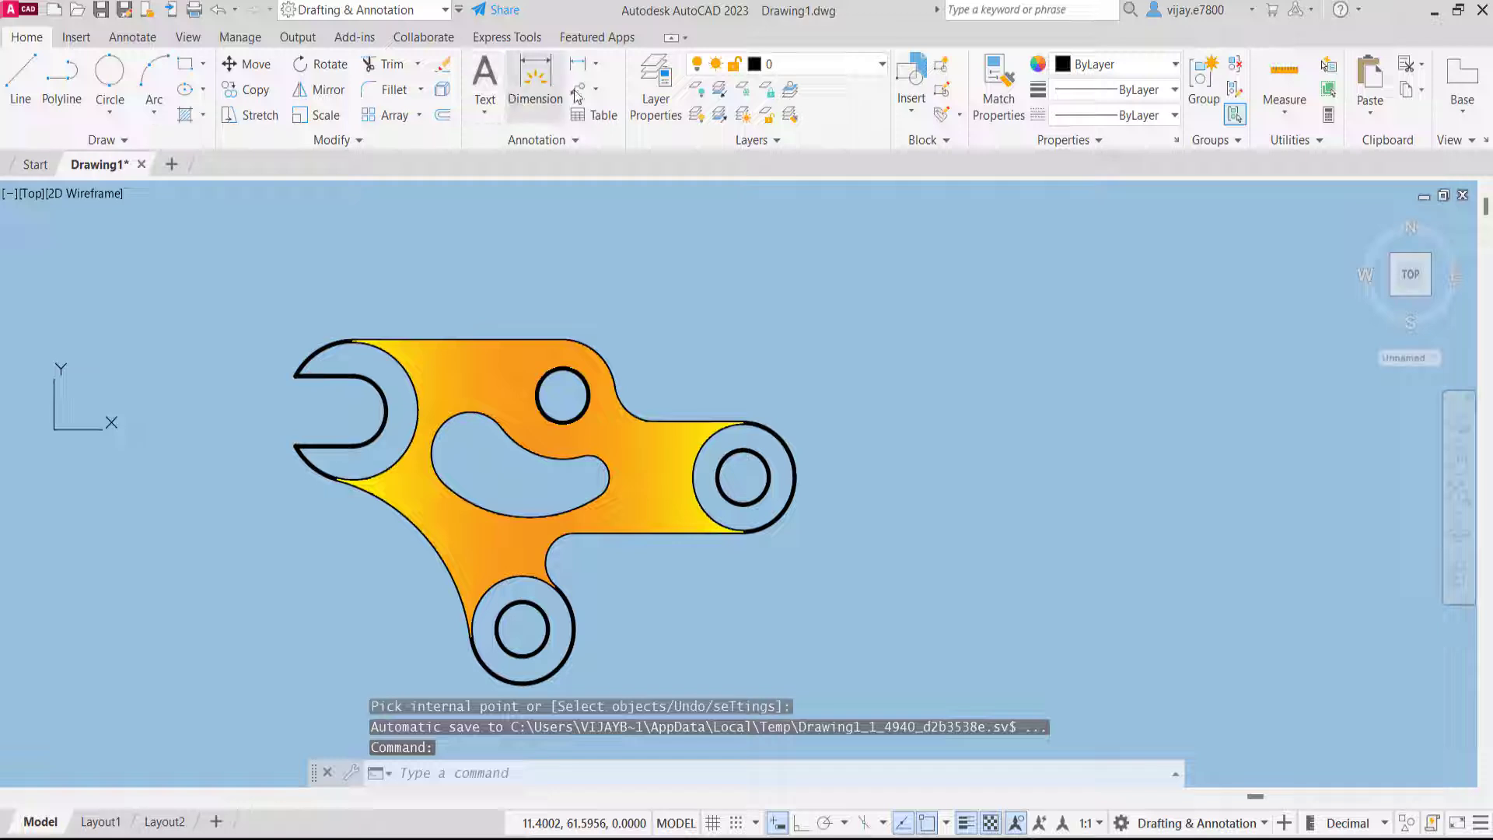
Set up another gradient hatch with first colour 205,32,39 and second colour 254,204,102
click(186, 116)
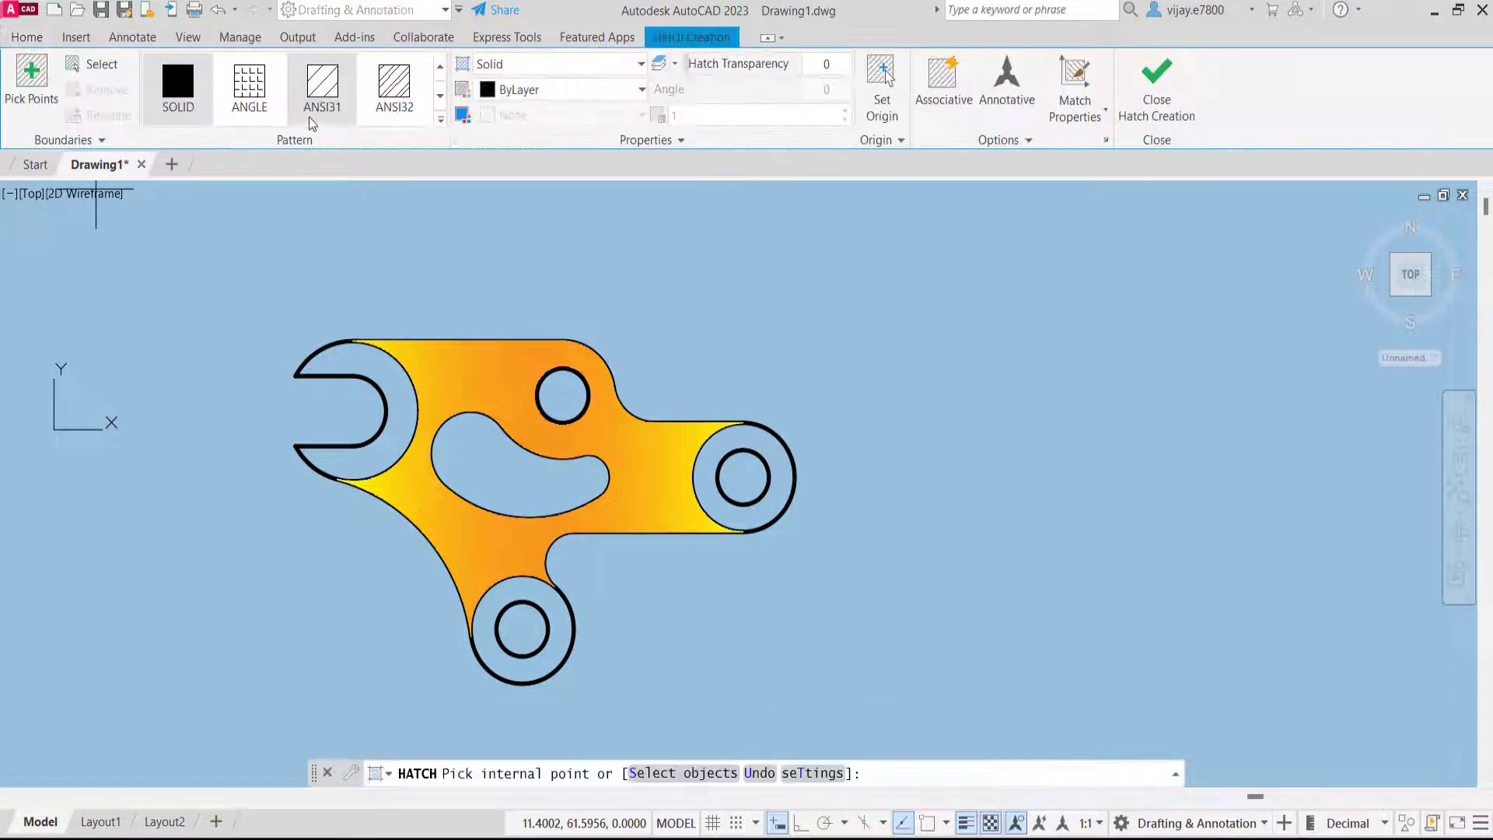
click(496, 94)
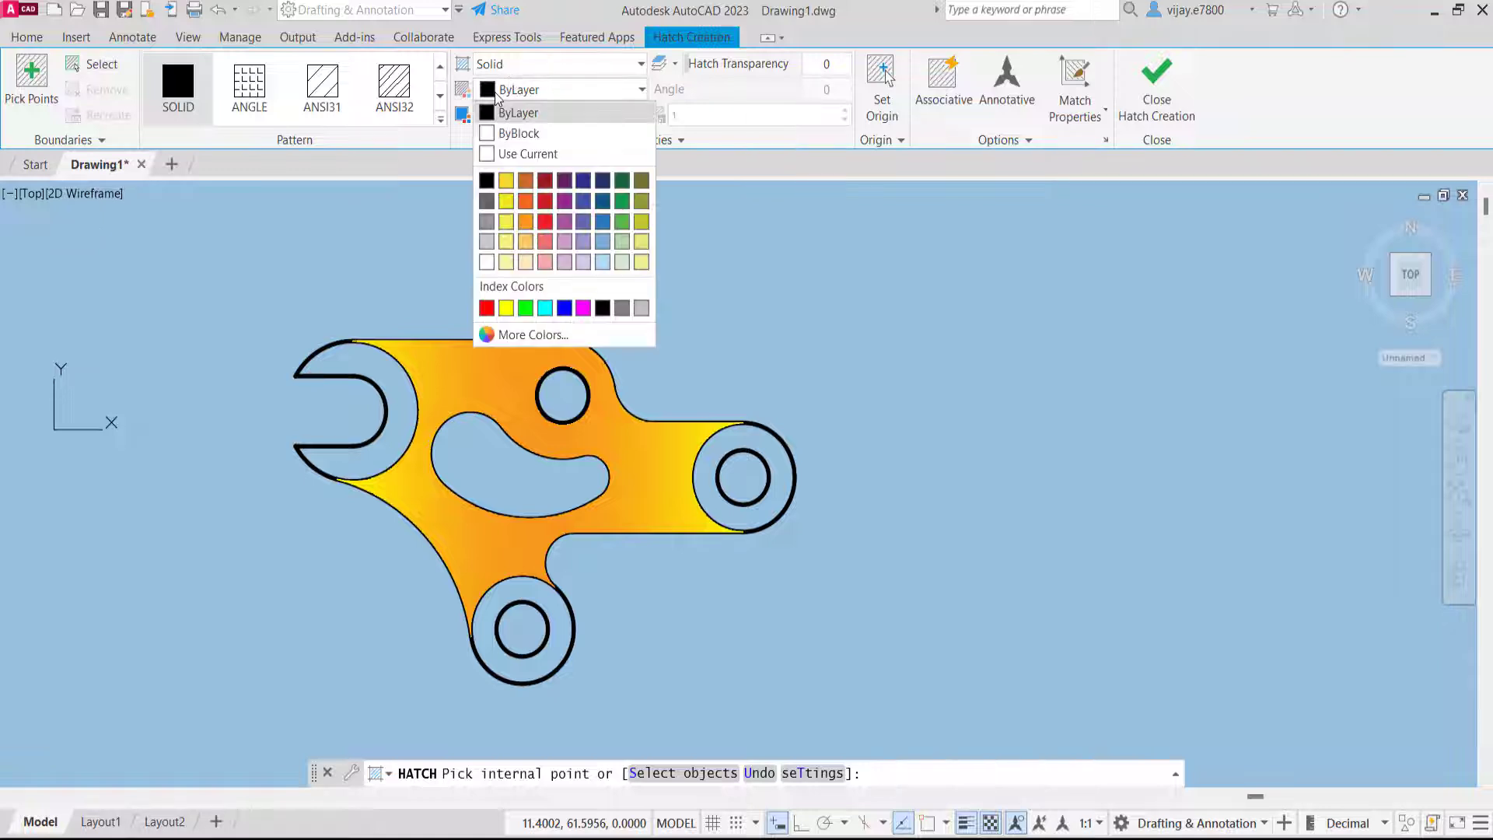
click(501, 64)
click(502, 64)
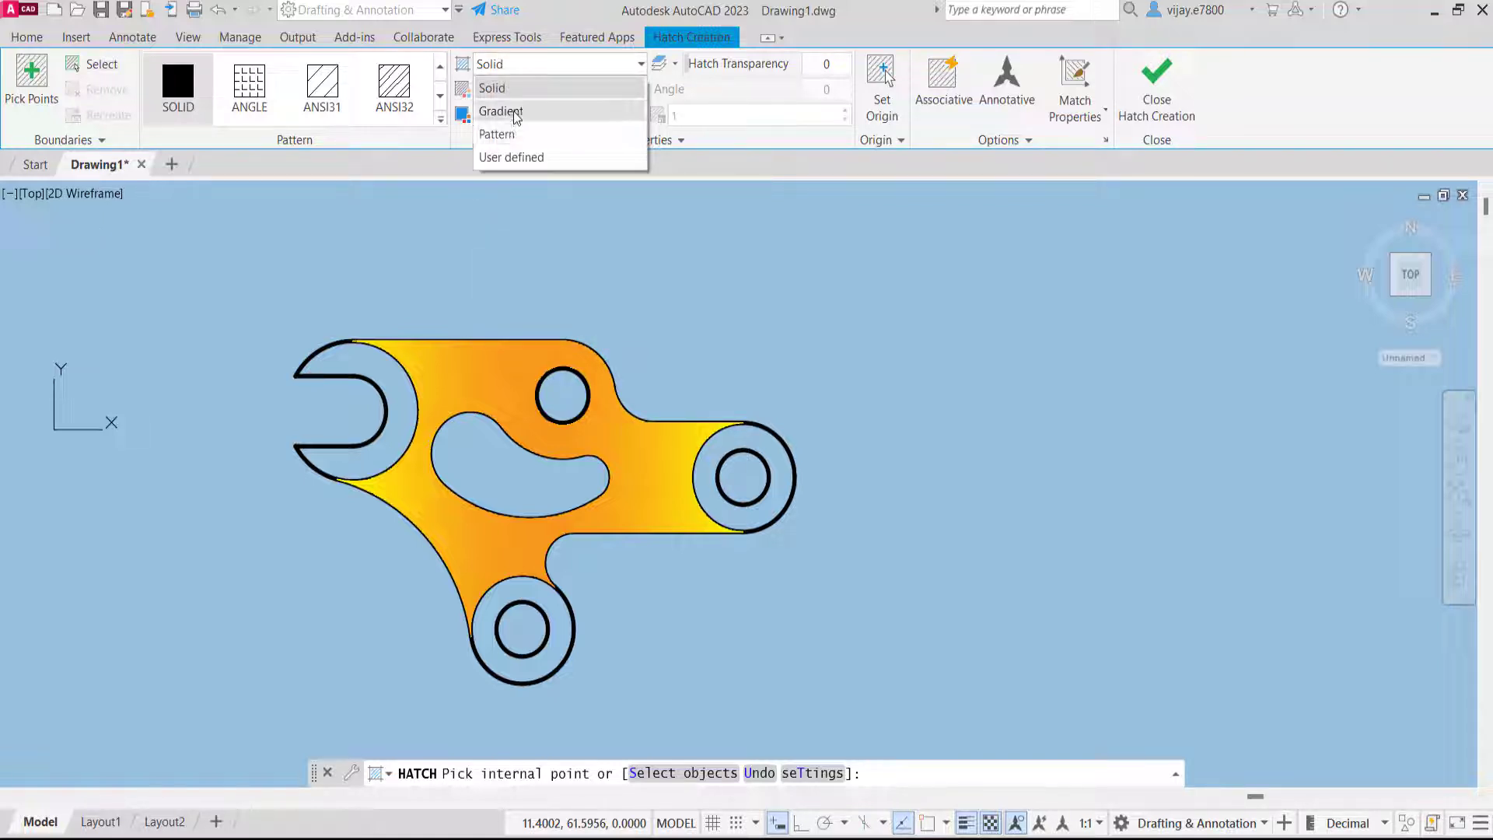
click(501, 111)
click(504, 92)
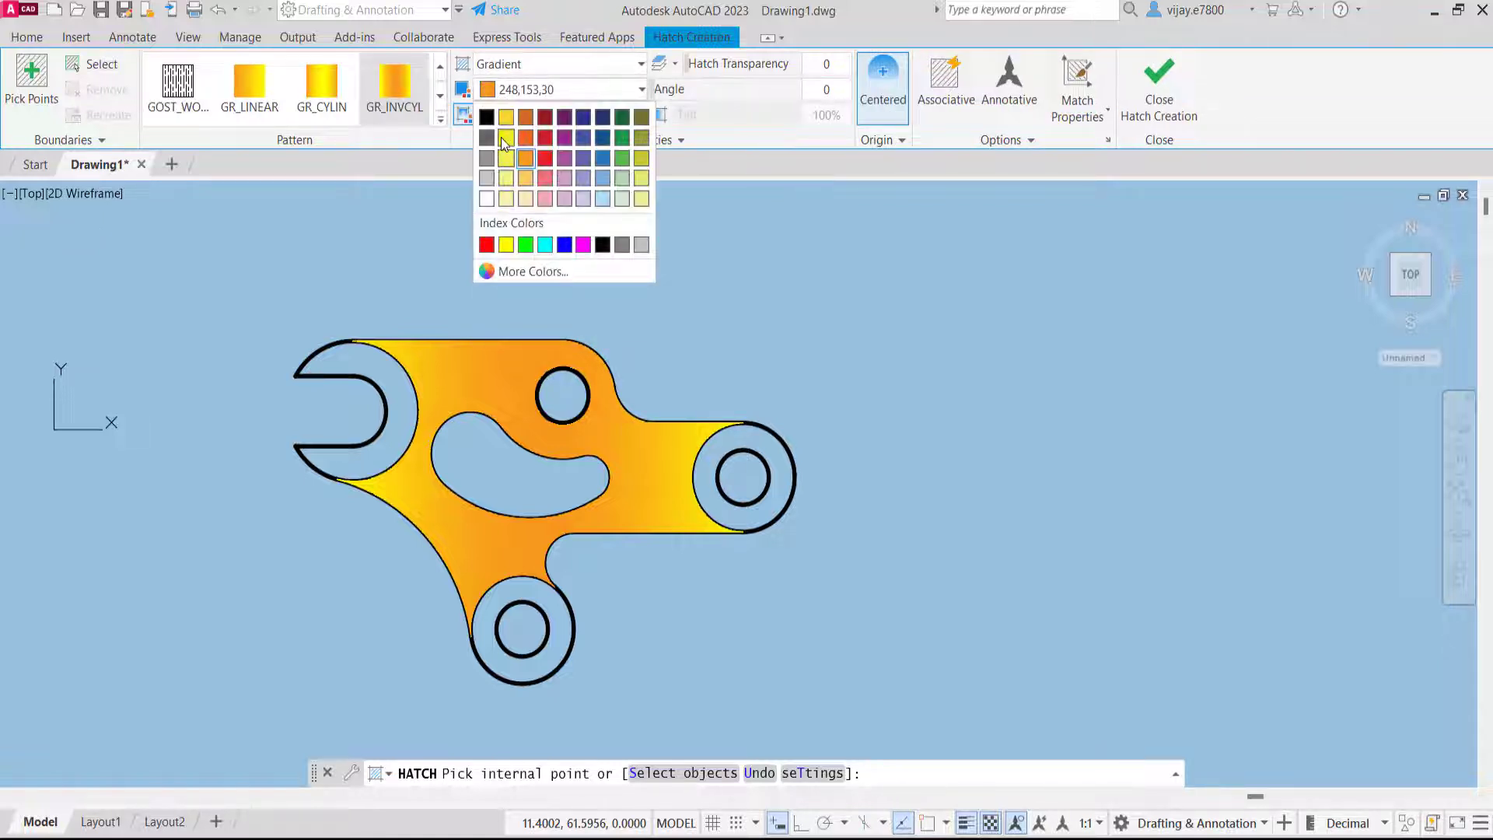
click(545, 140)
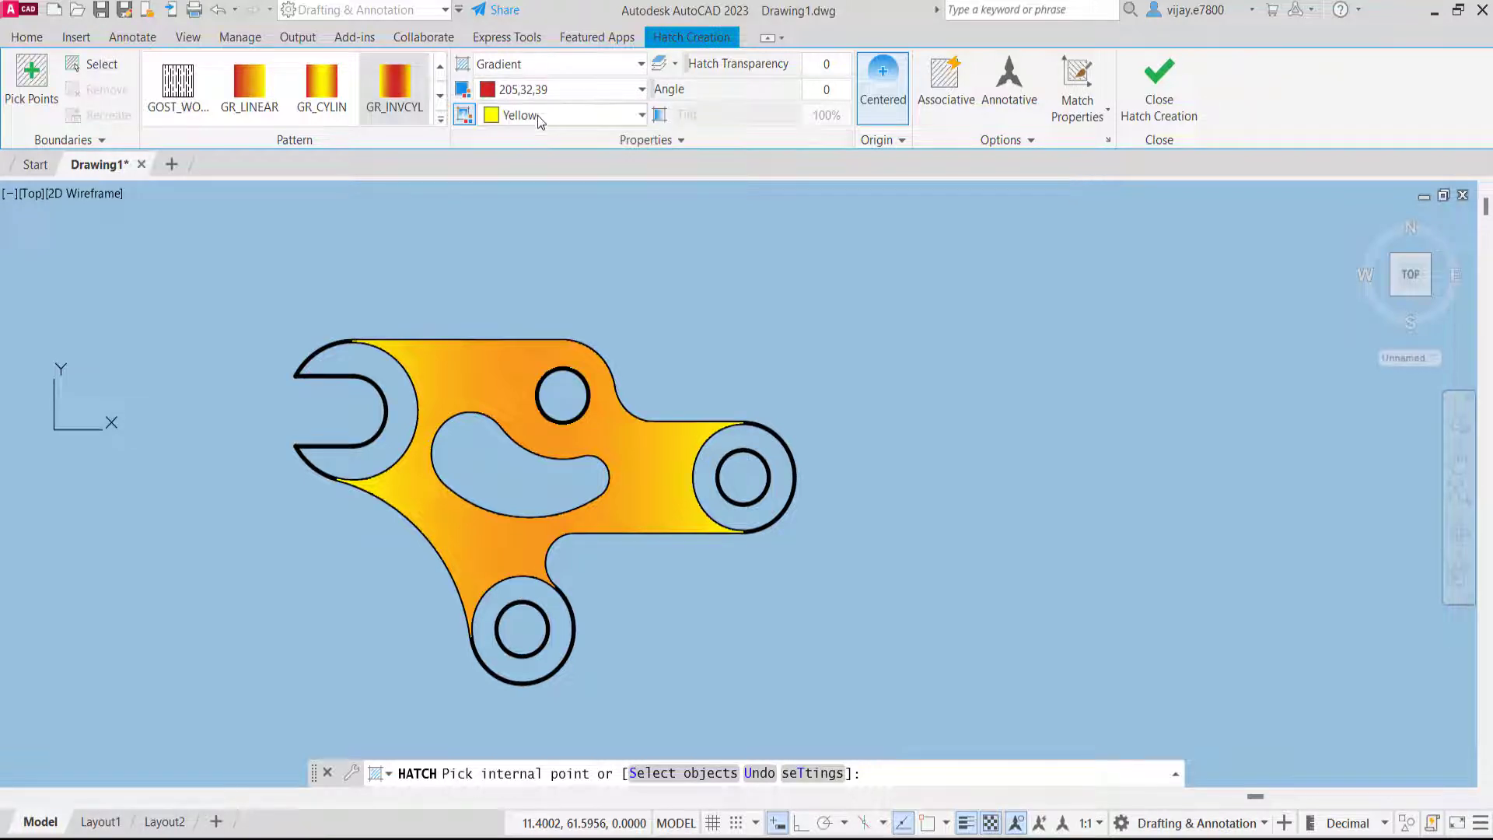
click(538, 115)
click(528, 205)
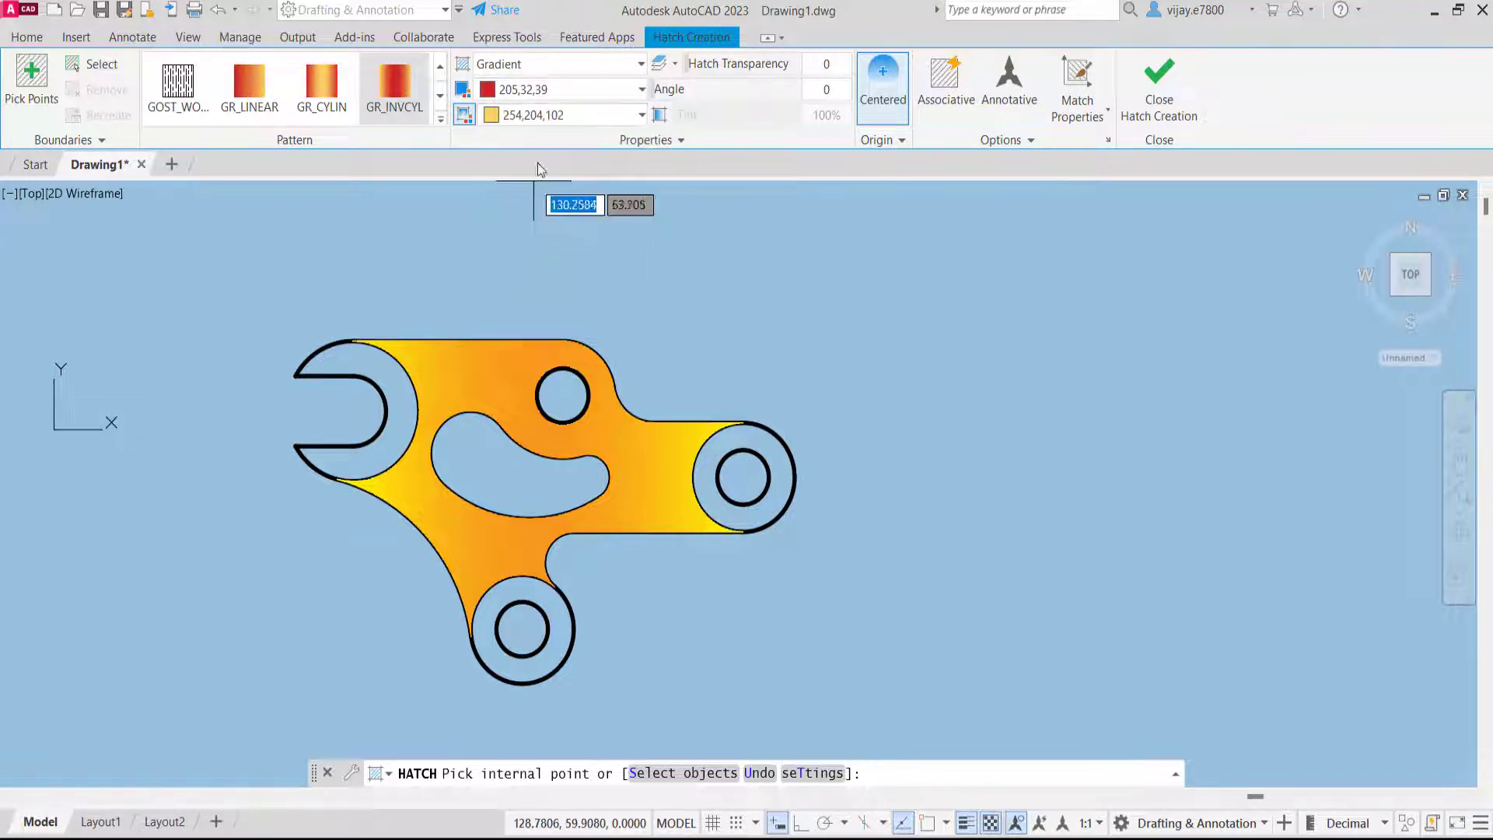
Fill the open jaw and the rings of the right and lower circle pairs with the red GR_INVCYL gradient
click(359, 359)
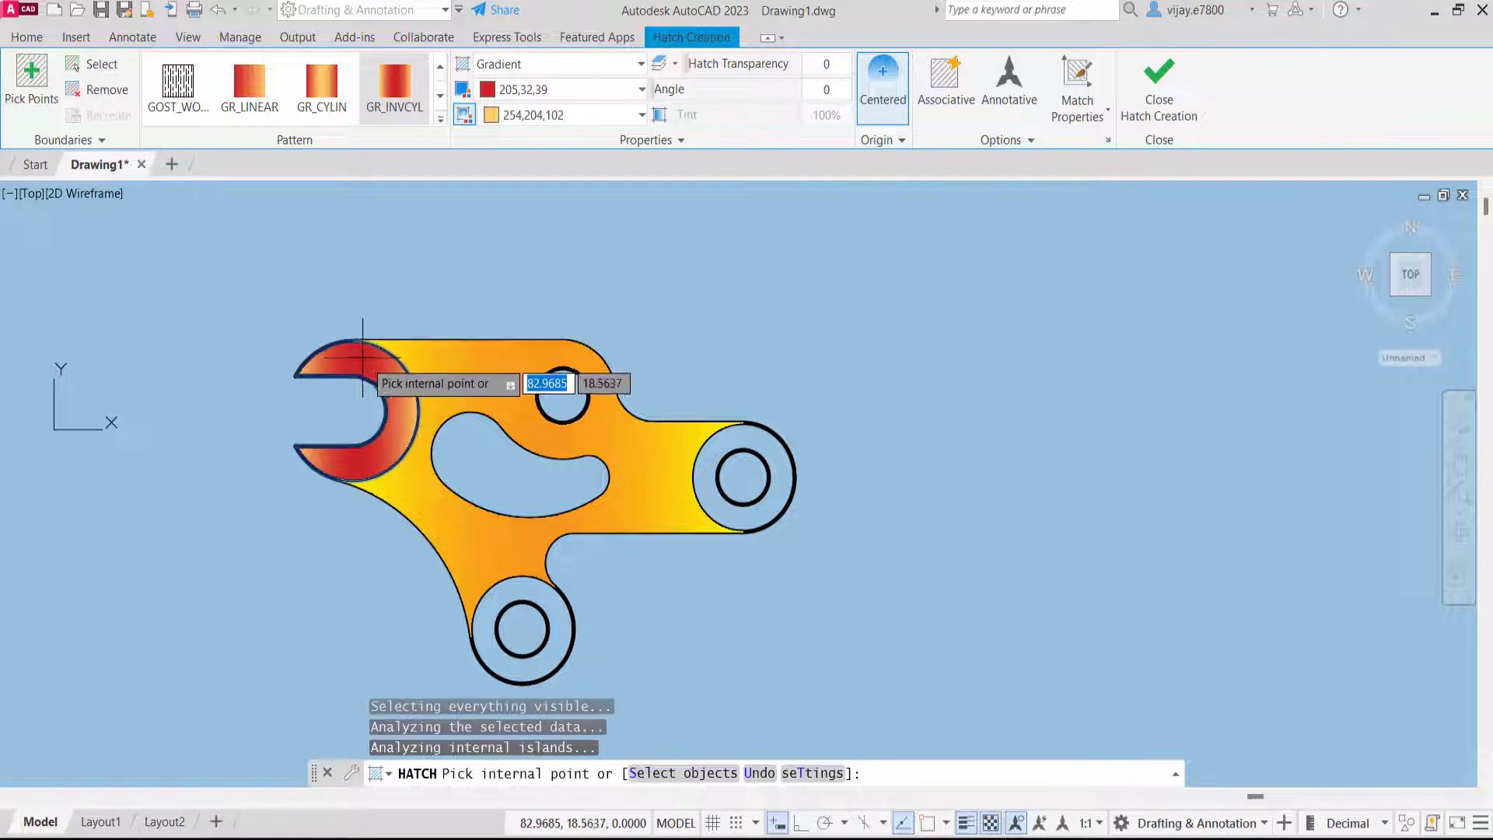
click(709, 474)
click(723, 457)
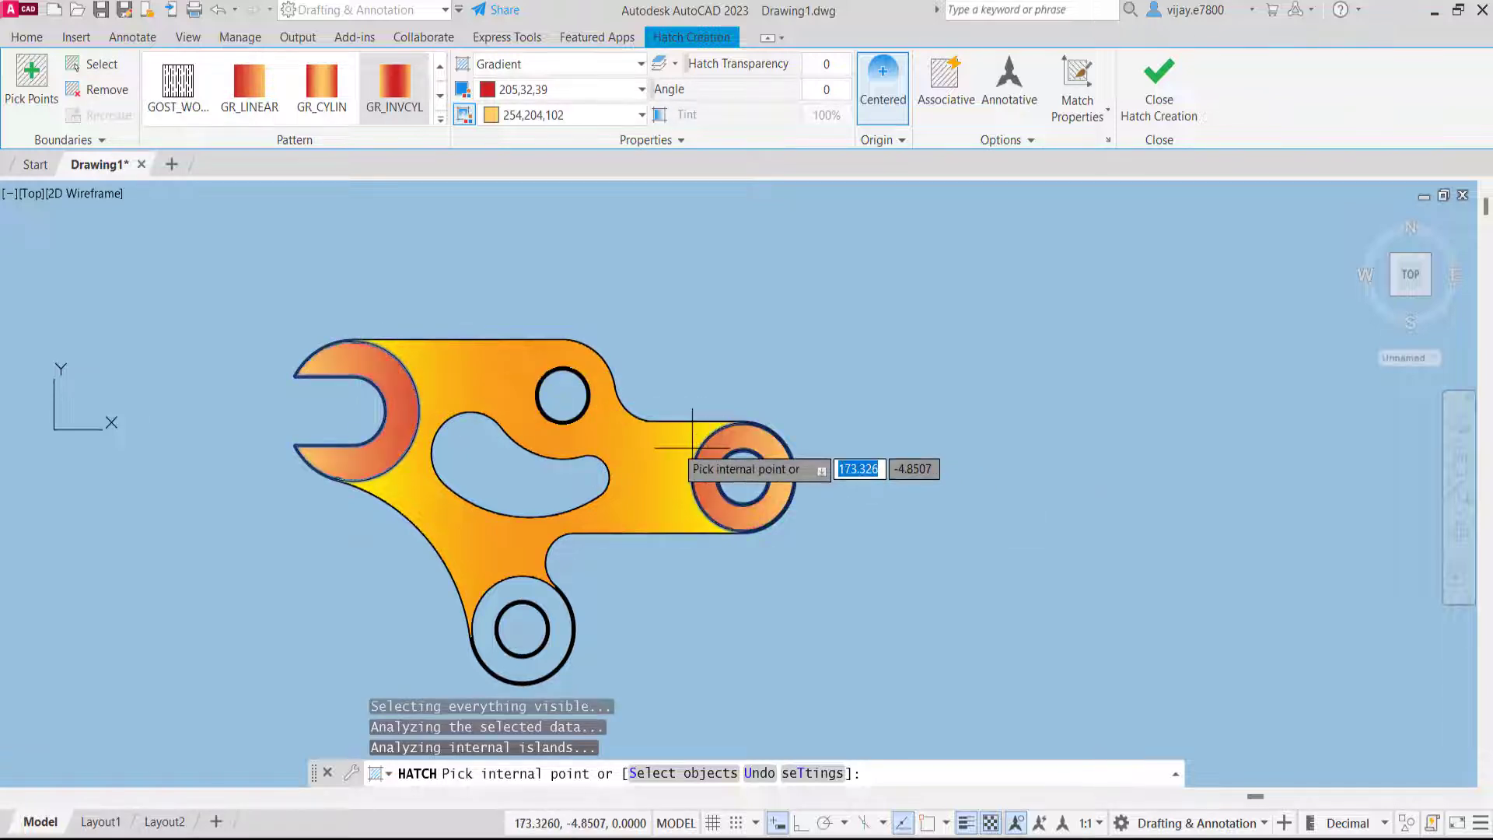
click(547, 598)
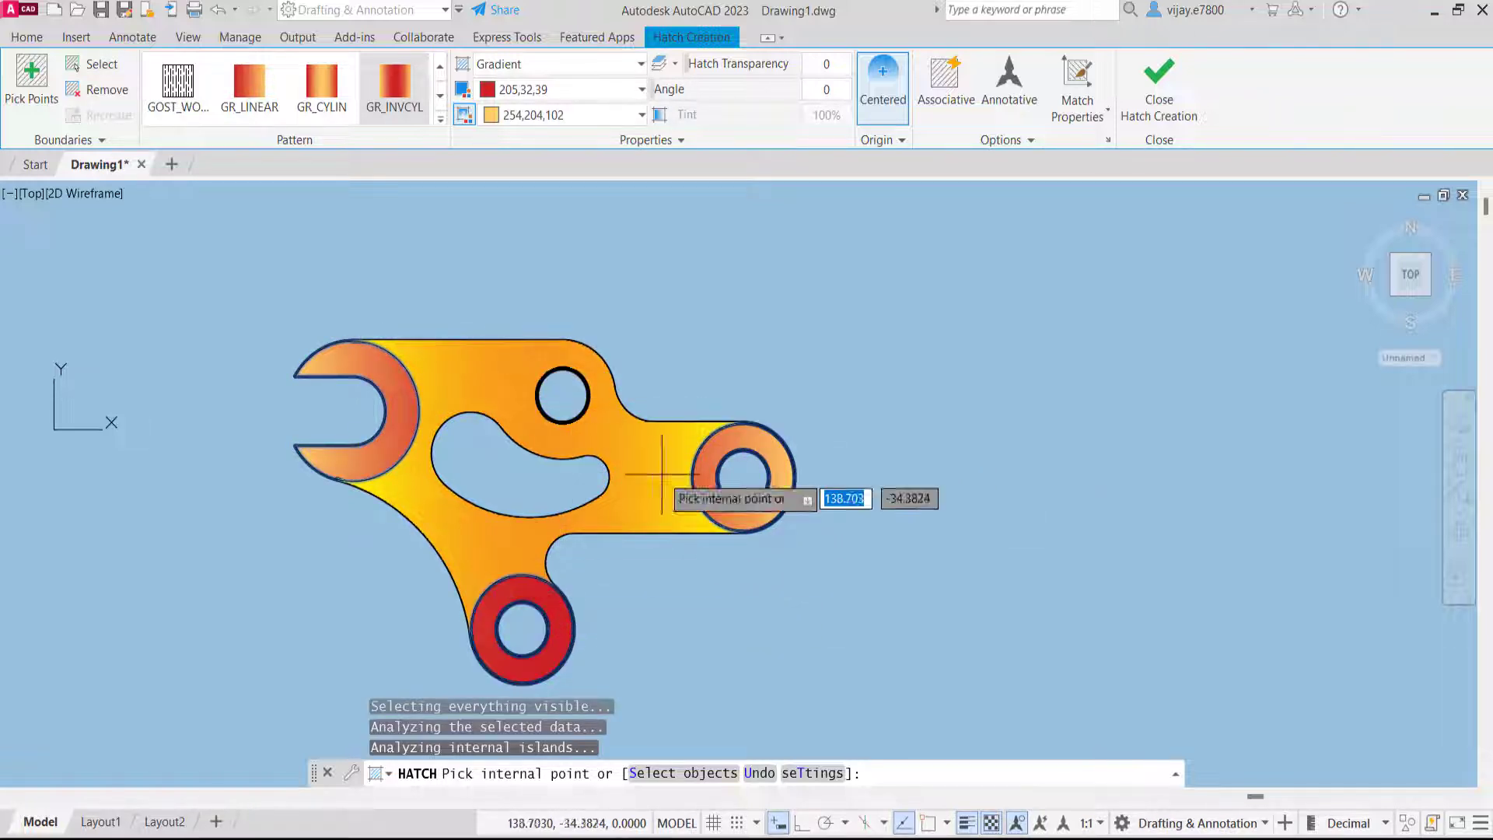
right_click(787, 357)
click(835, 370)
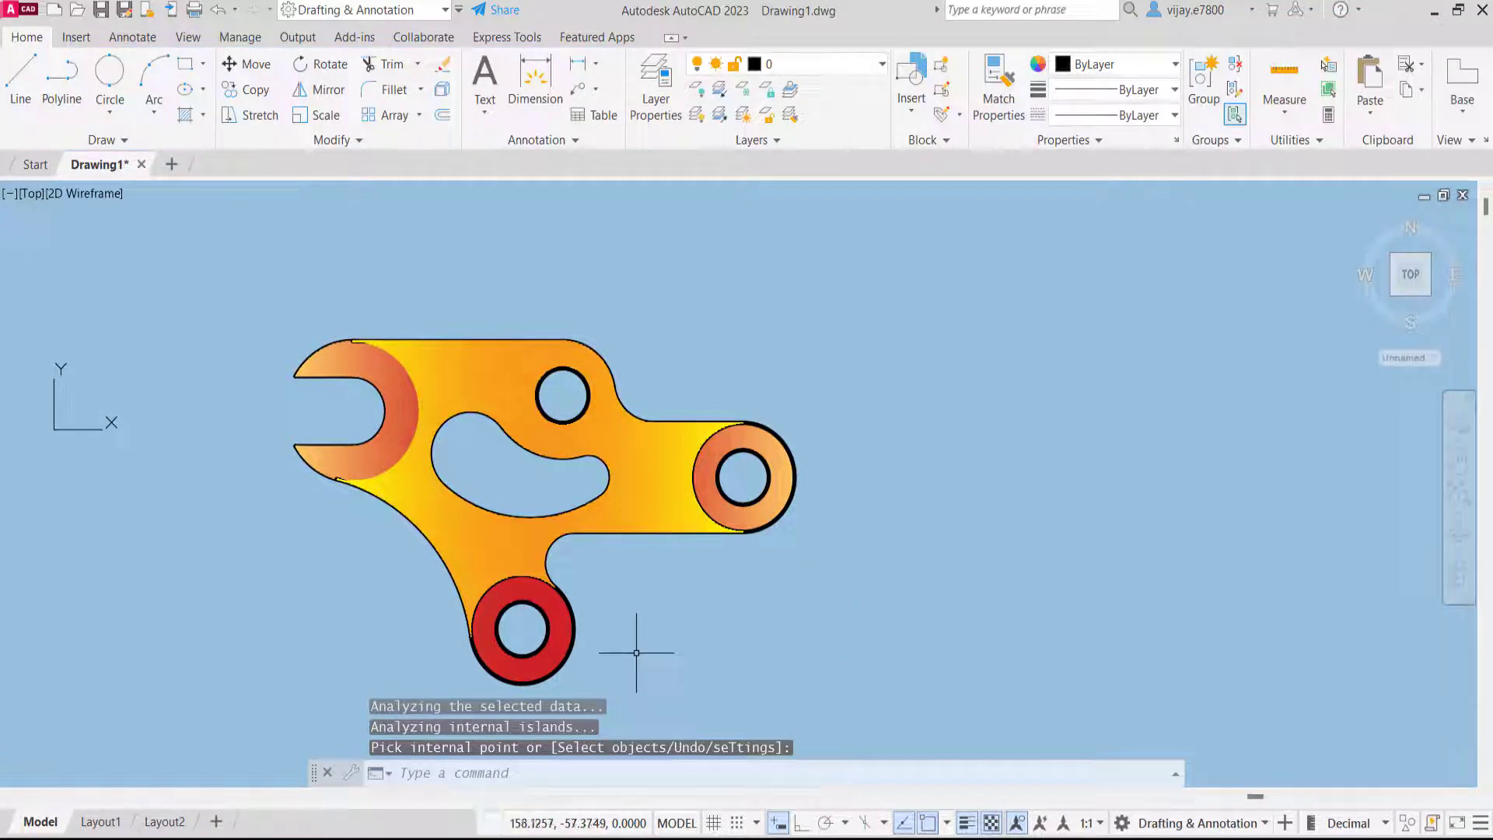
Turn the Dimensions layer back on
mouse_move(633, 650)
middle_down()
mouse_move(617, 610)
mouse_move(640, 594)
middle_up()
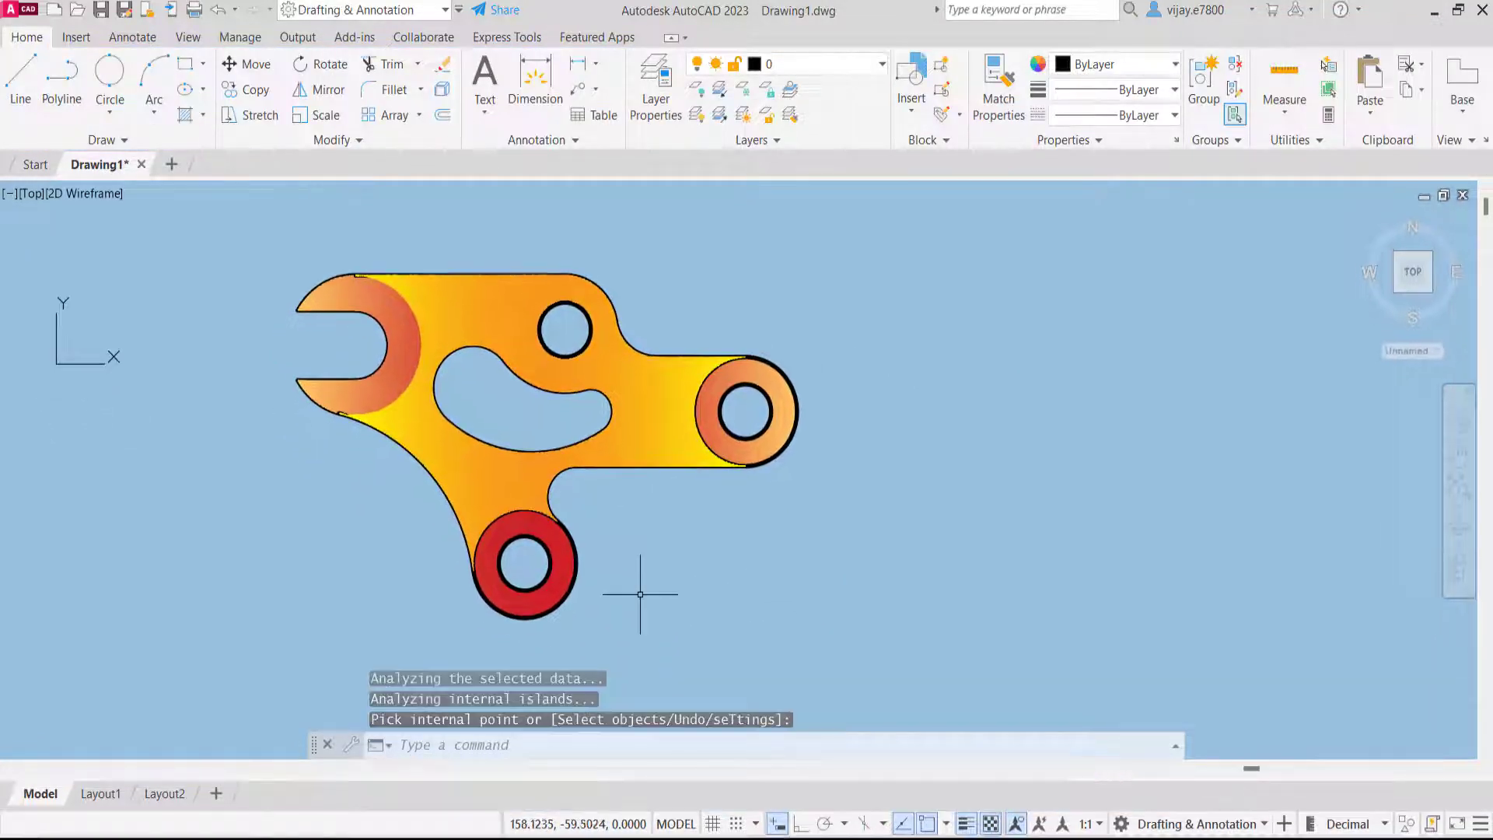
click(778, 66)
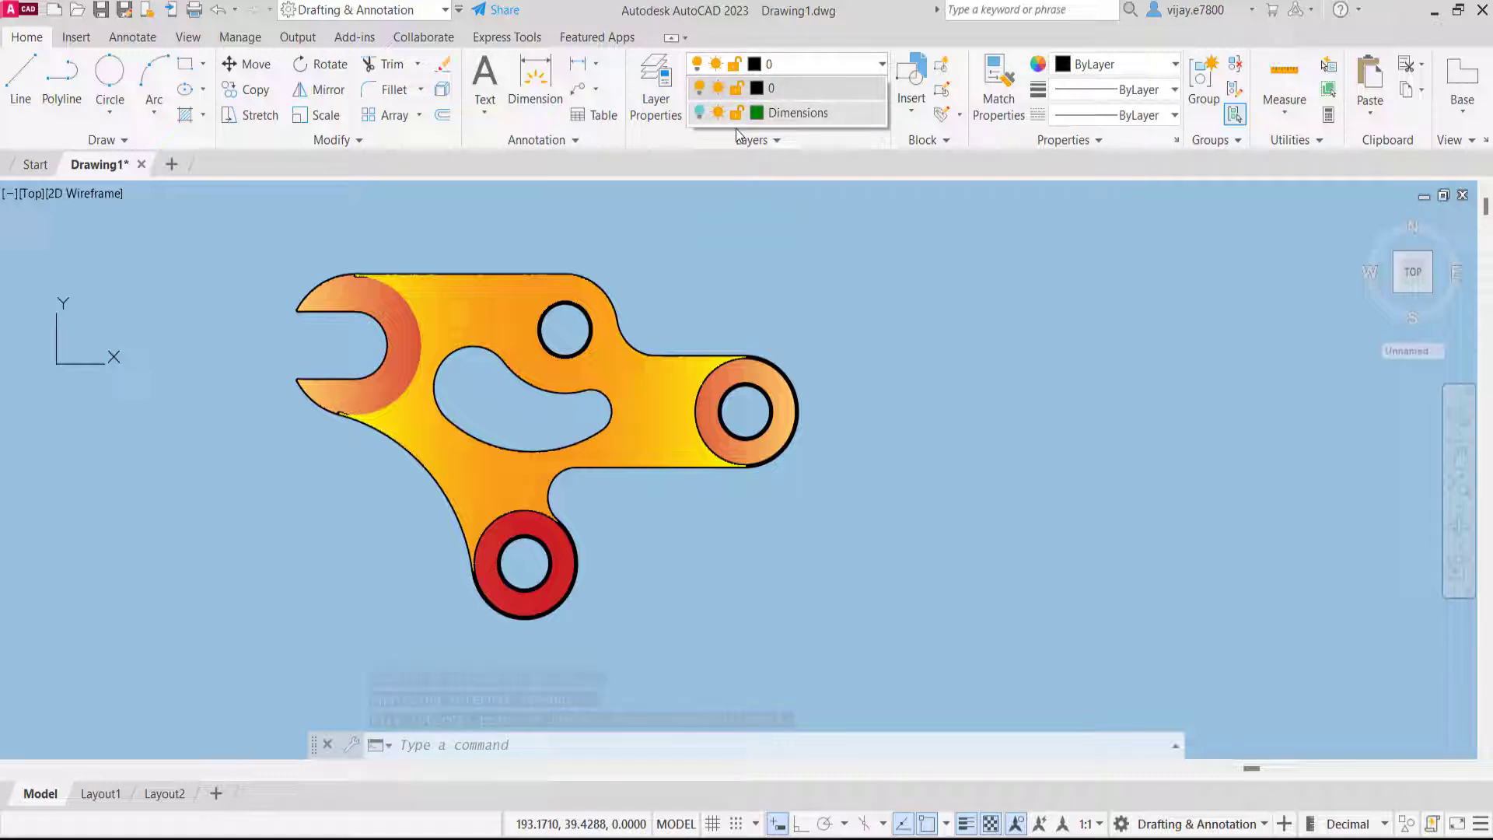
click(697, 114)
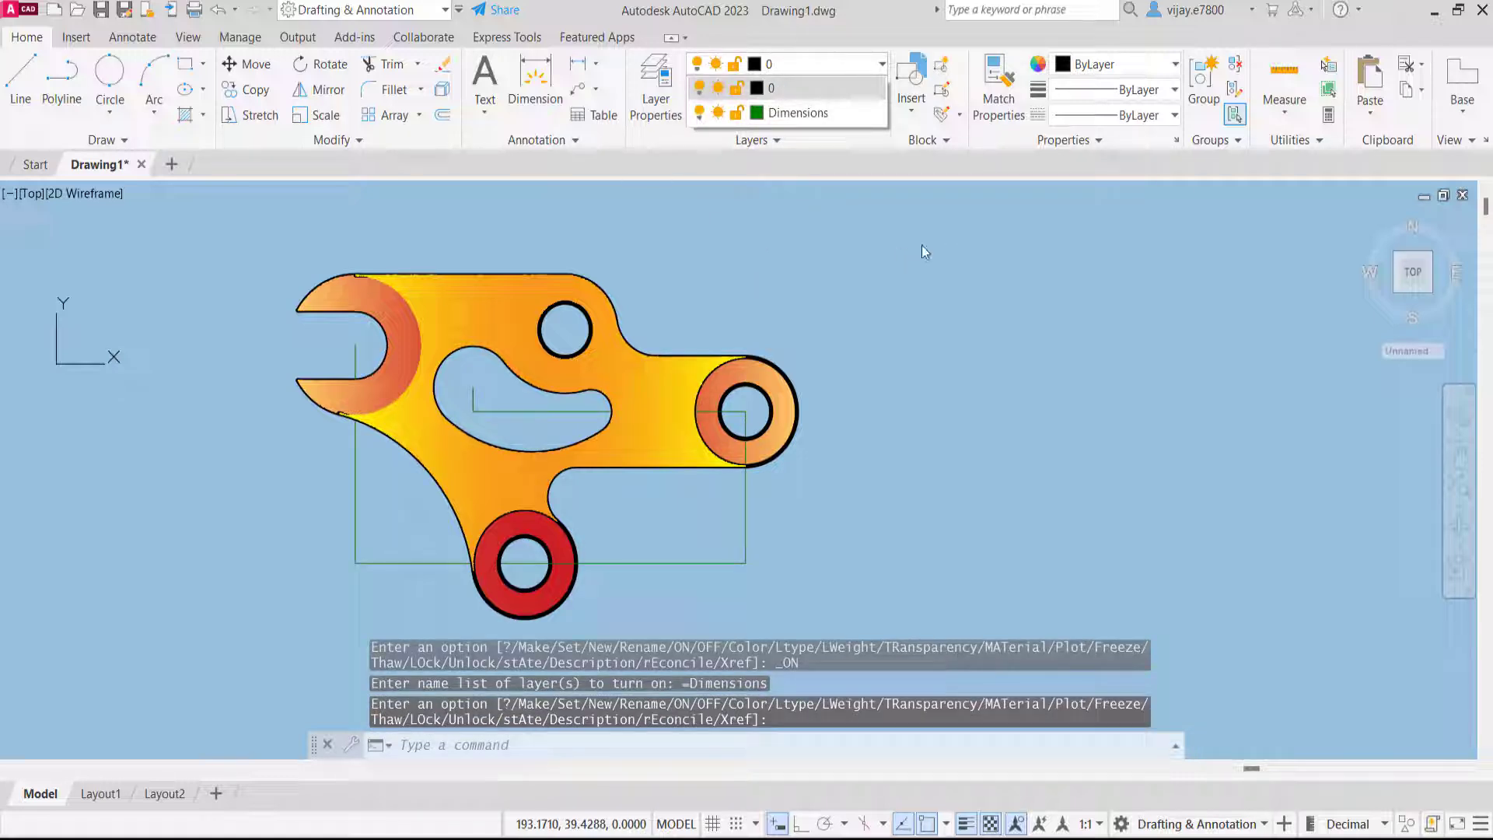
click(833, 218)
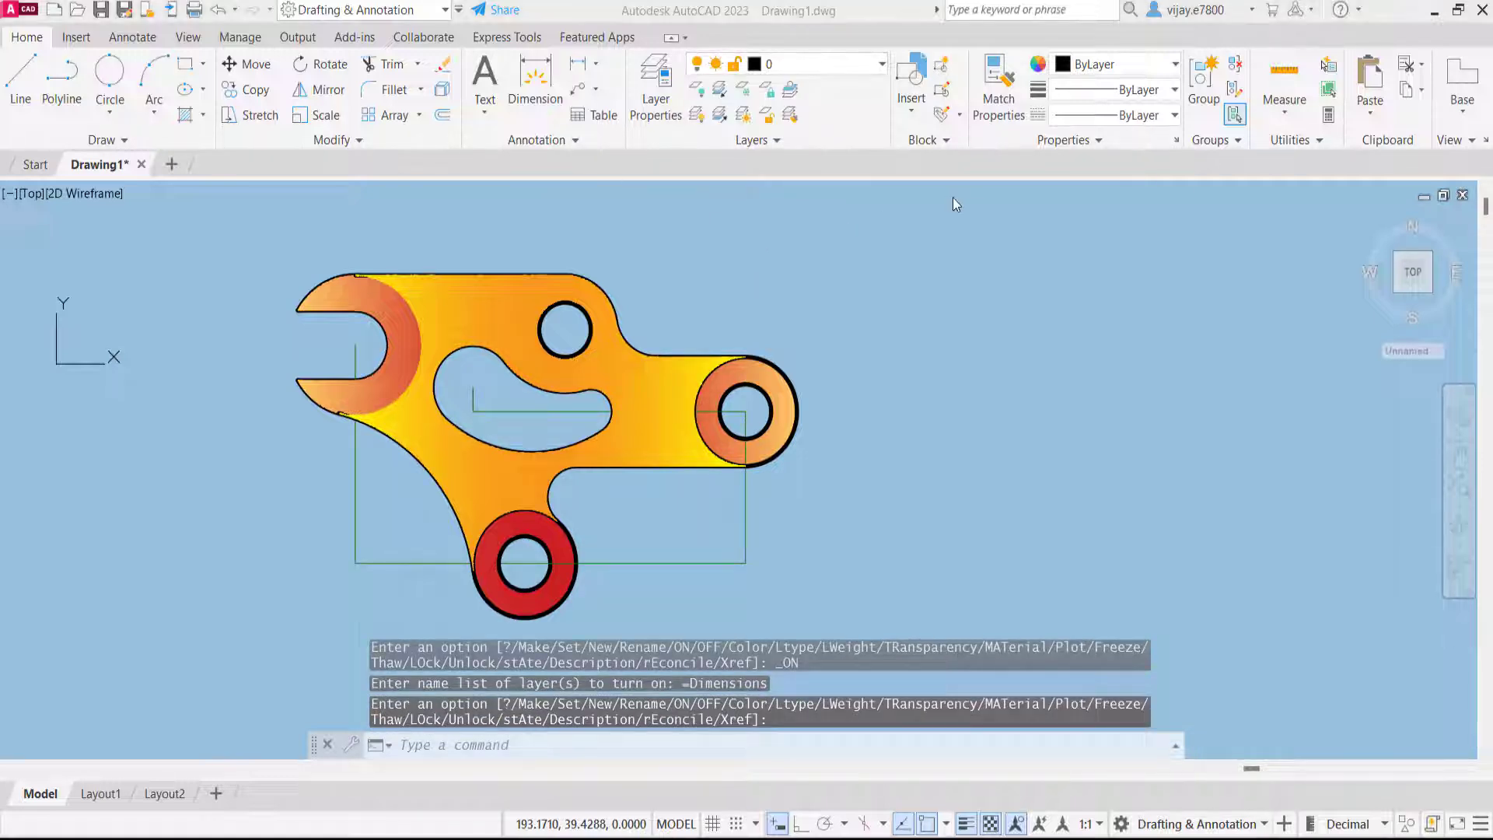
Add radius dimensions to the outer and inner circles of the ring at the part's right end
click(594, 75)
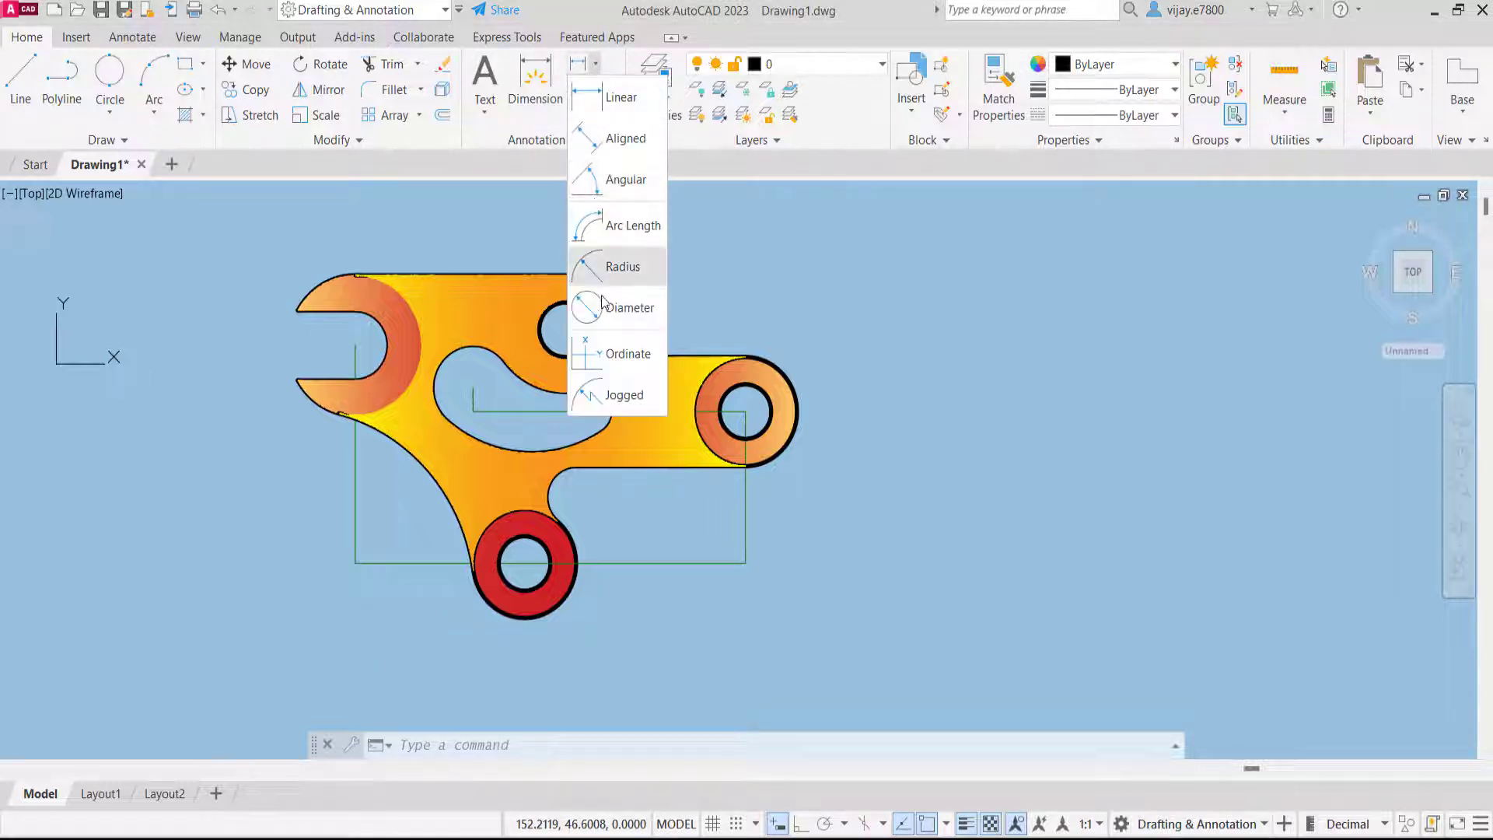
click(609, 264)
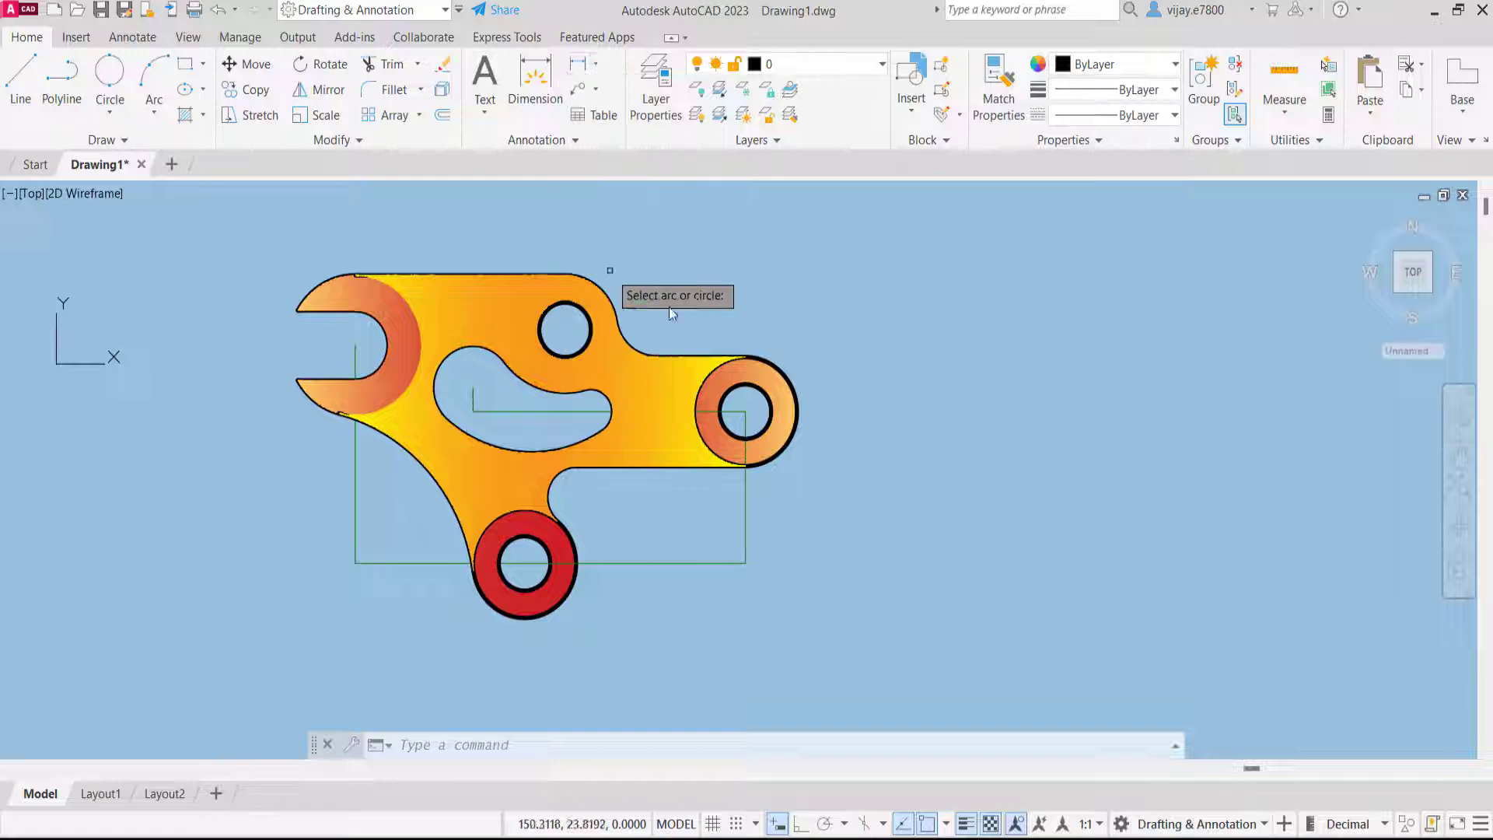
click(796, 373)
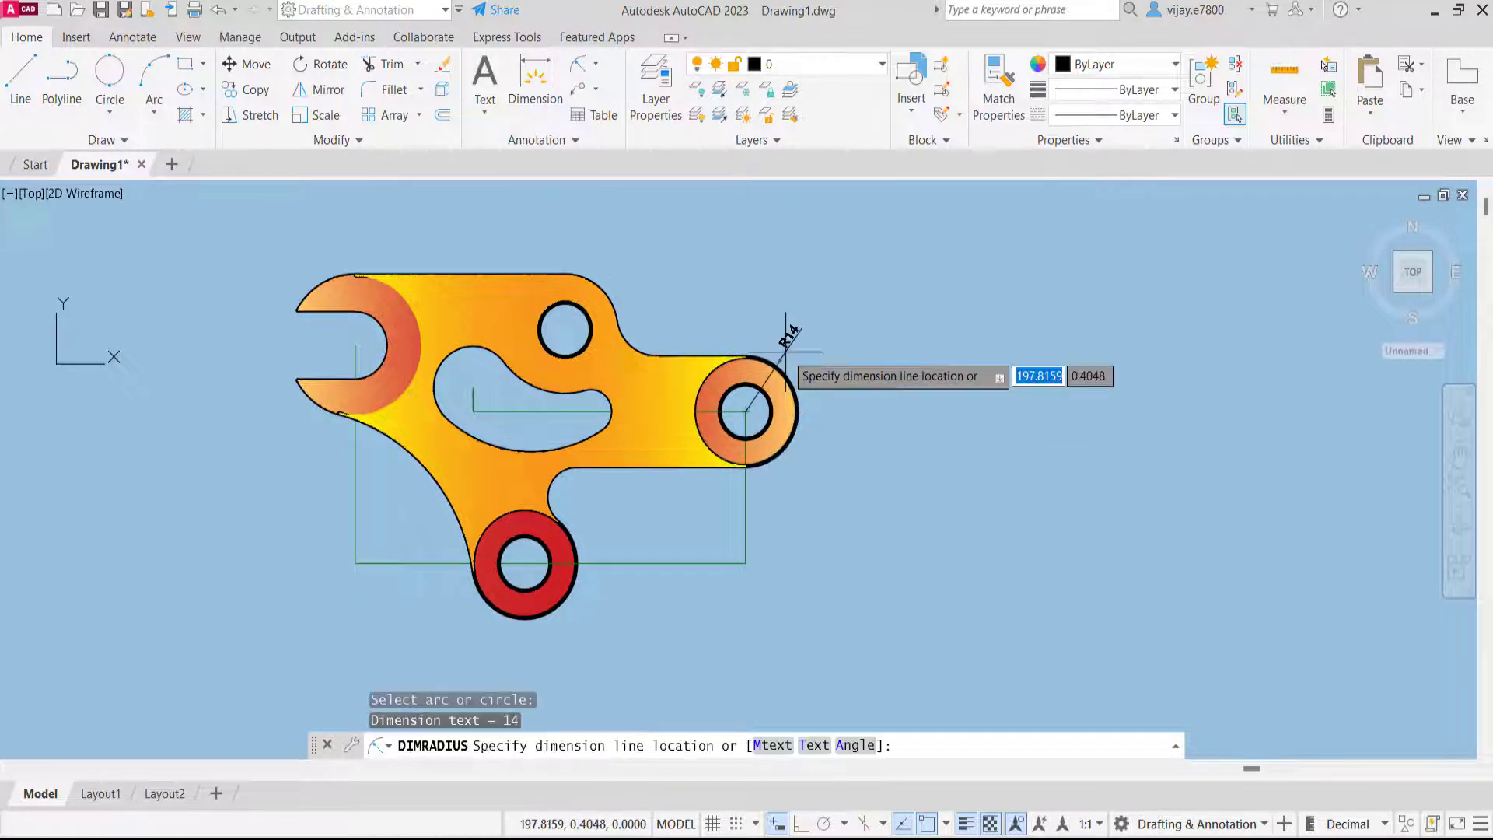
right_click(812, 387)
click(844, 399)
click(770, 404)
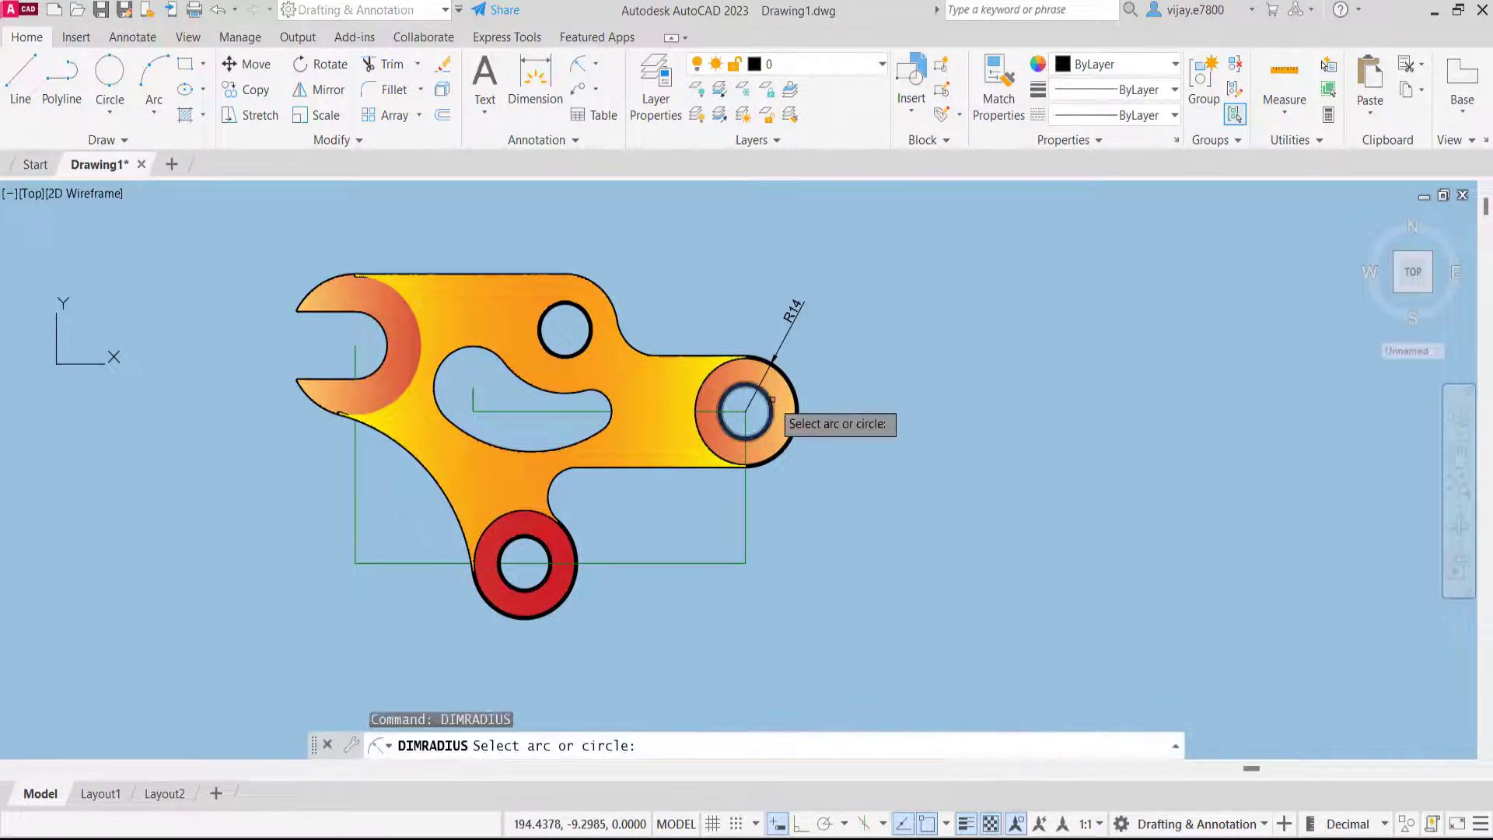
click(847, 358)
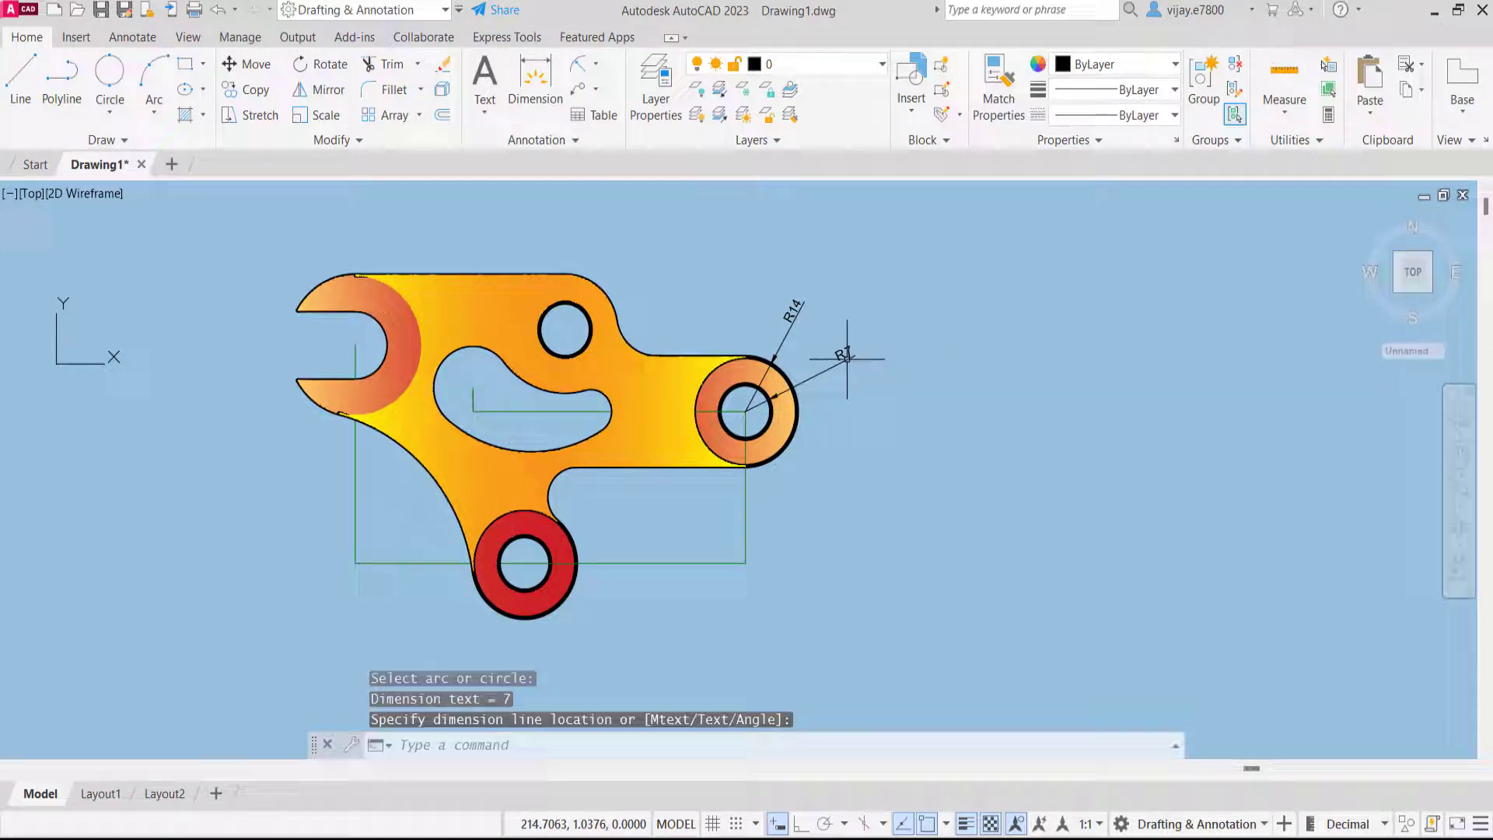
Add a radius dimension to the upper hole, placing its text above the outline
right_click(796, 509)
click(850, 116)
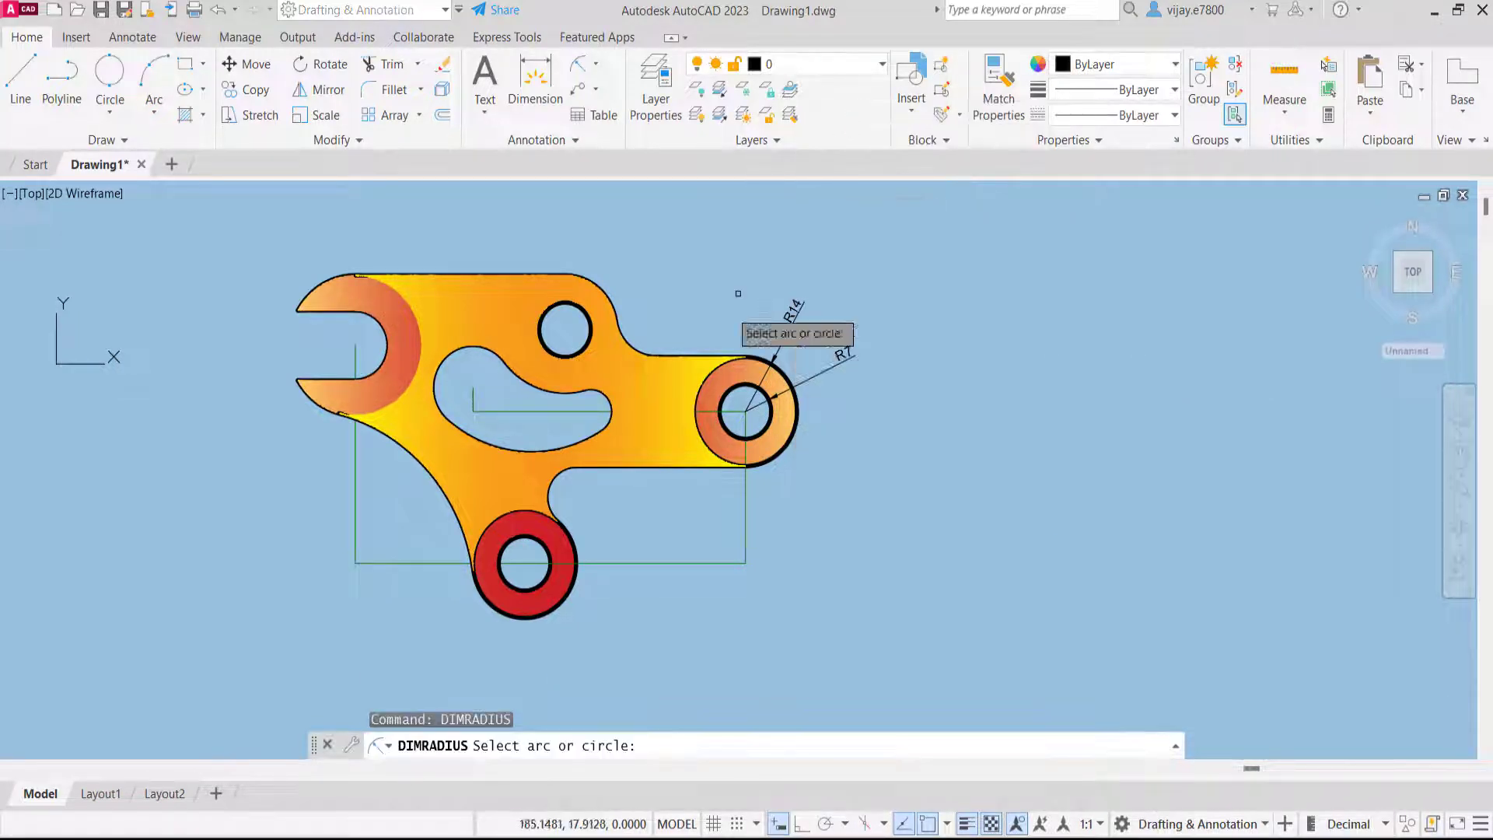
click(630, 340)
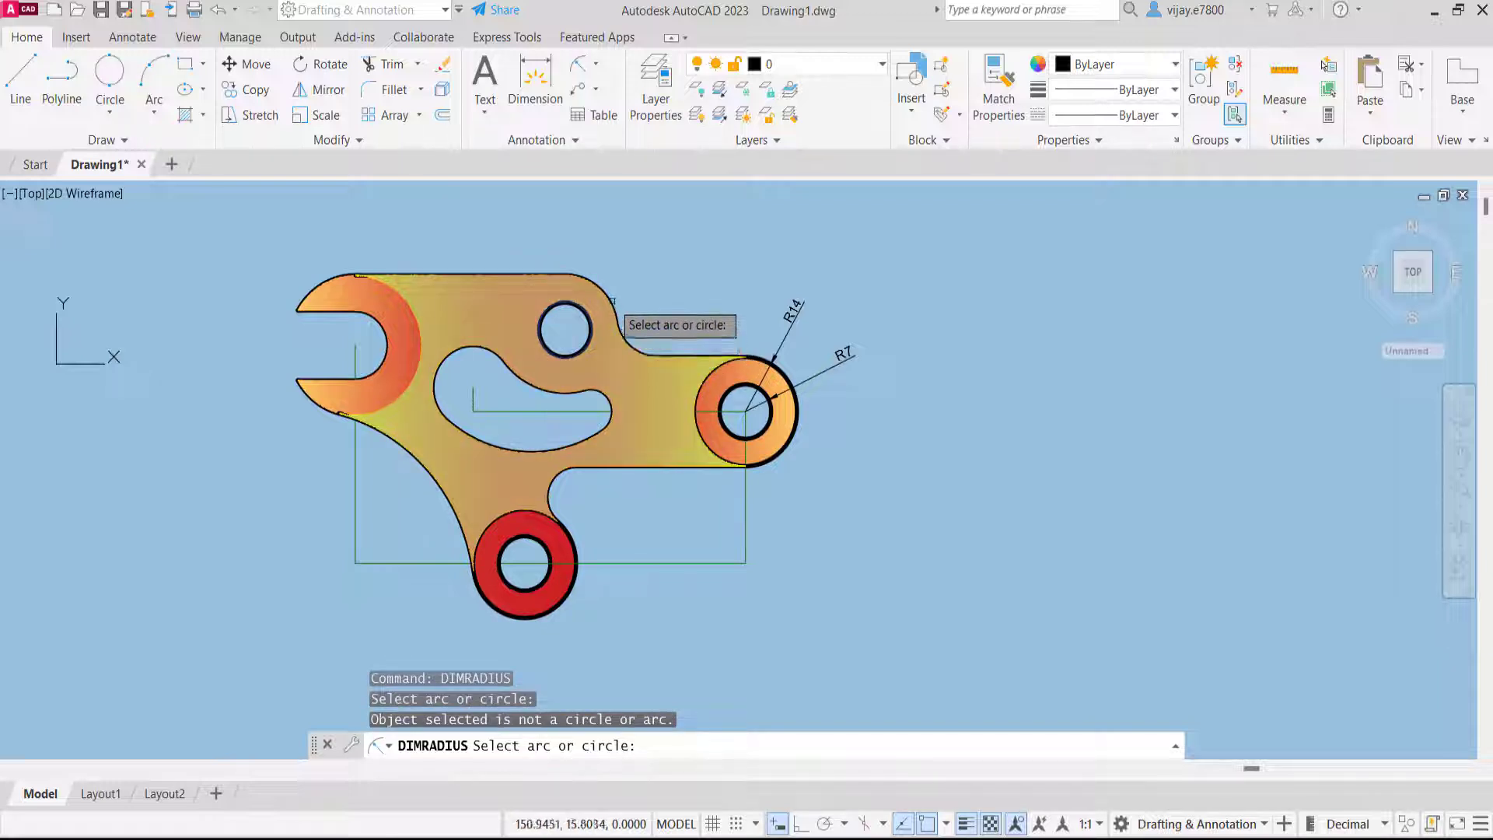
click(584, 309)
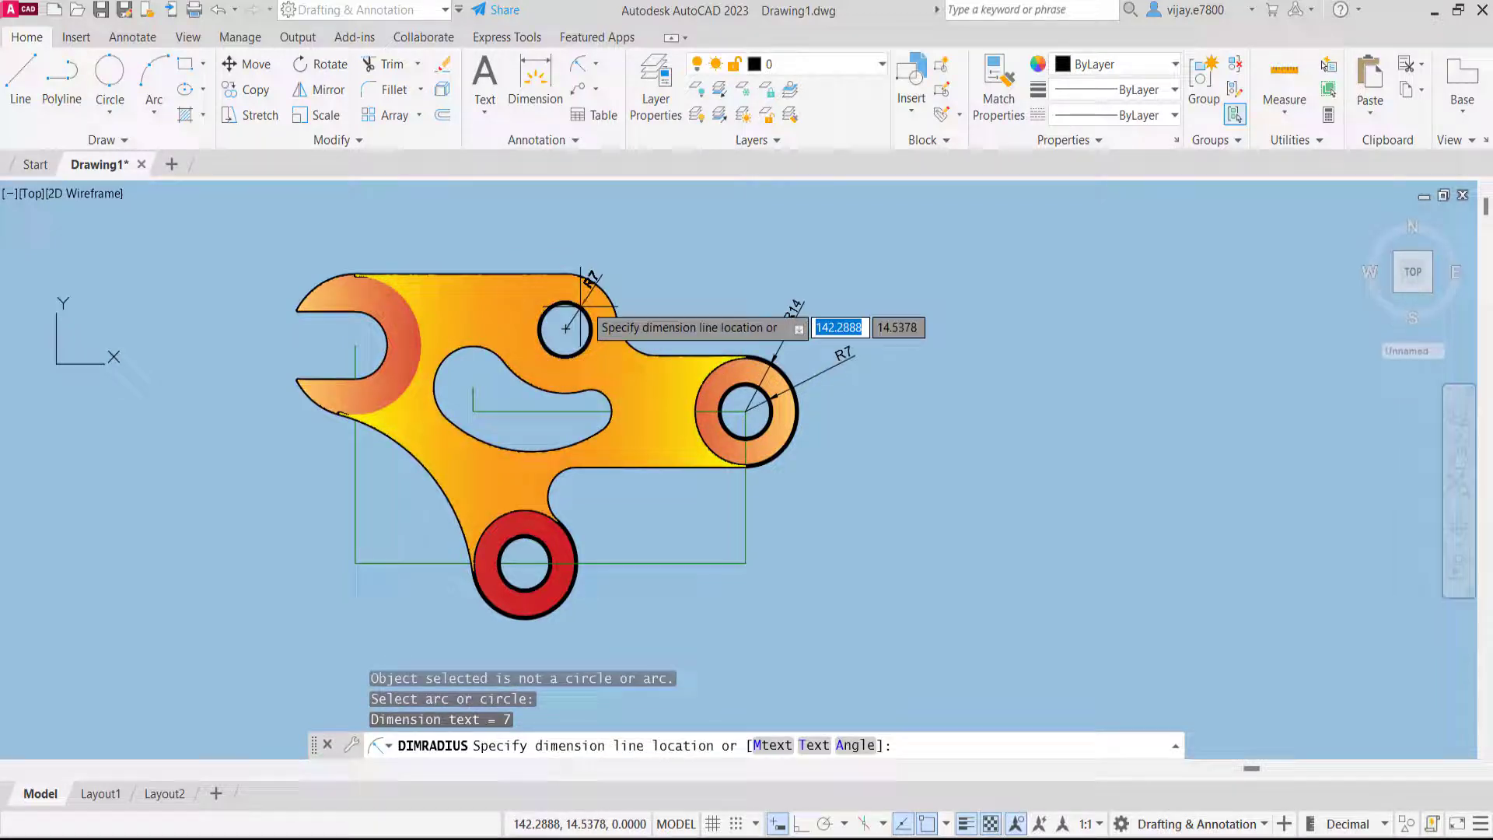
click(618, 243)
Try to add a radius dimension to the rounded outline corner around the upper hole
right_click(635, 274)
click(661, 283)
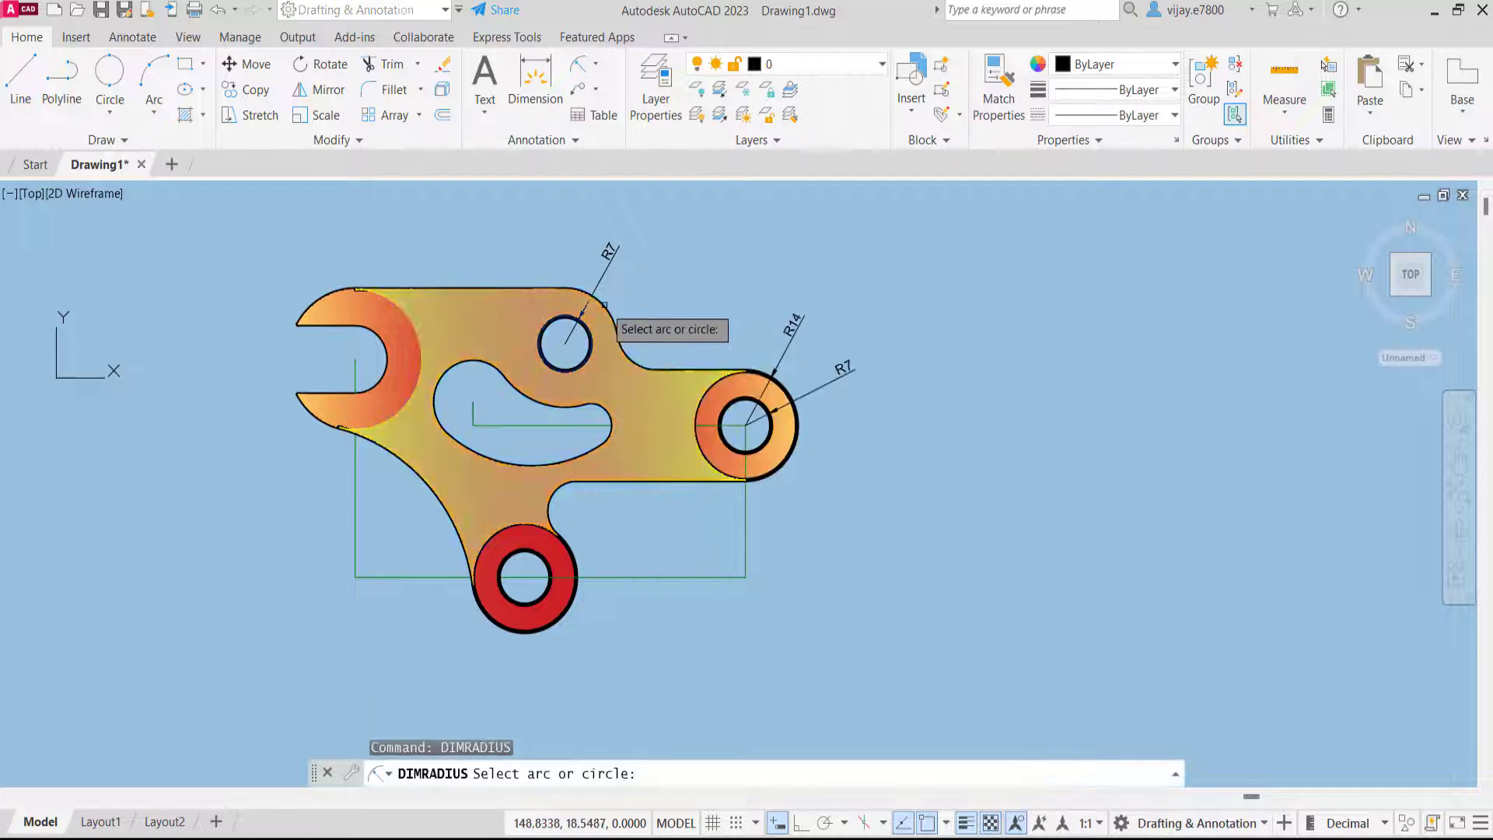
scroll(604, 305, up, 5)
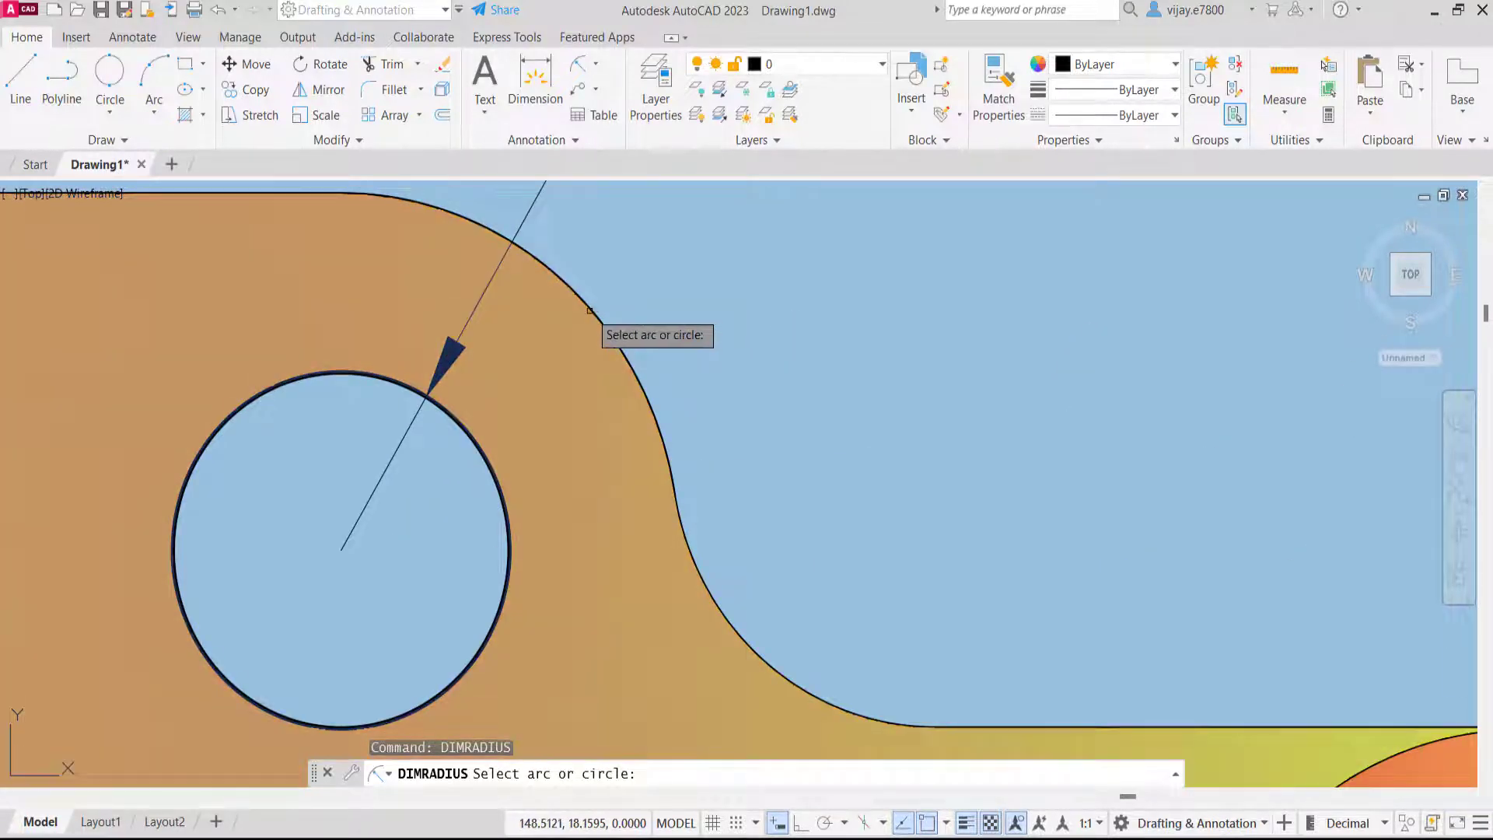
click(590, 310)
scroll(603, 306, down, 5)
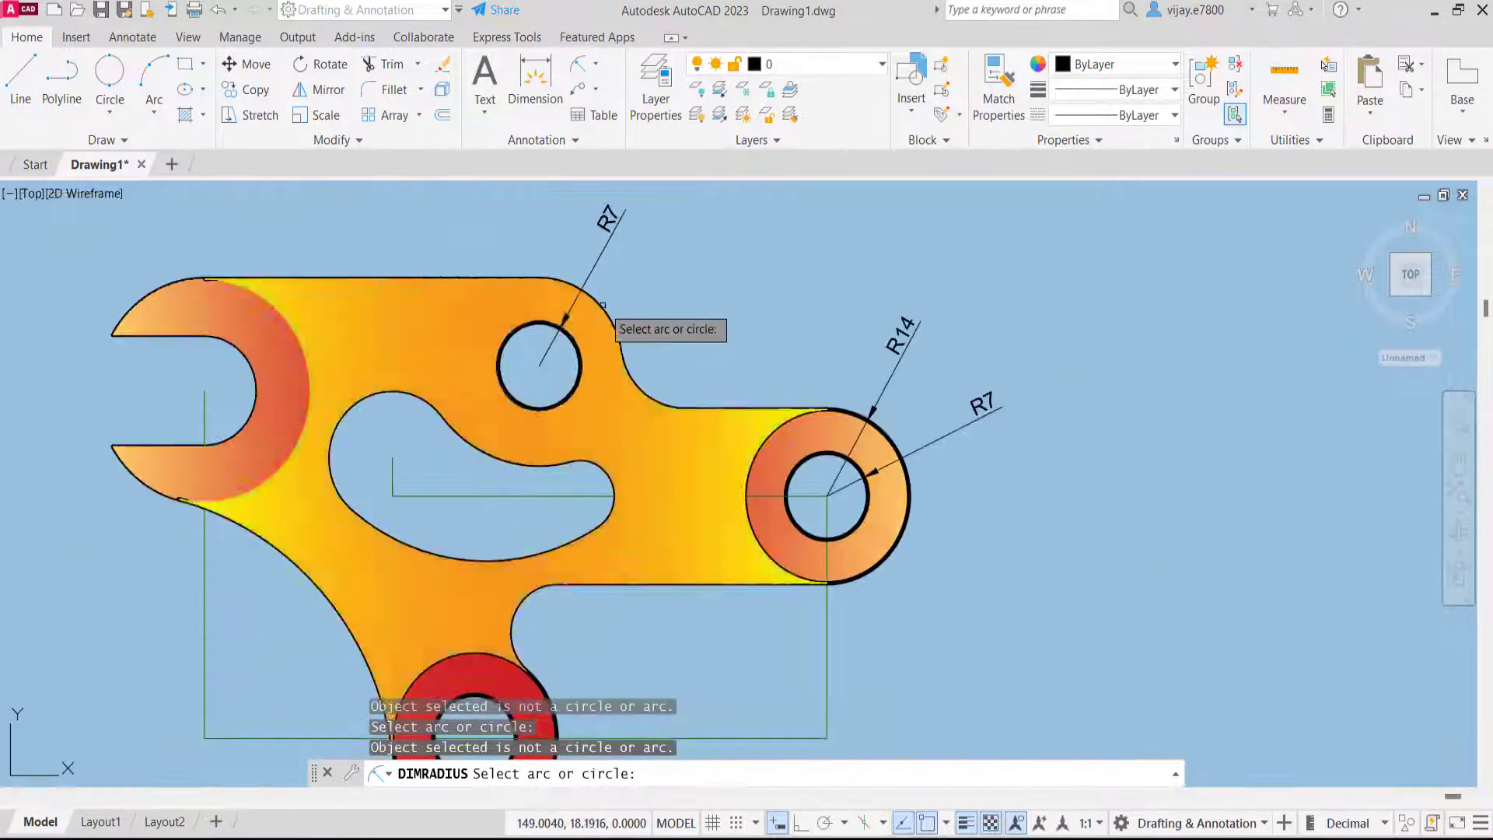
scroll(696, 361, down, 3)
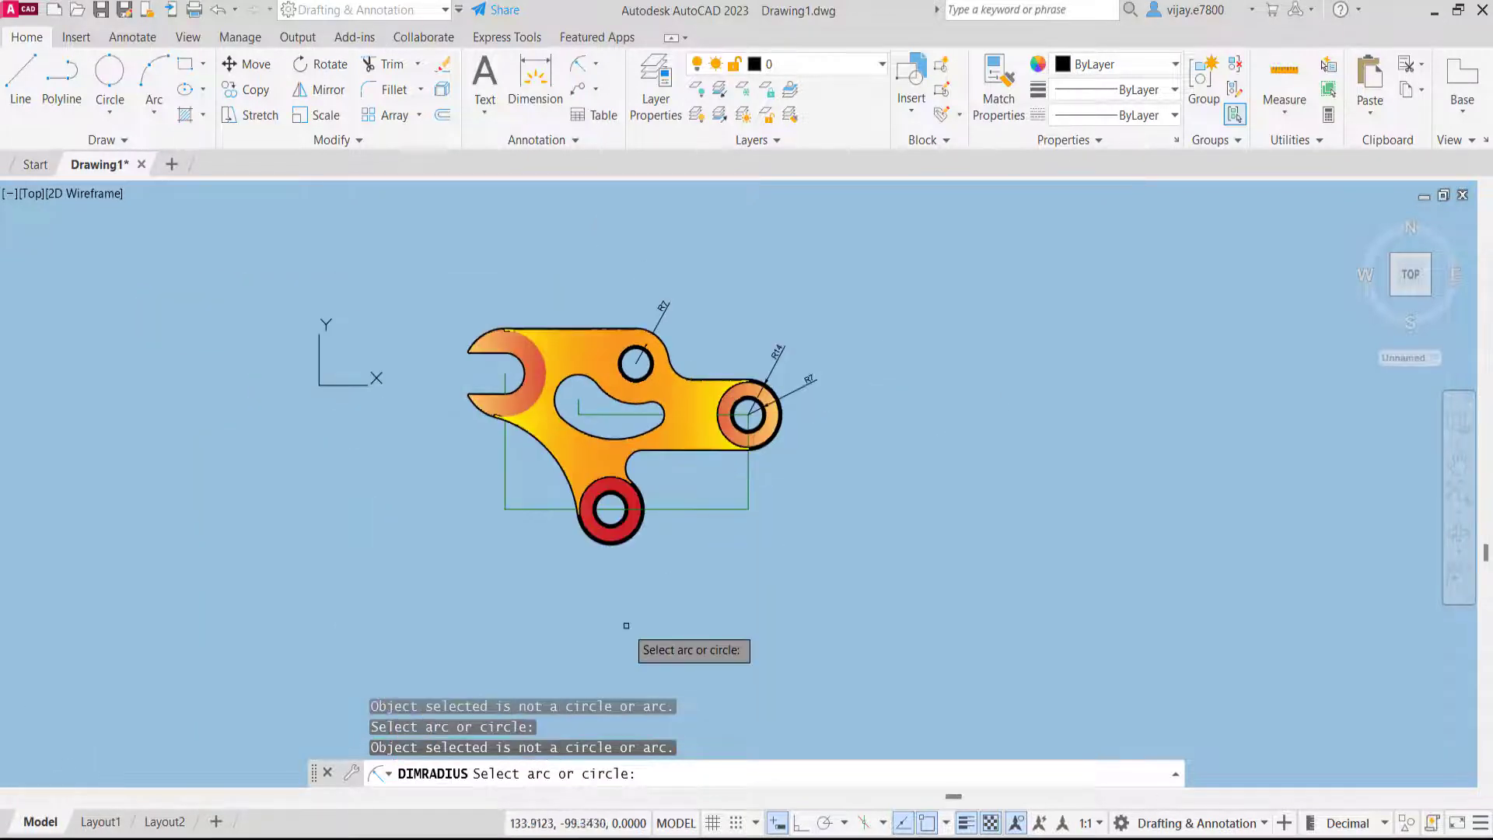
Add radius dimensions to the outer and inner circles of the lower ring, placing both texts below it
click(633, 535)
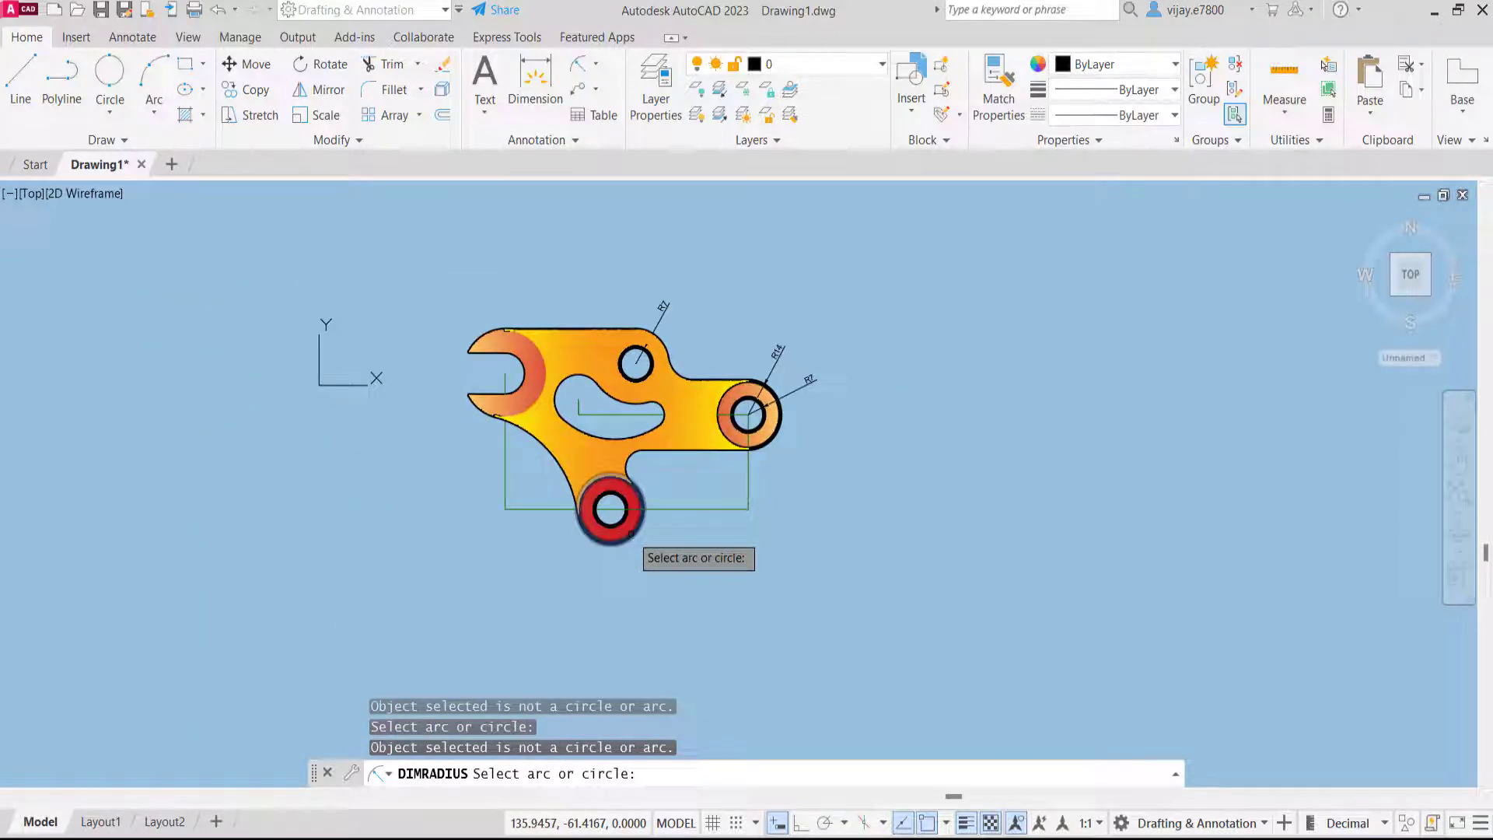
click(656, 587)
scroll(632, 558, up, 4)
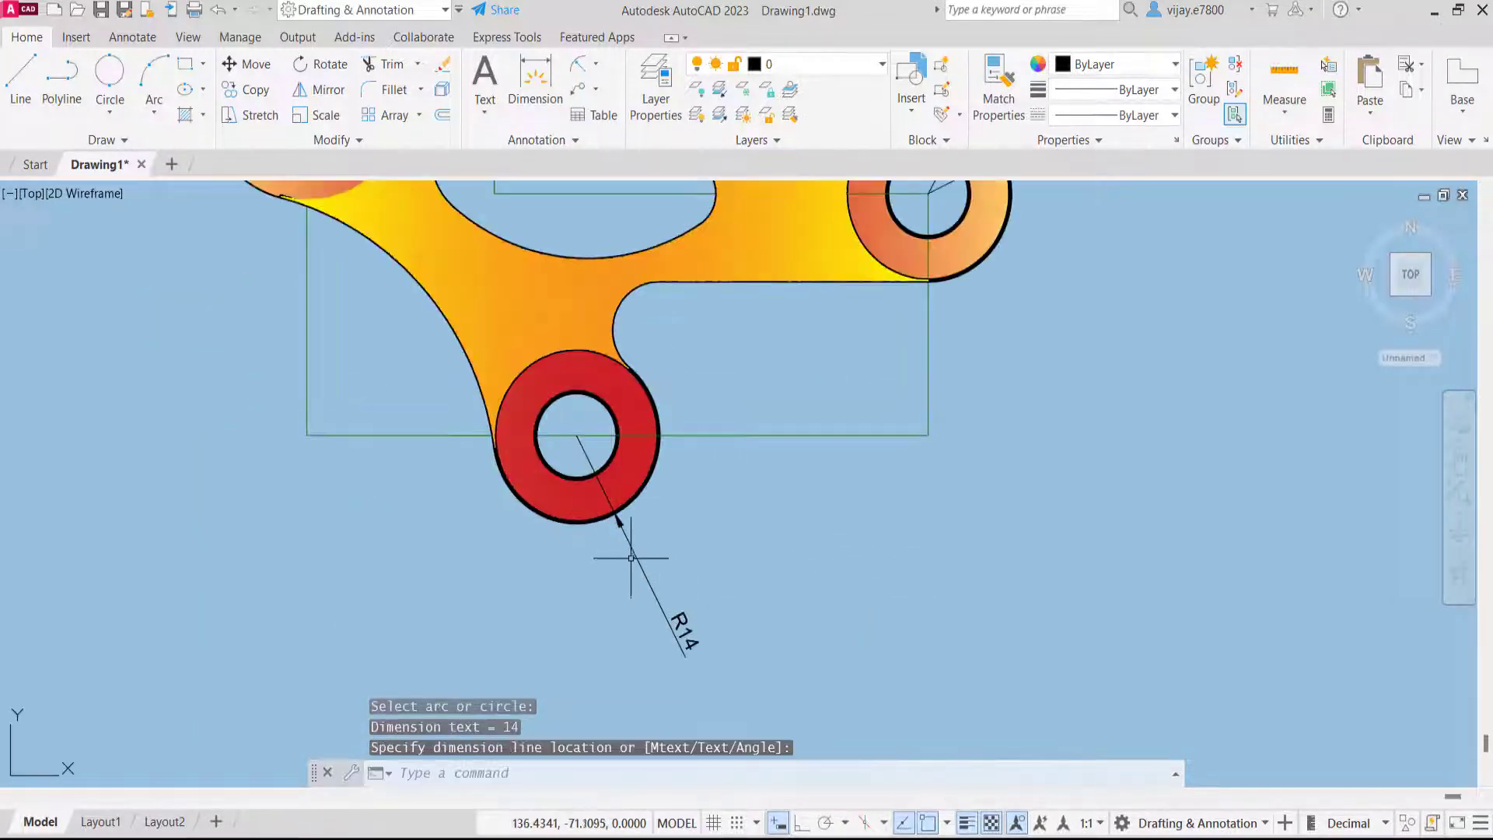
click(607, 458)
right_click(803, 614)
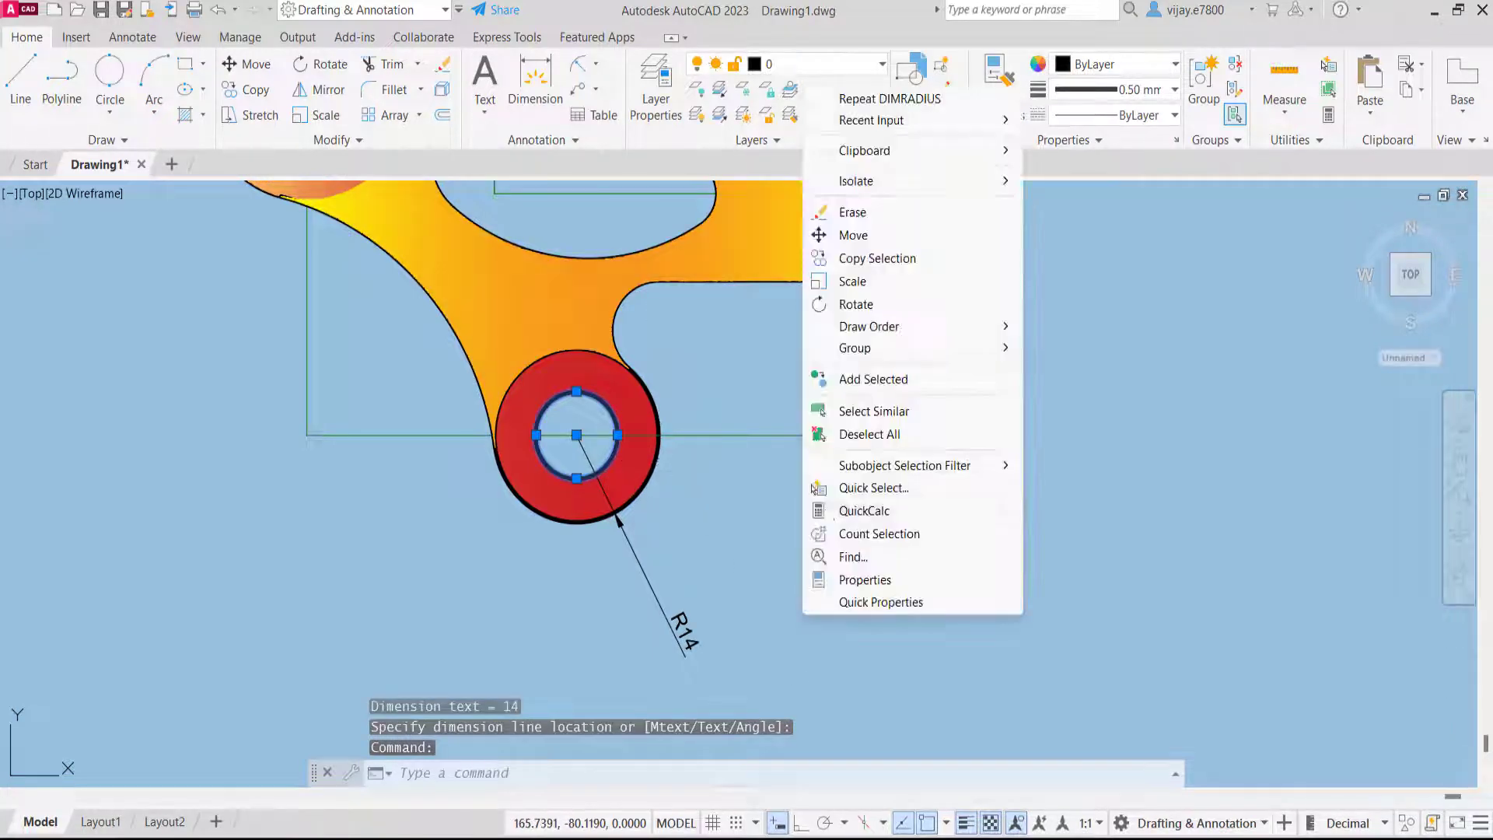
click(857, 99)
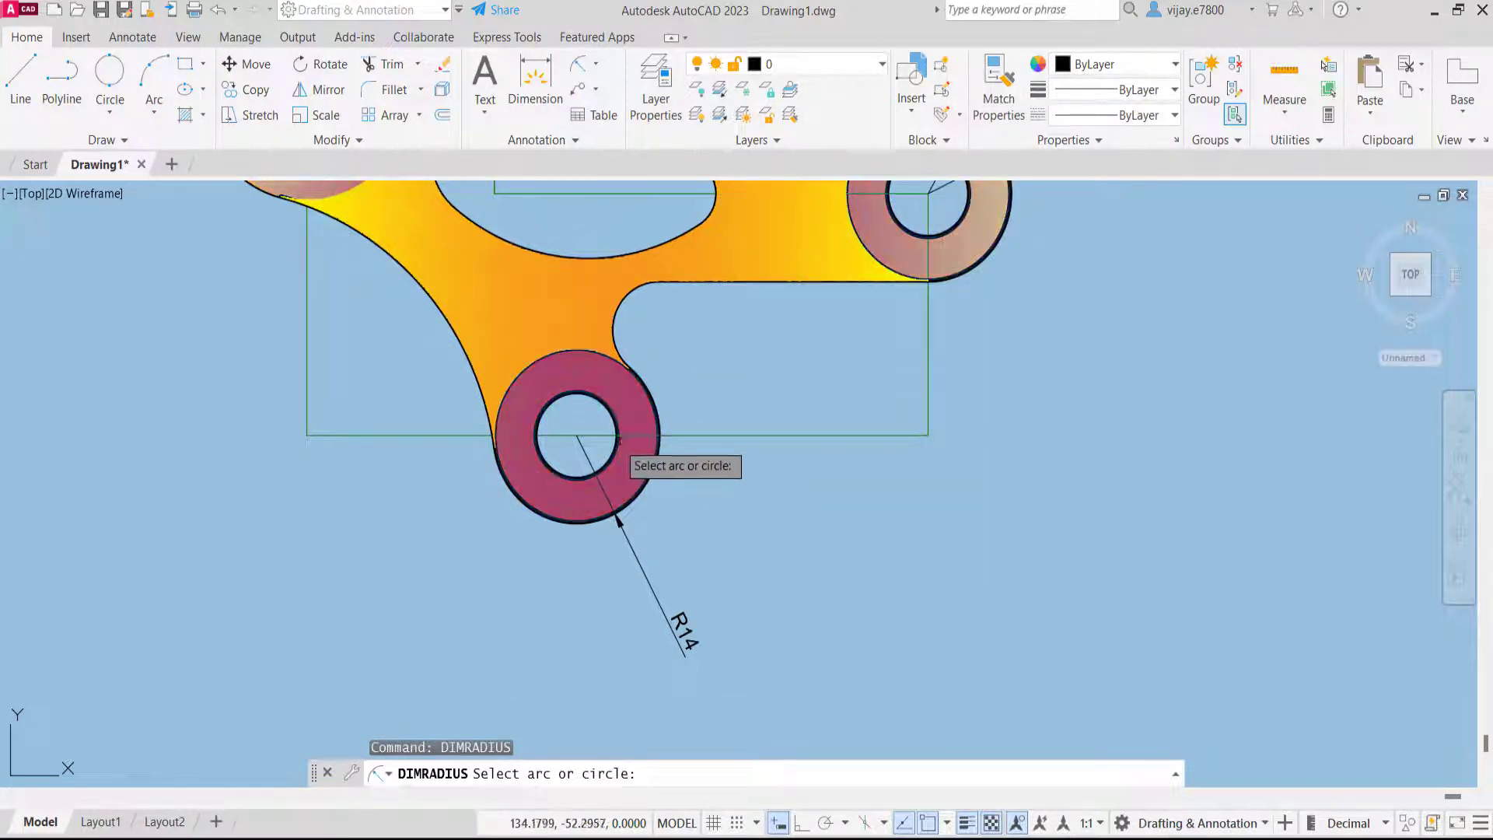
click(614, 442)
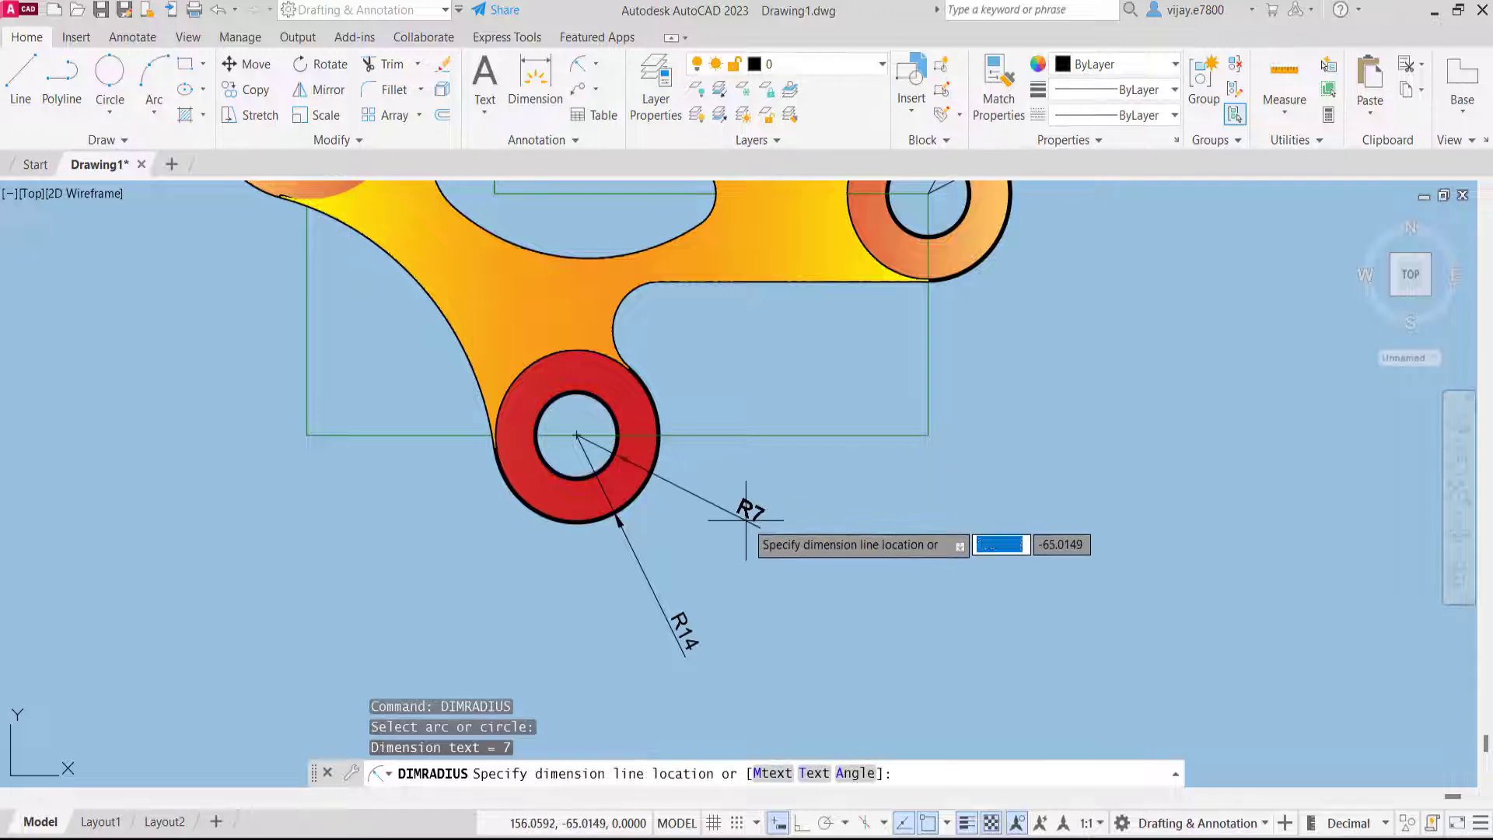
click(755, 519)
right_click(703, 386)
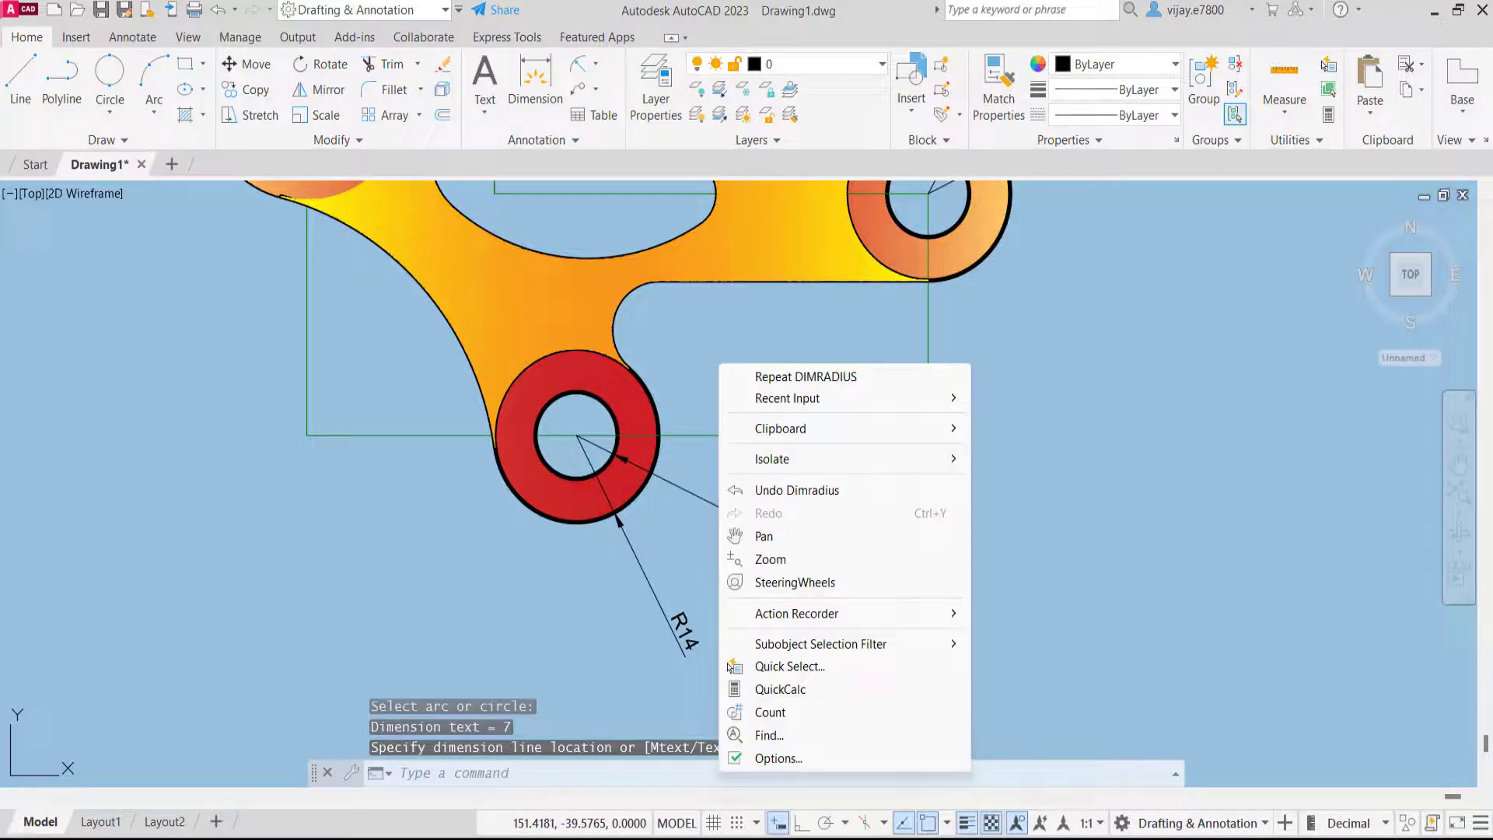
click(746, 373)
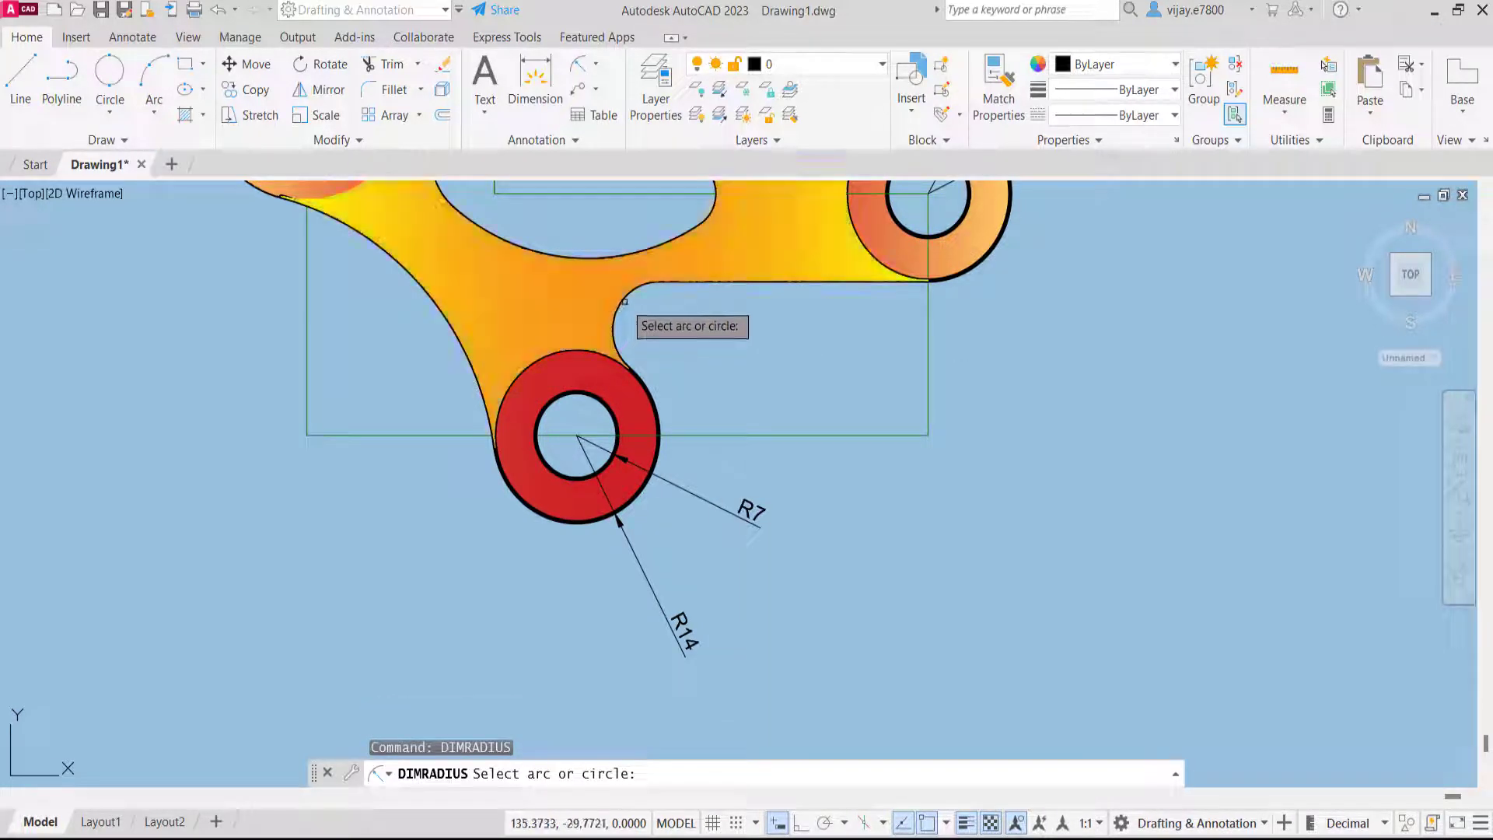
scroll(626, 300, up, 6)
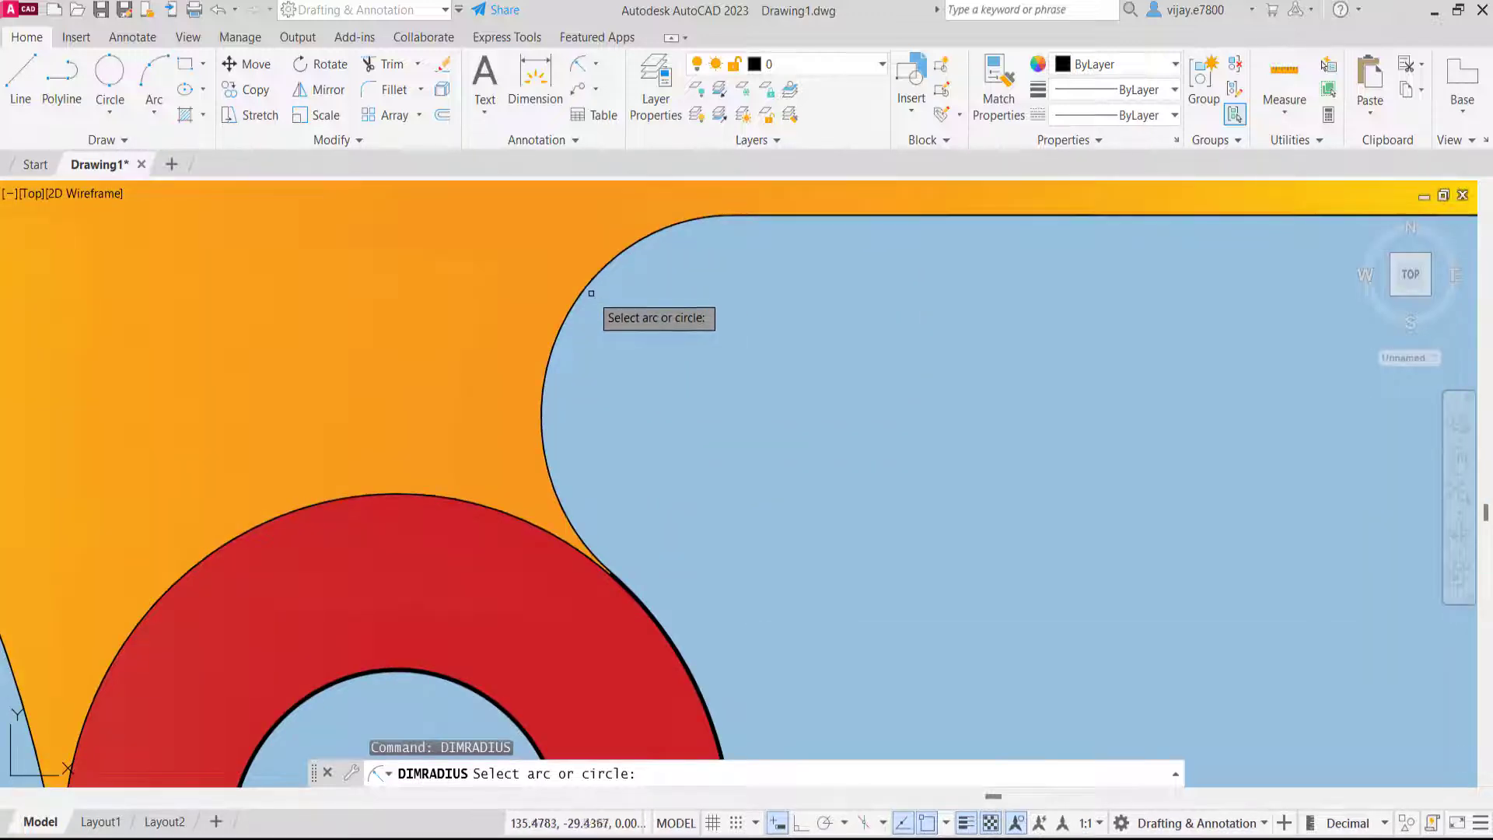
scroll(590, 293, down, 4)
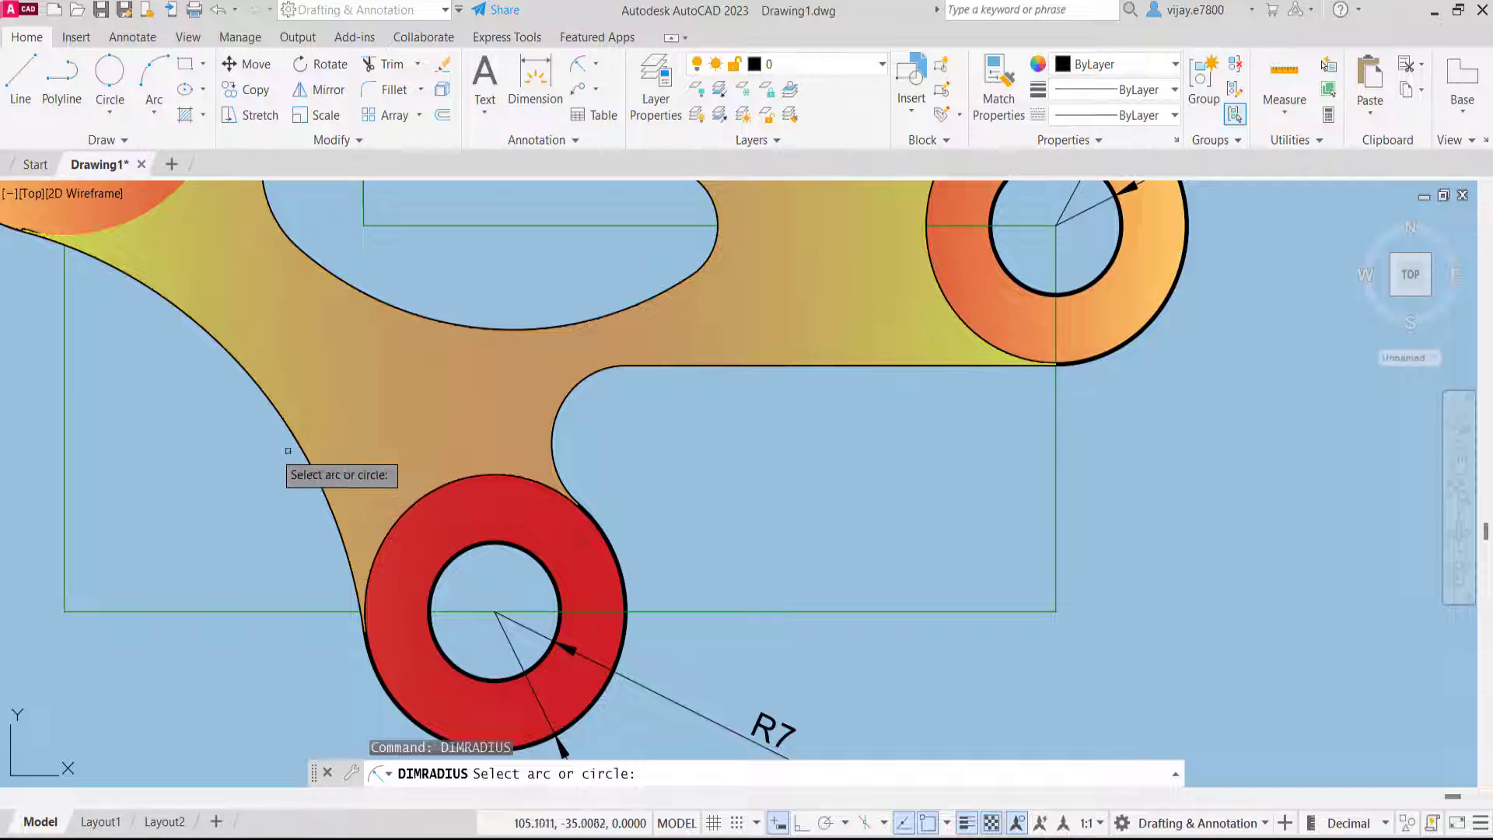
scroll(233, 447, down, 4)
scroll(337, 597, up, 3)
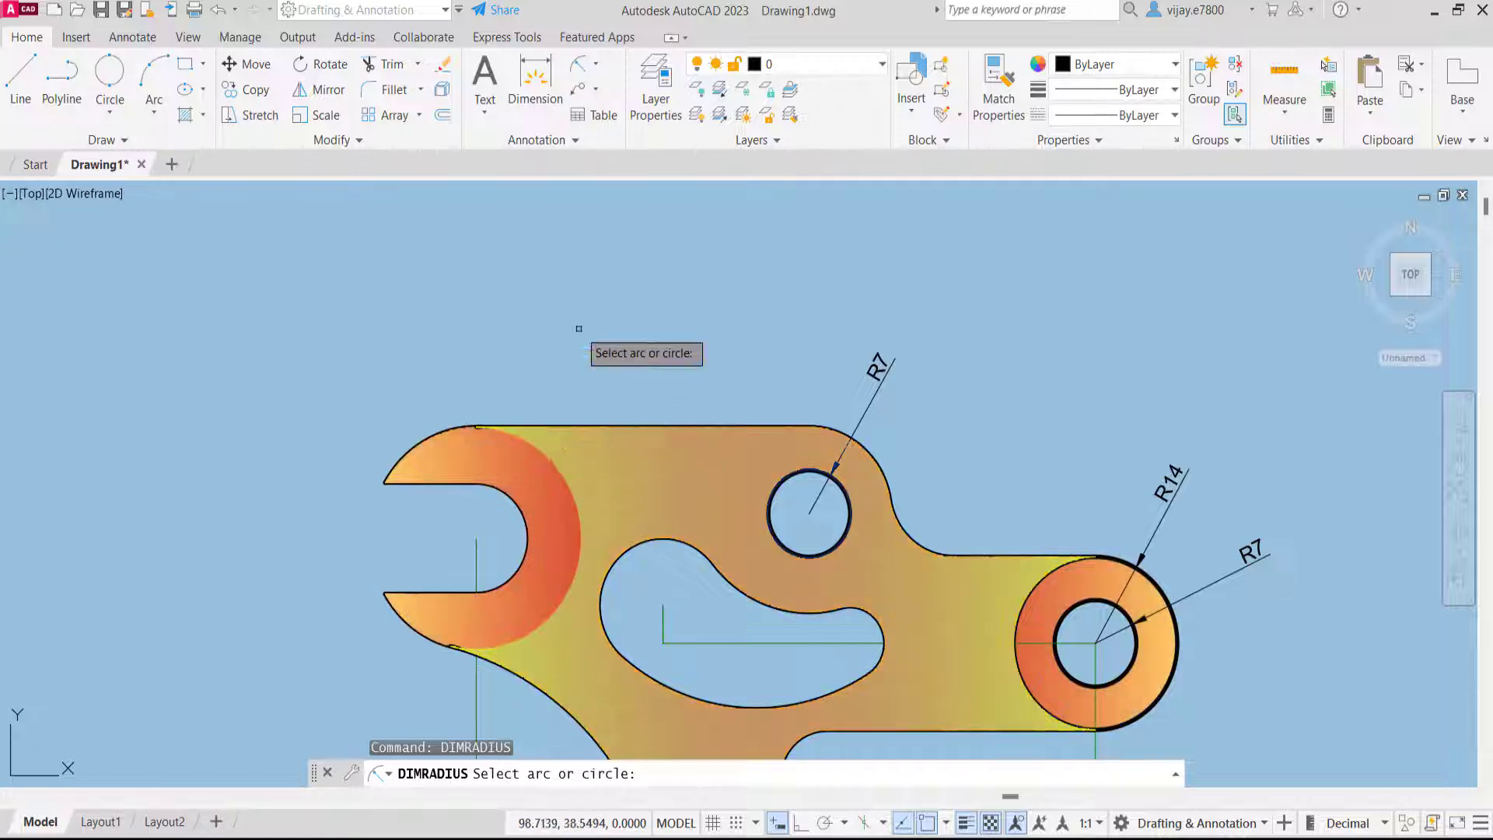
key(Escape)
Move the main body's orange and yellow gradient hatch to the Dimensions layer
scroll(605, 330, down, 2)
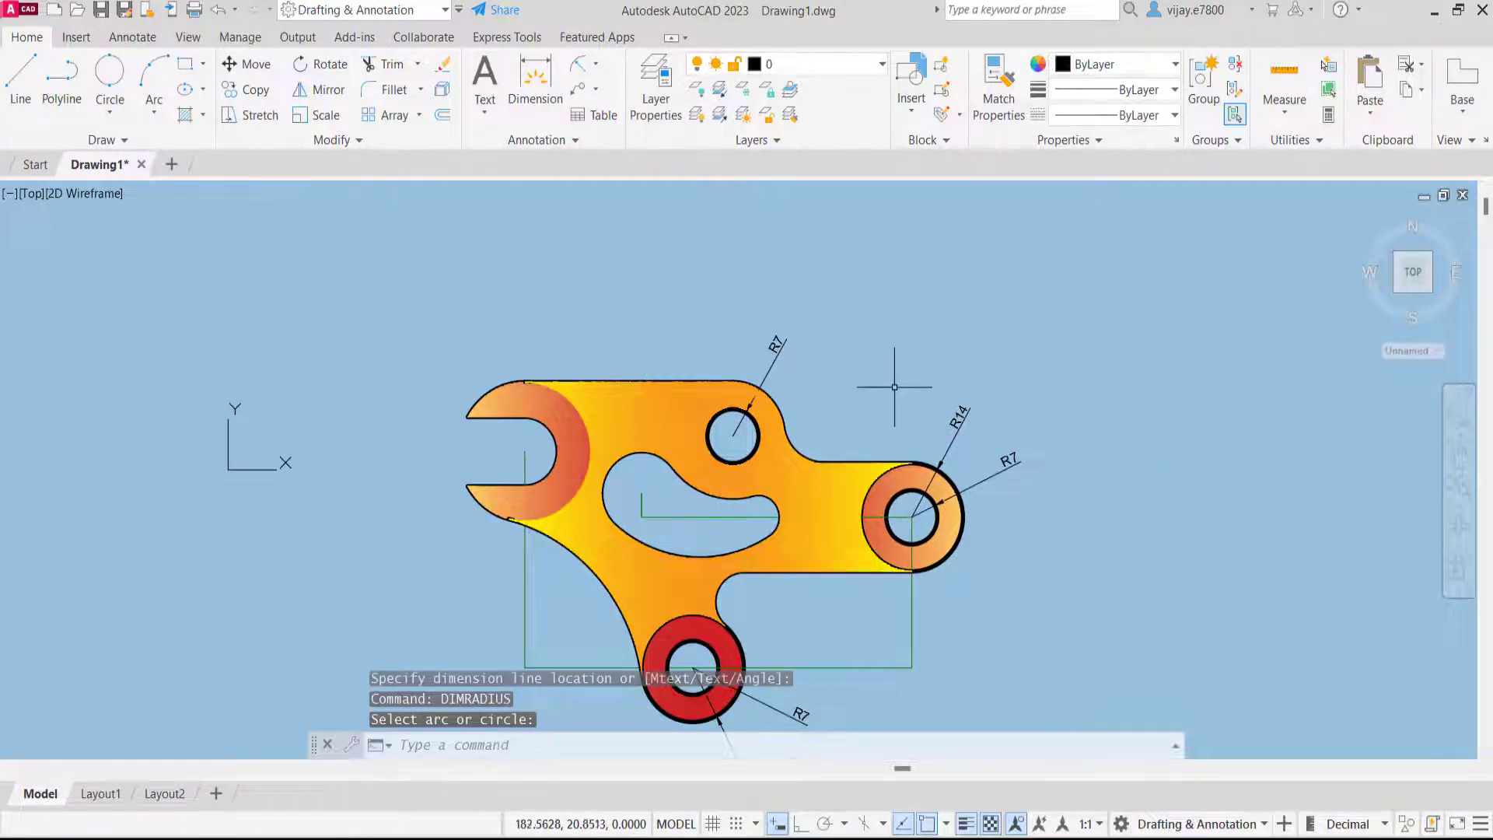
scroll(894, 386, down, 2)
middle_drag(894, 387, 817, 334)
click(785, 408)
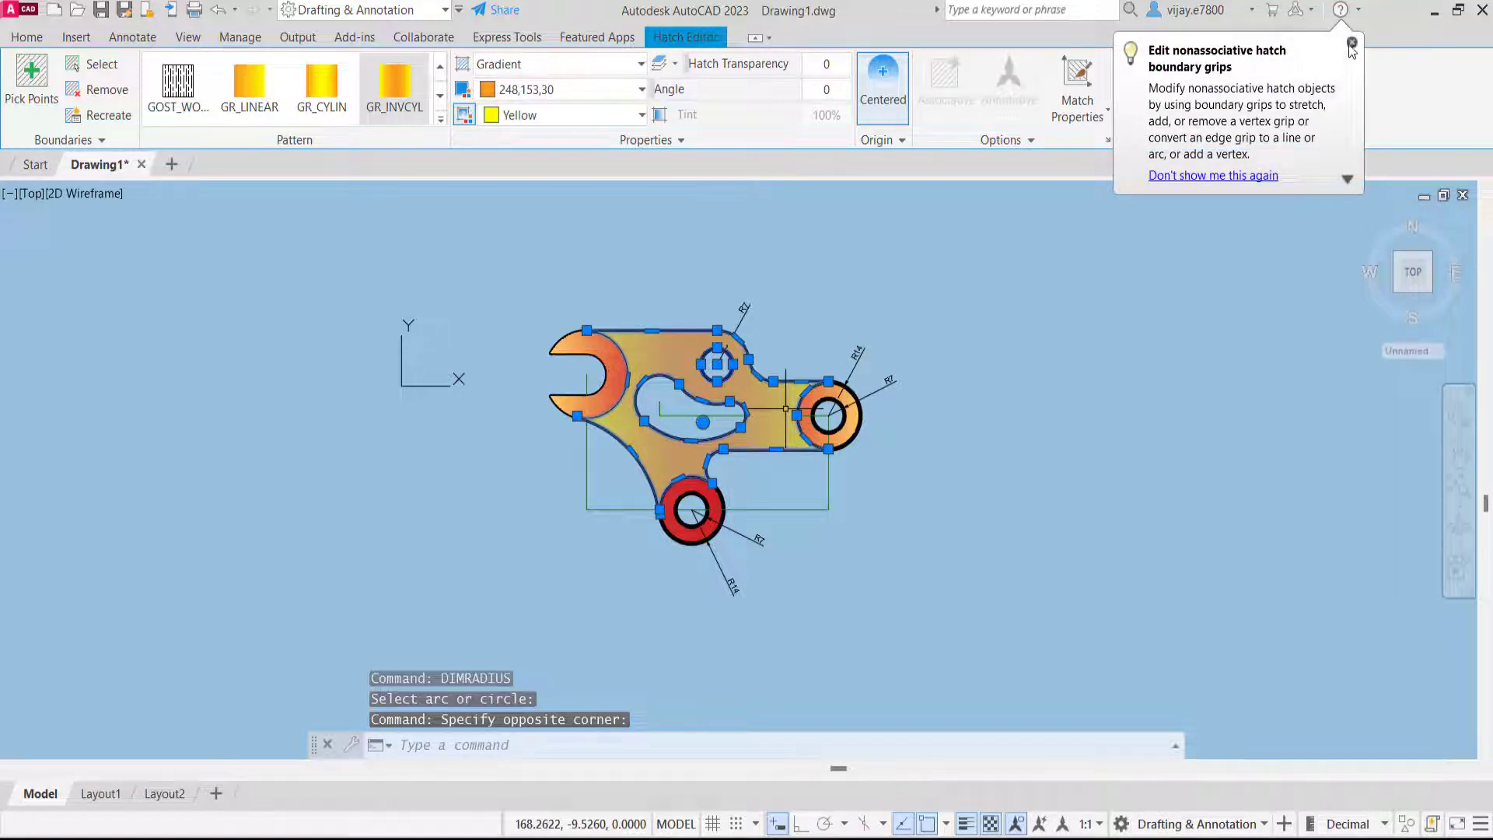
click(1352, 44)
click(26, 36)
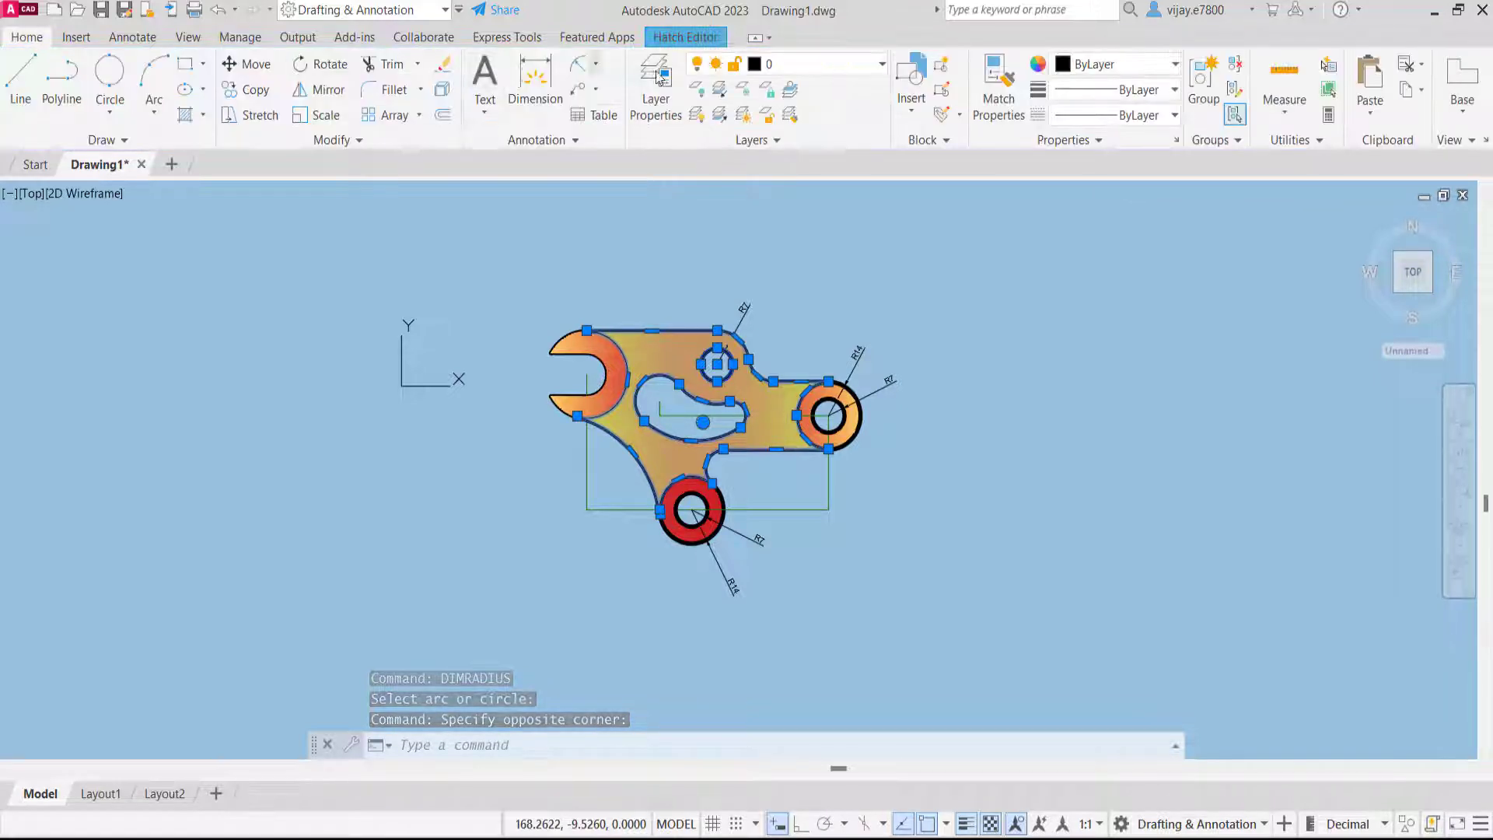
click(787, 65)
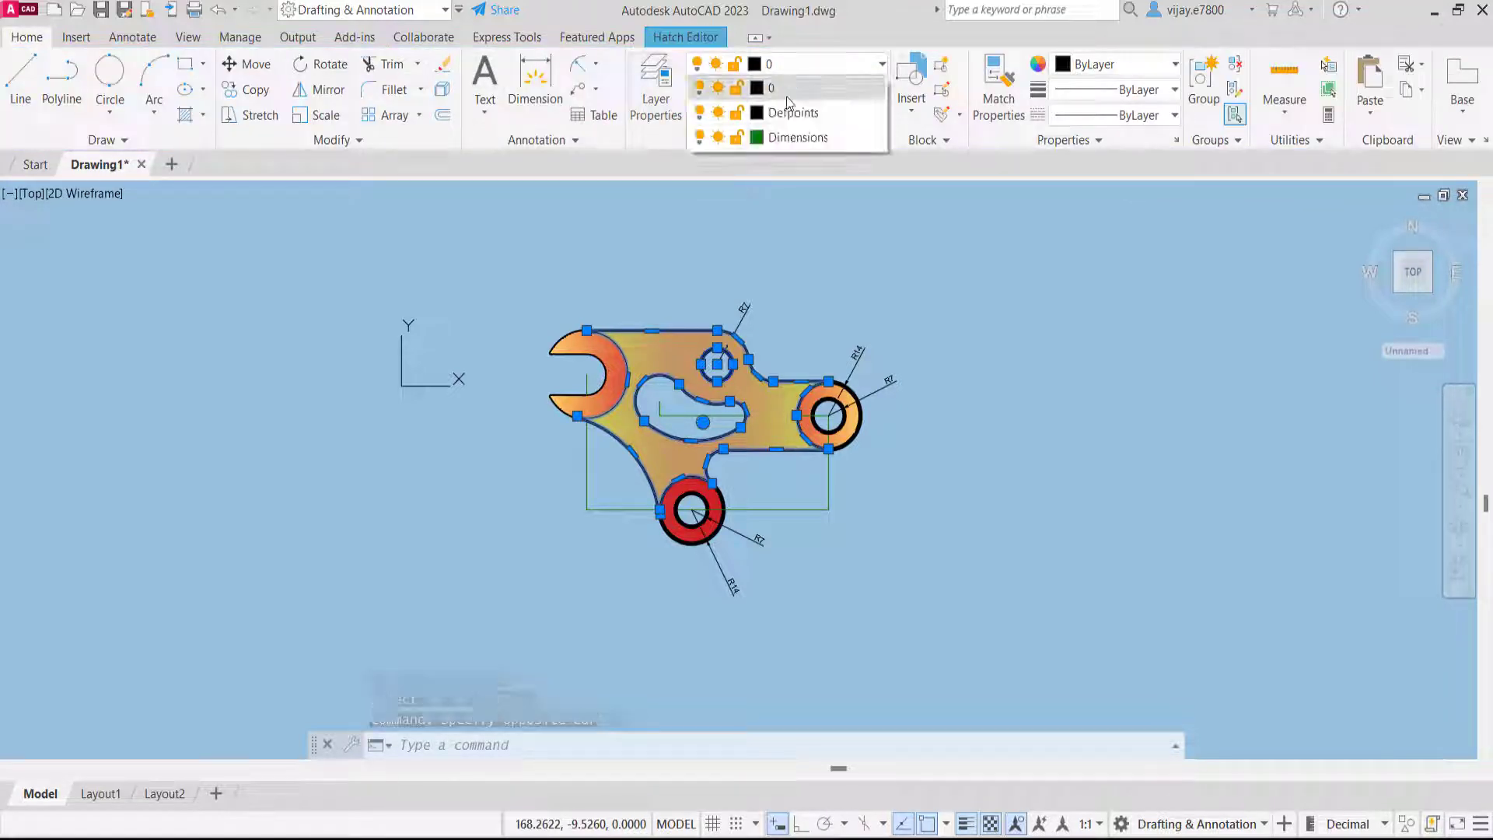
click(785, 138)
Turn off the Dimensions layer to hide the body hatch and the green construction lines
scroll(679, 337, up, 2)
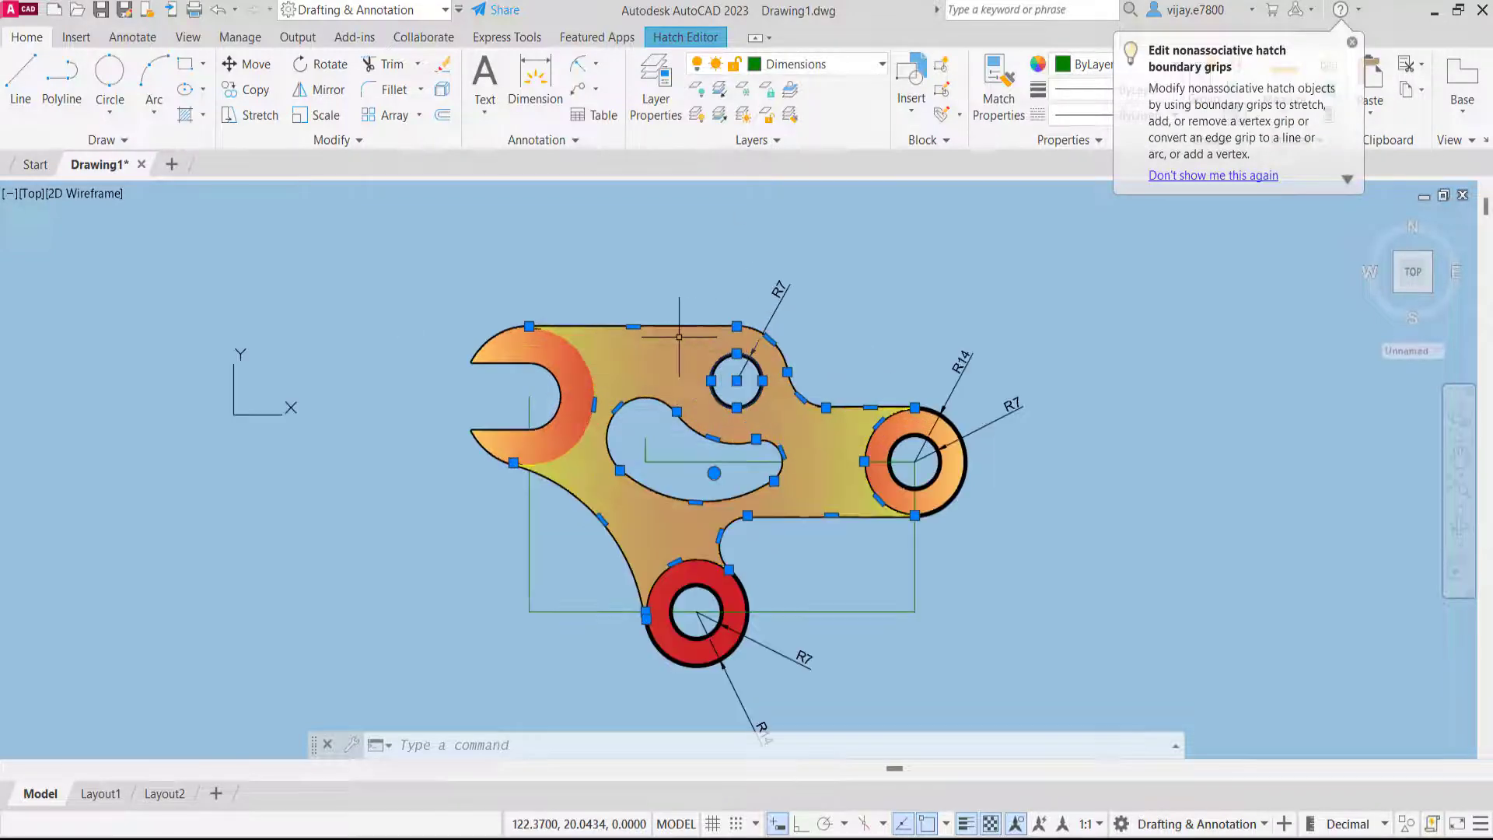
click(787, 65)
click(698, 137)
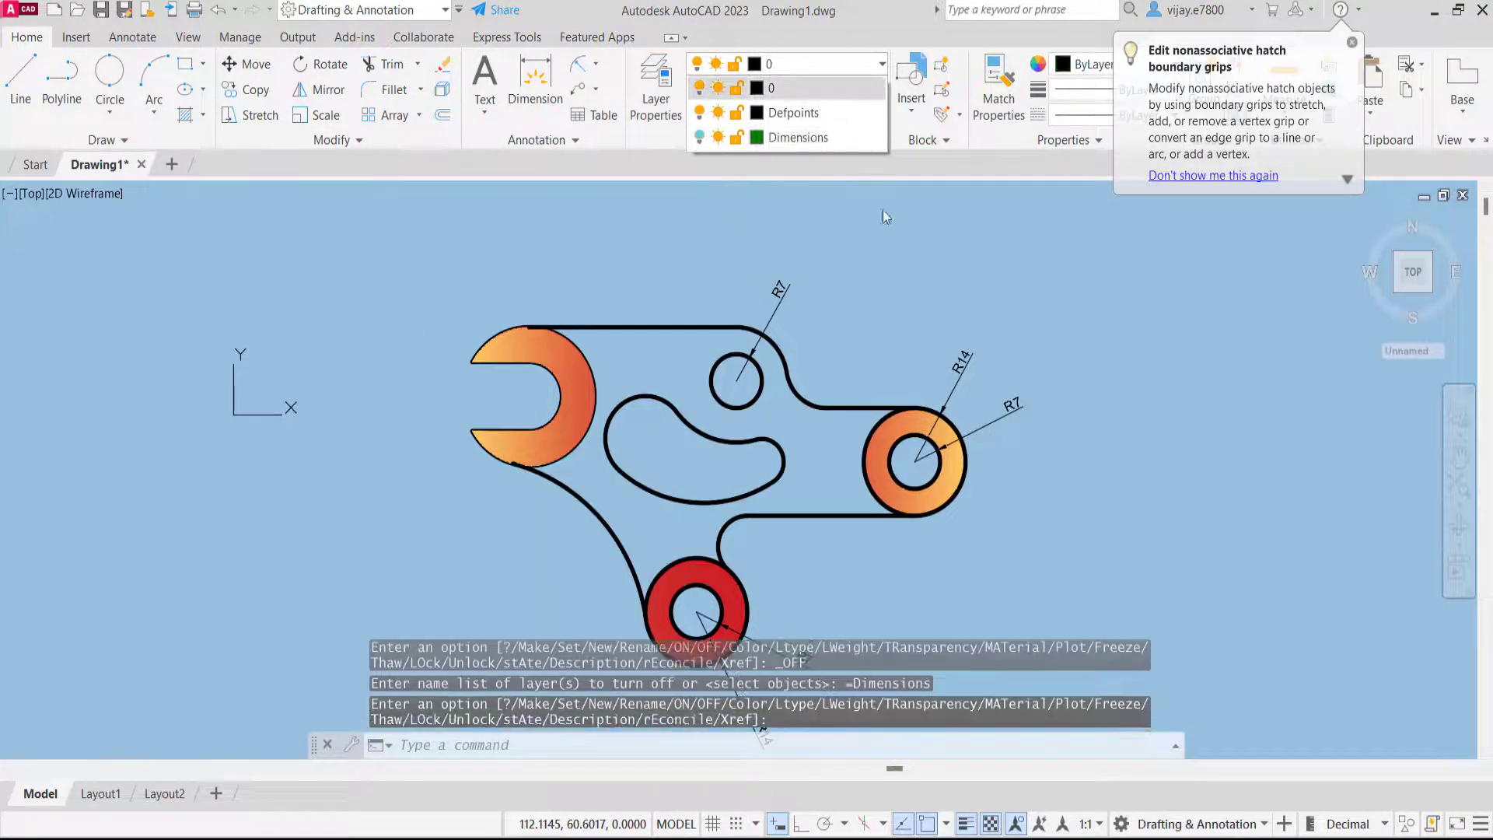
click(558, 370)
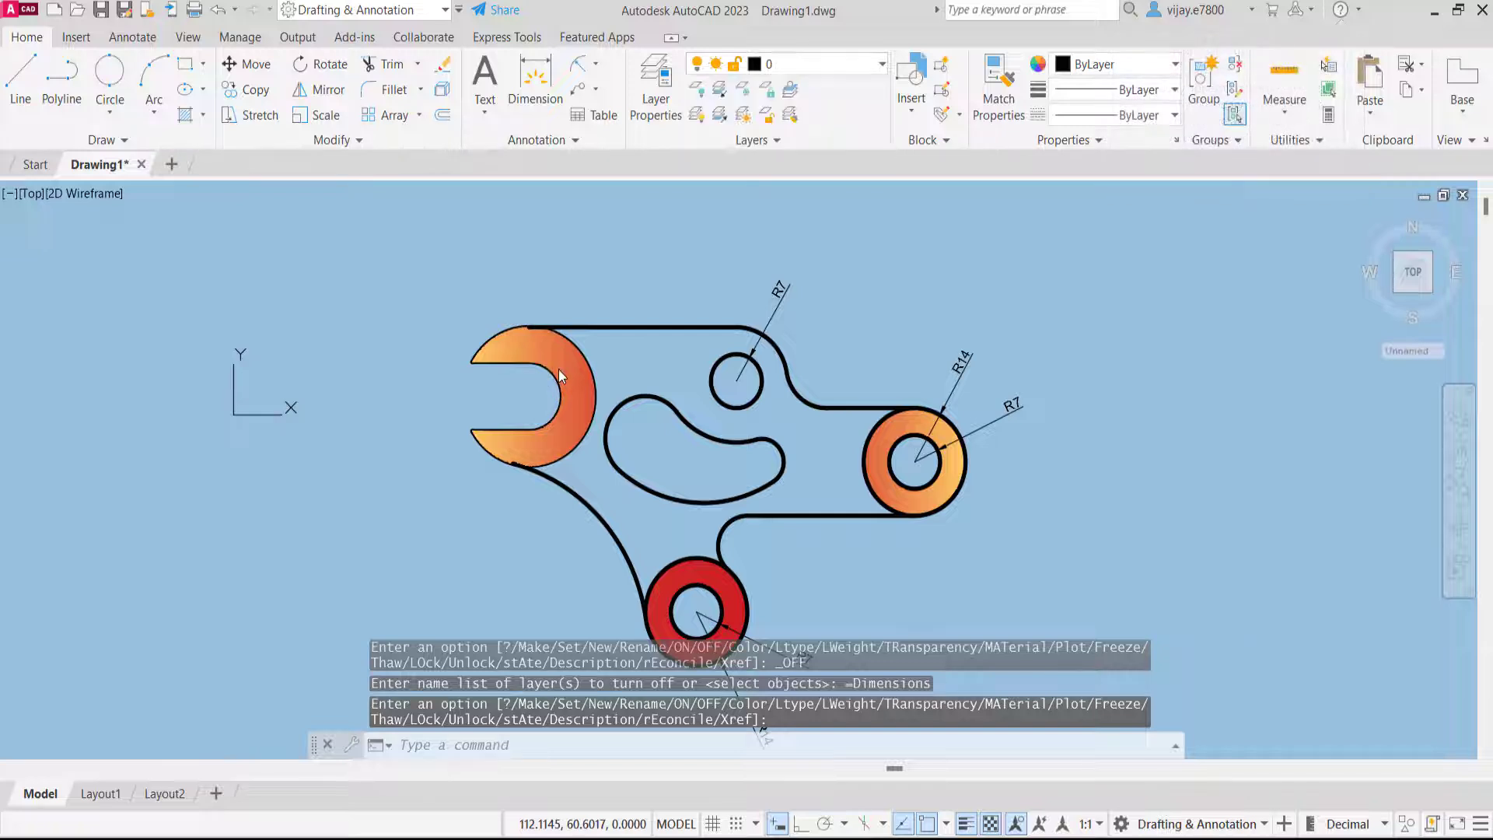
Move the red gradient hatch of the jaw and both rings to the turned-off Dimensions layer and dismiss the notice
click(567, 368)
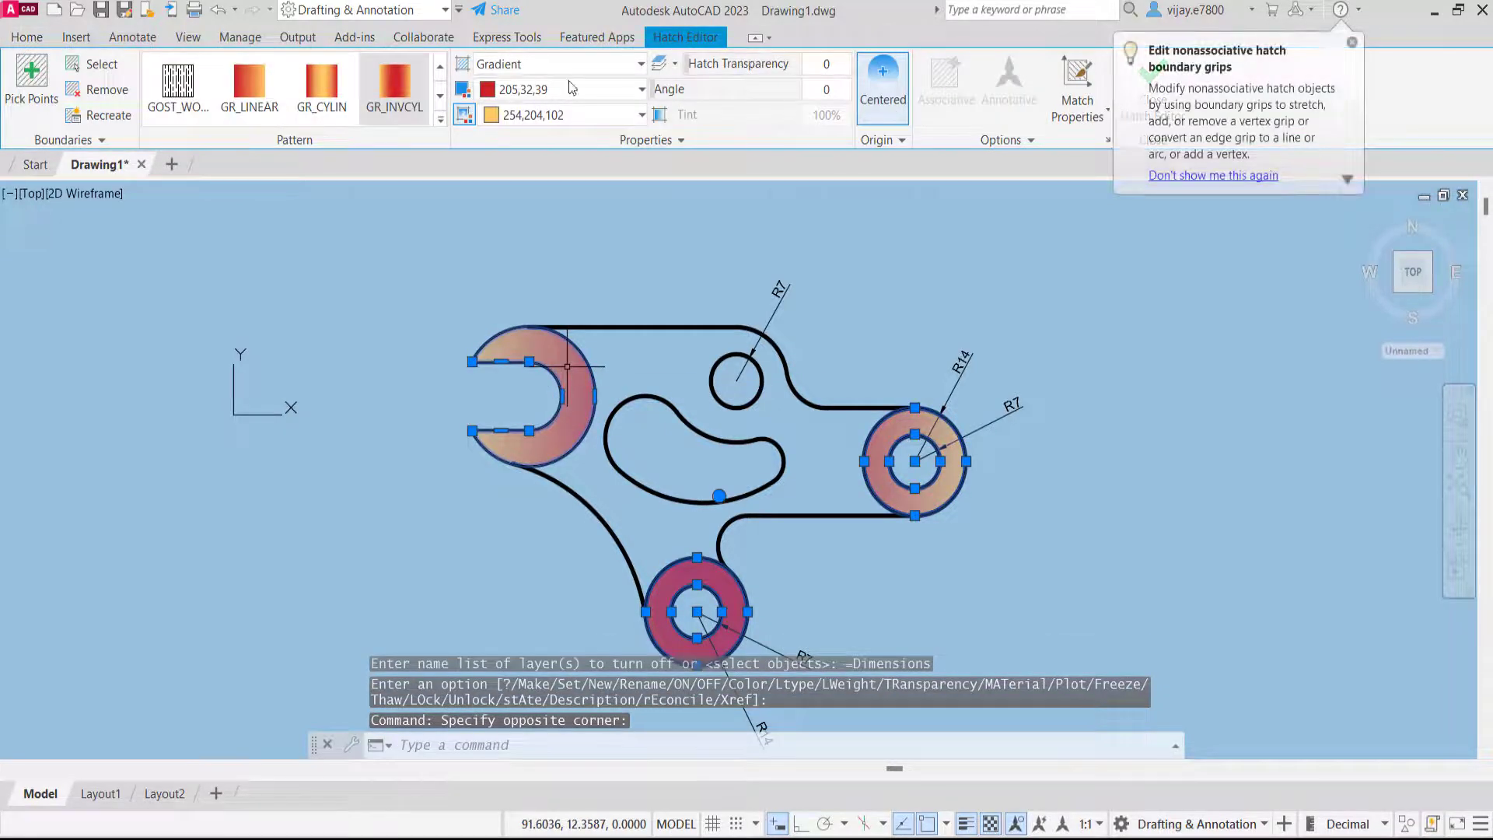
click(43, 38)
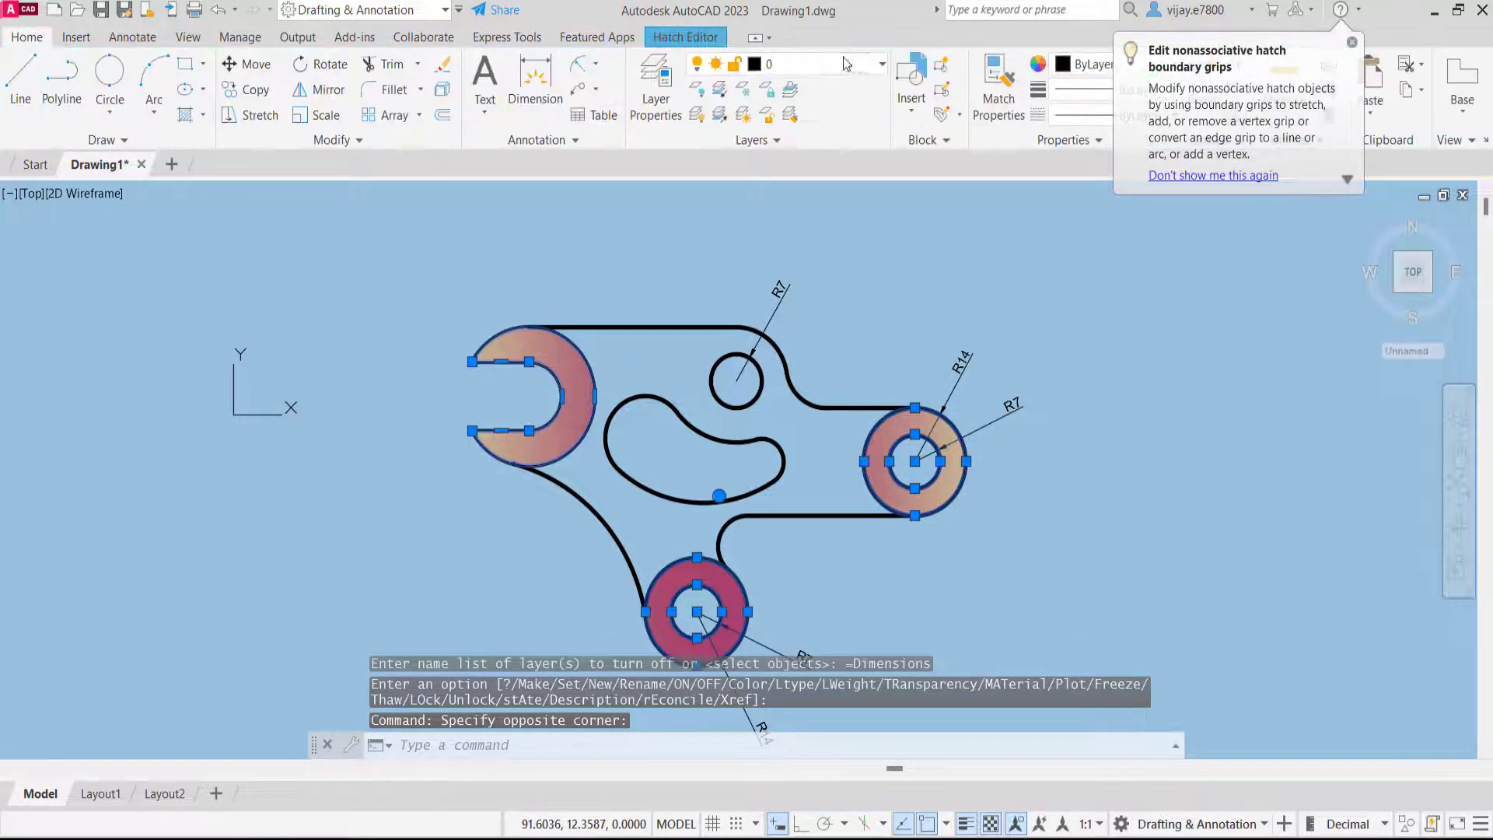
click(839, 59)
click(781, 142)
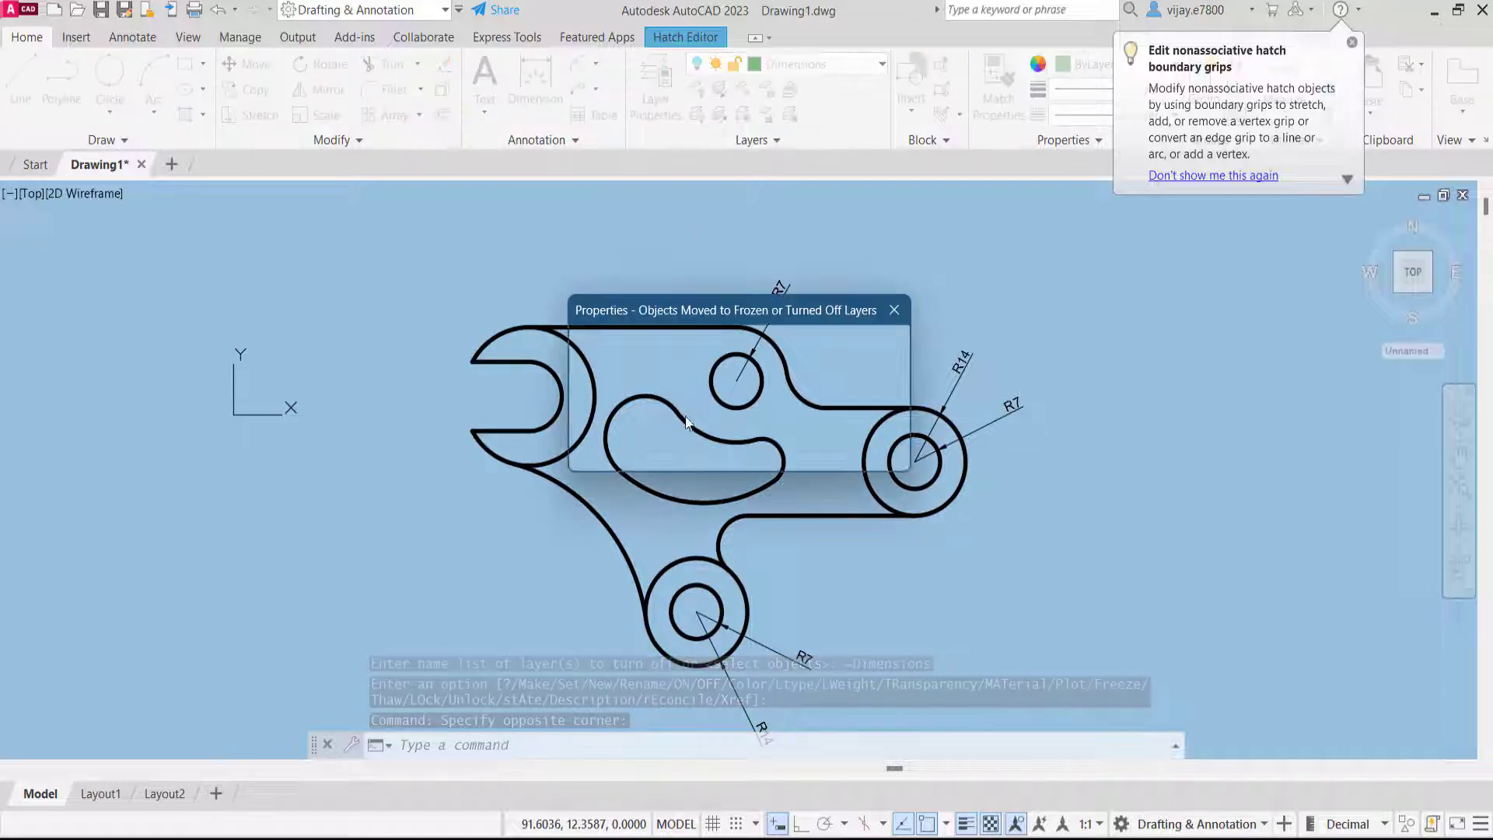
click(861, 446)
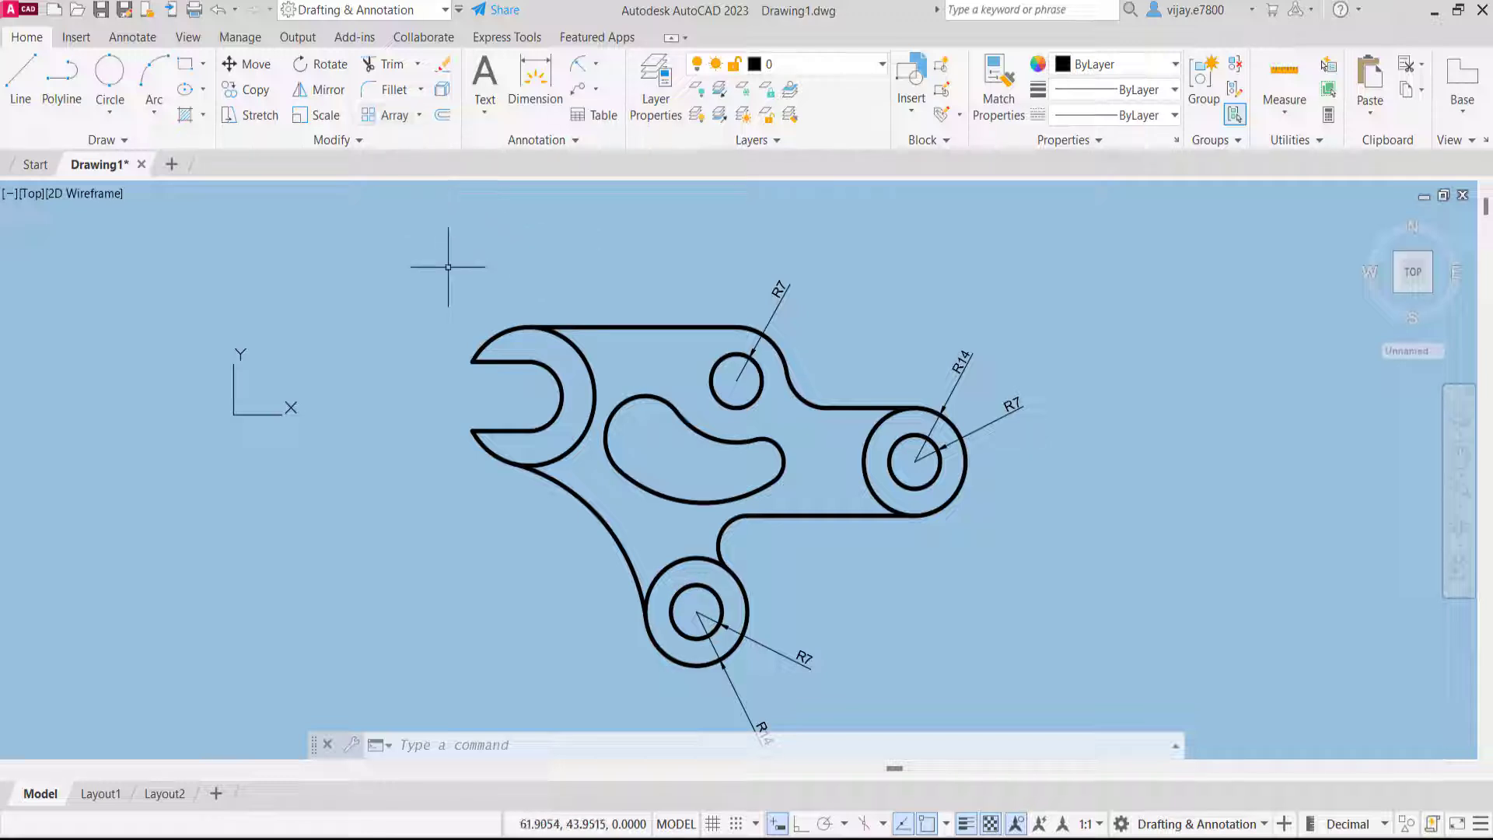
Add a radius dimension to the jaw's outer arc, placing its text above the jaw
click(589, 70)
click(534, 328)
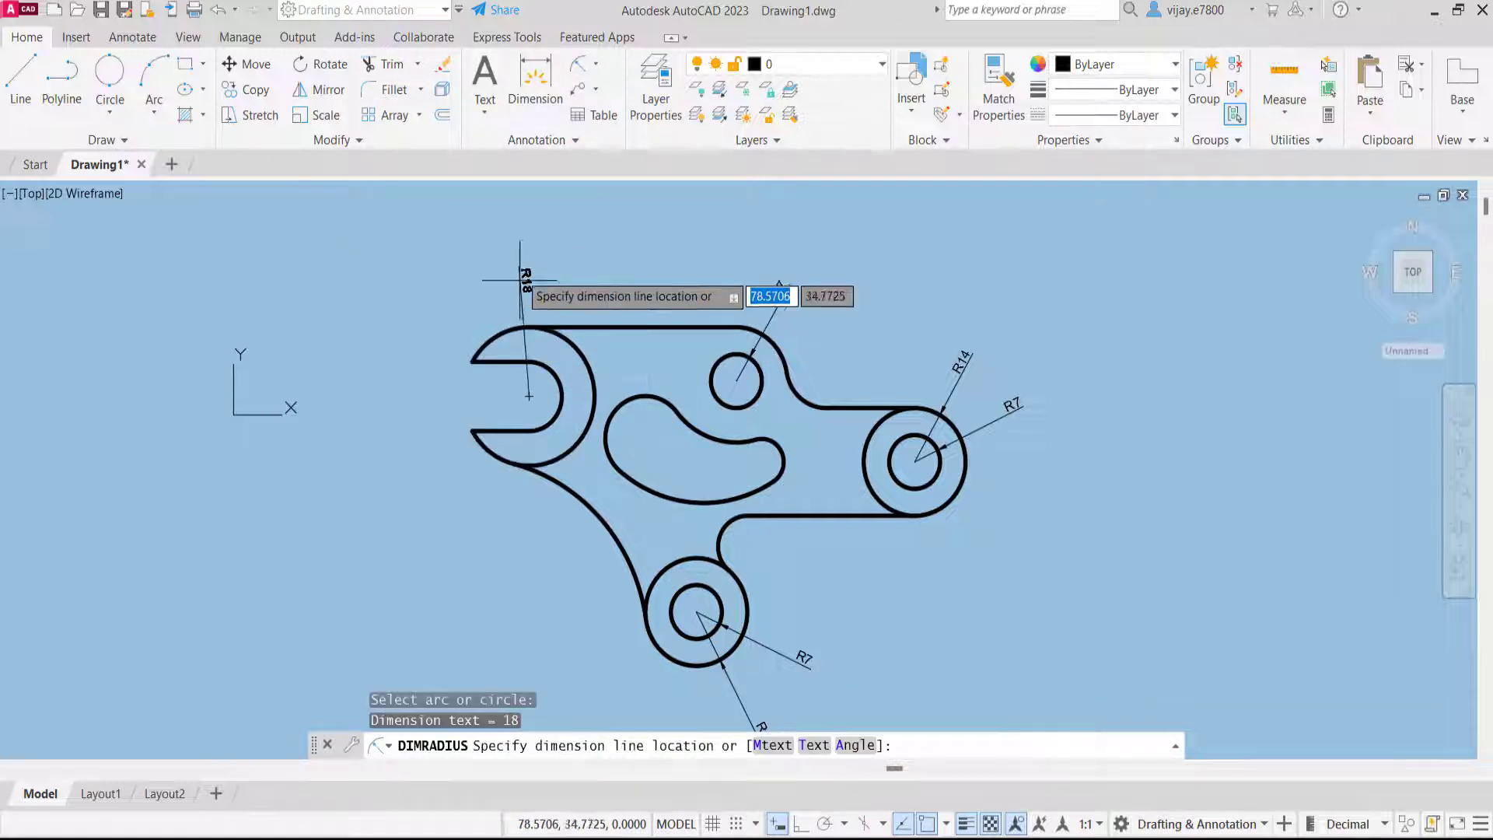
click(527, 249)
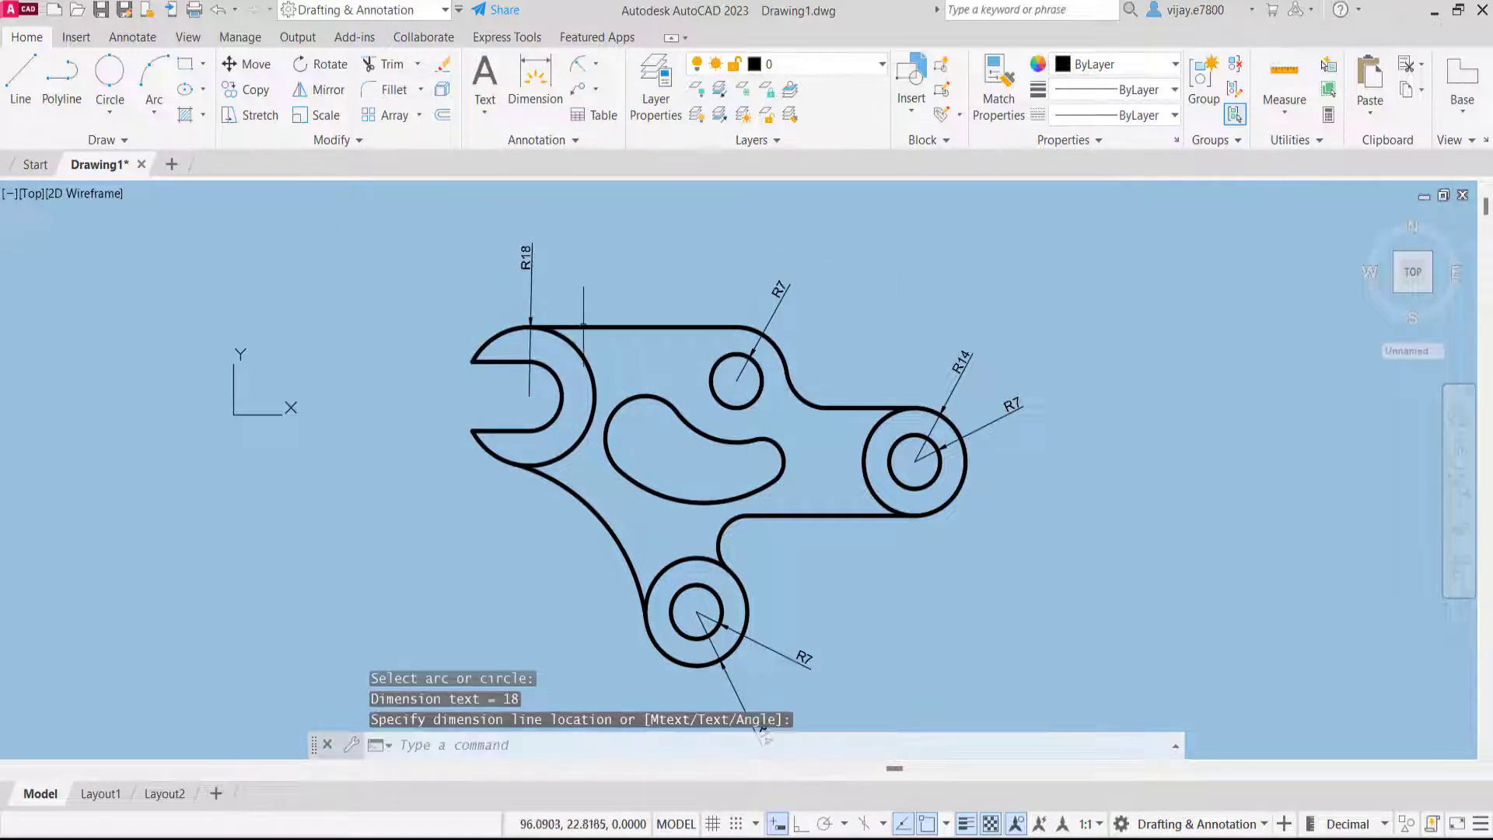
Add a radius dimension to the jaw's inner arc, placing its text above and right of the jaw
right_click(587, 297)
click(661, 308)
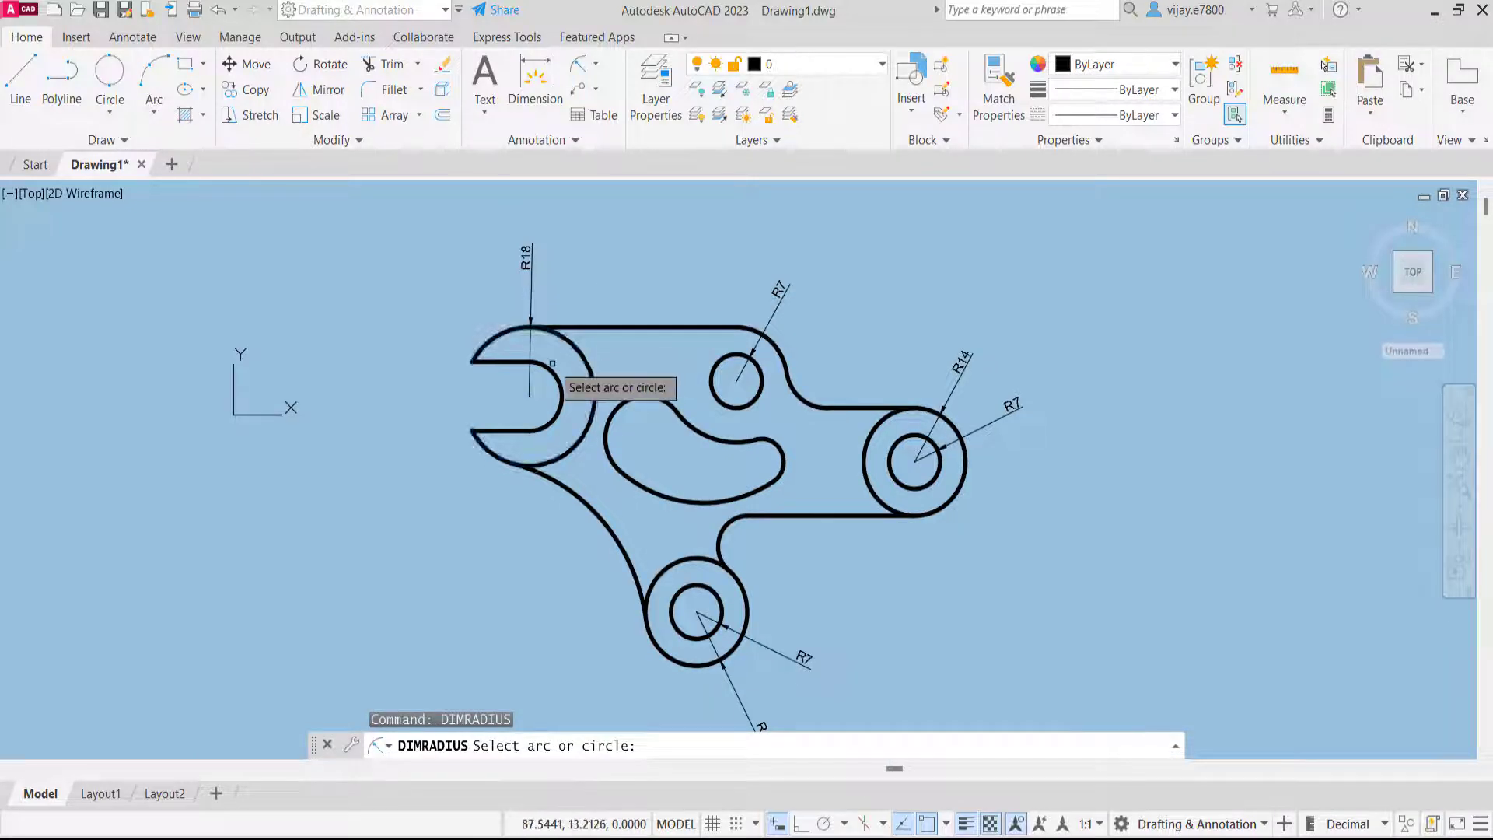
click(549, 366)
click(600, 266)
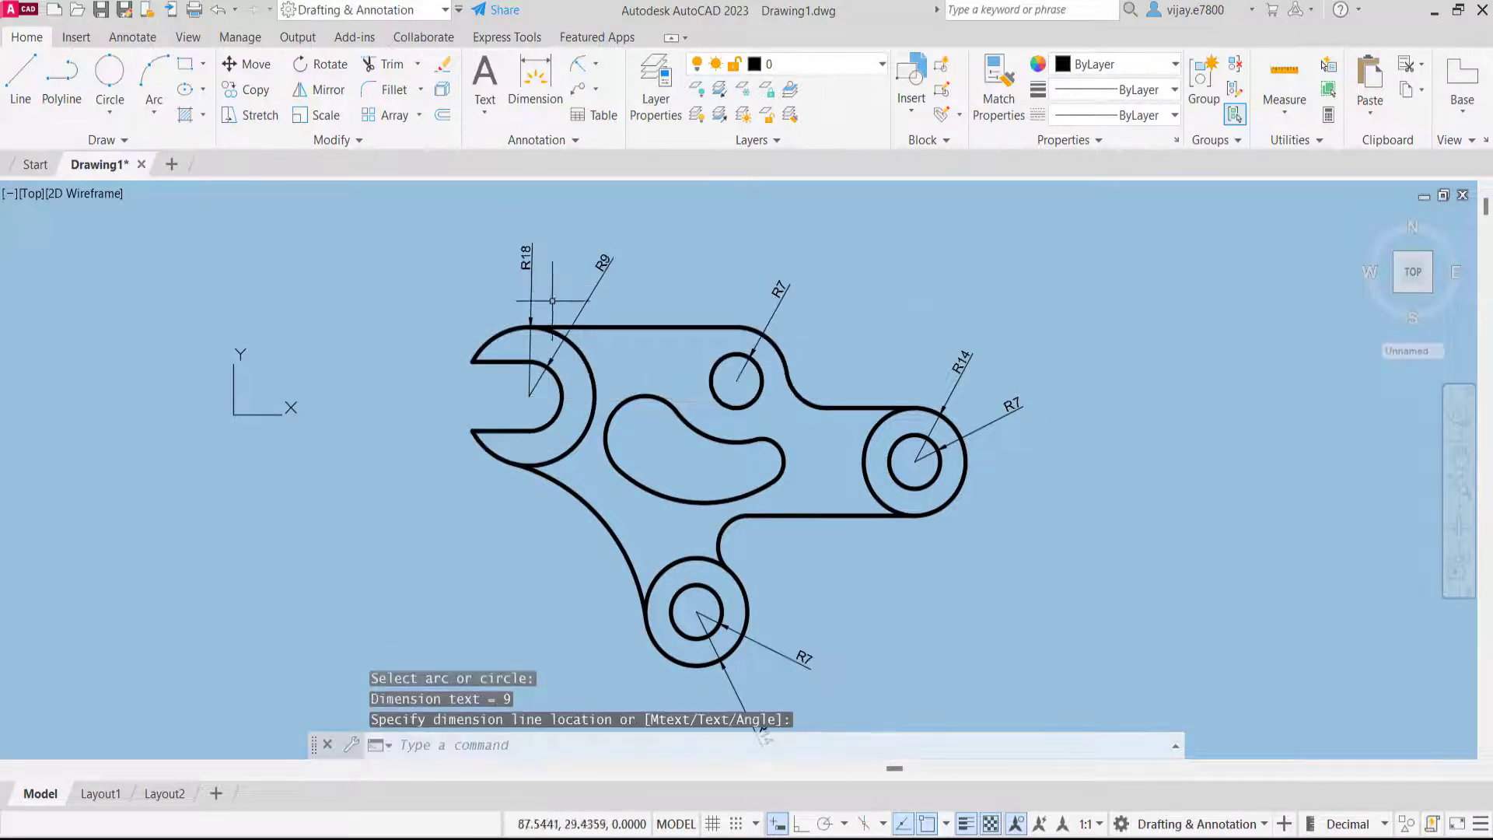
Add radius dimensions to the rounded left and right ends of the curved slot, placing both texts above the outline
right_click(381, 281)
click(436, 296)
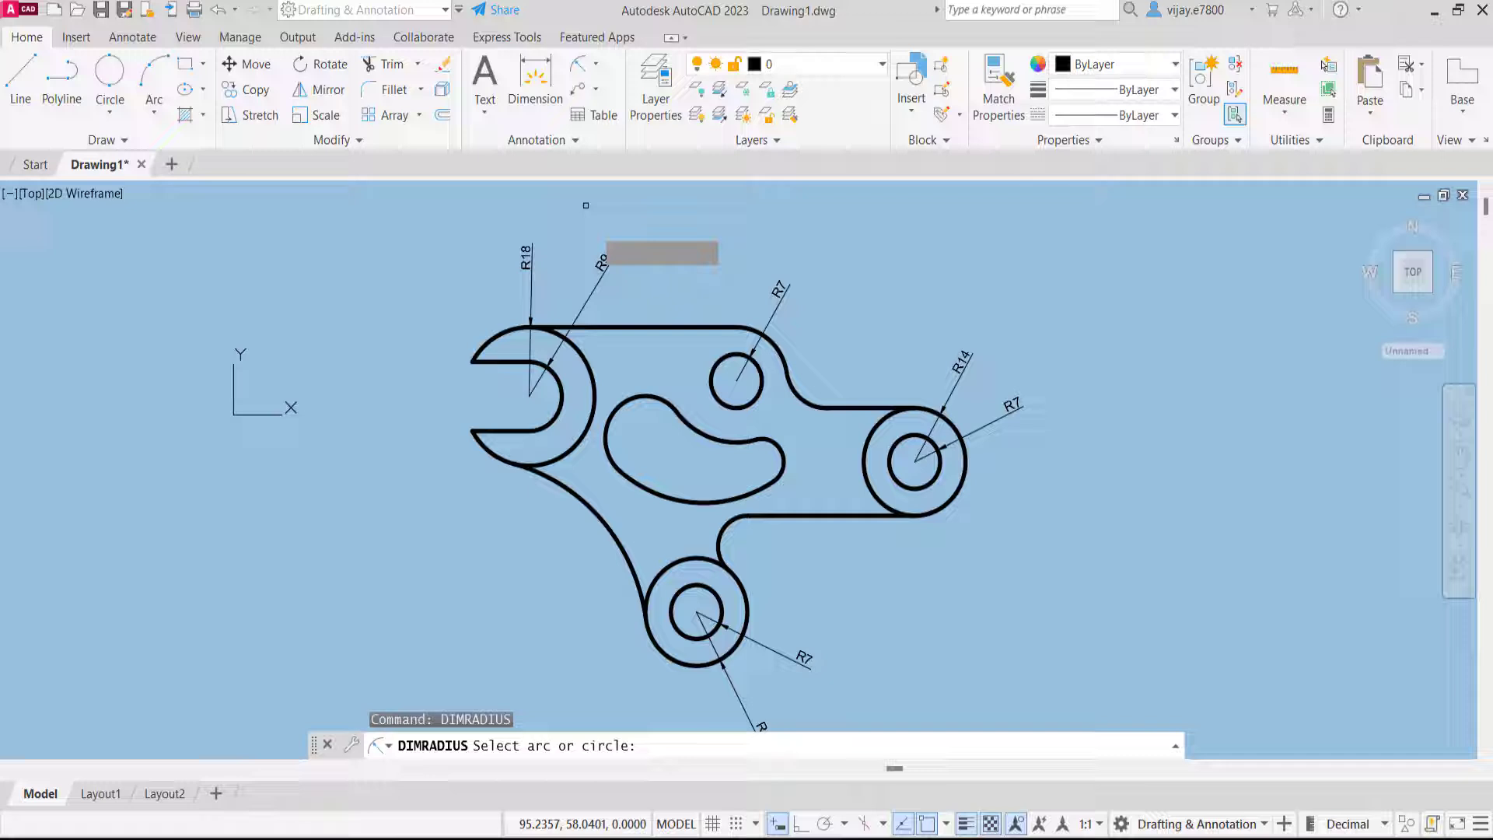
click(643, 398)
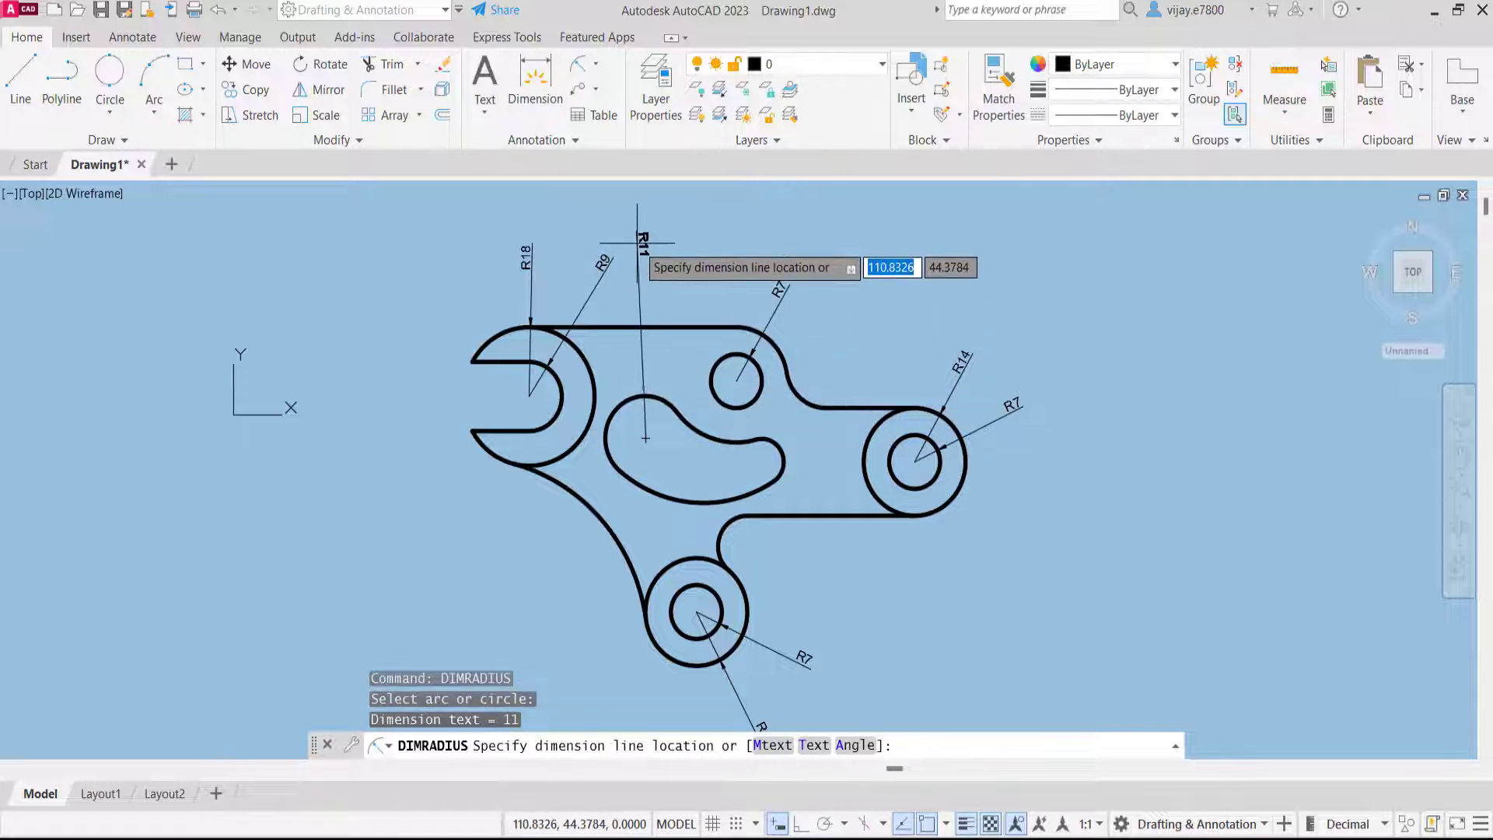
click(640, 236)
right_click(675, 278)
click(723, 289)
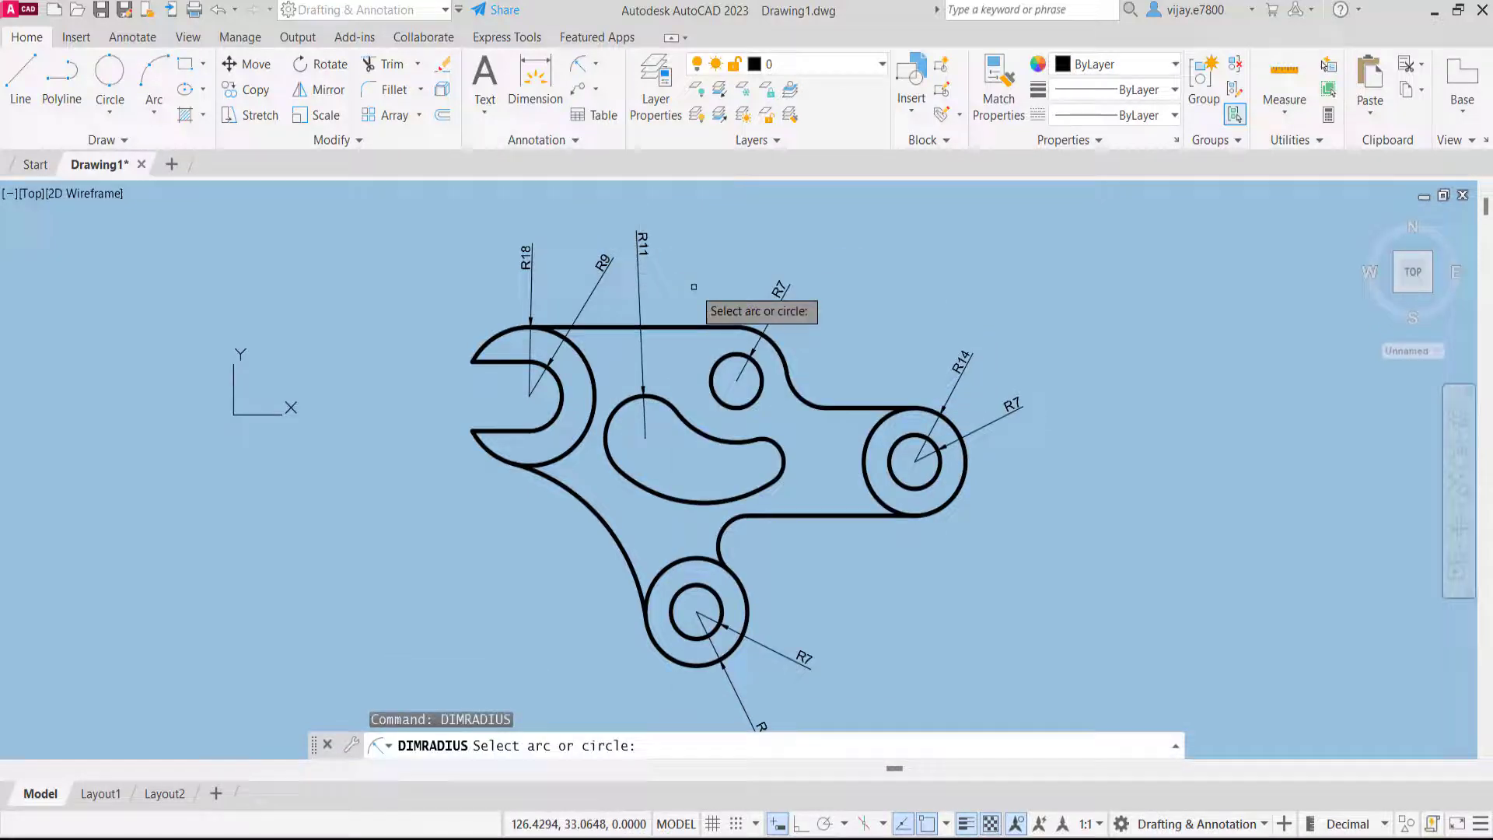
click(780, 465)
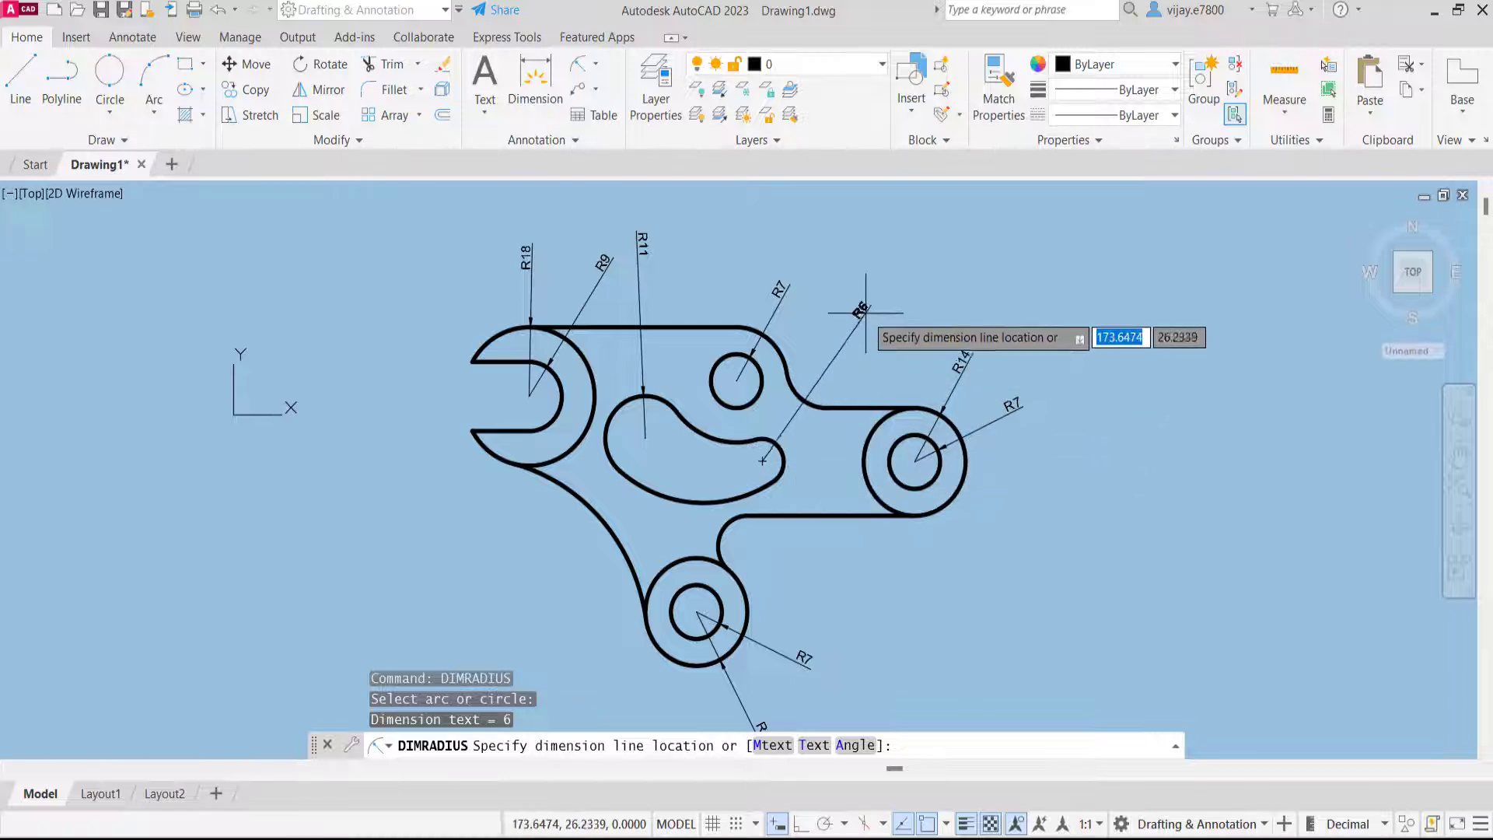
click(864, 309)
Add radius dimensions to the slot's long lower arc, with text below the body, and its upper concave arc, with text inside the slot
right_click(893, 618)
mouse_move(930, 246)
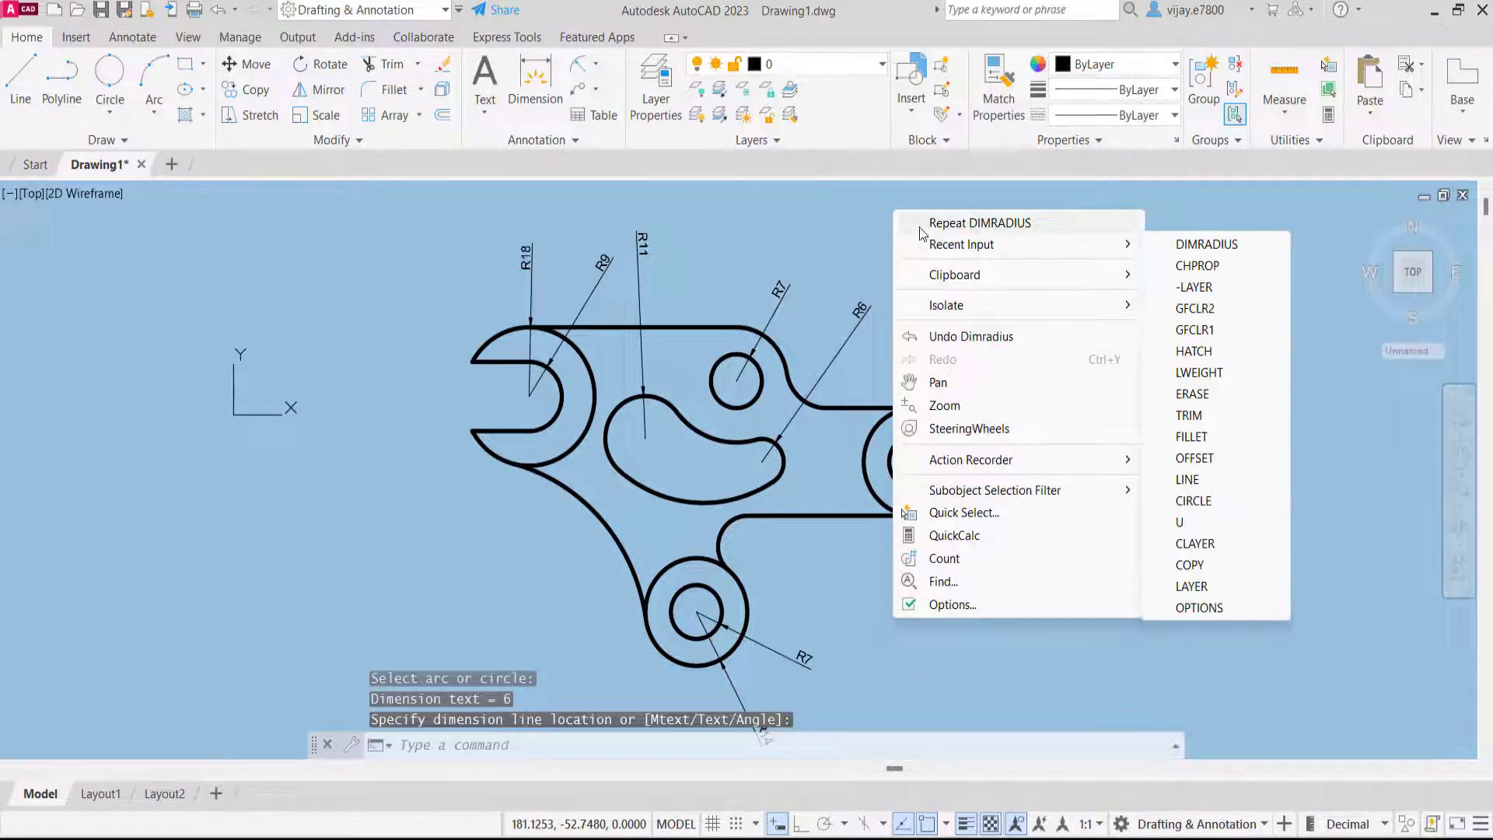
click(1185, 244)
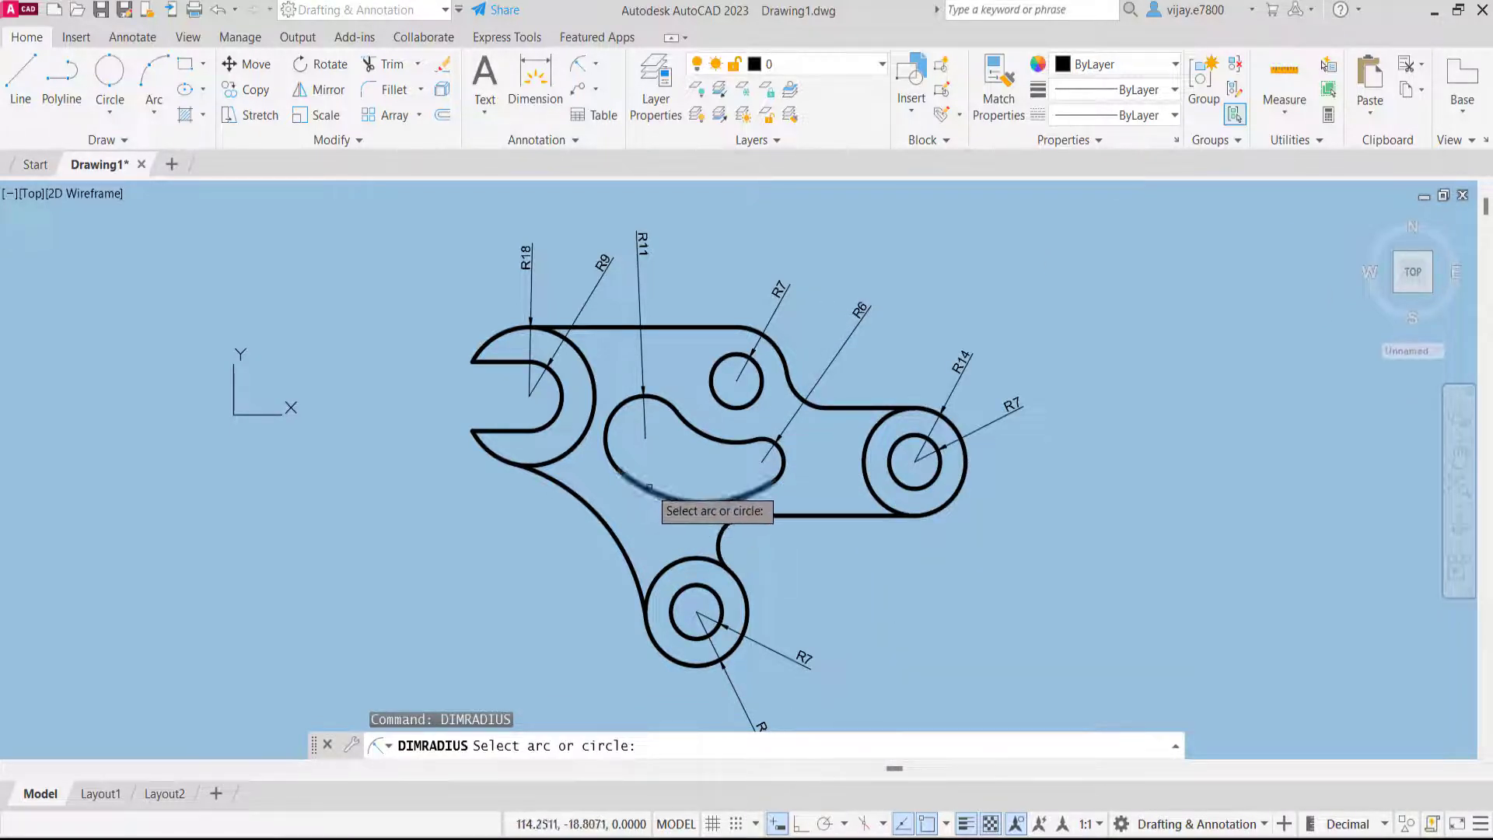
click(649, 488)
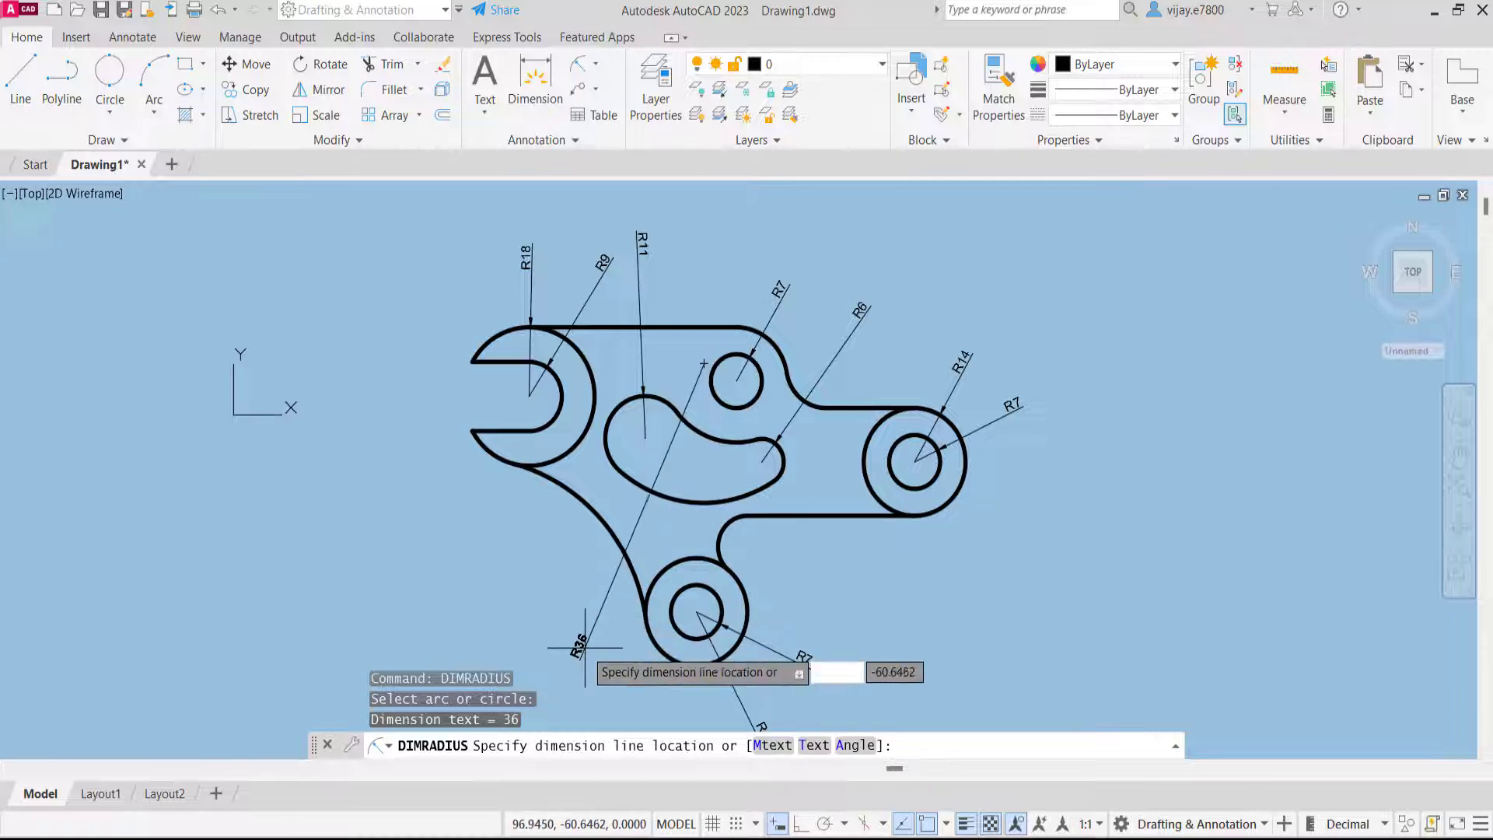
click(584, 647)
right_click(729, 290)
click(739, 299)
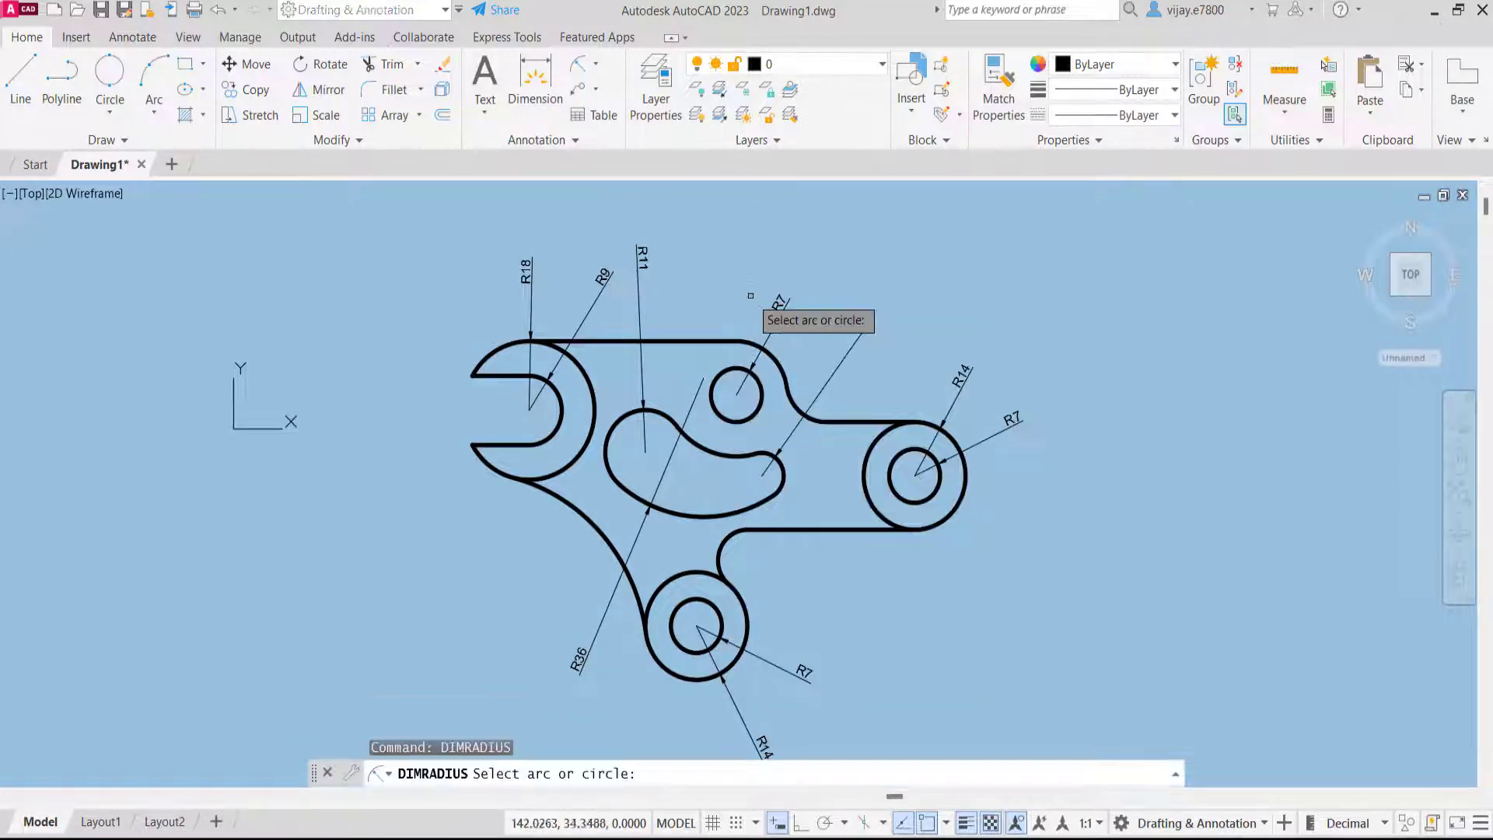
click(705, 451)
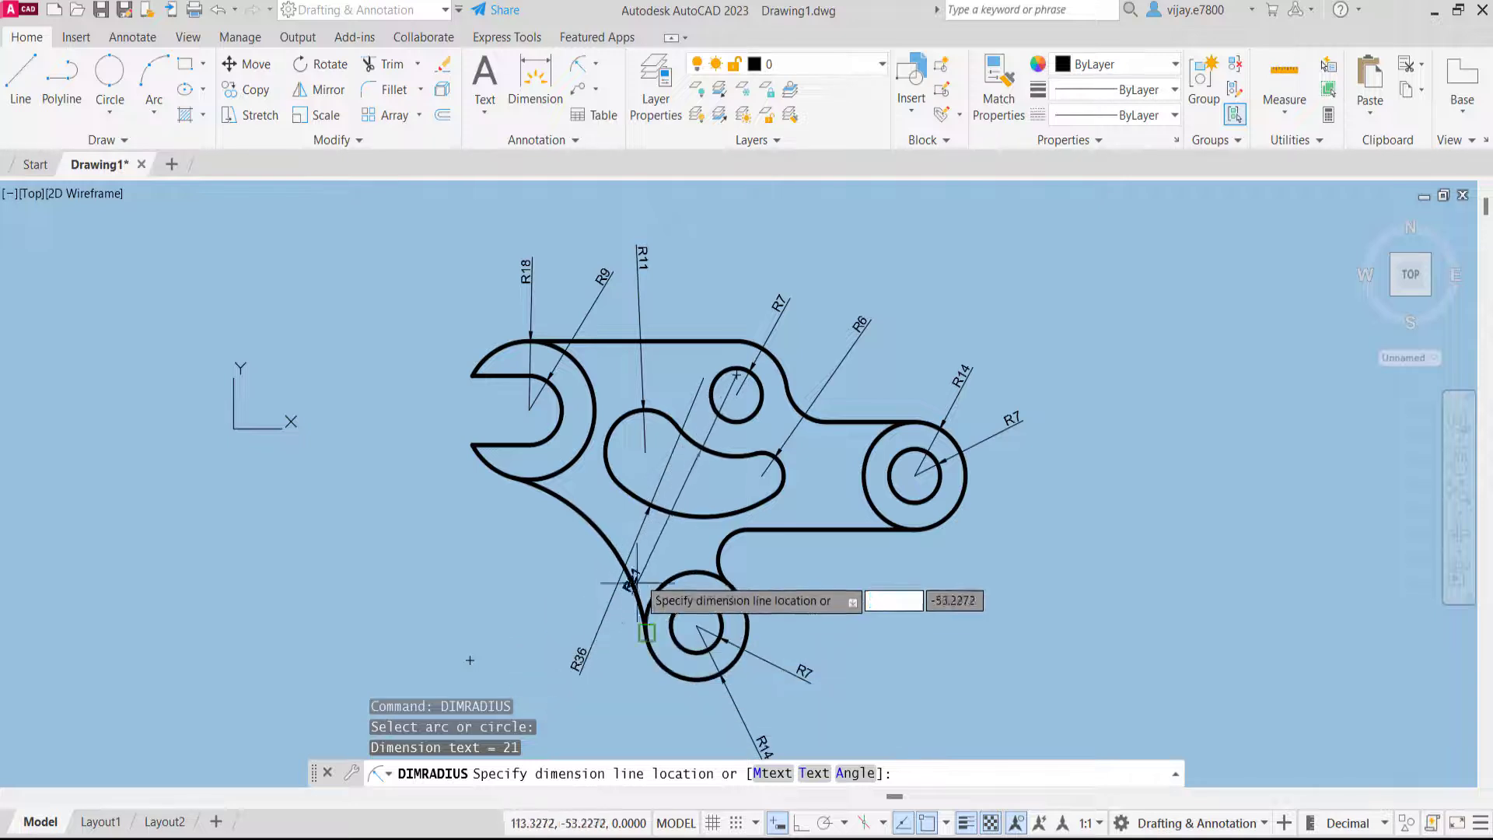
click(683, 495)
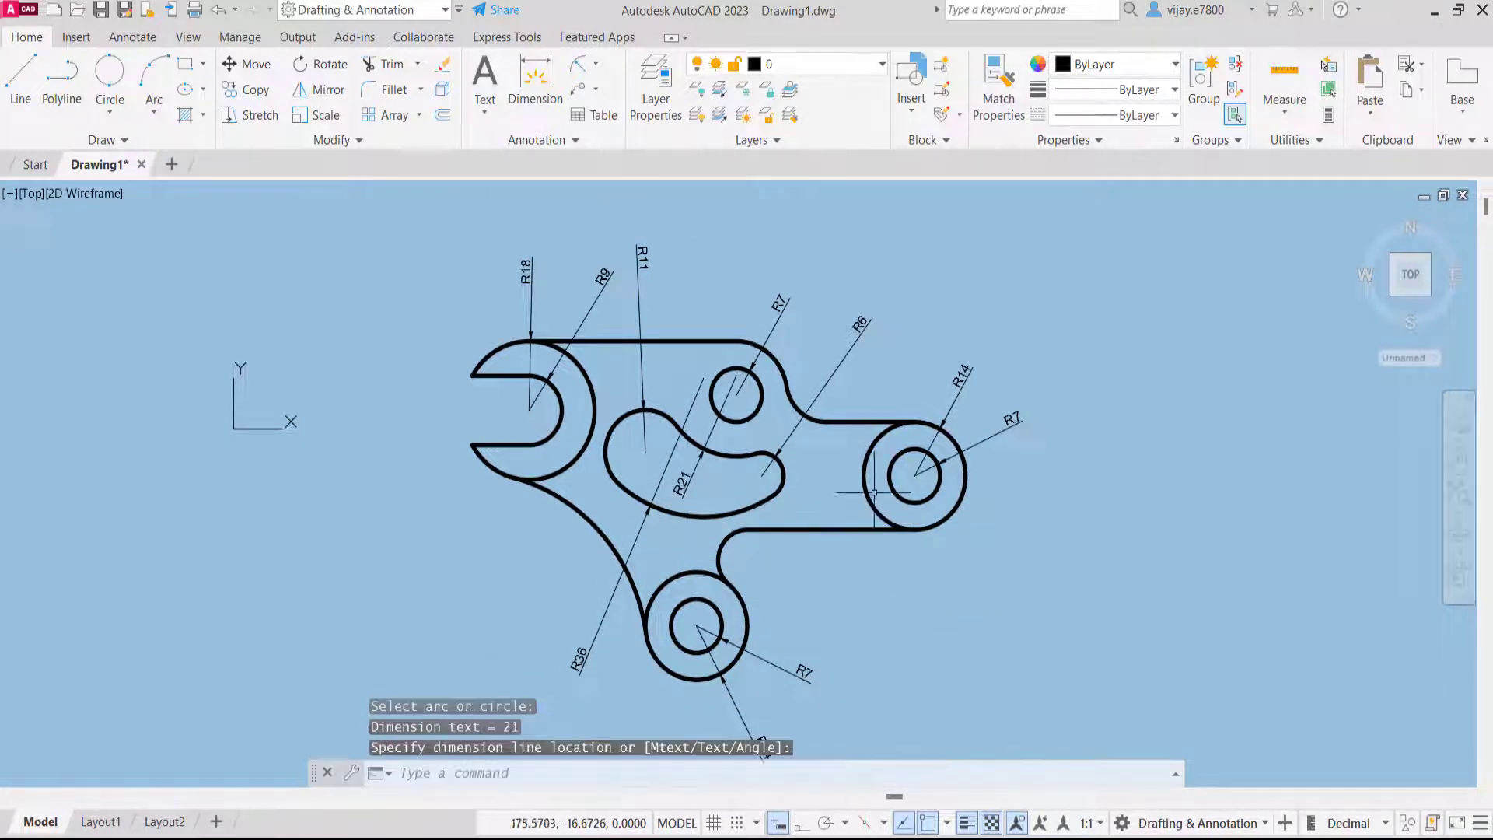
Add a radius dimension to the small fillet between the lower ring and the right arm, with its text just outside the outline
right_click(829, 603)
click(894, 209)
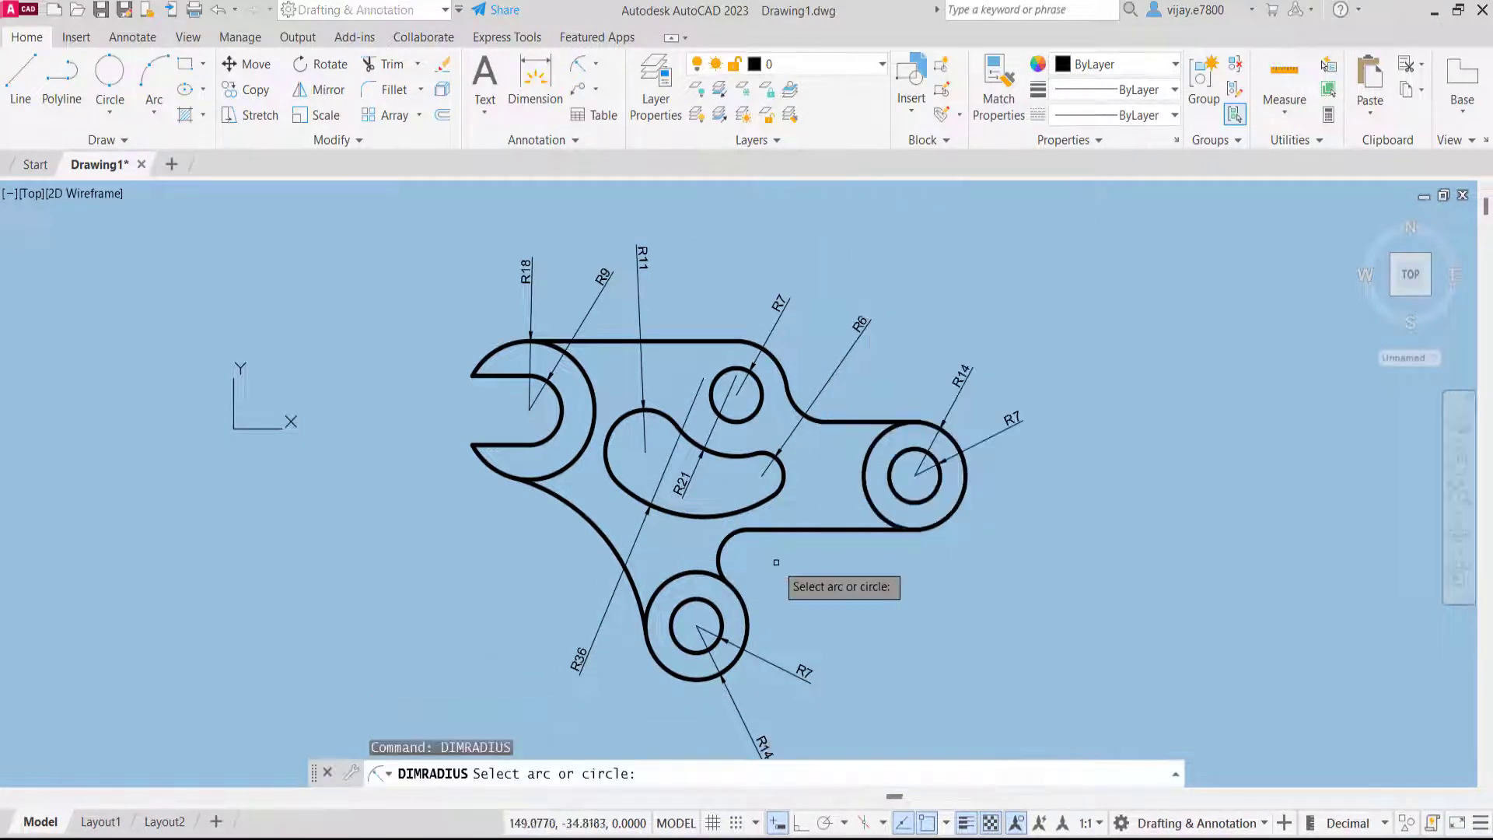
click(726, 548)
click(746, 552)
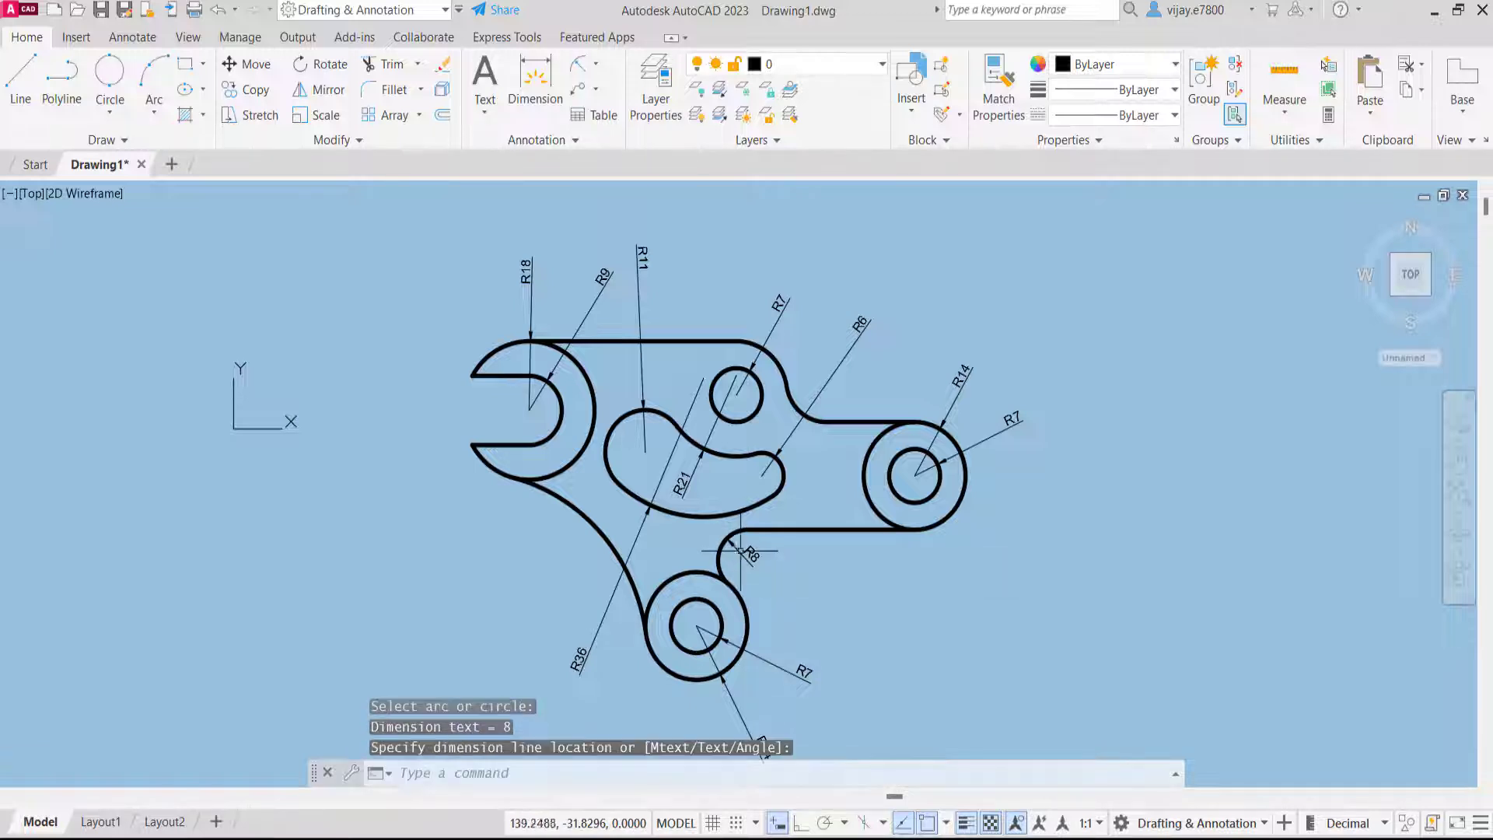
right_click(923, 610)
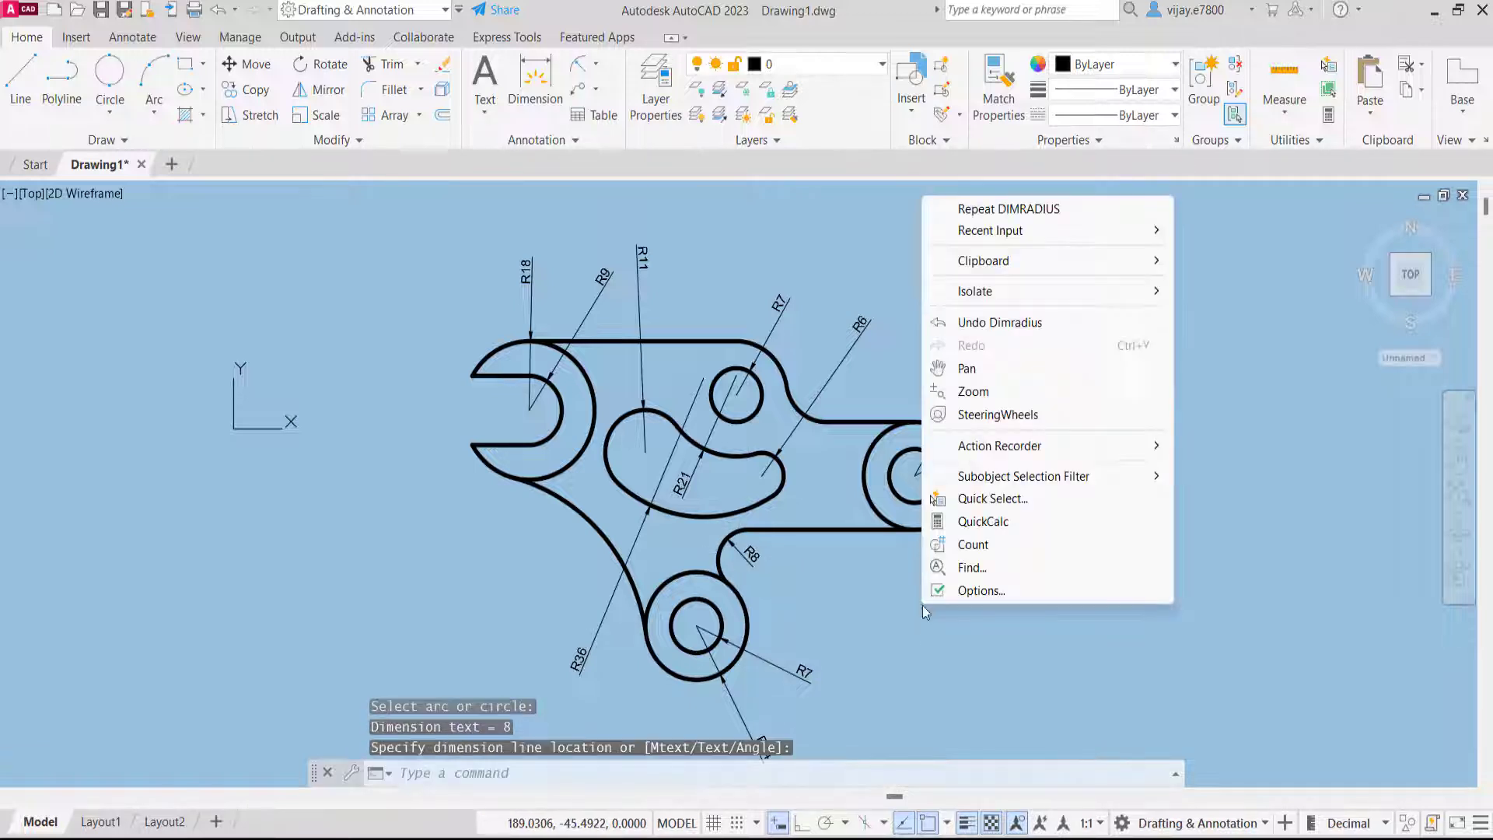
click(939, 210)
key(Escape)
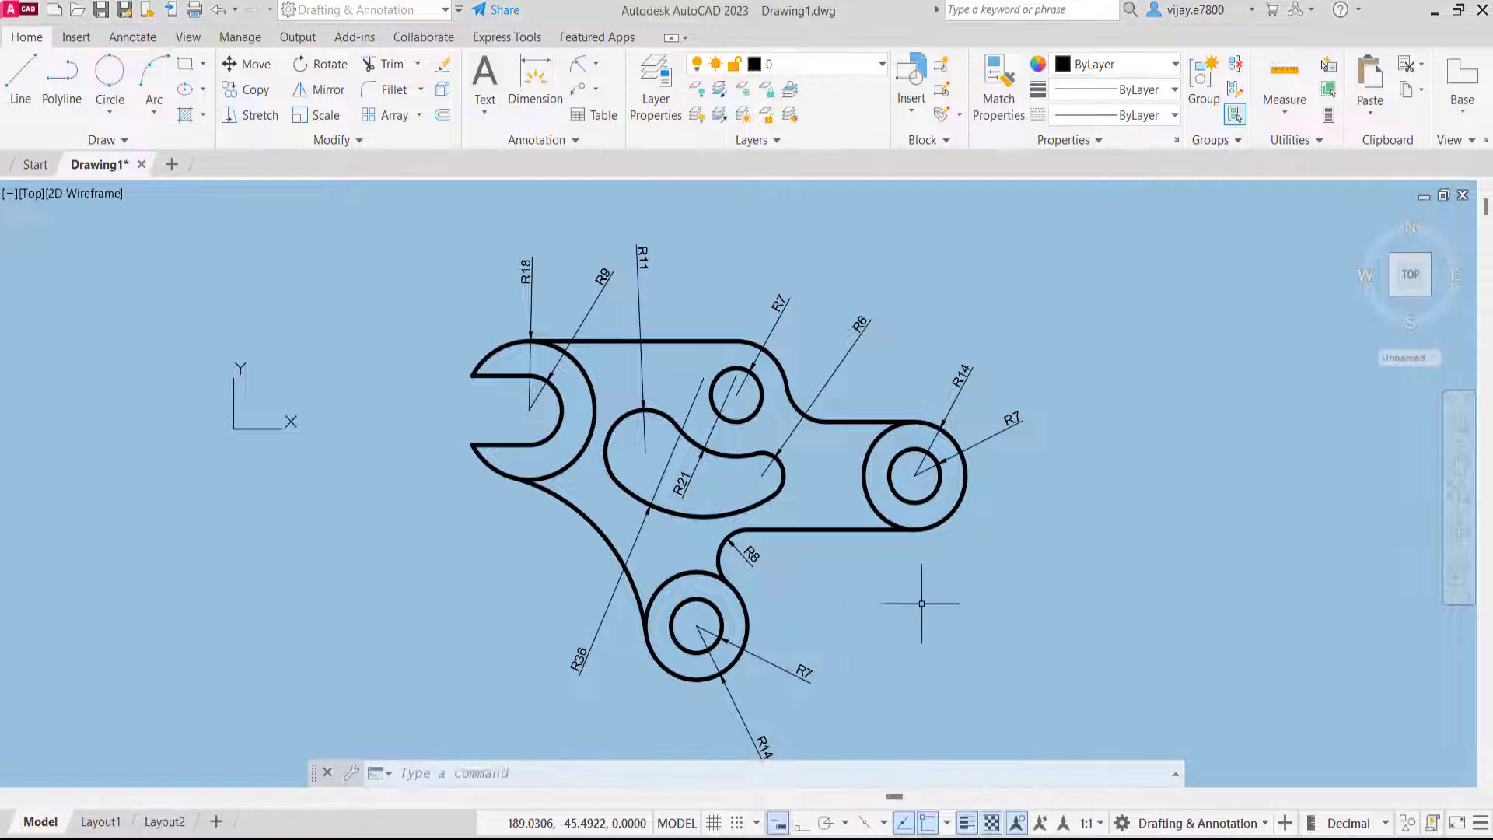
Add a radius dimension to the large concave arc joining the jaw and the lower ring, placing its text below left of the part
right_click(905, 637)
click(979, 238)
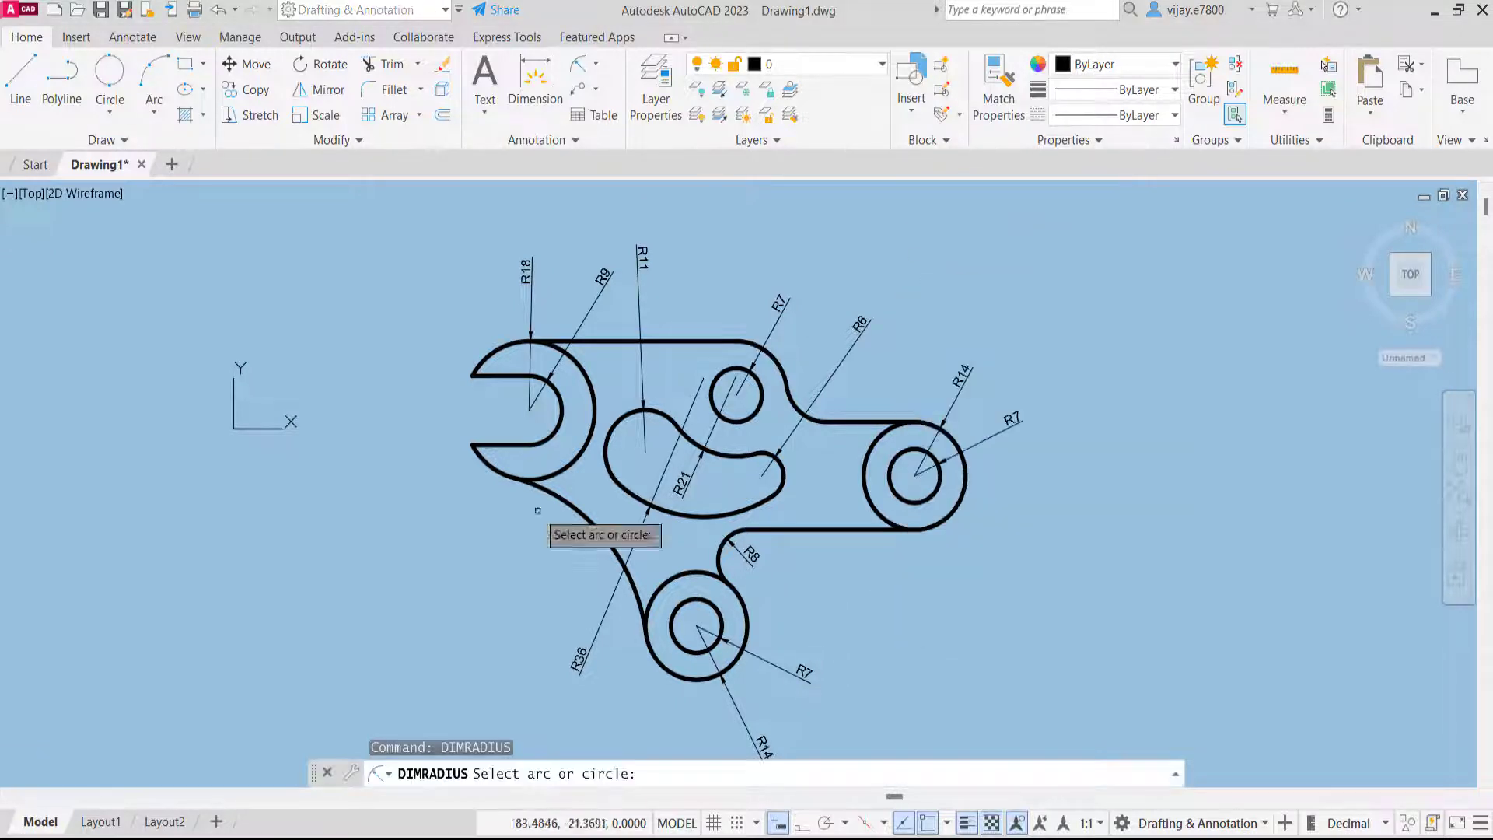
click(573, 512)
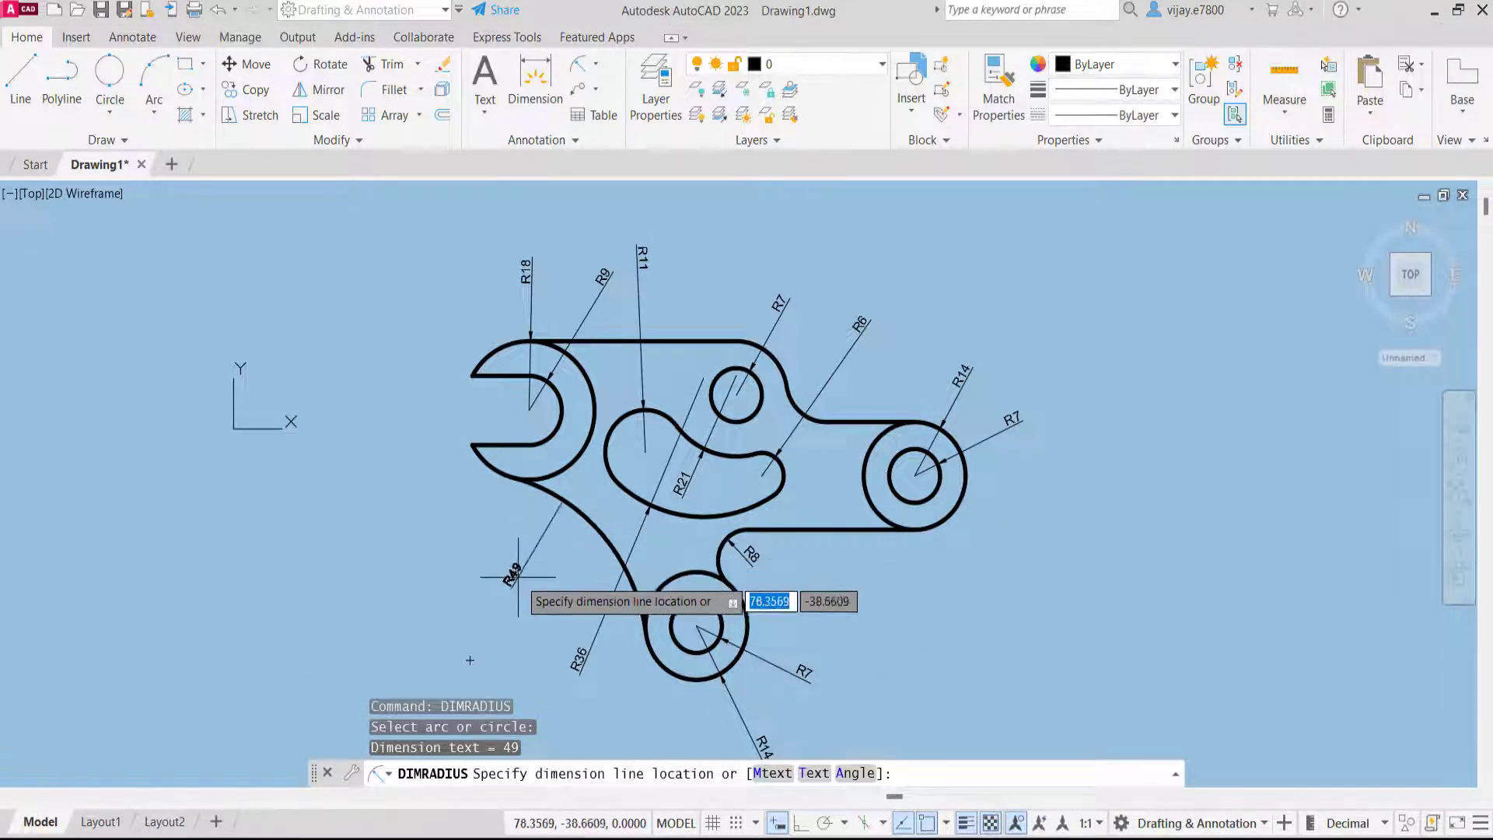
click(487, 633)
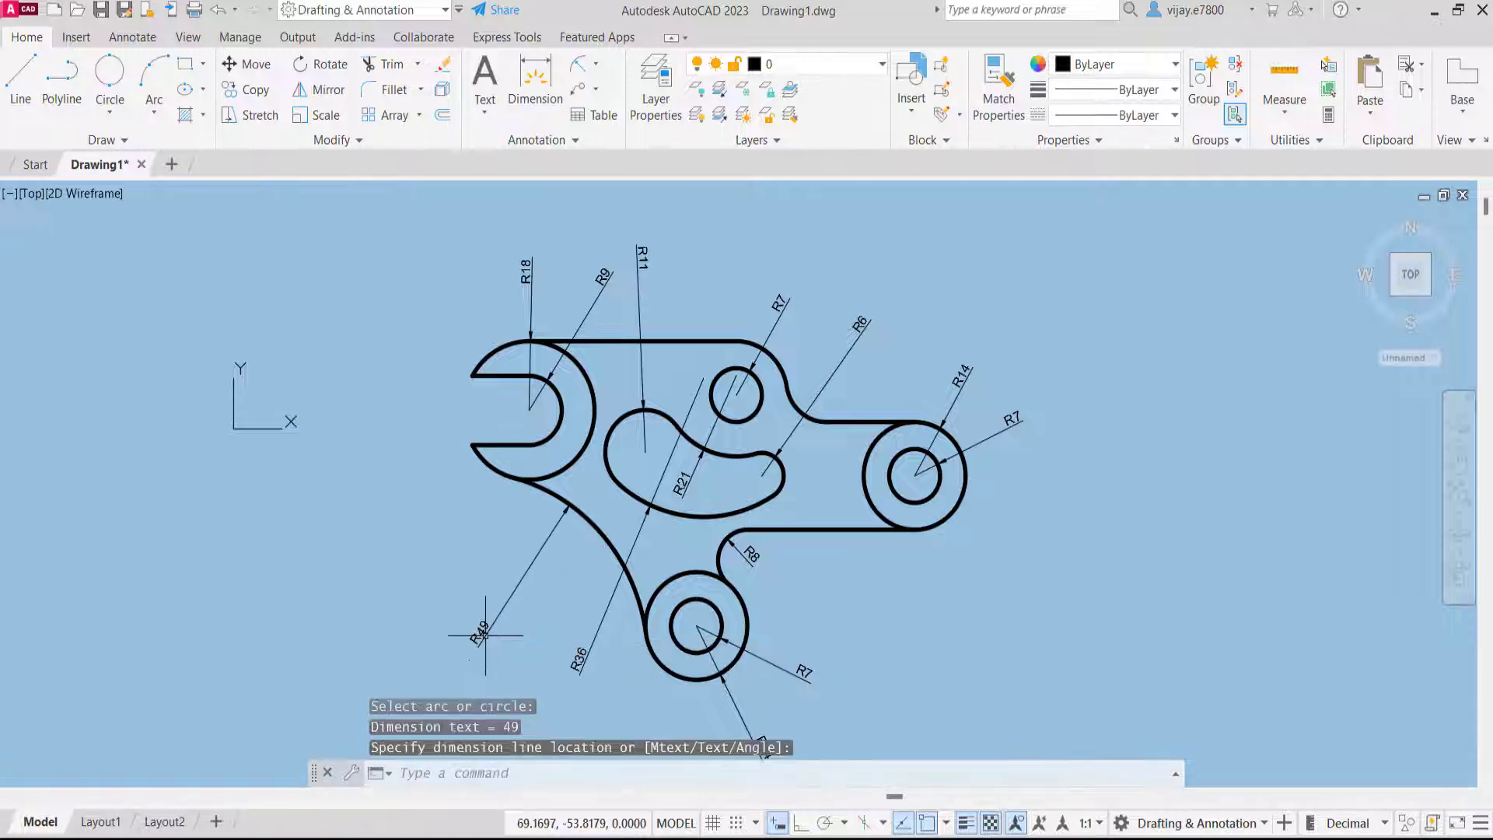
Try an aligned dimension from the jaw's centre down to the lower ring's centre level, placed far left of the part
right_click(323, 554)
click(422, 161)
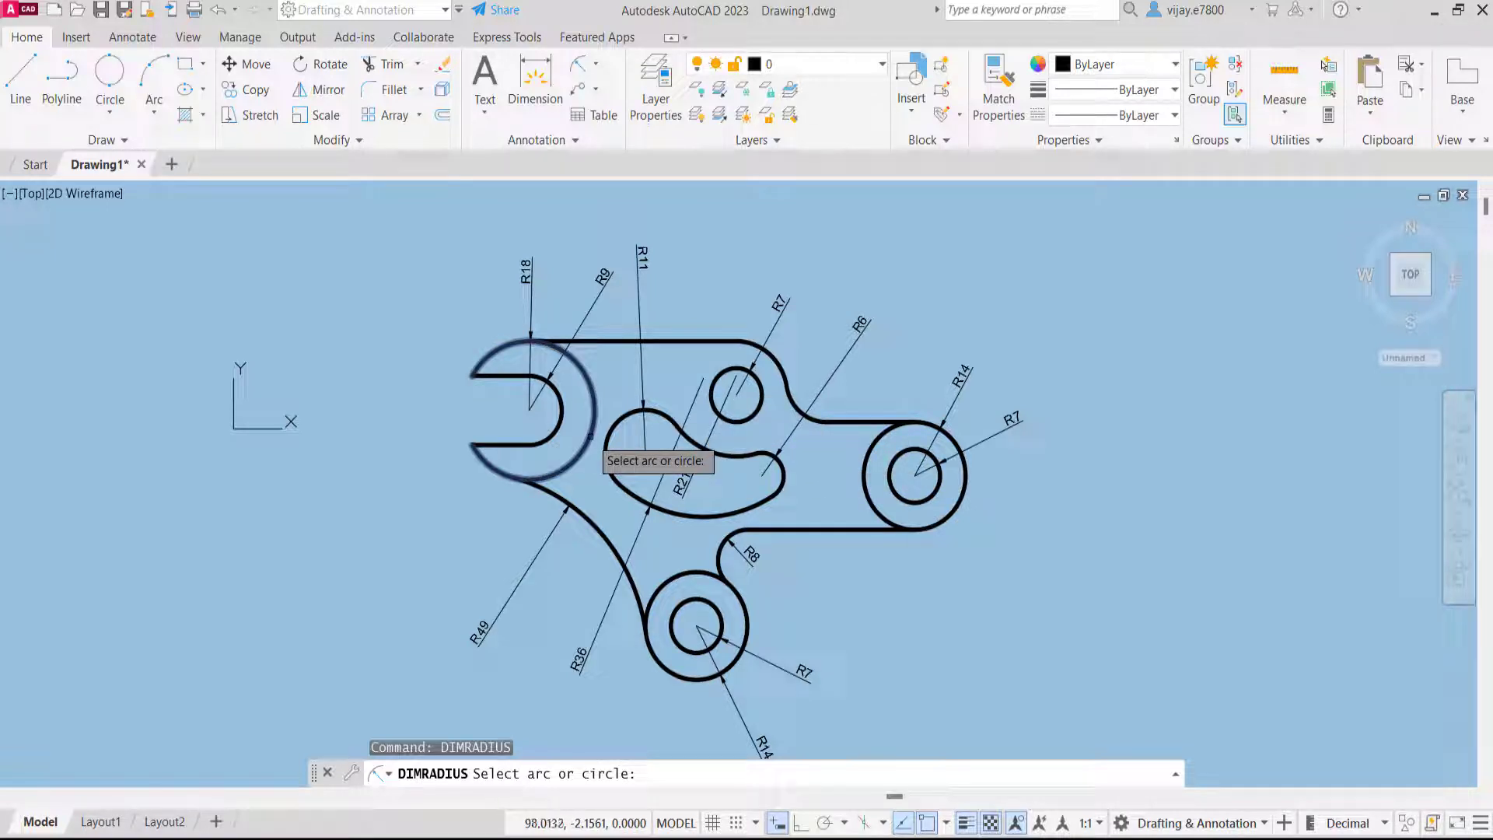
click(596, 66)
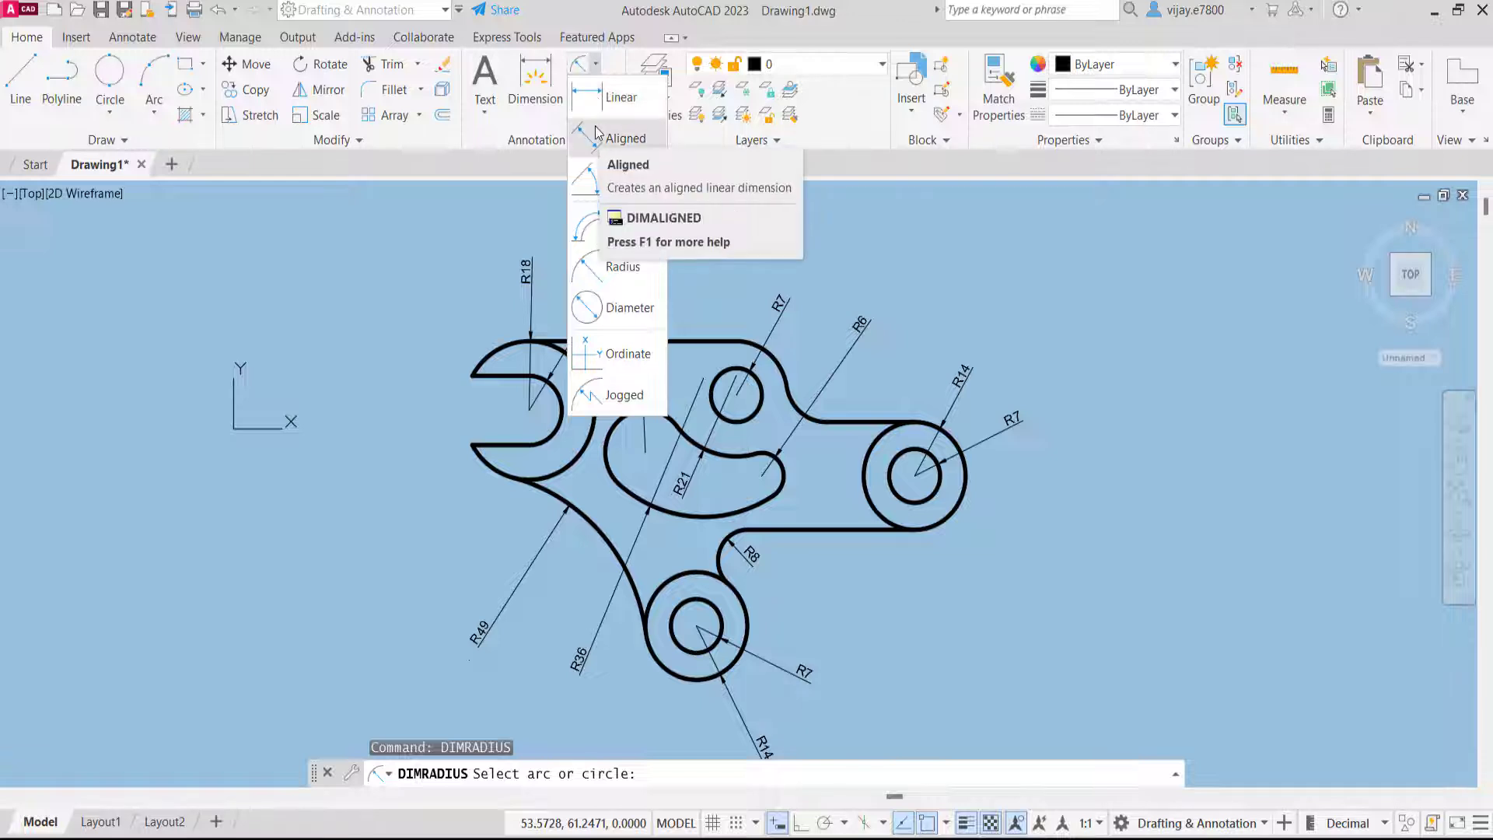
click(626, 138)
click(528, 411)
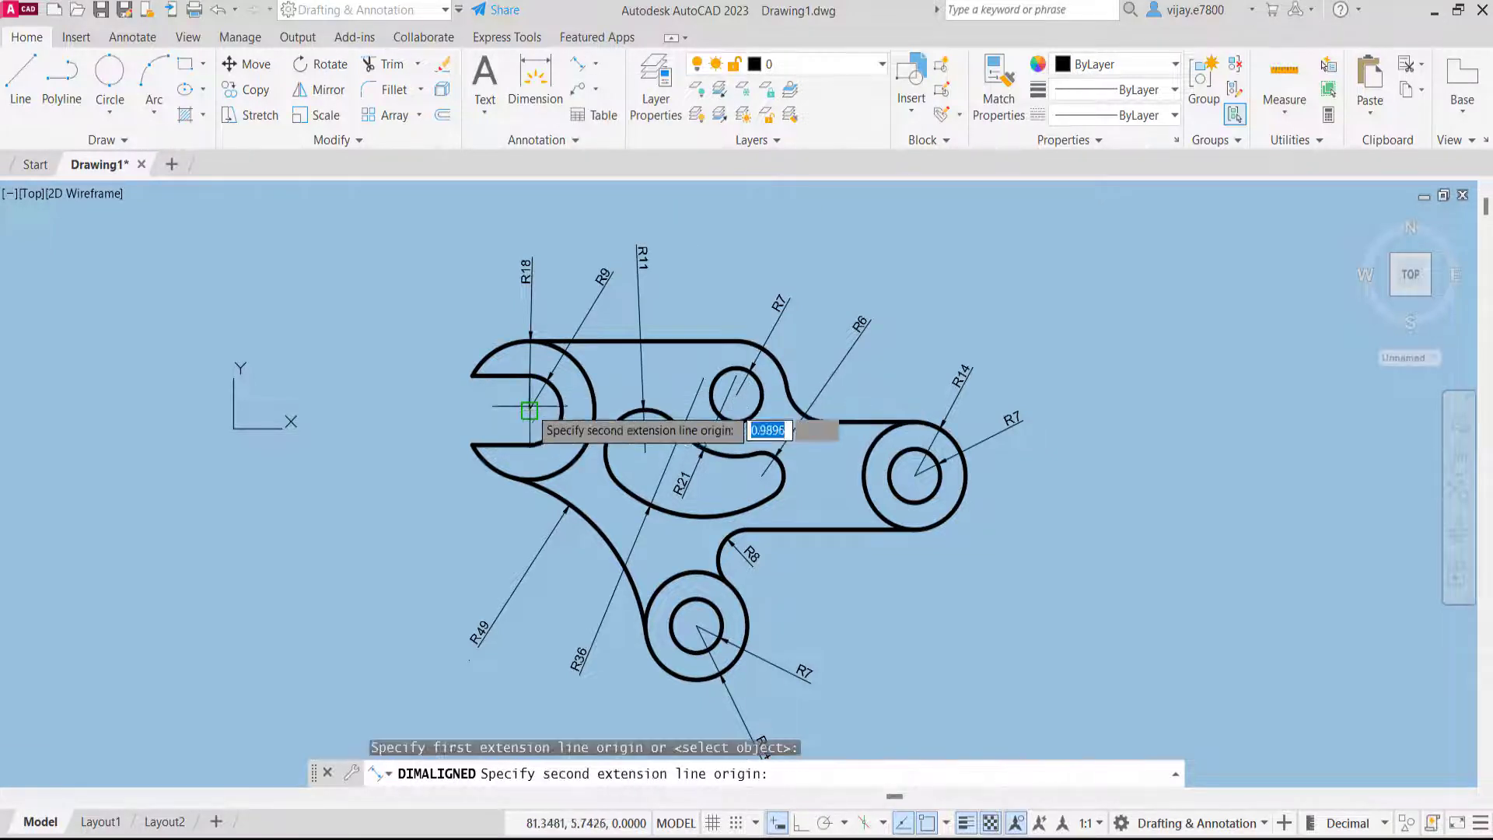
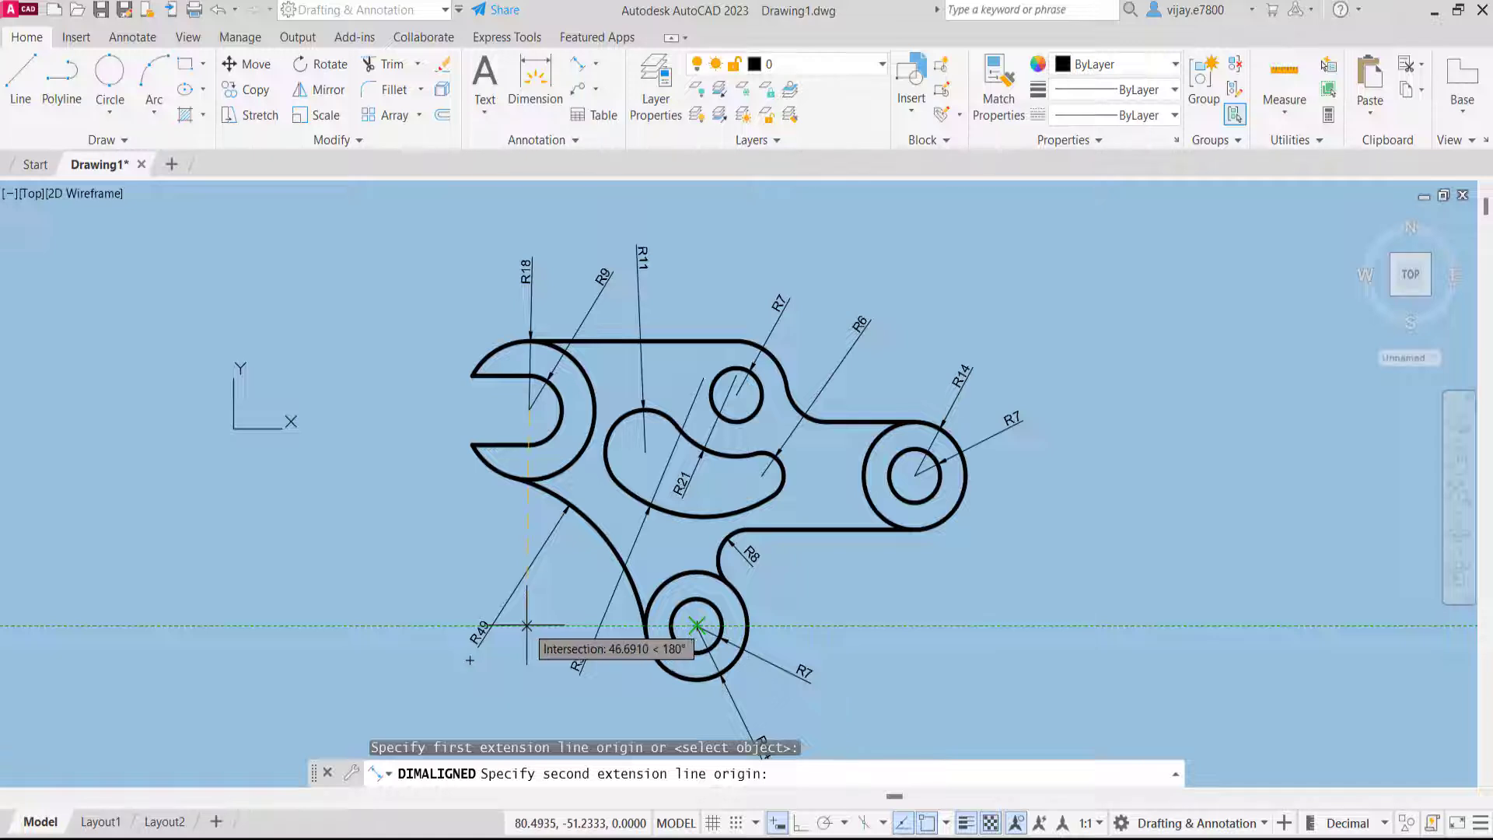
click(527, 624)
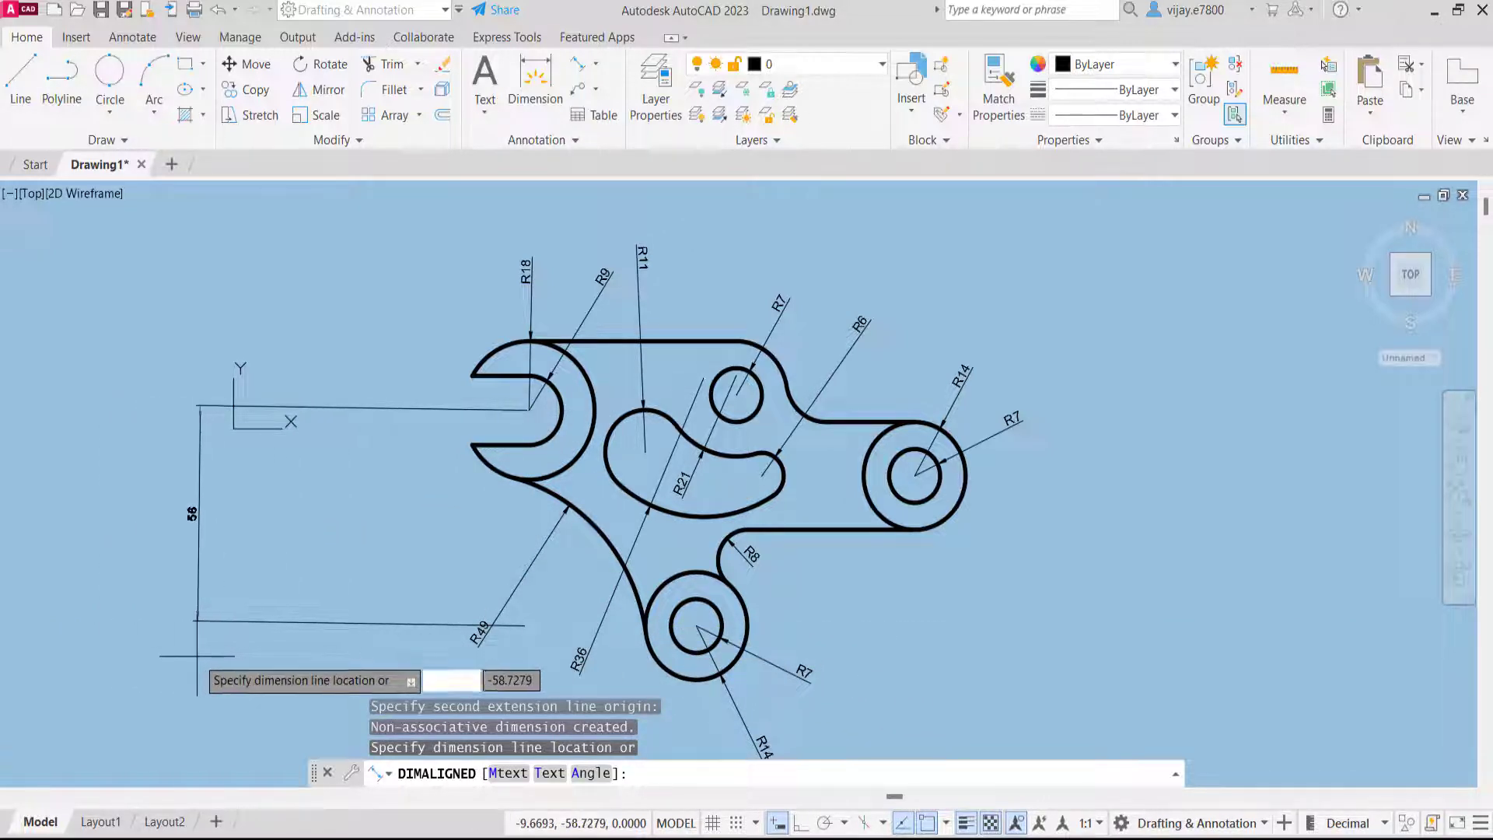
click(166, 665)
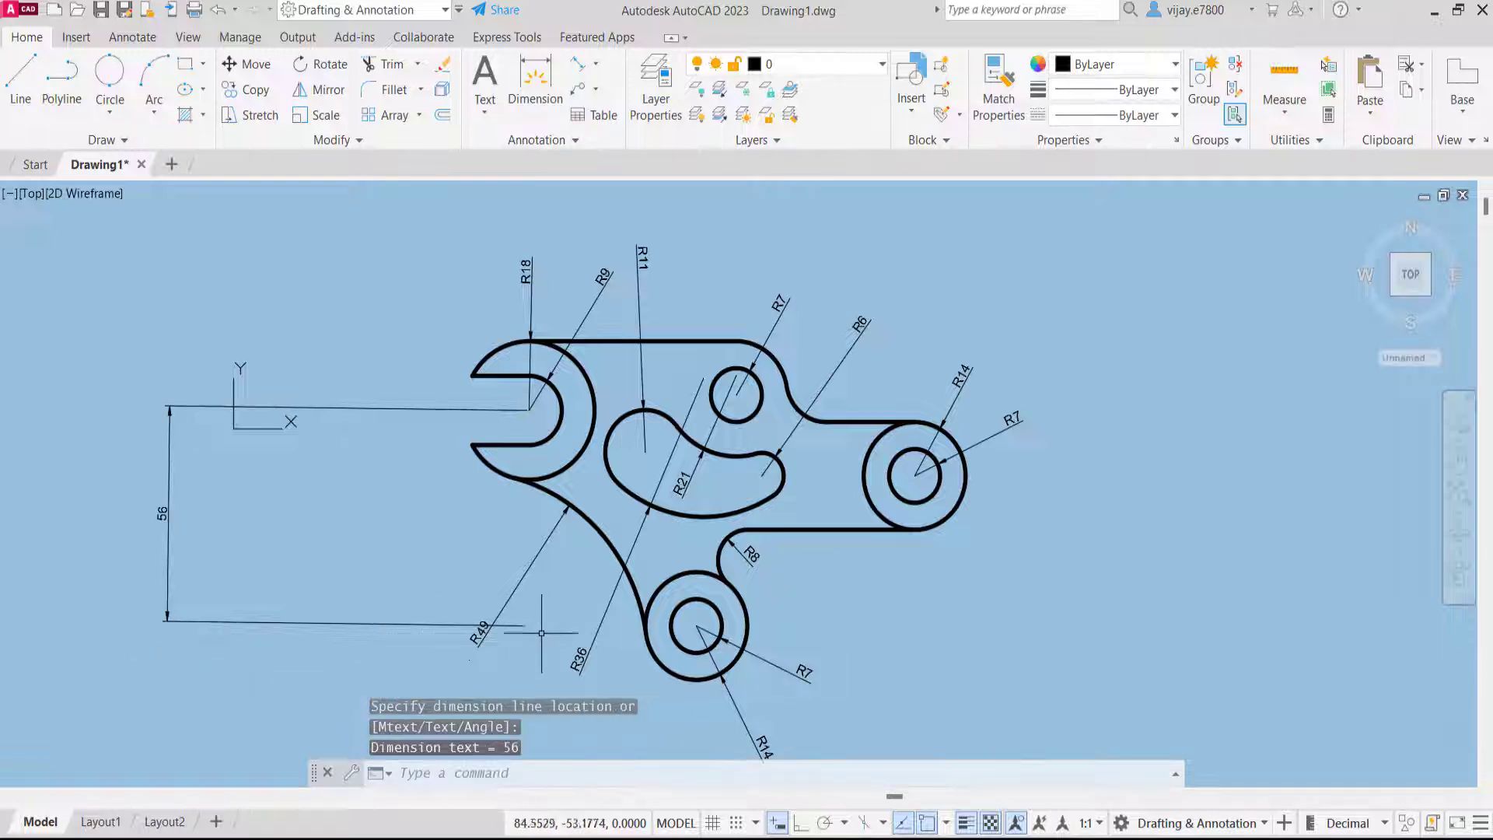
Try to straighten the slanted aligned dimension by stretching its lower extension line origin
click(520, 625)
click(526, 625)
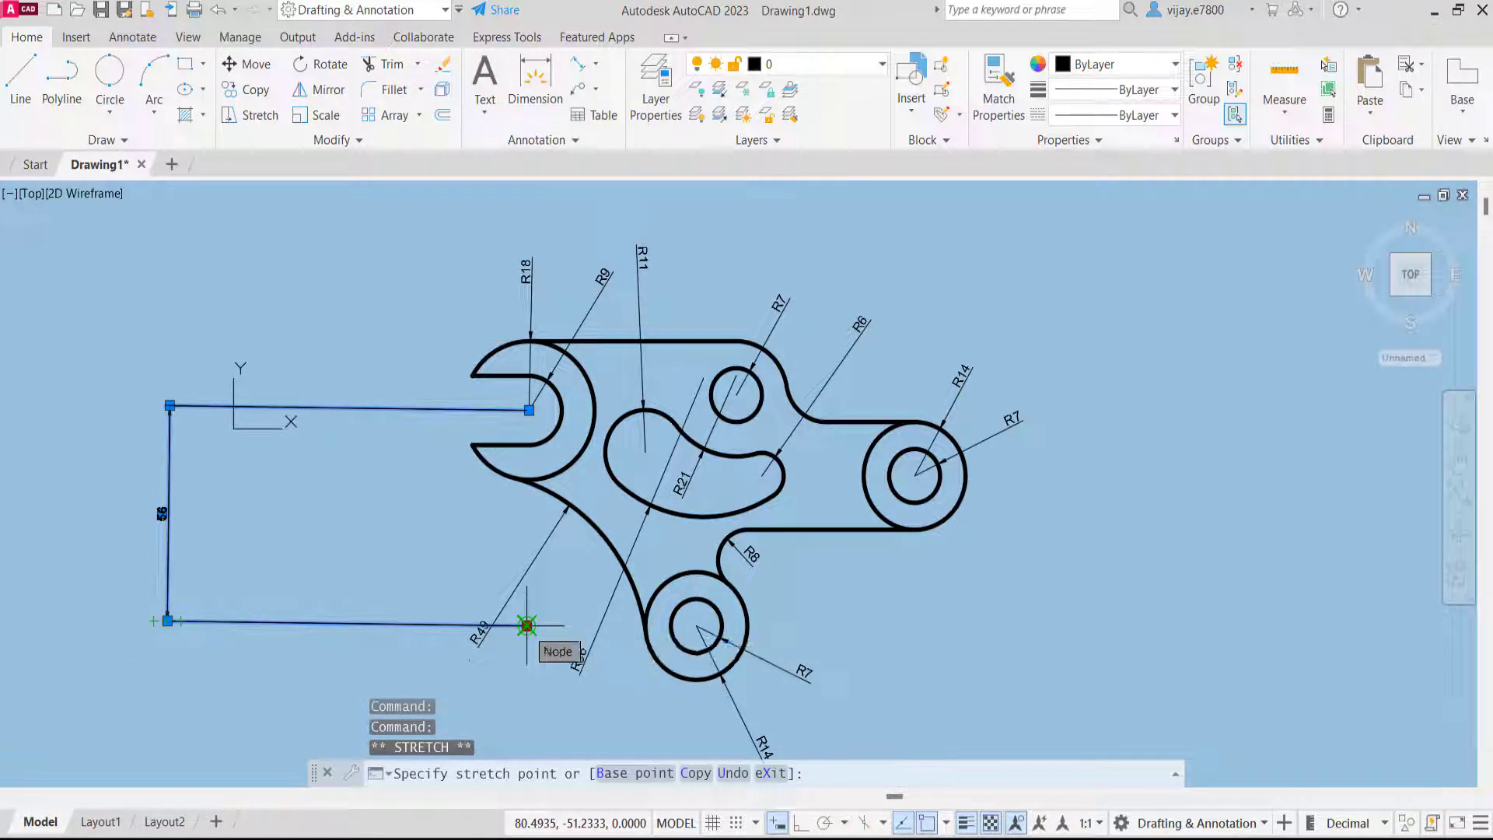
click(527, 625)
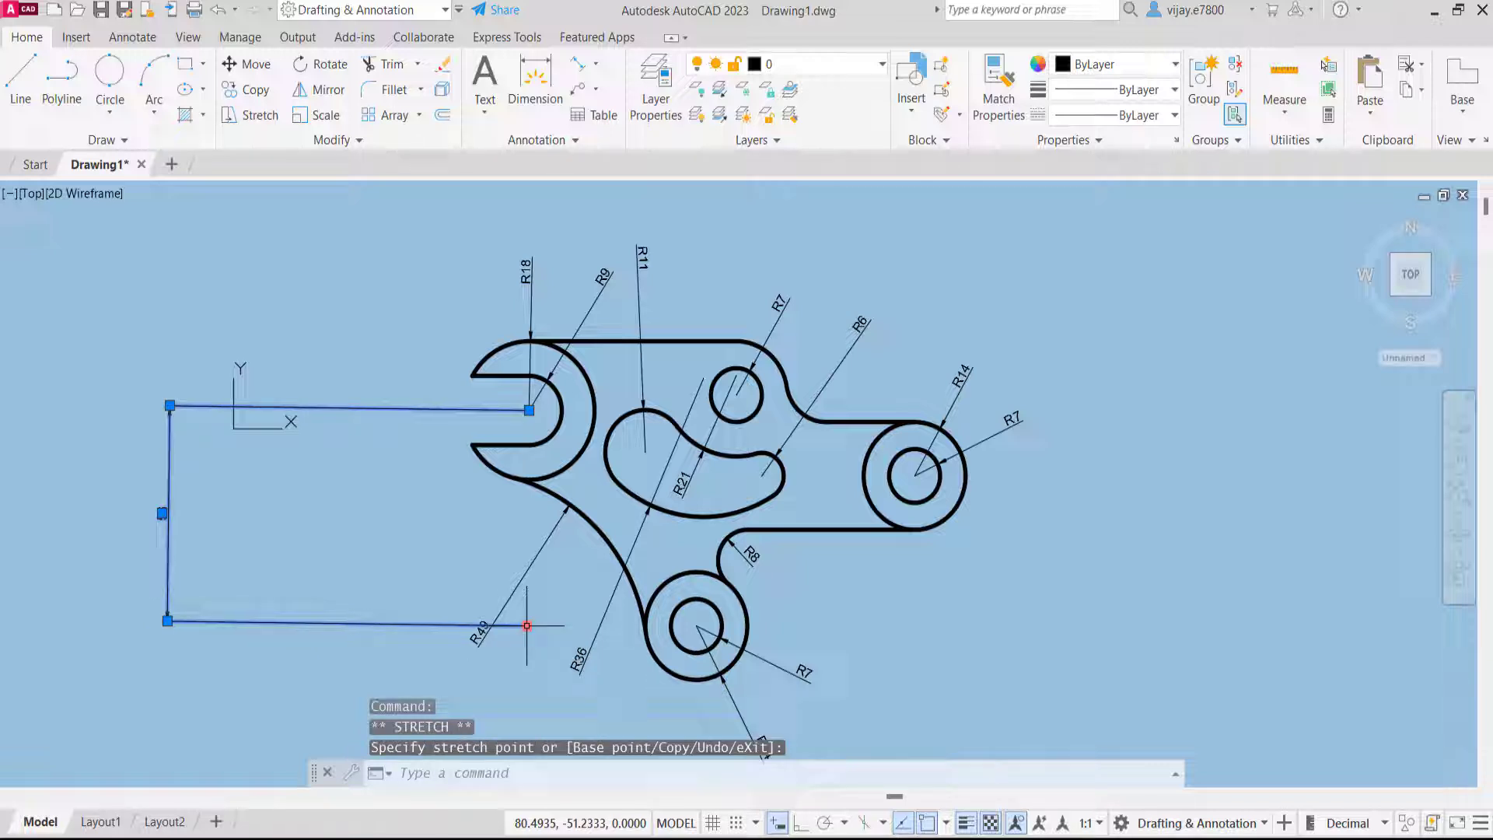
click(528, 667)
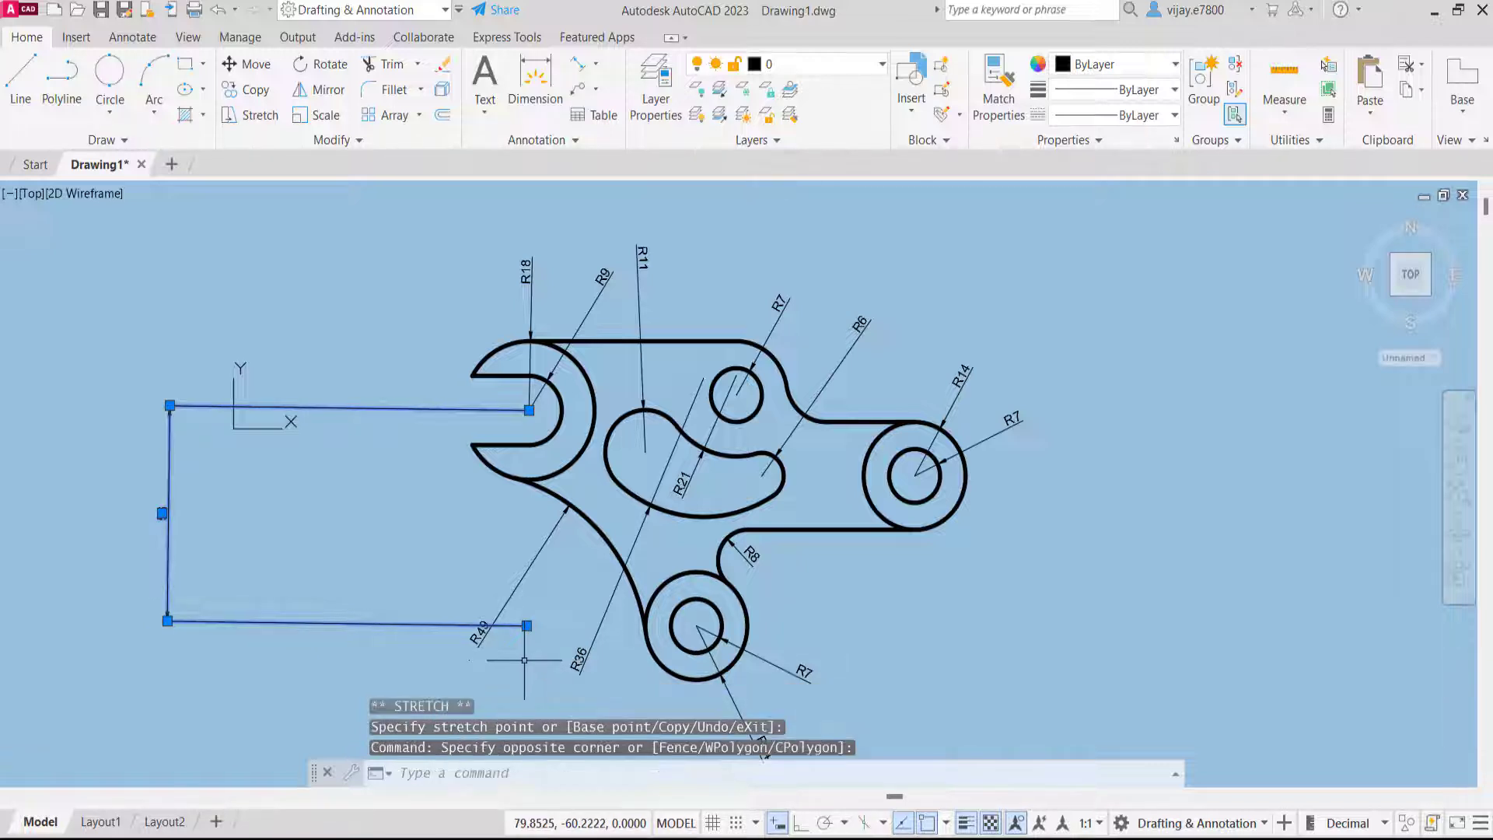
key(Escape)
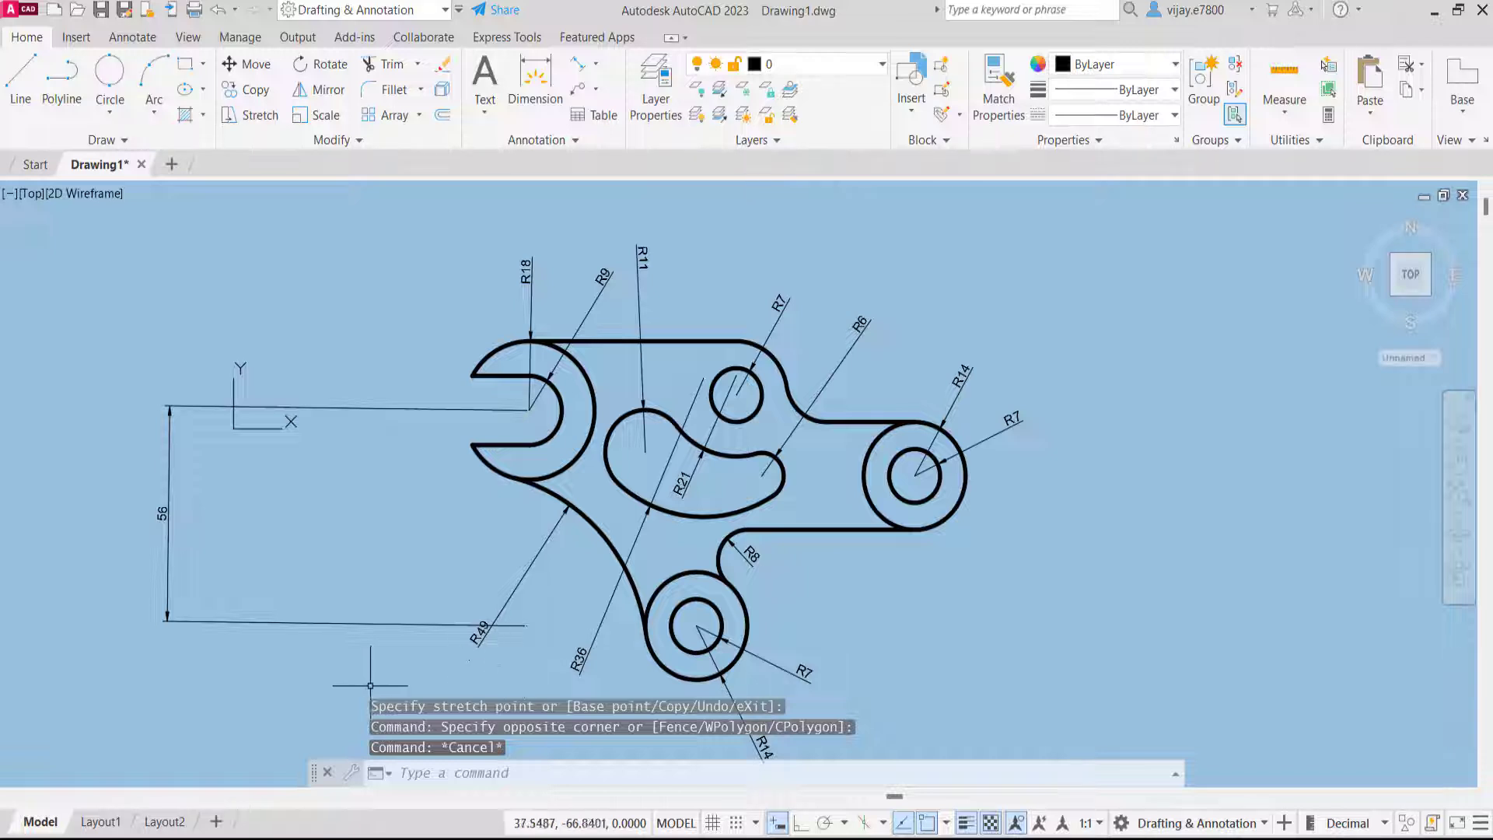
Erase the slanted aligned dimension left of the part
click(370, 685)
click(205, 467)
key(Delete)
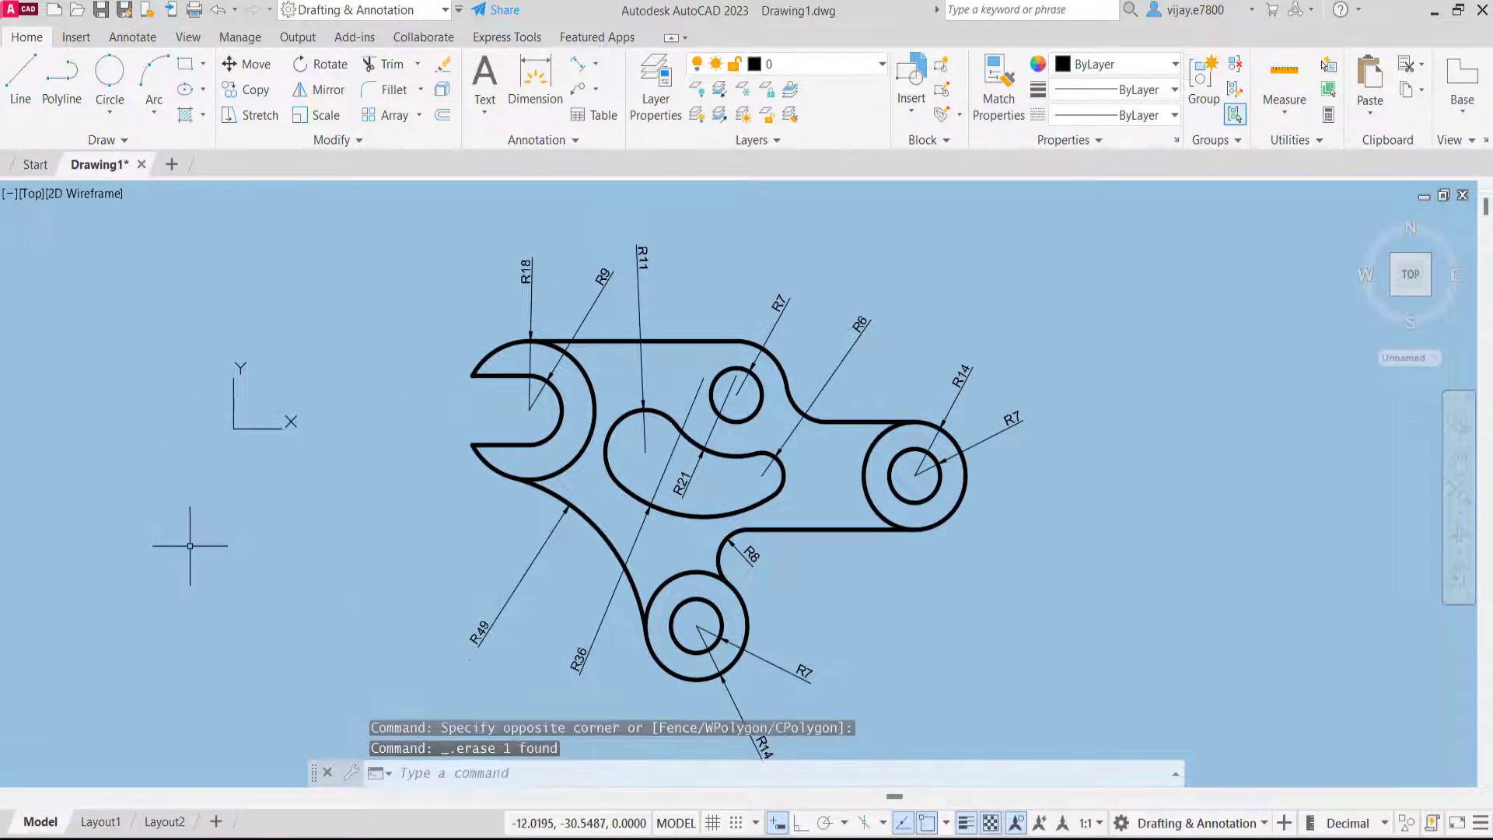
Turn on the Dimensions layer and add an aligned dimension from the jaw's centre to the construction corner below it, placed left of the jaw
click(766, 64)
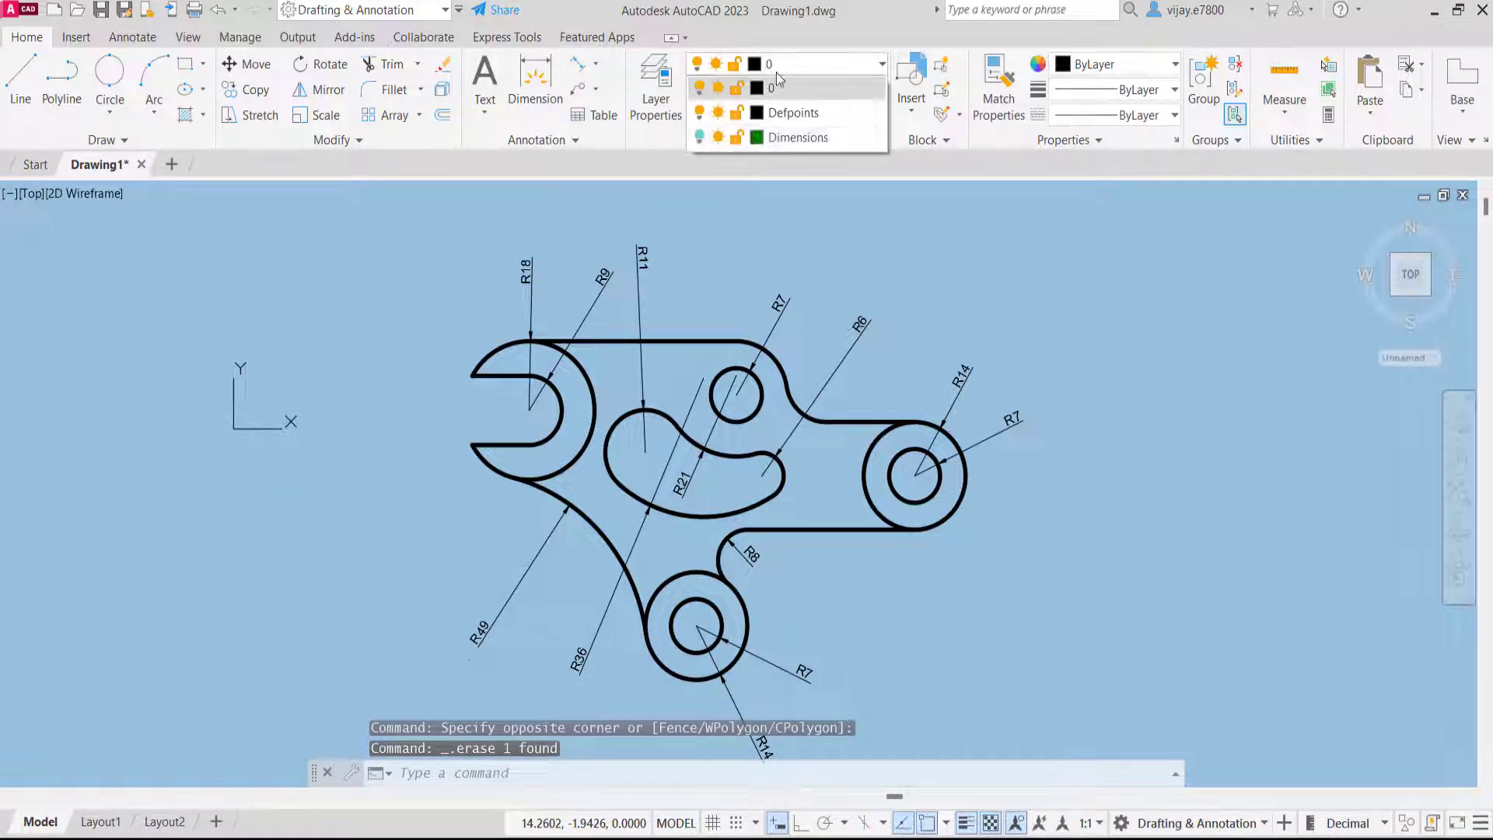
click(699, 138)
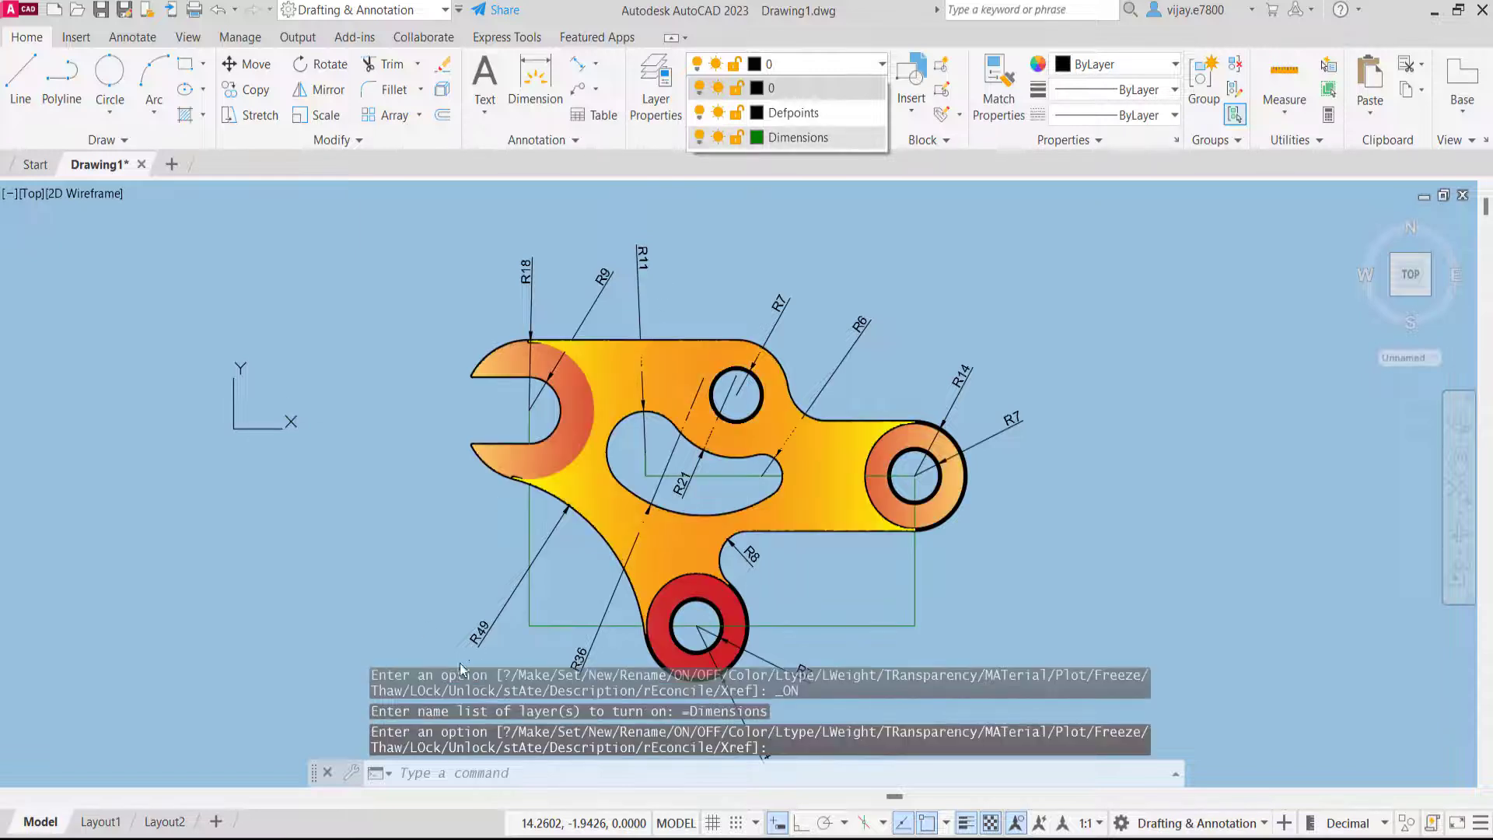
click(580, 62)
click(581, 62)
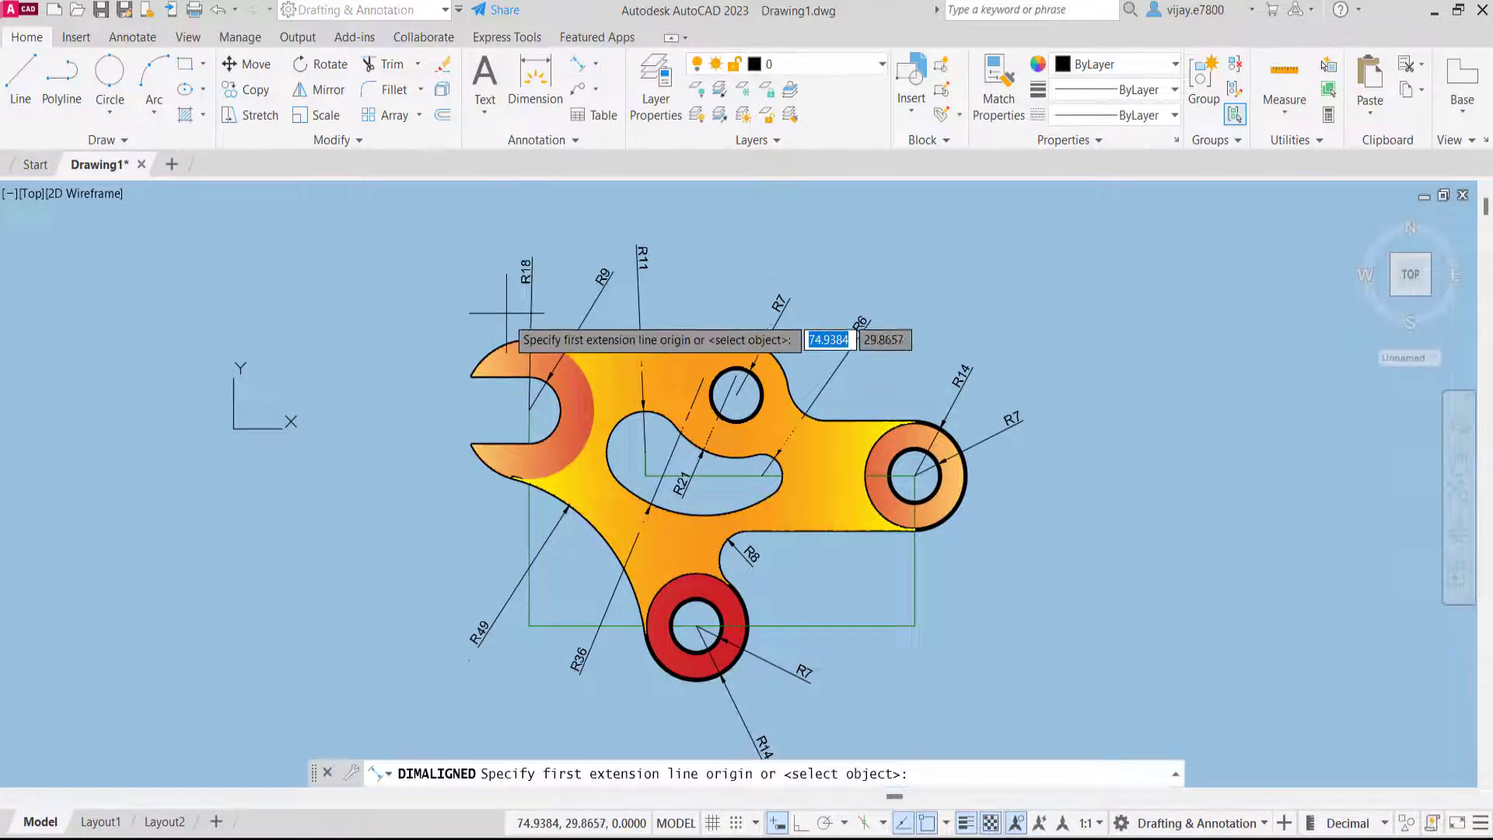
click(528, 409)
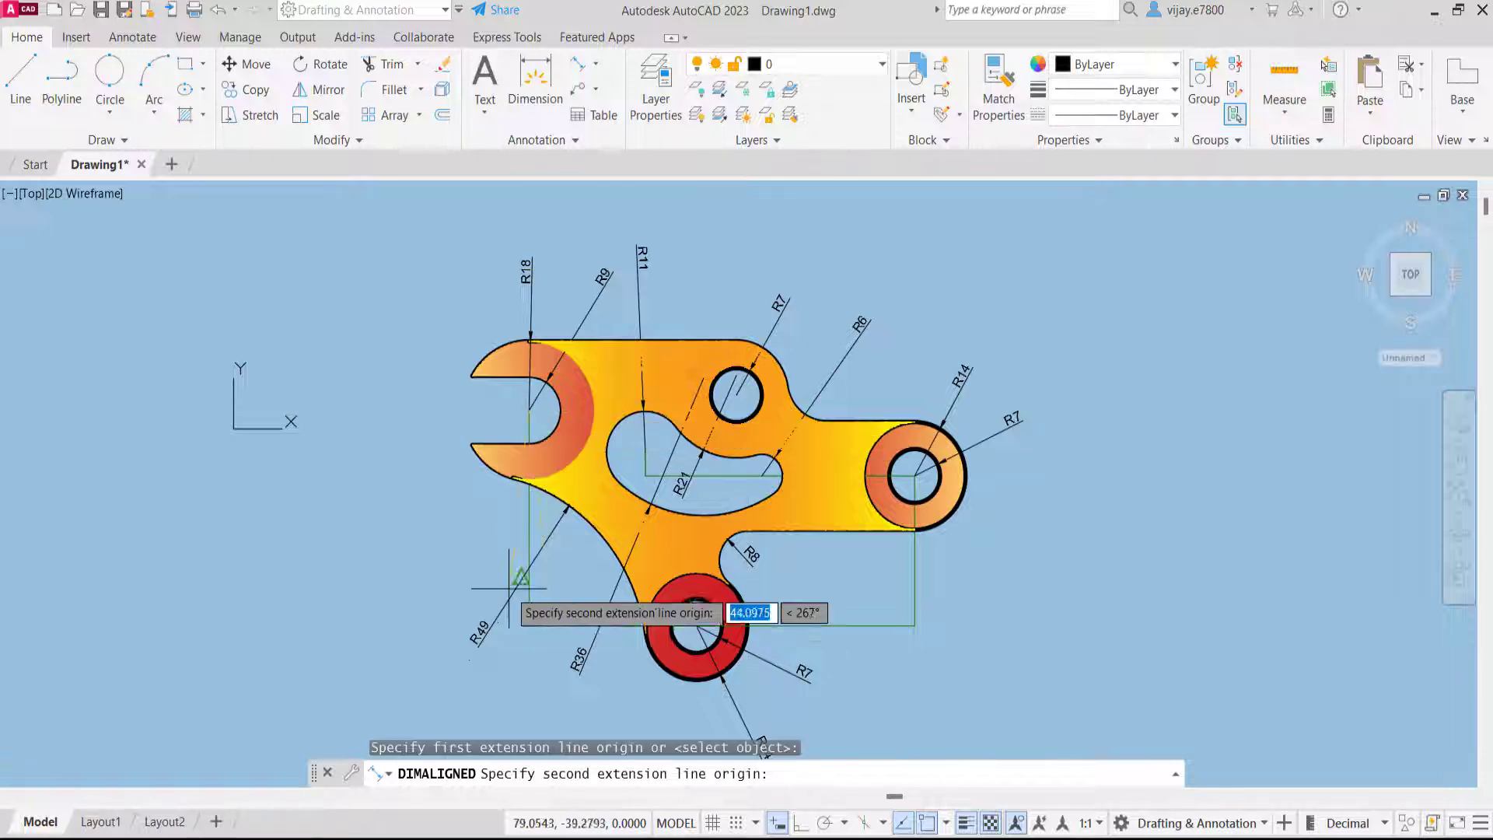
click(528, 625)
click(407, 703)
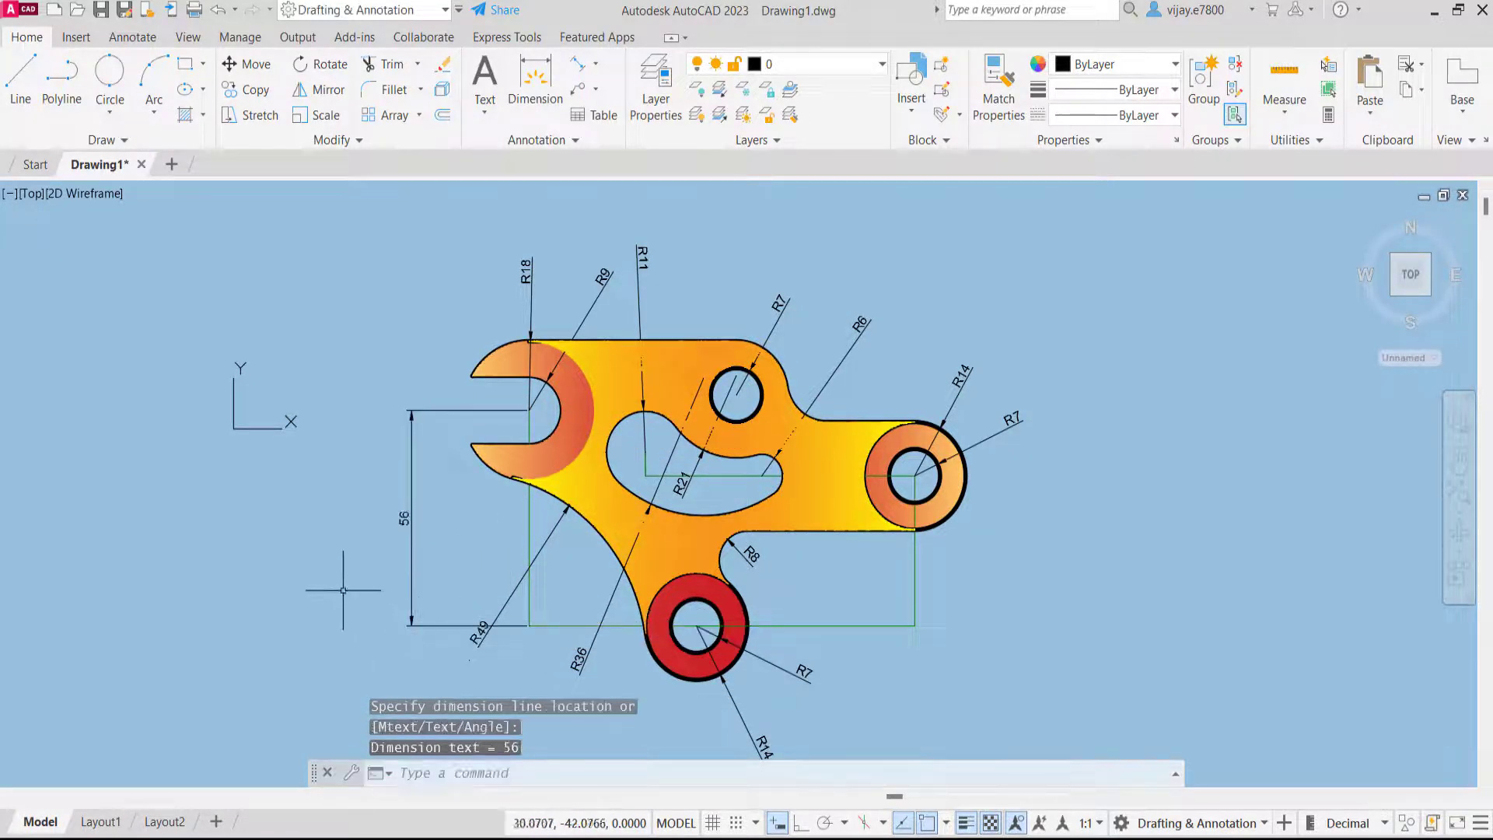
Add an aligned dimension from the construction corner below the jaw to the lower ring's centre, placed below the part
right_click(356, 610)
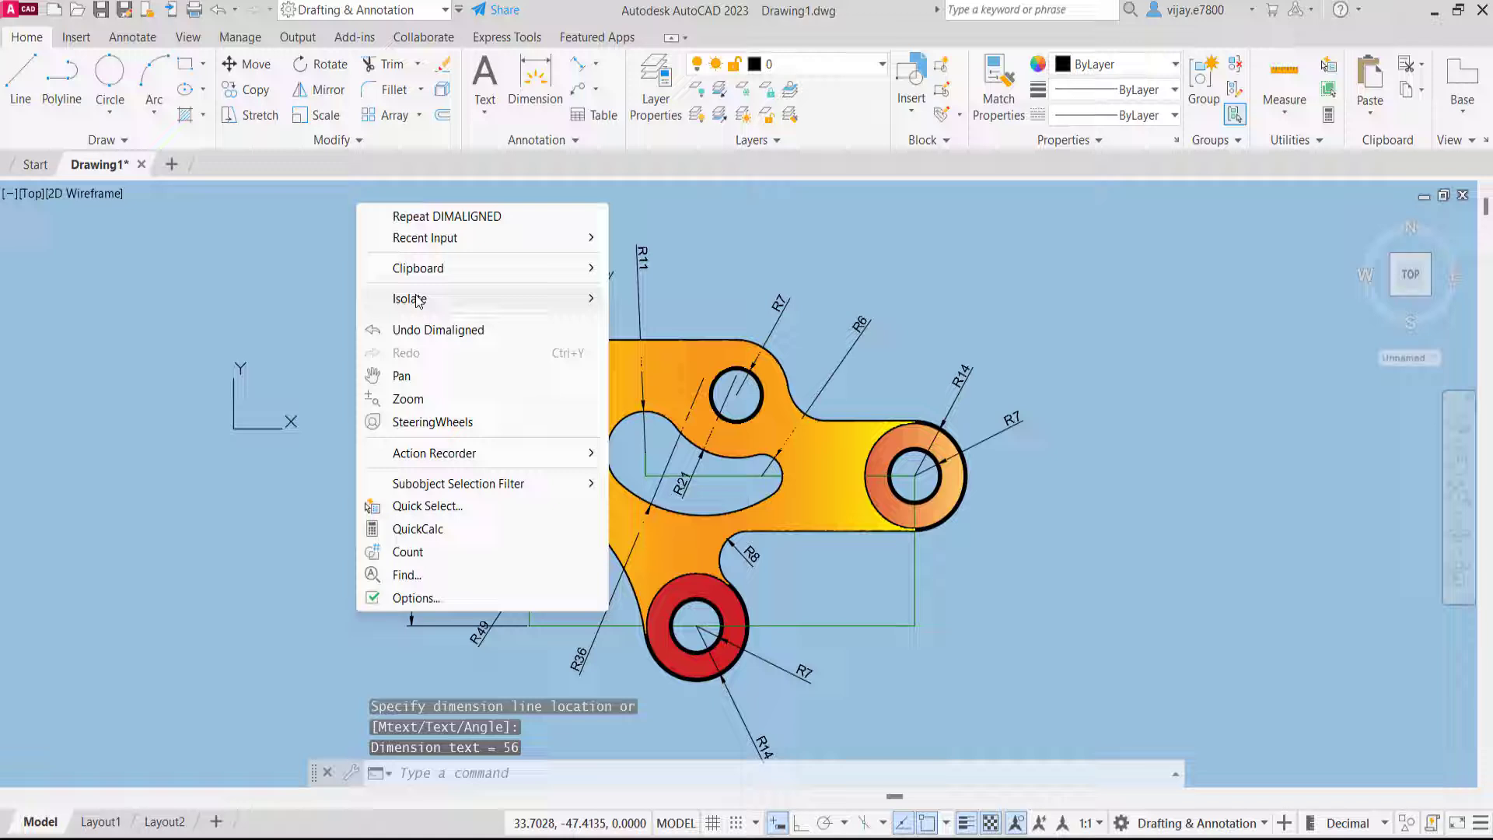
click(414, 218)
click(528, 625)
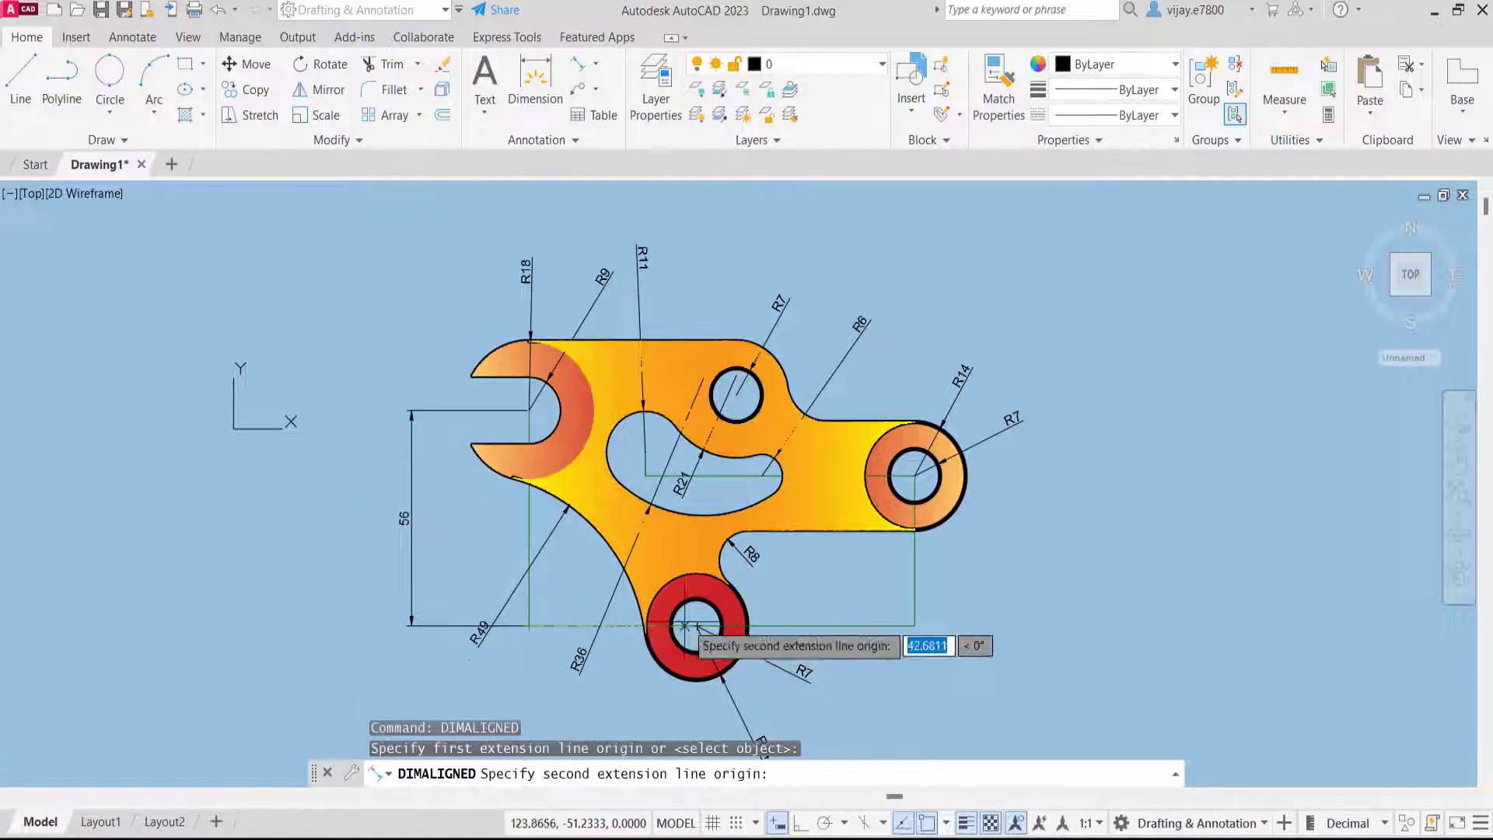
click(695, 625)
click(692, 711)
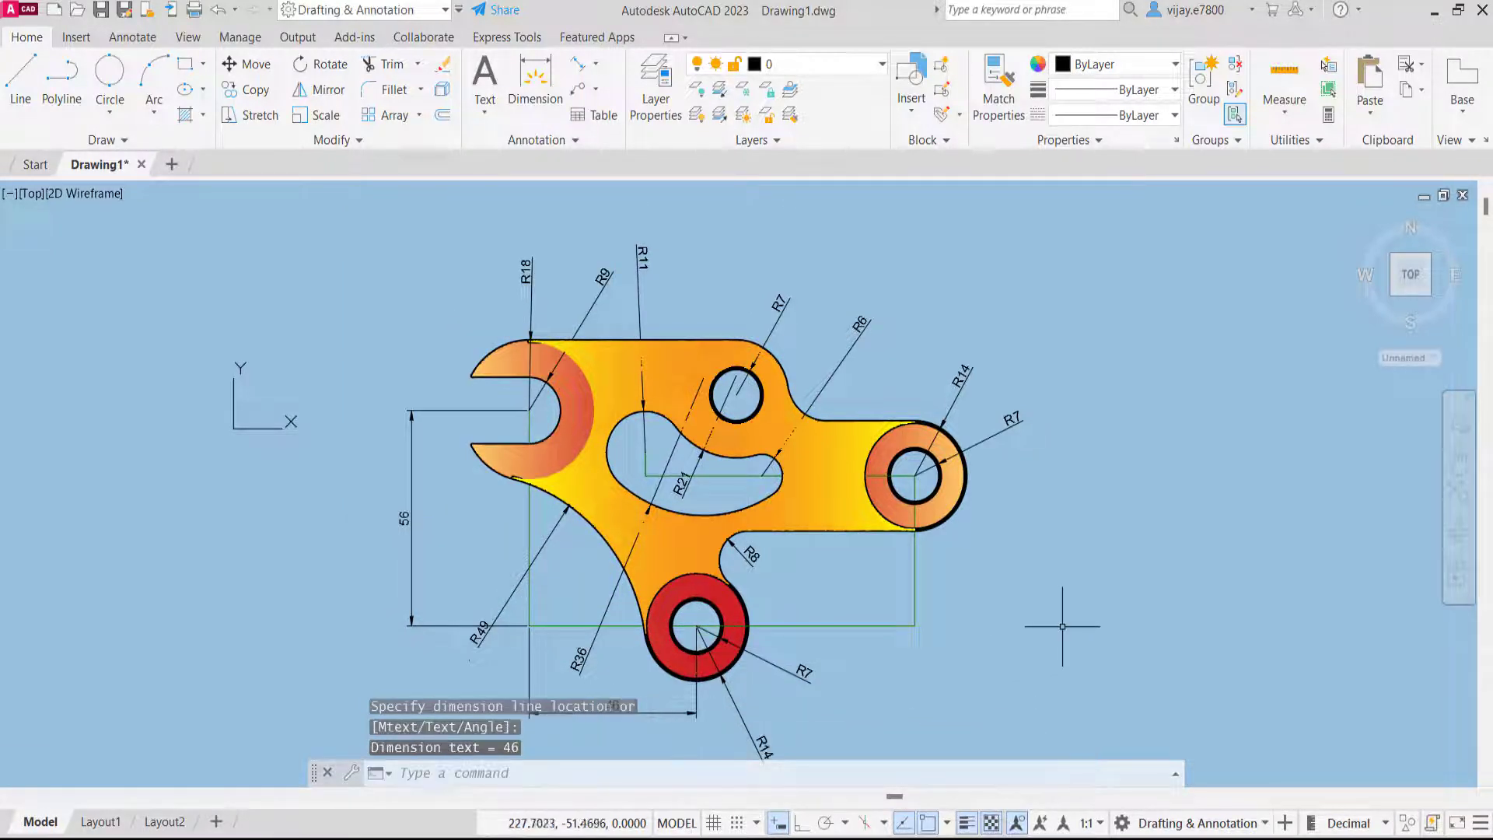
Add an aligned dimension from the lower ring's centre to the construction corner below the right ring, placed below the part
right_click(1062, 626)
click(1098, 233)
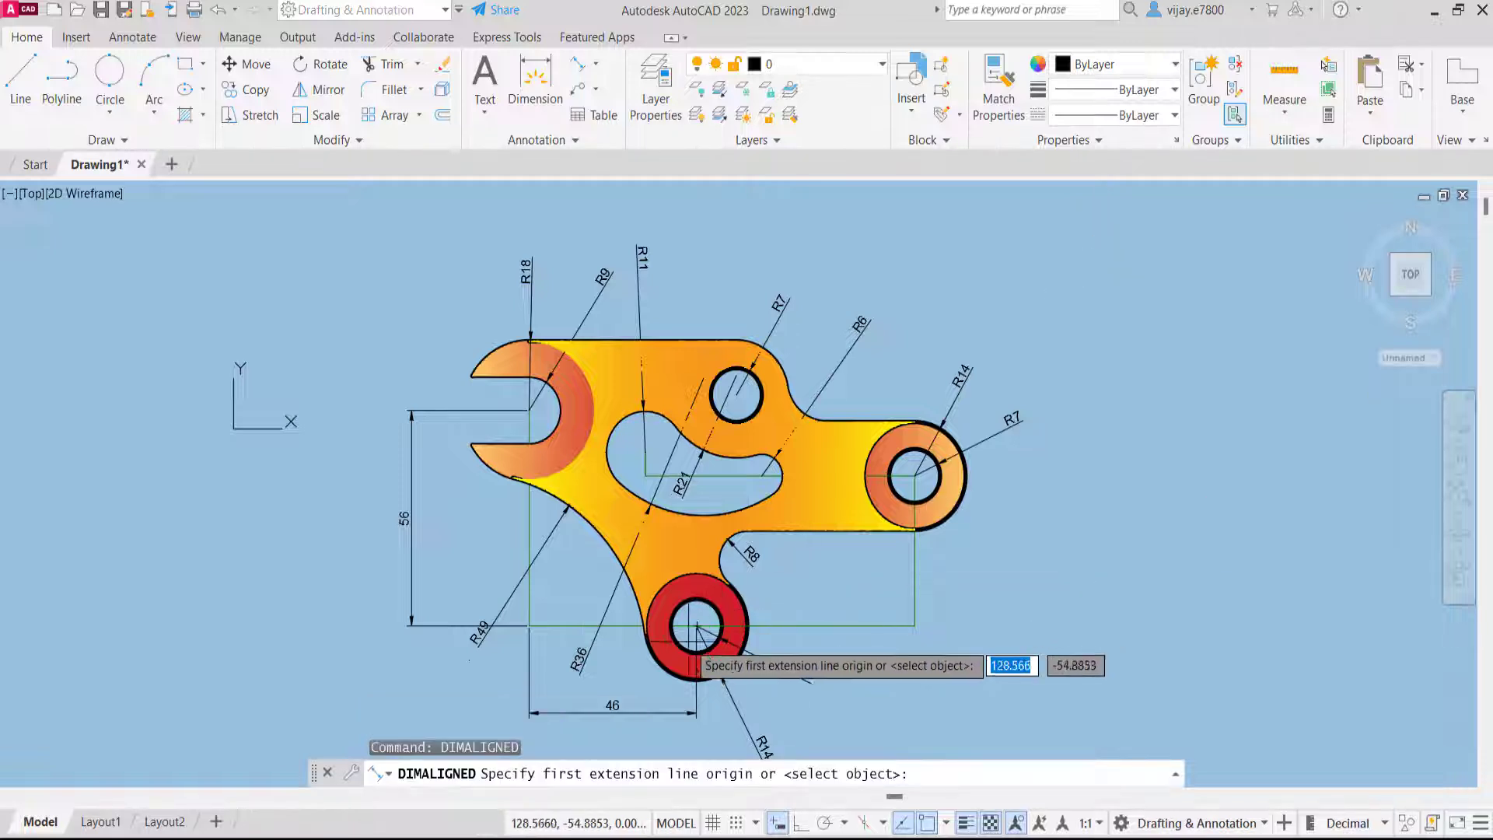
click(695, 625)
click(914, 625)
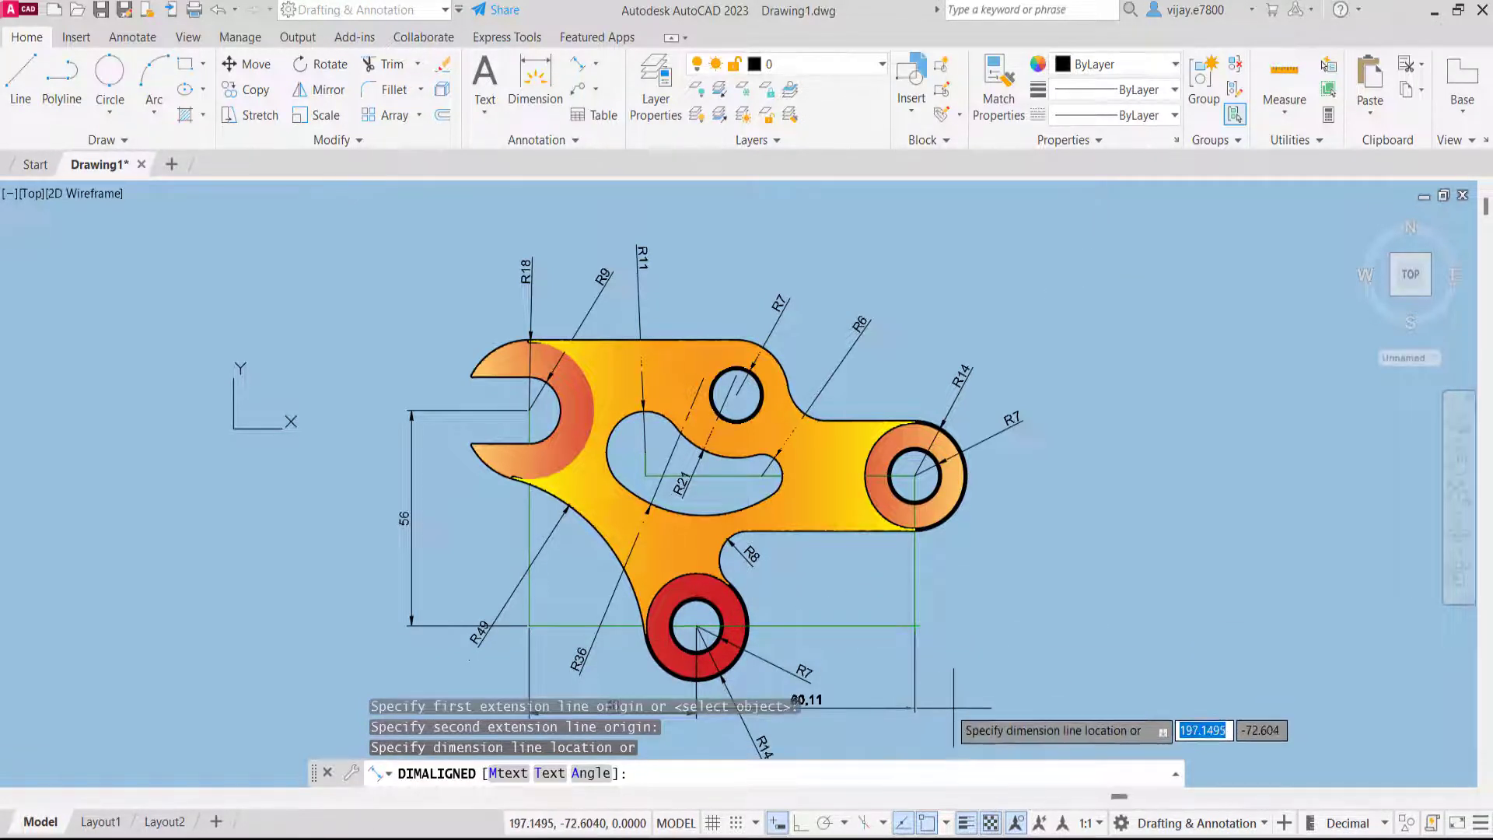
middle_drag(949, 710, 894, 583)
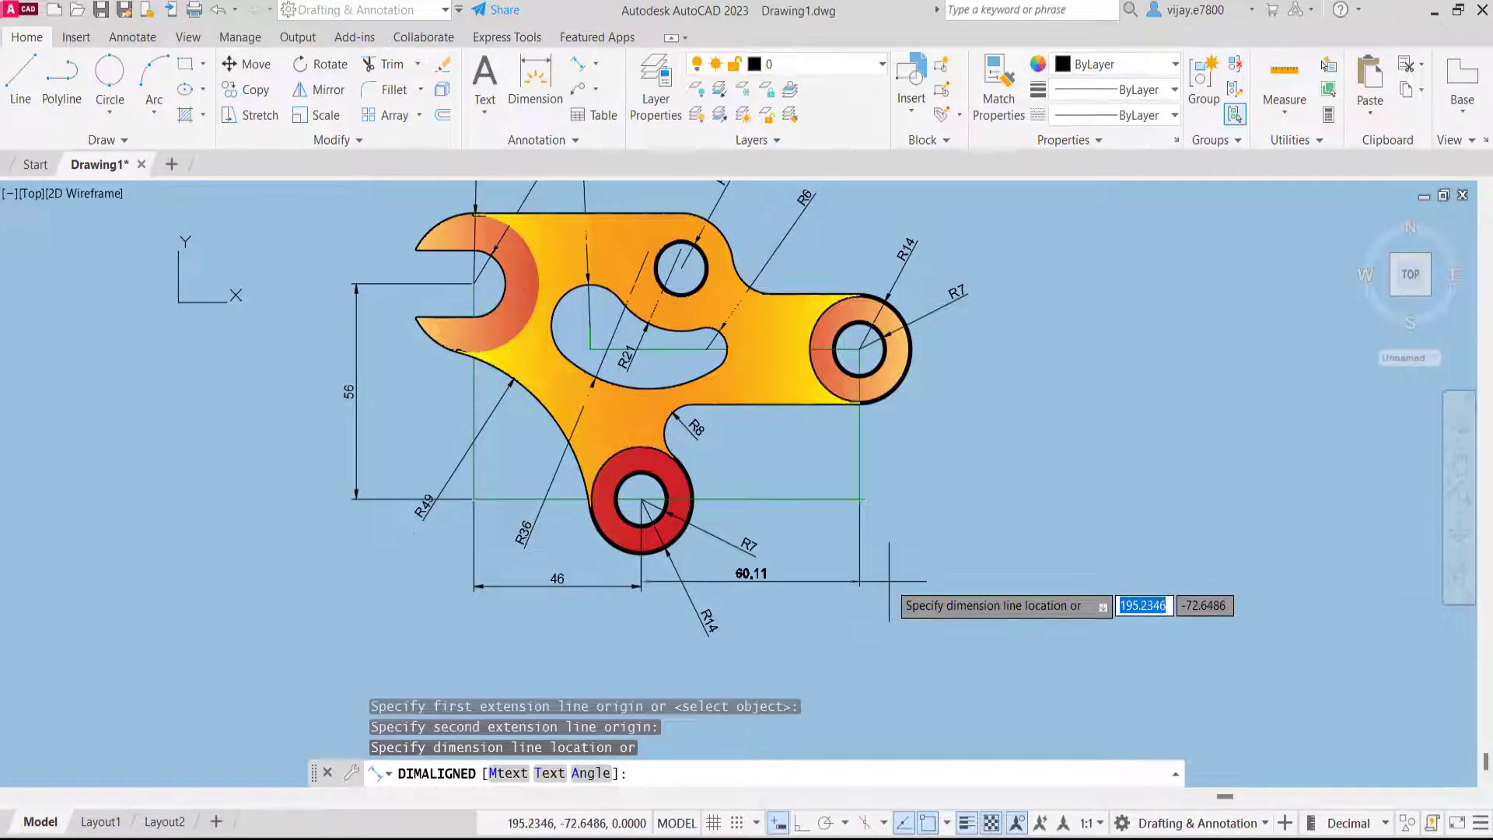
click(888, 583)
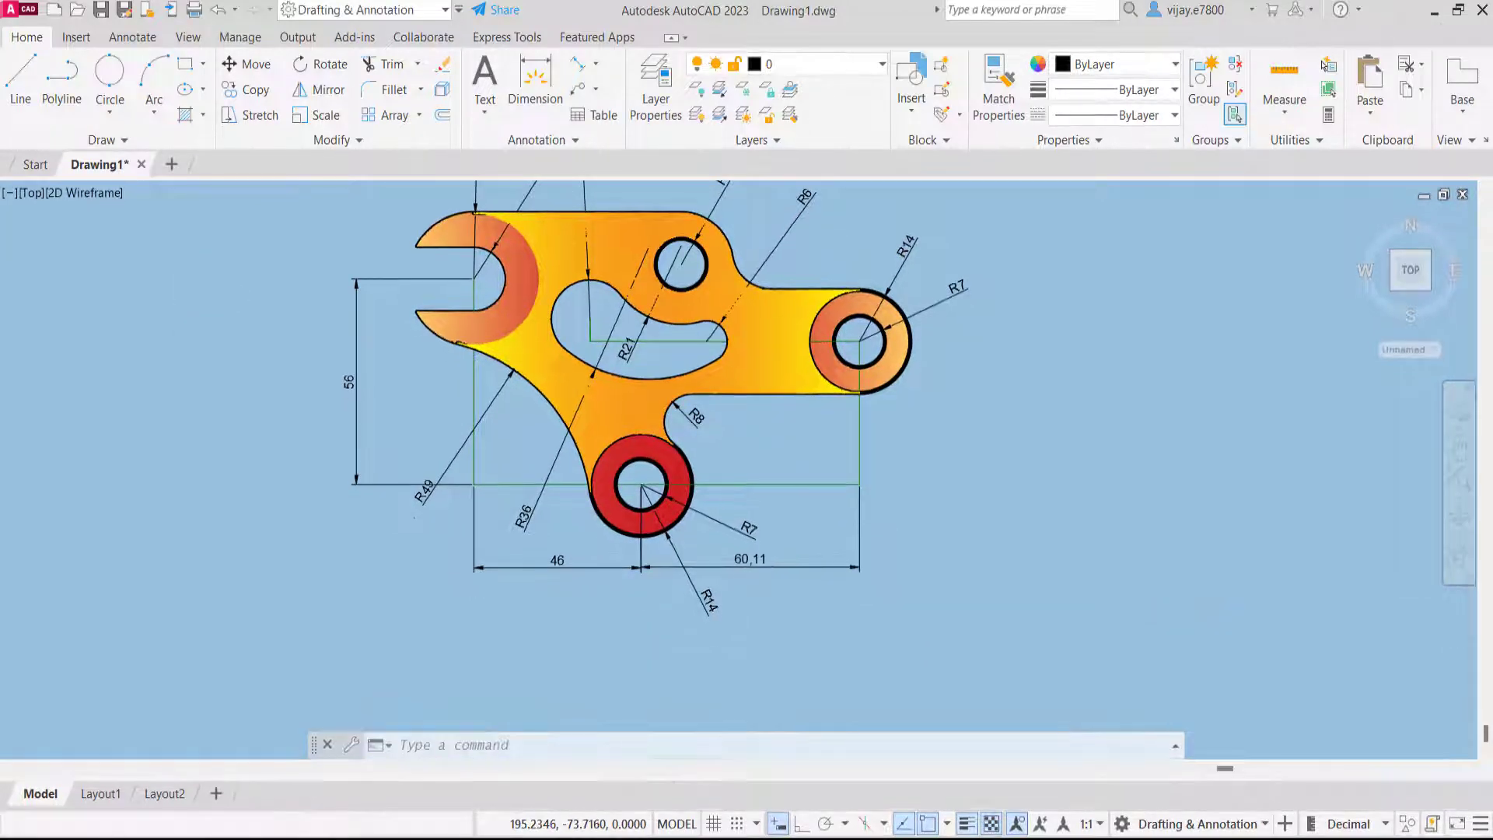
Inspect the extension lines at the lower ring's centre and erase the 60,11 dimension below the part
scroll(658, 503, up, 8)
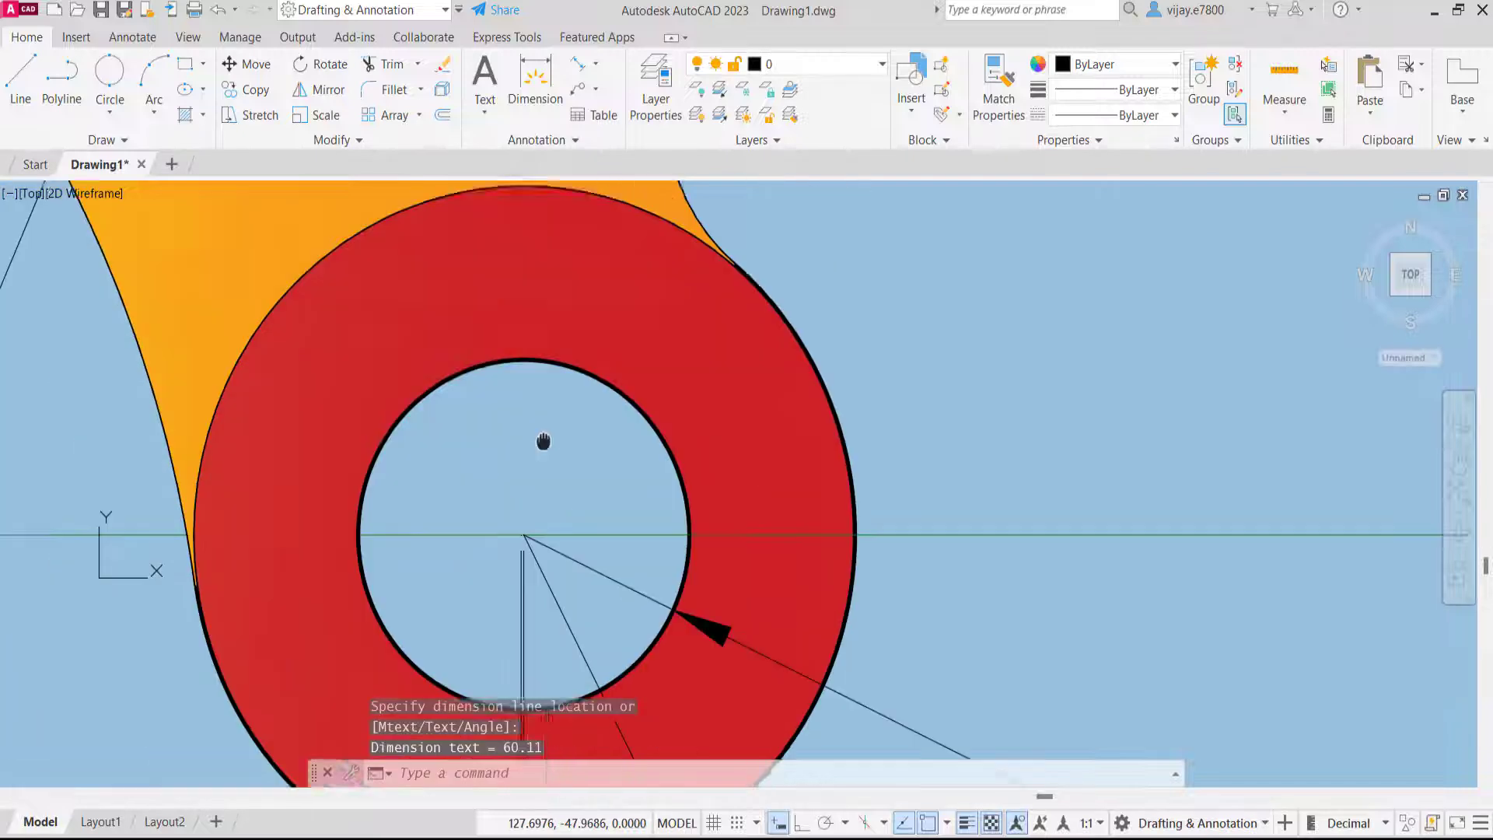
scroll(560, 416, up, 1)
scroll(543, 589, up, 2)
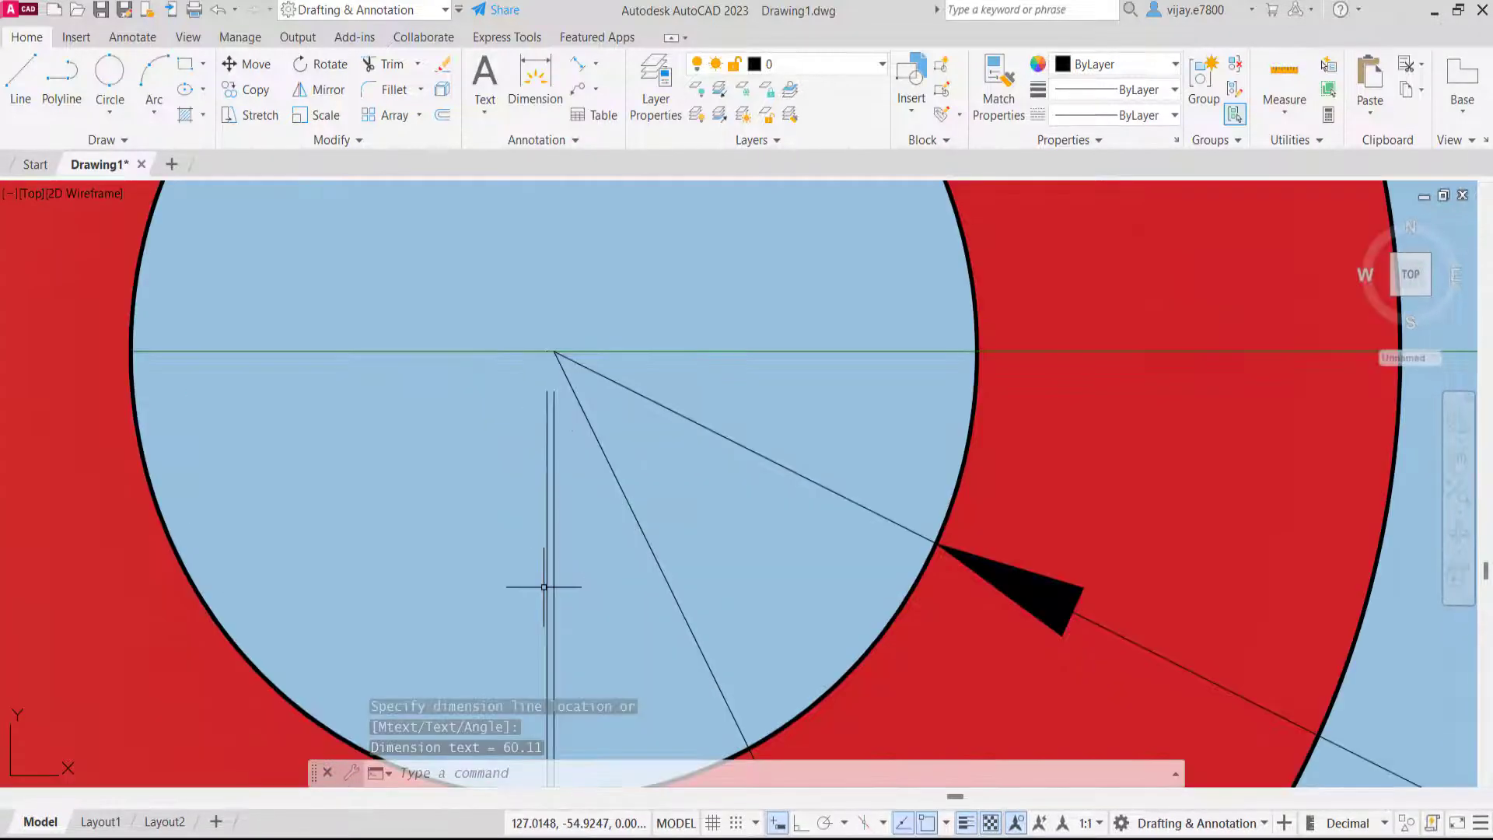
scroll(543, 593, down, 7)
click(901, 725)
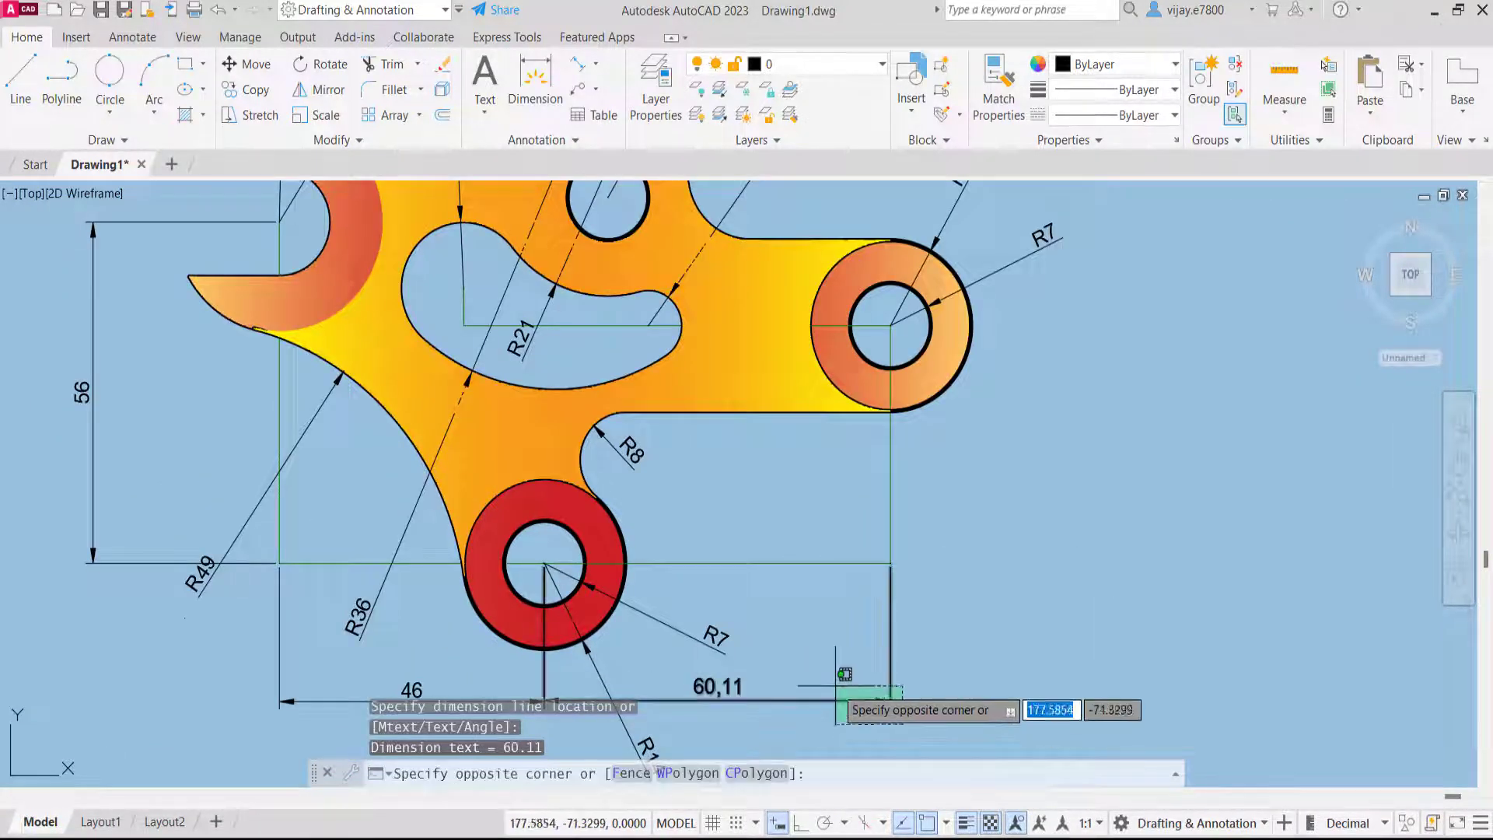
click(832, 643)
key(Delete)
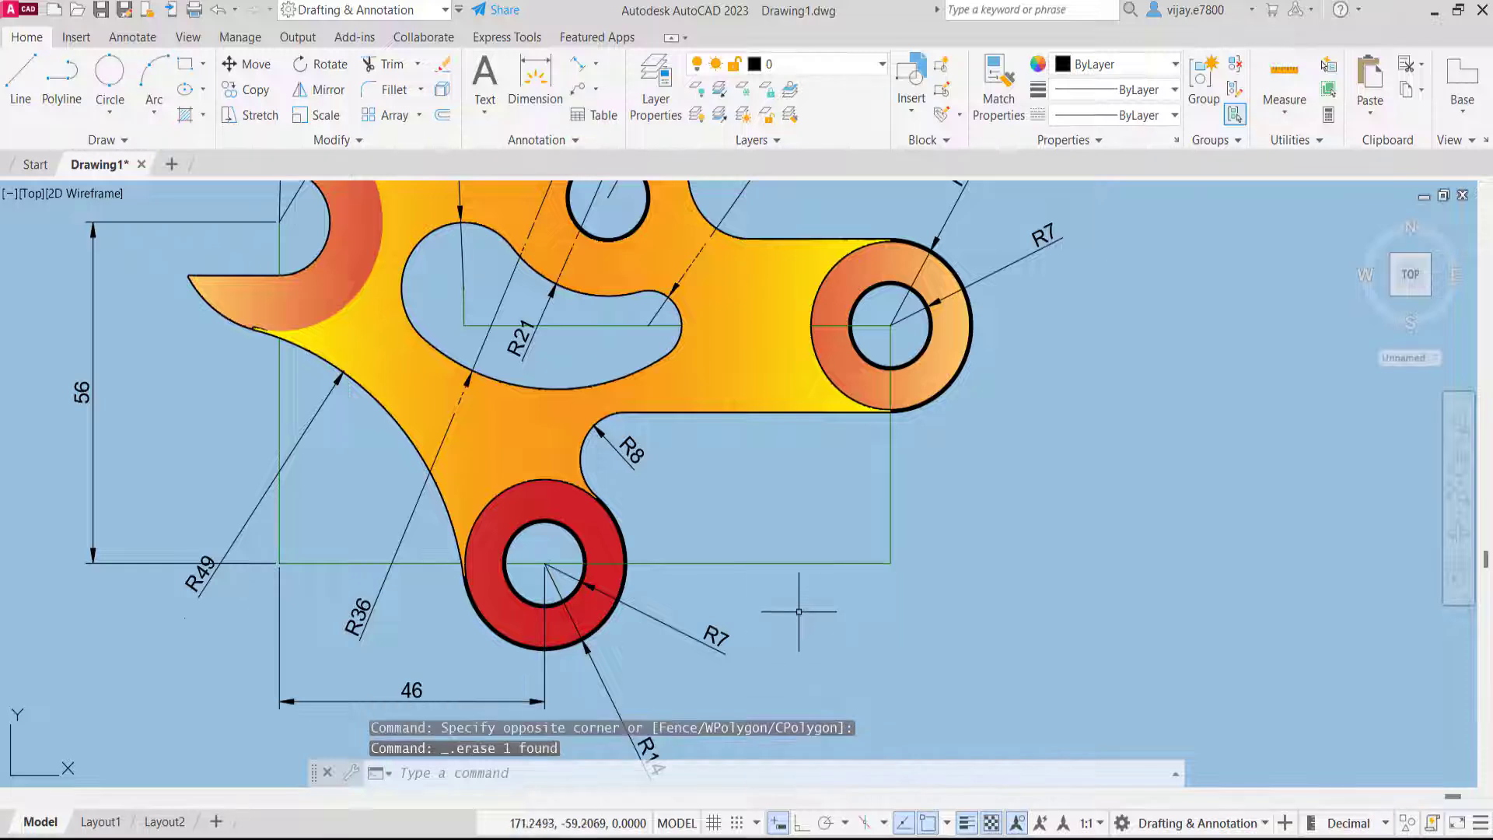
Add an aligned dimension from the construction corner below the right ring to the lower ring's centre, in line with the neighbouring bottom dimension
right_click(1087, 631)
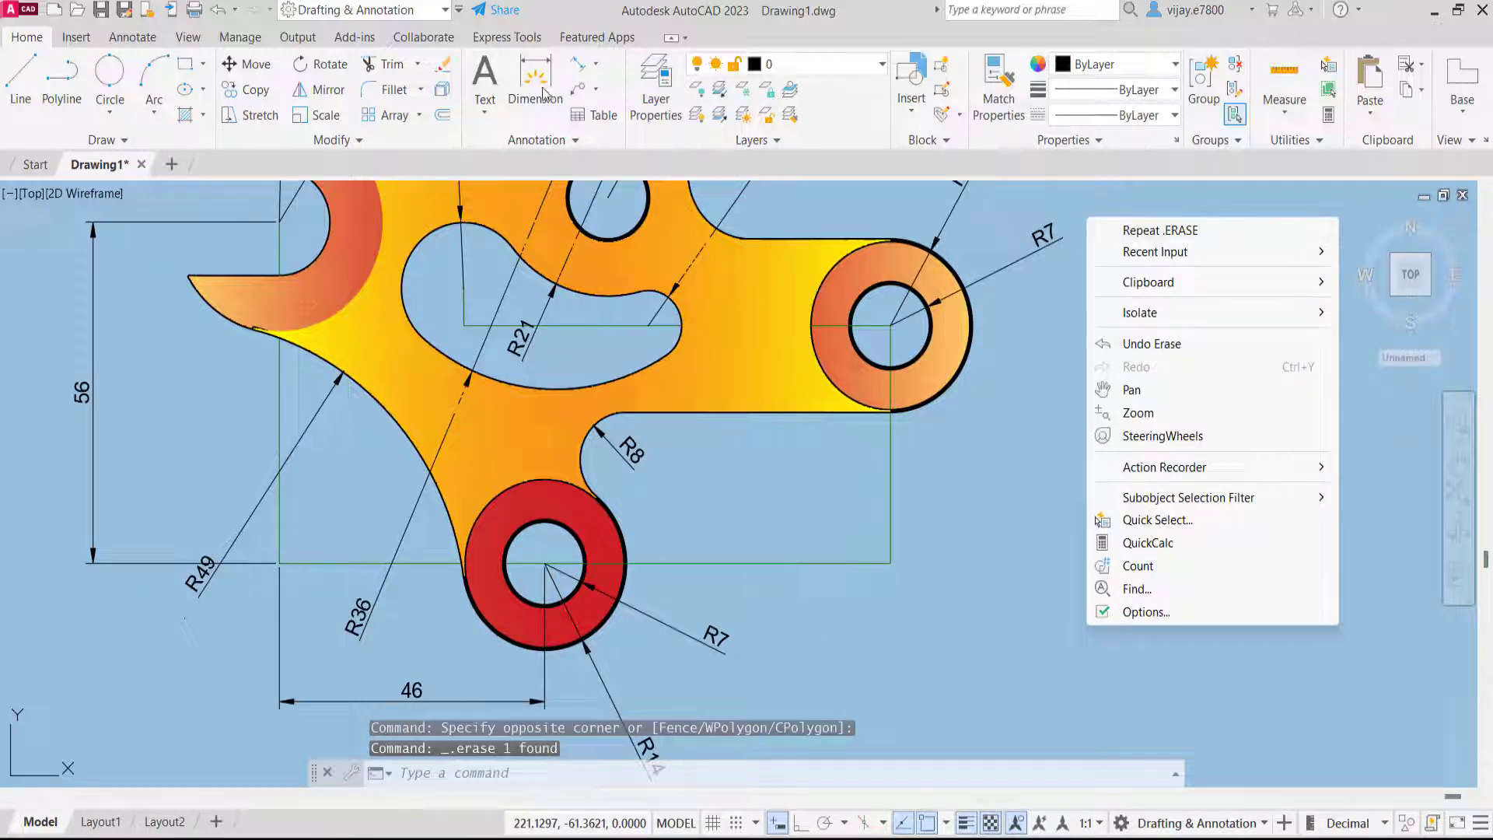
click(581, 65)
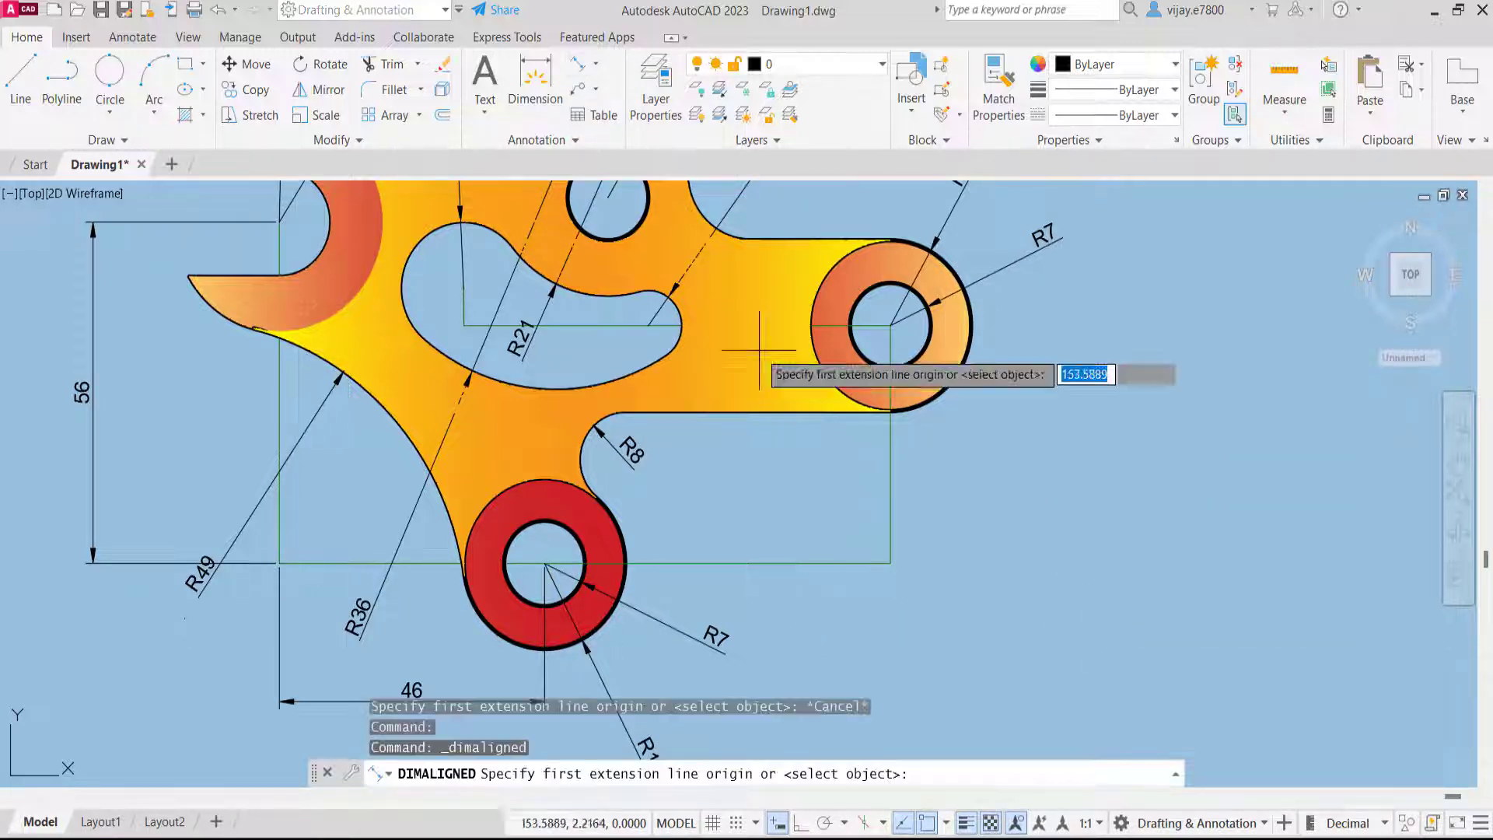
click(890, 562)
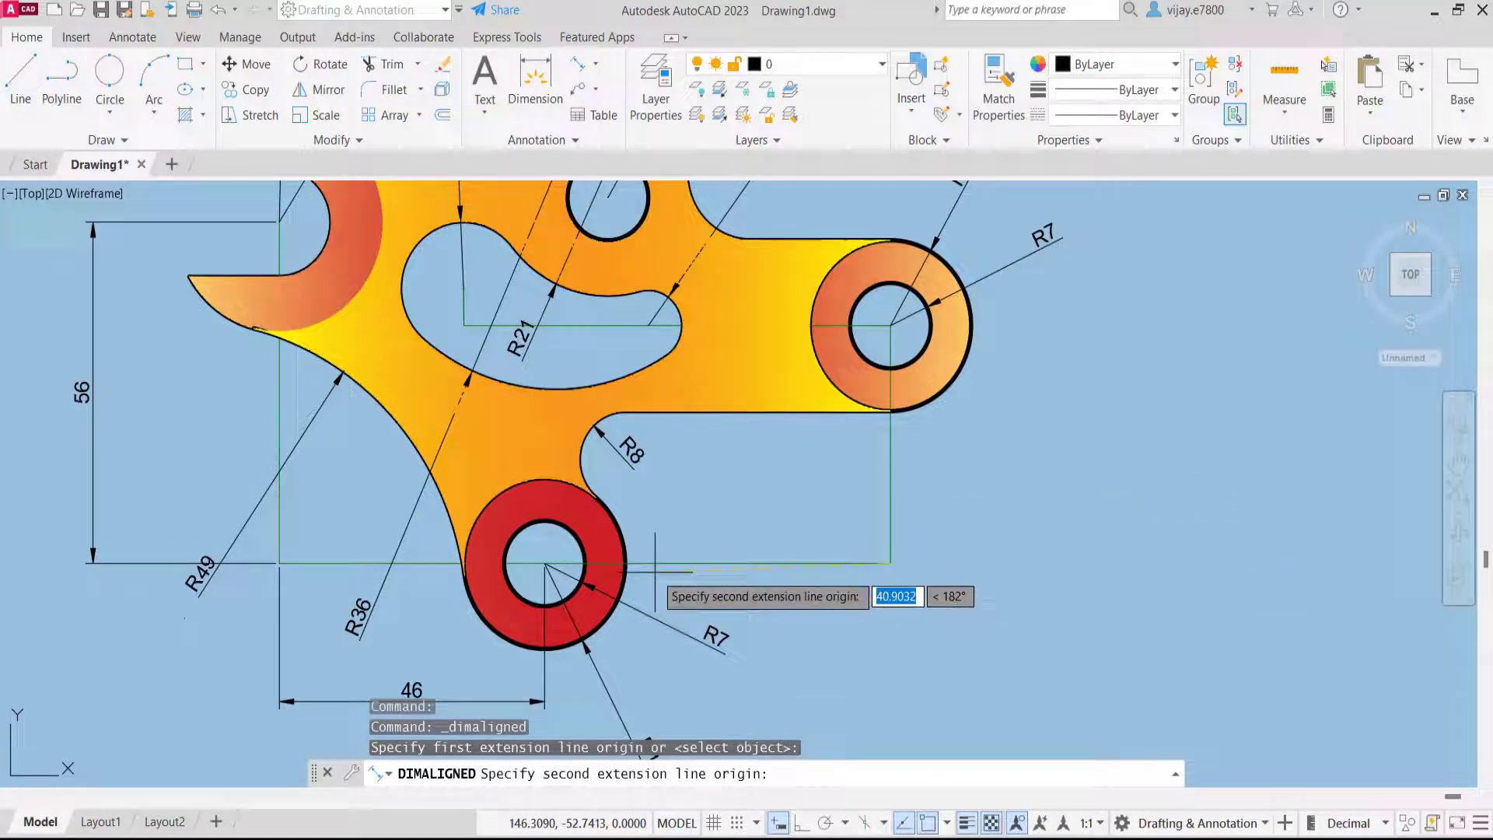
click(545, 562)
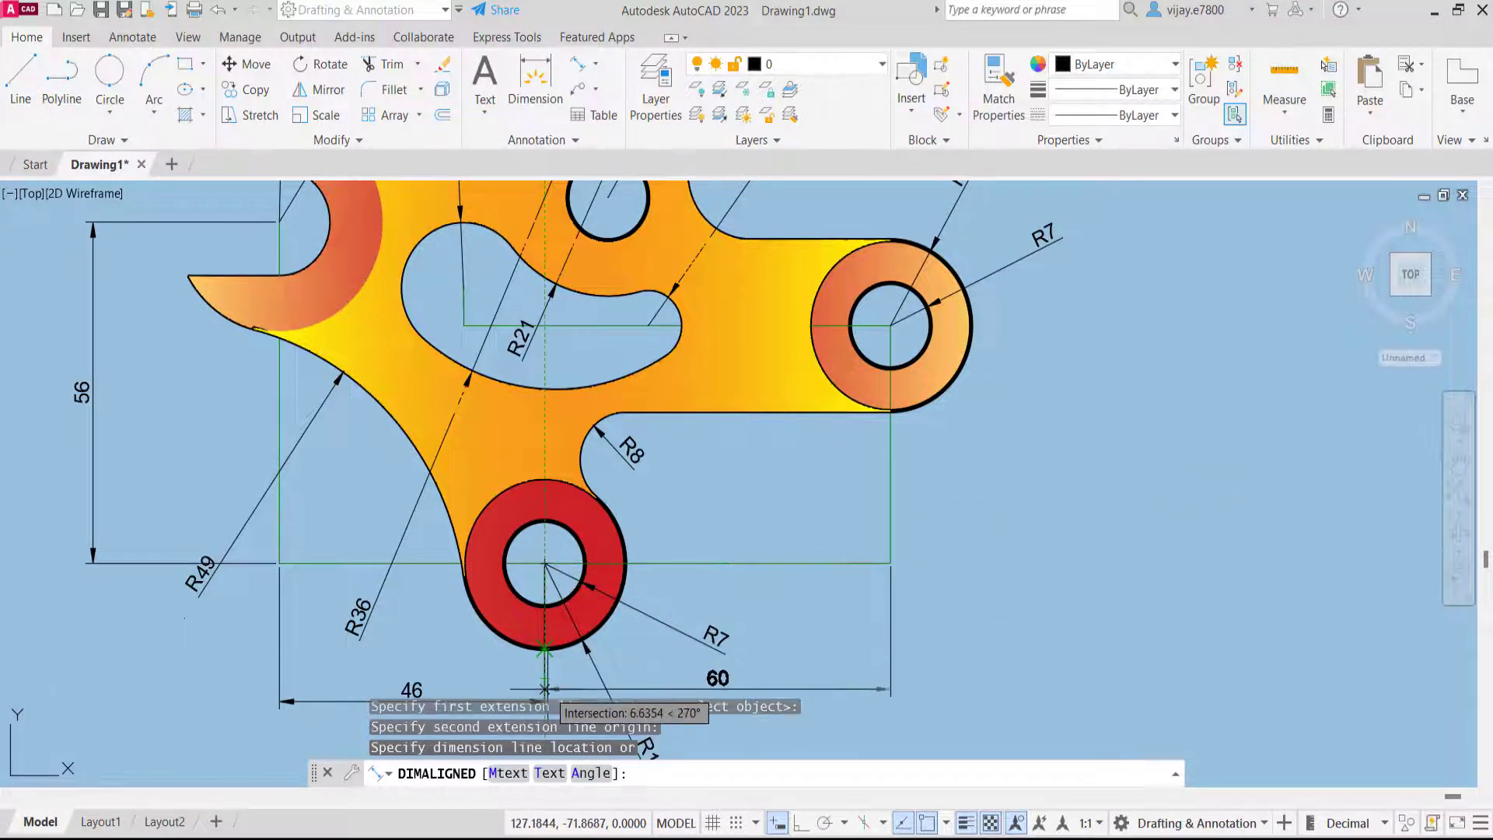
middle_drag(563, 654, 570, 457)
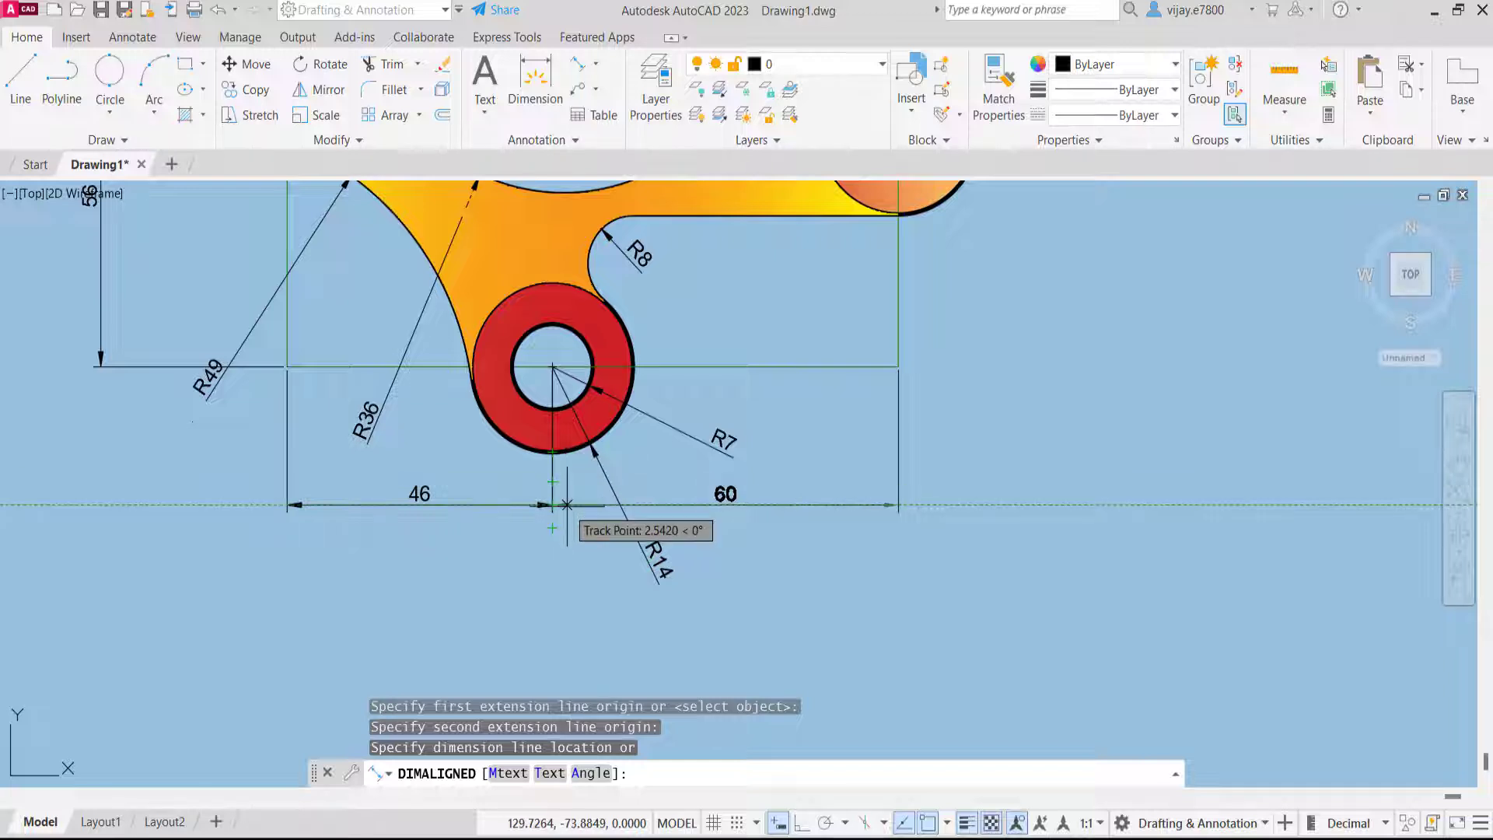
click(576, 504)
Add an aligned dimension from the slot's small end-arc centre to the right ring's centre, placed below the right arm
middle_drag(776, 319, 751, 504)
right_click(747, 437)
click(817, 55)
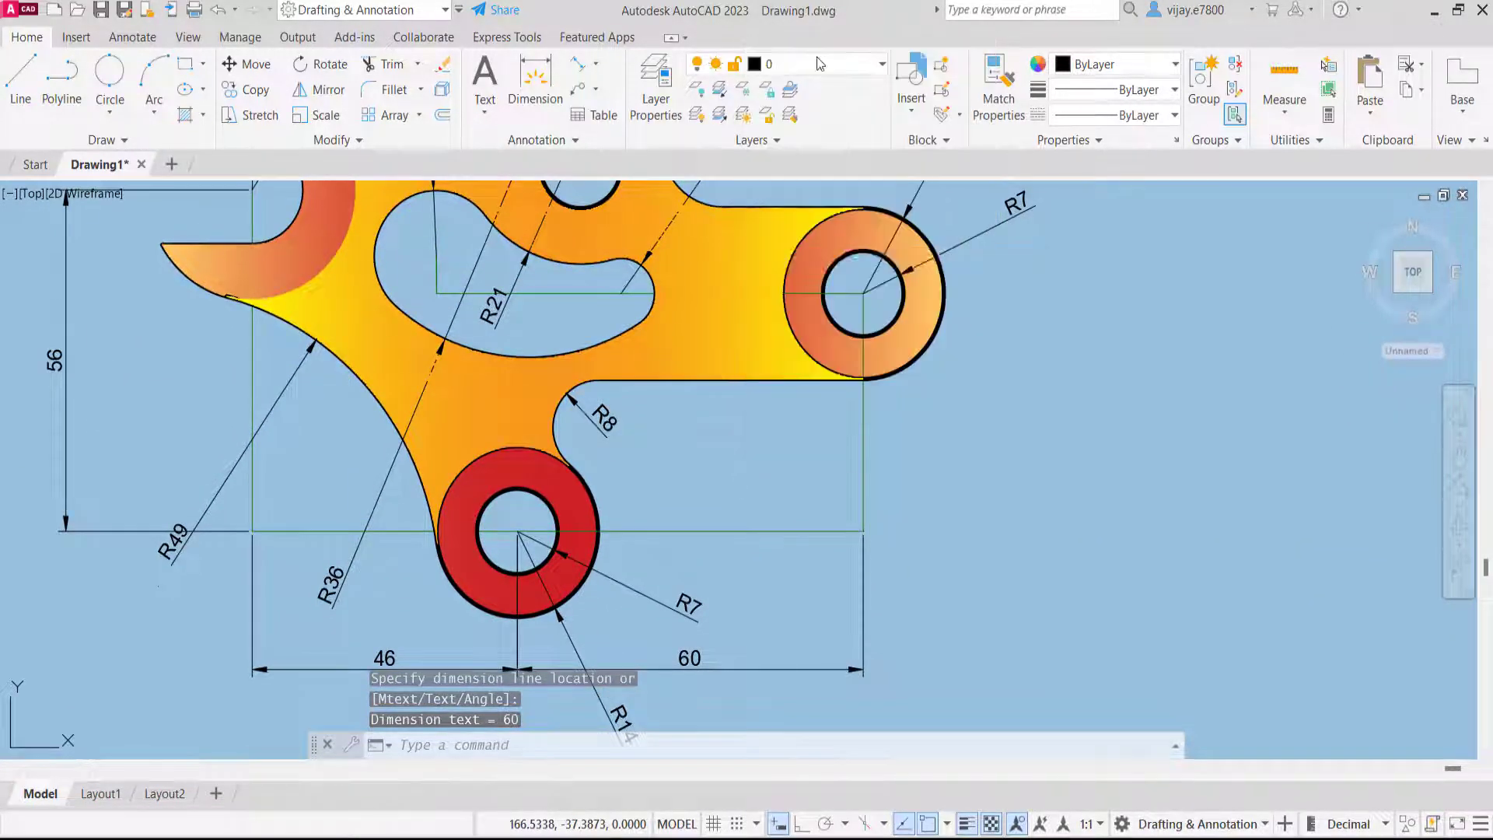
click(621, 292)
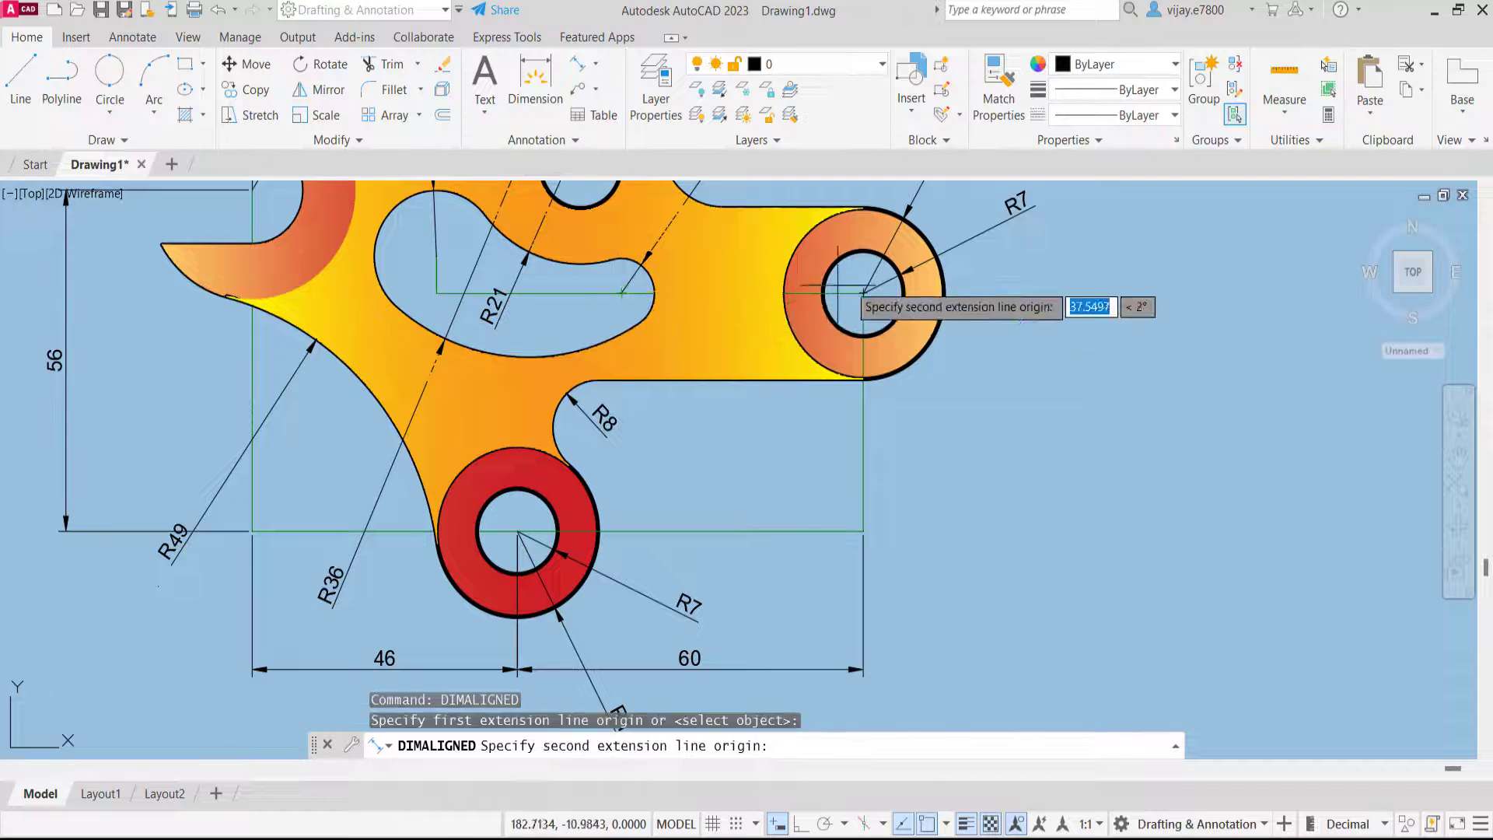
click(863, 292)
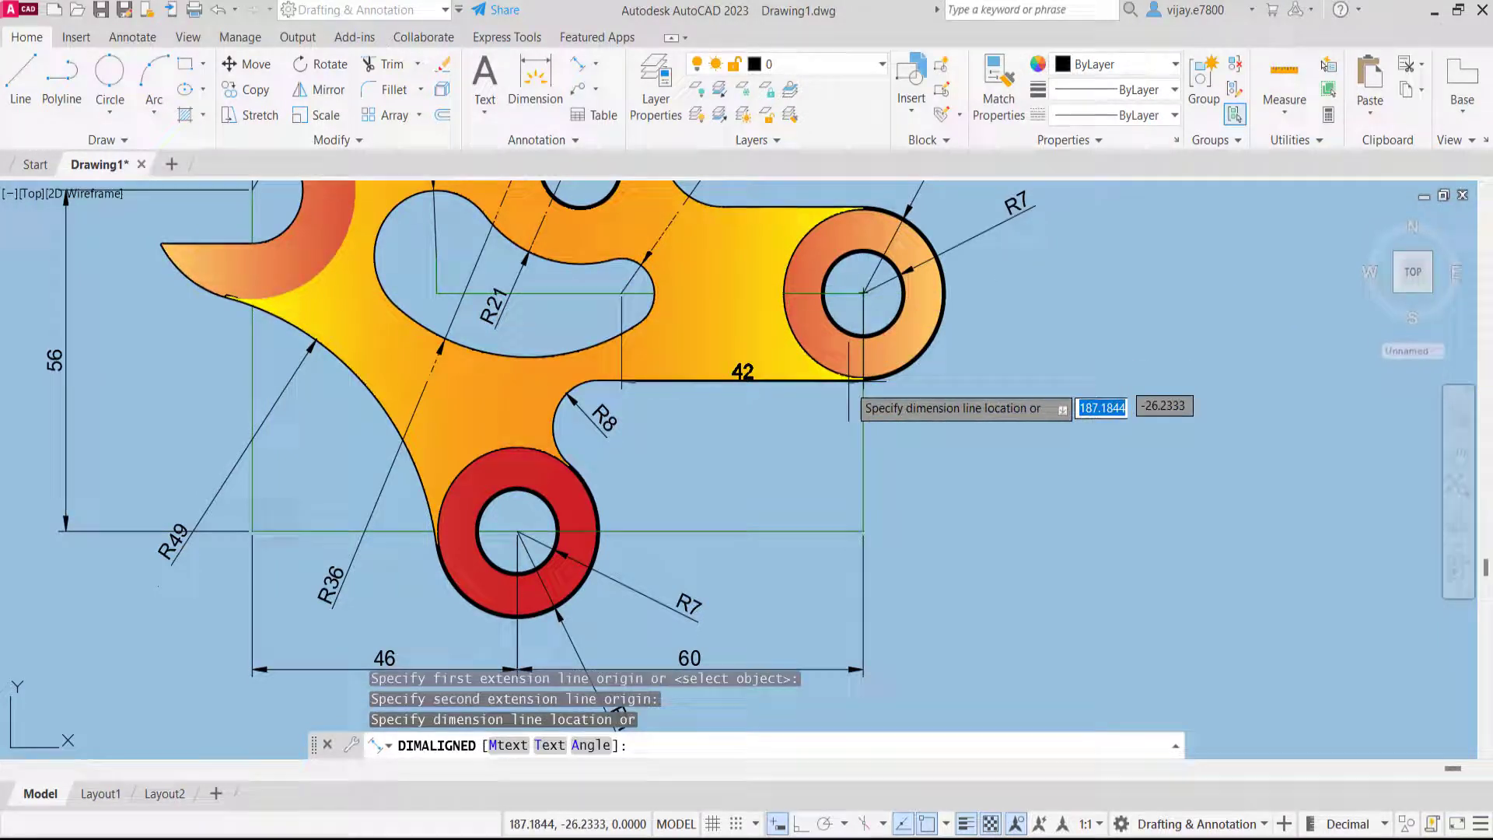
click(852, 439)
Add an aligned dimension between the centres of the slot's two end arcs, placed inside the slot
right_click(1005, 459)
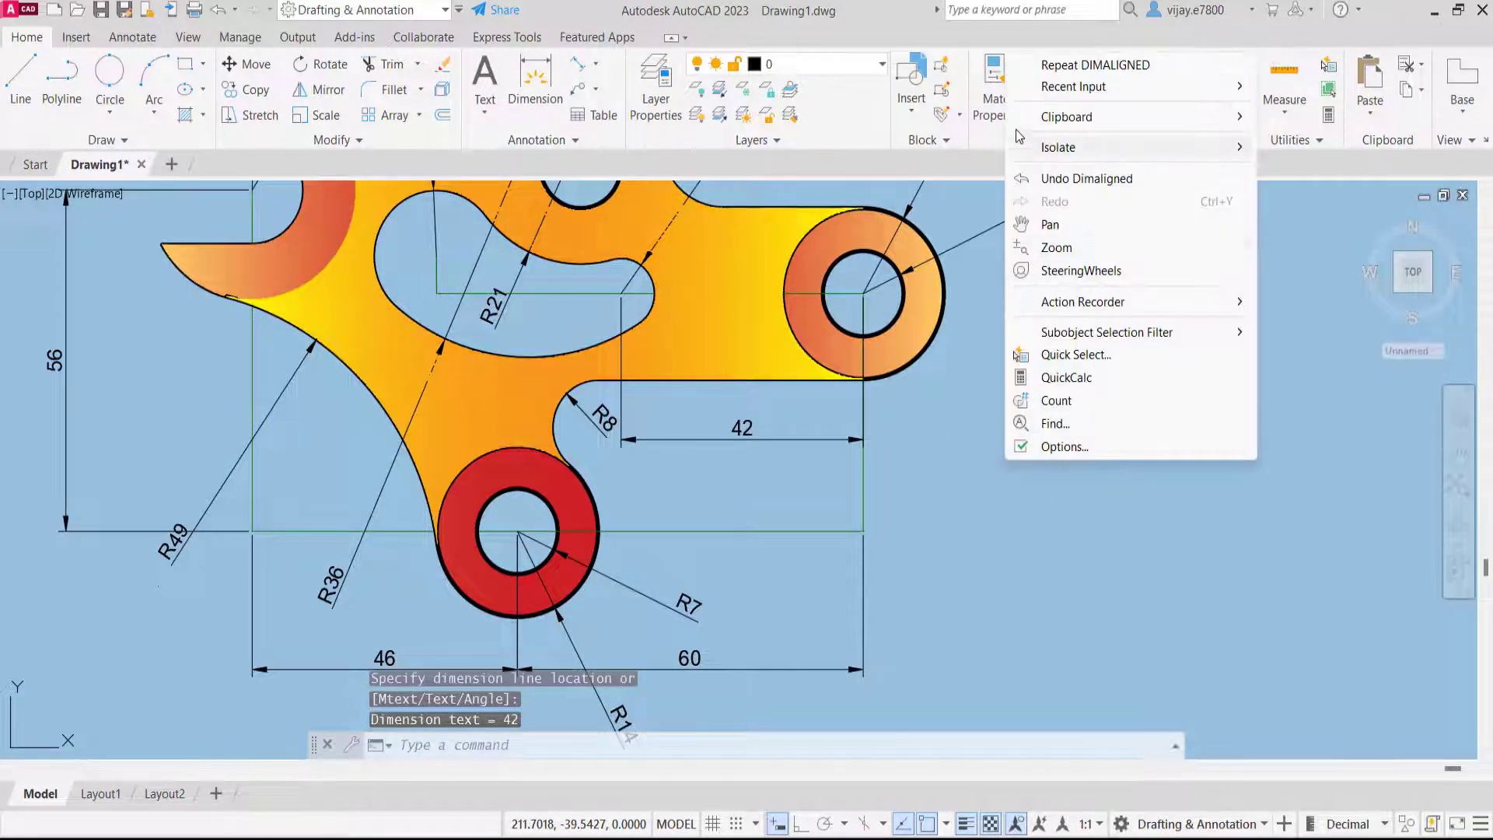
mouse_move(1019, 117)
click(1034, 65)
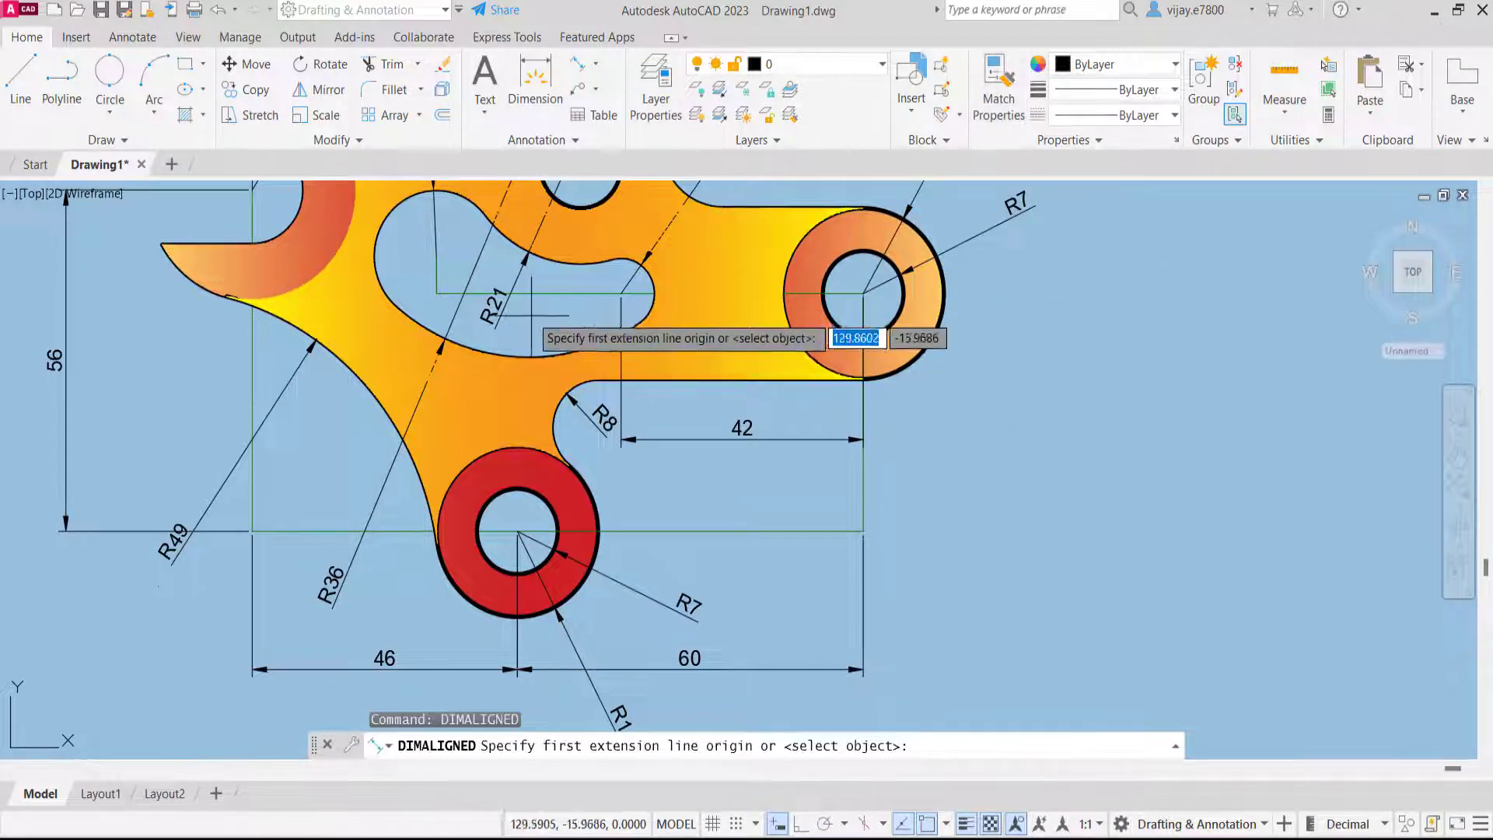
click(622, 293)
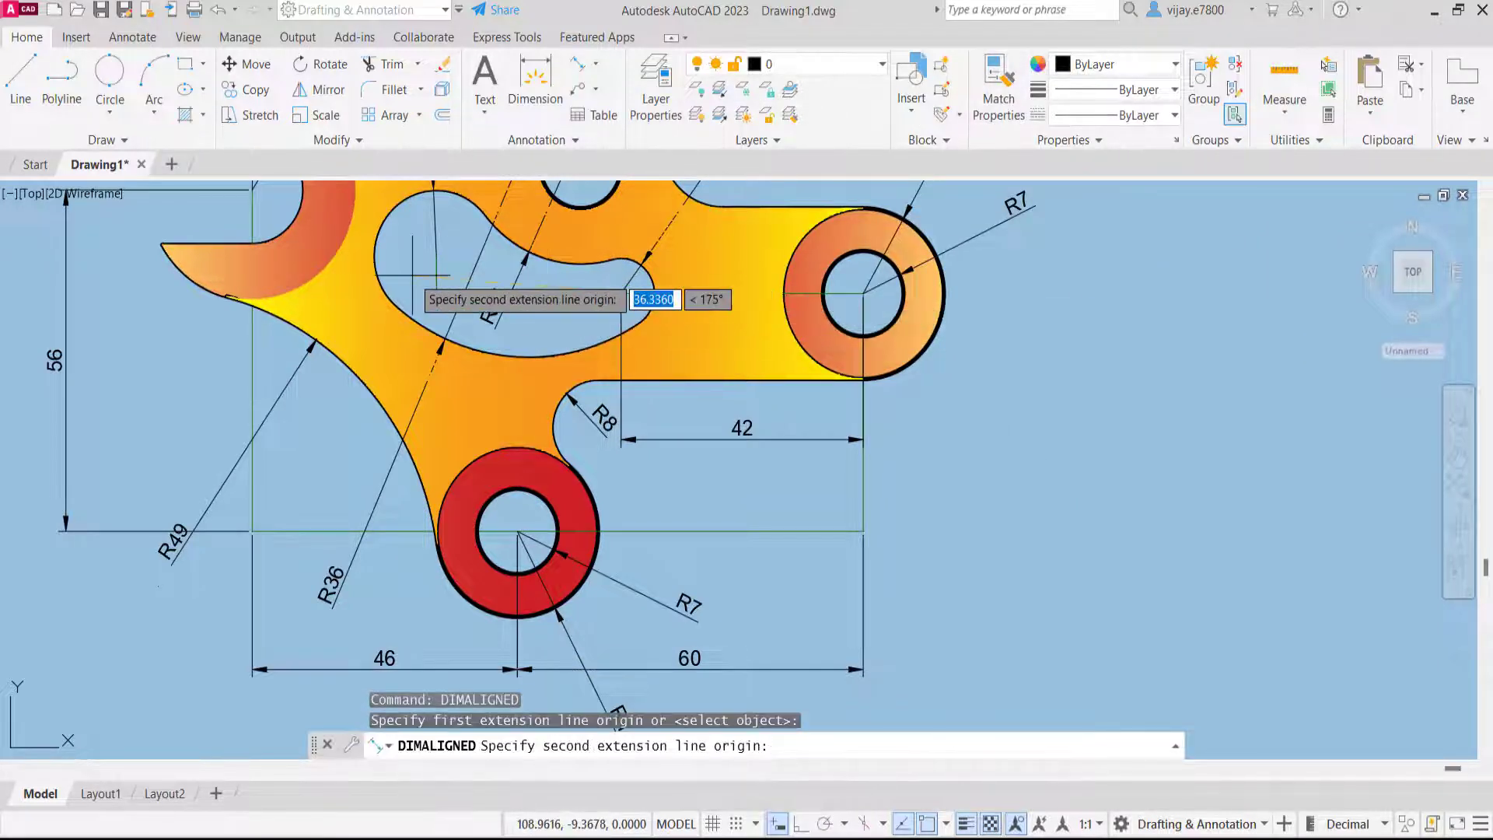
click(436, 293)
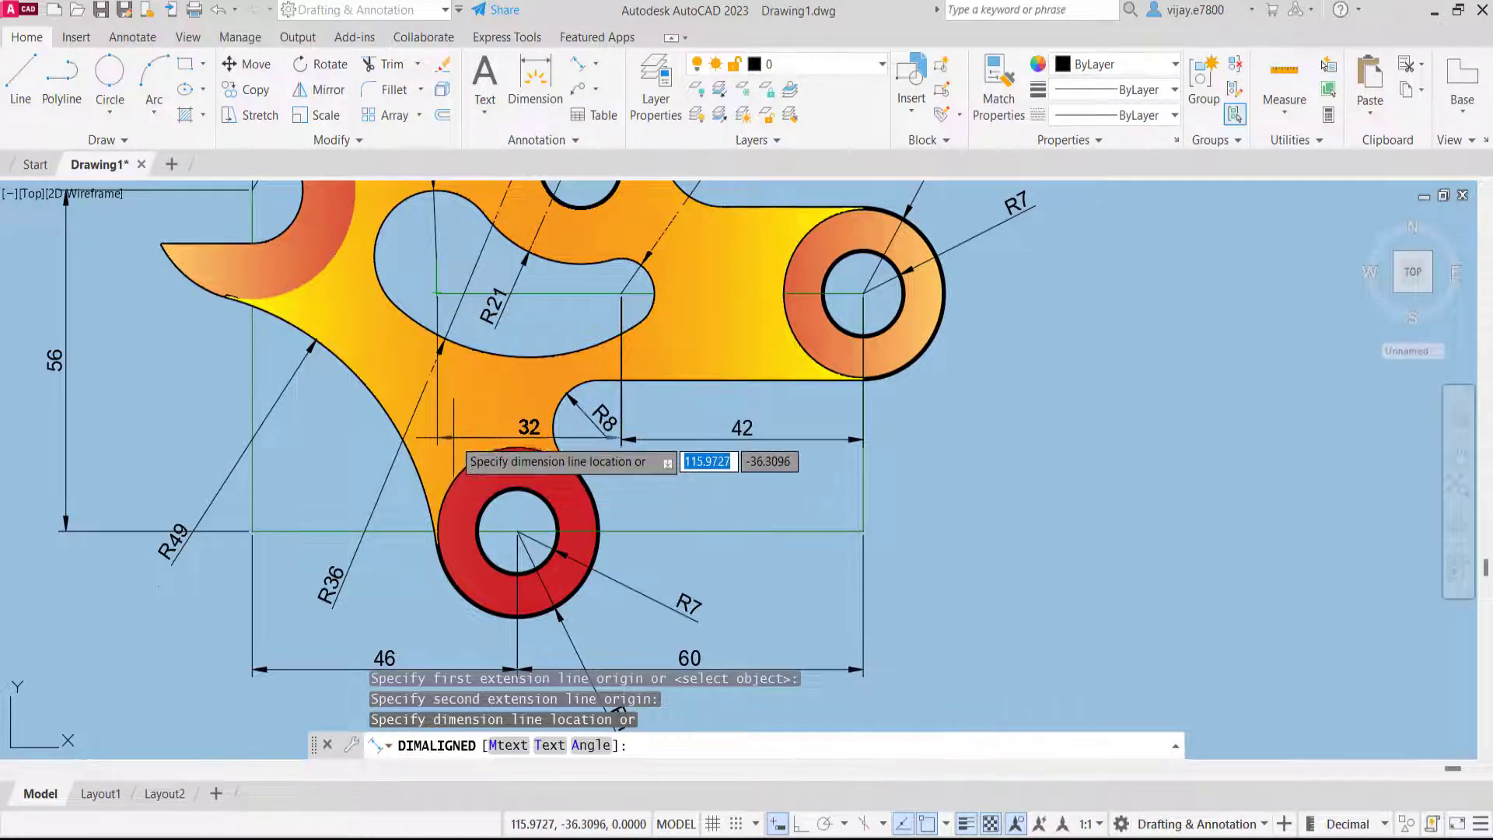
click(456, 319)
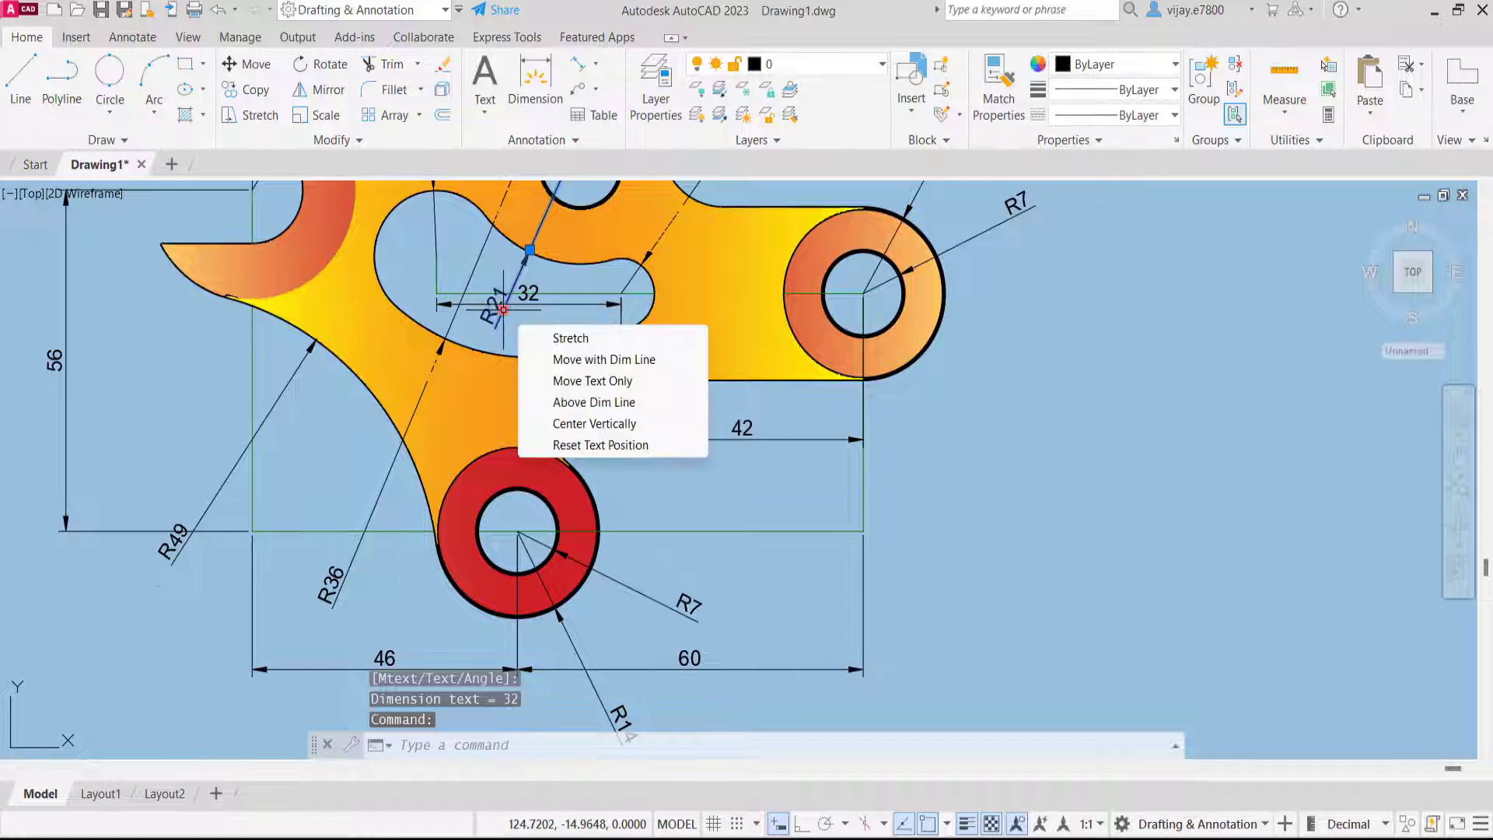
Shift the R21 dimension text clear of the slot's centre-distance dimension and swing the R36 dimension further towards the R49 one
click(503, 309)
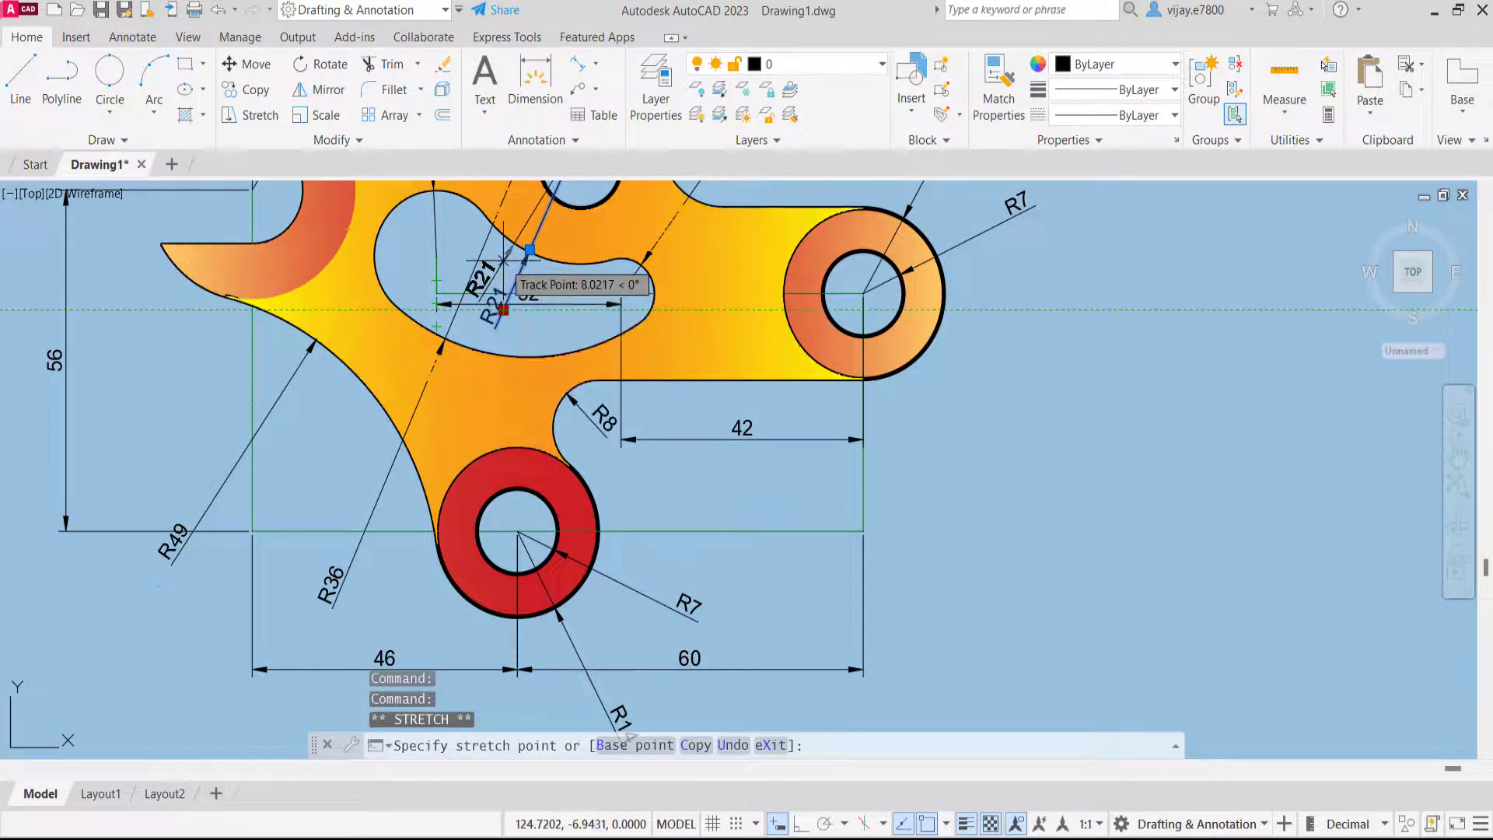
click(503, 260)
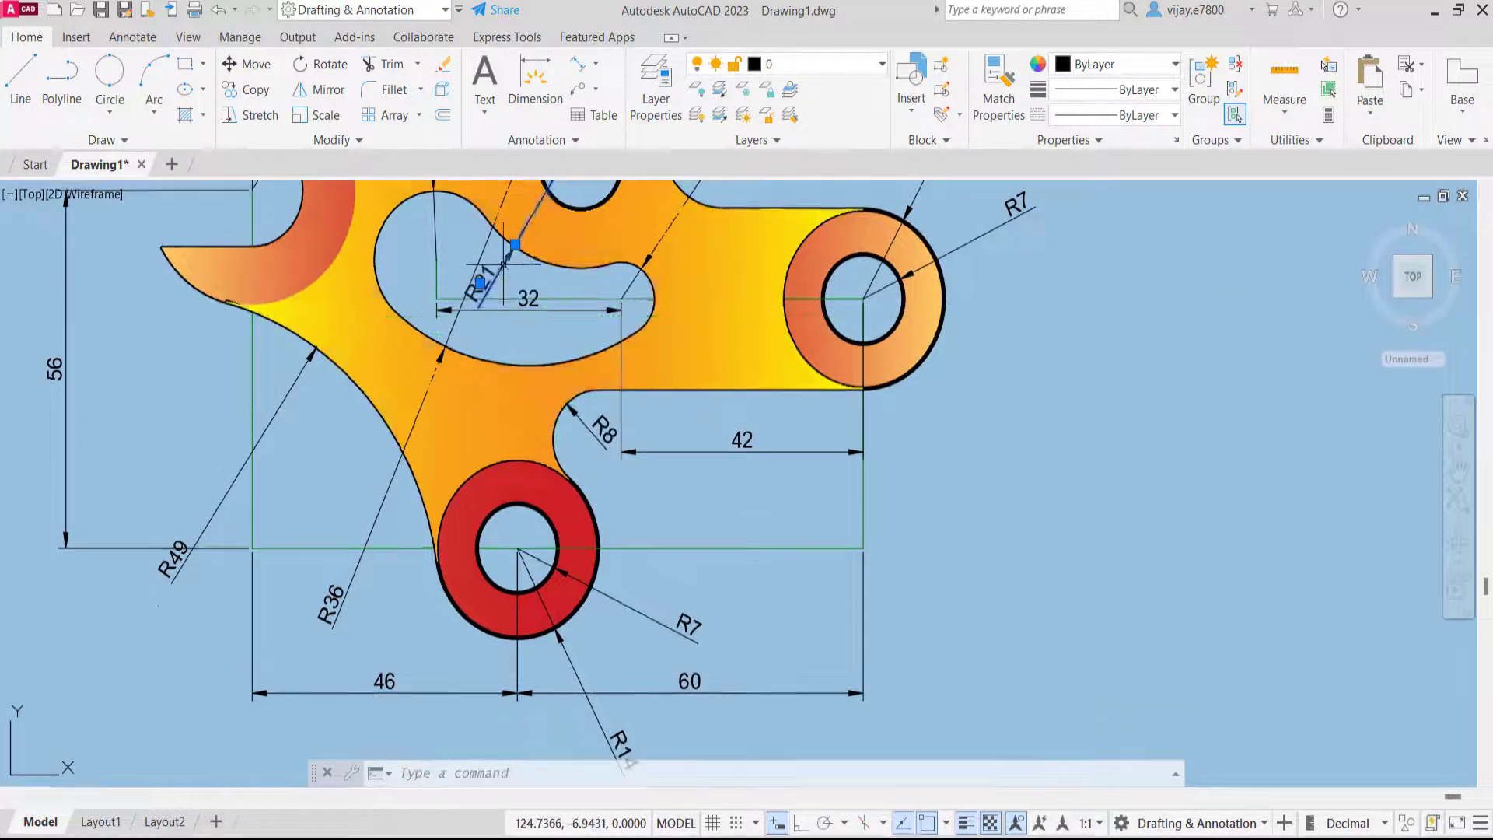
click(351, 575)
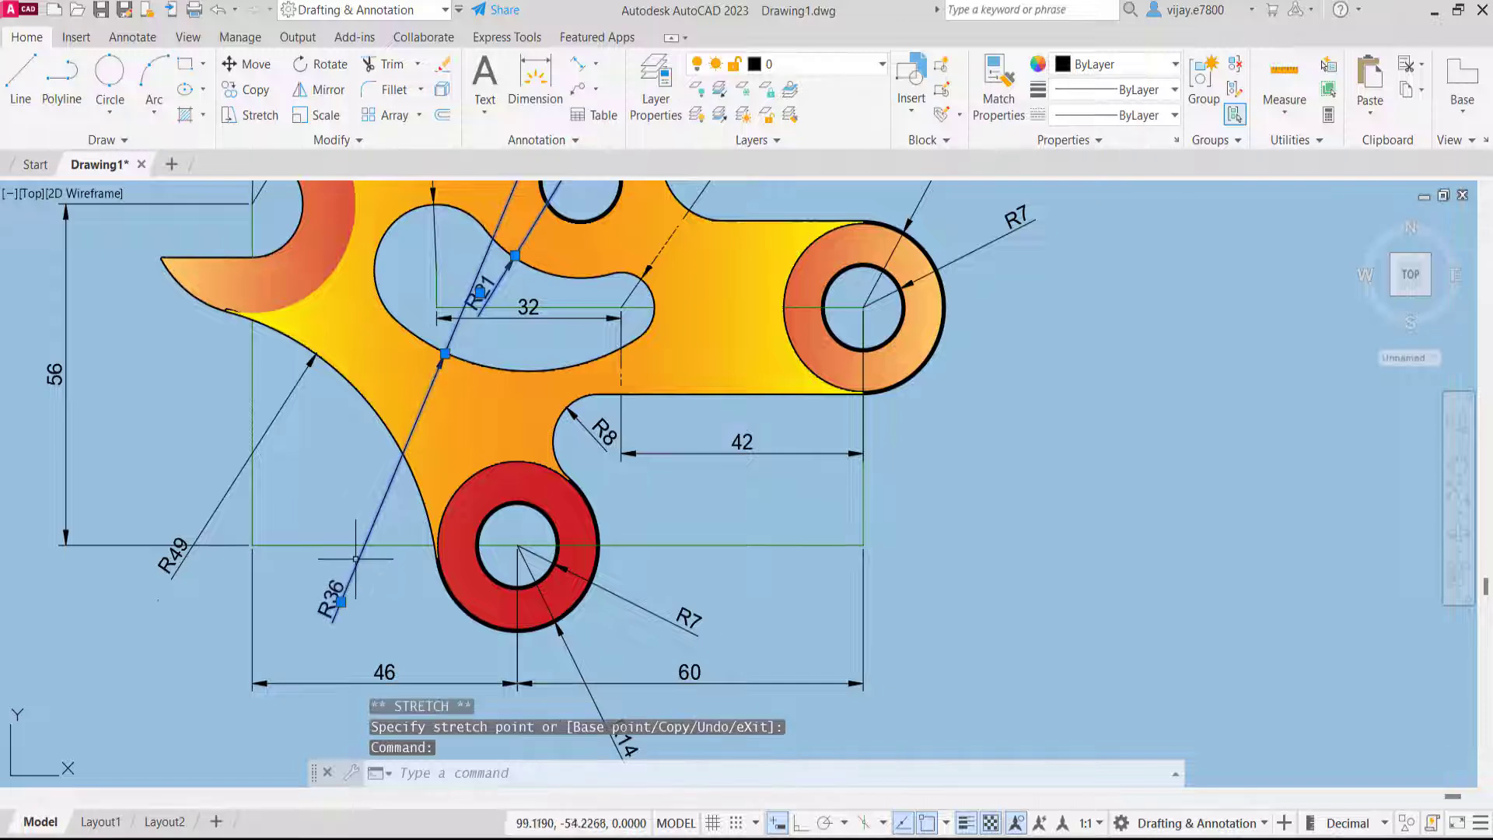
click(340, 601)
click(277, 523)
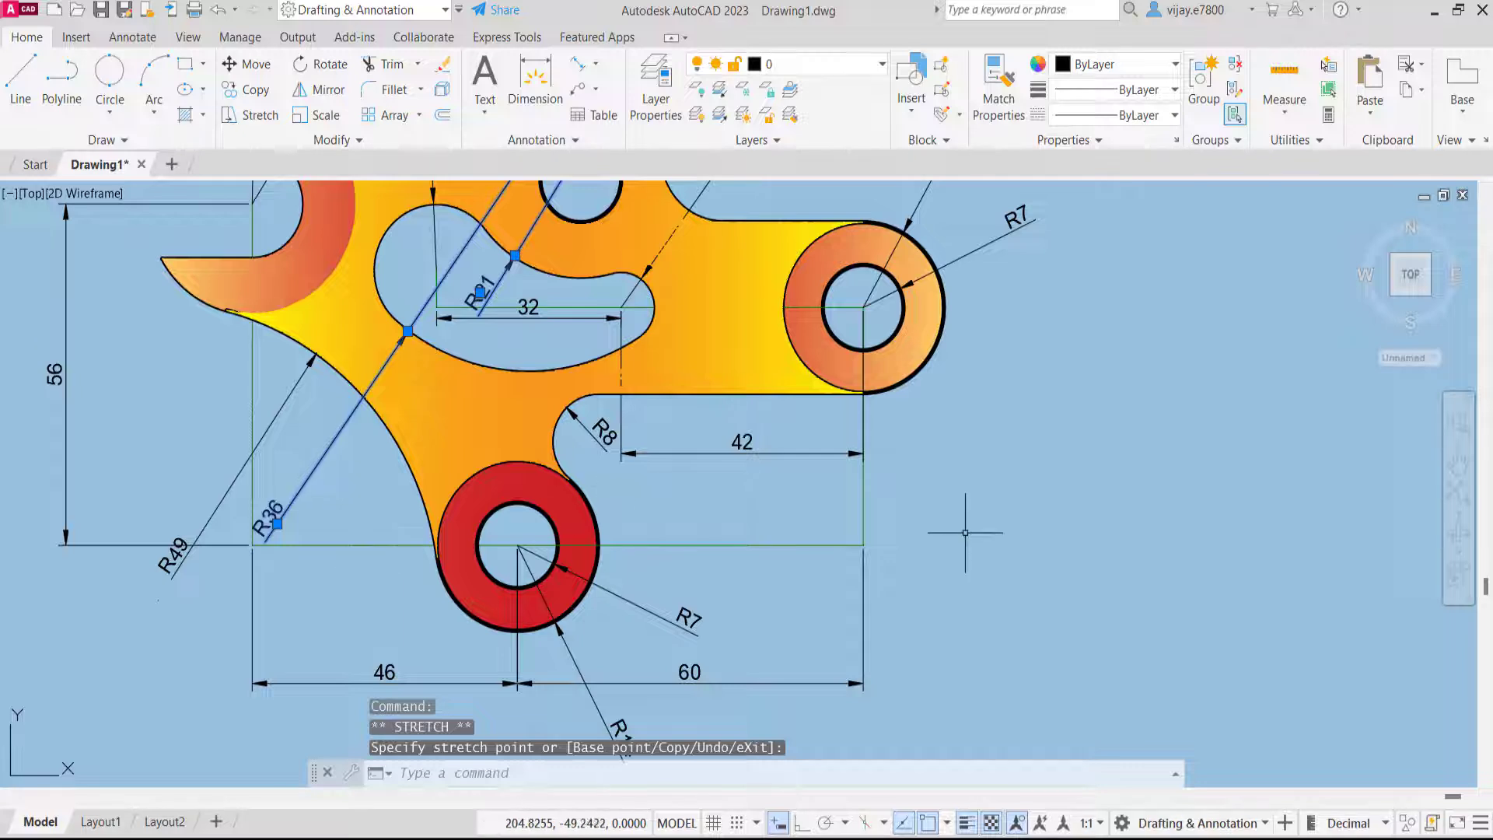
Add an aligned dimension from the right ring's centre to the point level with it beneath the upper hole, placed above the part
scroll(964, 532, down, 2)
middle_drag(1049, 470, 987, 545)
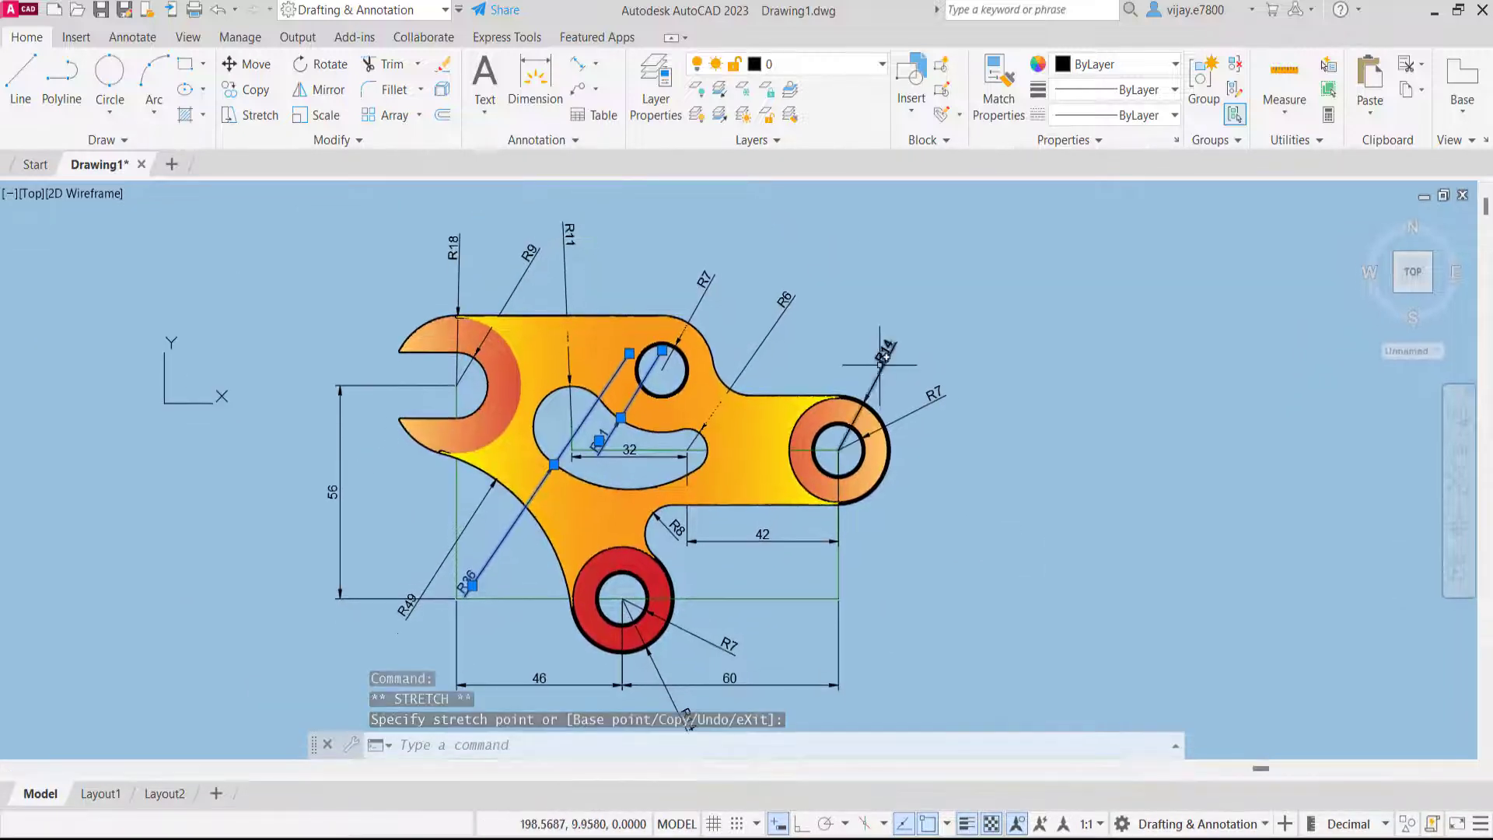
right_click(922, 544)
click(1011, 259)
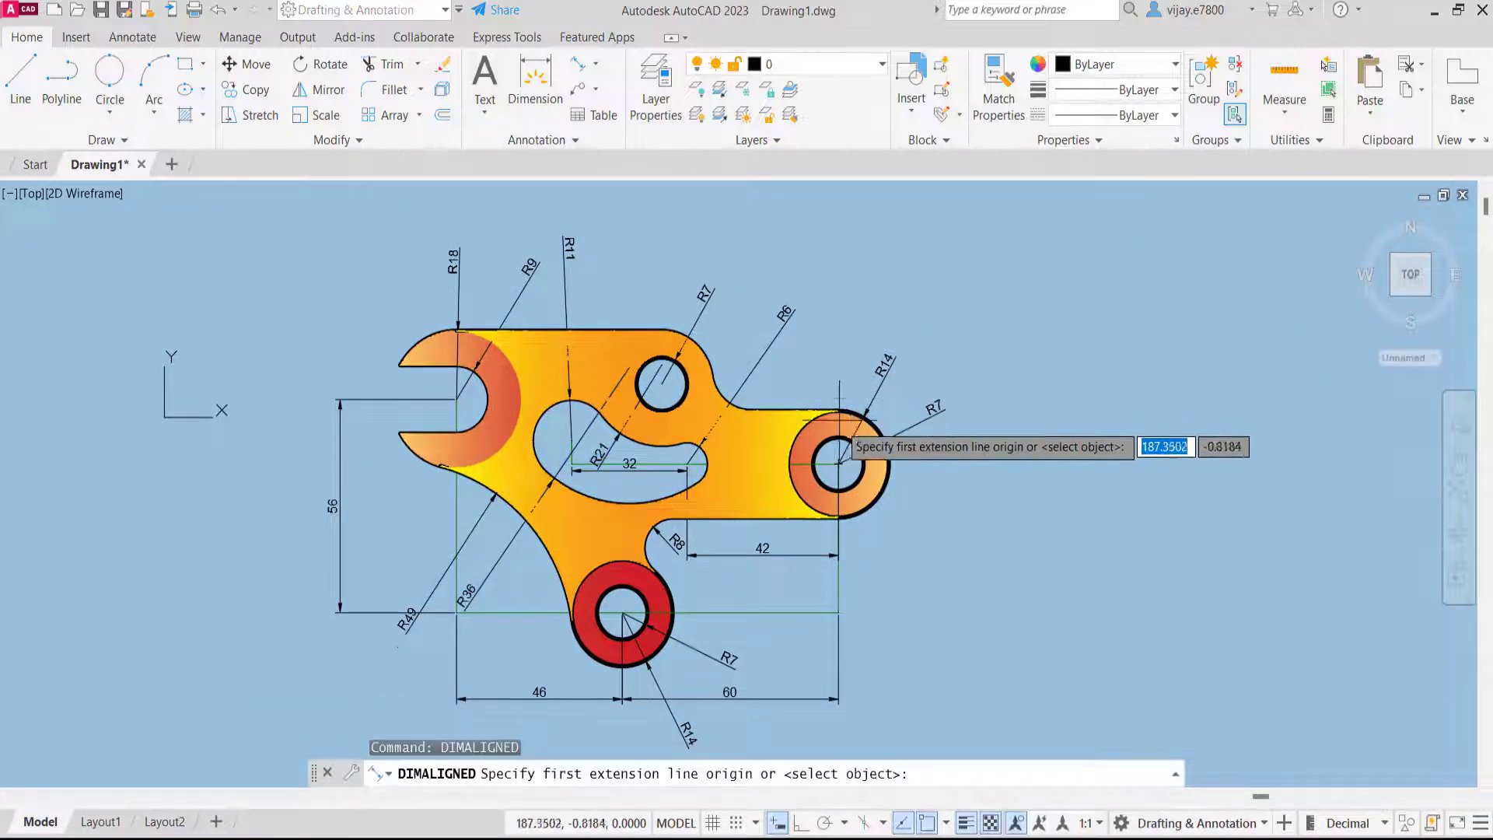
click(838, 464)
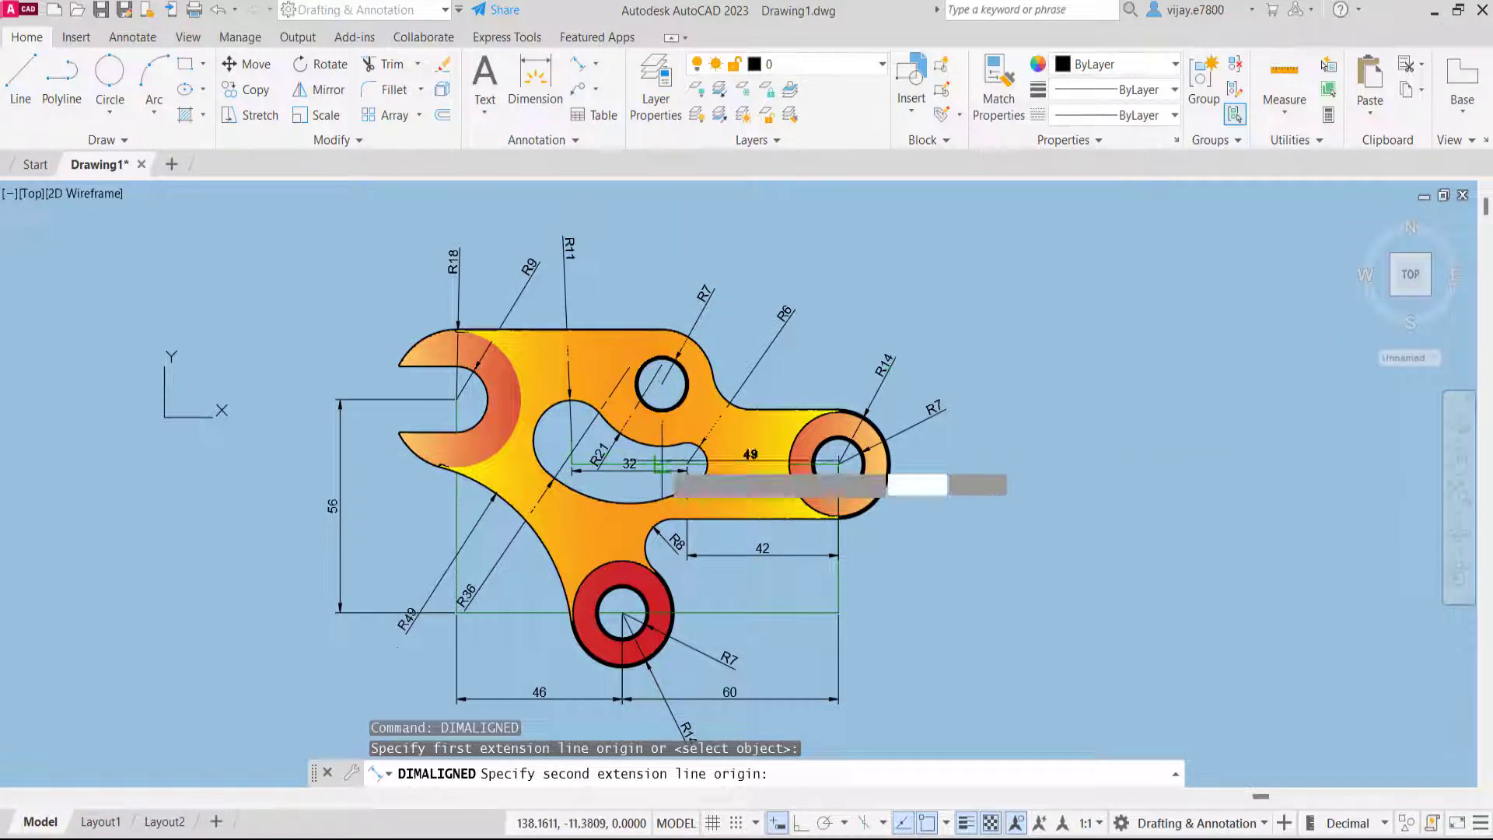
click(661, 454)
click(660, 241)
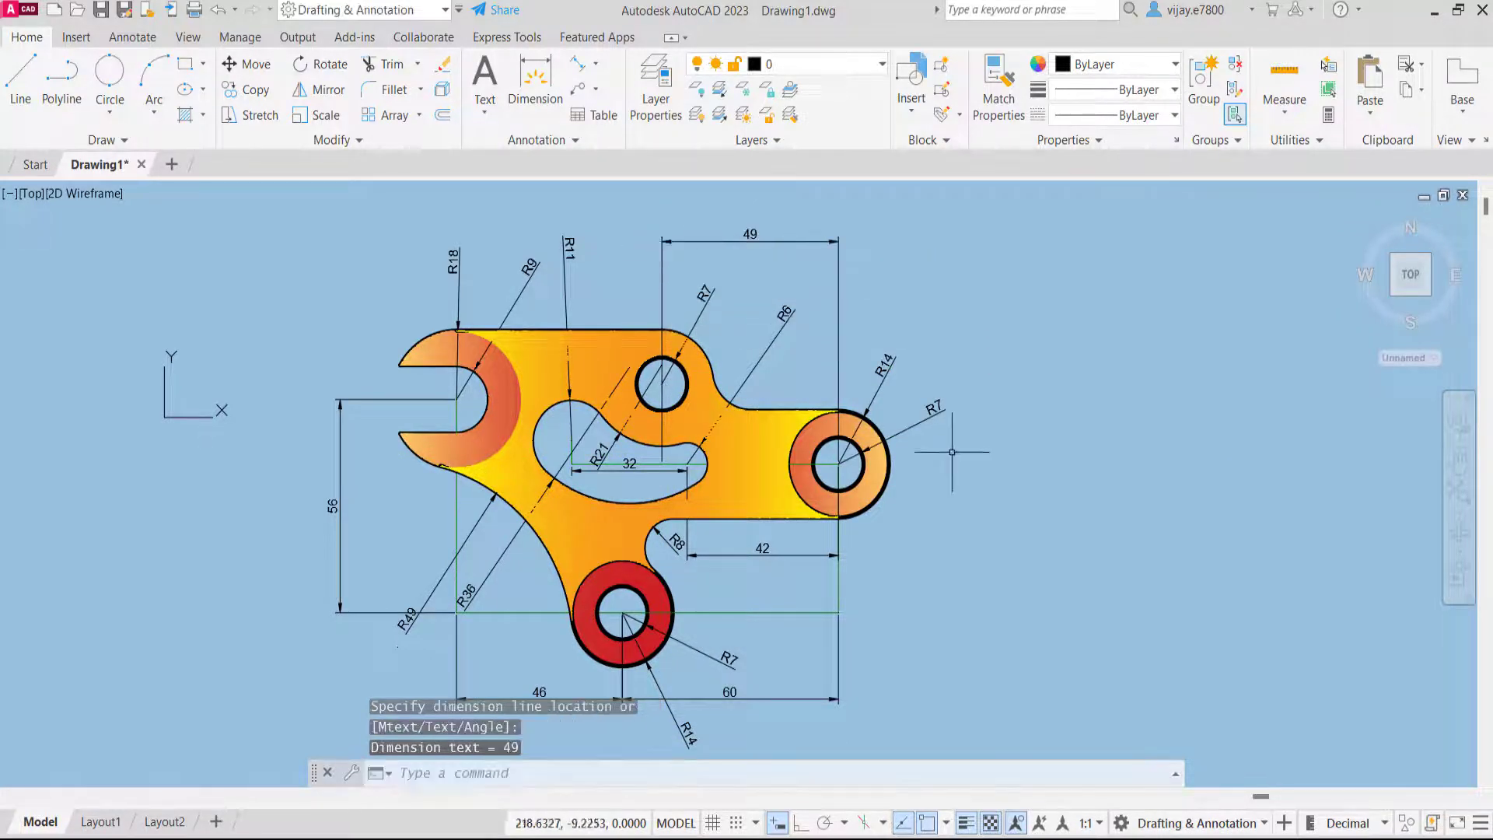
Select every dimension in the drawing and assign them all to the Dimensions layer
click(877, 276)
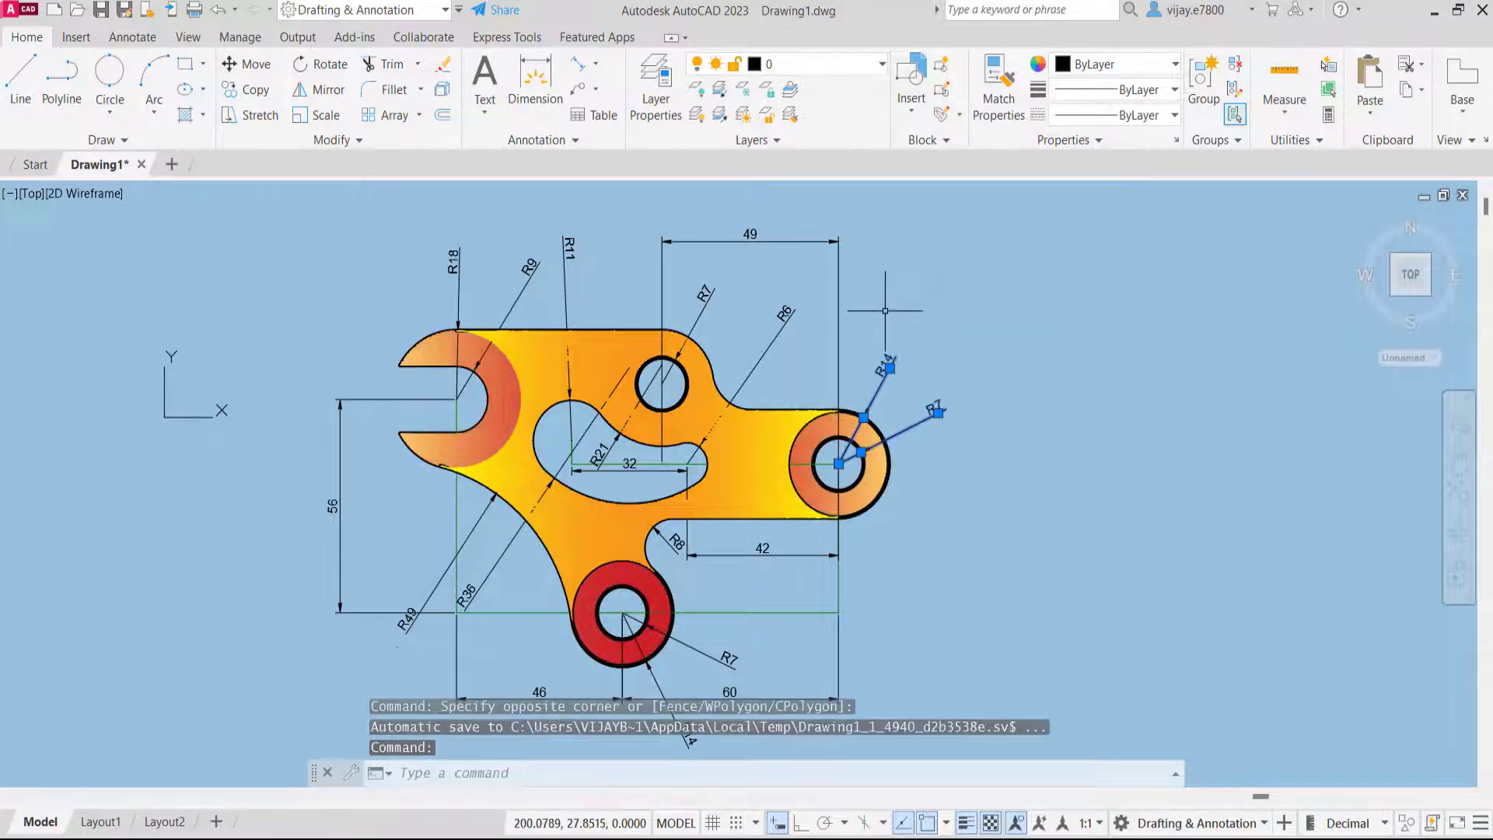
click(972, 322)
click(422, 213)
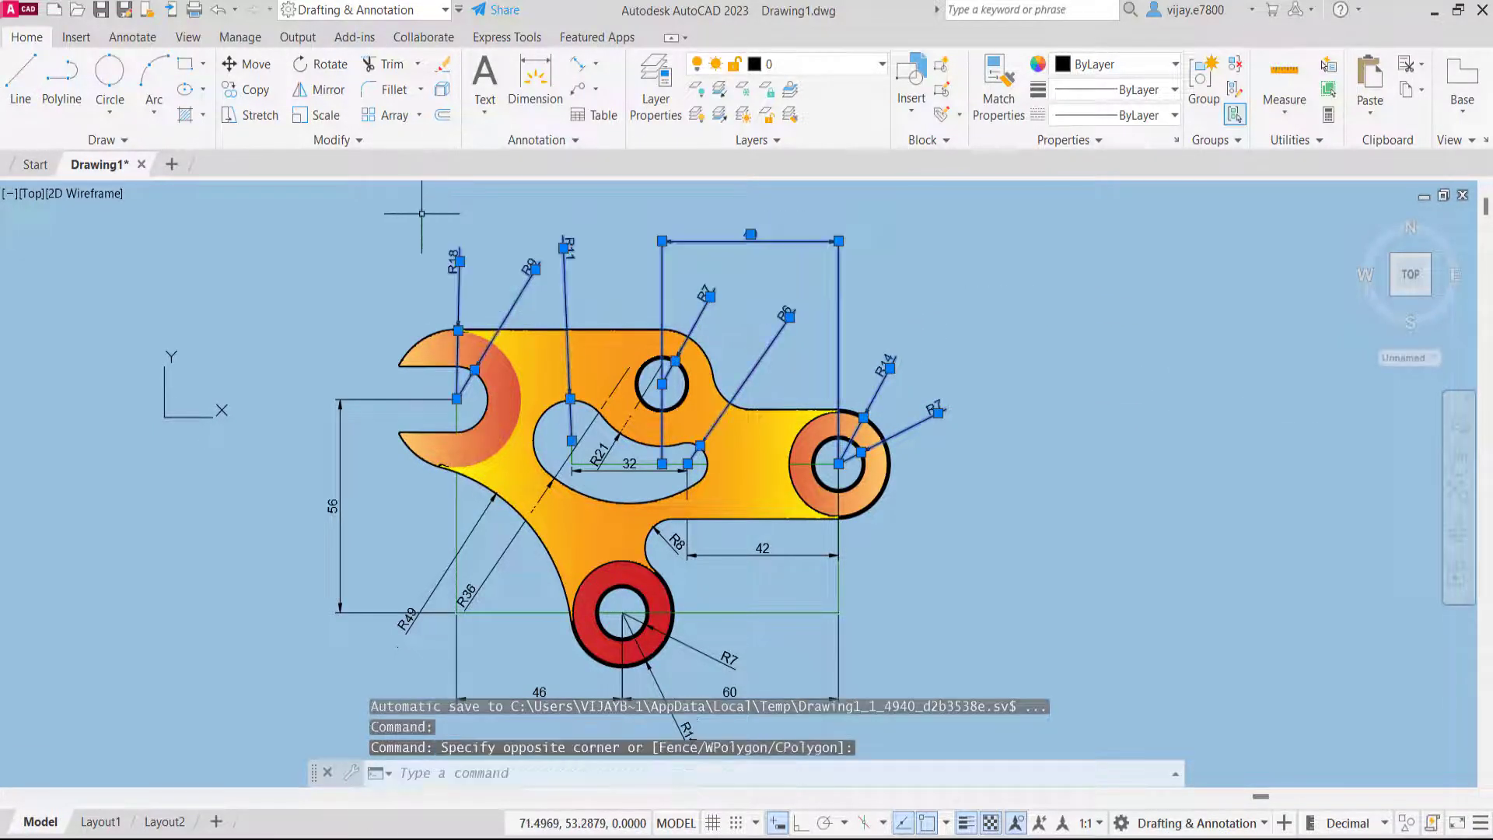
right_click(370, 566)
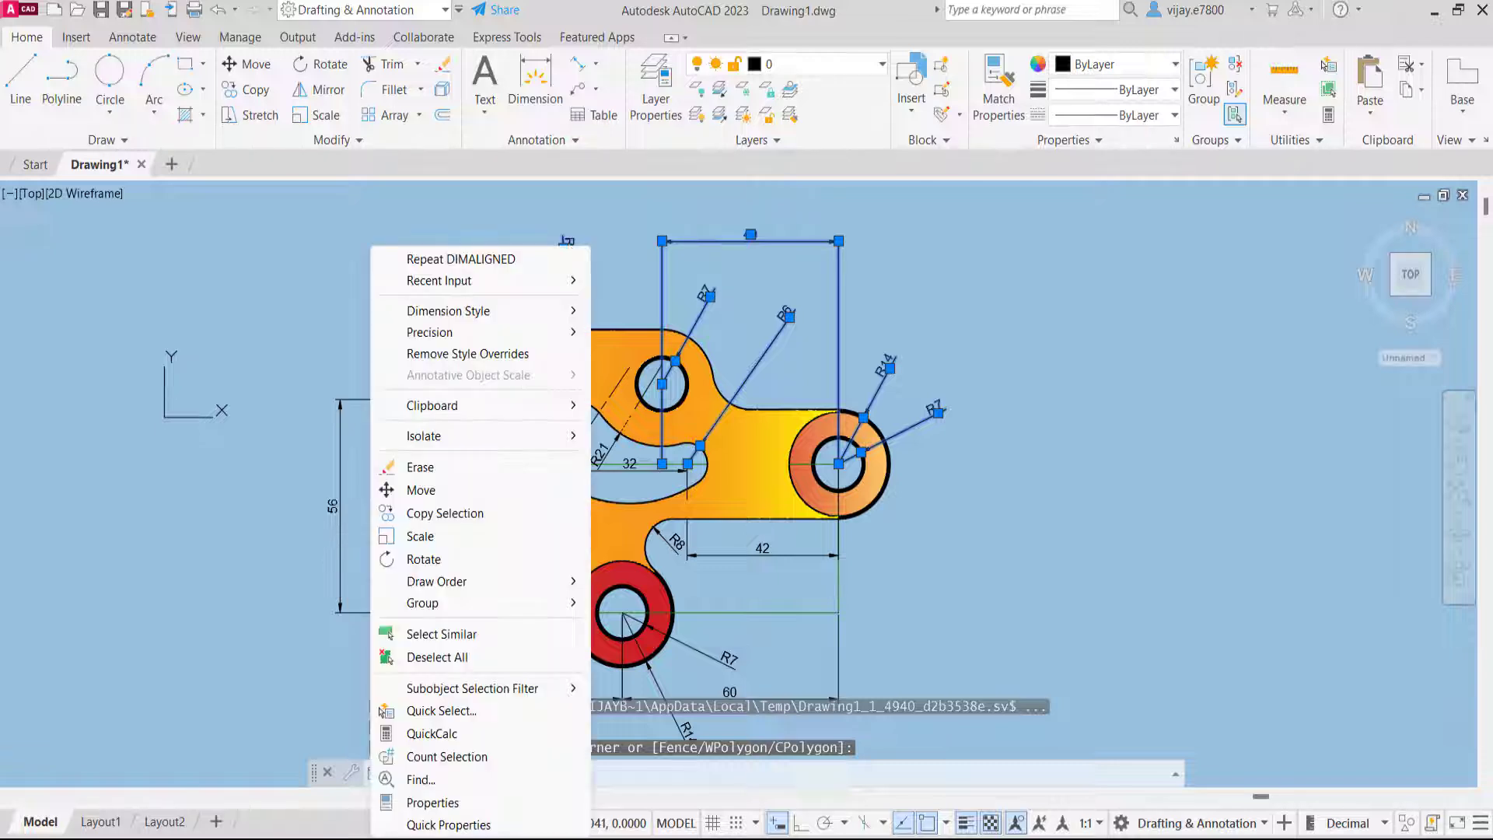
click(457, 634)
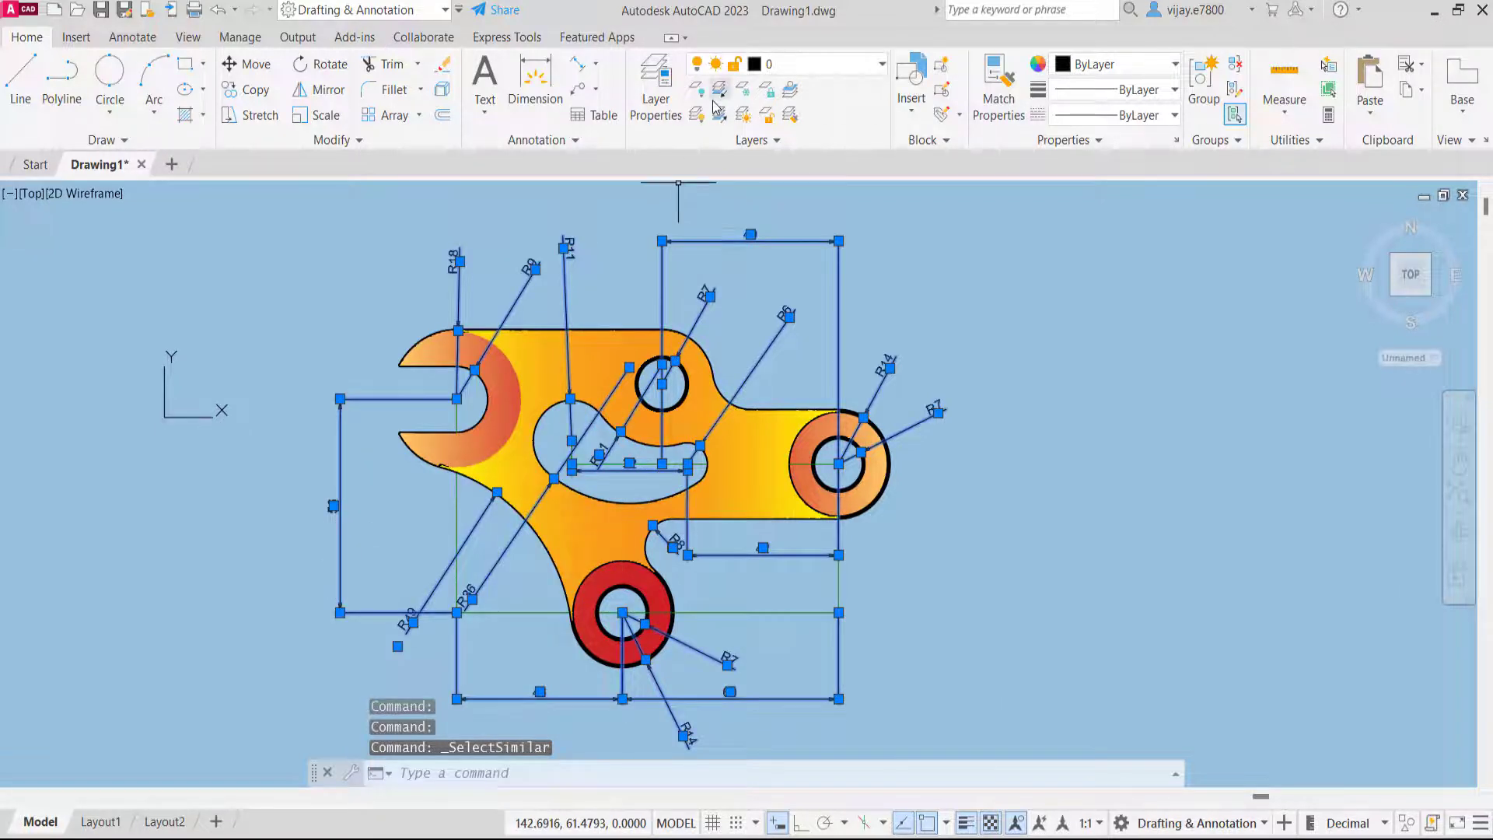
click(780, 66)
click(775, 140)
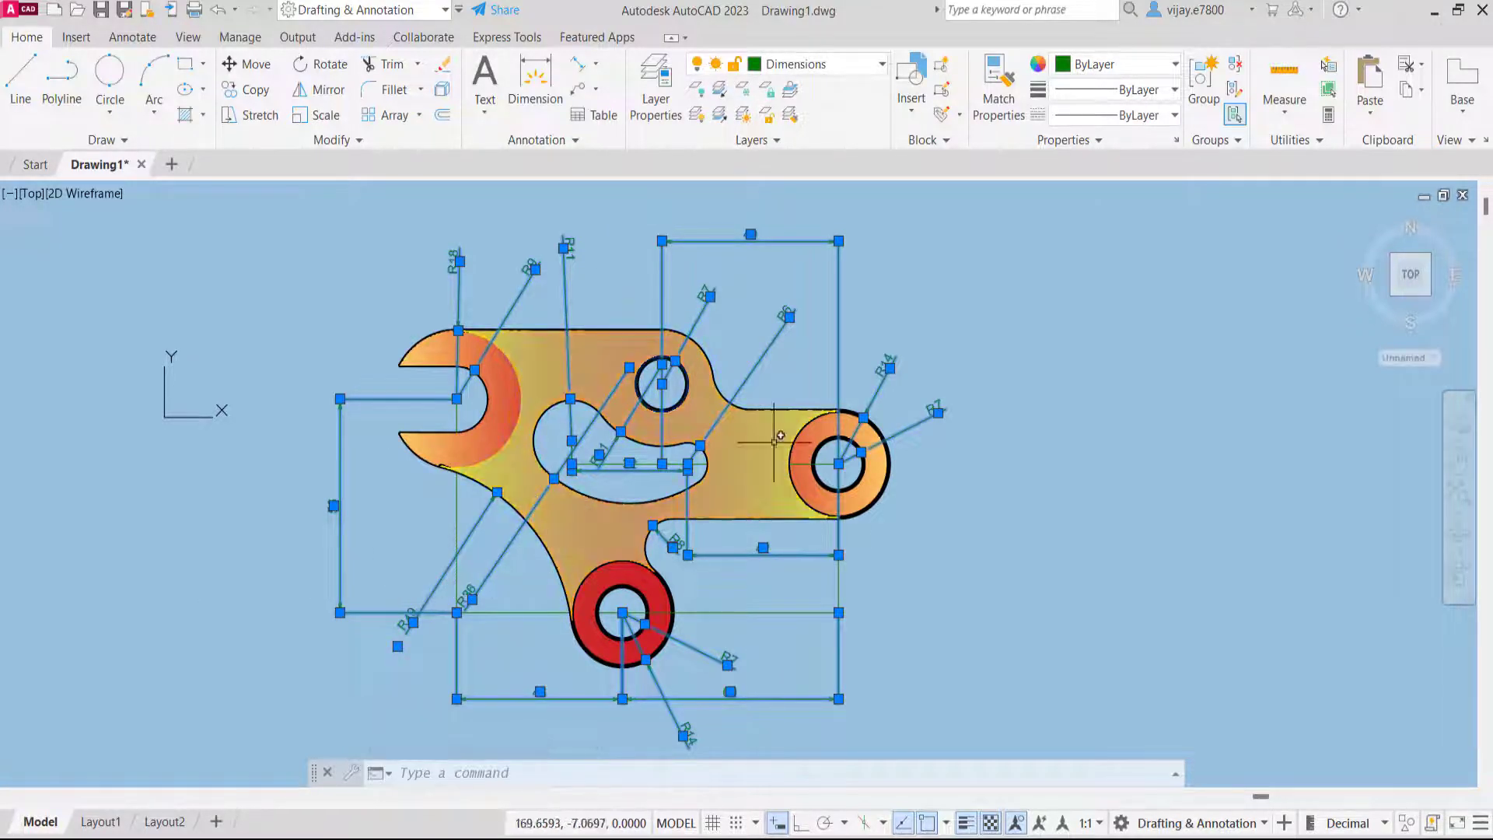
Change the colour of the Dimensions layer to index colour 18
click(759, 70)
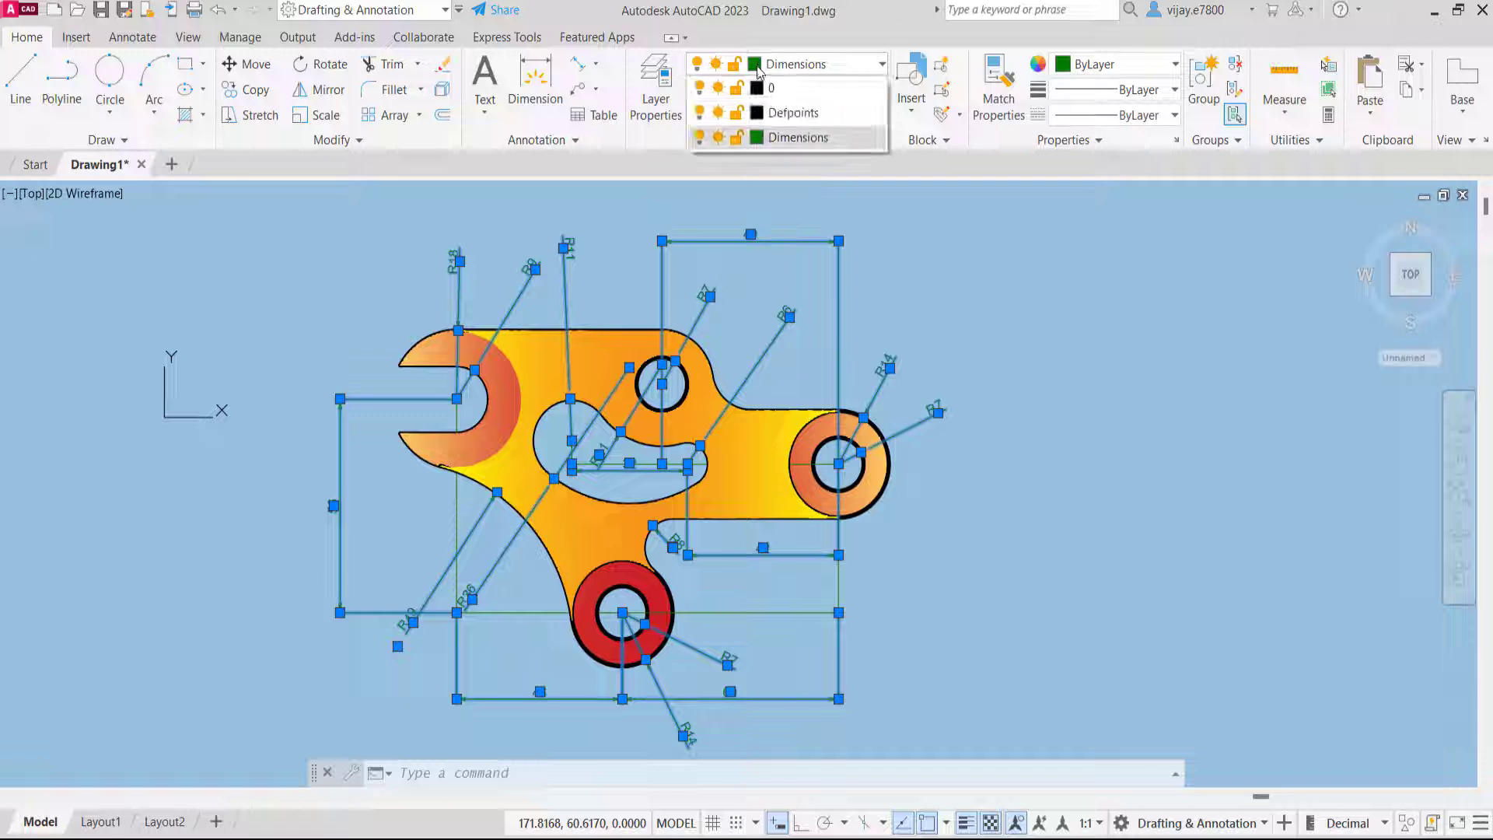
click(762, 144)
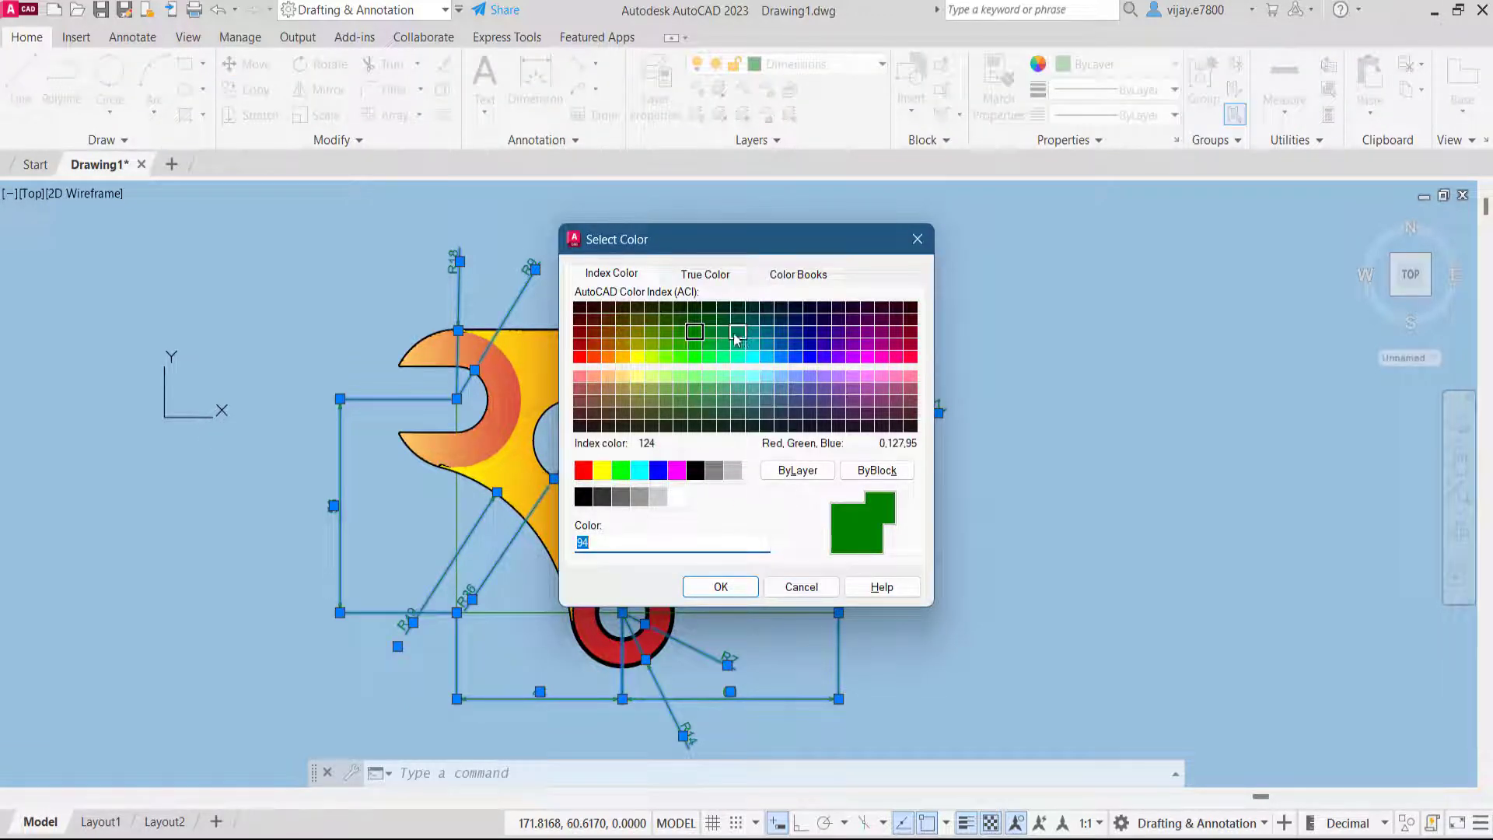
click(717, 587)
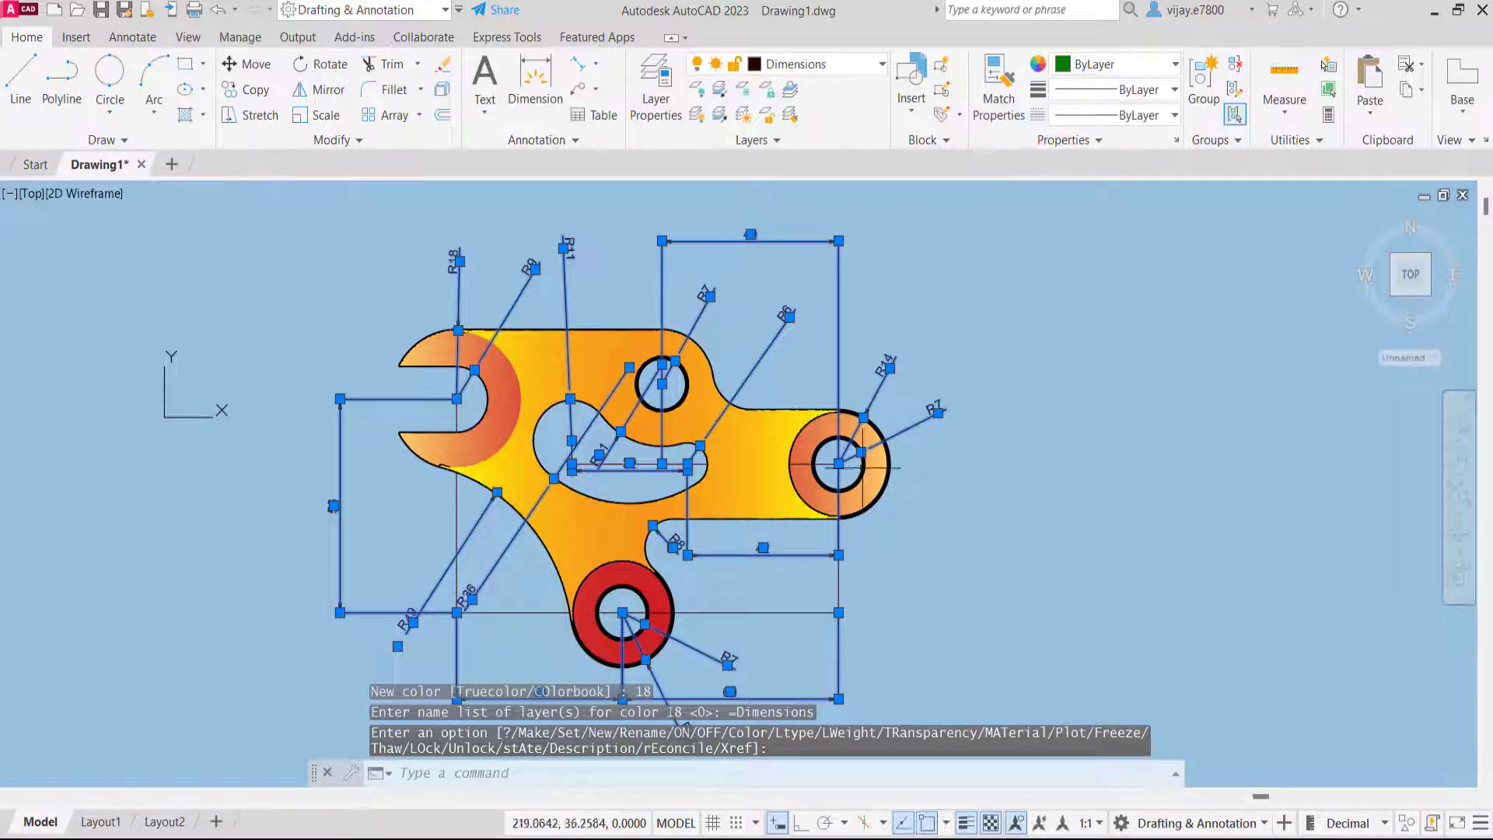
Modify the ISO-25 dimension style so its linear dimension precision is 0
mouse_move(969, 649)
middle_down()
mouse_move(860, 523)
mouse_move(930, 606)
middle_up()
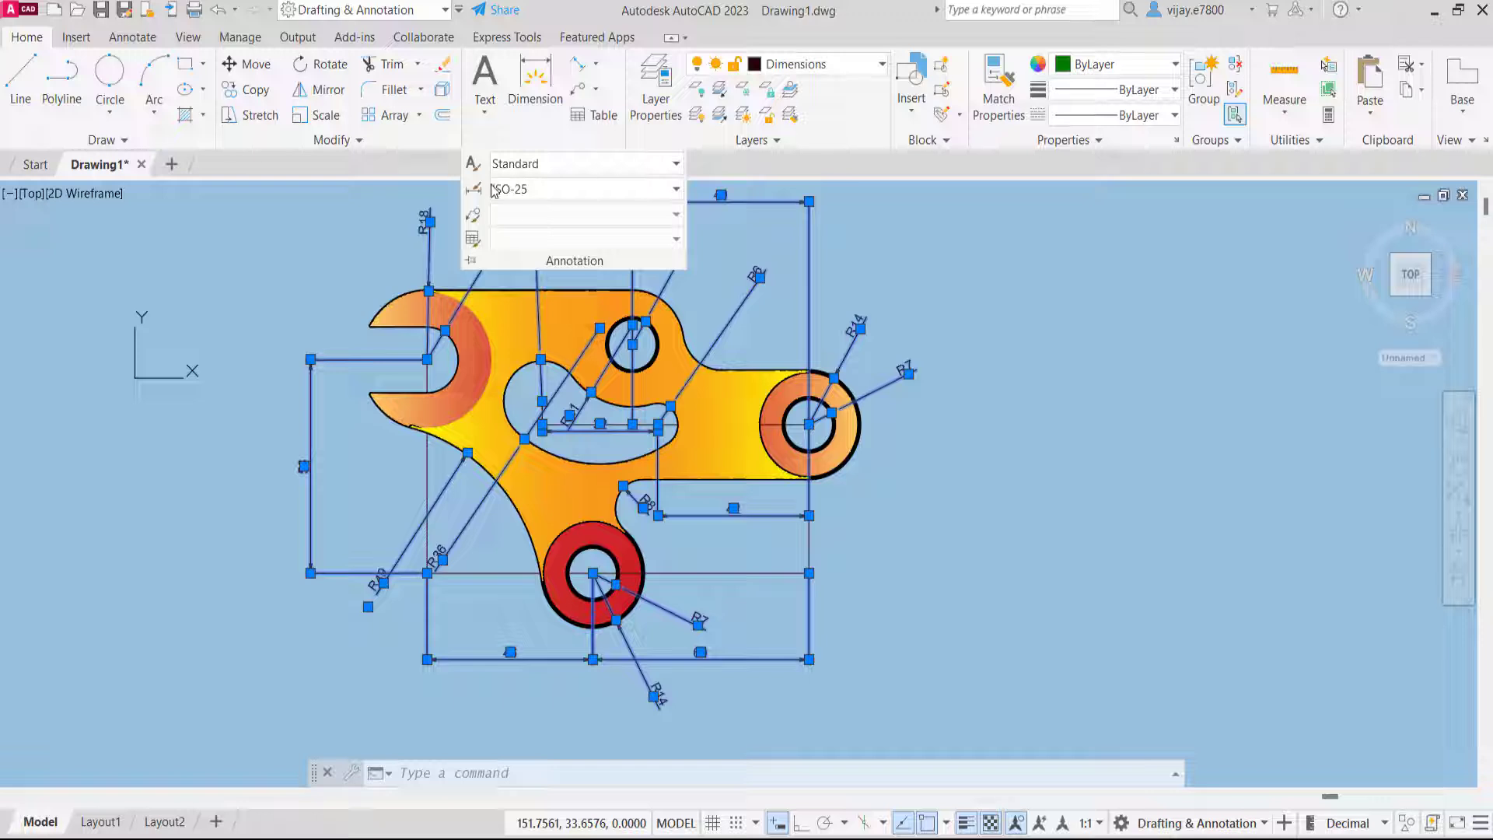
click(476, 193)
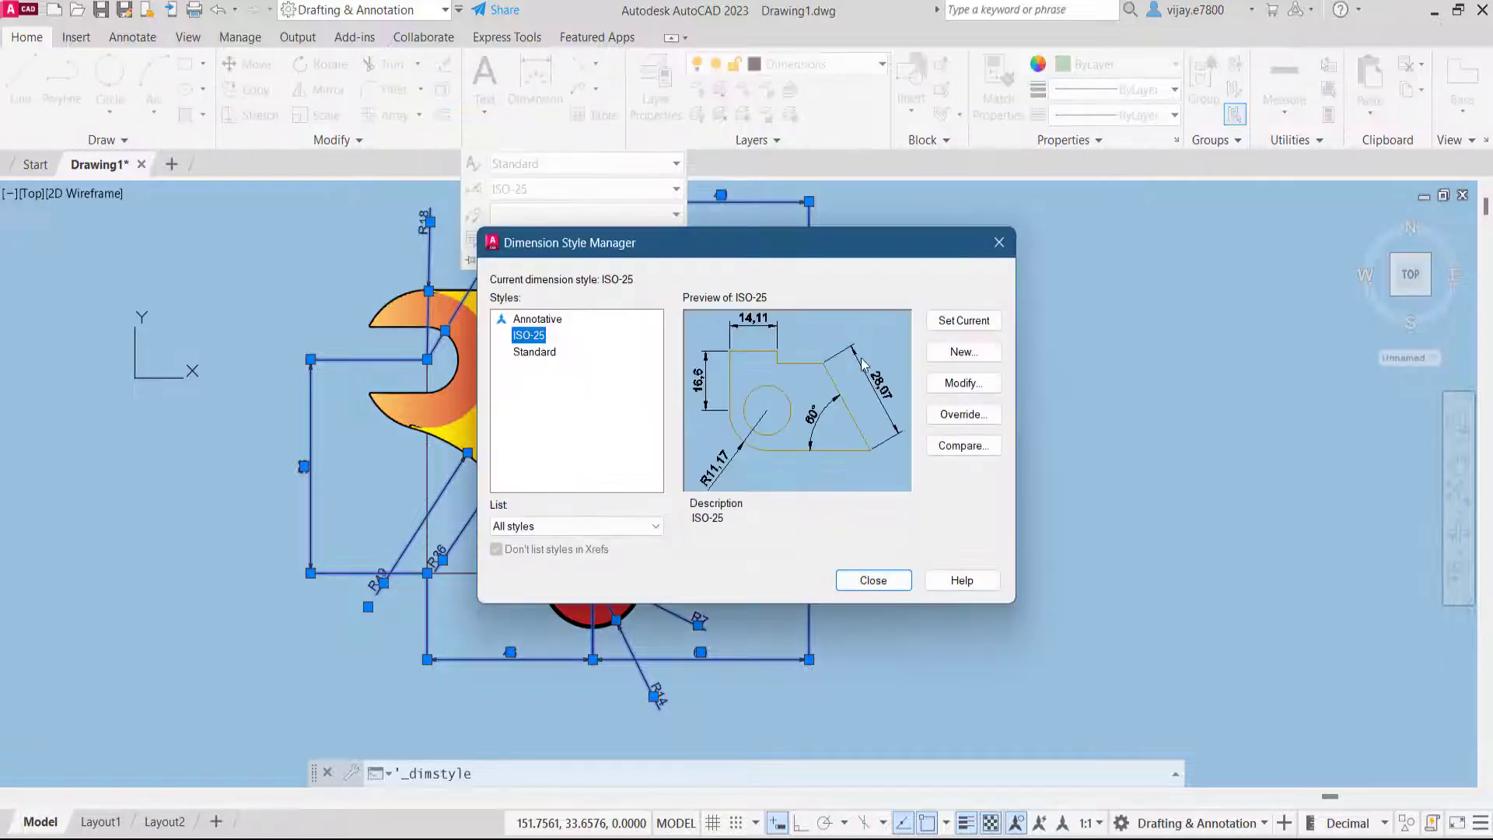
click(970, 381)
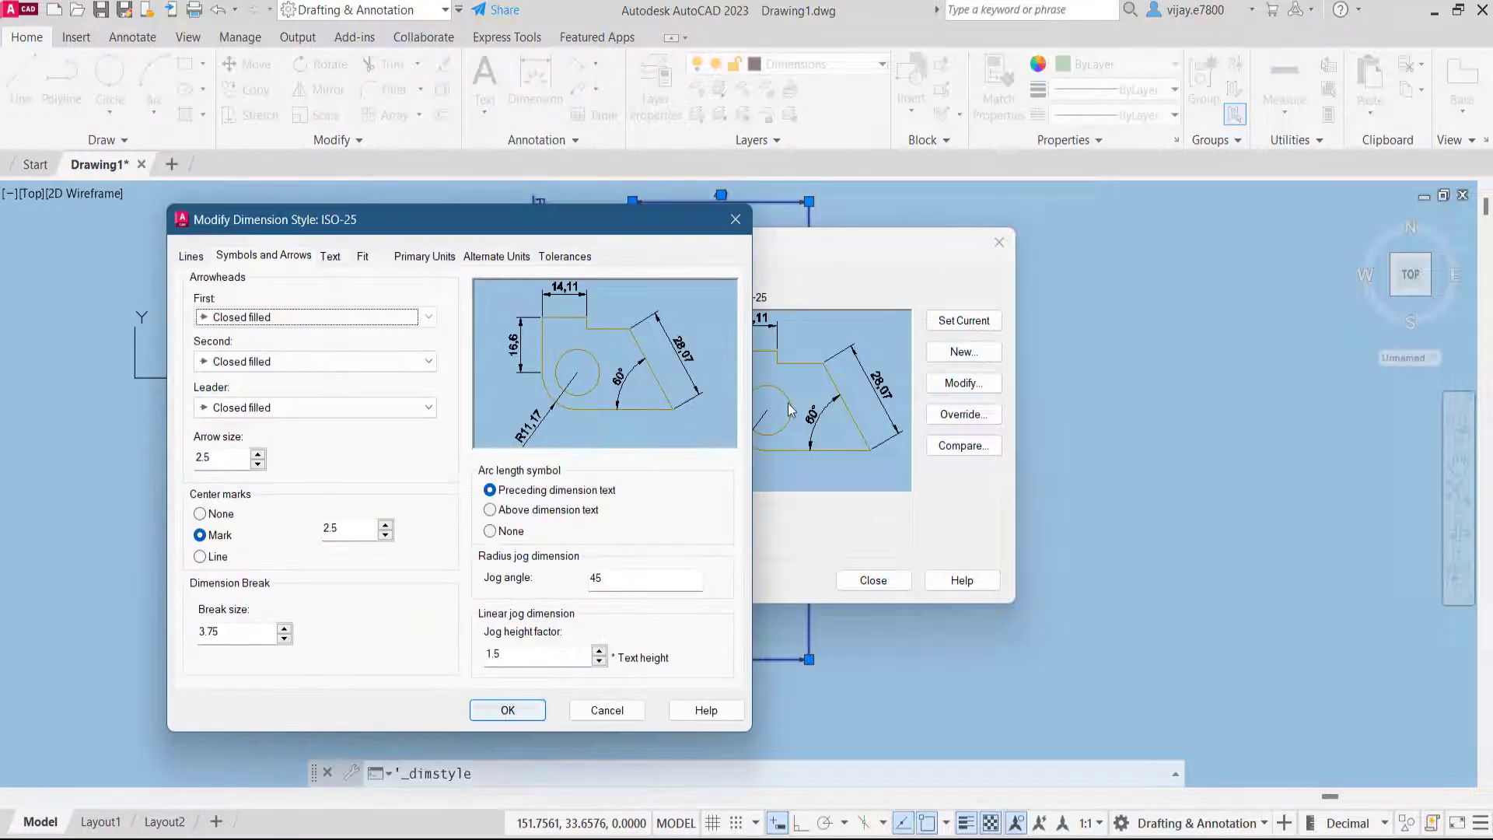
click(420, 256)
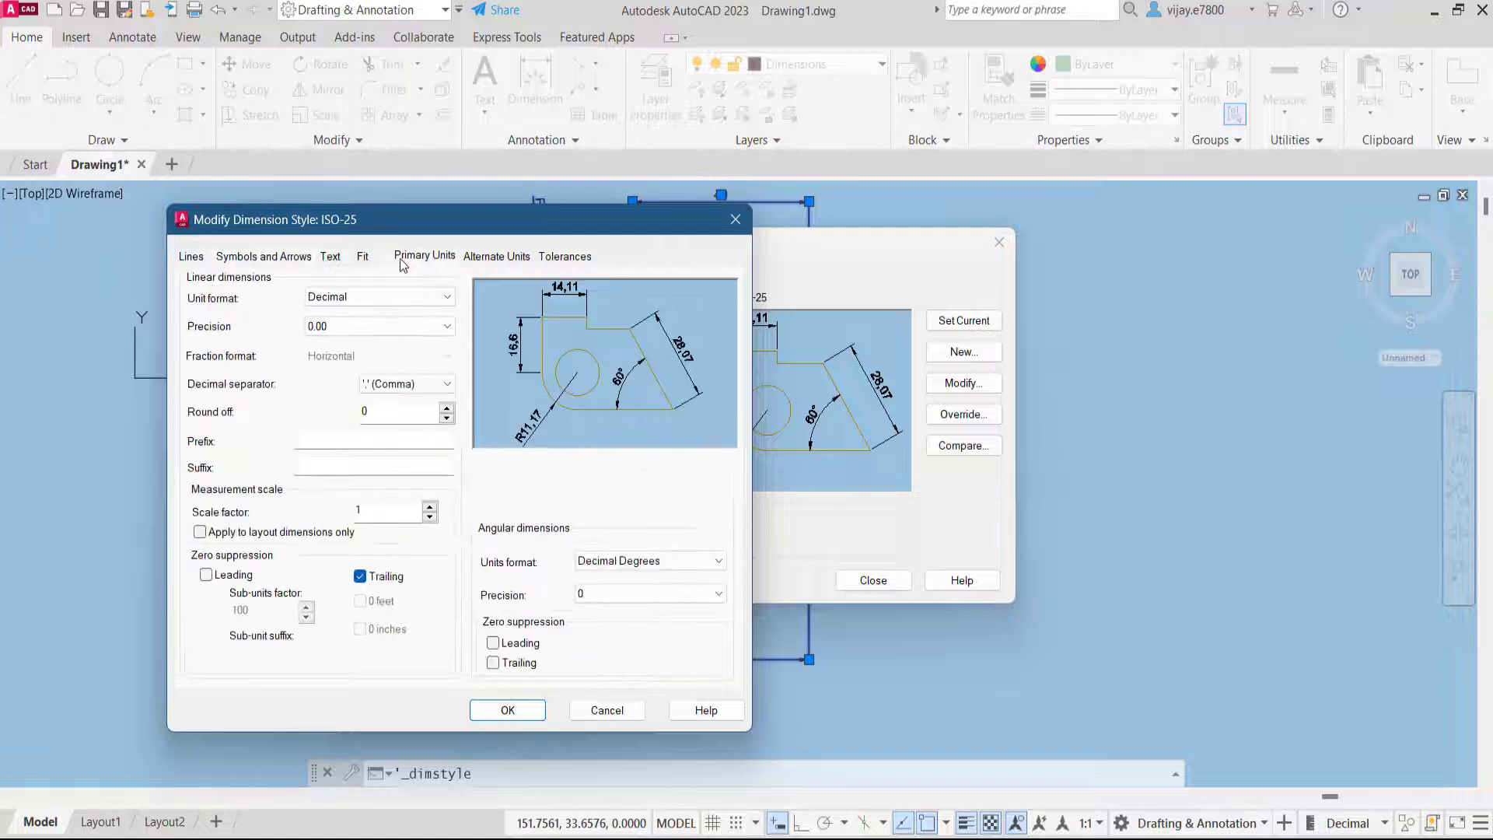
click(373, 325)
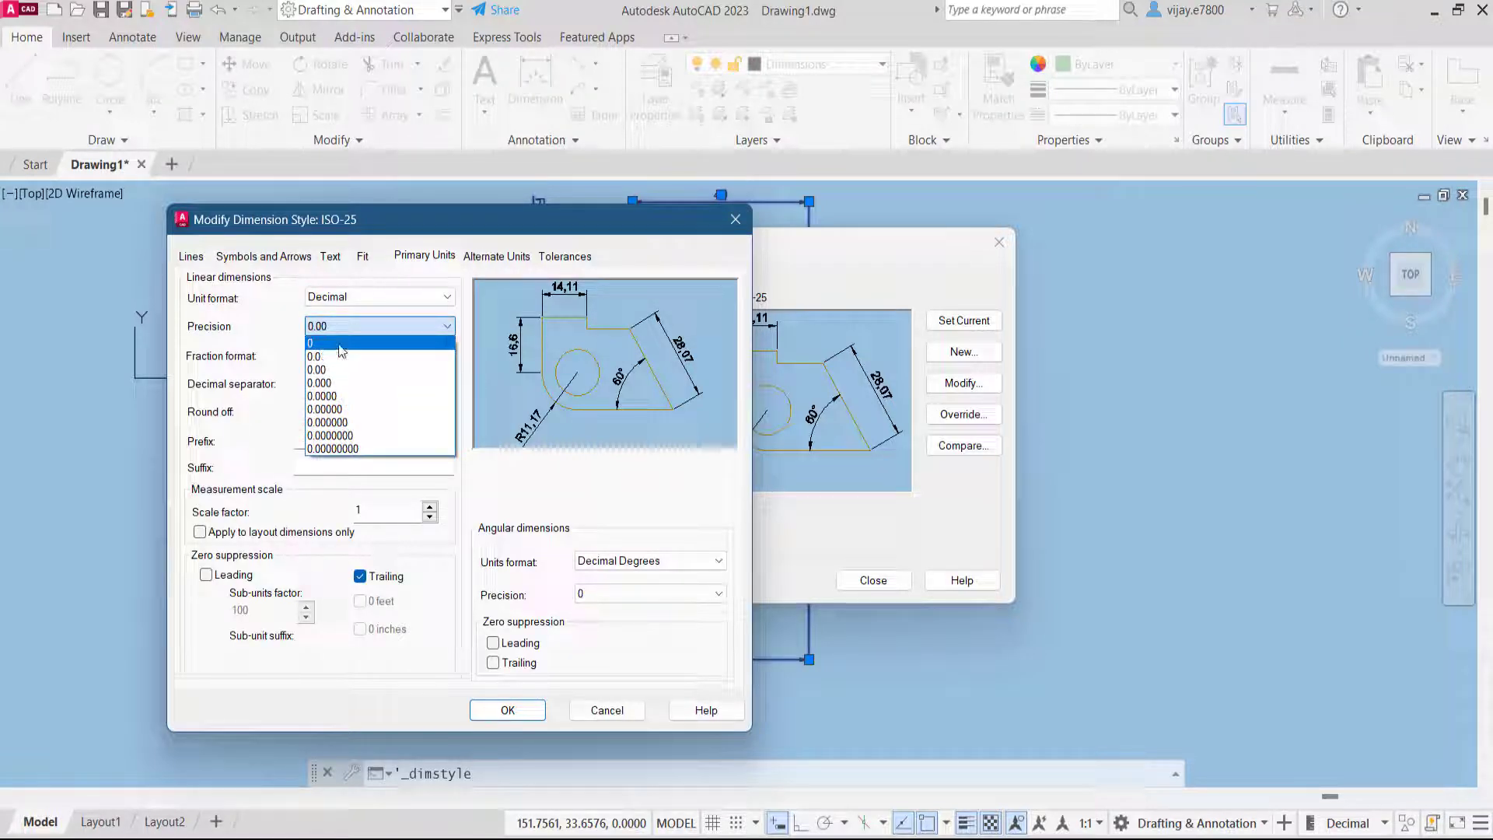
click(340, 345)
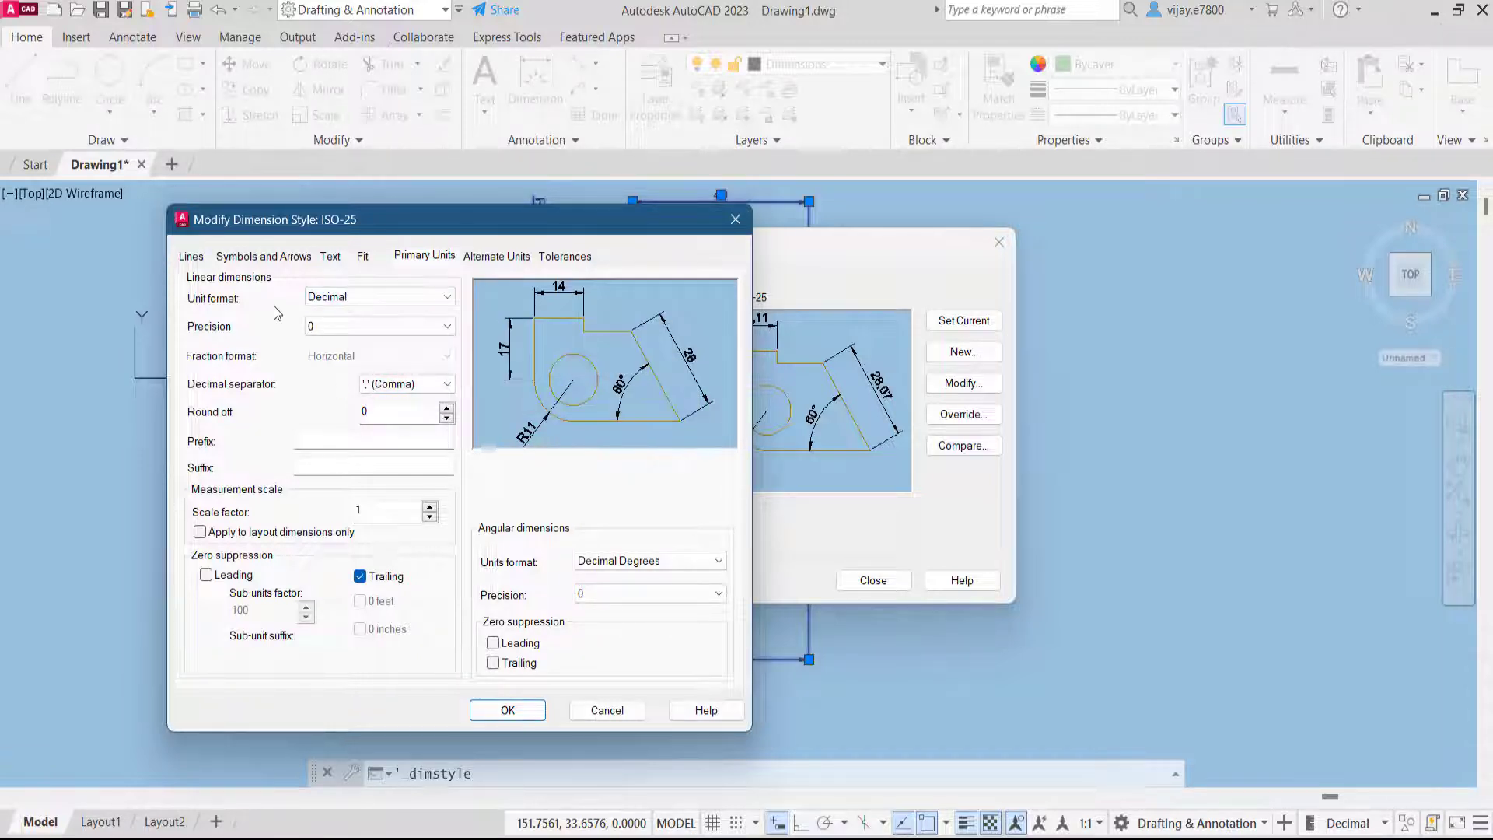
Increase the text height and arrow size of the ISO-25 dimension style and apply the changes
click(331, 256)
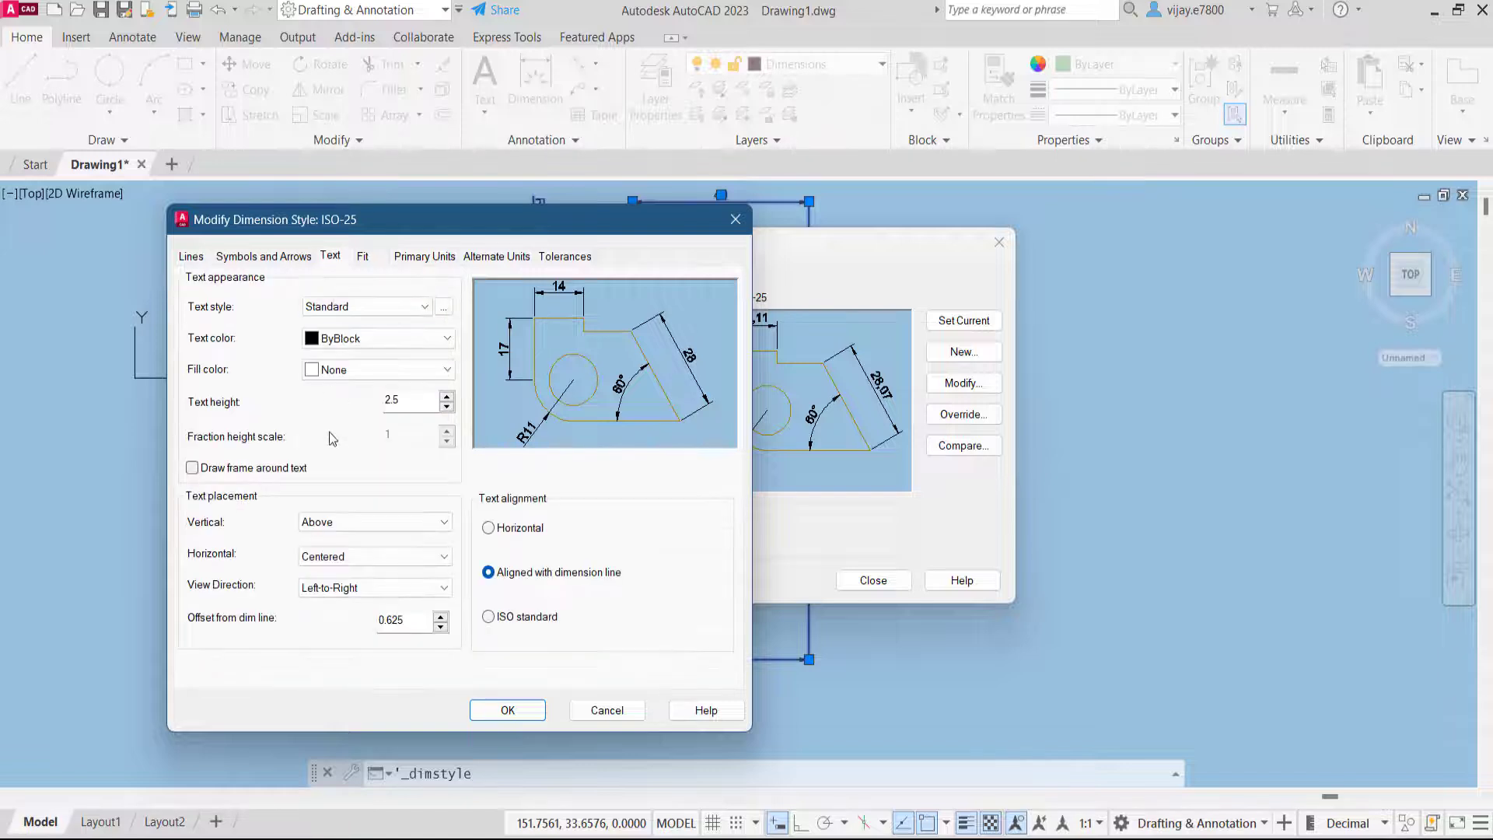
drag(391, 403, 381, 404)
click(282, 256)
click(201, 457)
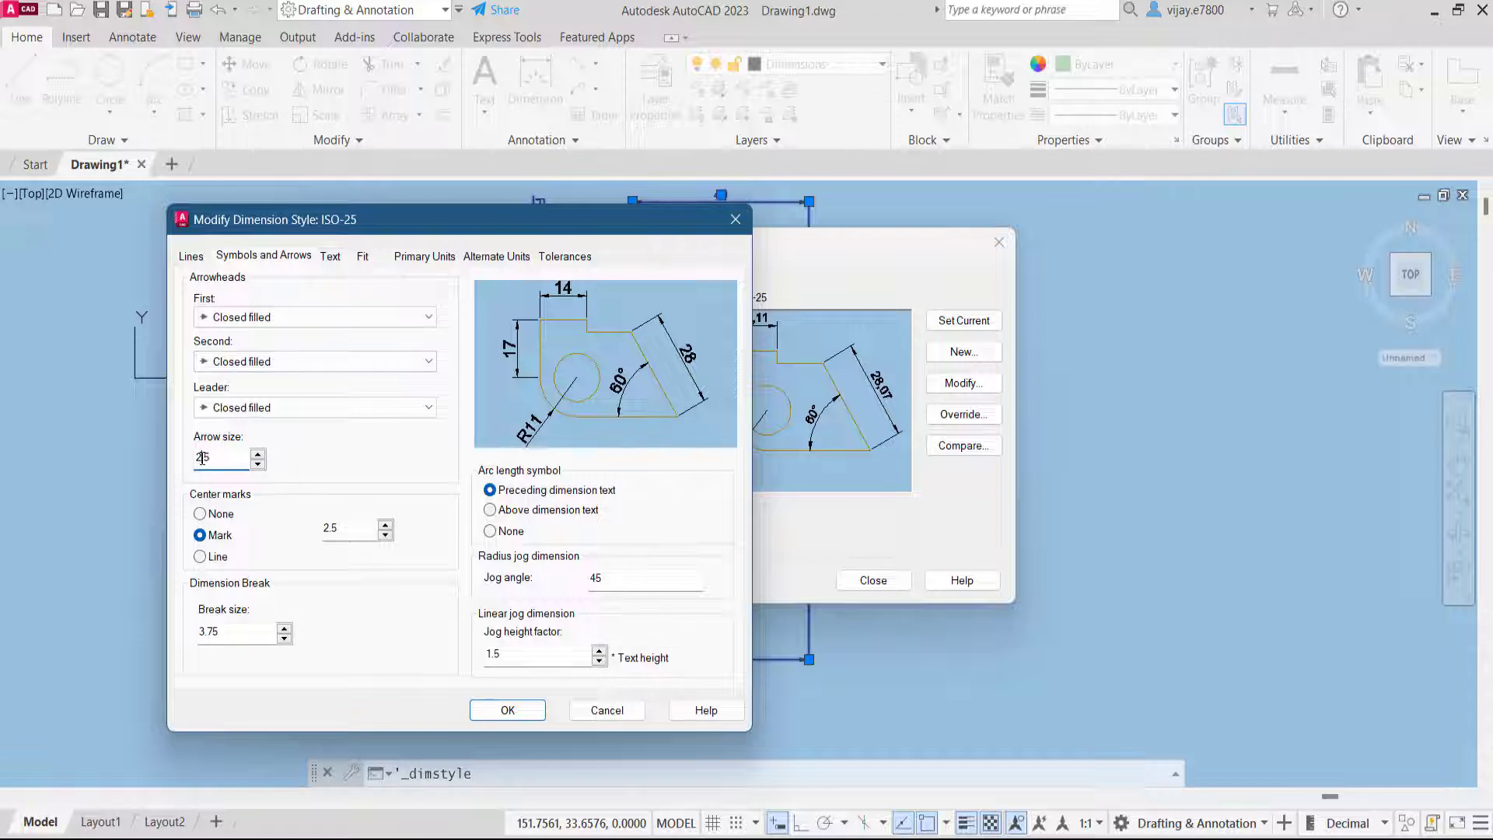
drag(201, 457, 193, 457)
click(507, 710)
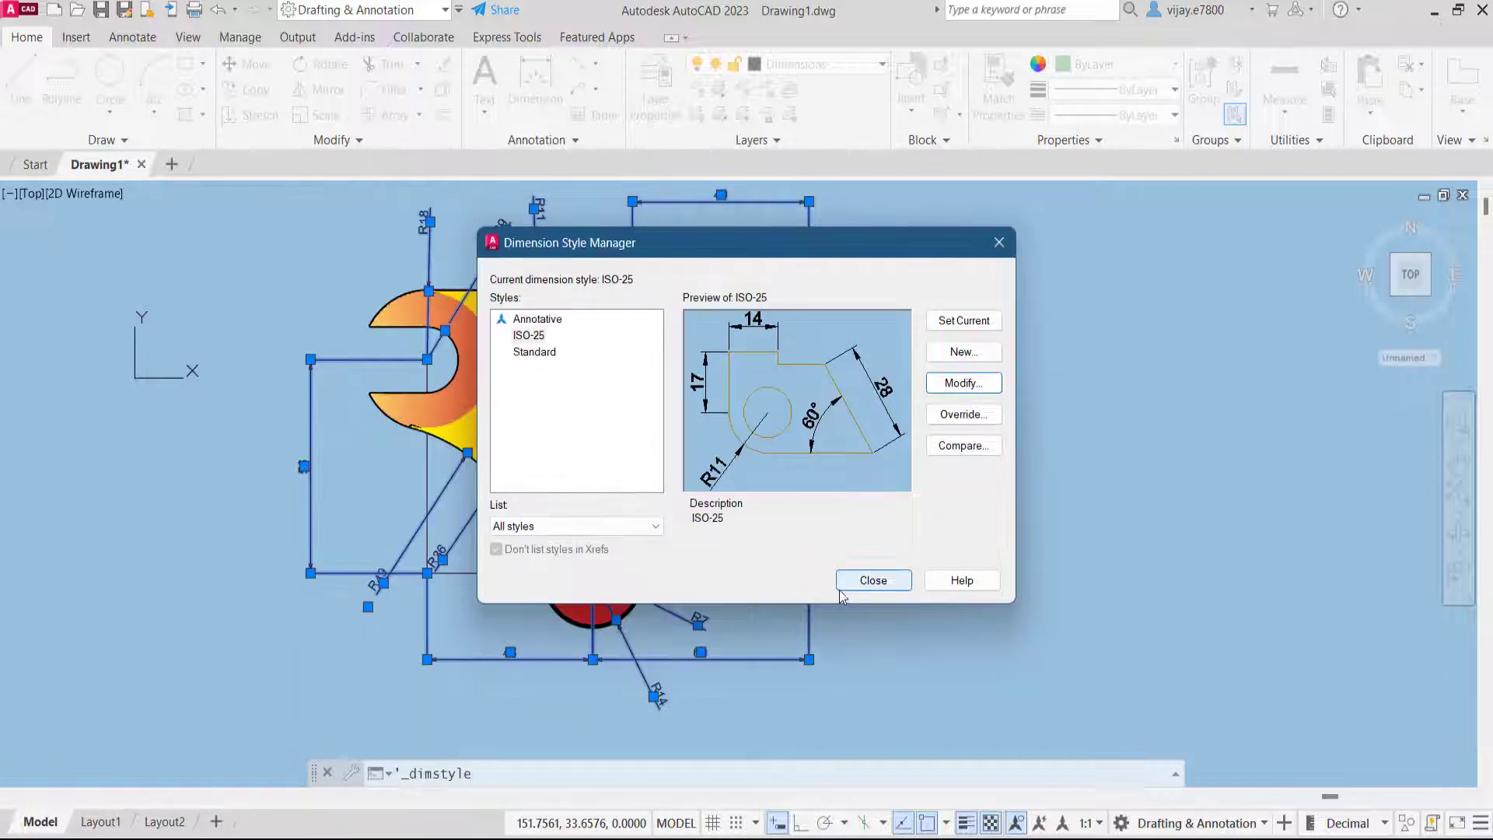
click(873, 581)
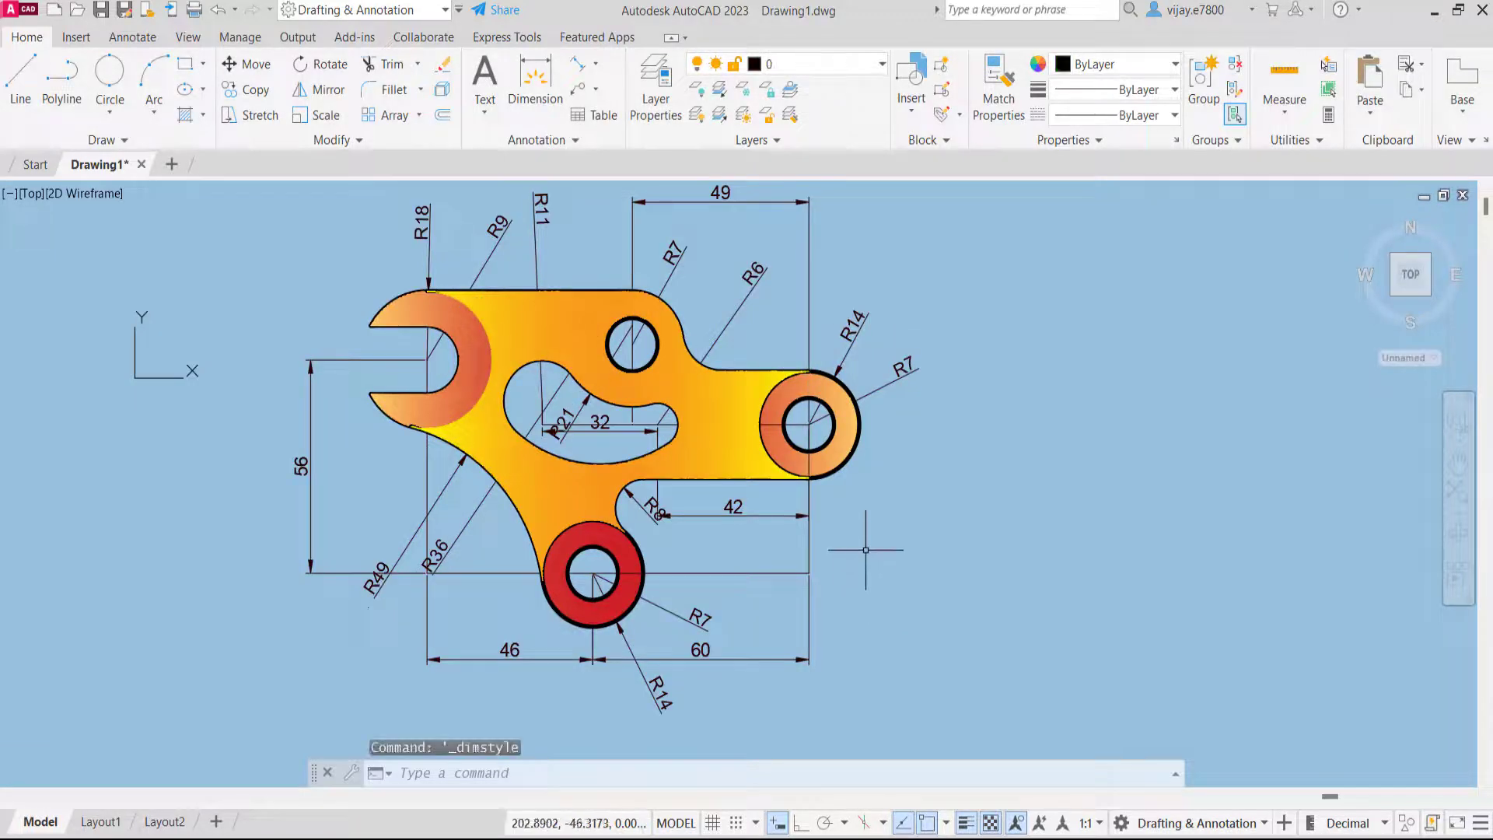
Swing the R8 dimension round the fillet beside the lower ring so its leader runs nearly horizontal
scroll(642, 506, up, 4)
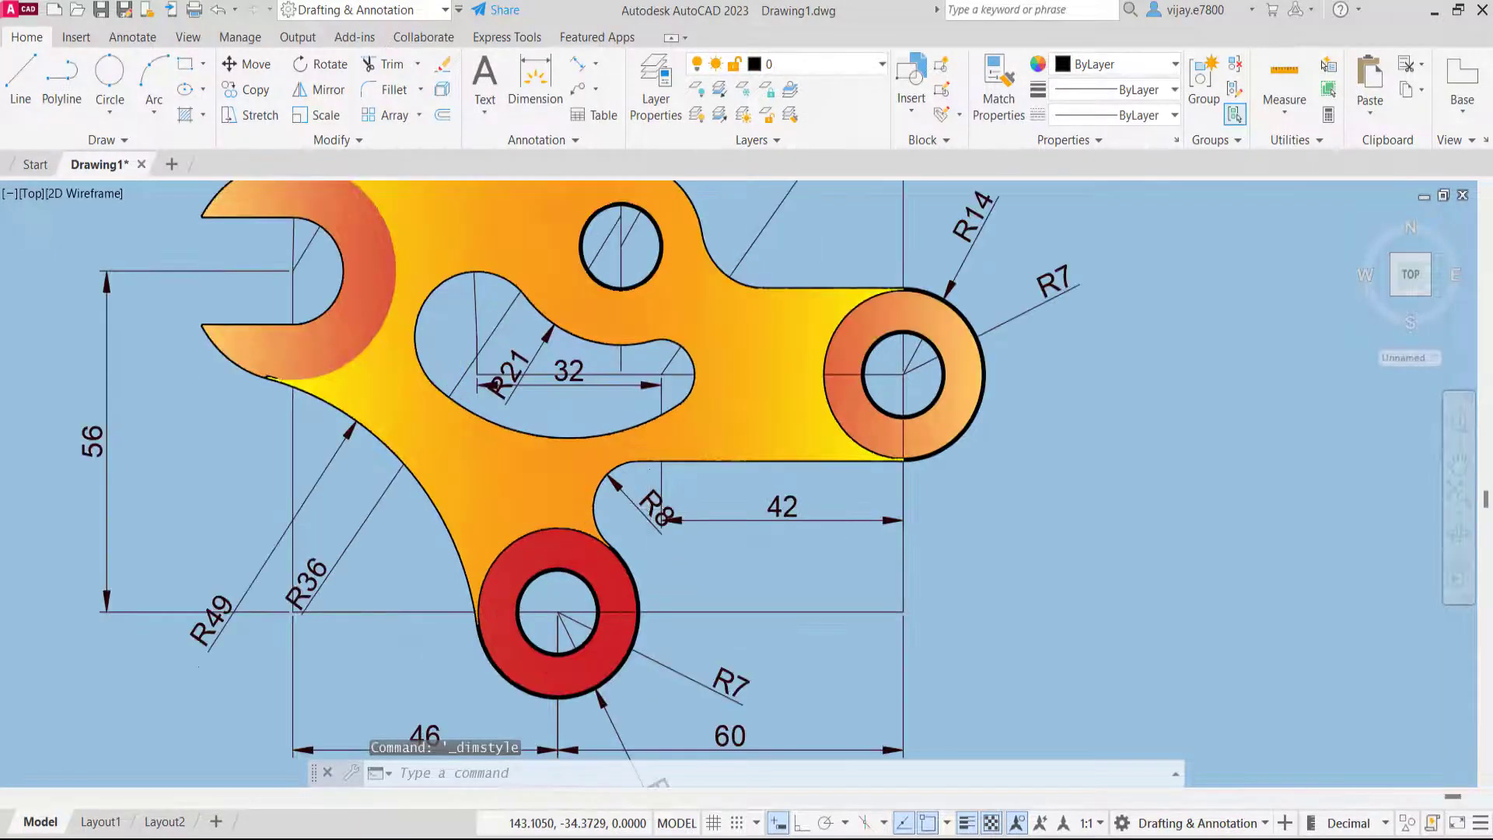
click(650, 531)
click(646, 525)
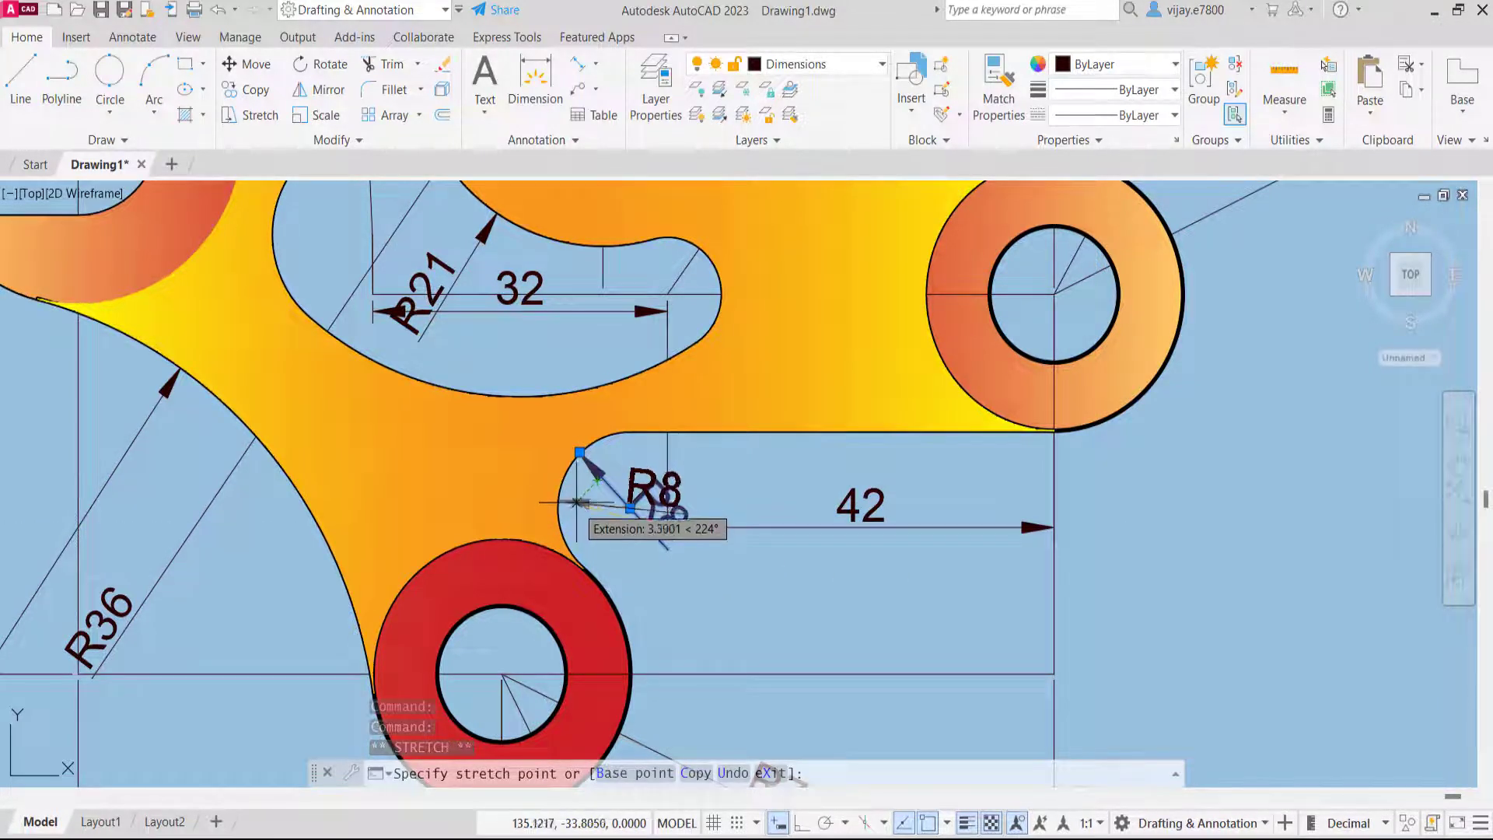
click(571, 502)
click(630, 508)
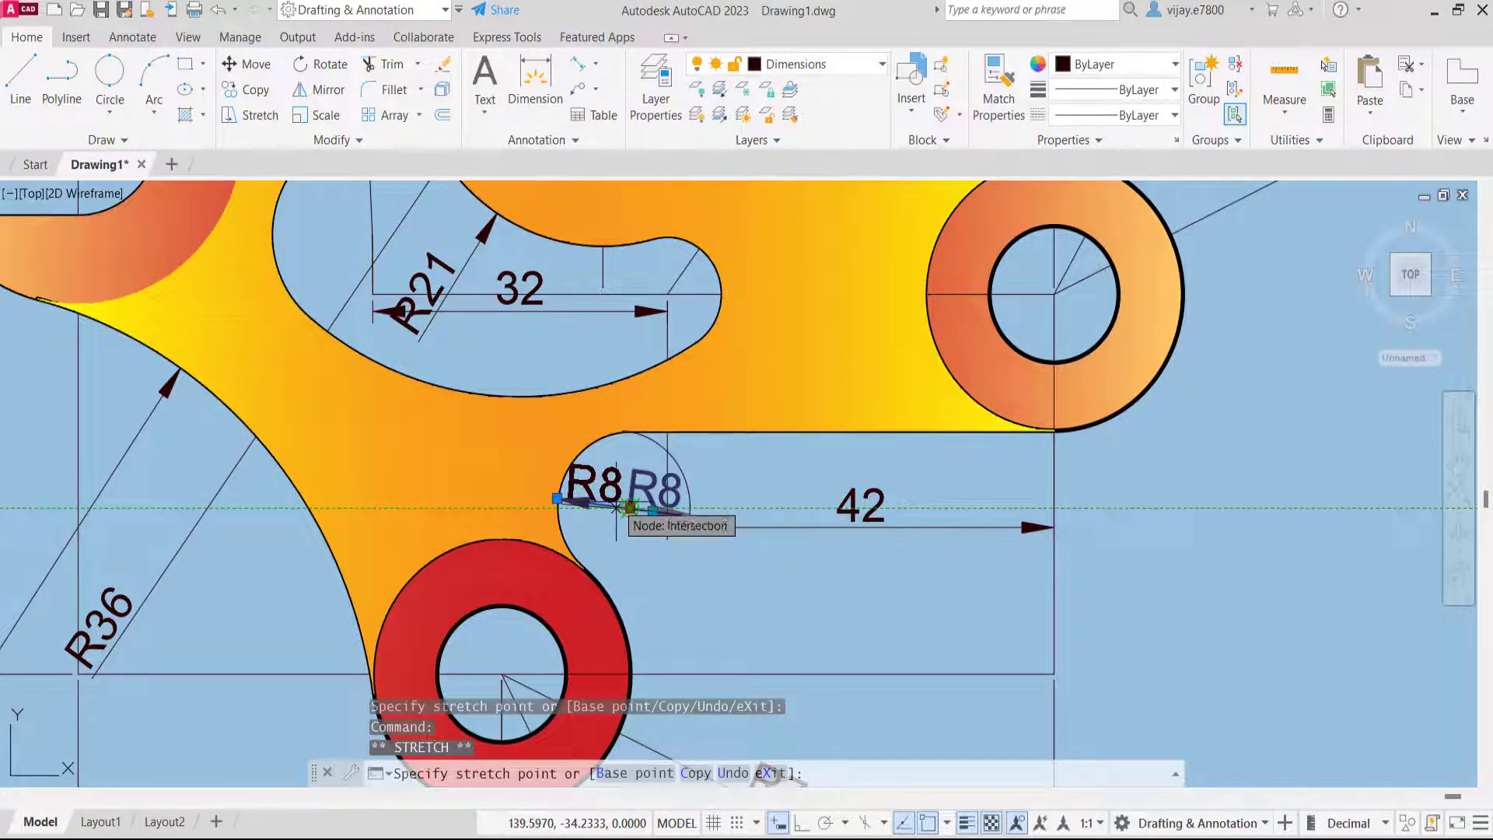
key(Escape)
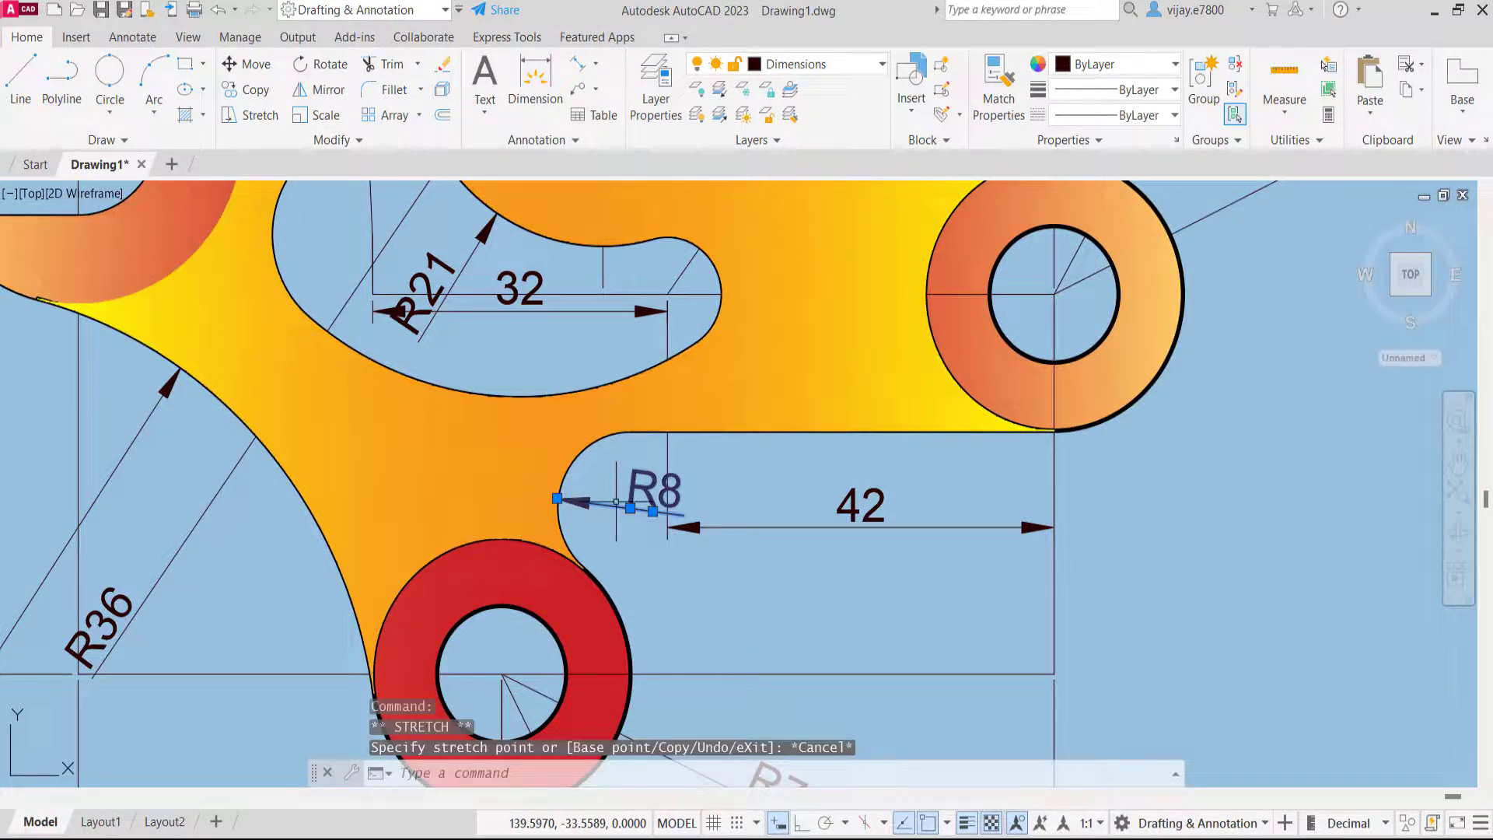
Move the 42 dimension line further down below the right arm, clear of the R8 text
click(618, 594)
right_click(708, 703)
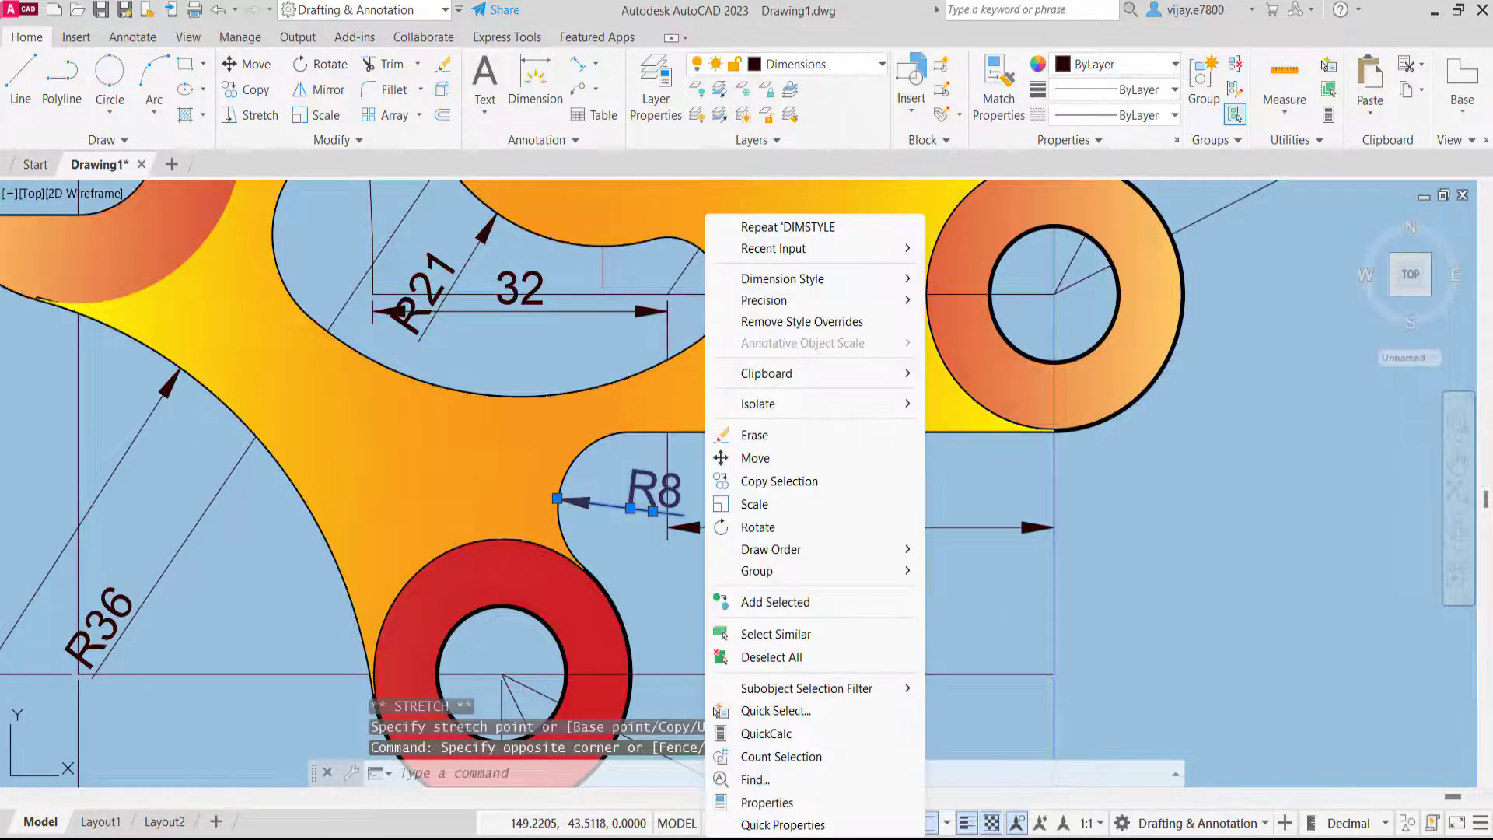
click(697, 598)
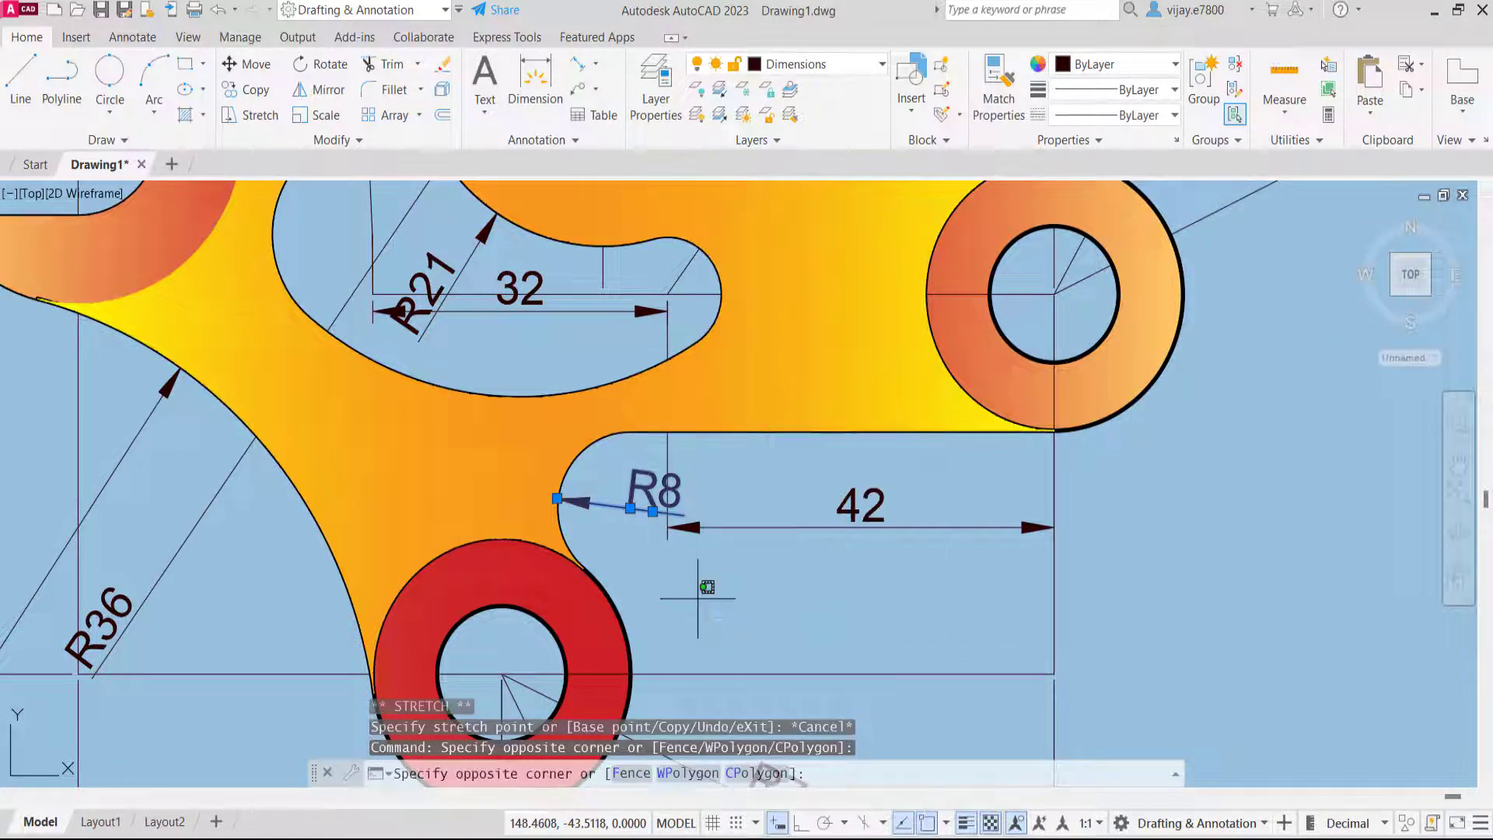
click(808, 512)
click(909, 546)
click(834, 494)
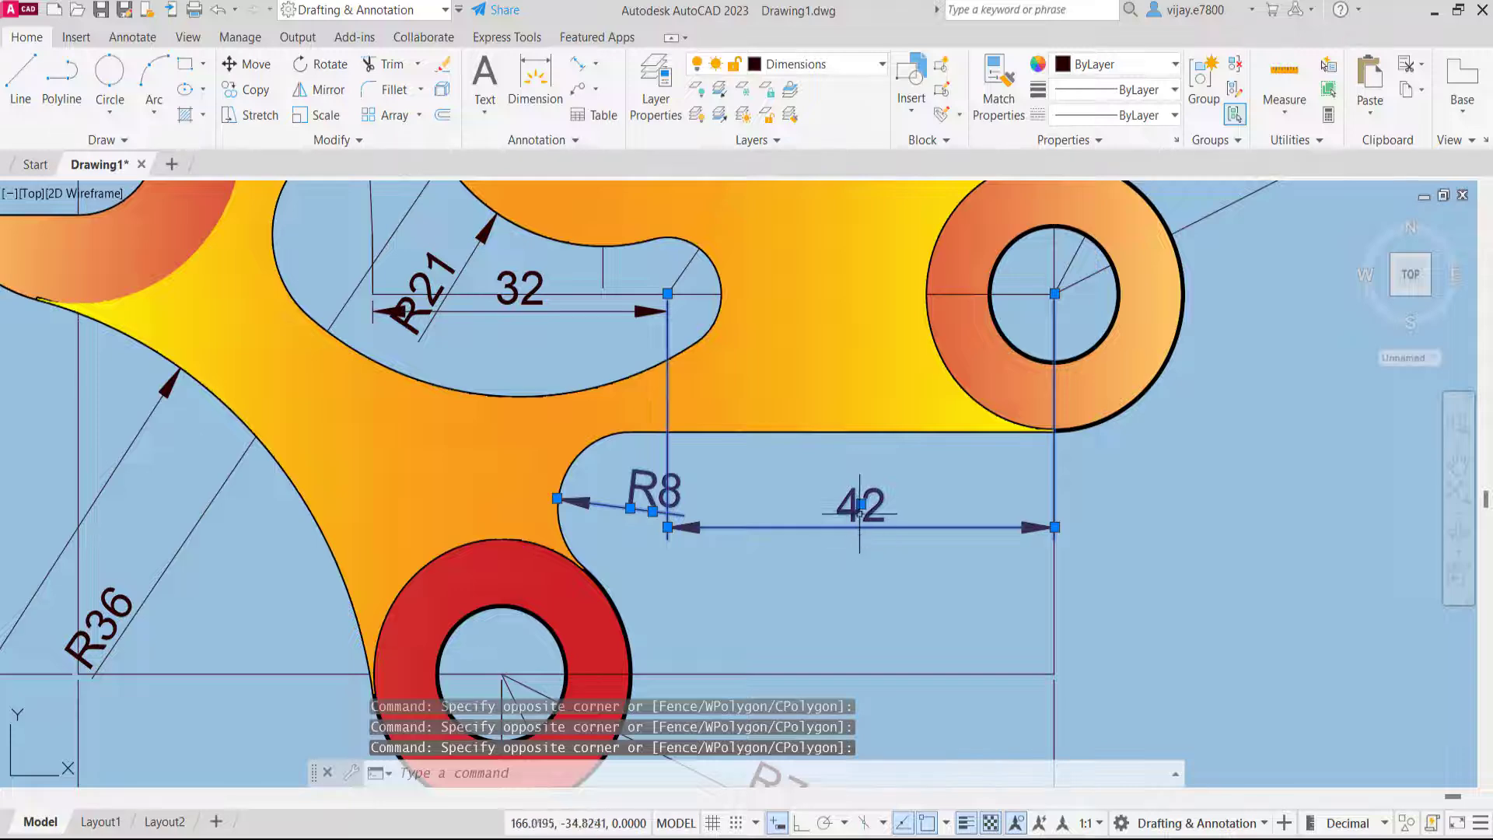
click(860, 506)
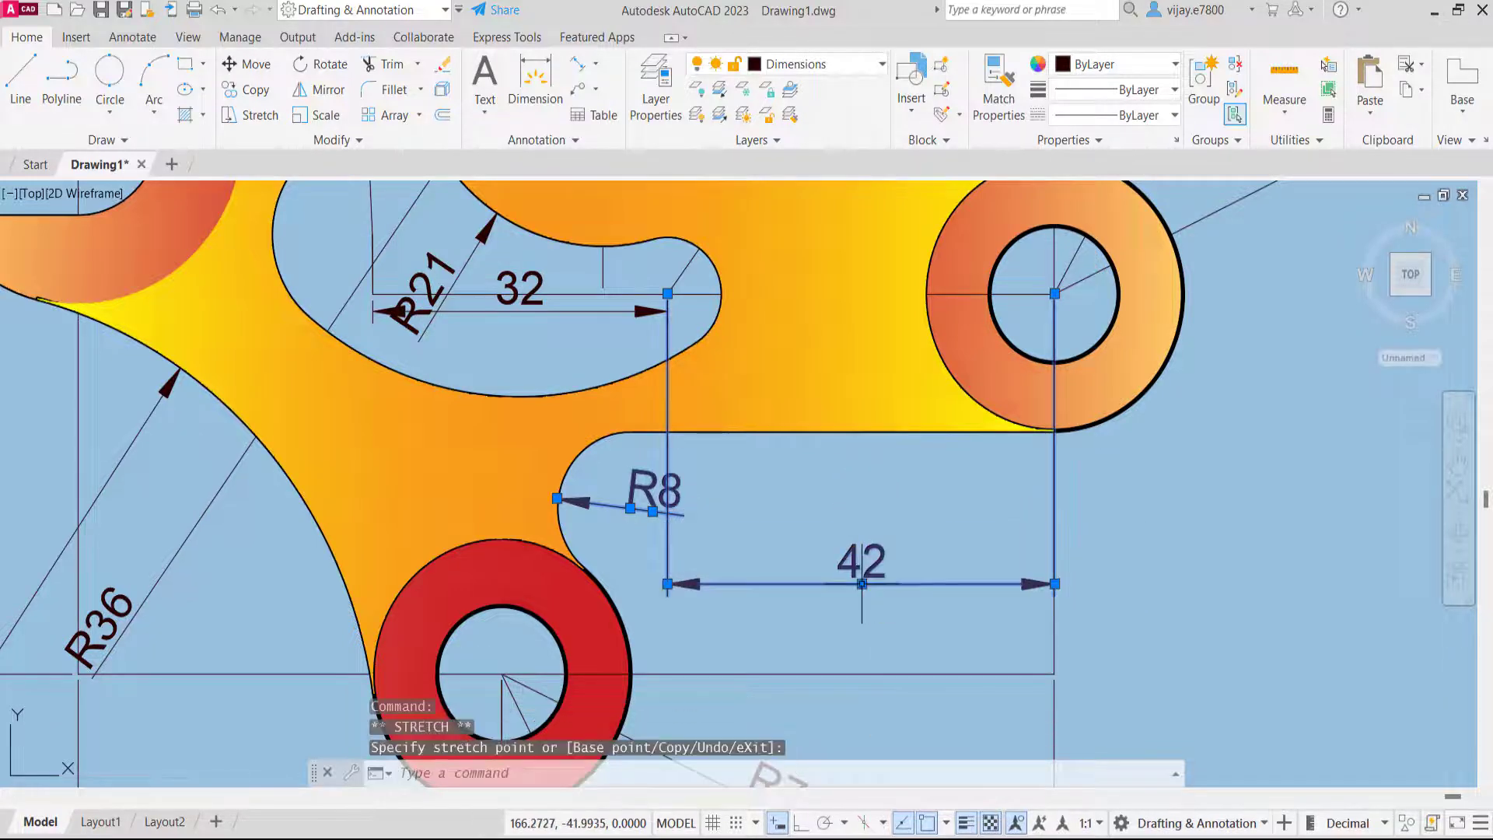
click(861, 583)
click(1194, 537)
scroll(1181, 532, down, 5)
scroll(897, 494, up, 3)
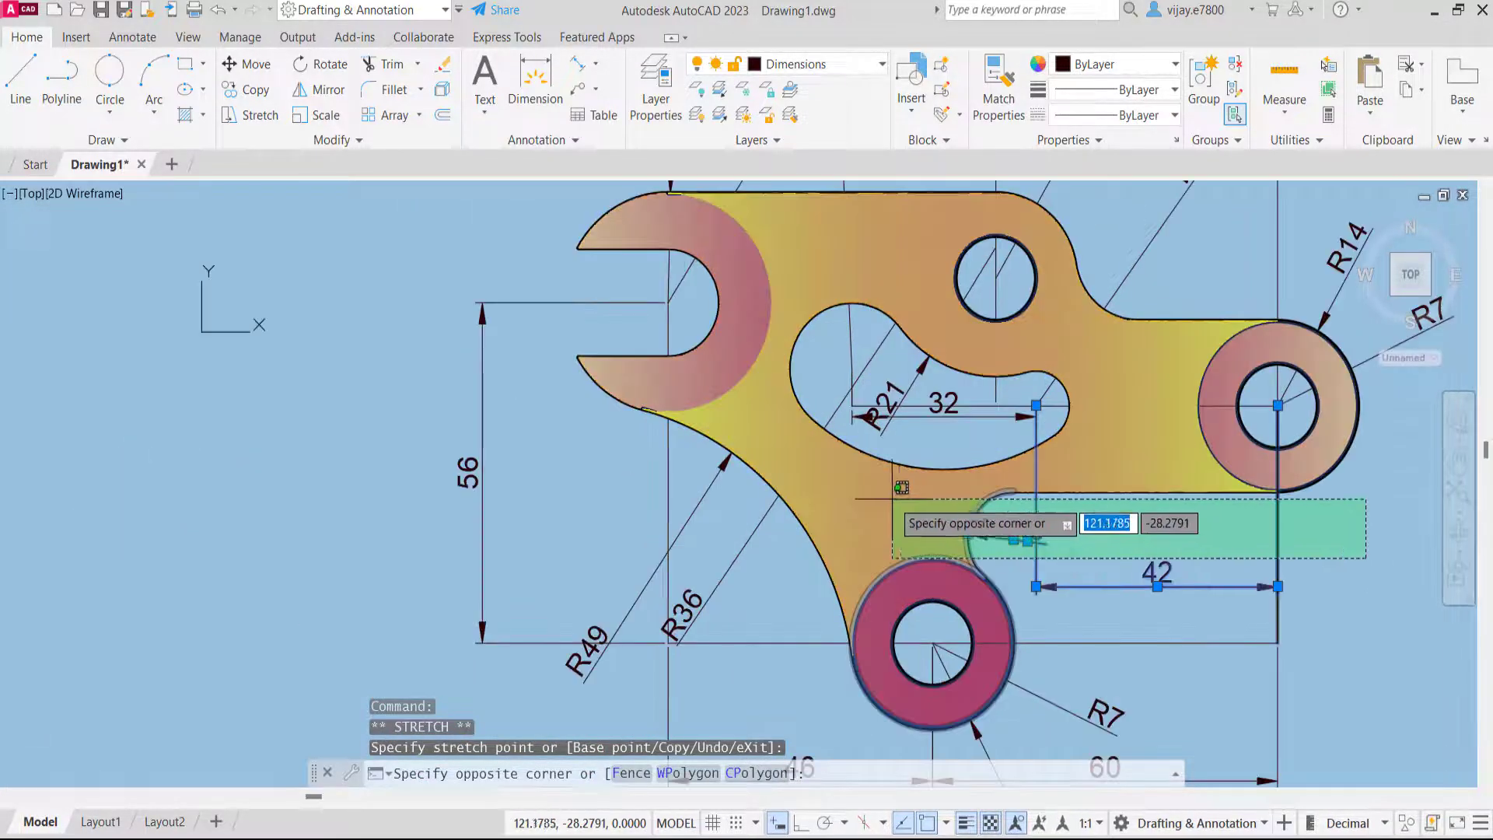
click(882, 426)
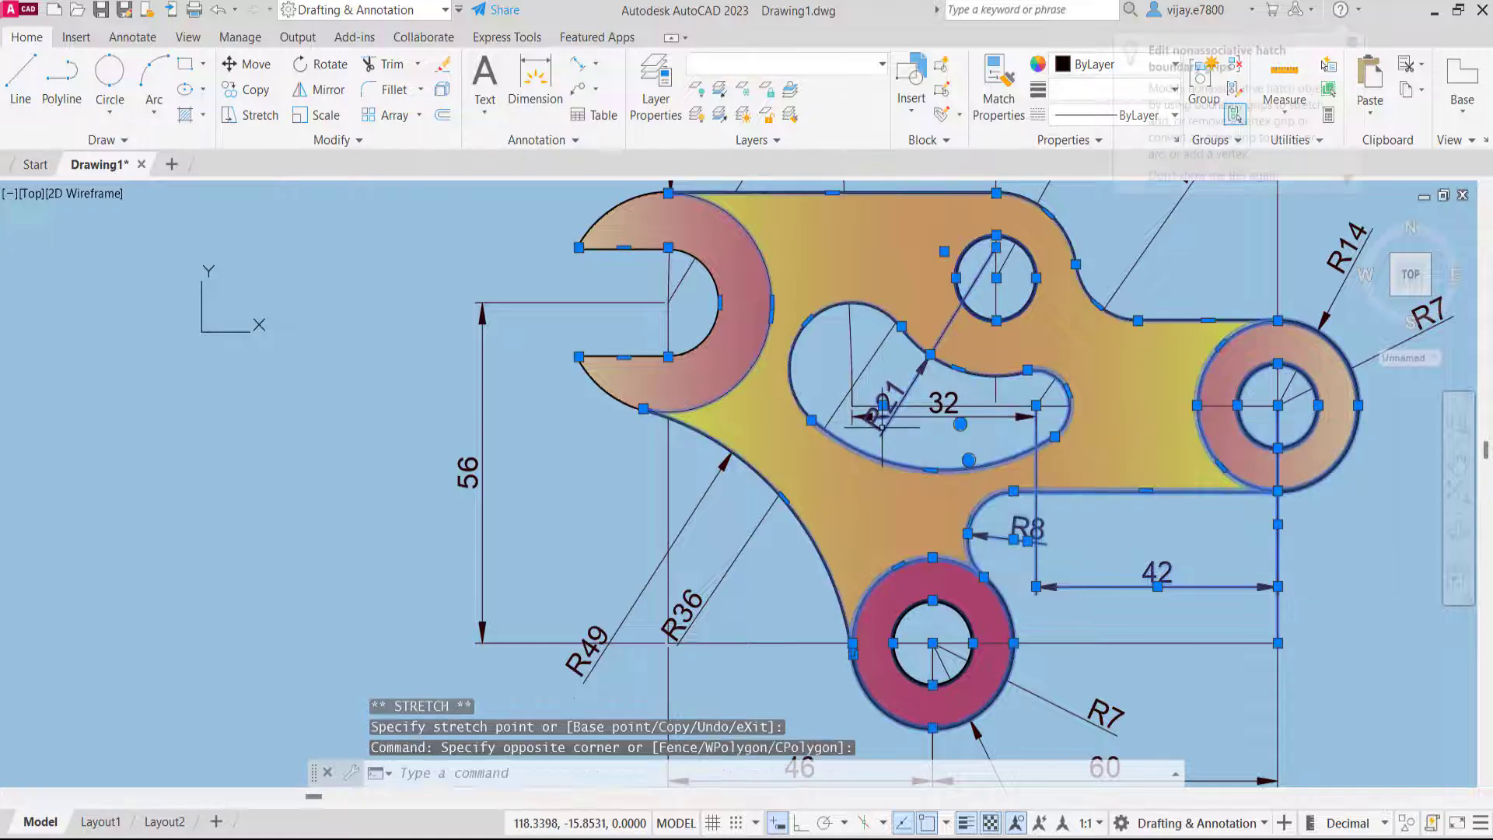
scroll(902, 380, up, 4)
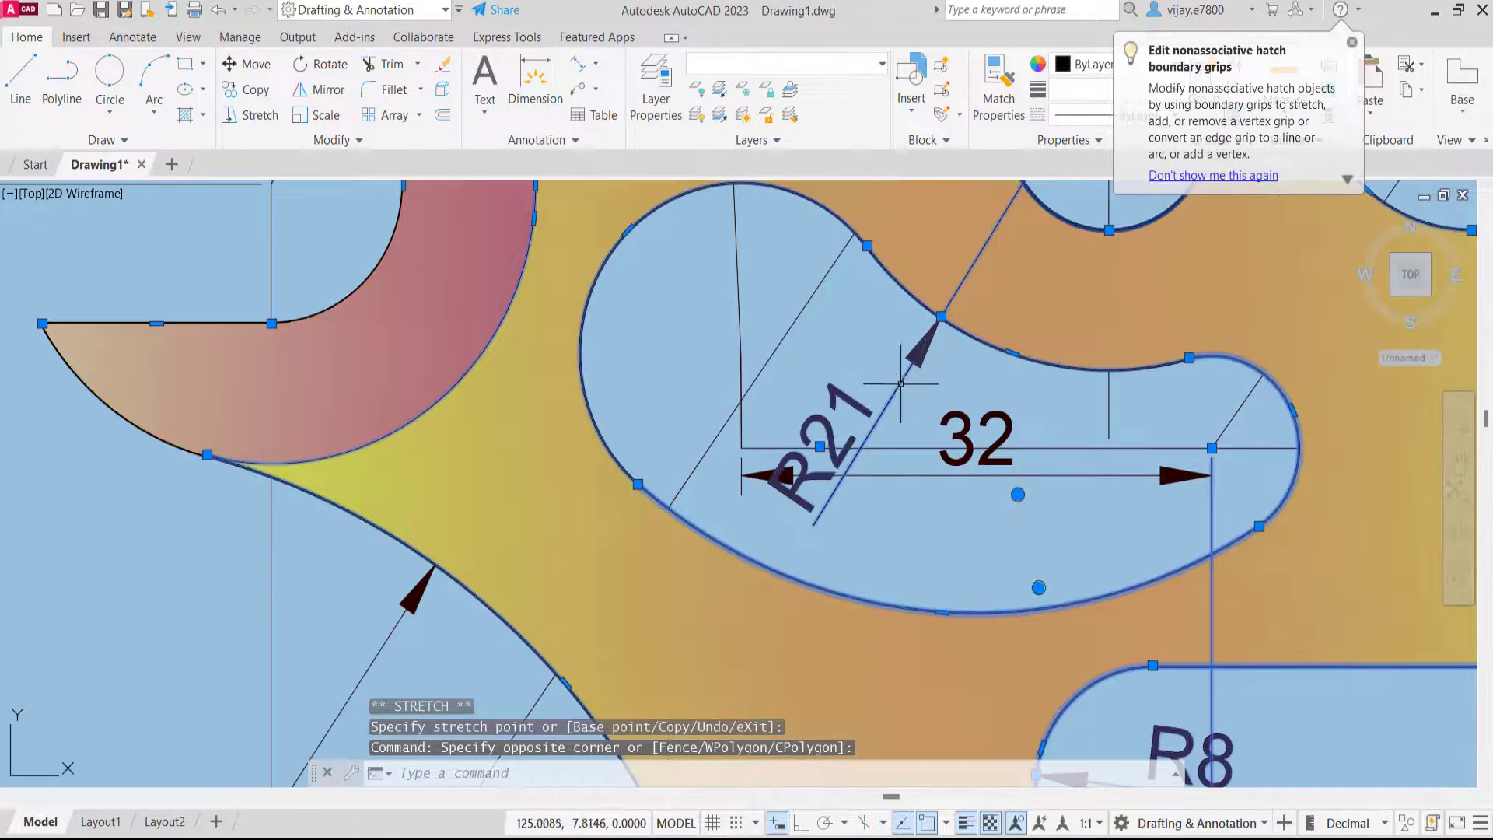
scroll(900, 382, down, 2)
scroll(583, 570, down, 4)
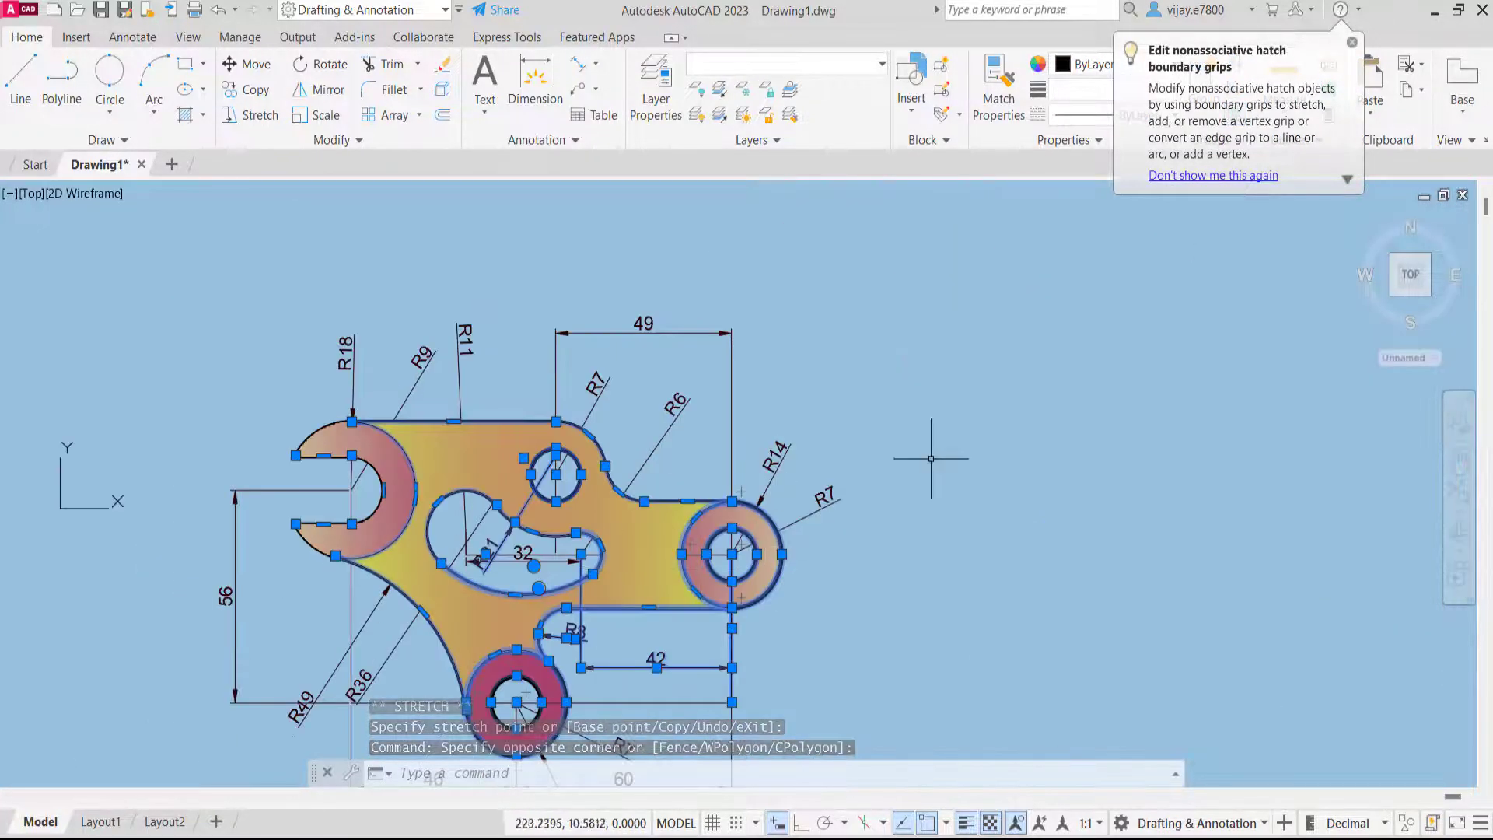
key(Escape)
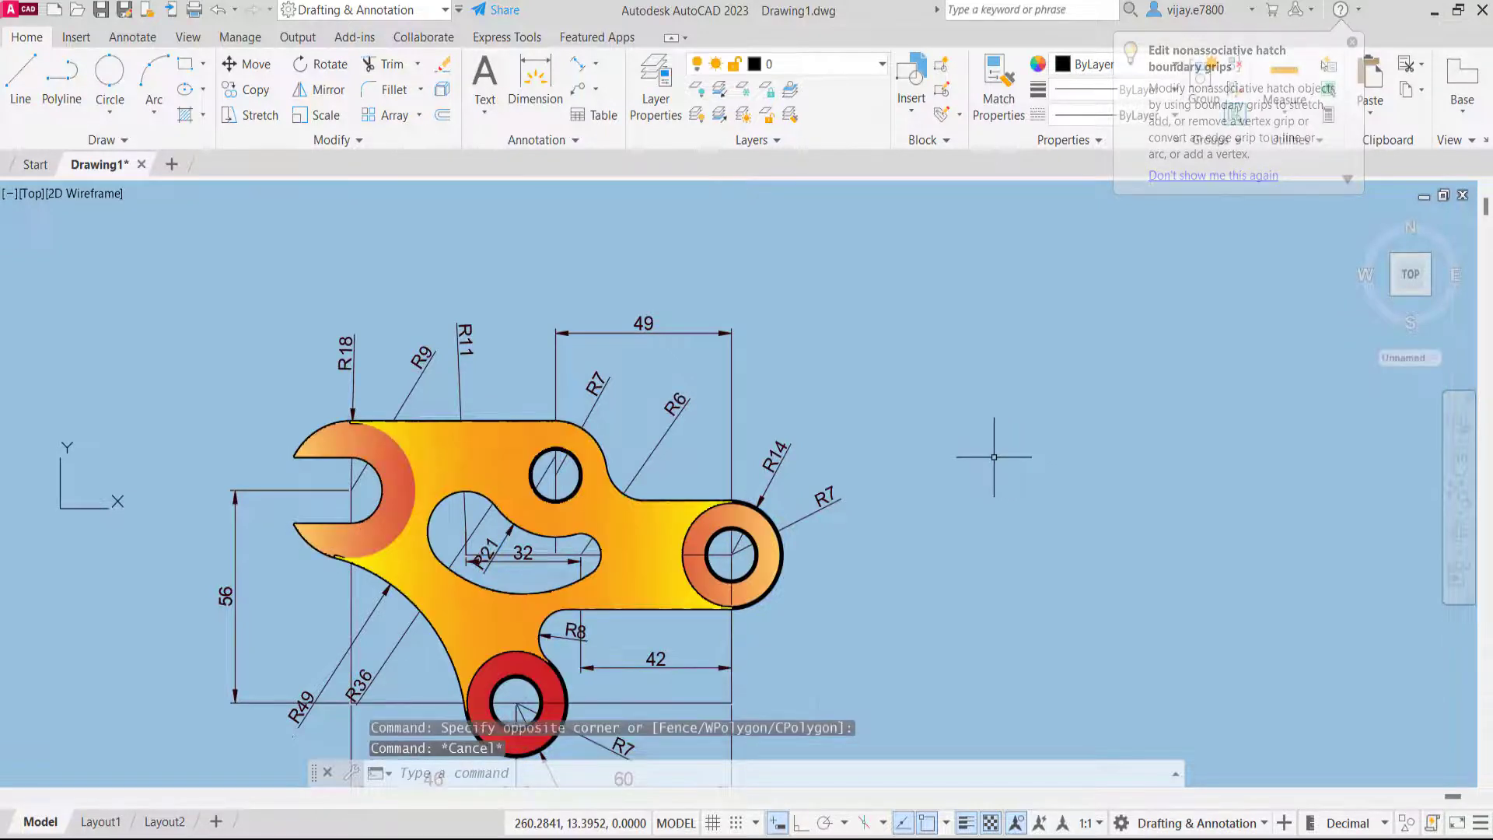
Move the R21 dimension text out of the slot to the body area beside the upper hole
scroll(466, 560, up, 4)
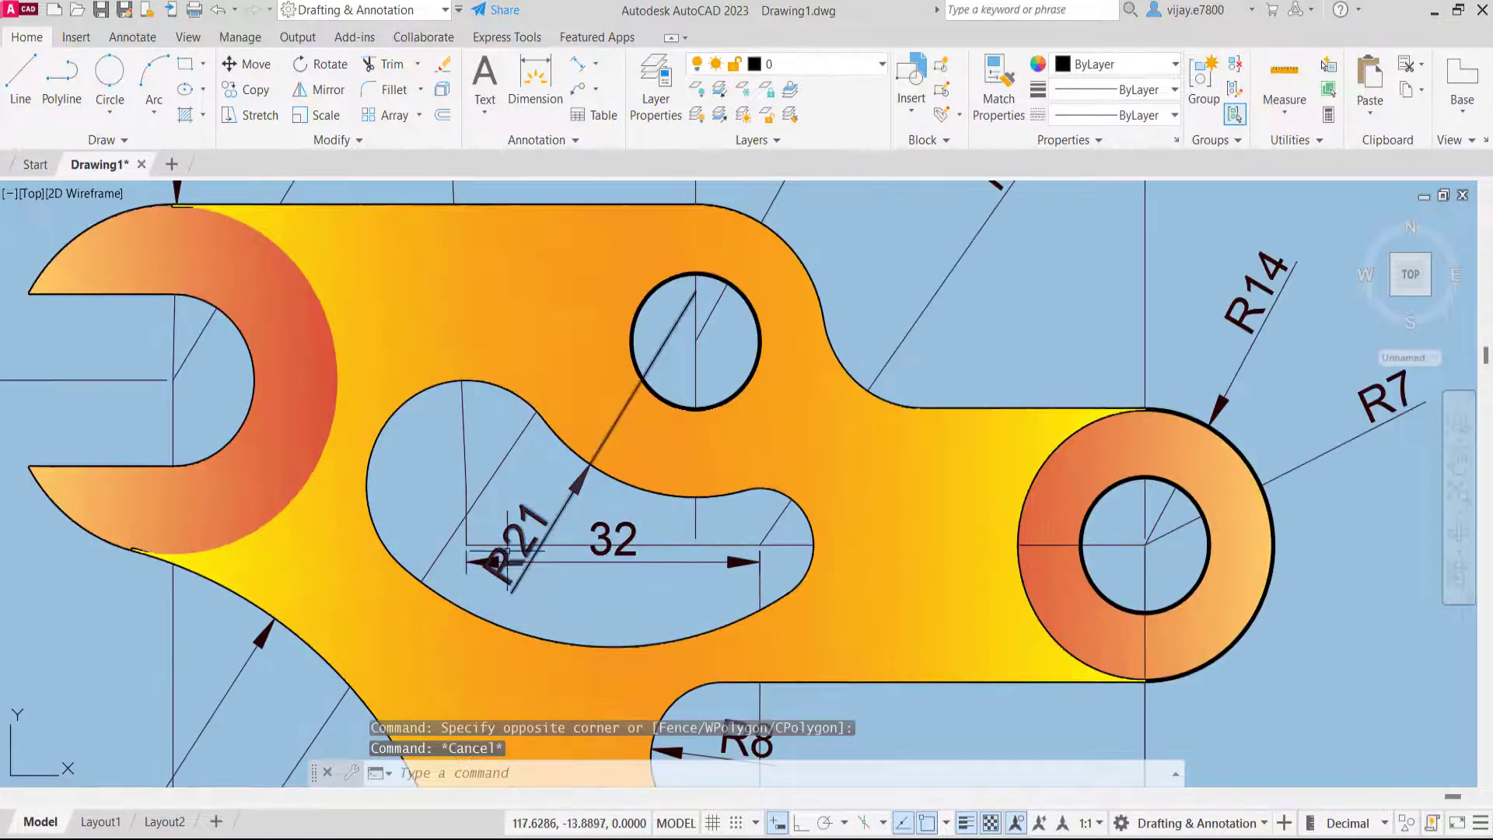
click(565, 502)
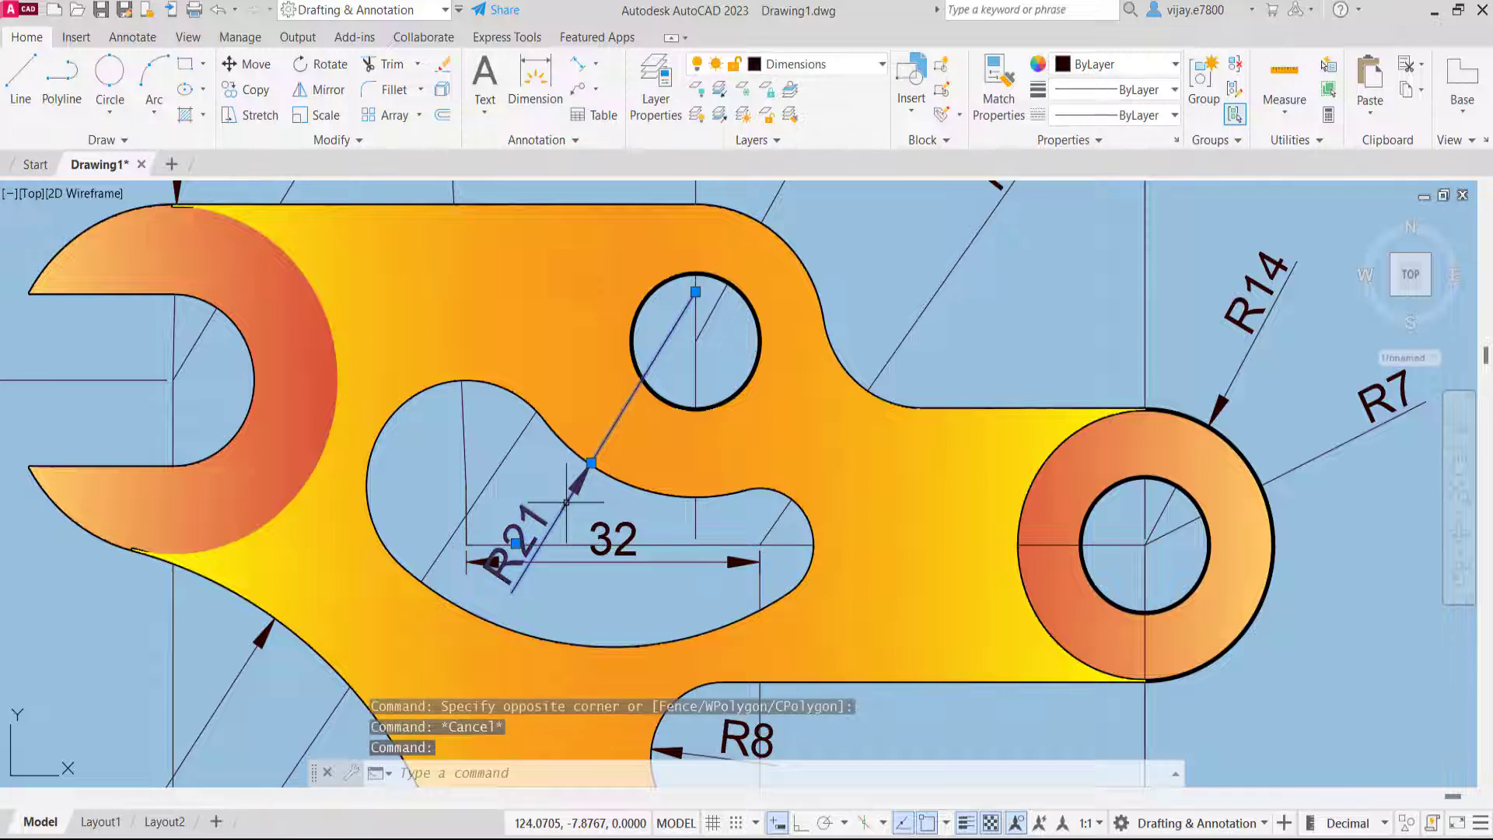
click(516, 544)
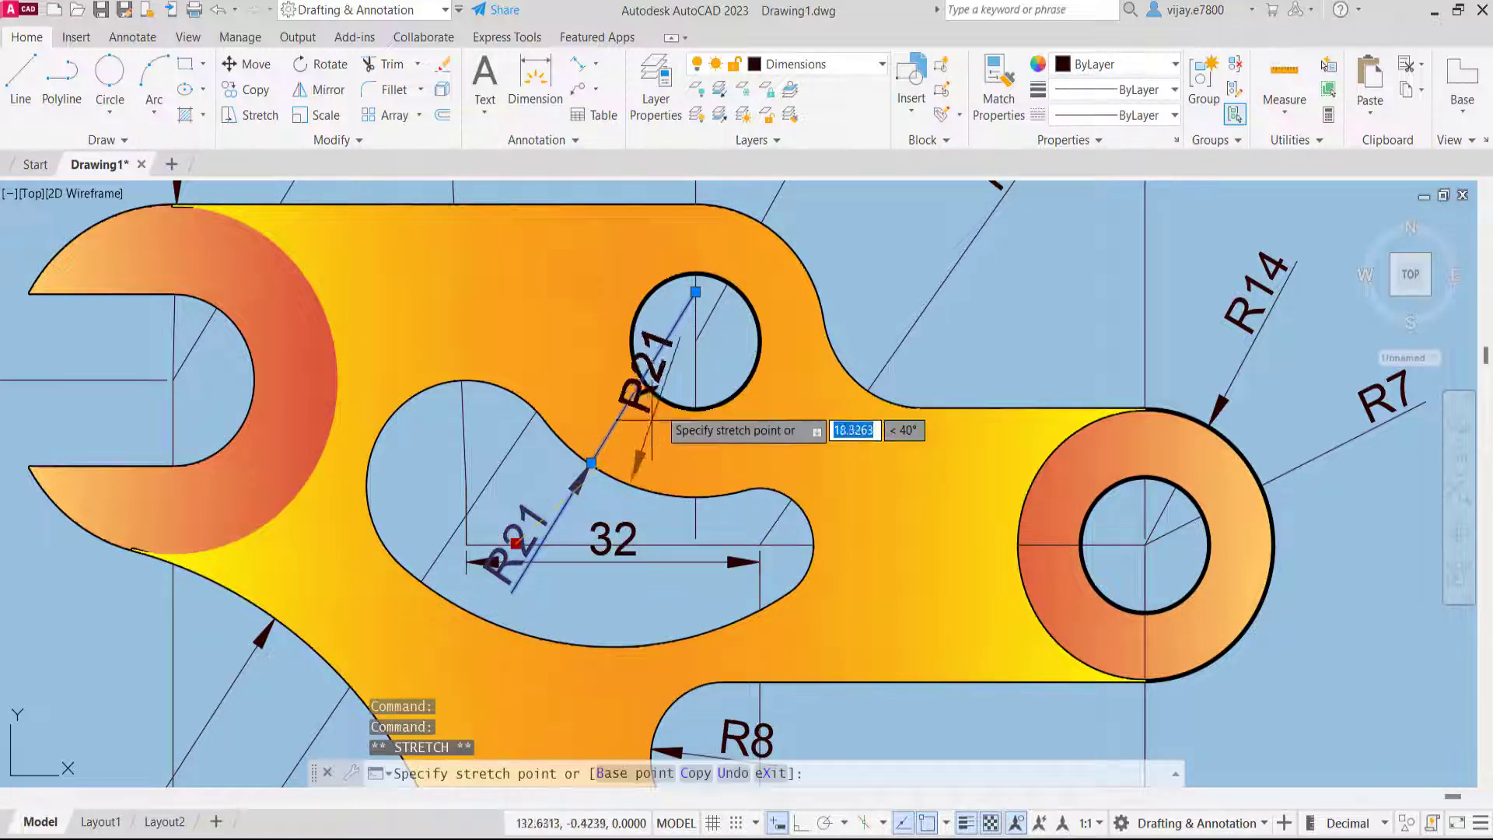
click(629, 350)
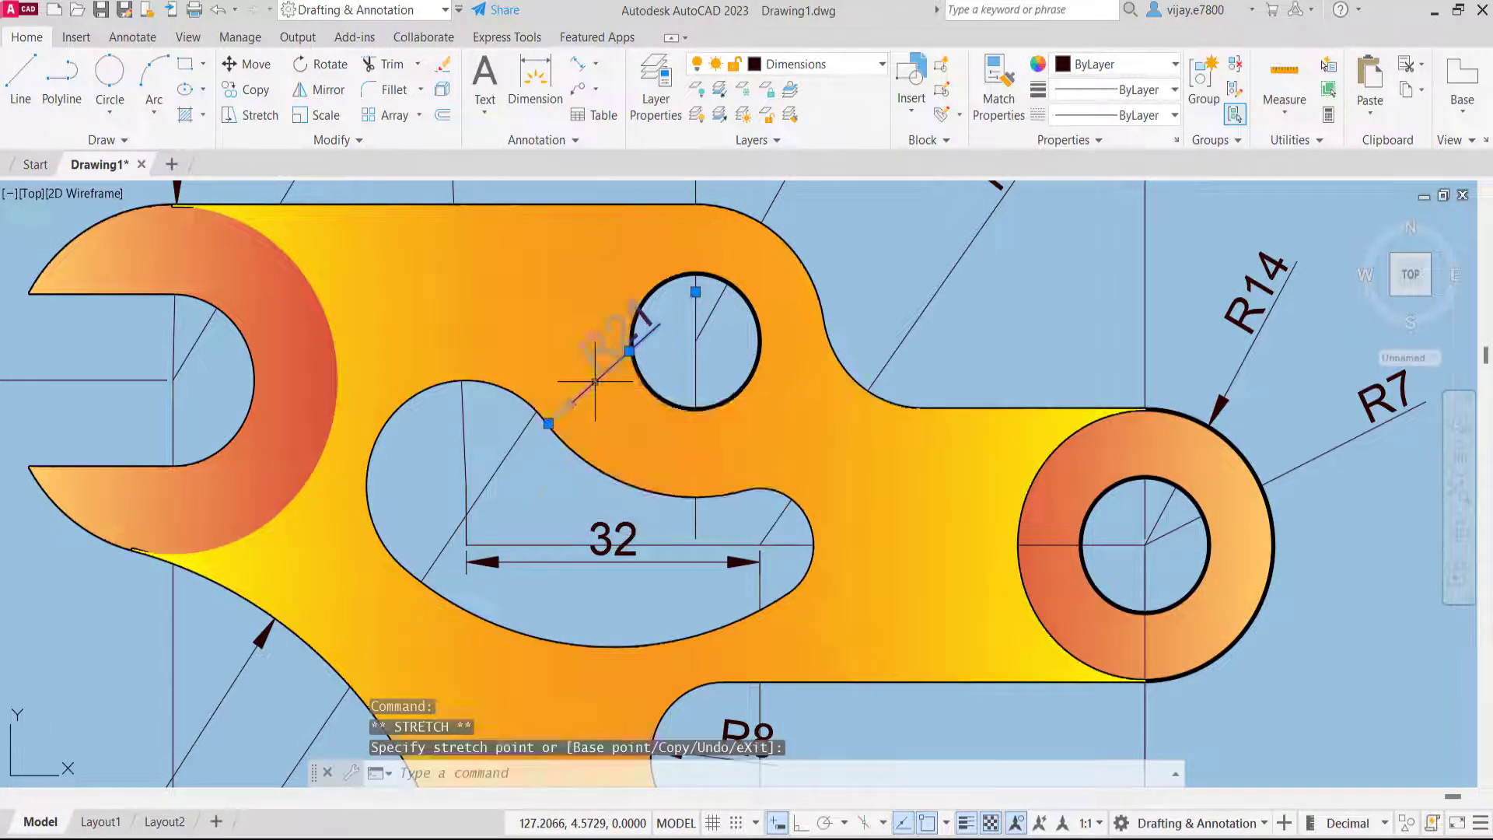
scroll(594, 583, down, 2)
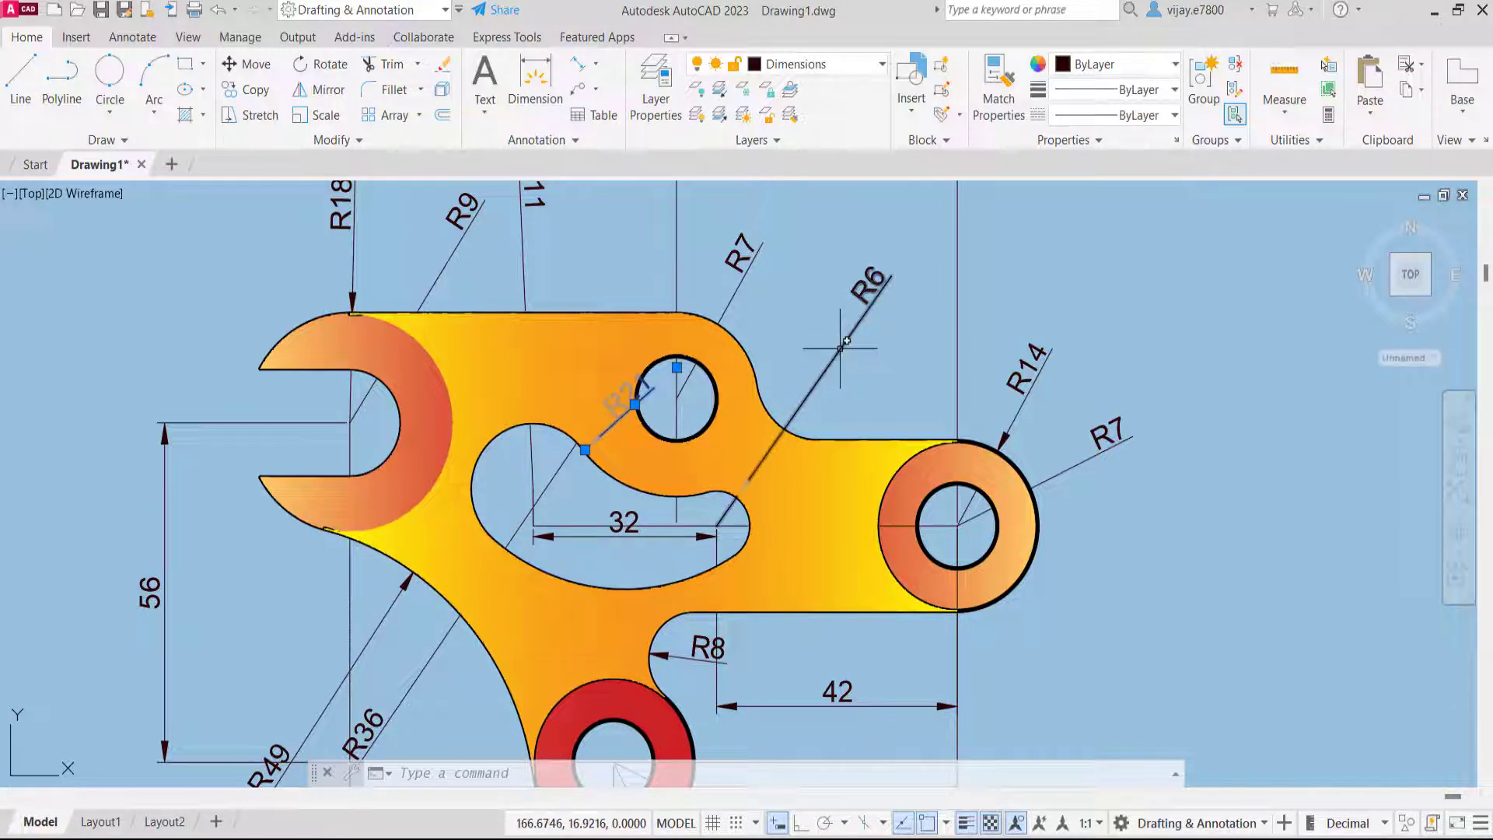
click(810, 509)
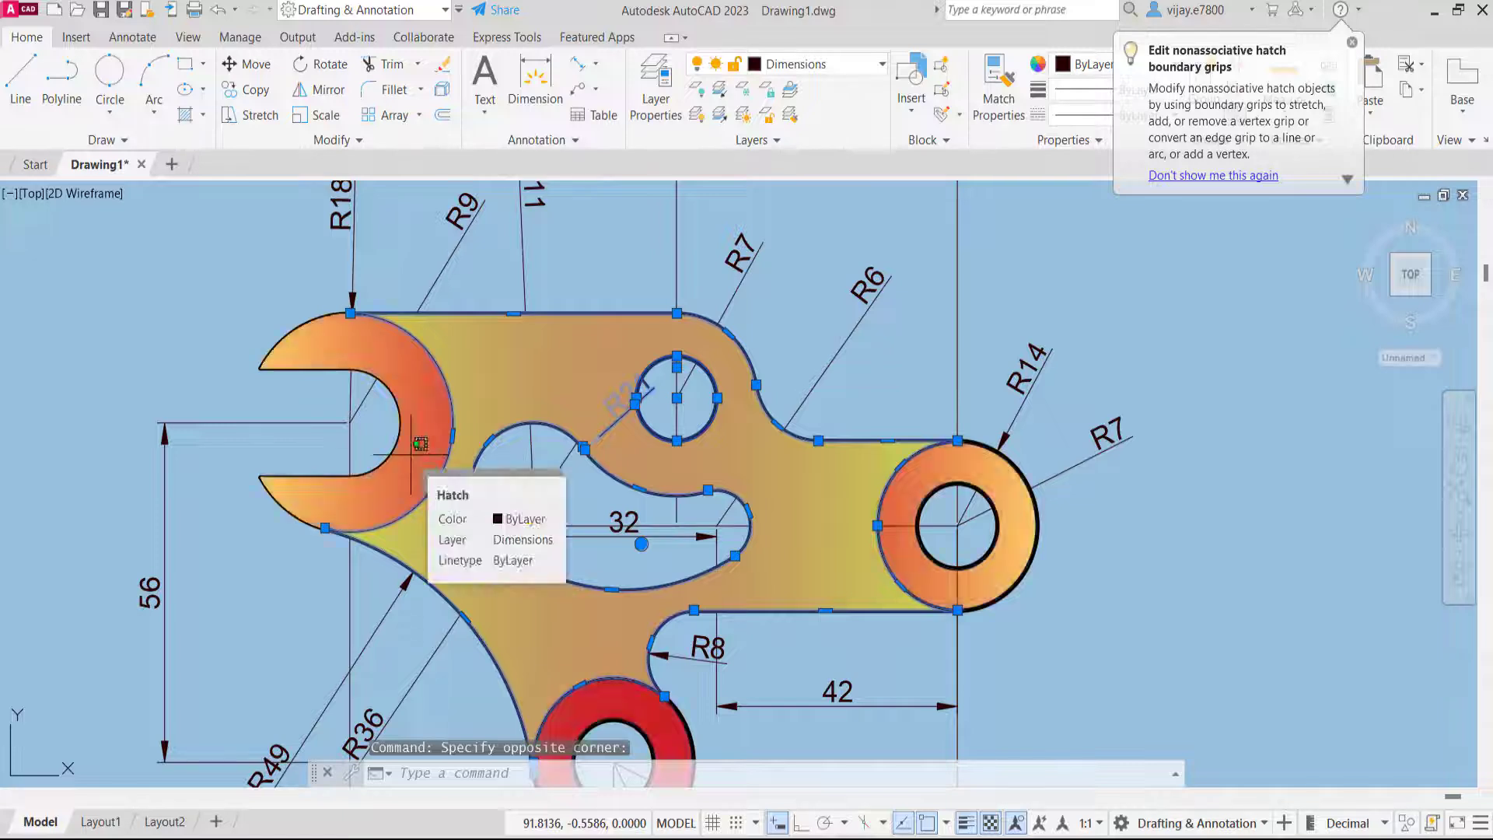
click(432, 470)
right_click(501, 366)
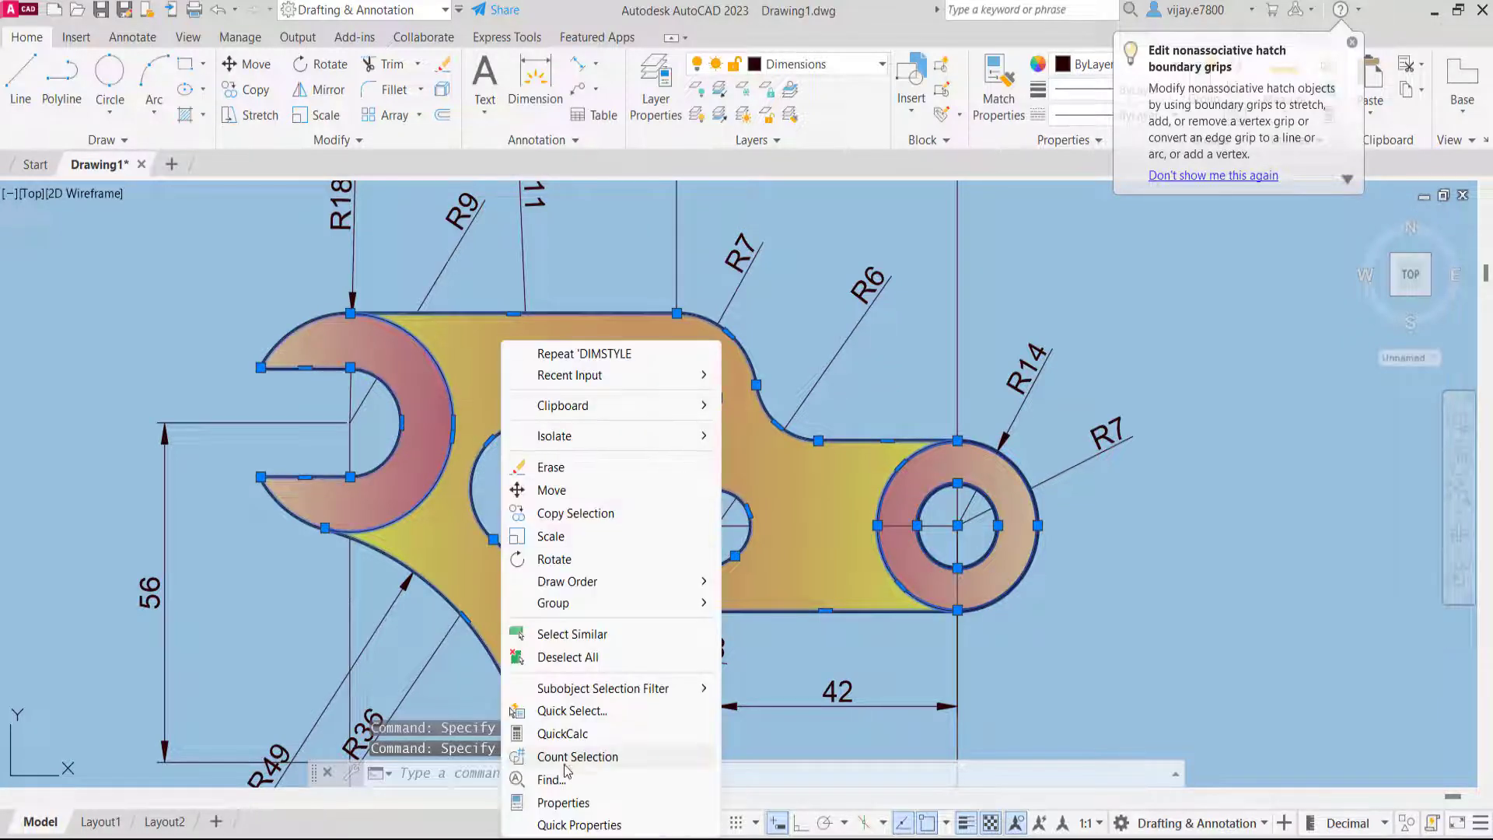
click(562, 802)
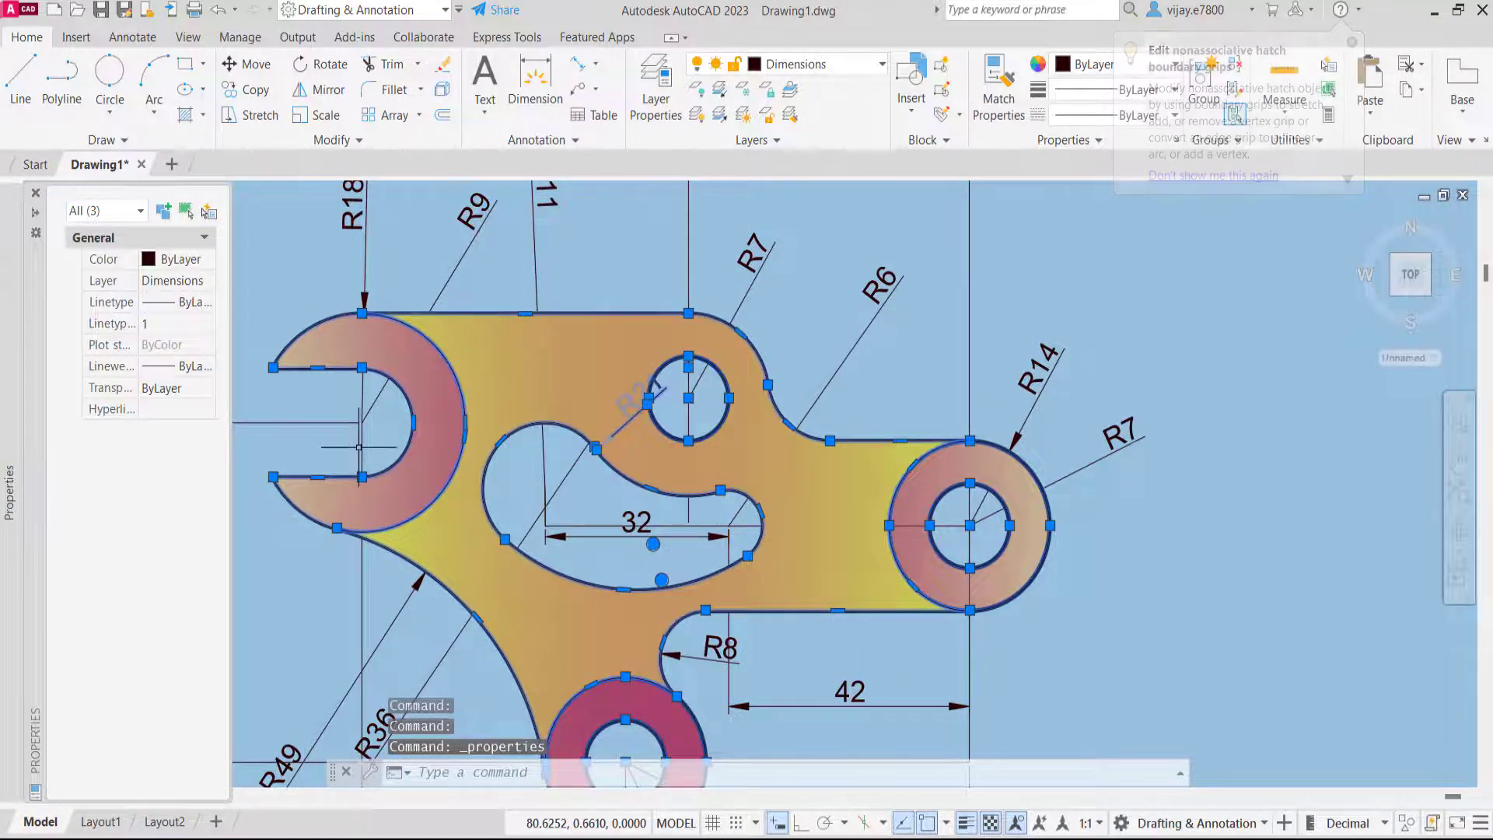
key(Escape)
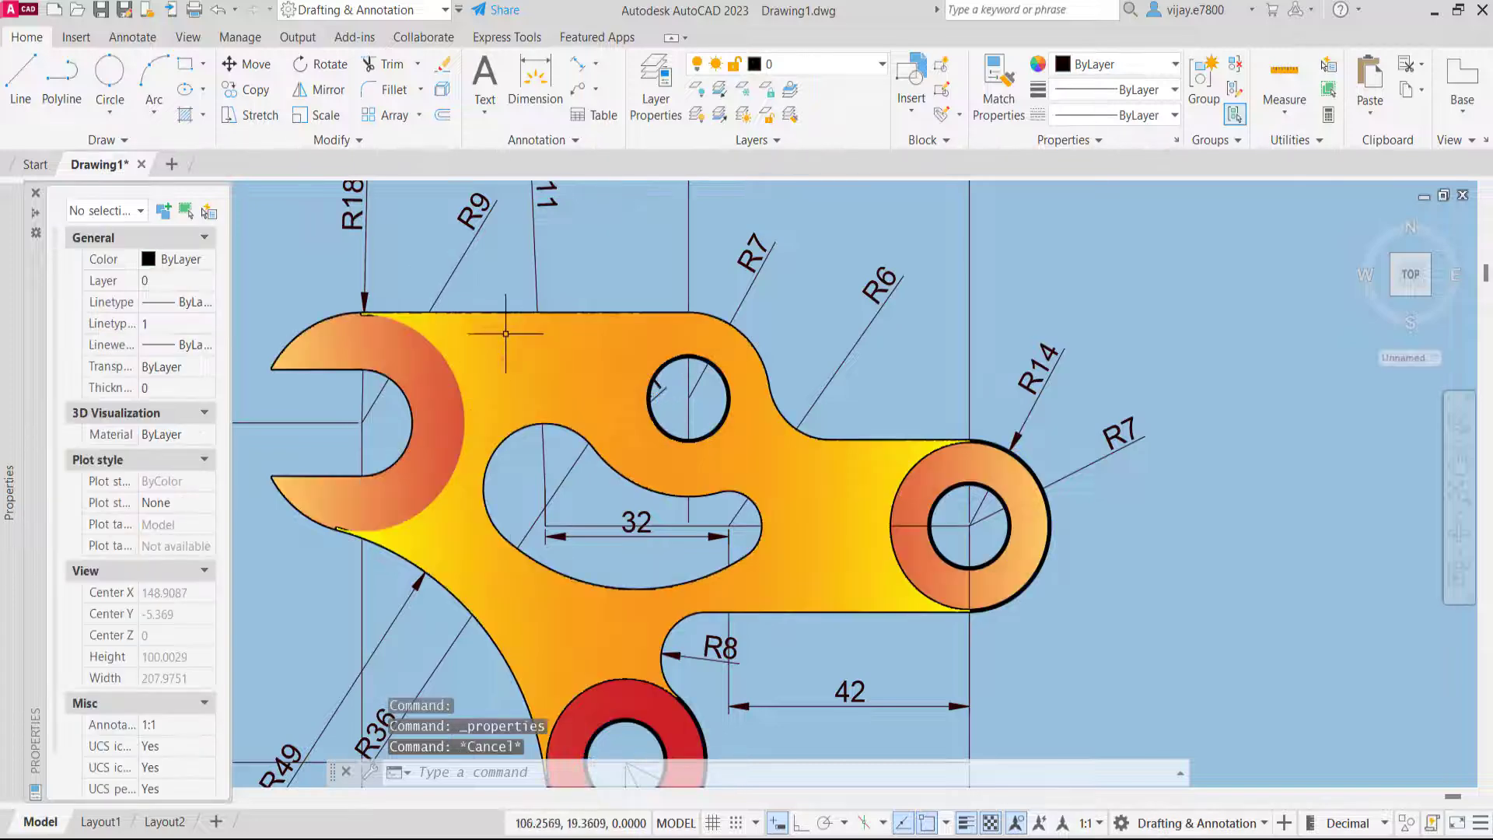
Set the transparency of the orange-yellow gradient hatch on the wrench body to 45
click(531, 363)
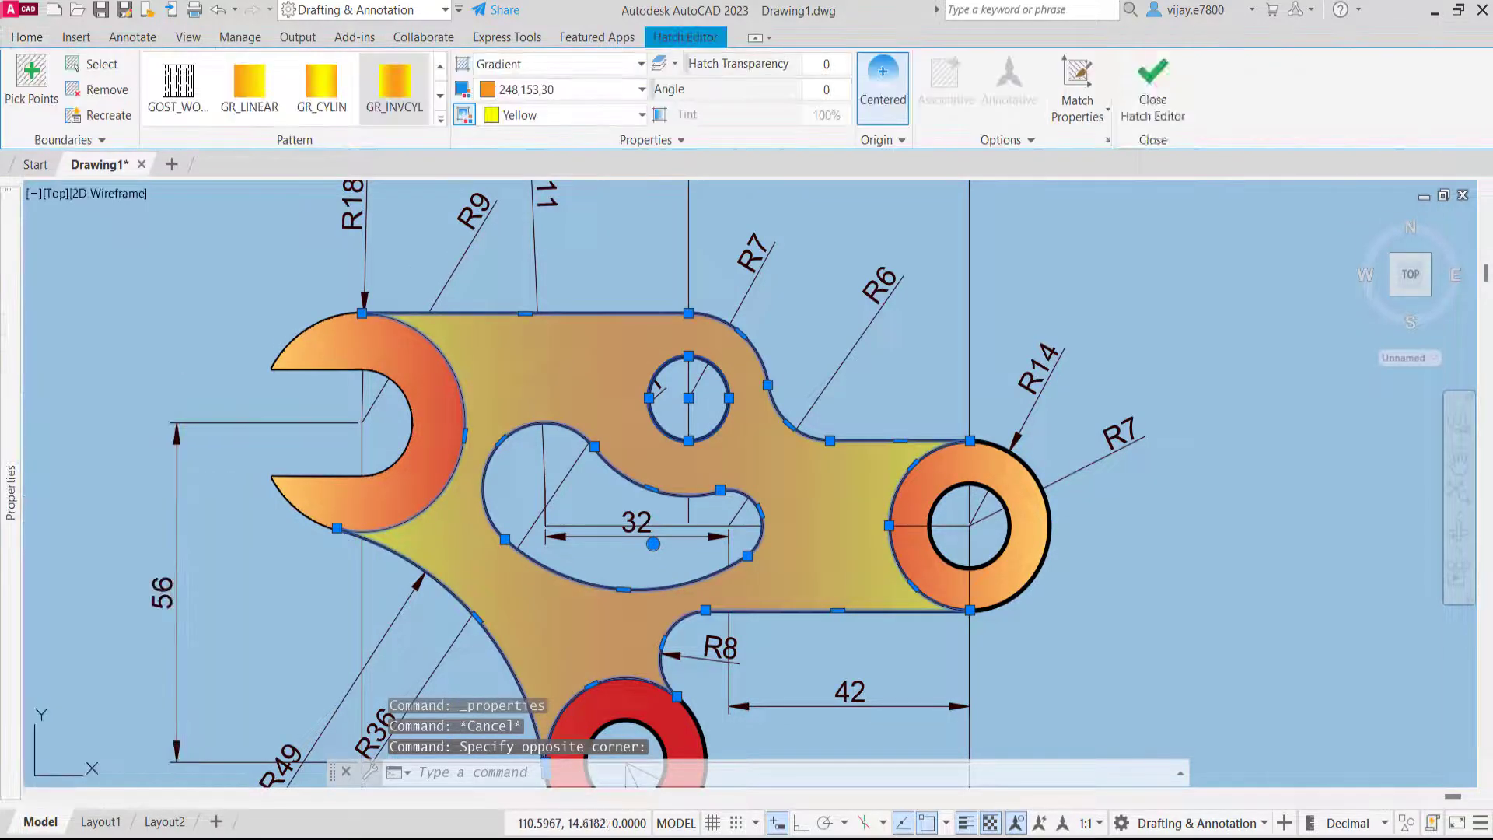
right_click(535, 358)
click(722, 61)
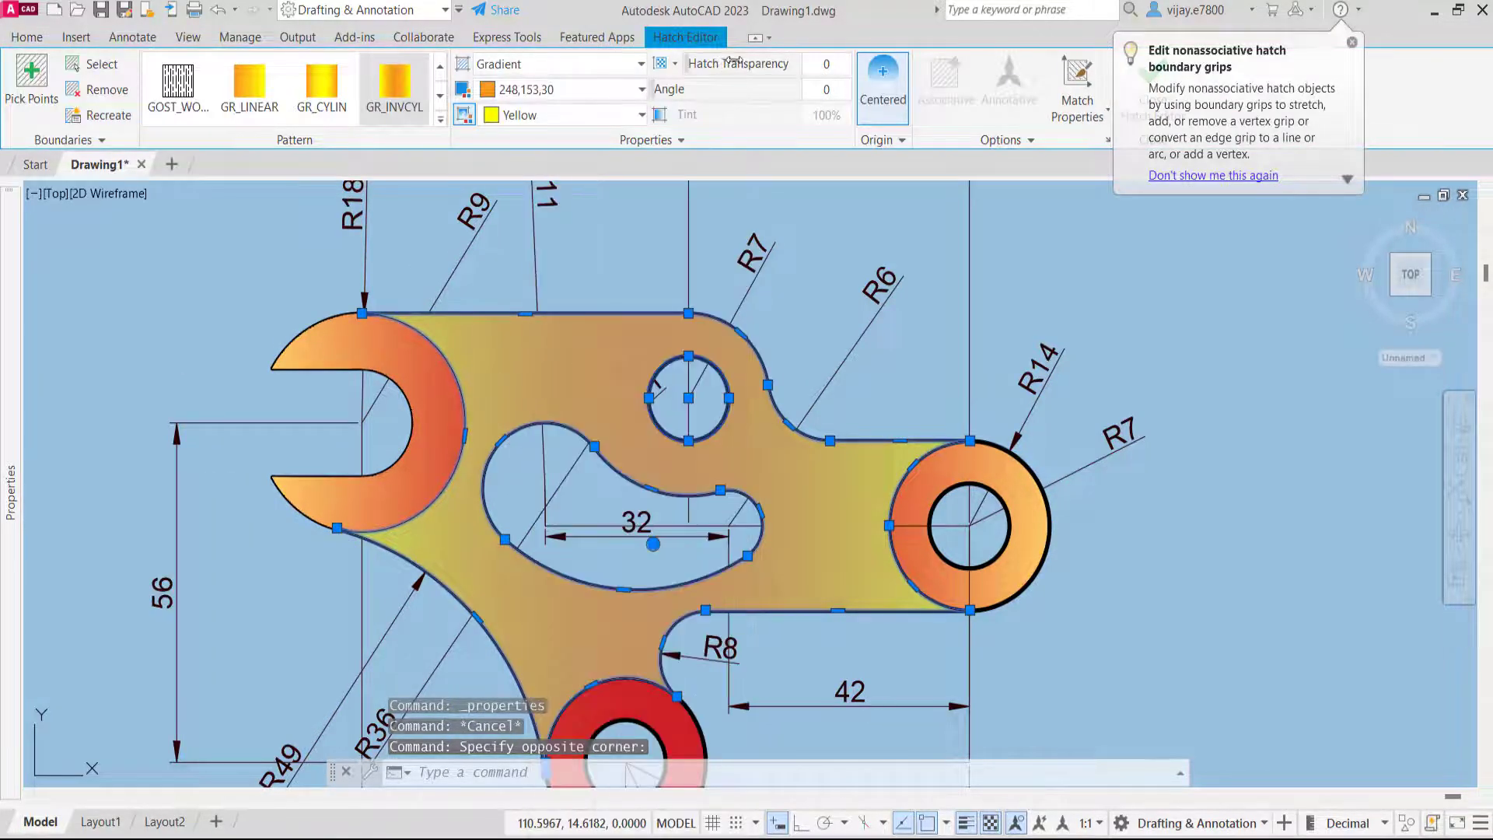
mouse_move(732, 61)
mouse_down()
mouse_move(781, 61)
mouse_move(711, 63)
mouse_up()
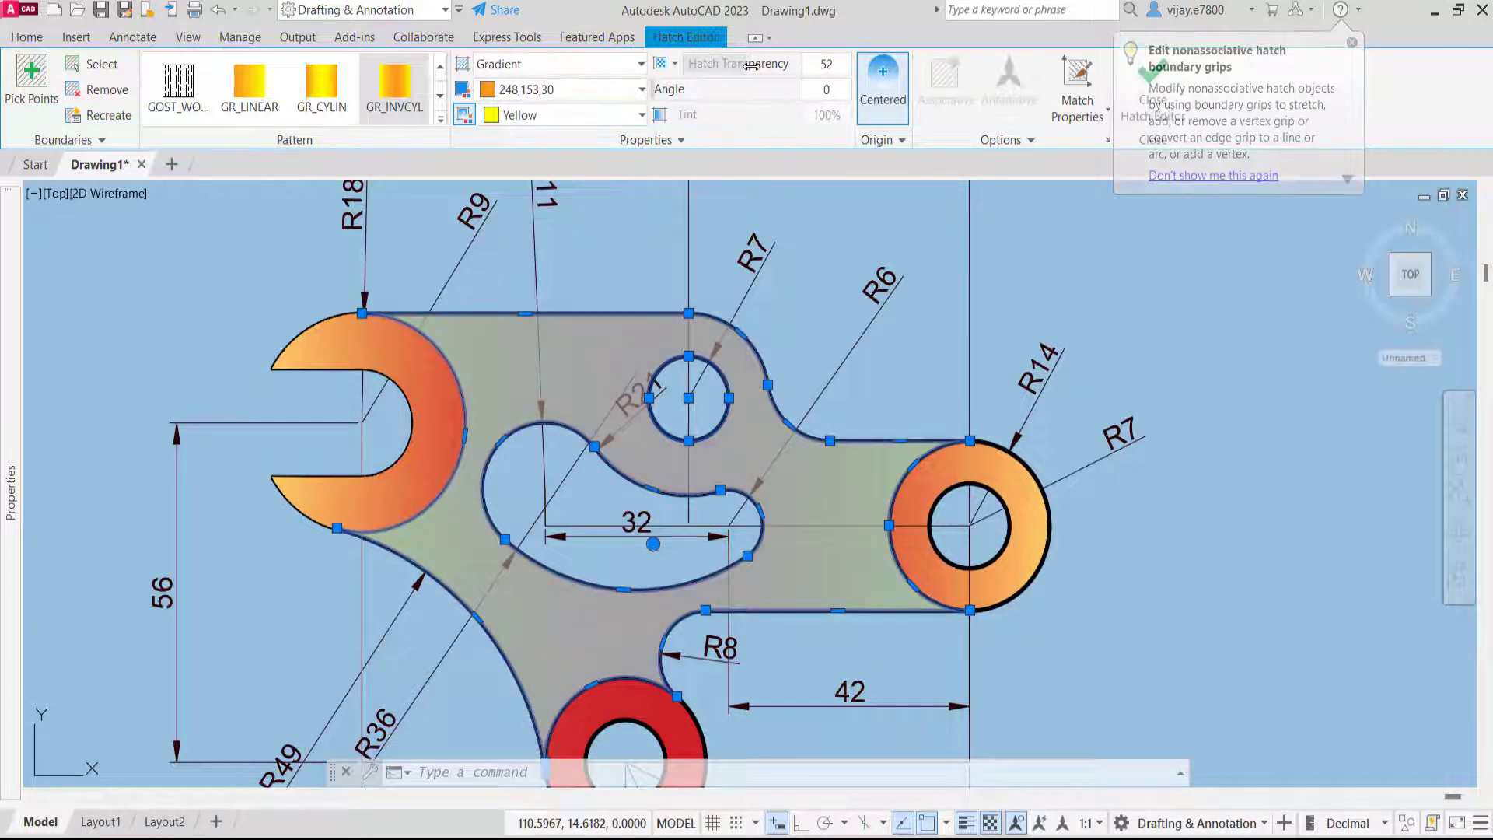
drag(770, 64, 743, 66)
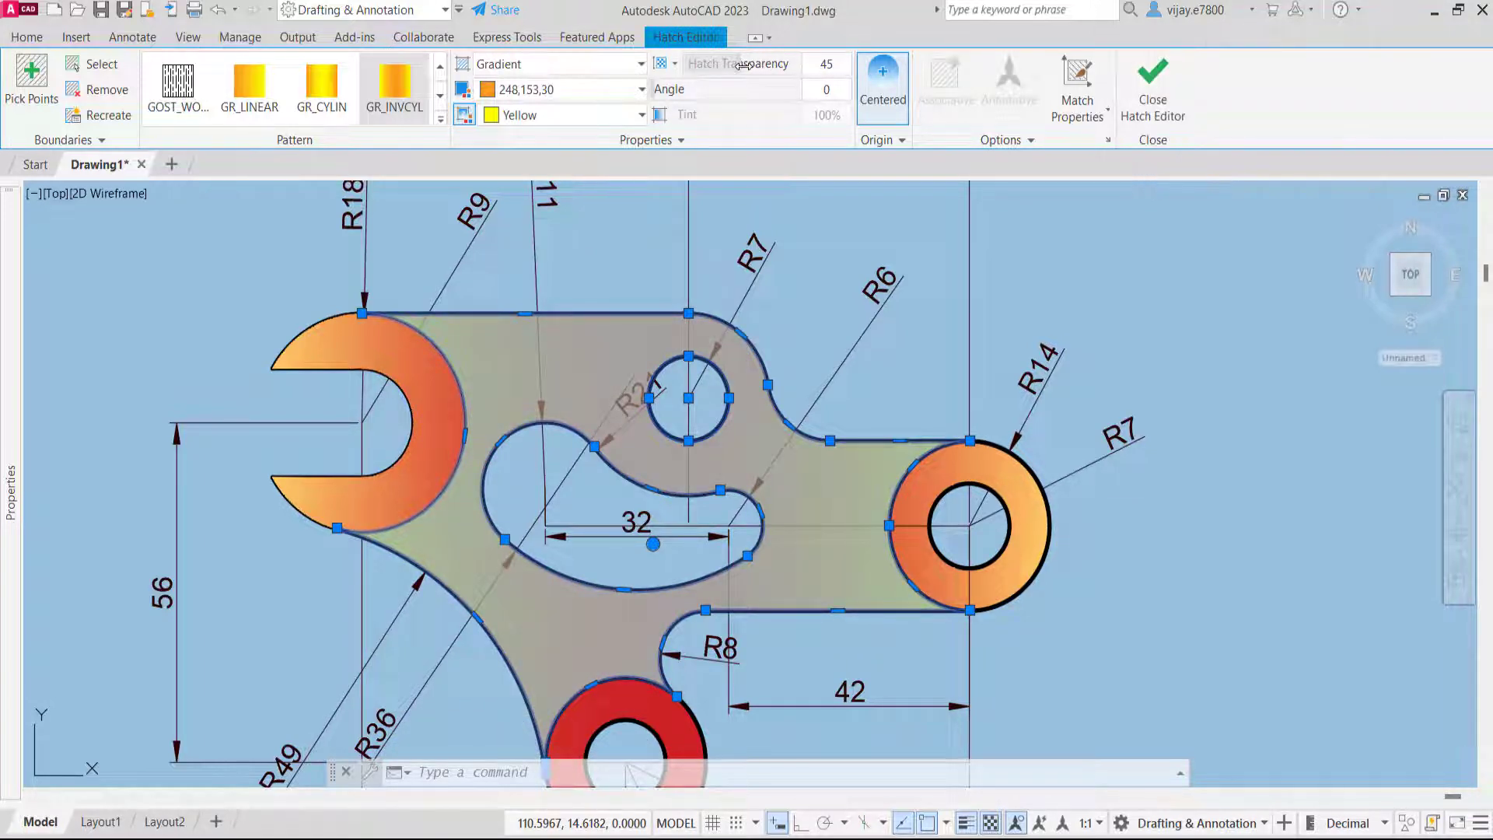
Set one common transparency of 18 for the body hatch and the jaw-and-ring hatch together
click(432, 389)
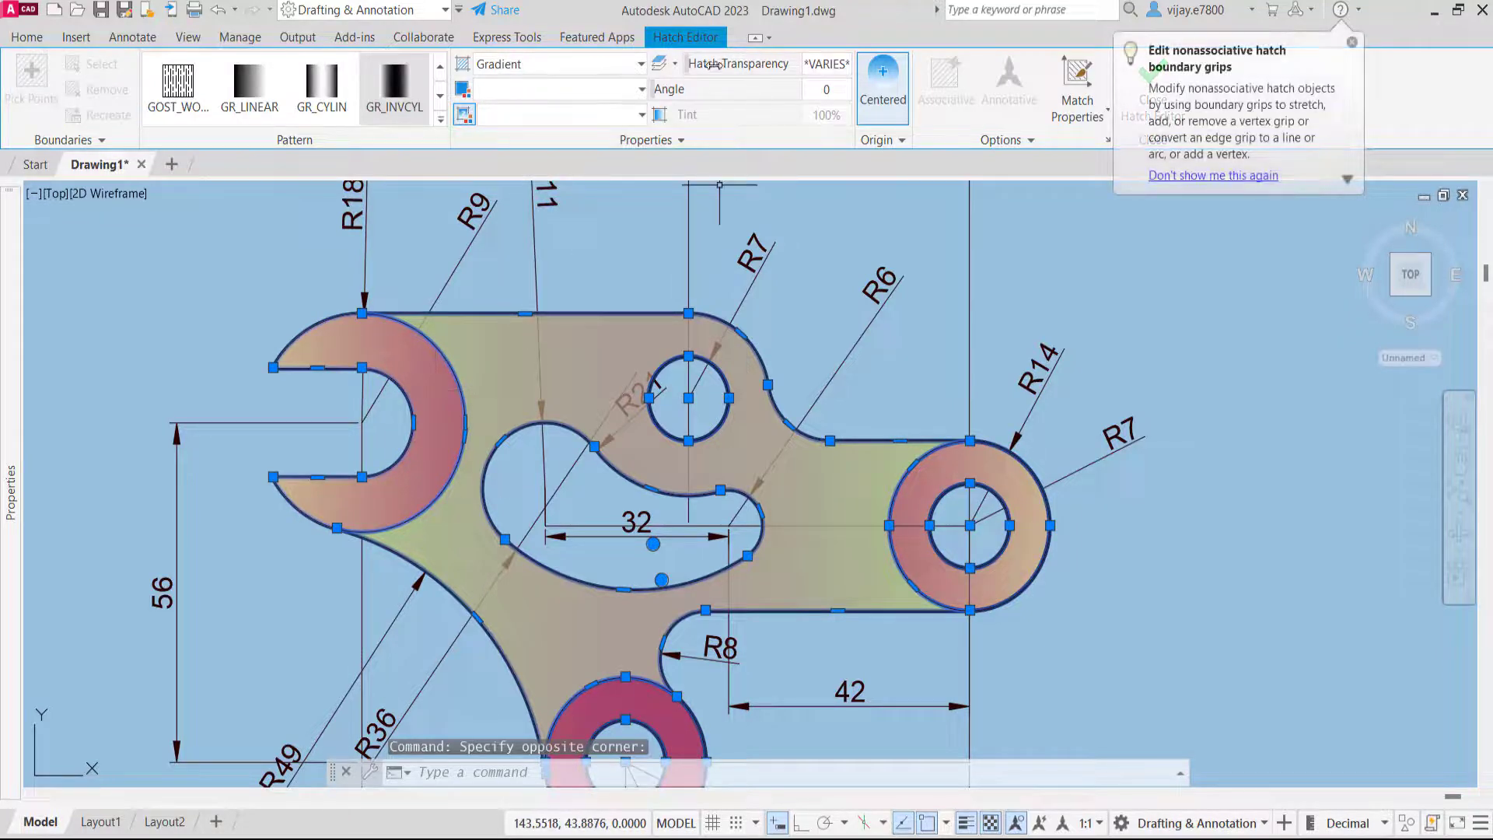
drag(715, 65, 758, 64)
key(Escape)
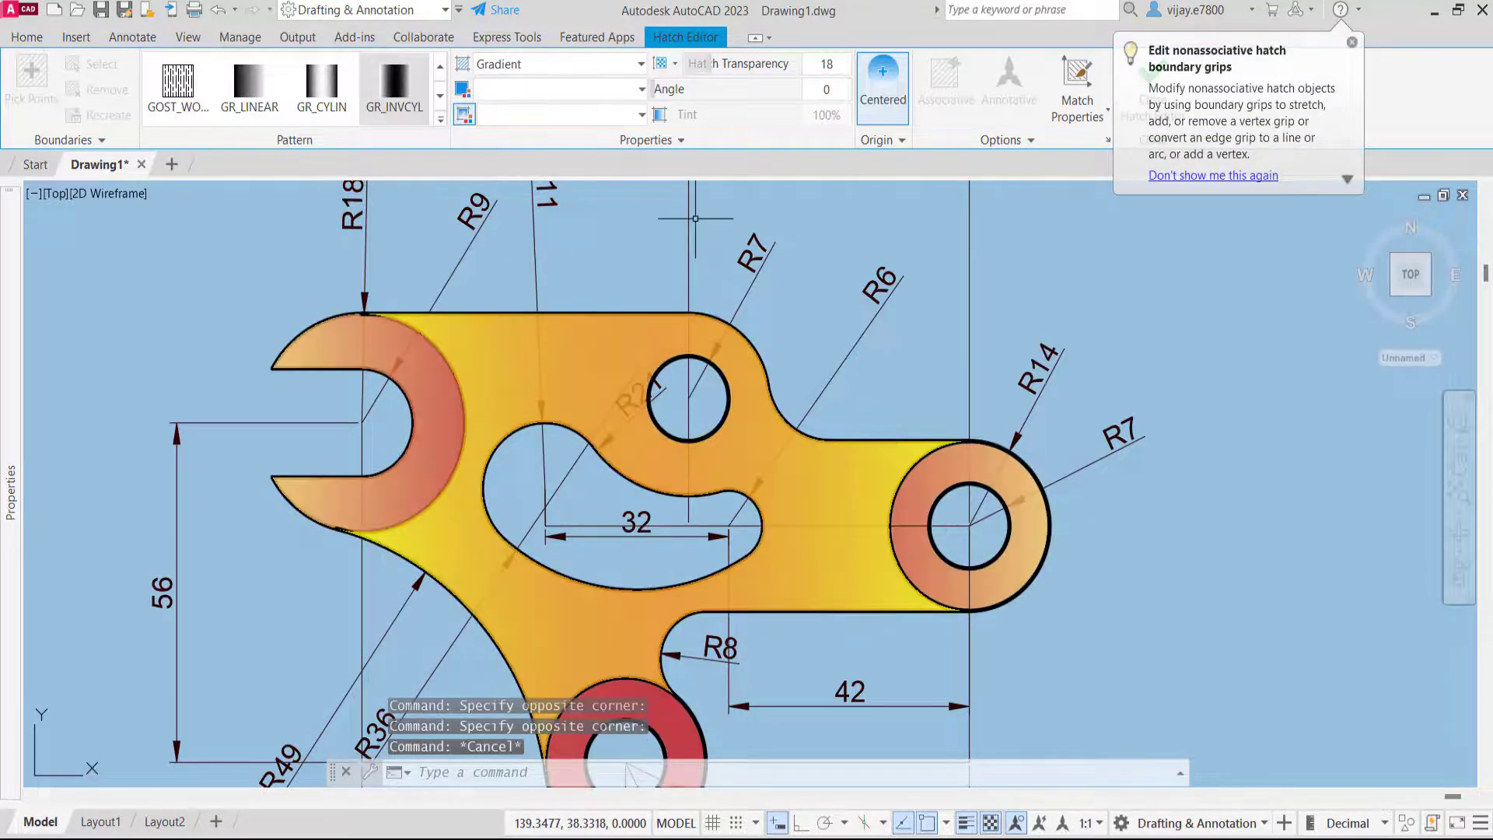
Increase the transparency of the red gradient hatch on the jaw and rings, and set the body hatch's transparency to 50
click(429, 410)
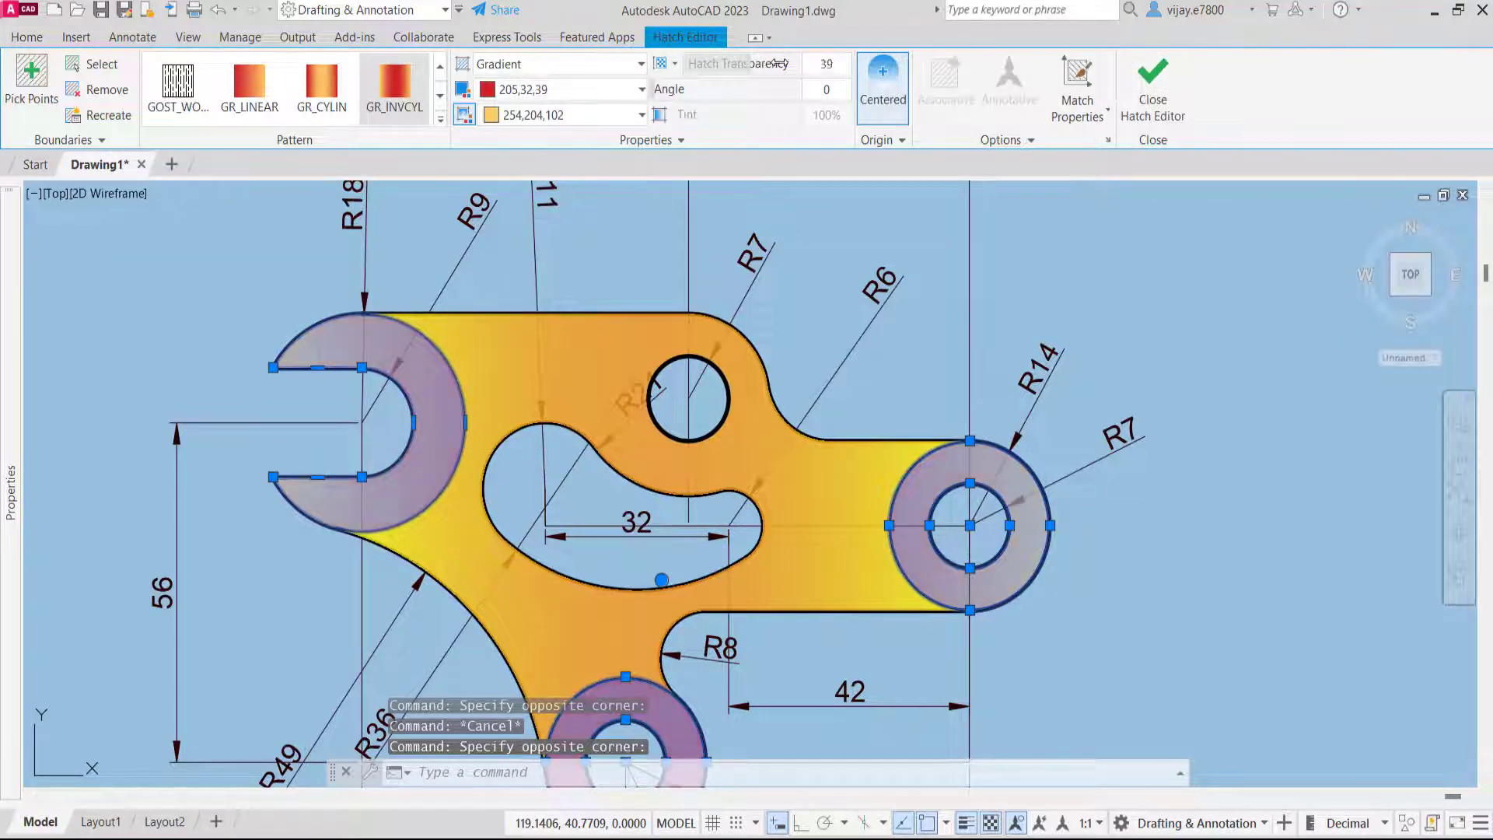
click(1153, 85)
click(518, 314)
click(493, 350)
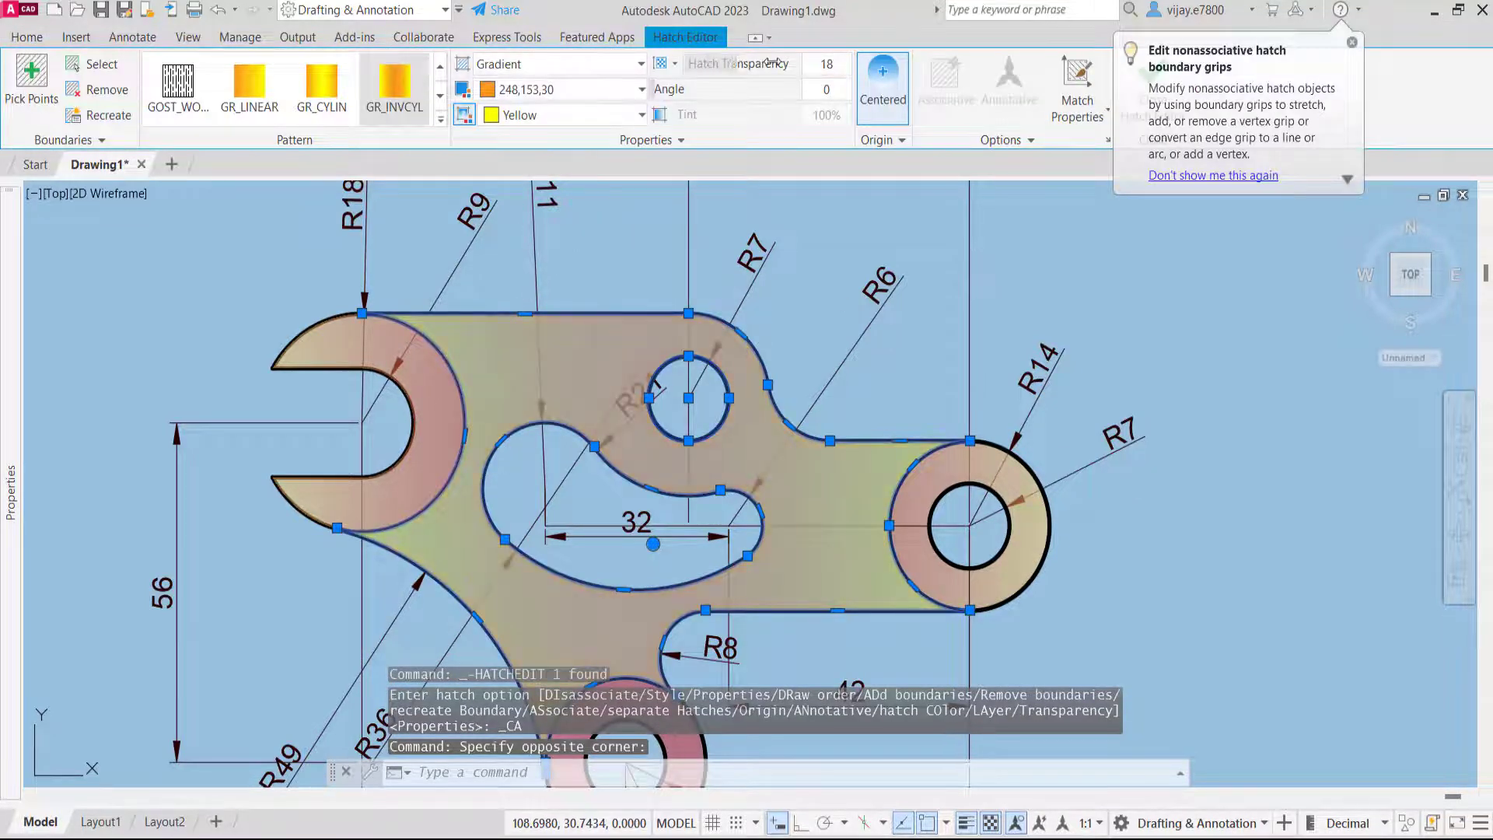
drag(786, 64, 796, 64)
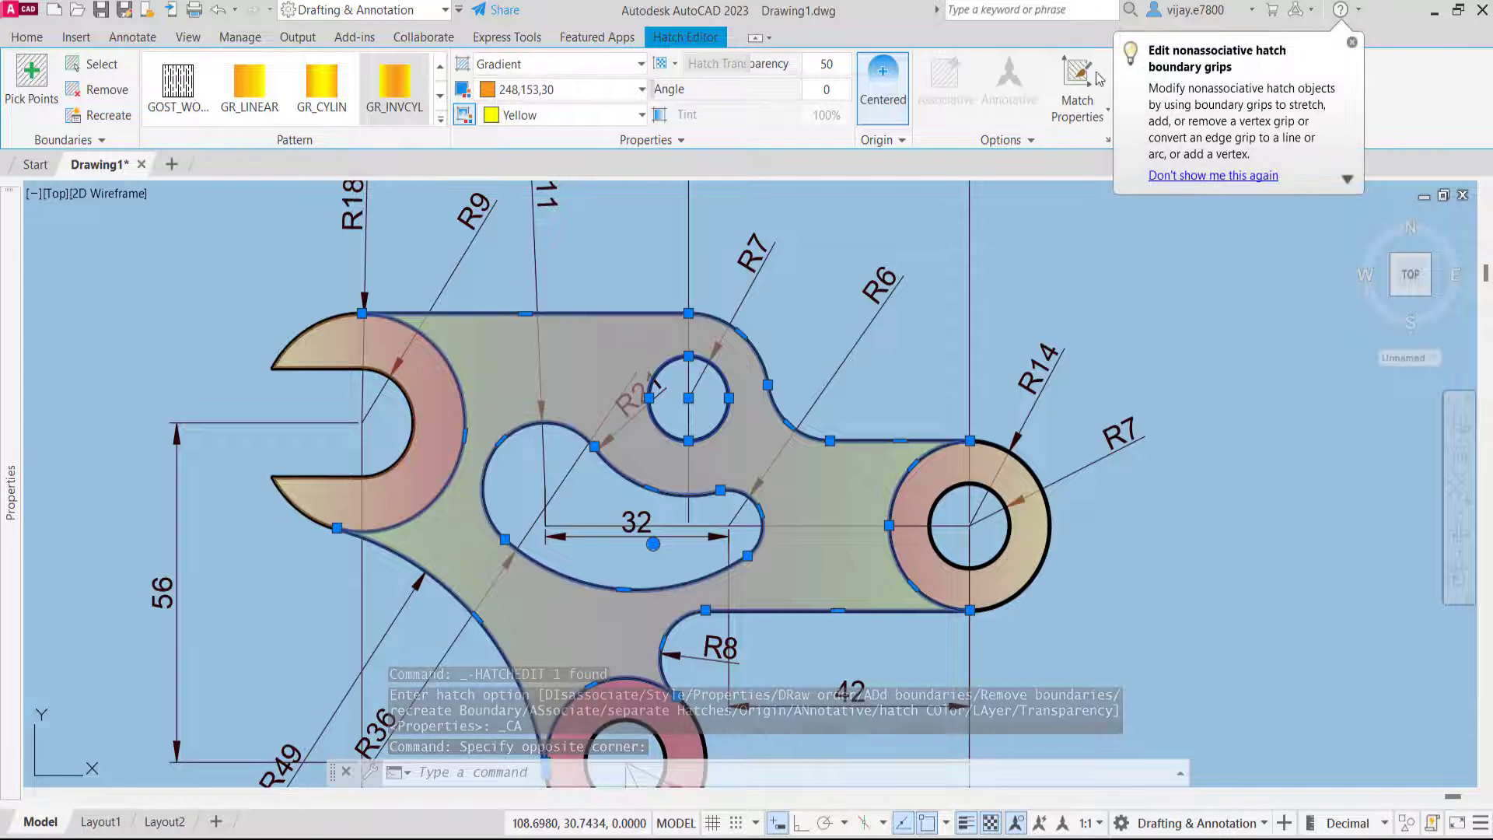
click(1352, 42)
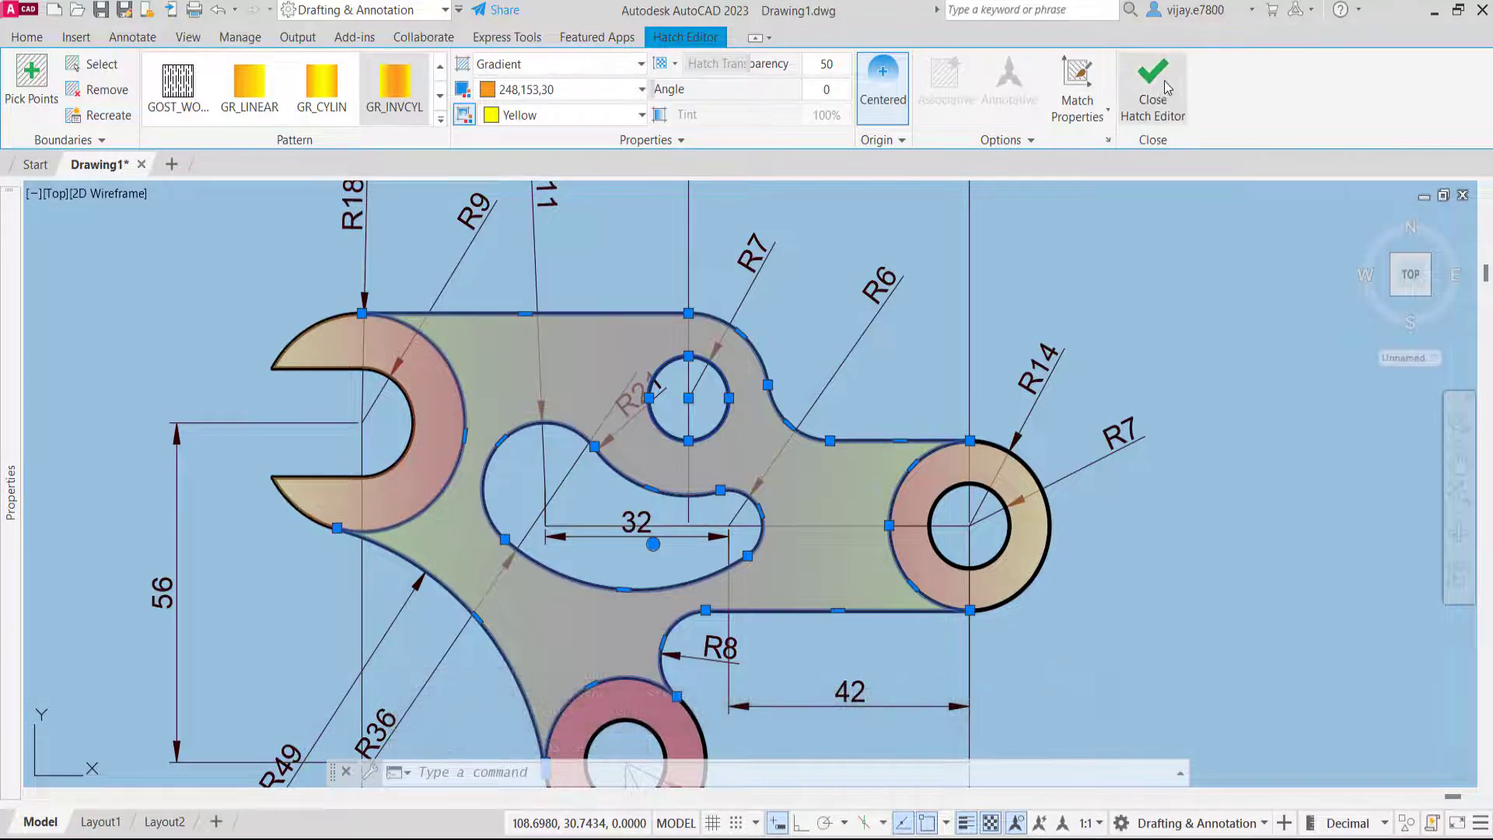
key(Escape)
scroll(737, 405, down, 2)
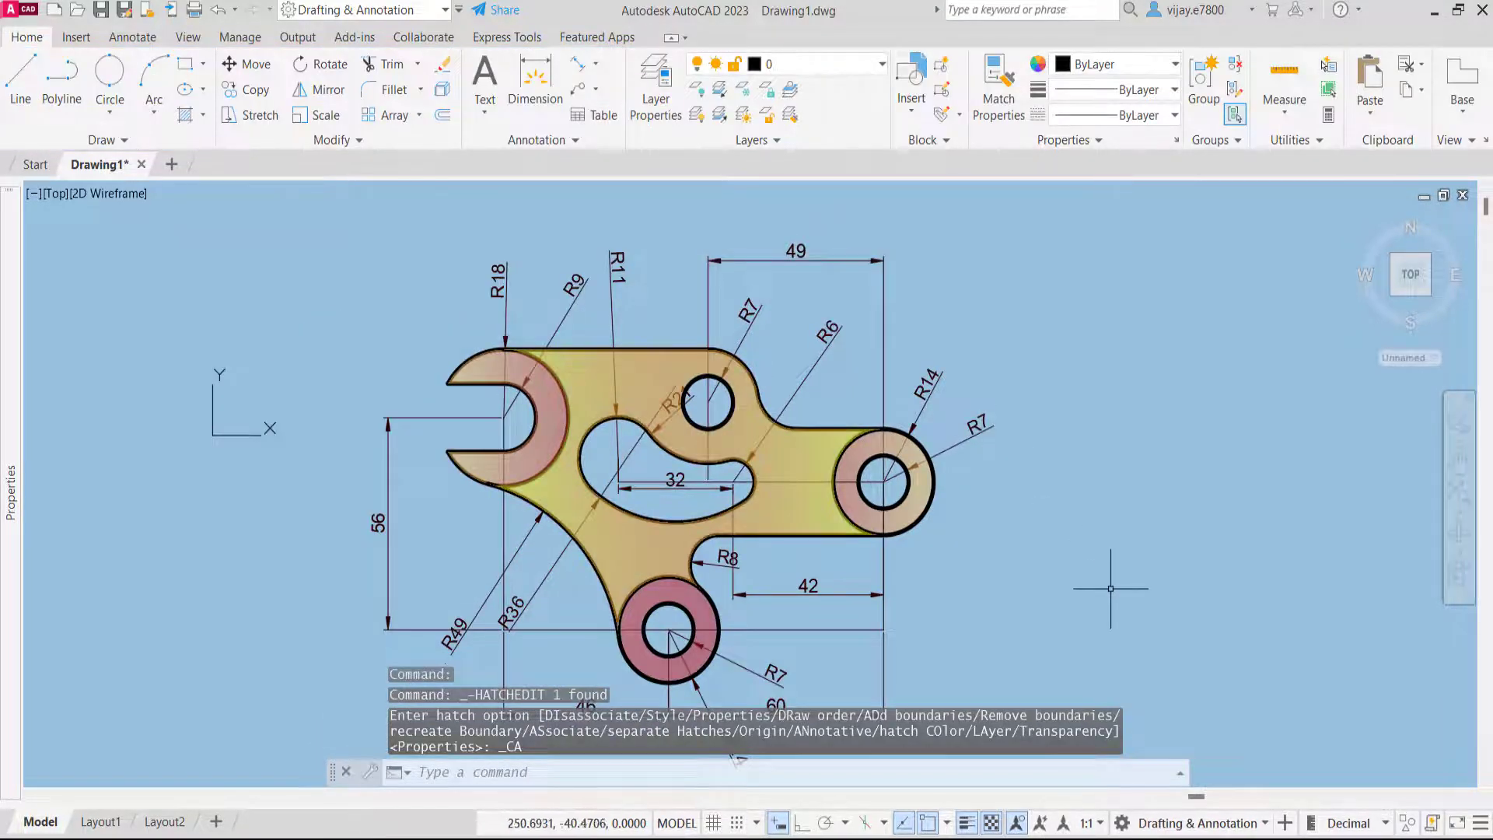
mouse_move(1106, 566)
middle_down()
mouse_move(1100, 476)
mouse_move(963, 483)
middle_up()
scroll(1100, 486, down, 2)
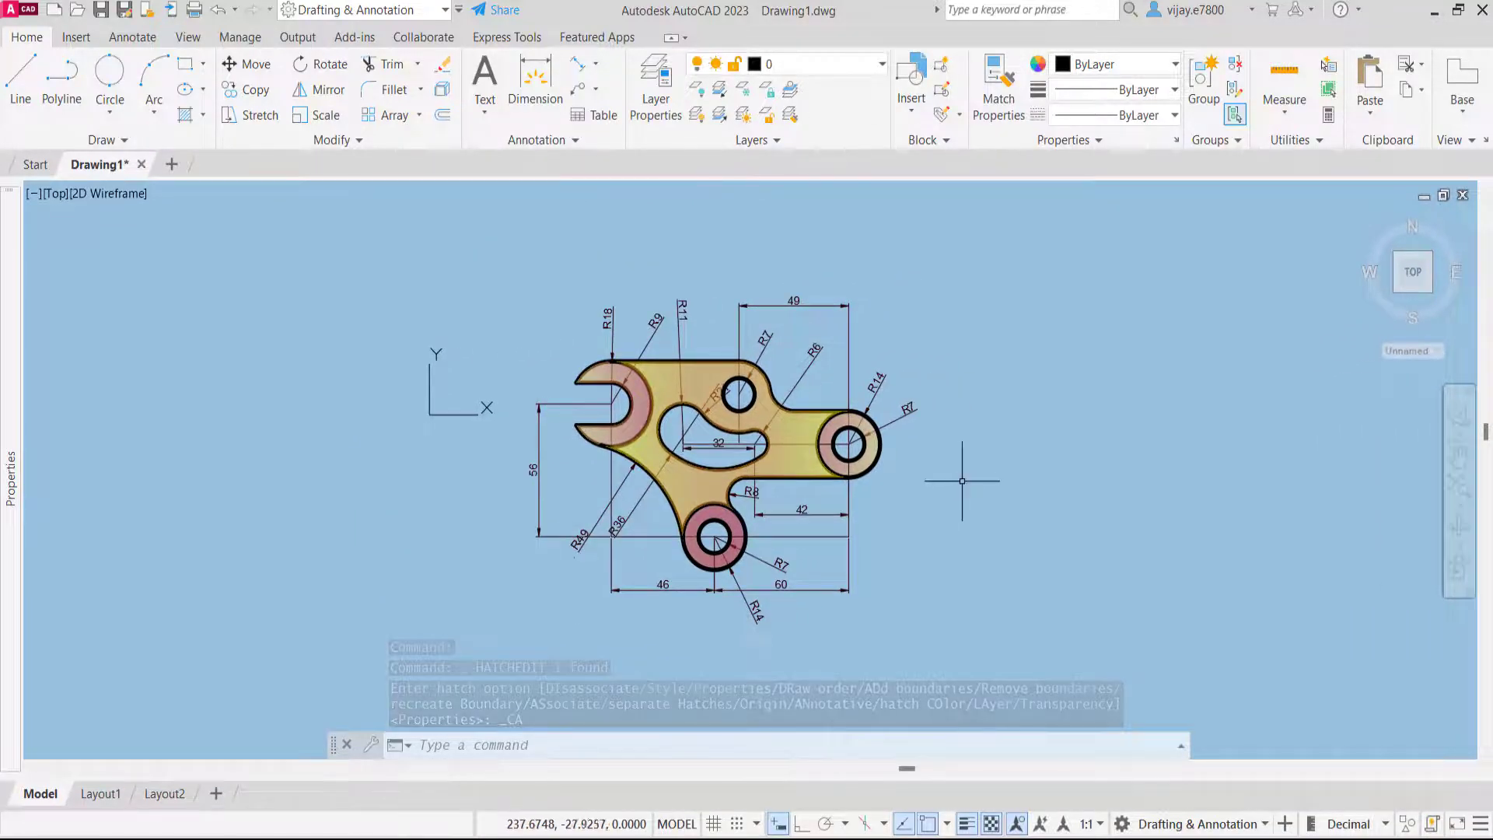